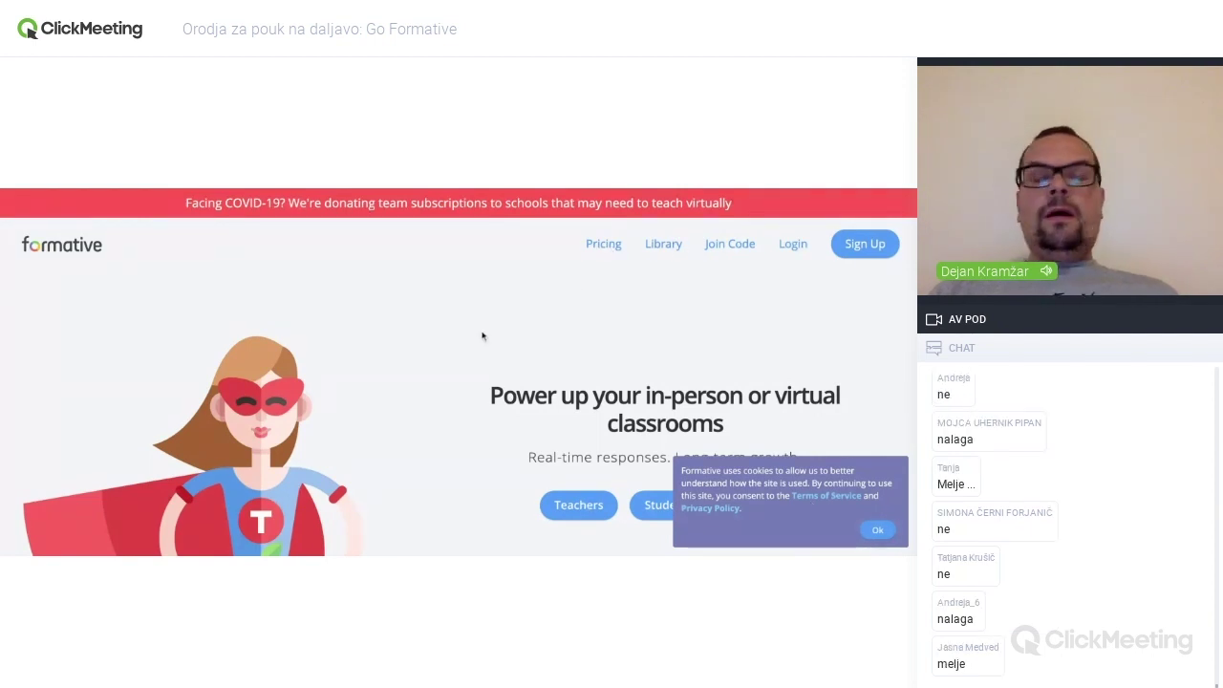
- Scroll through the Formative home page to browse its content
{"action": "scroll", "coordinate": [482, 335], "scroll_direction": "down", "scroll_amount": 3}
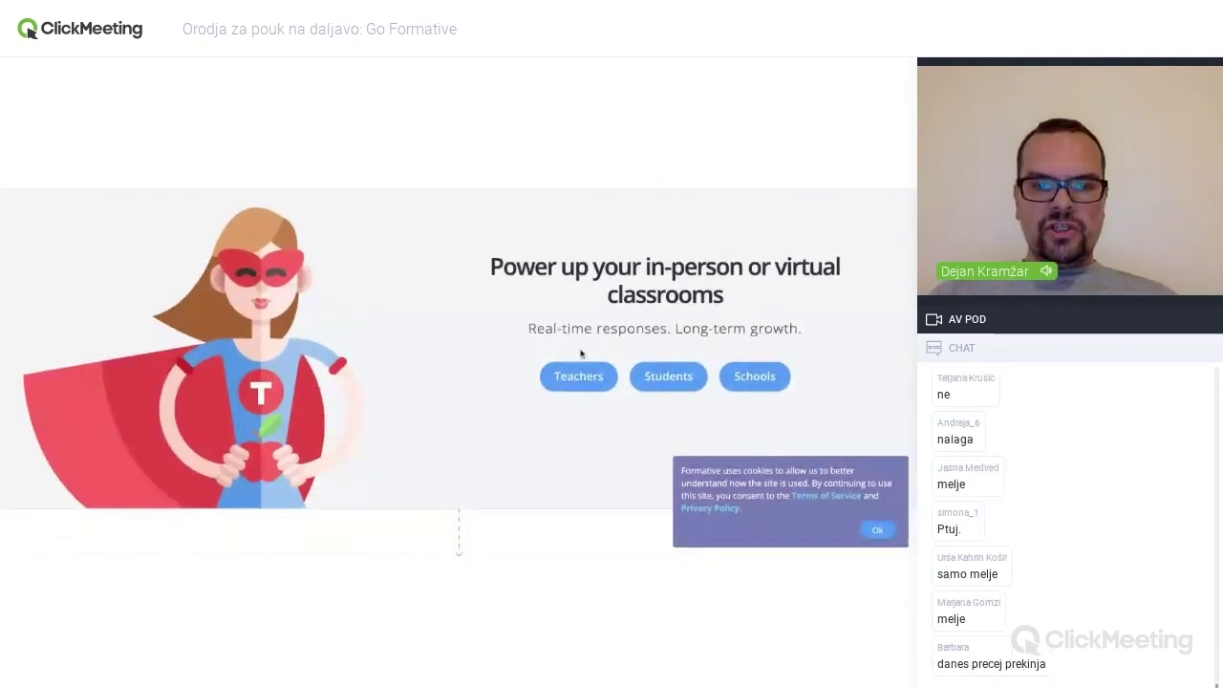
{"action": "scroll", "coordinate": [516, 337], "scroll_direction": "down", "scroll_amount": 5}
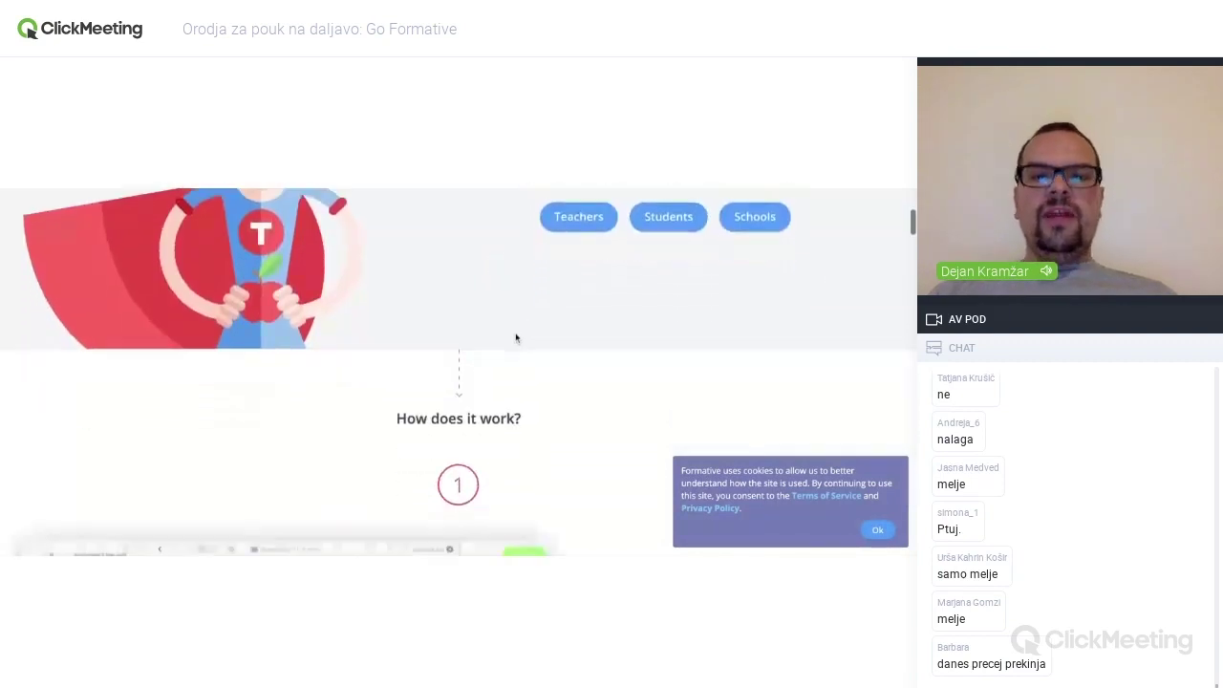
{"action": "scroll", "coordinate": [459, 375], "scroll_direction": "down", "scroll_amount": 5}
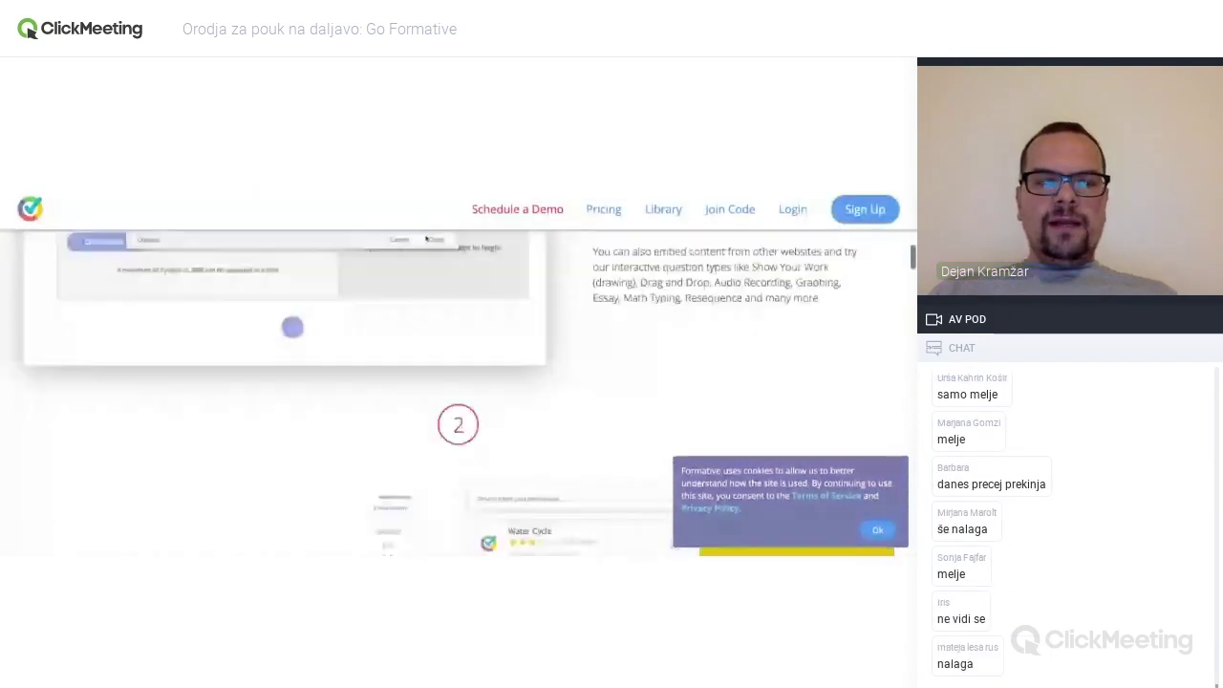
{"action": "scroll", "coordinate": [647, 355], "scroll_direction": "down", "scroll_amount": 4}
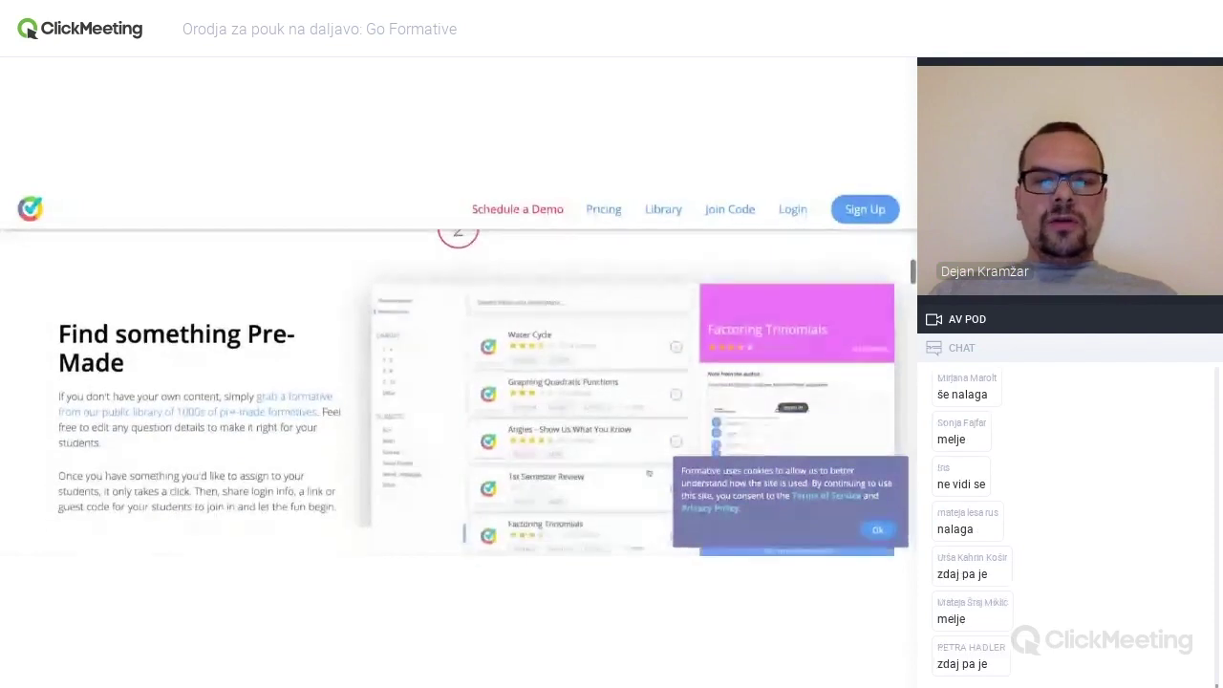
{"action": "scroll", "coordinate": [646, 355], "scroll_direction": "down", "scroll_amount": 5}
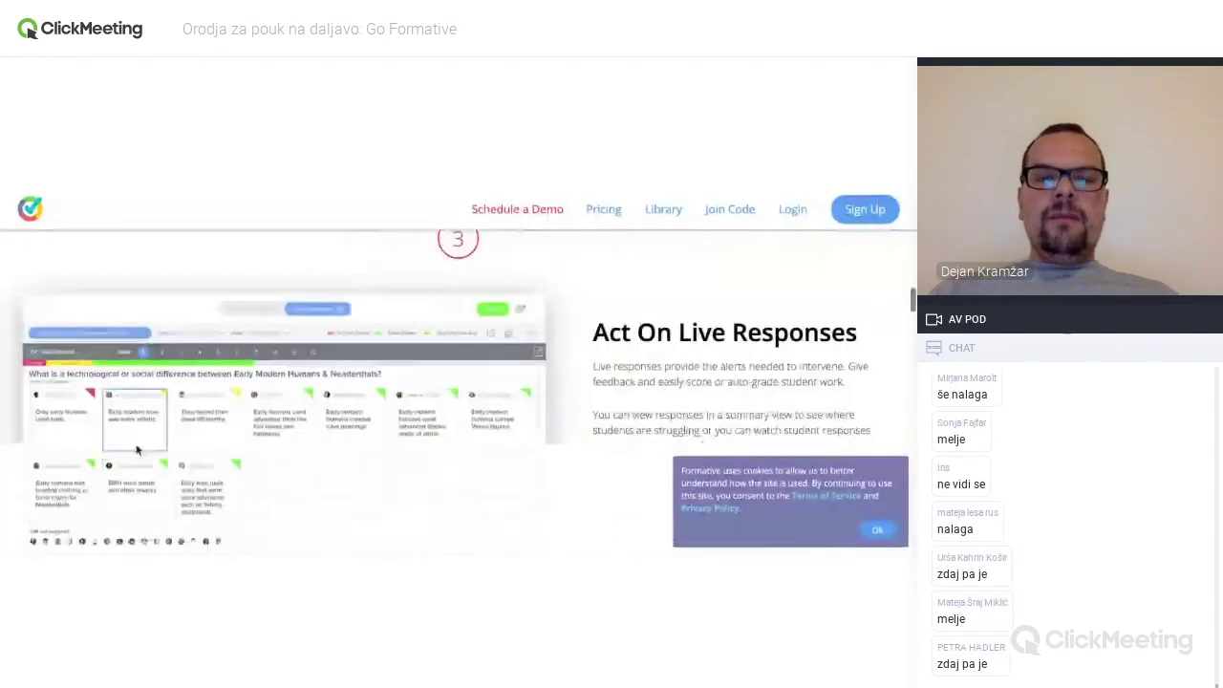
{"action": "scroll", "coordinate": [125, 251], "scroll_direction": "down", "scroll_amount": 4}
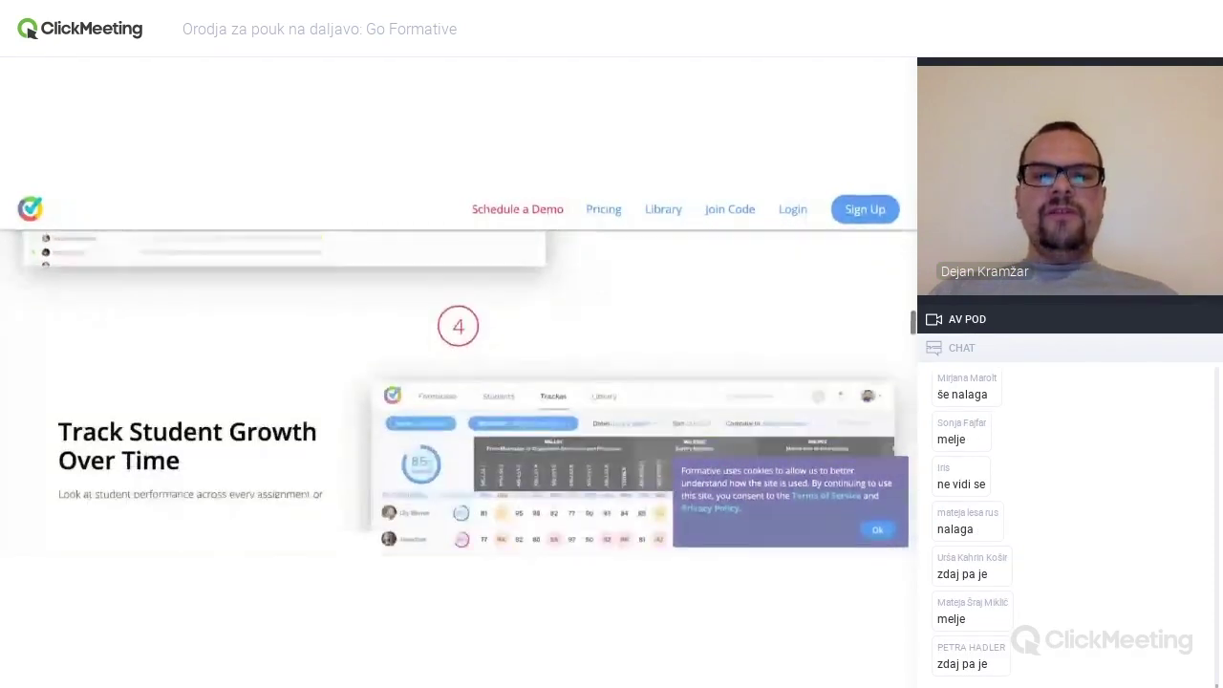
{"action": "scroll", "coordinate": [416, 306], "scroll_direction": "down", "scroll_amount": 5}
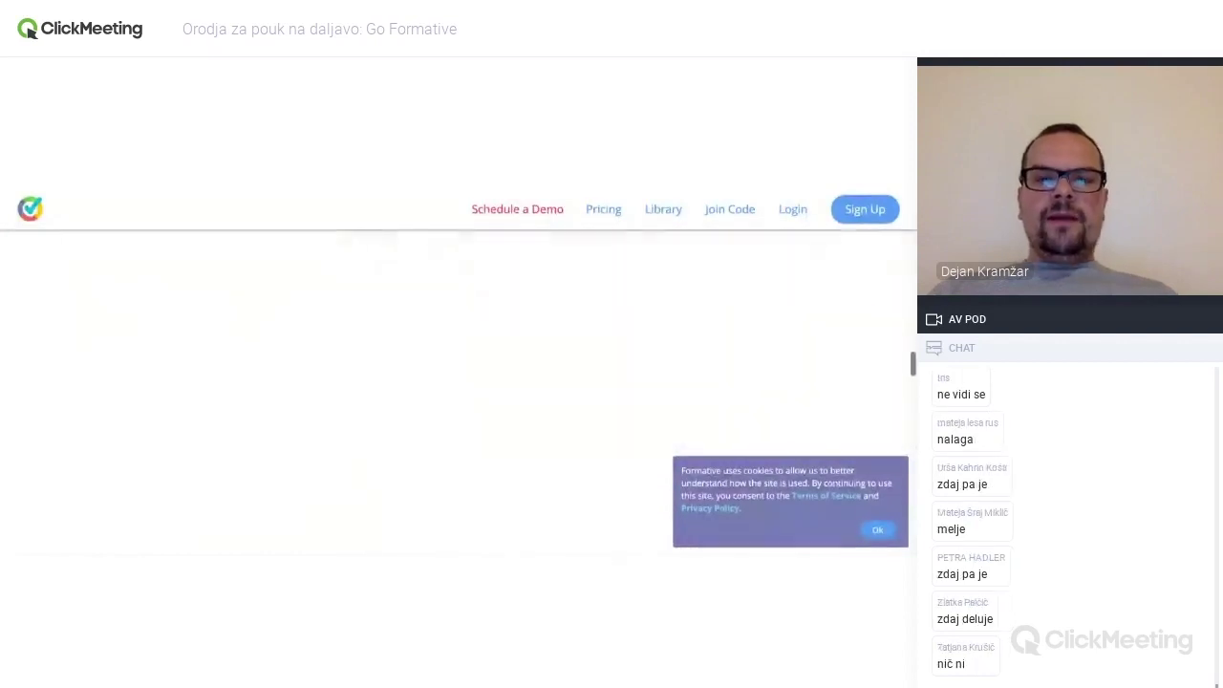
{"action": "scroll", "coordinate": [300, 321], "scroll_direction": "down", "scroll_amount": 1}
{"action": "scroll", "coordinate": [301, 321], "scroll_direction": "up", "scroll_amount": 1}
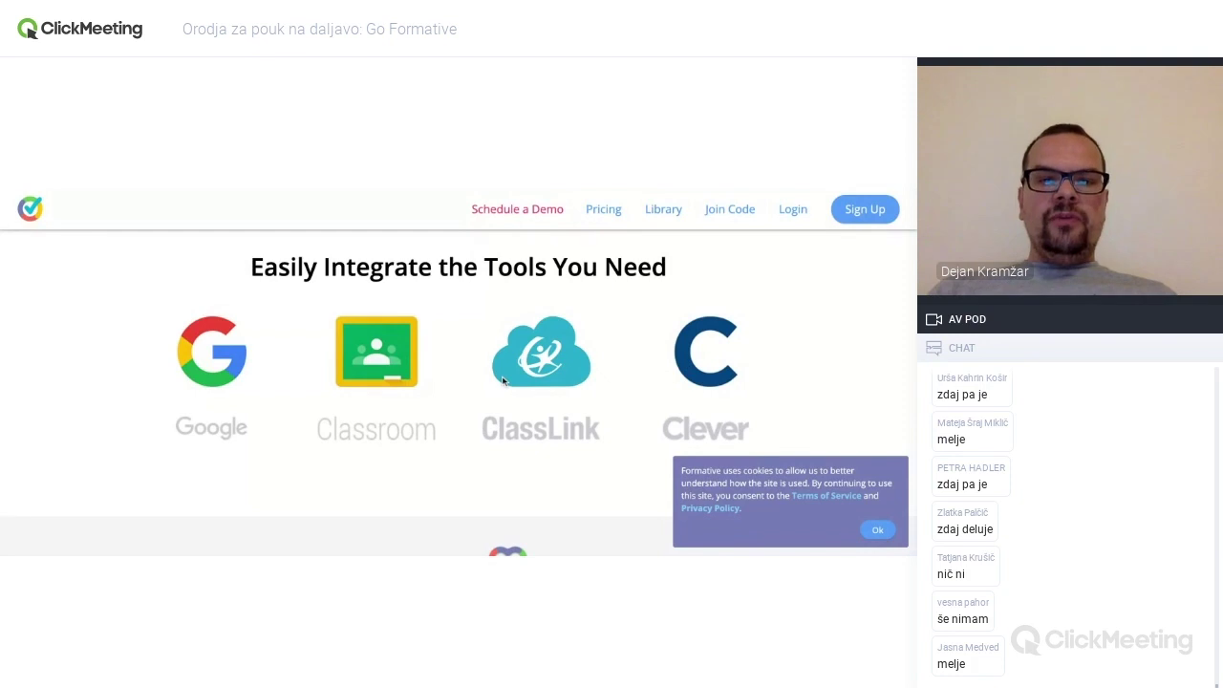
{"action": "scroll", "coordinate": [504, 380], "scroll_direction": "down", "scroll_amount": 5}
{"action": "scroll", "coordinate": [459, 392], "scroll_direction": "down", "scroll_amount": 5}
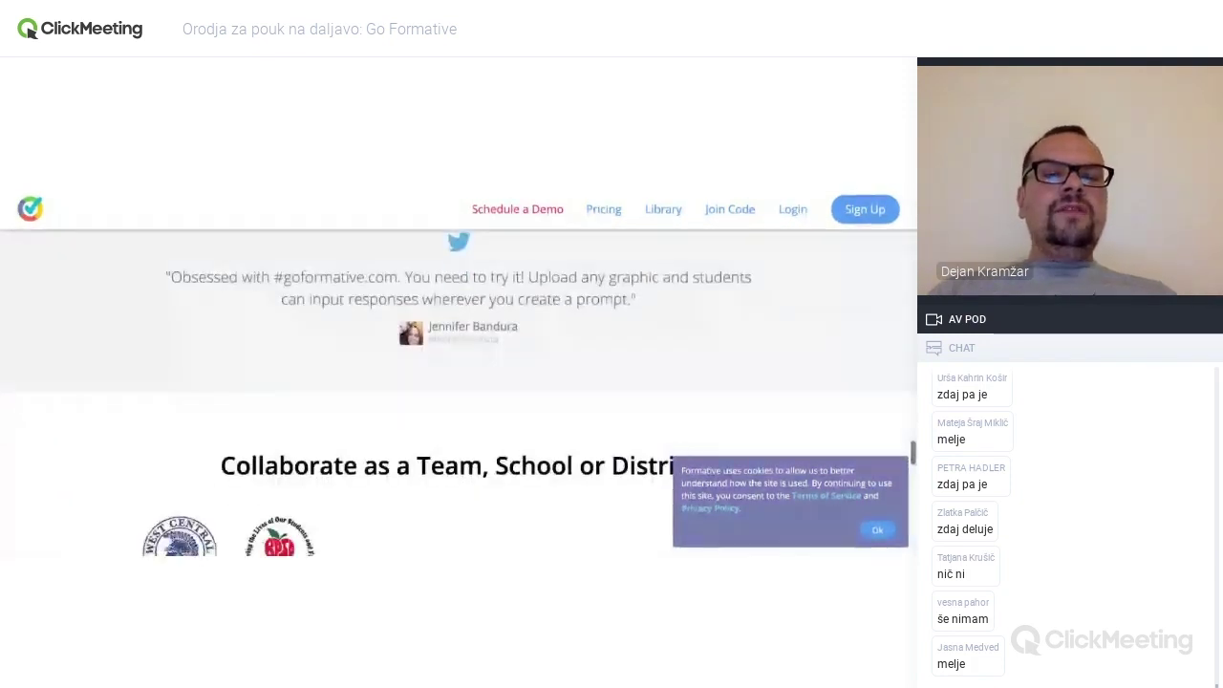
{"action": "scroll", "coordinate": [459, 391], "scroll_direction": "down", "scroll_amount": 4}
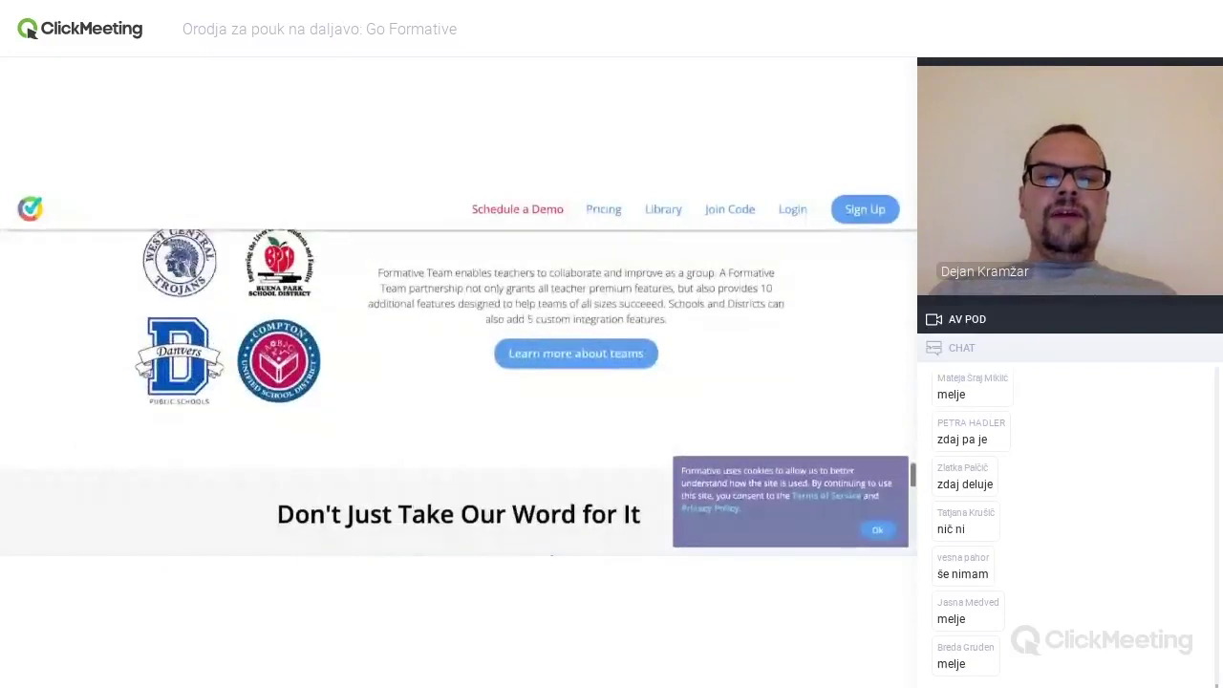
{"action": "scroll", "coordinate": [459, 392], "scroll_direction": "down", "scroll_amount": 5}
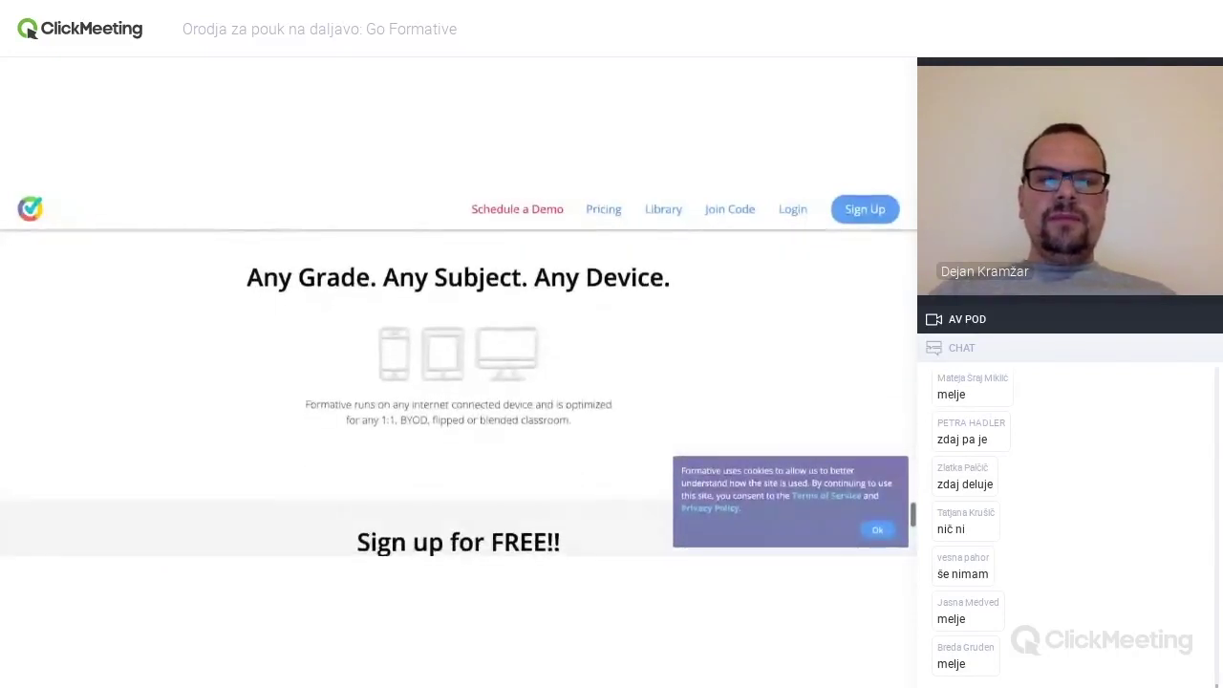
{"action": "scroll", "coordinate": [458, 391], "scroll_direction": "down", "scroll_amount": 3}
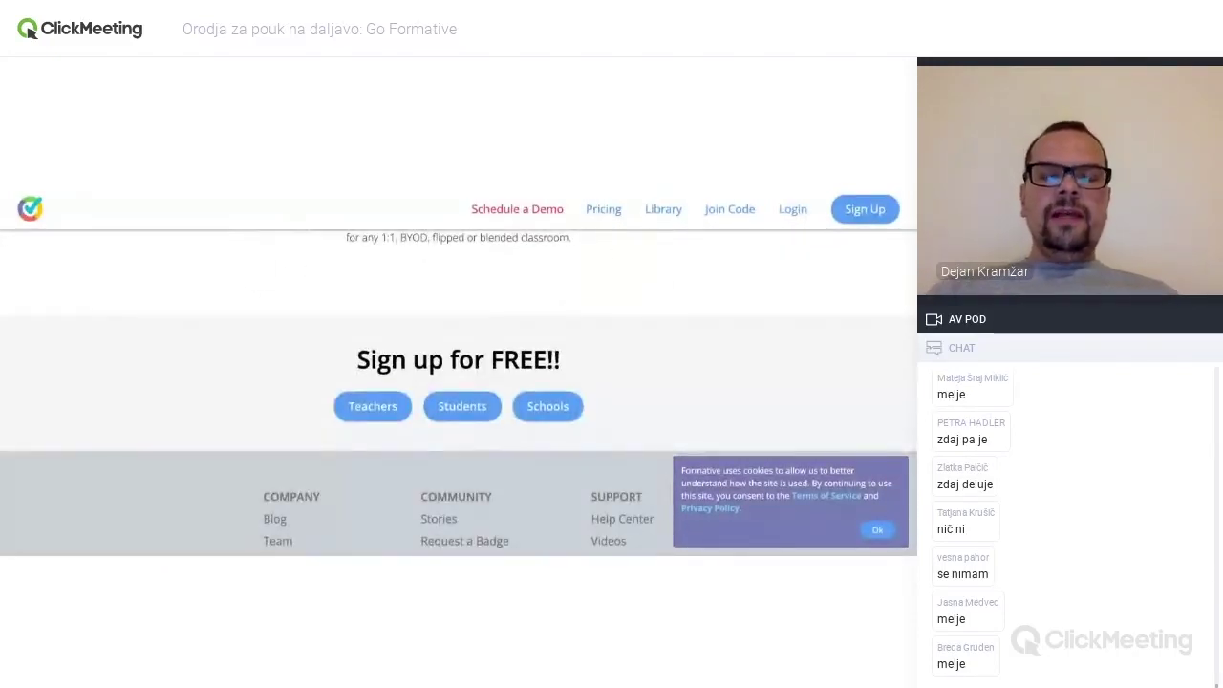
{"action": "scroll", "coordinate": [459, 392], "scroll_direction": "down", "scroll_amount": 2}
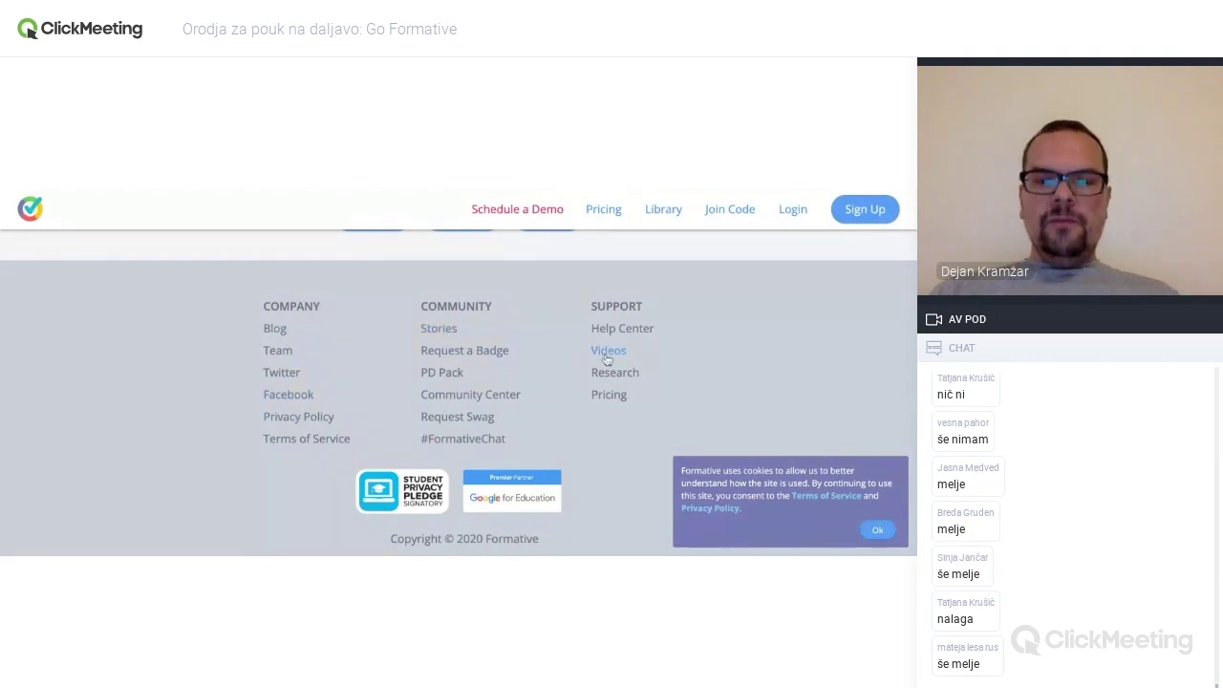
{"action": "scroll", "coordinate": [535, 416], "scroll_direction": "up", "scroll_amount": 5}
{"action": "scroll", "coordinate": [535, 416], "scroll_direction": "up", "scroll_amount": 15}
{"action": "scroll", "coordinate": [459, 372], "scroll_direction": "up", "scroll_amount": 3}
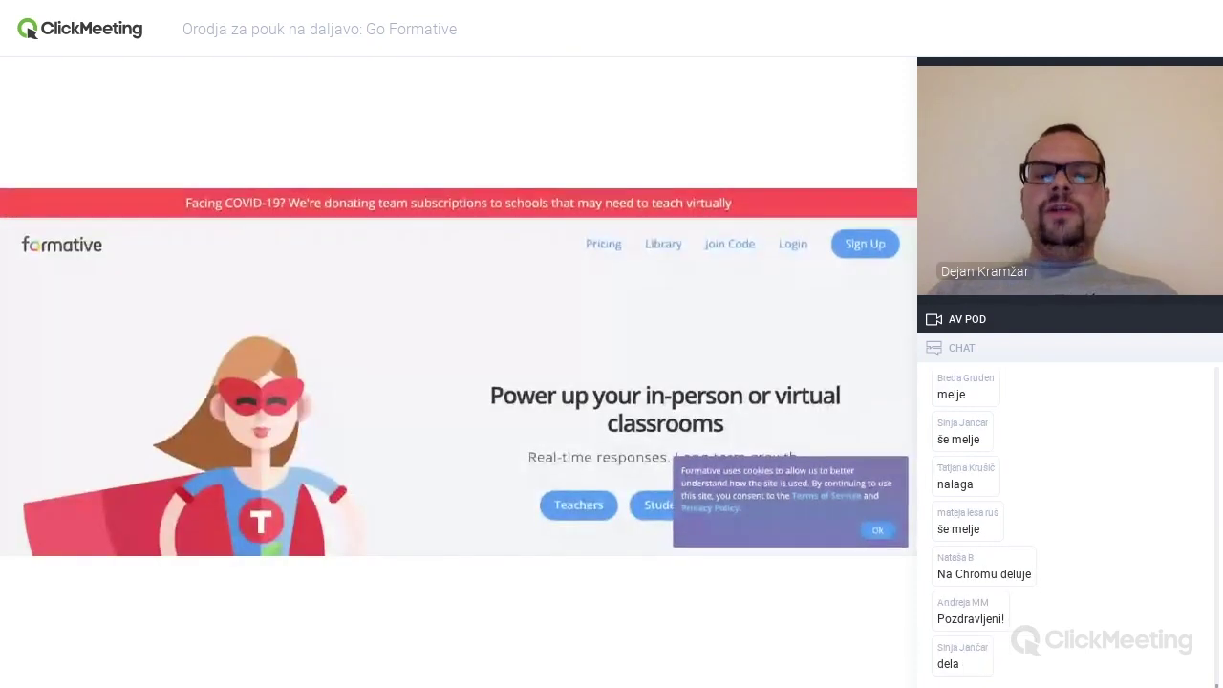
{"action": "scroll", "coordinate": [569, 451], "scroll_direction": "down", "scroll_amount": 1}
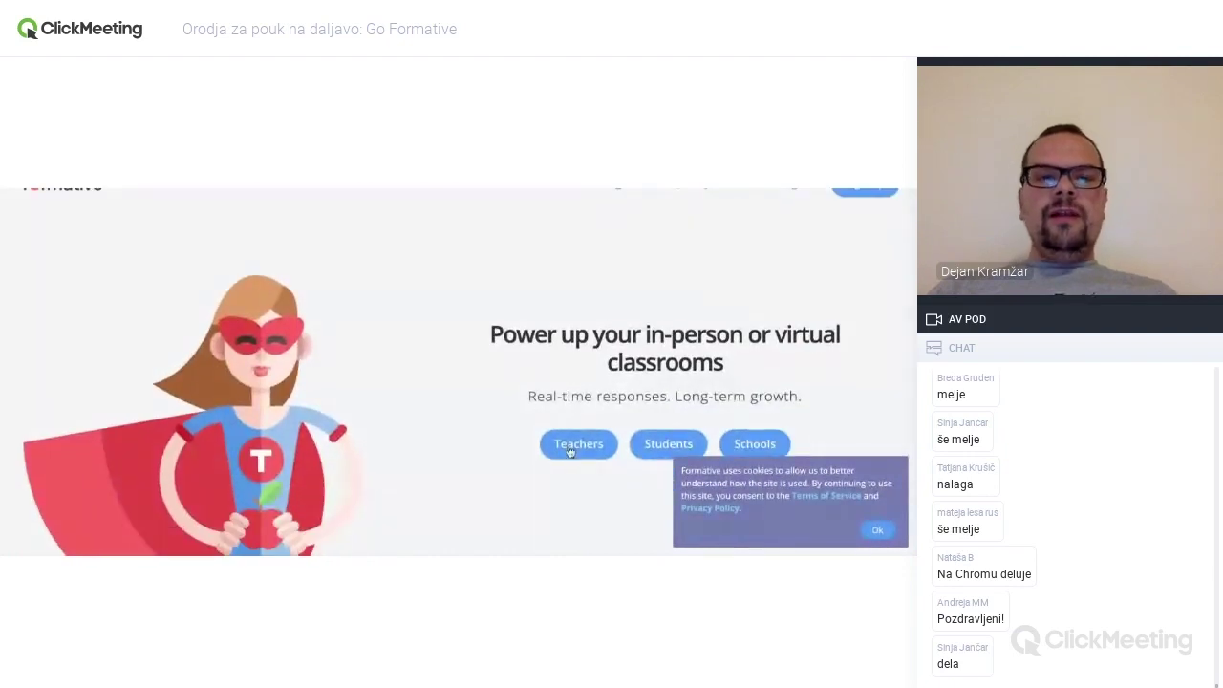
- Visit the teacher sign-up page, then return to the Formative home page
{"action": "left_click", "coordinate": [569, 445]}
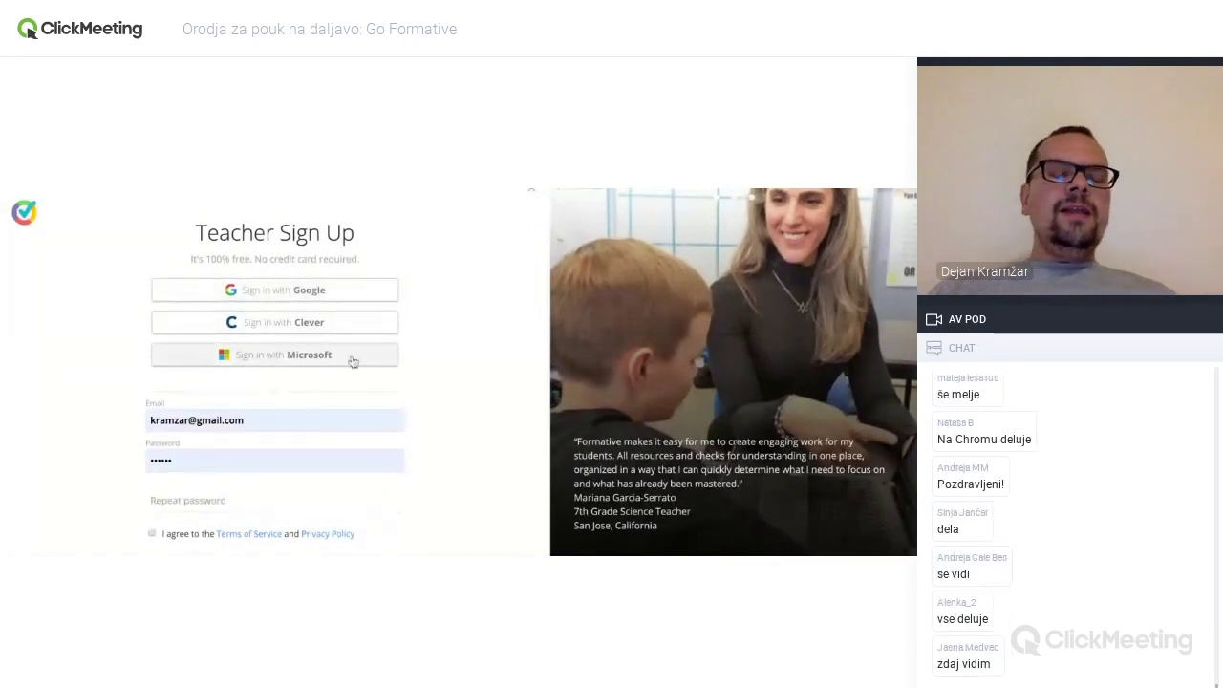
{"action": "scroll", "coordinate": [404, 363], "scroll_direction": "down", "scroll_amount": 1}
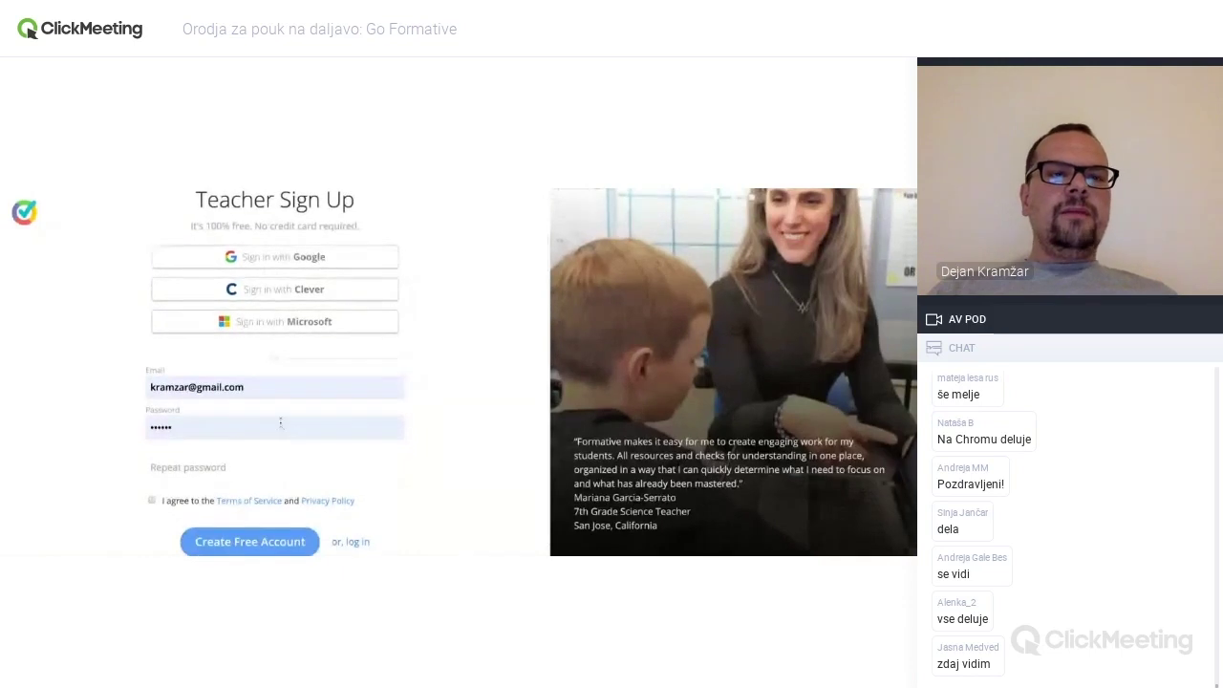
{"action": "left_click", "coordinate": [64, 190]}
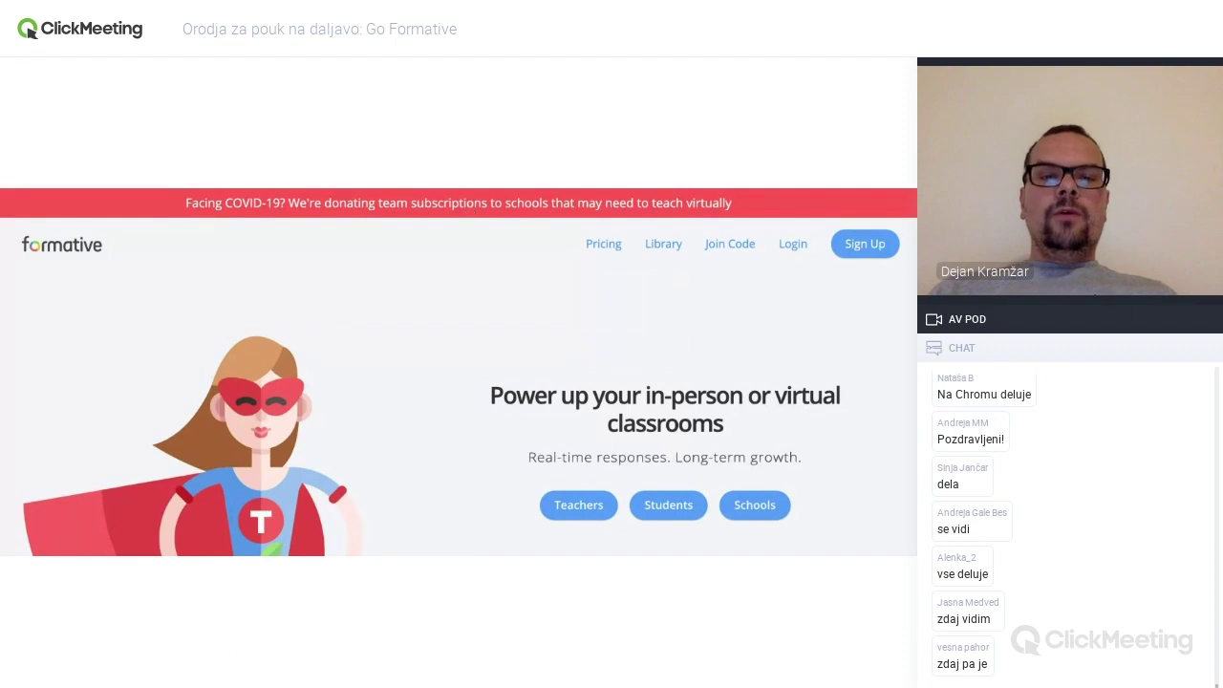
- Open the free COVID-19 subscription request form, set its scope to School/Team, then close it
{"action": "left_click", "coordinate": [449, 203]}
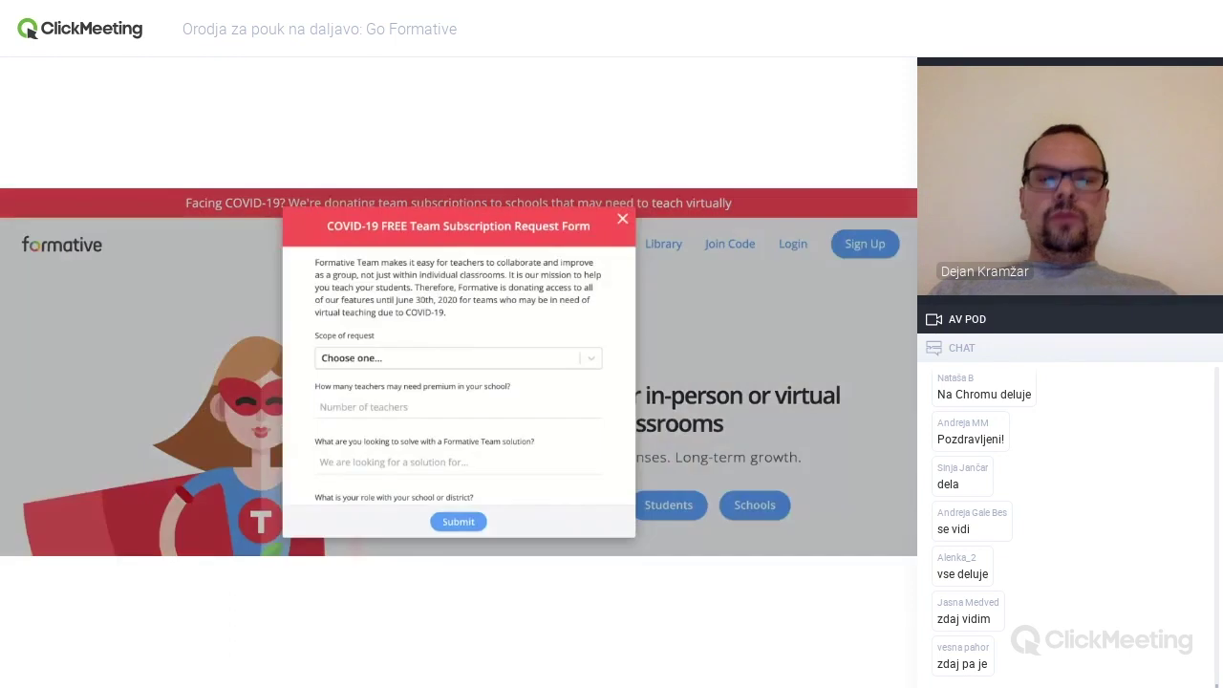
{"action": "left_click", "coordinate": [488, 358]}
{"action": "left_click", "coordinate": [437, 408]}
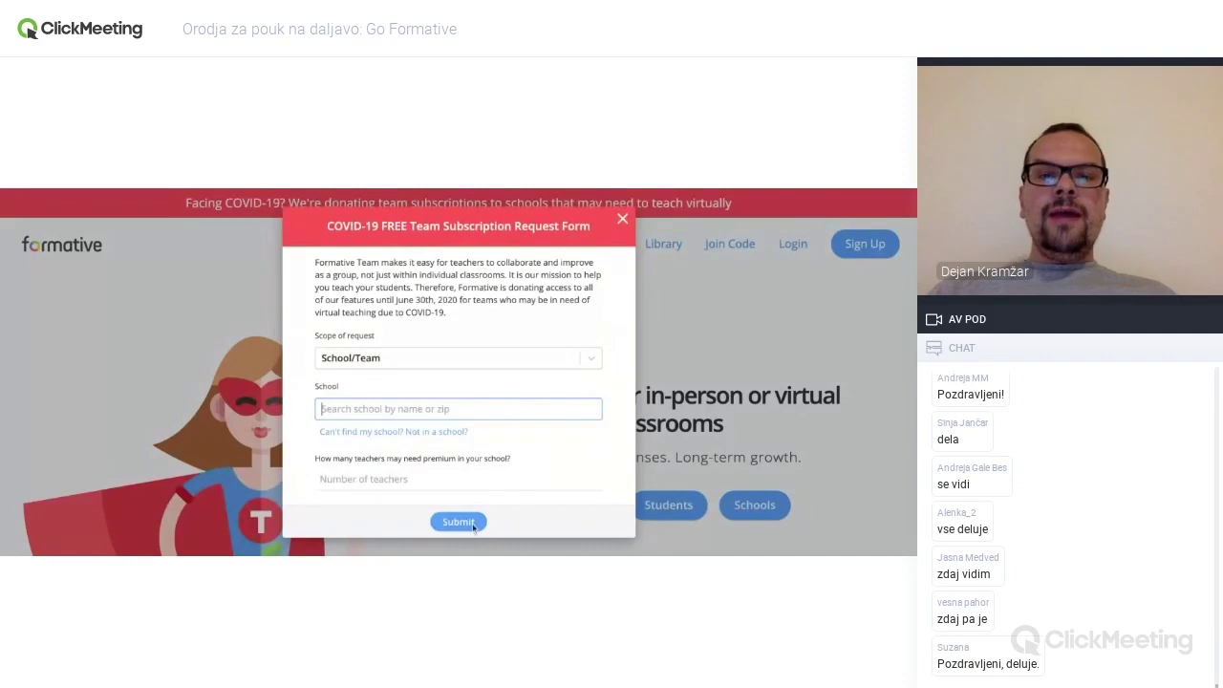
{"action": "left_click", "coordinate": [623, 221]}
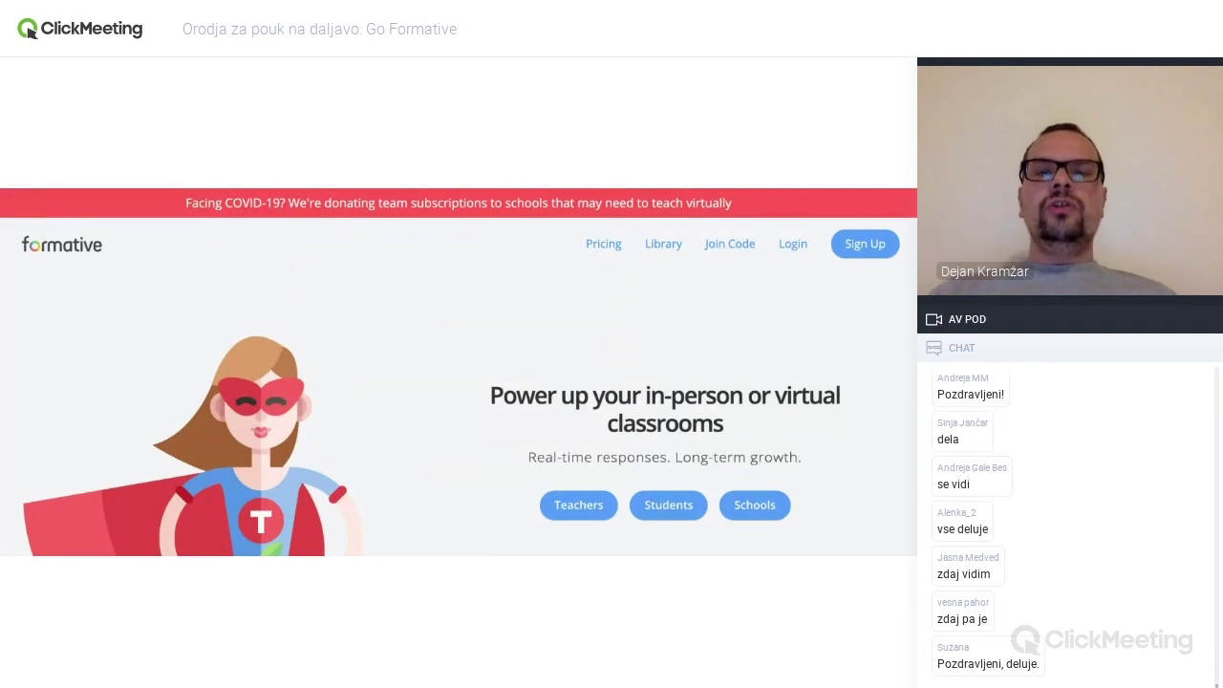
- Go to the pricing plans and expand the Premium card's '… and 20 more' features
{"action": "left_click", "coordinate": [611, 246]}
{"action": "scroll", "coordinate": [442, 363], "scroll_direction": "down", "scroll_amount": 1}
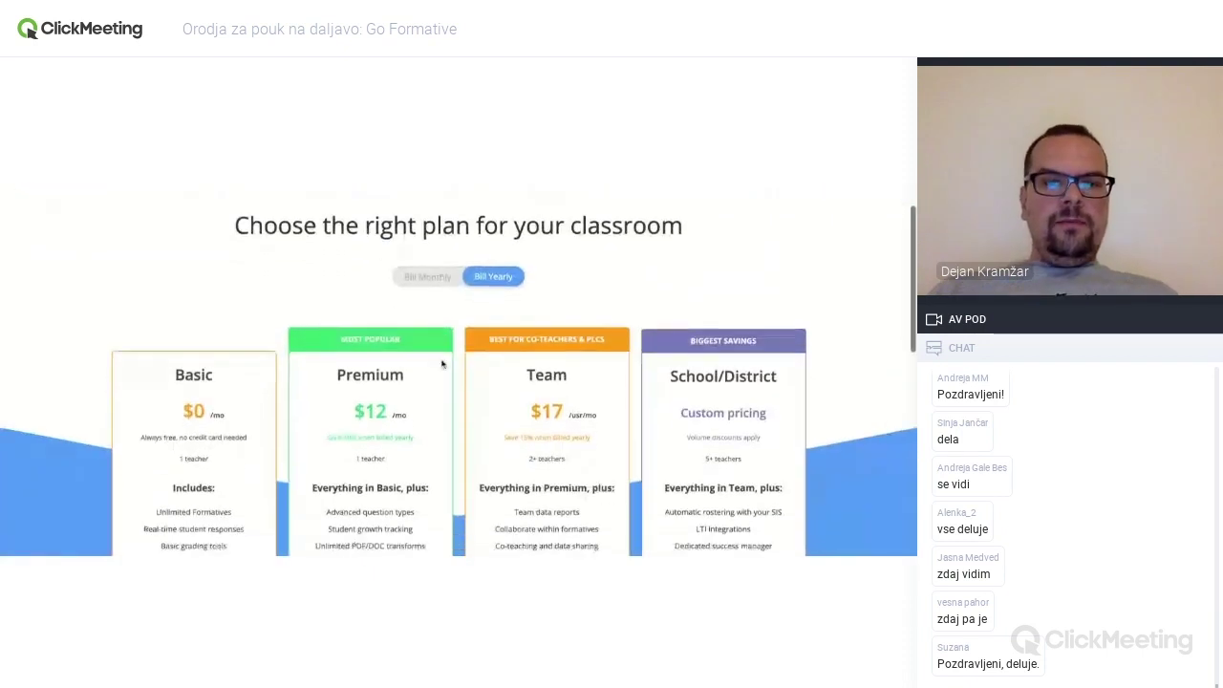
{"action": "scroll", "coordinate": [443, 363], "scroll_direction": "down", "scroll_amount": 1}
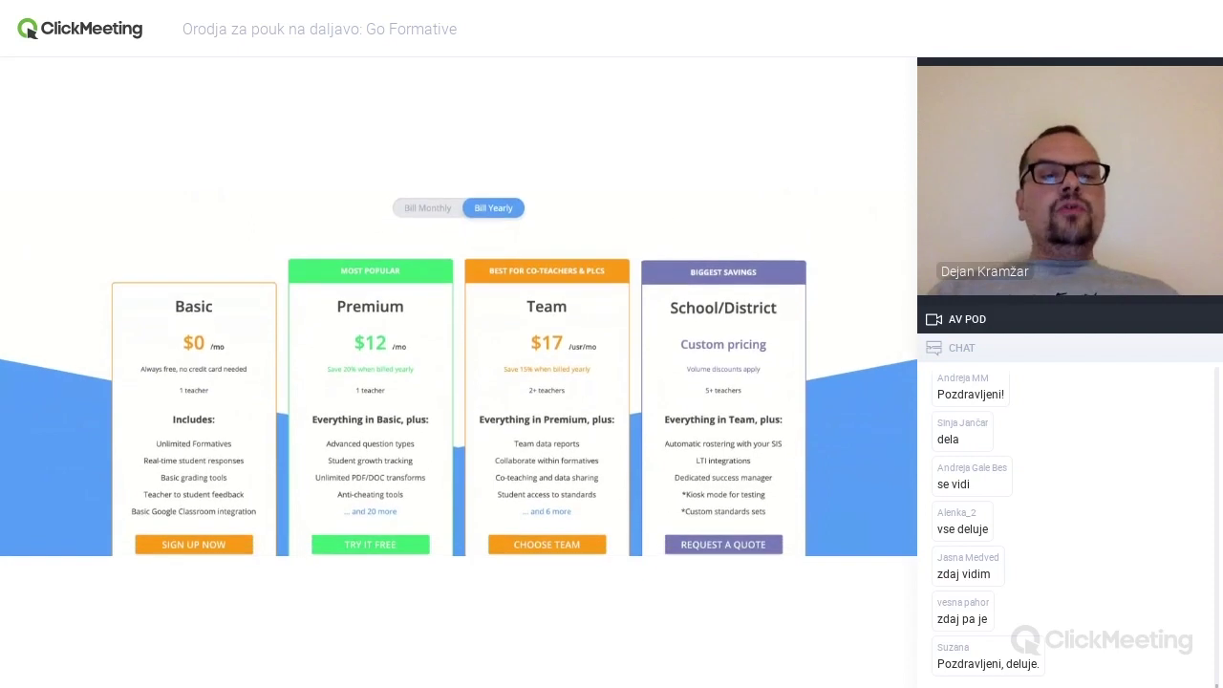
{"action": "scroll", "coordinate": [183, 346], "scroll_direction": "down", "scroll_amount": 1}
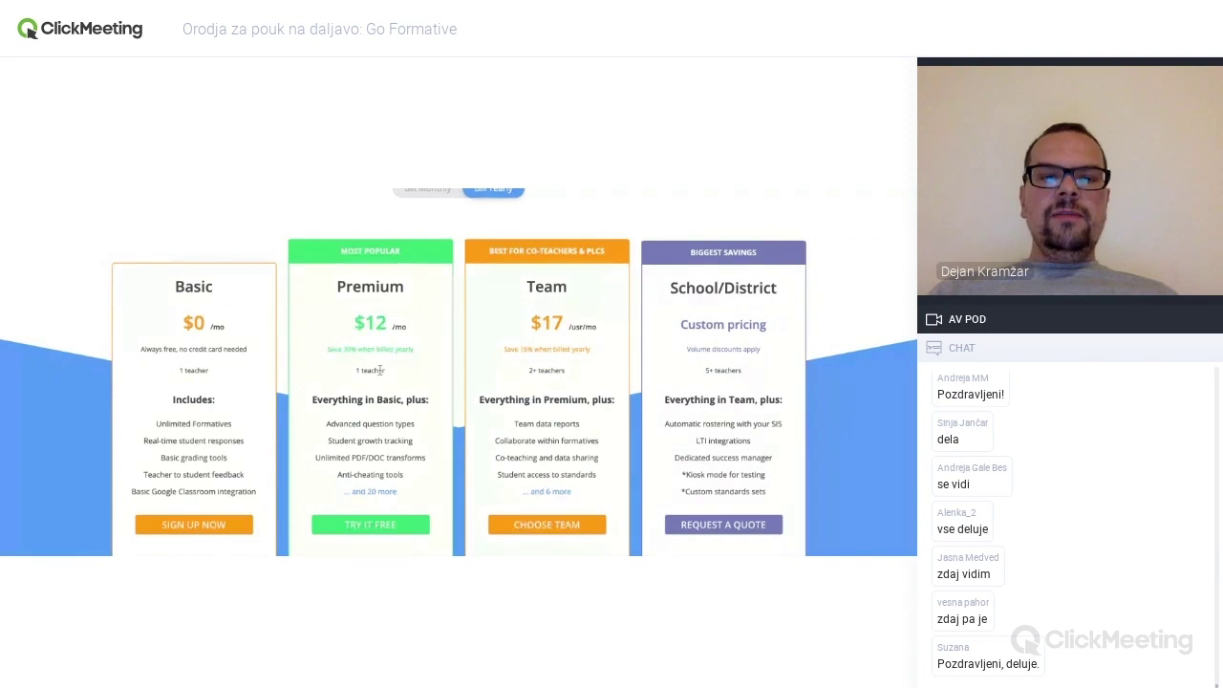
{"action": "scroll", "coordinate": [392, 392], "scroll_direction": "down", "scroll_amount": 1}
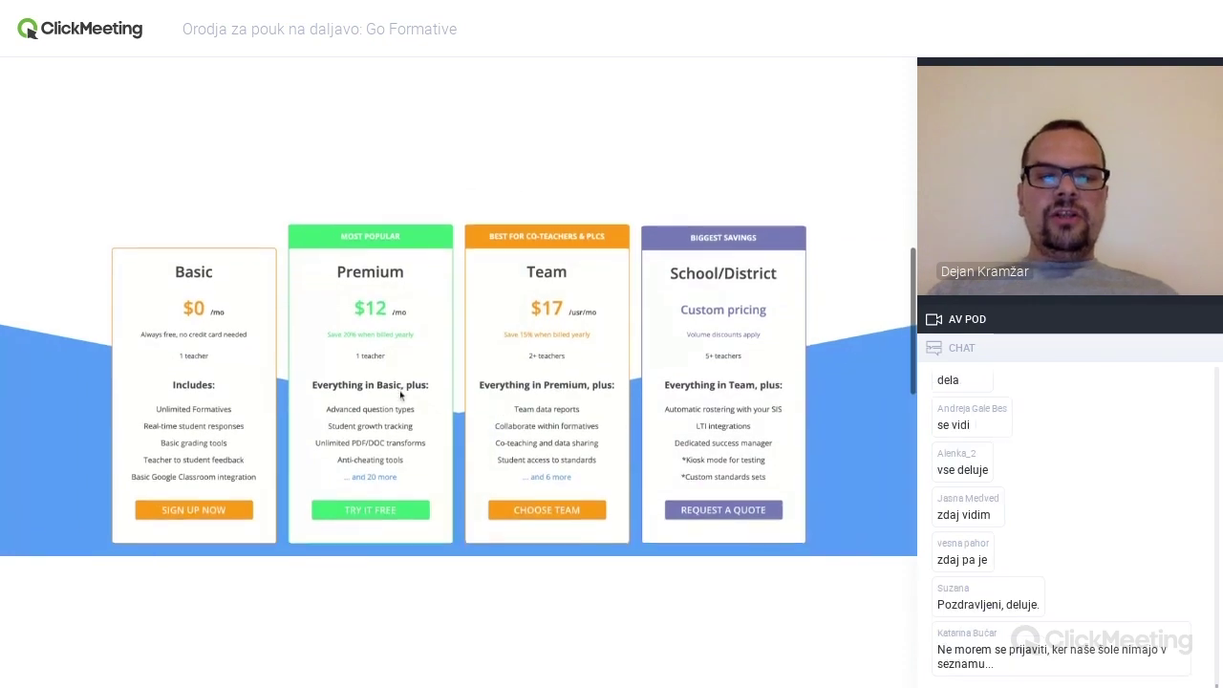
{"action": "left_click", "coordinate": [382, 476]}
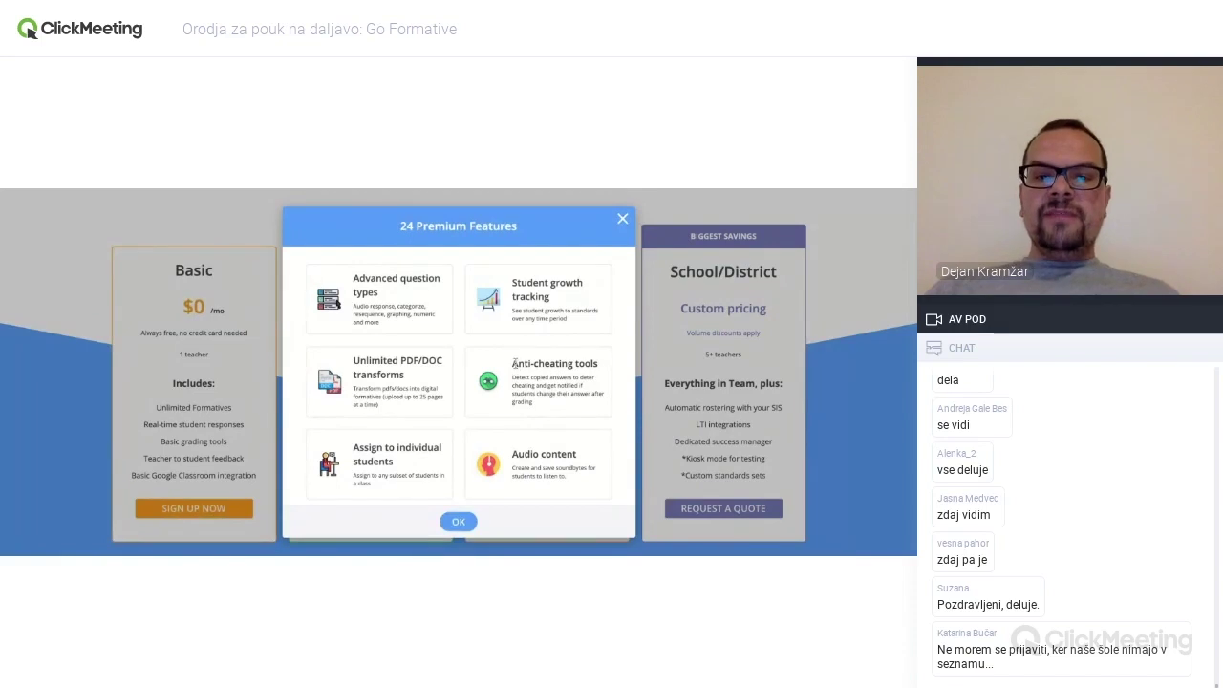
- Read through the 24 Premium features, including Anti-cheating tools, then close the dialog
{"action": "left_click_drag", "start_coordinate": [513, 363], "coordinate": [598, 364]}
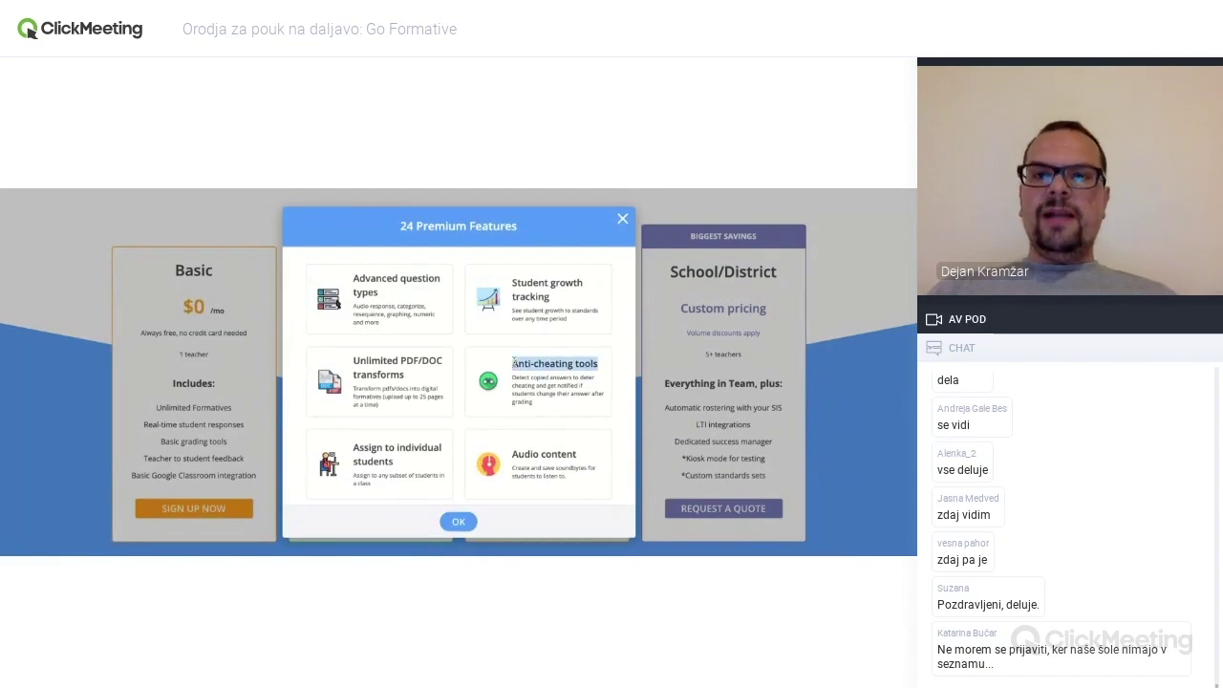
{"action": "left_click", "coordinate": [582, 362]}
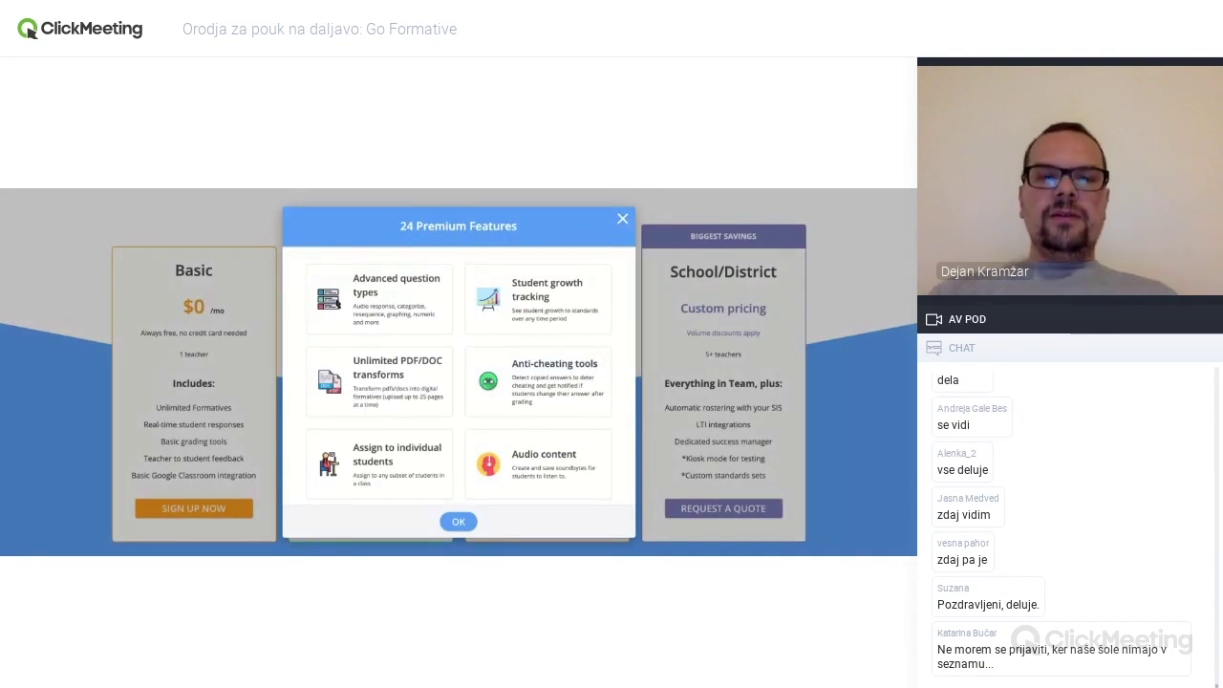
{"action": "scroll", "coordinate": [459, 376], "scroll_direction": "down", "scroll_amount": 1}
{"action": "scroll", "coordinate": [459, 376], "scroll_direction": "down", "scroll_amount": 1}
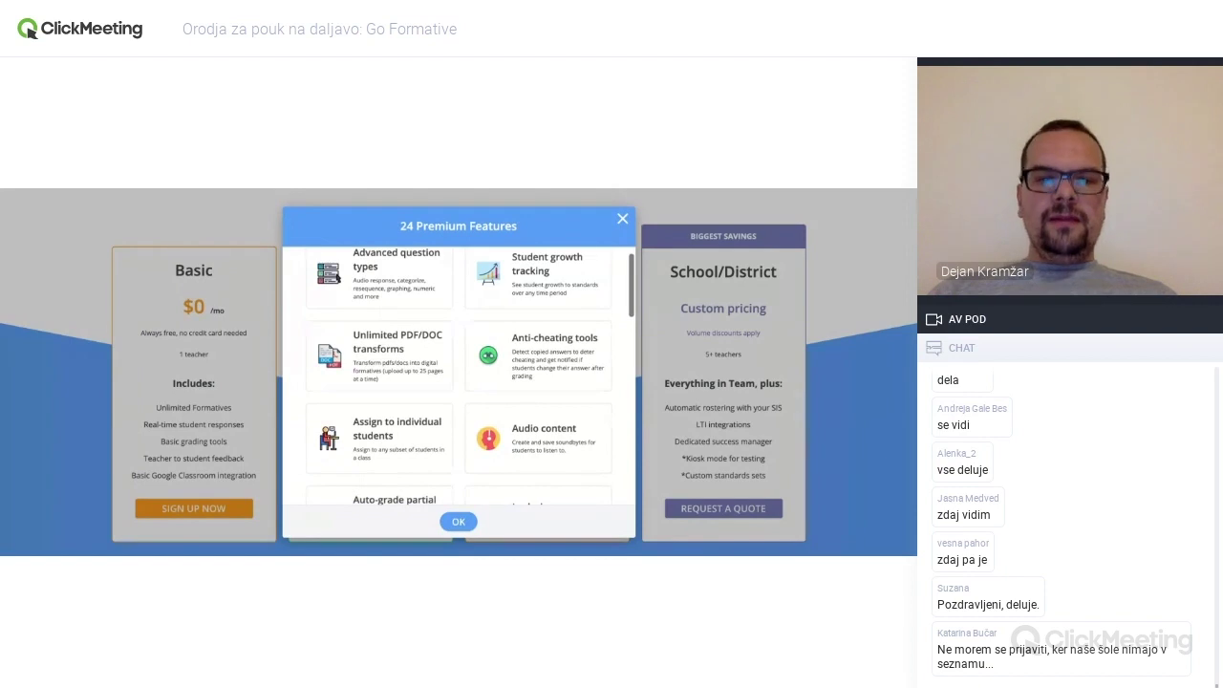
{"action": "scroll", "coordinate": [458, 375], "scroll_direction": "down", "scroll_amount": 5}
{"action": "scroll", "coordinate": [458, 375], "scroll_direction": "down", "scroll_amount": 15}
{"action": "scroll", "coordinate": [459, 375], "scroll_direction": "down", "scroll_amount": 10}
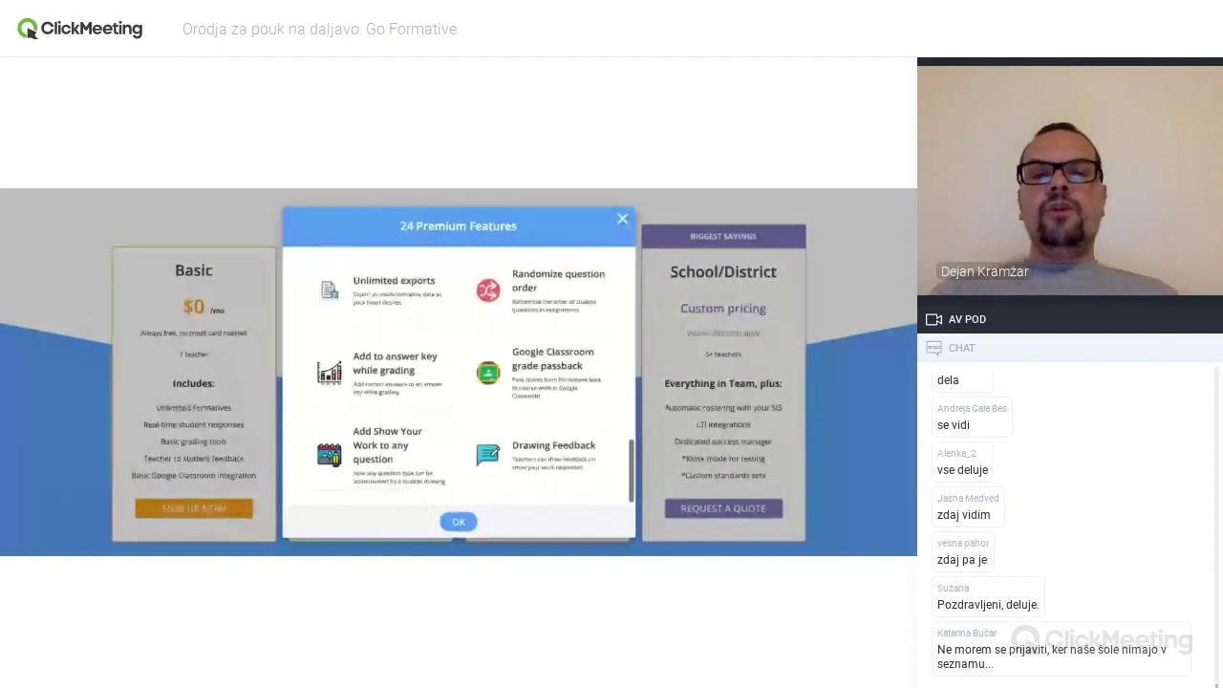
{"action": "scroll", "coordinate": [484, 424], "scroll_direction": "down", "scroll_amount": 2}
{"action": "scroll", "coordinate": [484, 424], "scroll_direction": "up", "scroll_amount": 5}
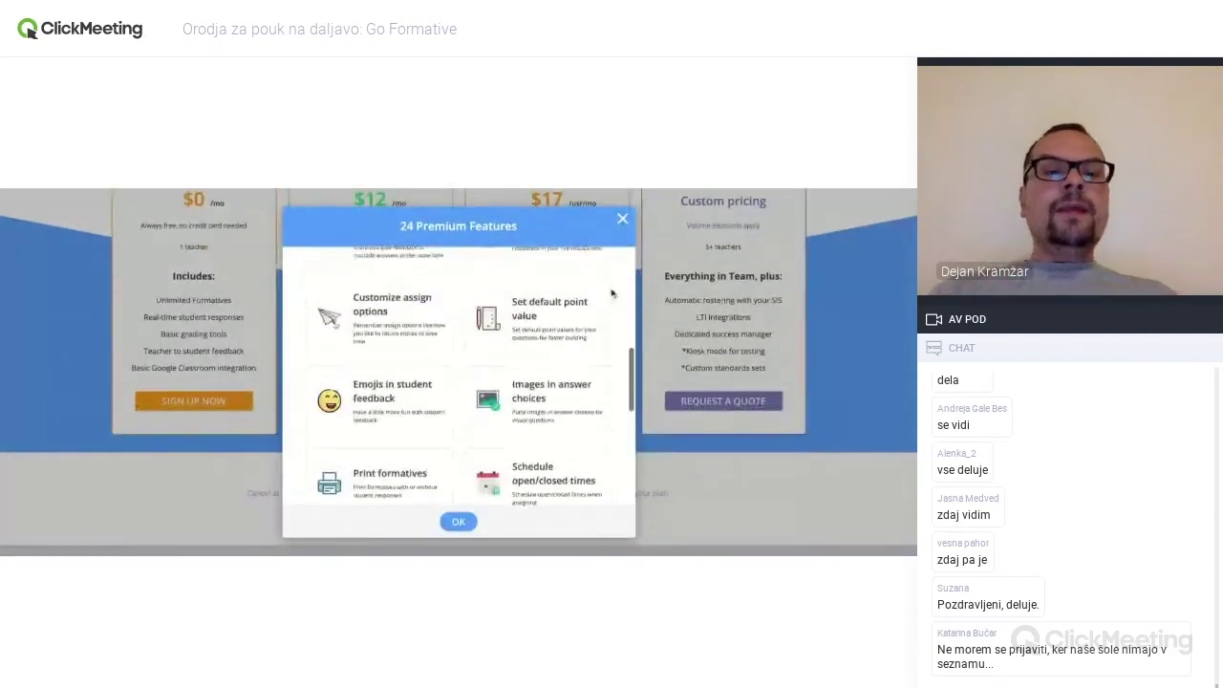
{"action": "left_click", "coordinate": [622, 218]}
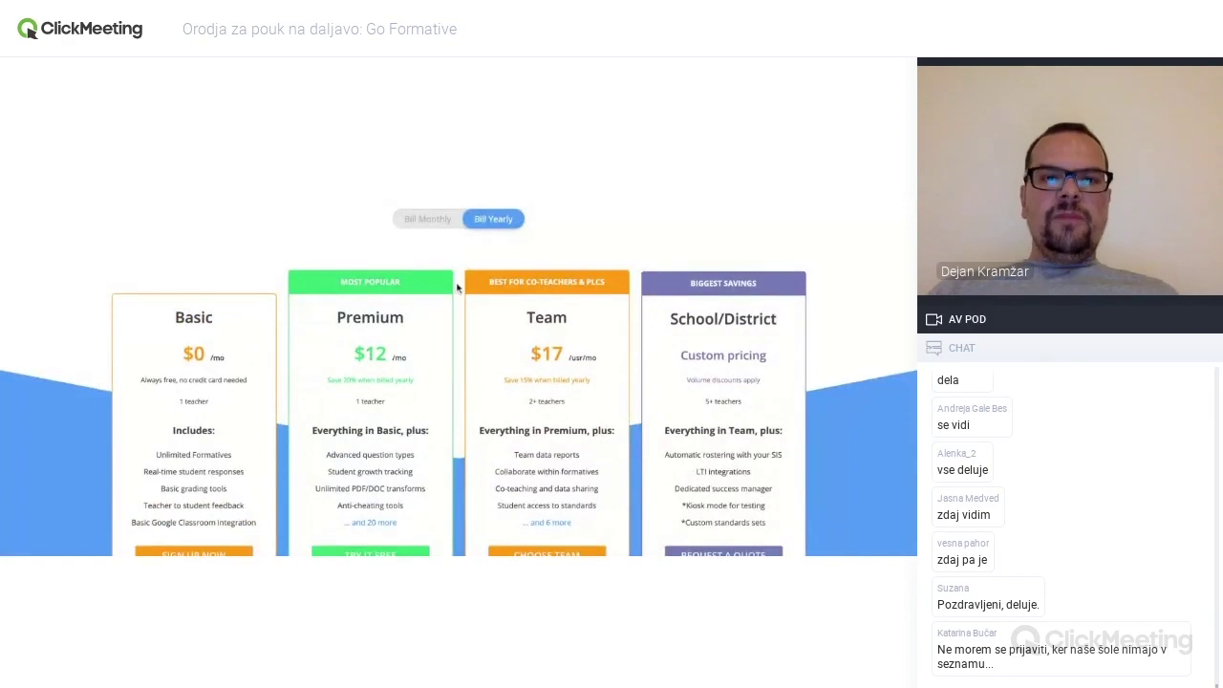
- Compare monthly and yearly plan prices, leaving yearly billing selected
{"action": "left_click", "coordinate": [433, 222]}
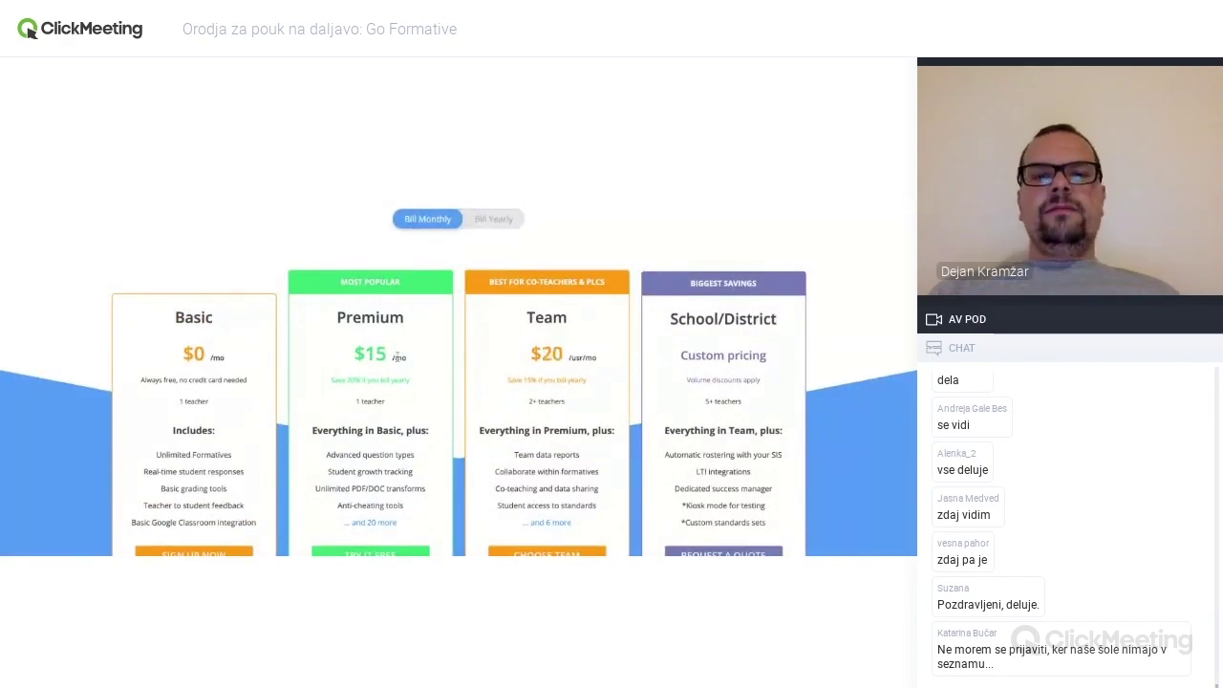
{"action": "left_click", "coordinate": [493, 220]}
{"action": "scroll", "coordinate": [493, 226], "scroll_direction": "up", "scroll_amount": 2}
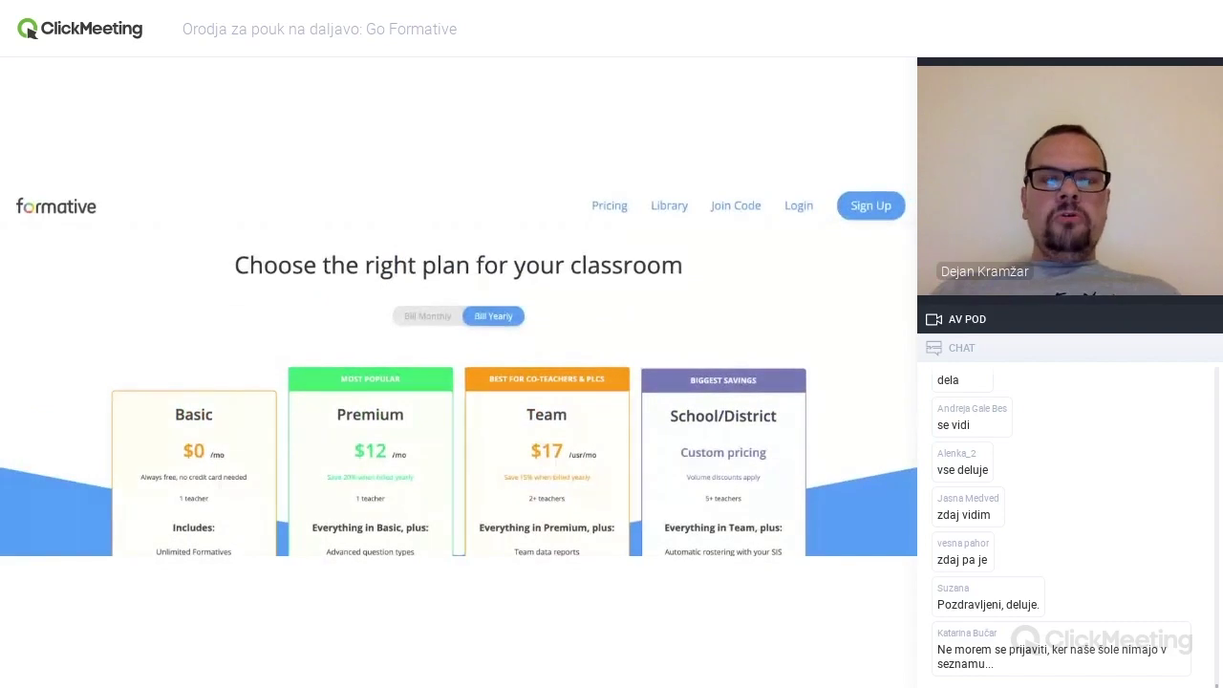
{"action": "scroll", "coordinate": [459, 370], "scroll_direction": "down", "scroll_amount": 3}
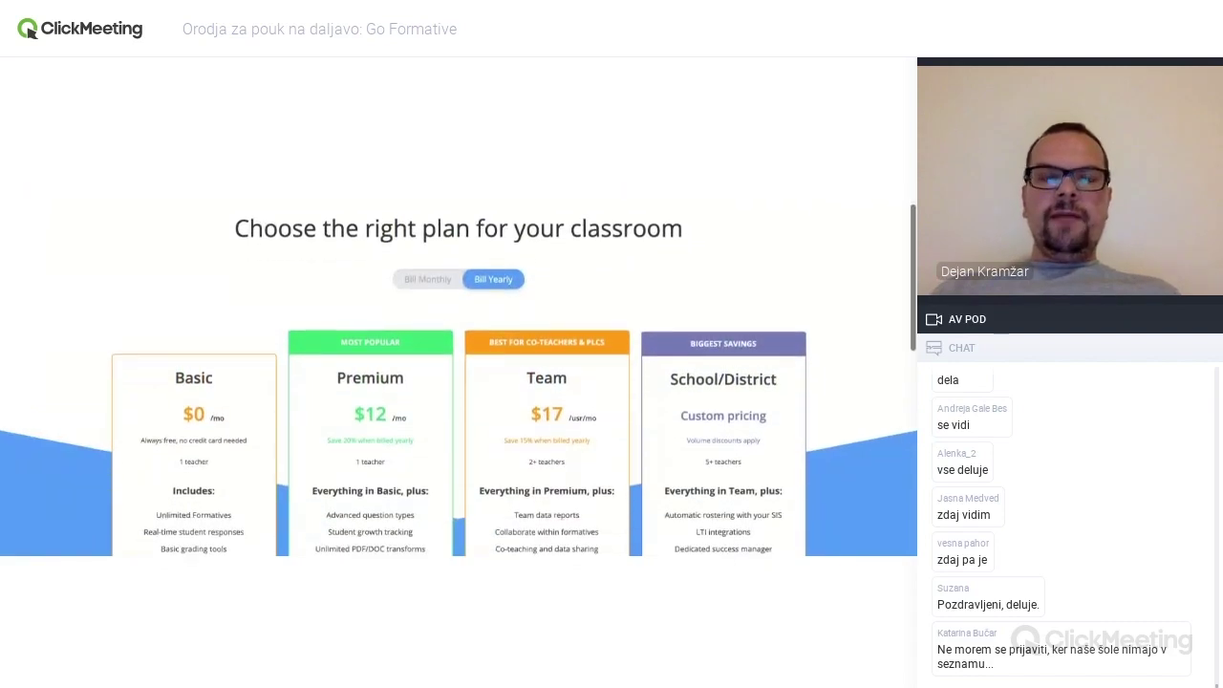
{"action": "scroll", "coordinate": [345, 331], "scroll_direction": "up", "scroll_amount": 2}
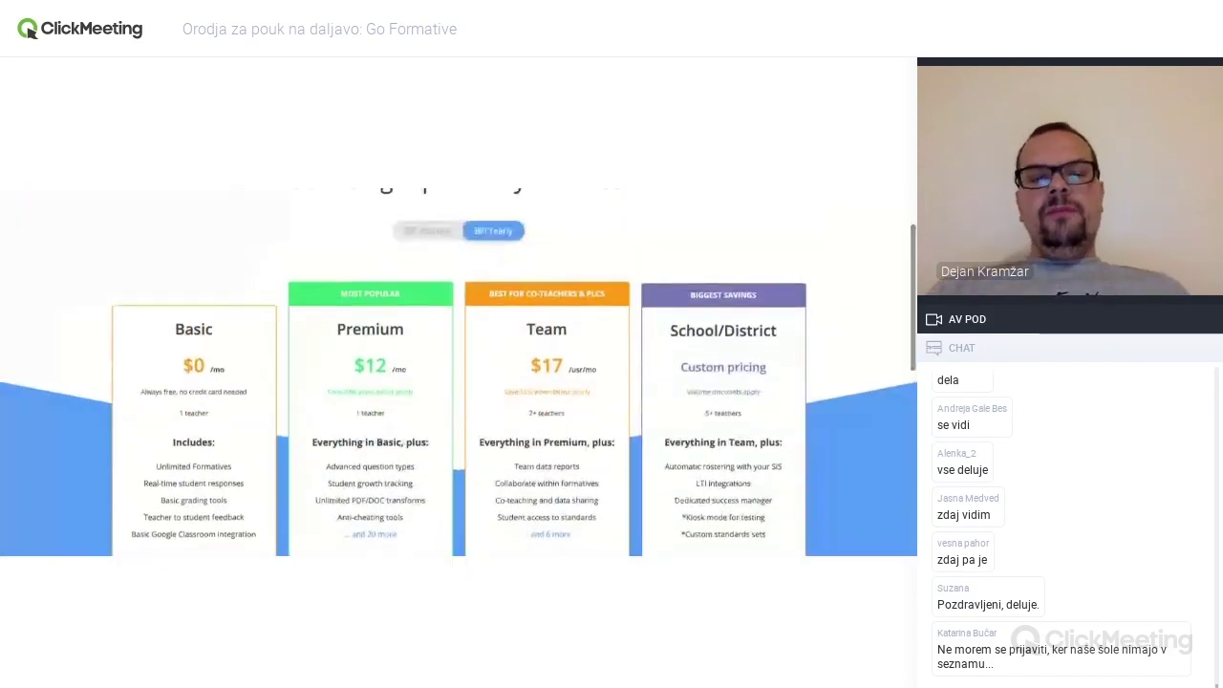
{"action": "left_click_drag", "start_coordinate": [338, 329], "coordinate": [405, 329]}
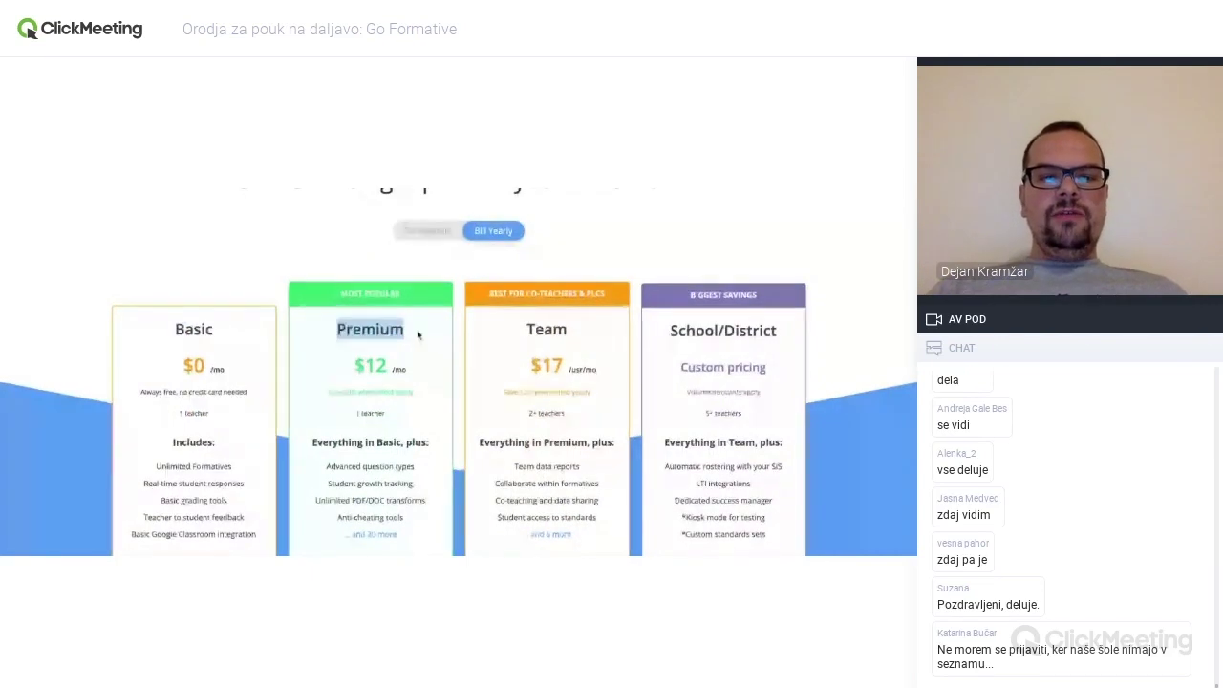
{"action": "left_click", "coordinate": [353, 375]}
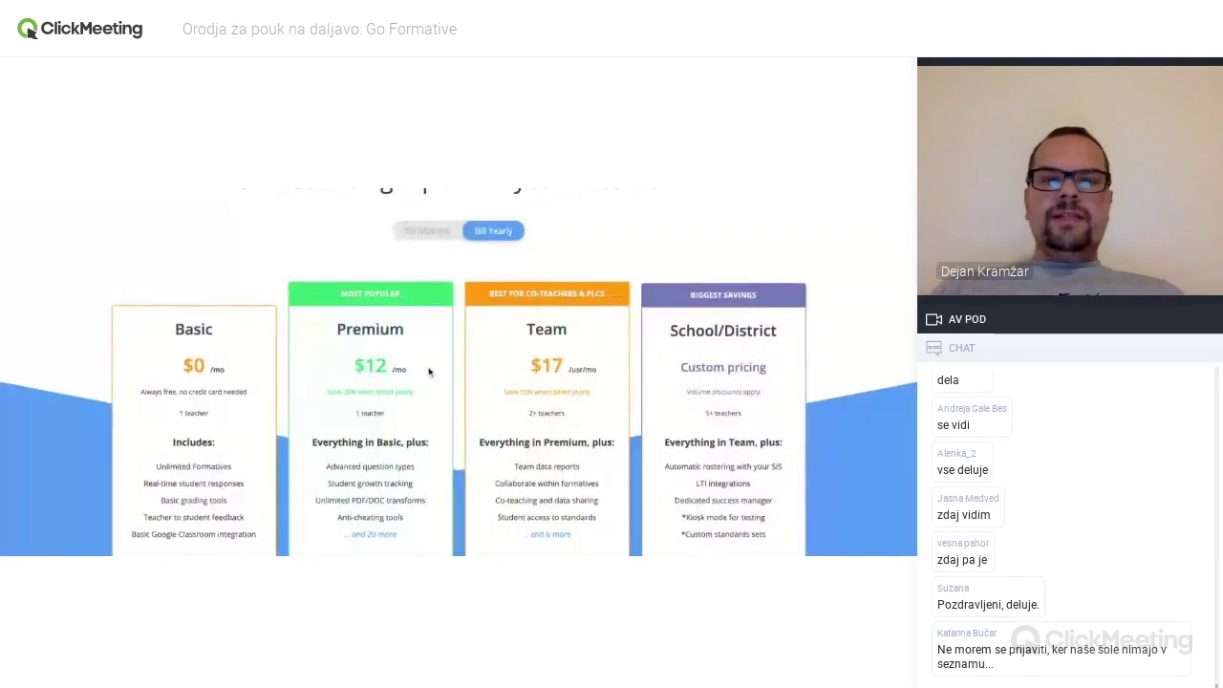
{"action": "scroll", "coordinate": [429, 369], "scroll_direction": "up", "scroll_amount": 2}
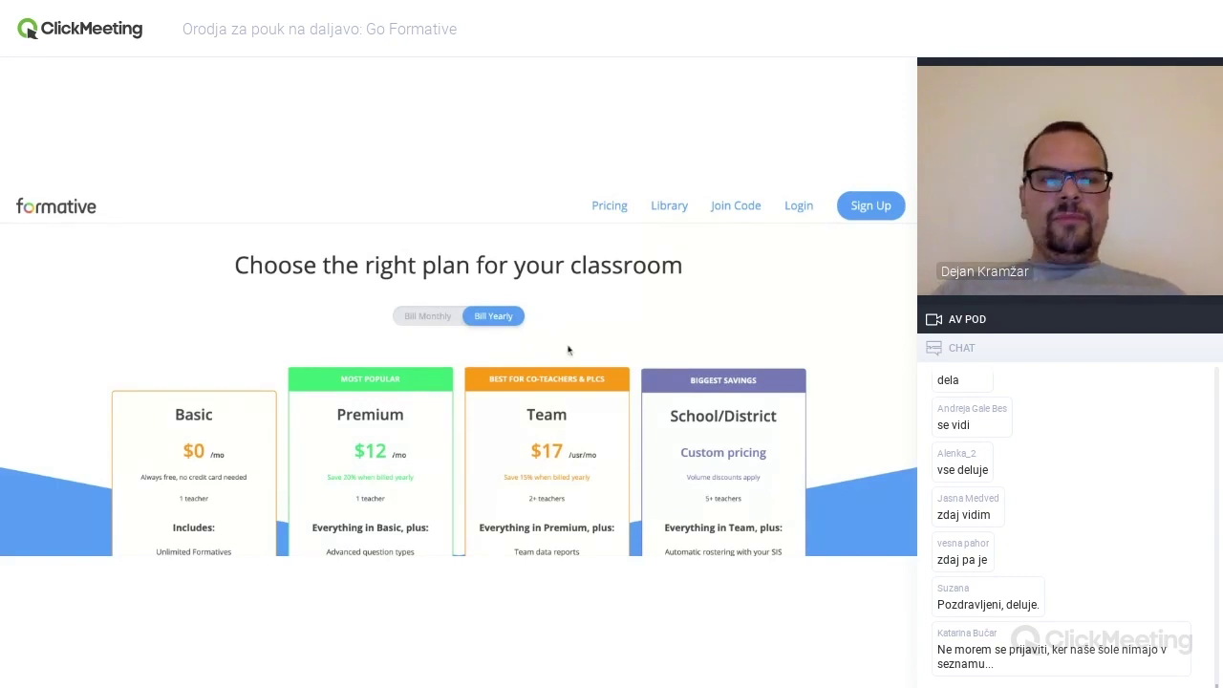
- Log in to Formative with the saved account details
{"action": "left_click", "coordinate": [799, 206]}
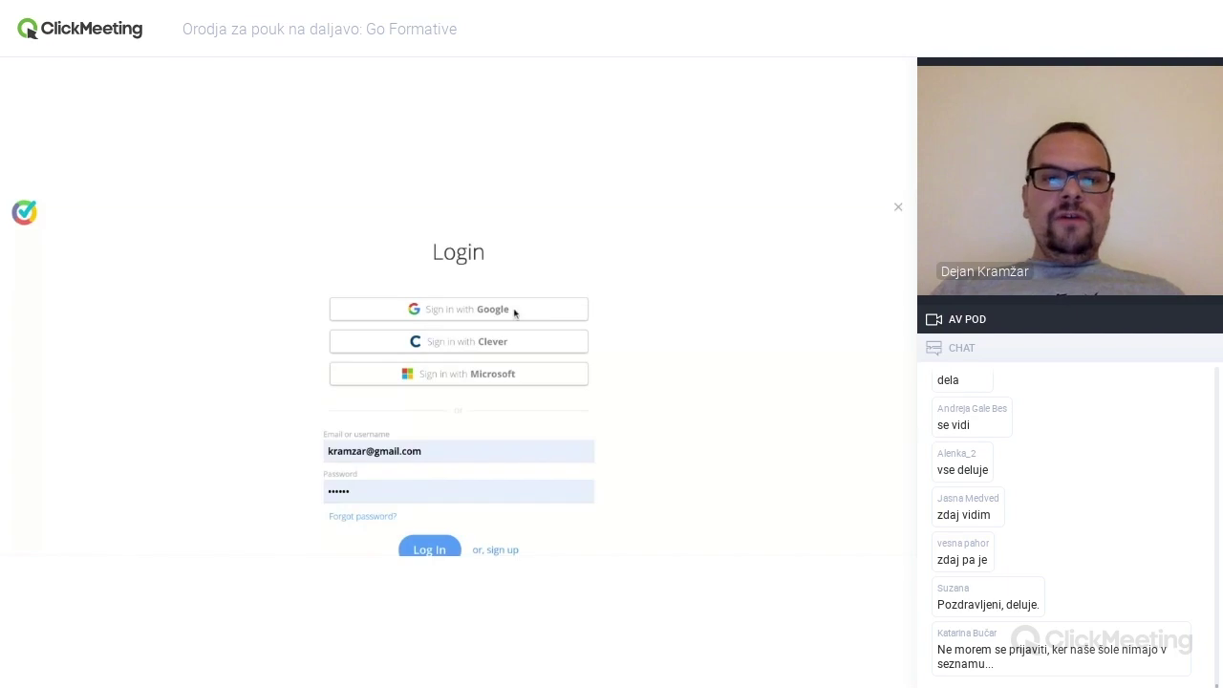
{"action": "scroll", "coordinate": [638, 381], "scroll_direction": "down", "scroll_amount": 1}
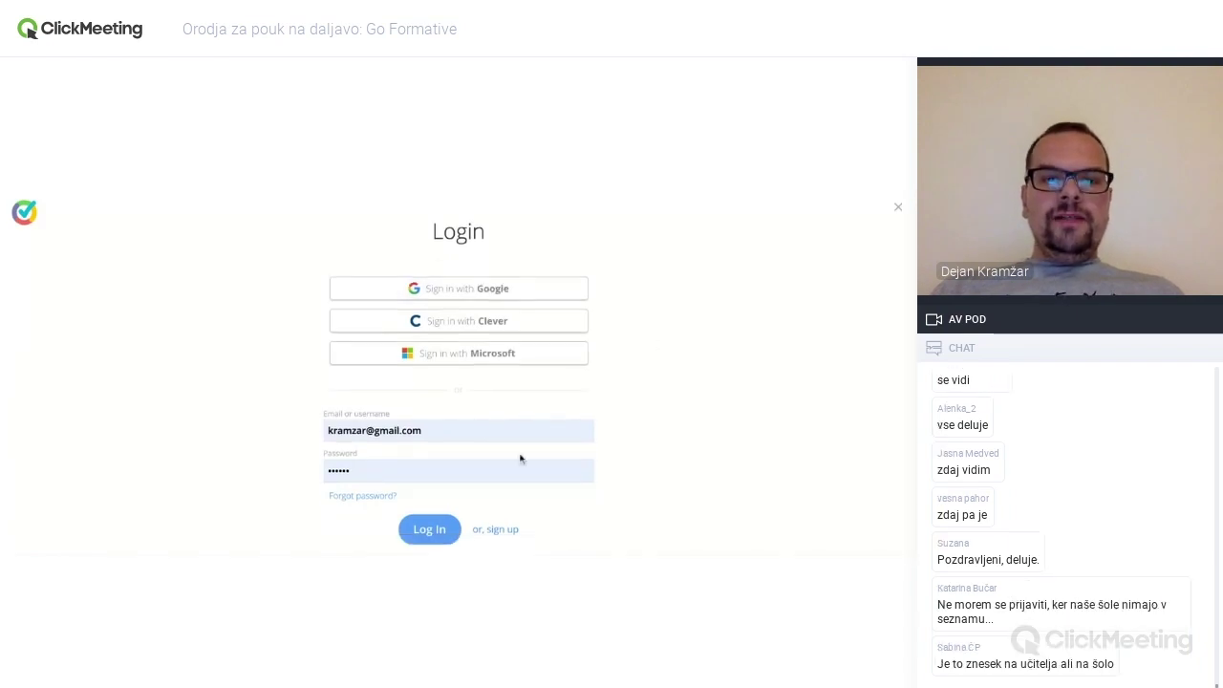
{"action": "left_click", "coordinate": [430, 531]}
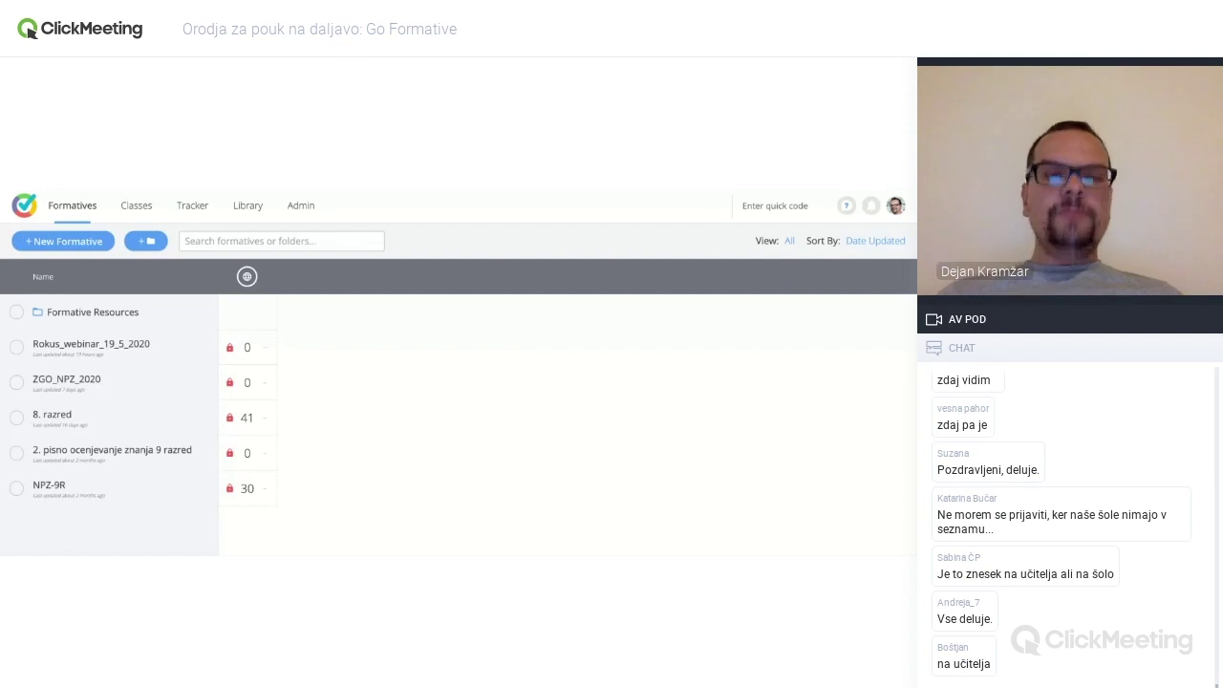
- Switch from the formatives list to the empty Classes page
{"action": "left_click", "coordinate": [301, 207]}
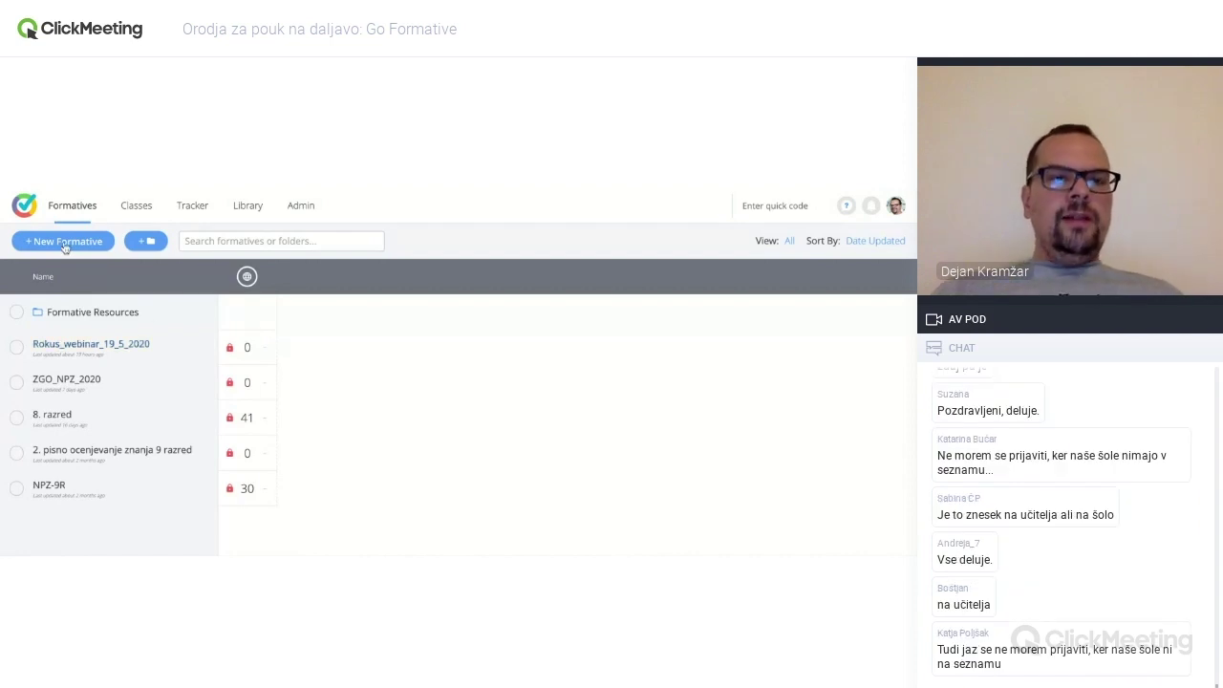
{"action": "left_click", "coordinate": [136, 208]}
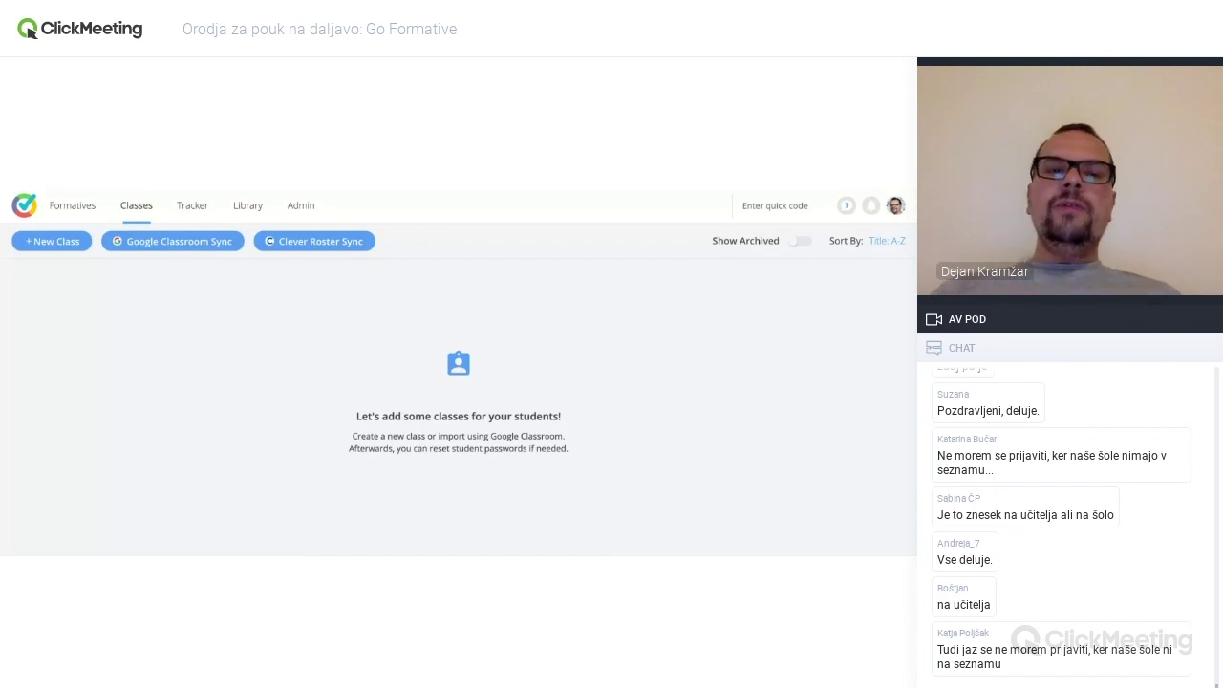
- Add a new class 'Rokus_skupina' with abbreviation RS and teal colour
{"action": "left_click", "coordinate": [66, 246]}
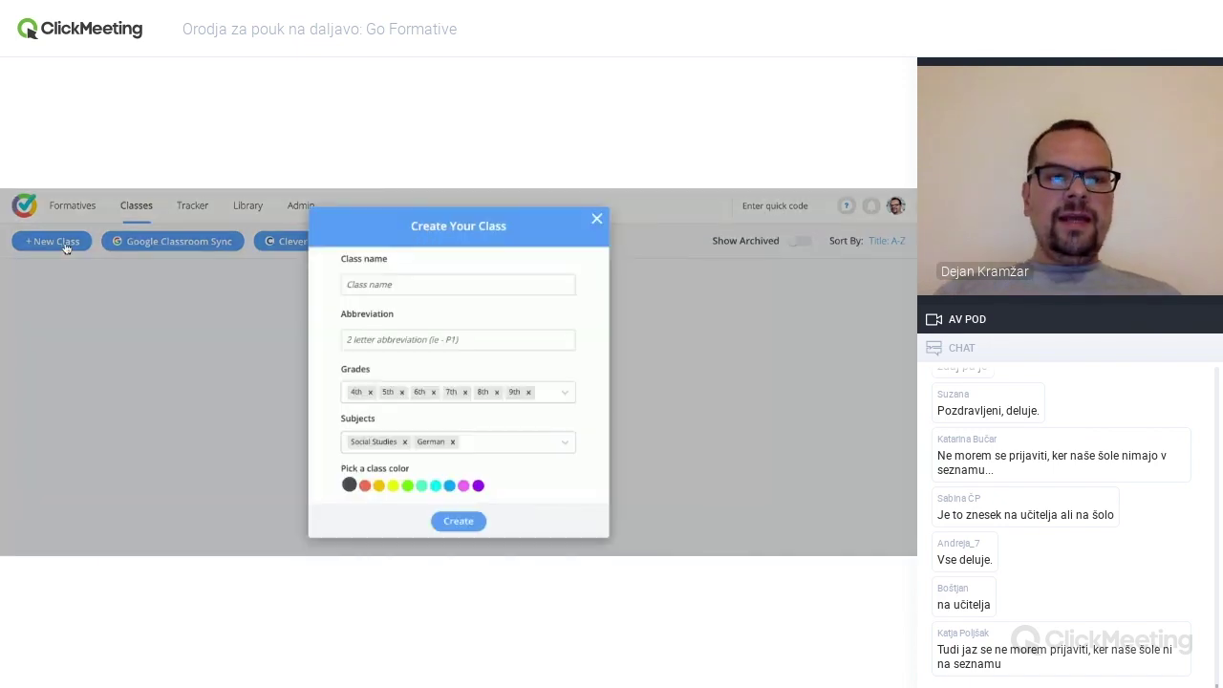
{"action": "left_click", "coordinate": [408, 284]}
{"action": "type", "text": "Ro"}
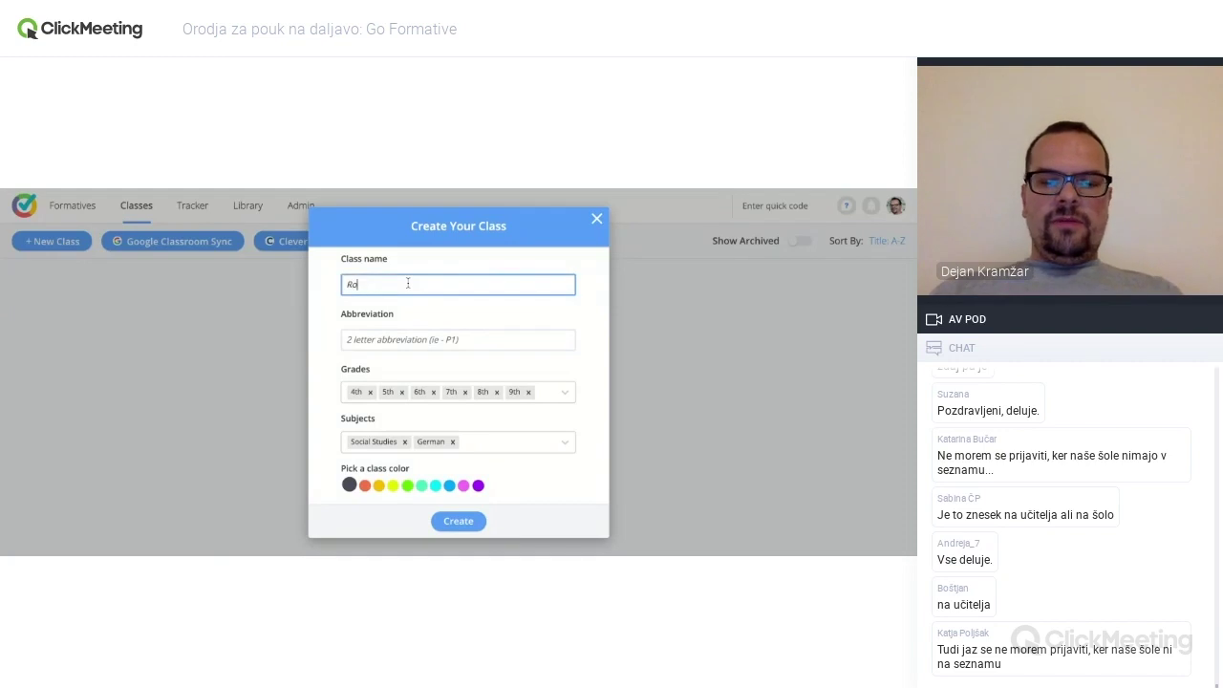
{"action": "type", "text": "kus "}
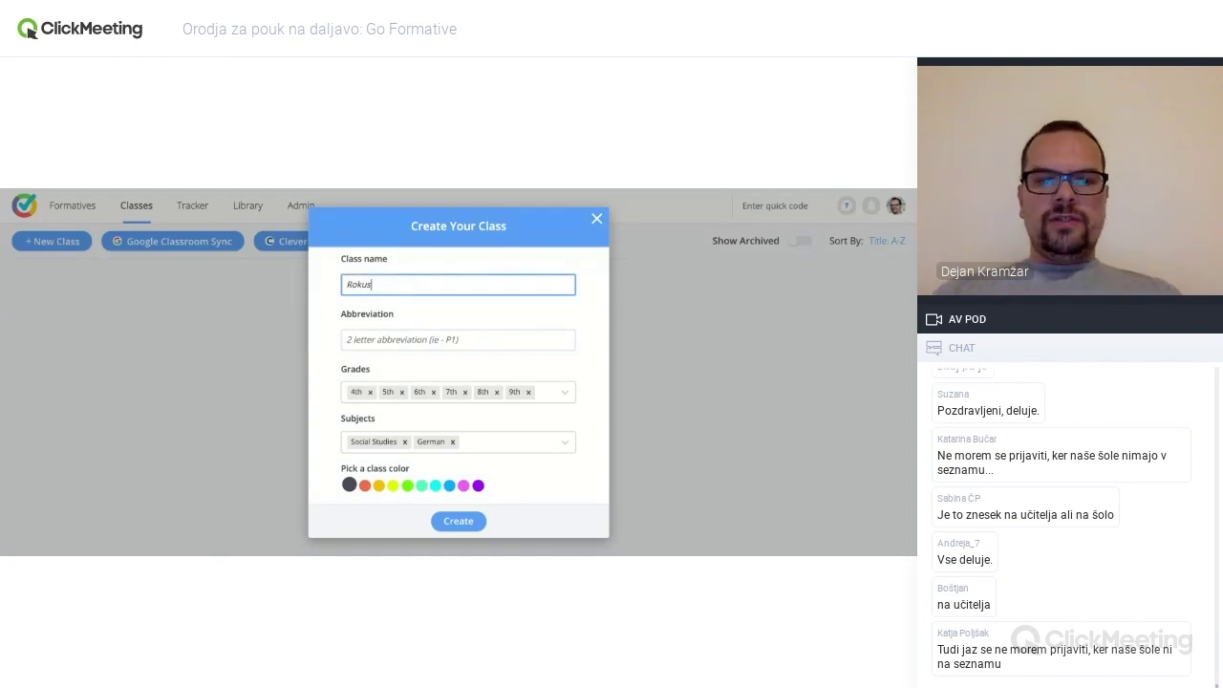
{"action": "type", "text": "sk"}
{"action": "key", "text": "BackSpace"}
{"action": "type", "text": "kupina"}
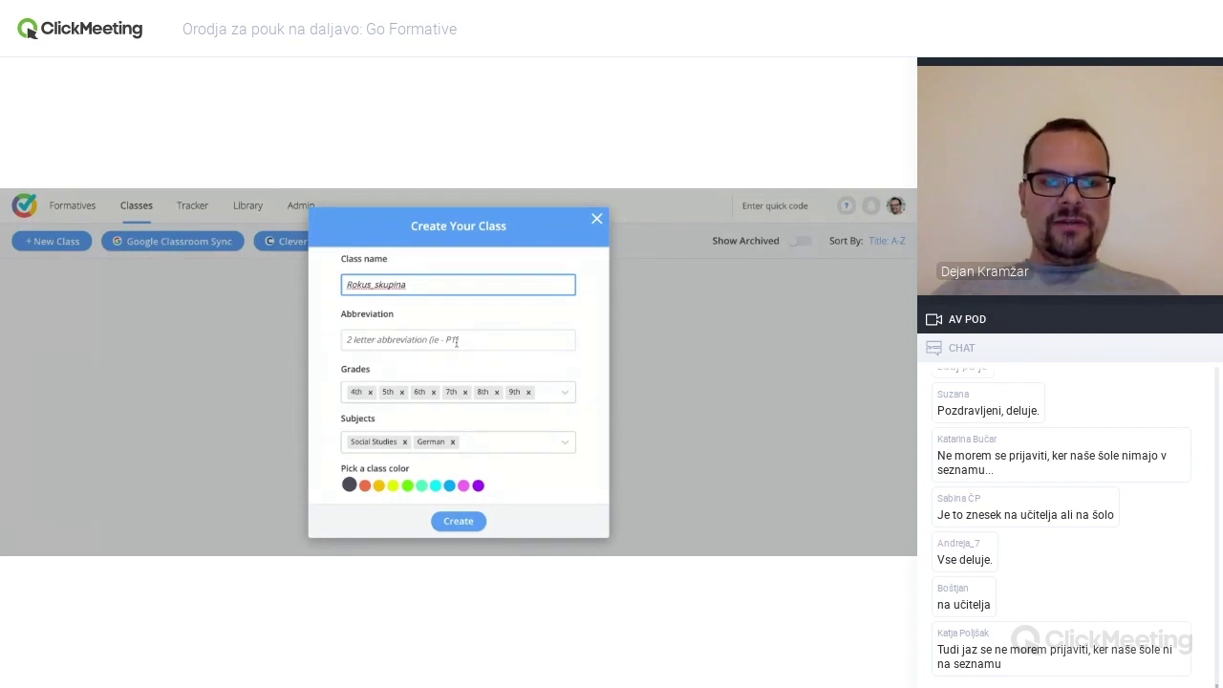
{"action": "left_click", "coordinate": [442, 340]}
{"action": "type", "text": "RS"}
{"action": "left_click", "coordinate": [325, 353]}
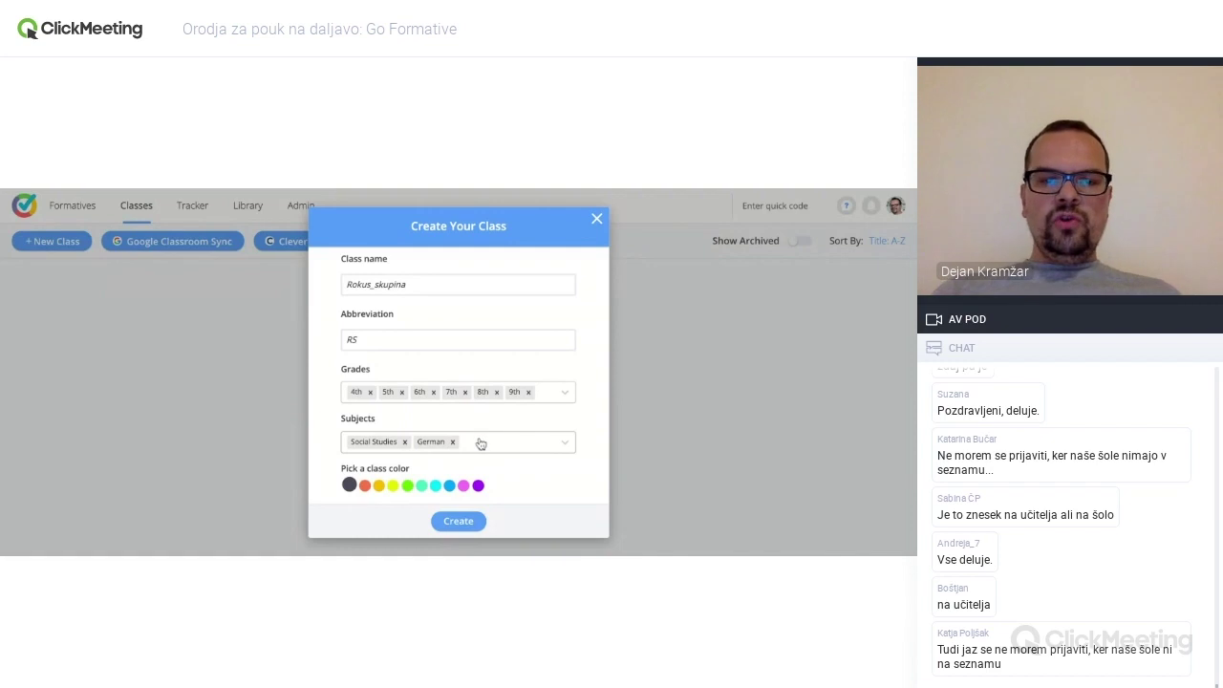
{"action": "left_click", "coordinate": [436, 488]}
{"action": "left_click", "coordinate": [462, 522]}
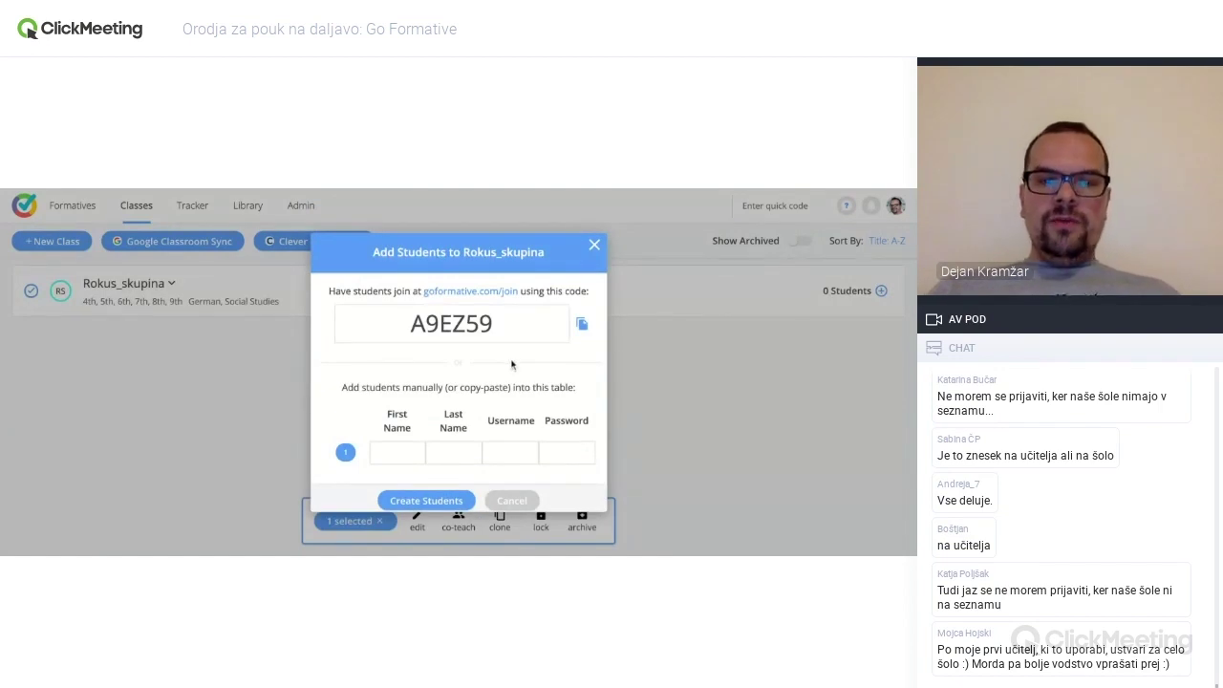
- Enter a student's first and last name in the first student row
{"action": "left_click", "coordinate": [403, 452]}
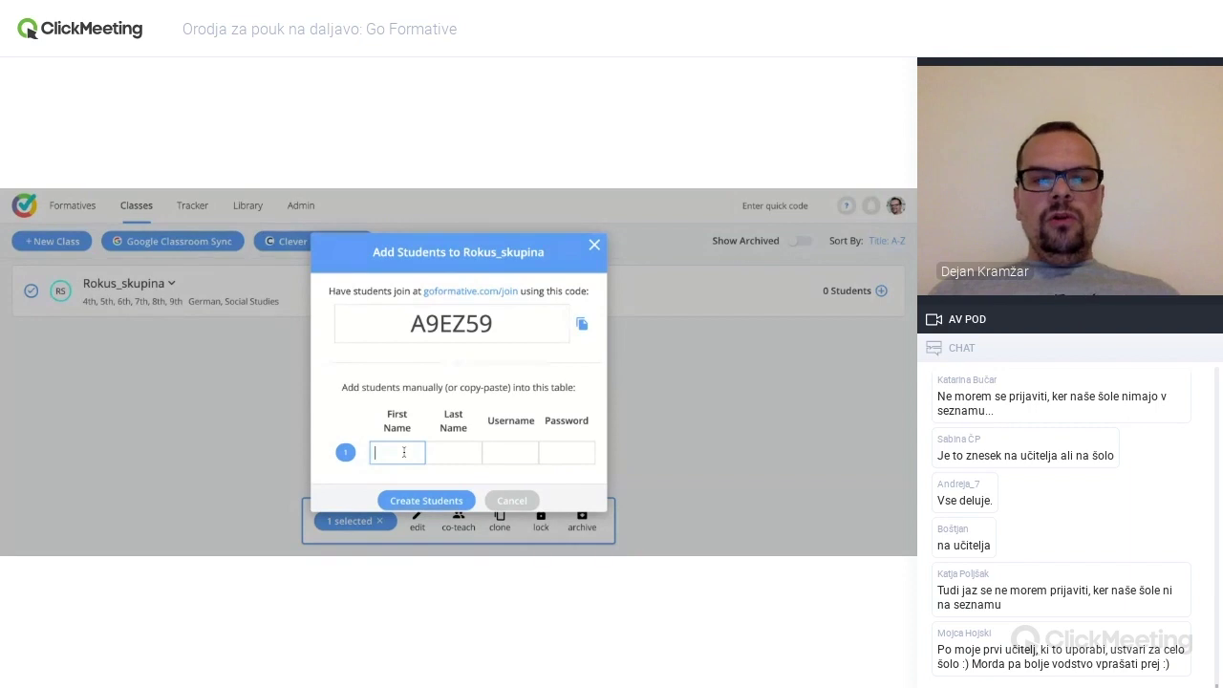
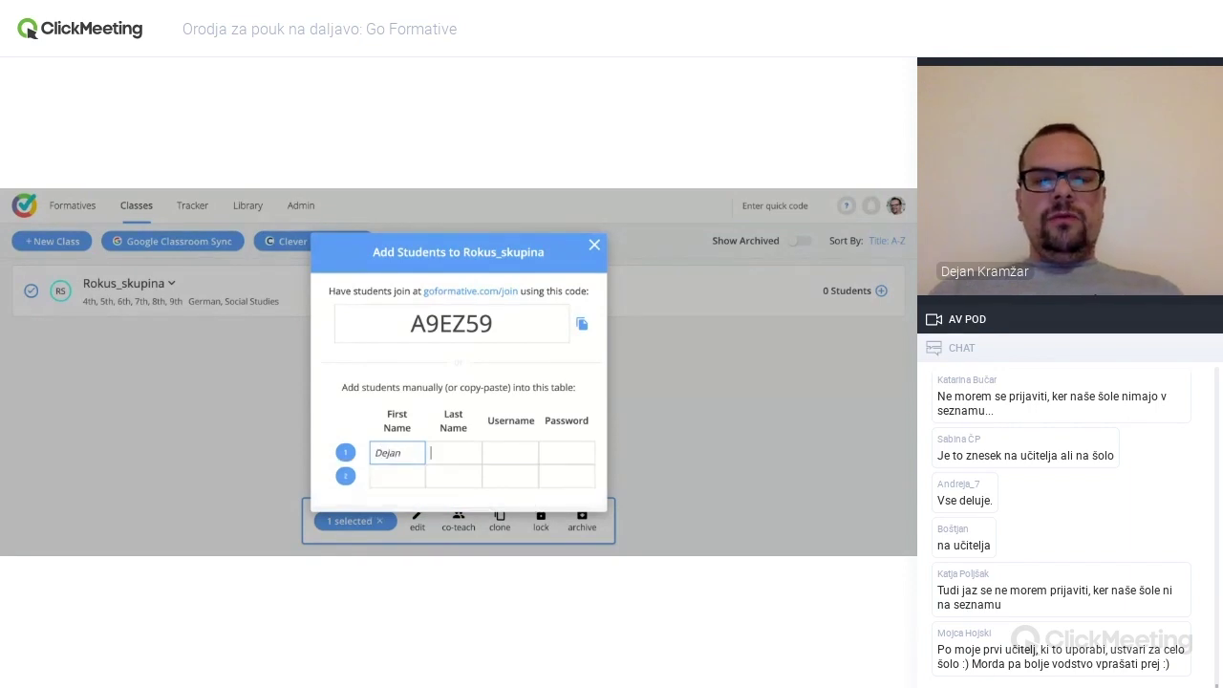
{"action": "key", "text": "Tab"}
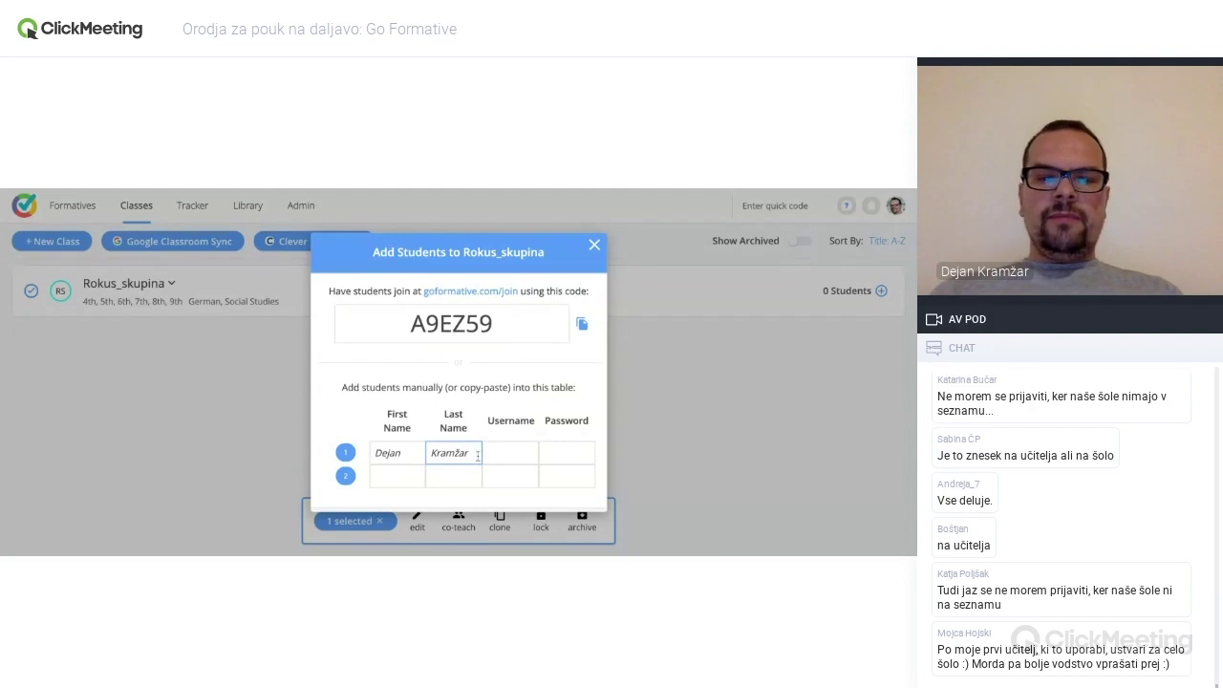
{"action": "key", "text": "Tab"}
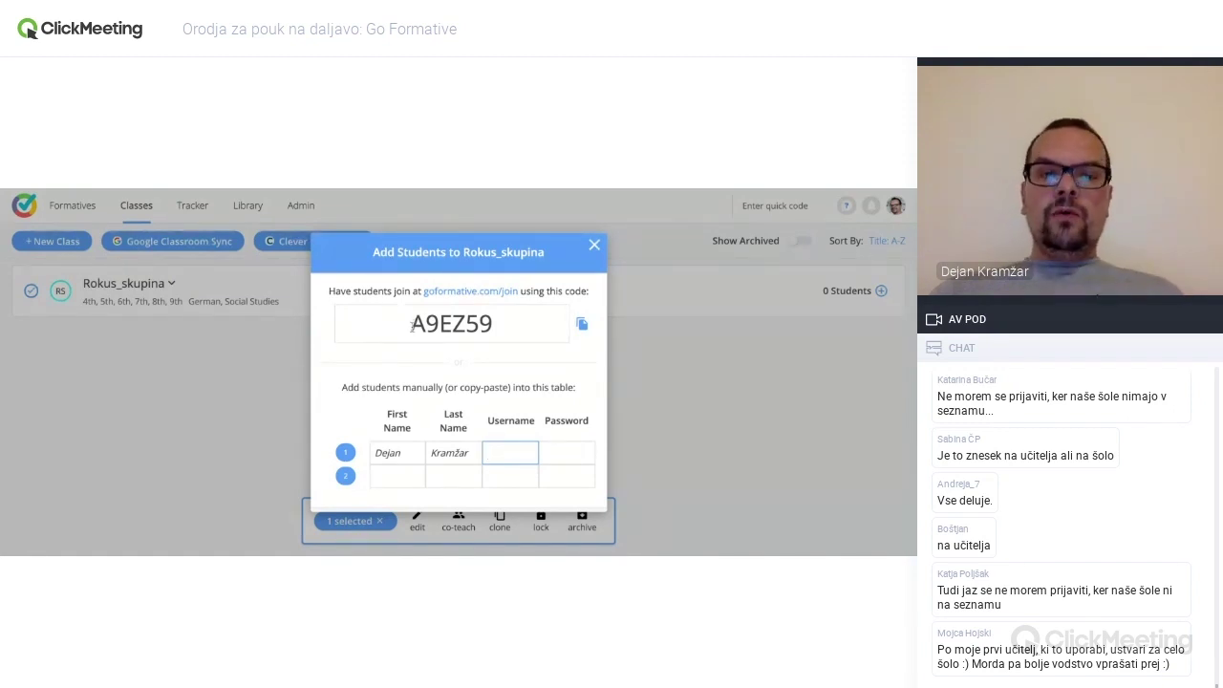
- Select the class join code, then close the Add Students dialog without creating anyone
{"action": "left_click_drag", "start_coordinate": [411, 326], "coordinate": [496, 326]}
{"action": "left_click", "coordinate": [511, 328]}
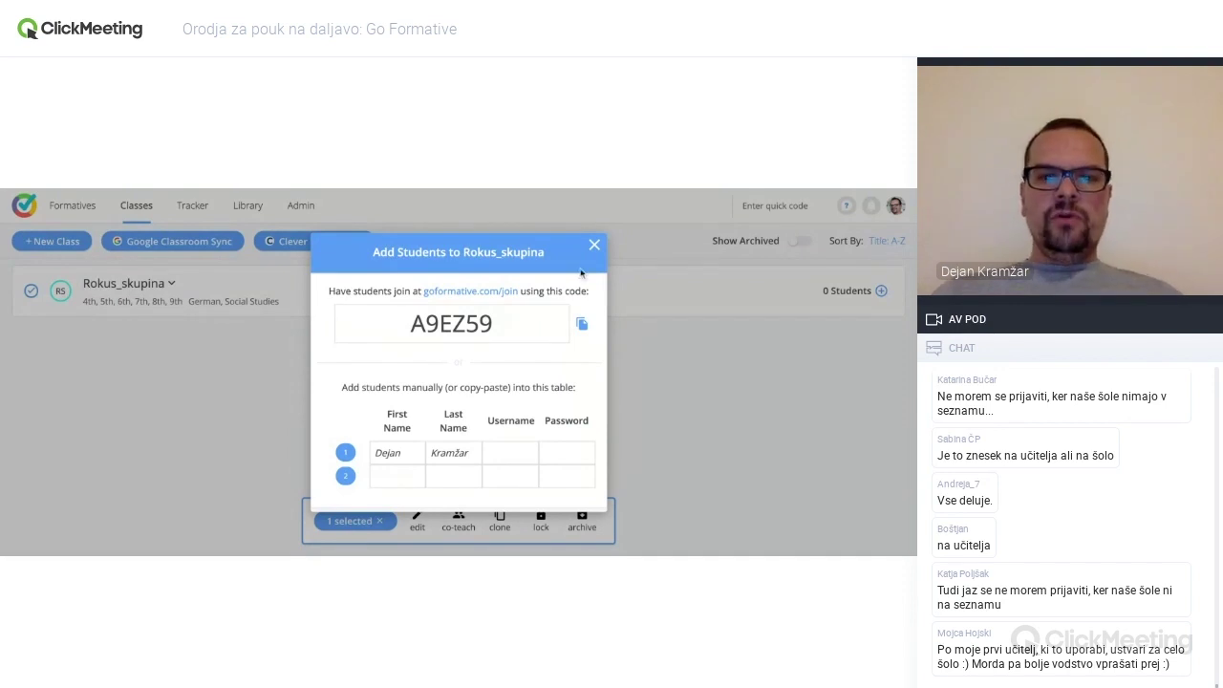
{"action": "left_click", "coordinate": [594, 247]}
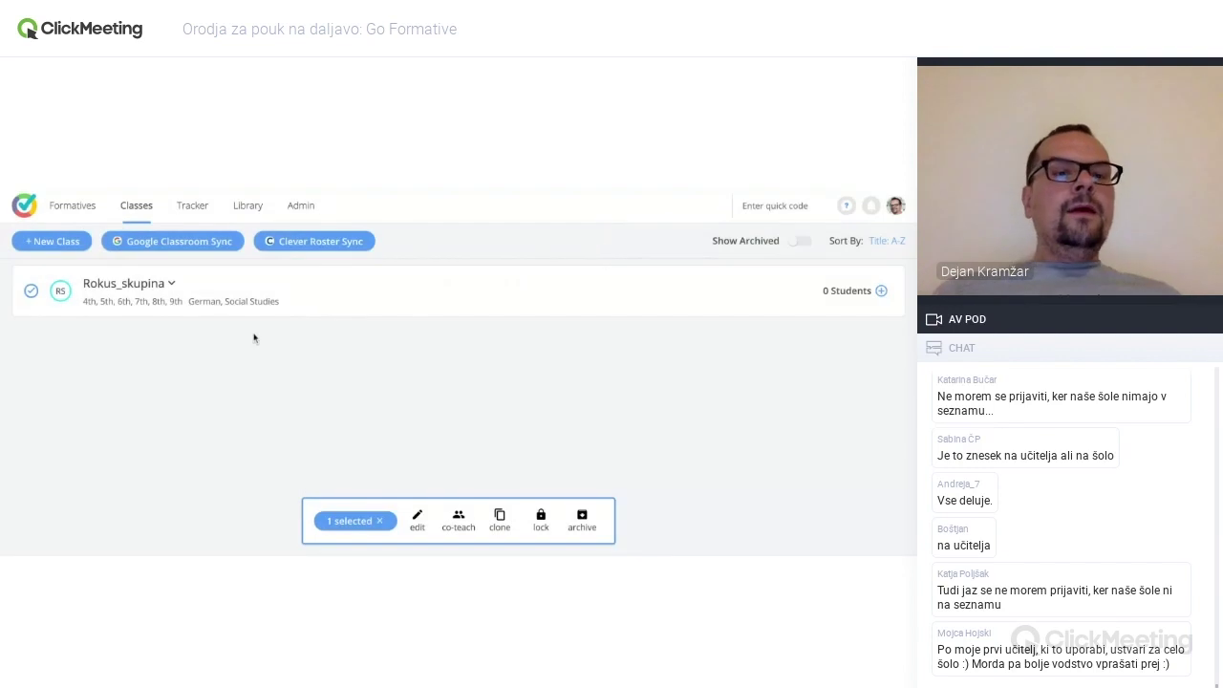
- Open the Tracker, showing No Data for all students over 2 weeks
{"action": "left_click", "coordinate": [199, 210]}
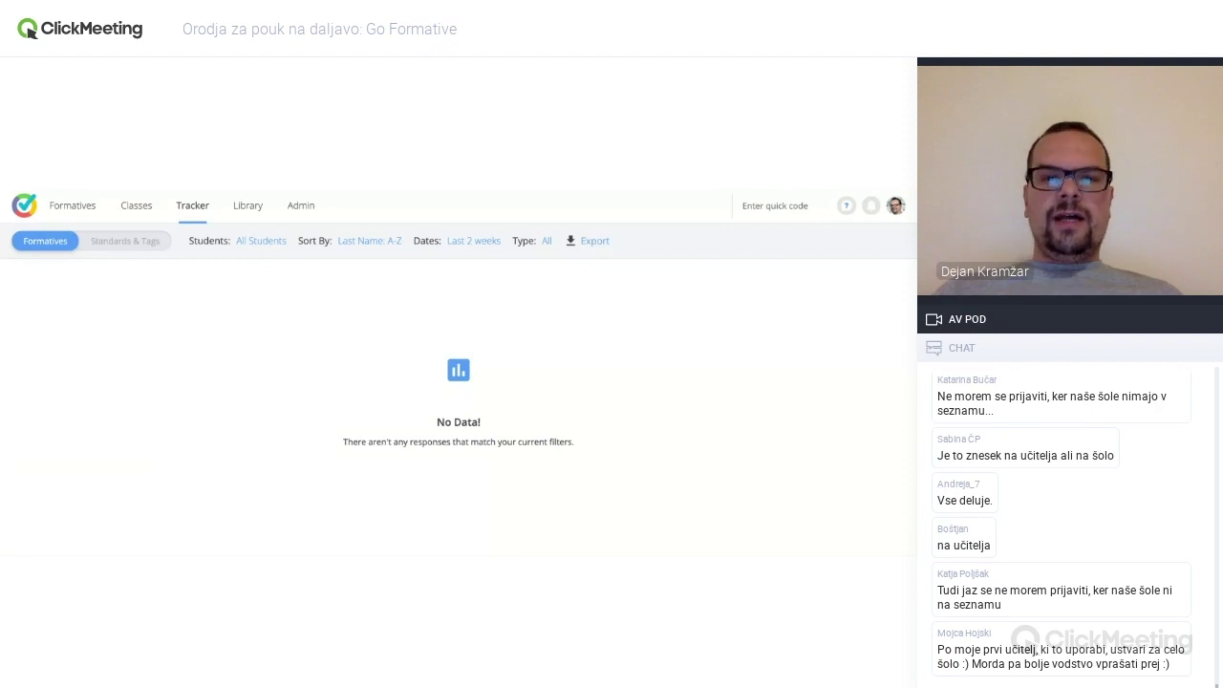
- Open the Library, previewing the 5-question 3rd-grade Math rectangles formative
{"action": "left_click", "coordinate": [246, 207]}
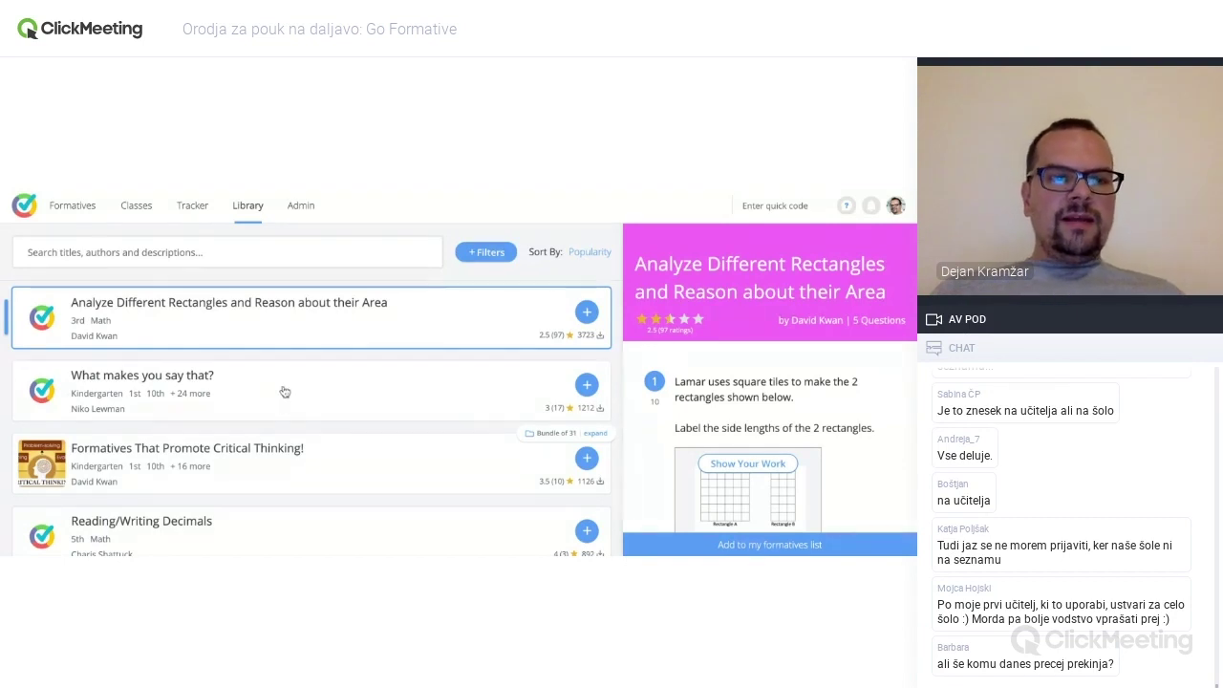
- Preview 'What makes you say that?', then open the empty Admin Formatives Report
{"action": "left_click", "coordinate": [286, 392]}
{"action": "scroll", "coordinate": [812, 404], "scroll_direction": "down", "scroll_amount": 2}
{"action": "scroll", "coordinate": [812, 405], "scroll_direction": "down", "scroll_amount": 2}
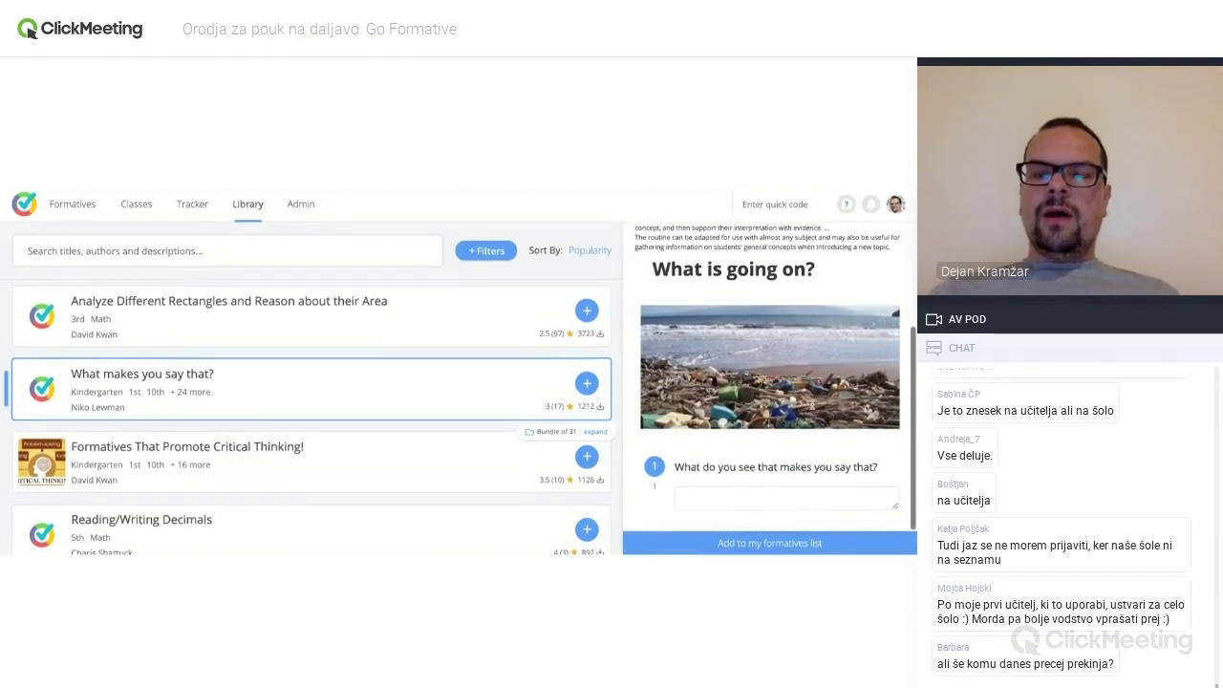
{"action": "scroll", "coordinate": [698, 325], "scroll_direction": "up", "scroll_amount": 4}
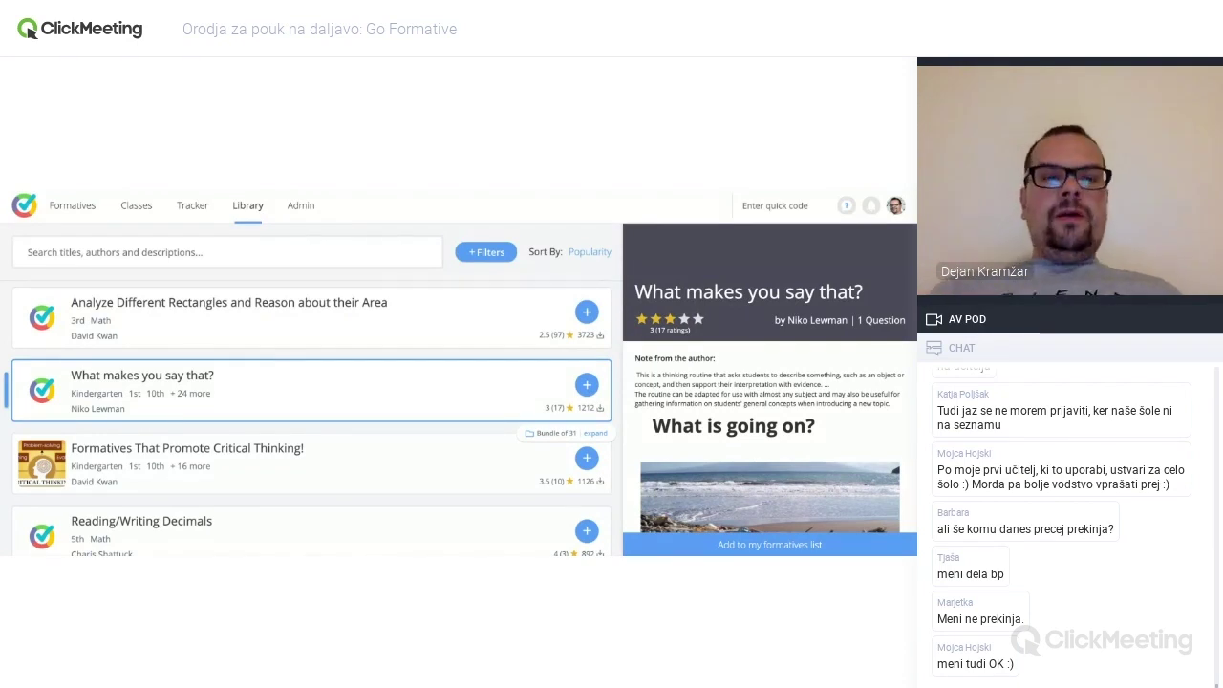
{"action": "left_click", "coordinate": [302, 207]}
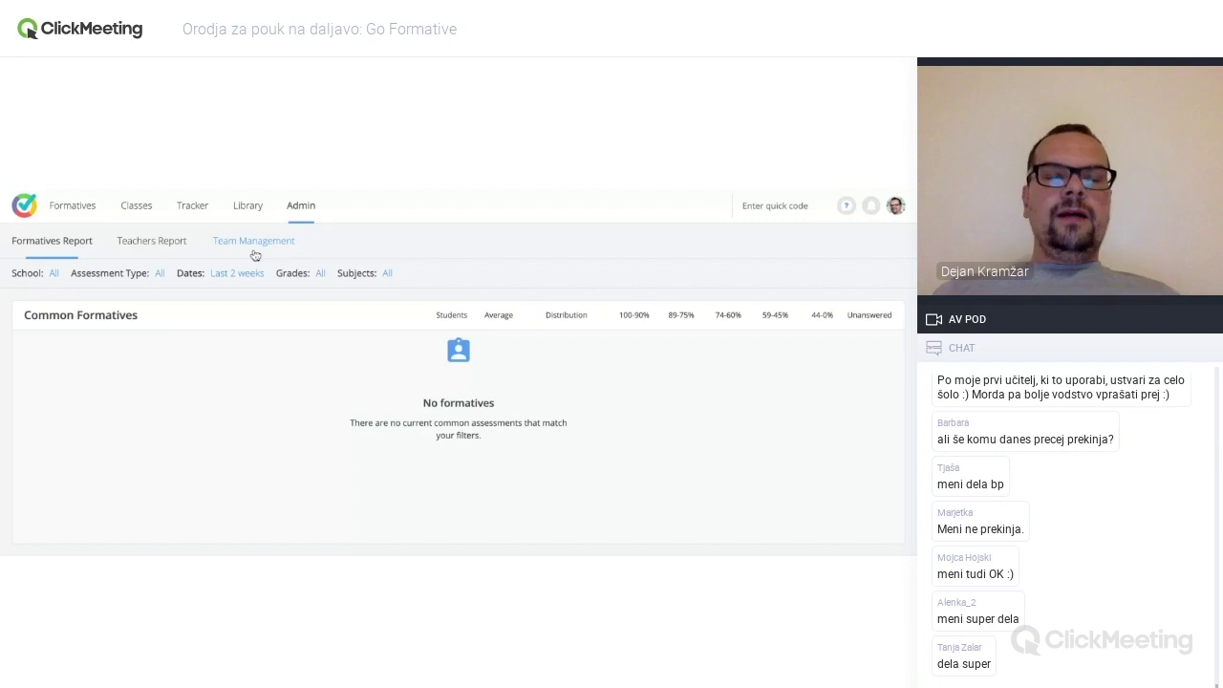
- Open Admin Team Management and briefly view the help resources list
{"action": "left_click", "coordinate": [272, 246]}
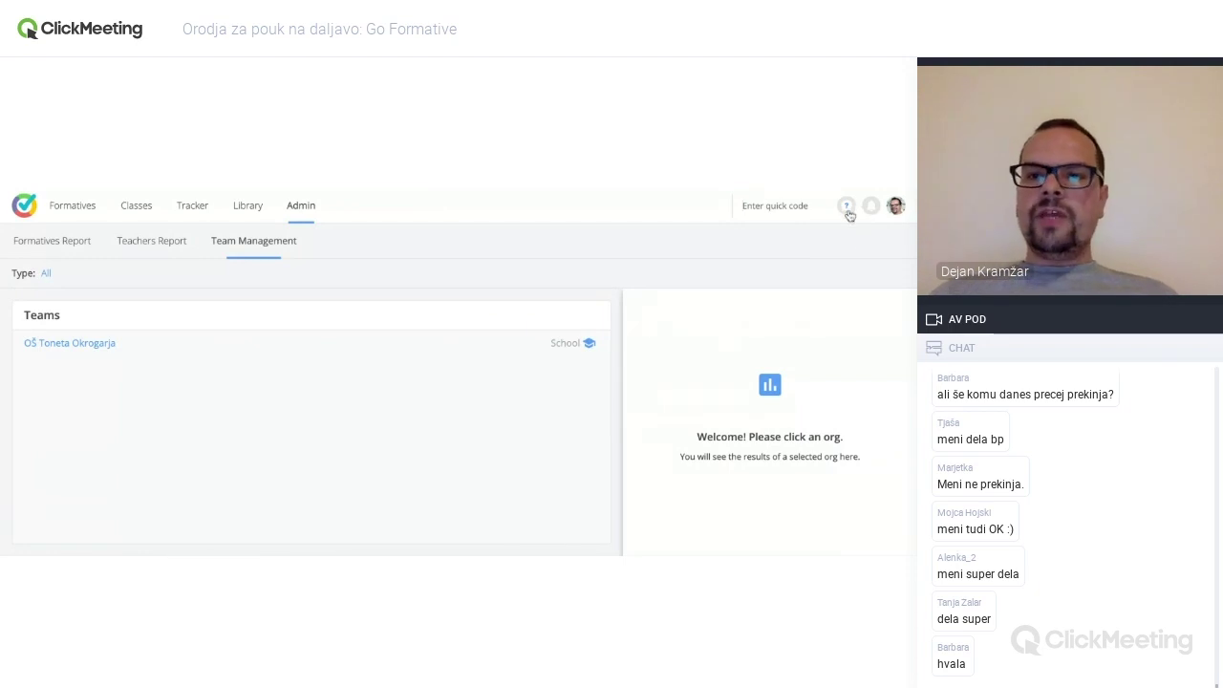
{"action": "left_click", "coordinate": [846, 207]}
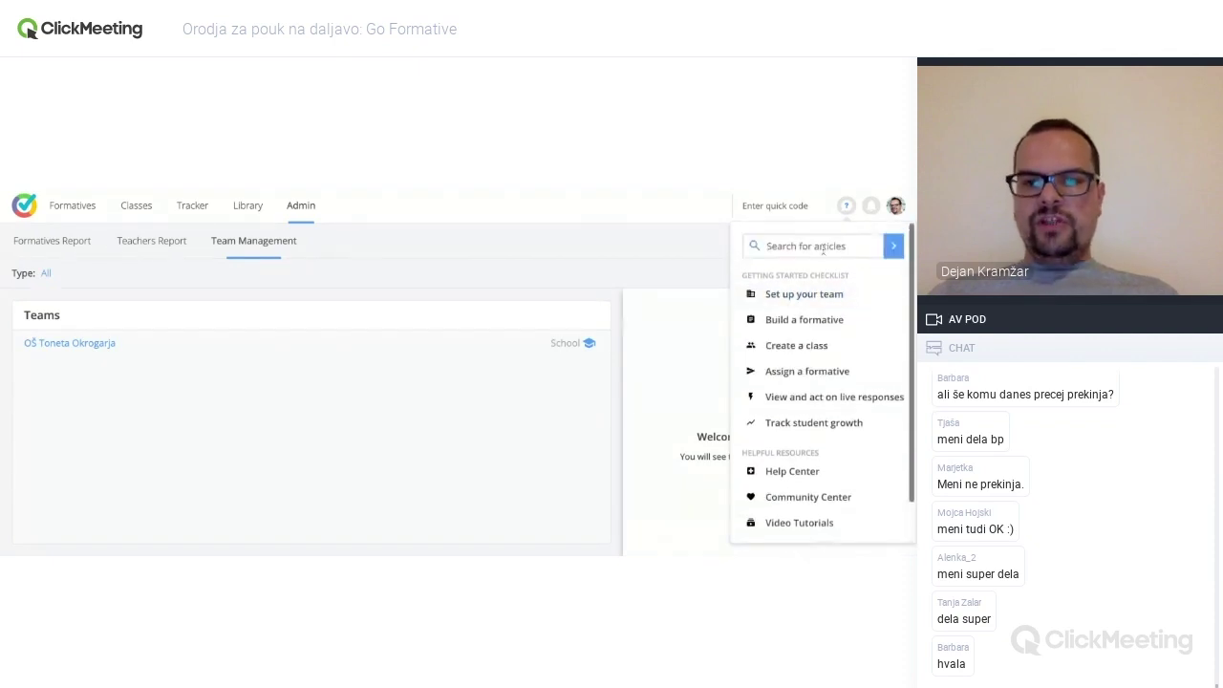
{"action": "left_click", "coordinate": [846, 211]}
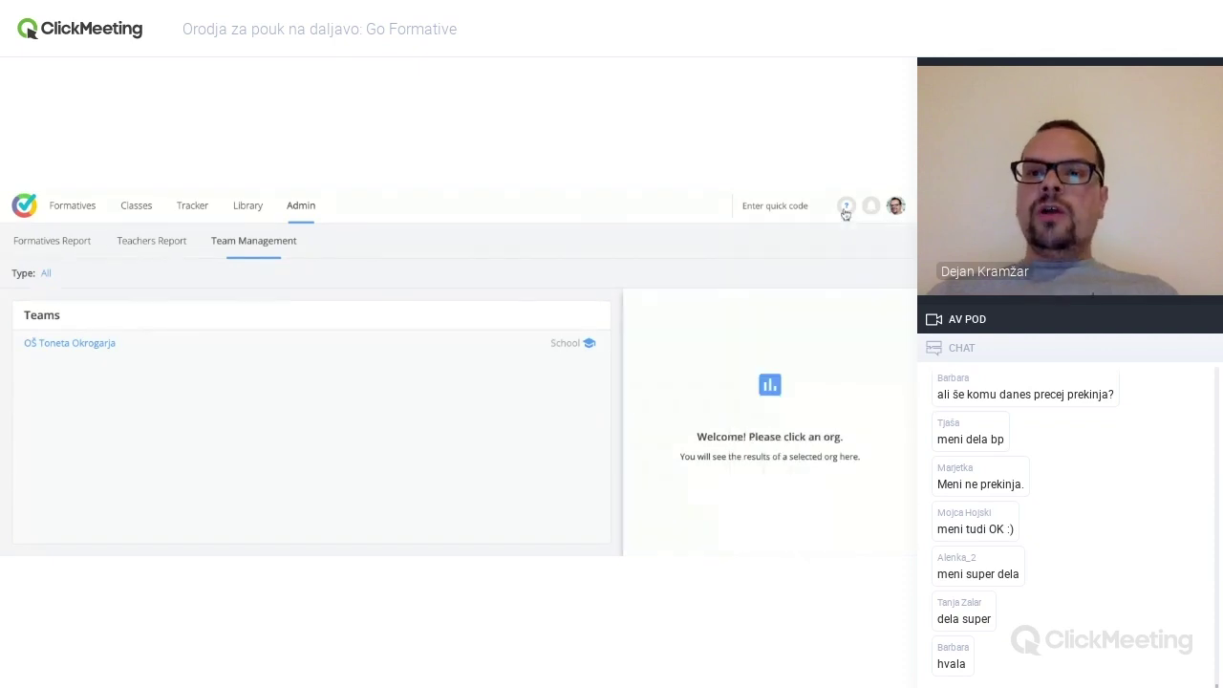
- Check the empty notifications, then bring up the account menu
{"action": "left_click", "coordinate": [871, 208]}
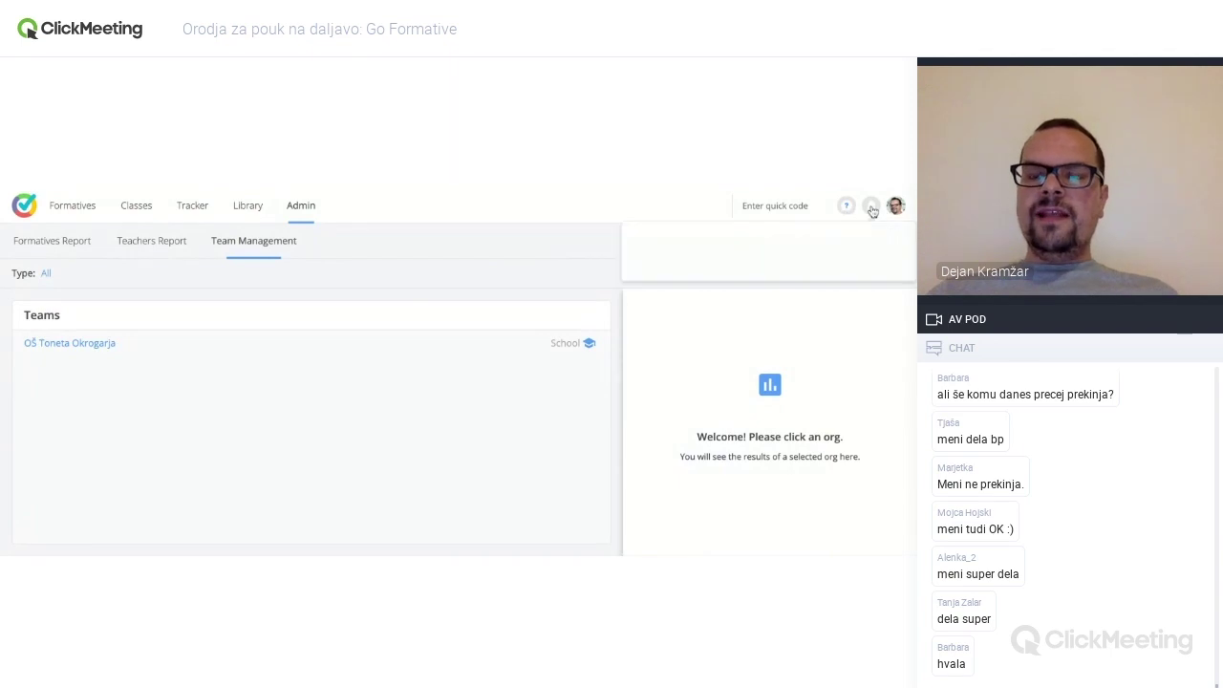
{"action": "left_click", "coordinate": [887, 212]}
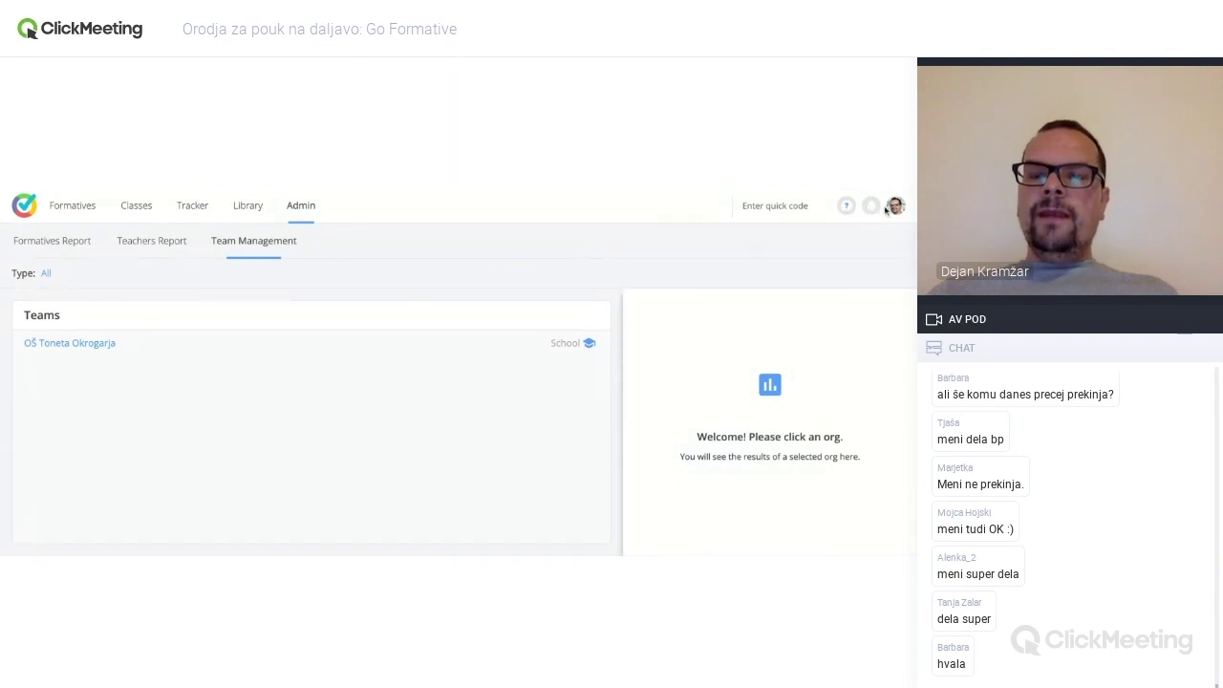
{"action": "left_click", "coordinate": [889, 210]}
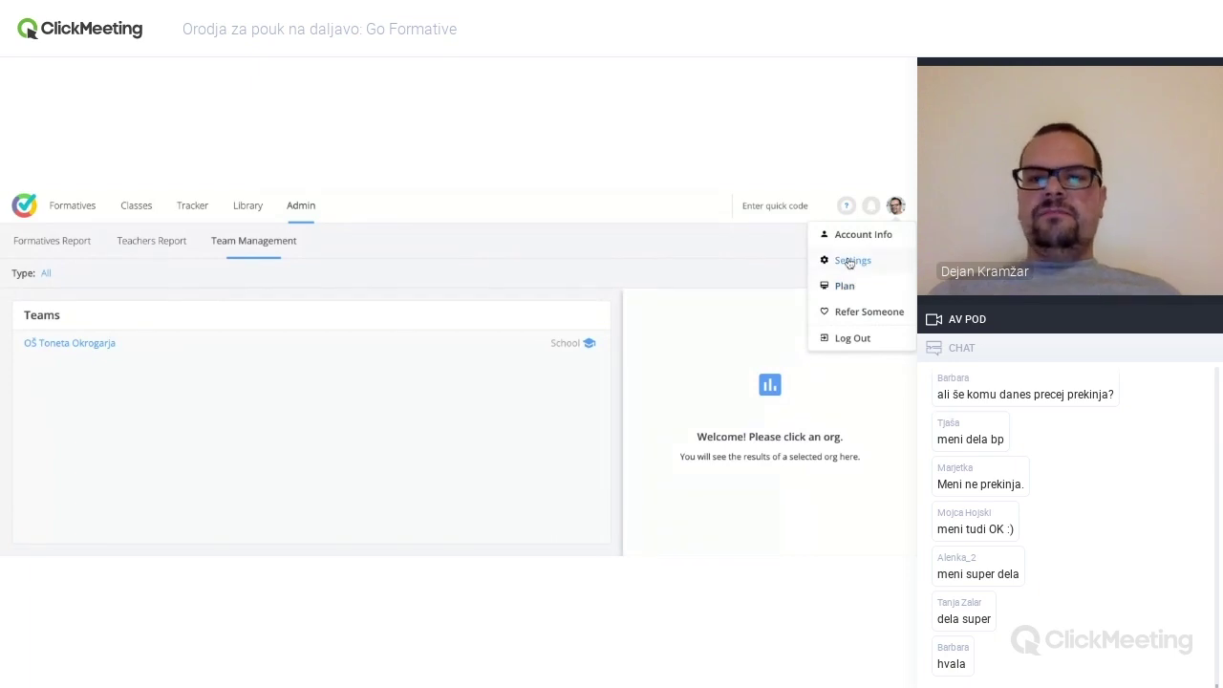
- Open account Settings and review the score thresholds and default point value of 1
{"action": "left_click", "coordinate": [849, 260]}
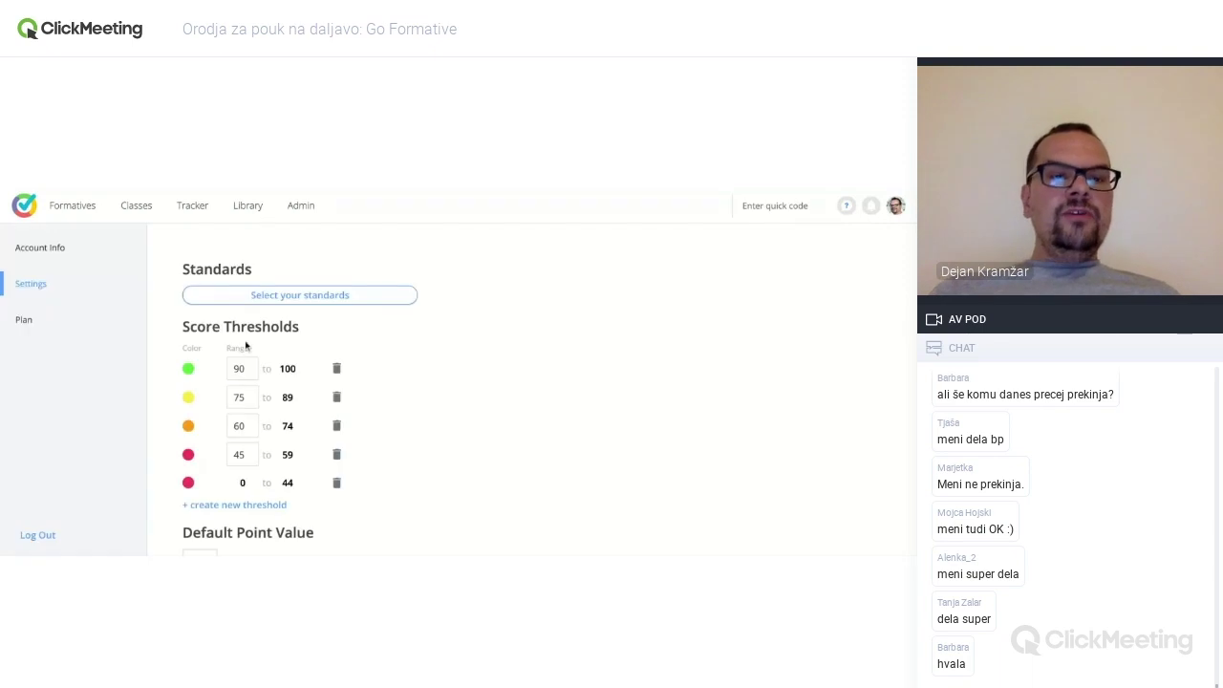
{"action": "scroll", "coordinate": [363, 363], "scroll_direction": "down", "scroll_amount": 1}
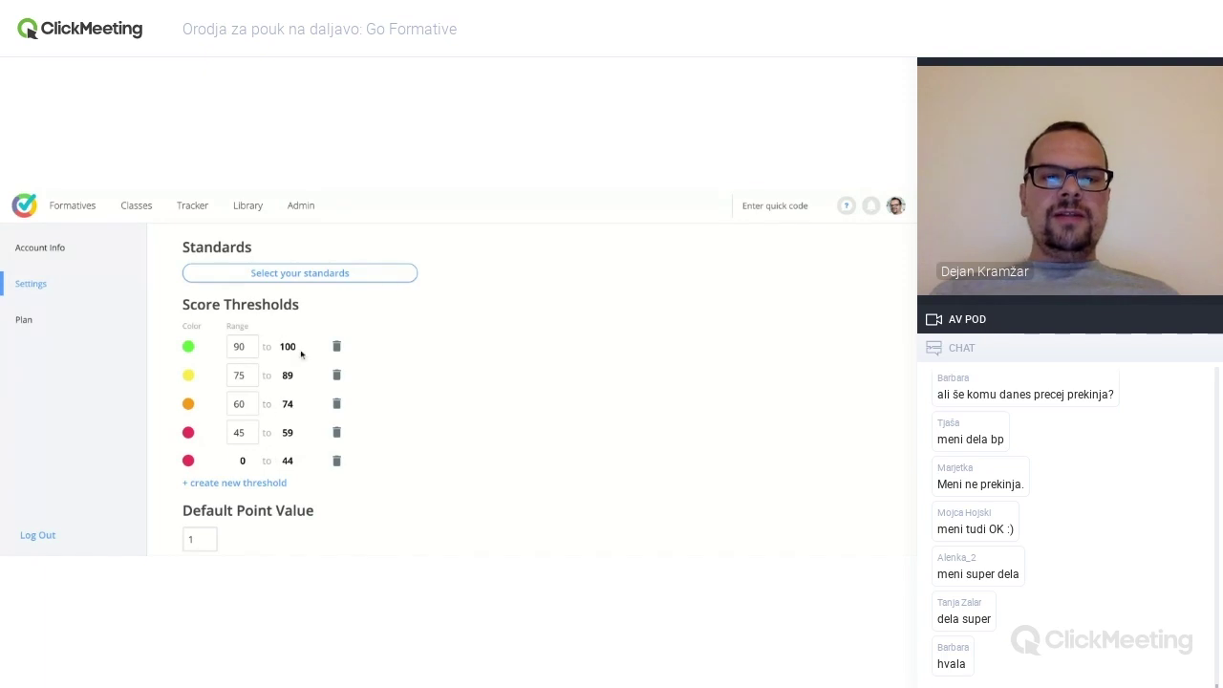
{"action": "scroll", "coordinate": [298, 418], "scroll_direction": "down", "scroll_amount": 1}
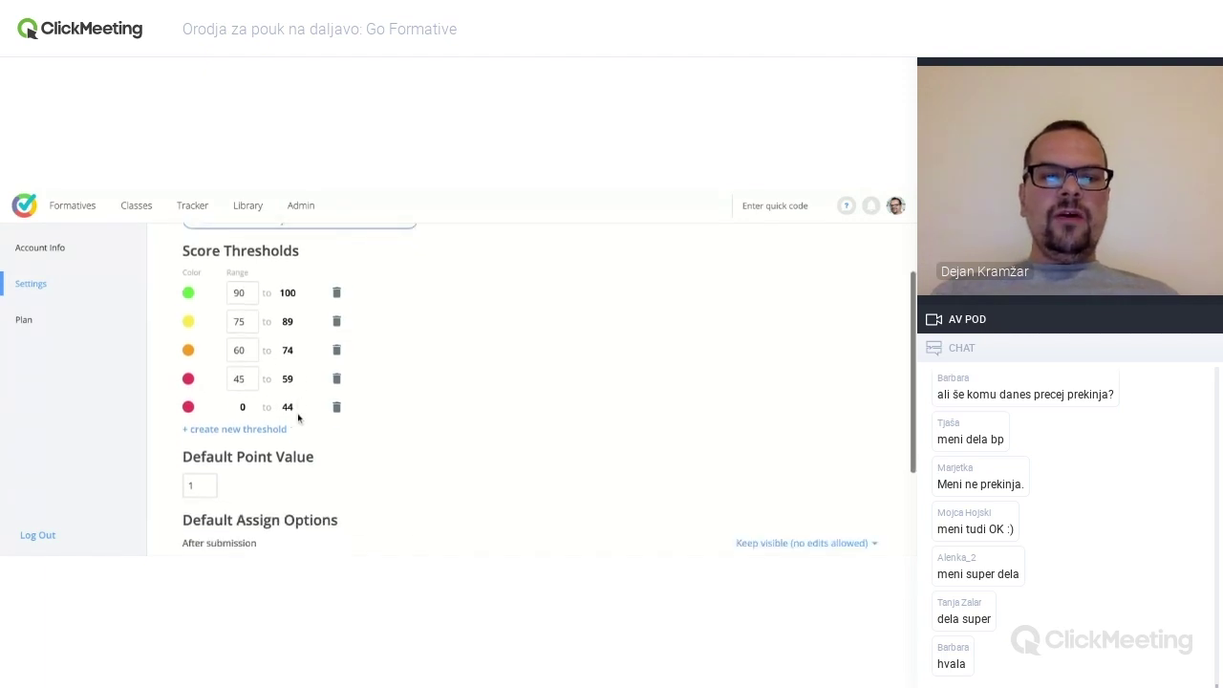
{"action": "scroll", "coordinate": [298, 418], "scroll_direction": "down", "scroll_amount": 1}
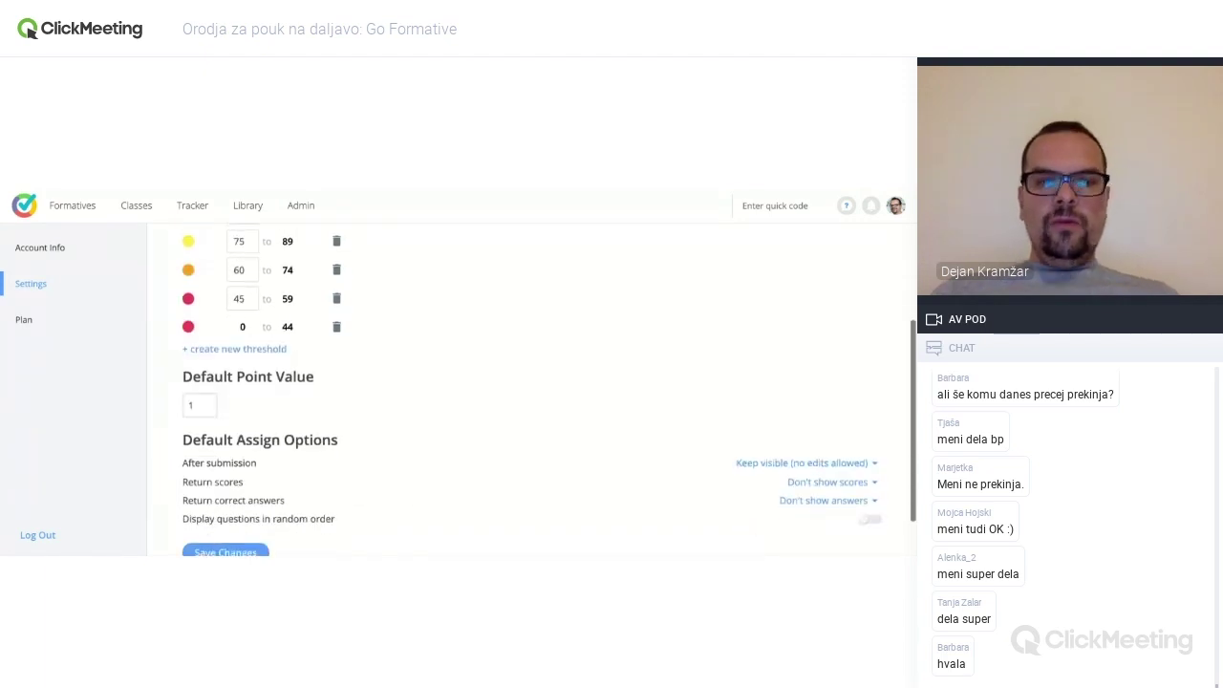
{"action": "scroll", "coordinate": [199, 358], "scroll_direction": "up", "scroll_amount": 1}
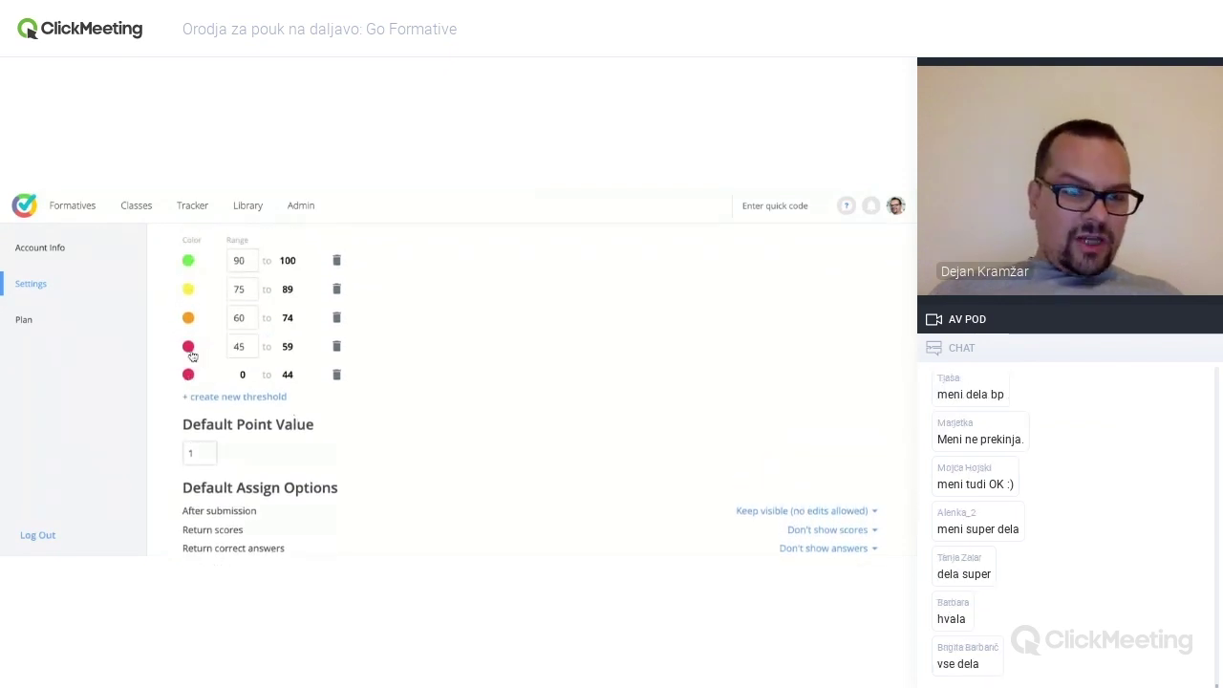
{"action": "scroll", "coordinate": [325, 354], "scroll_direction": "up", "scroll_amount": 2}
{"action": "scroll", "coordinate": [474, 382], "scroll_direction": "down", "scroll_amount": 4}
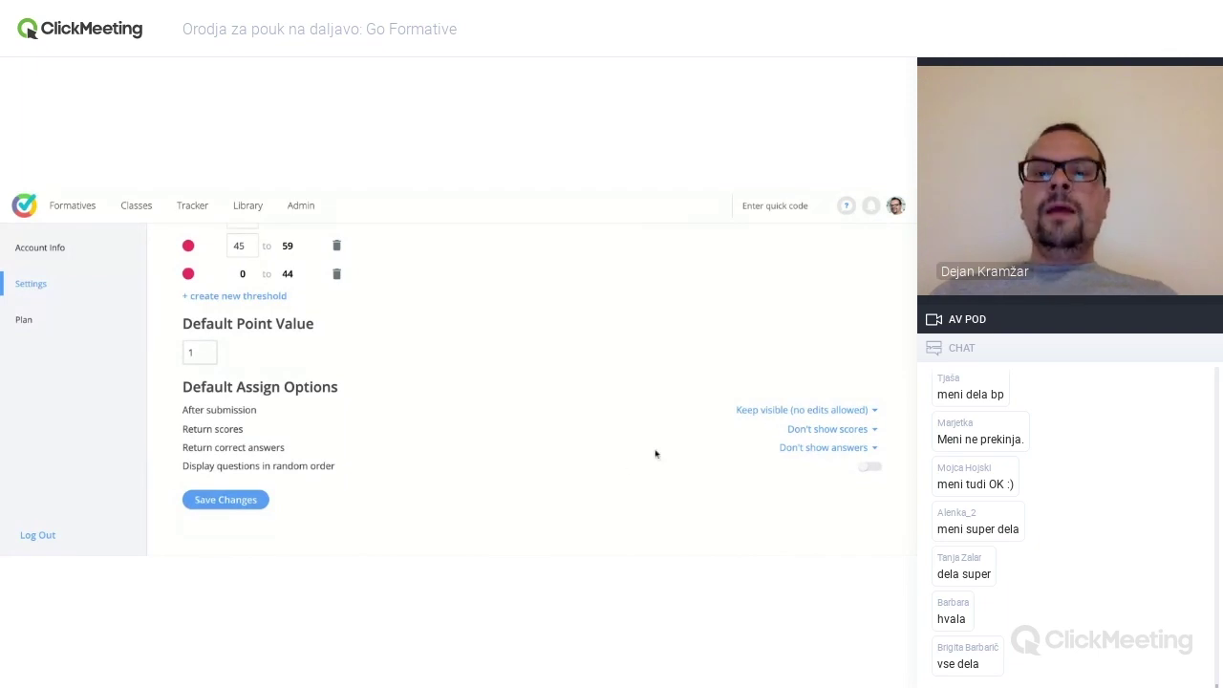
- Check the after-submission visibility options without changing them, then return to the Formatives list
{"action": "left_click", "coordinate": [807, 413]}
{"action": "left_click", "coordinate": [674, 313]}
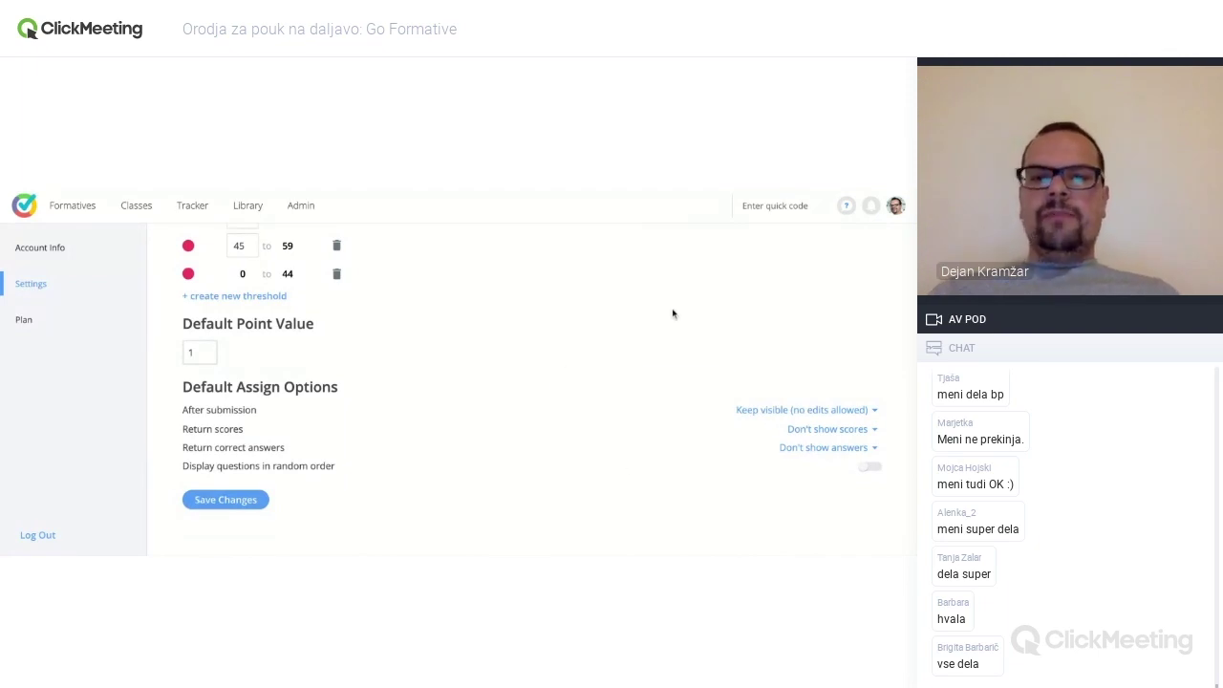
{"action": "scroll", "coordinate": [673, 313], "scroll_direction": "up", "scroll_amount": 3}
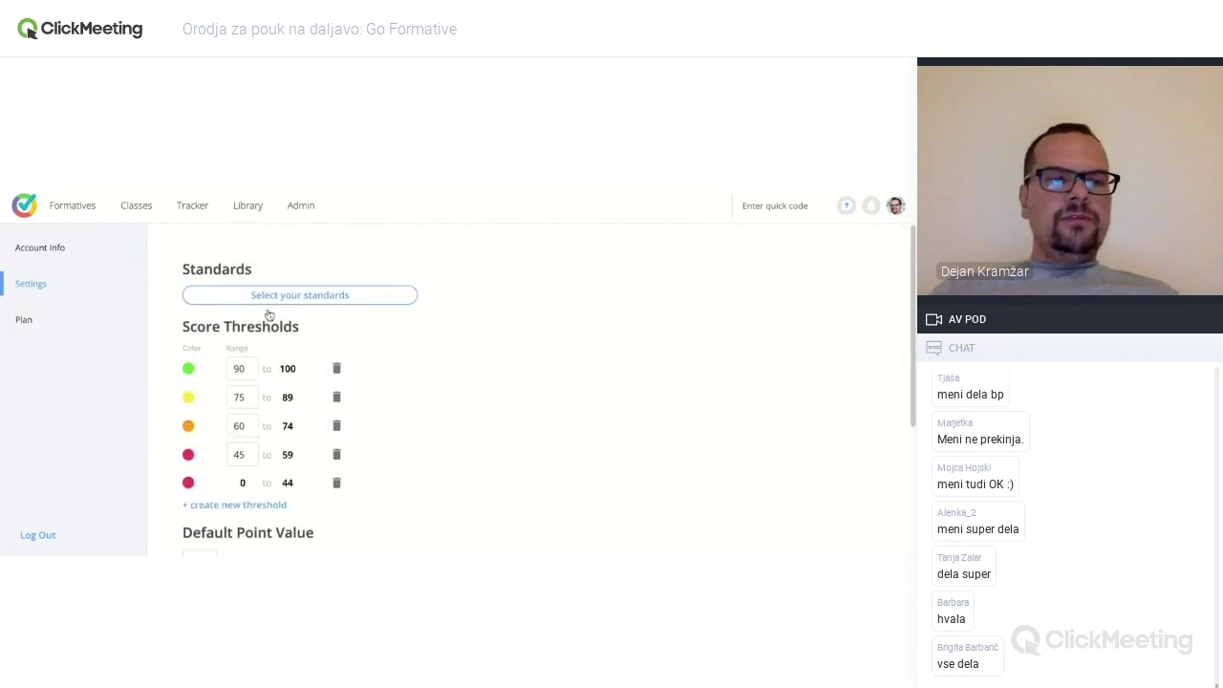
{"action": "left_click", "coordinate": [85, 208]}
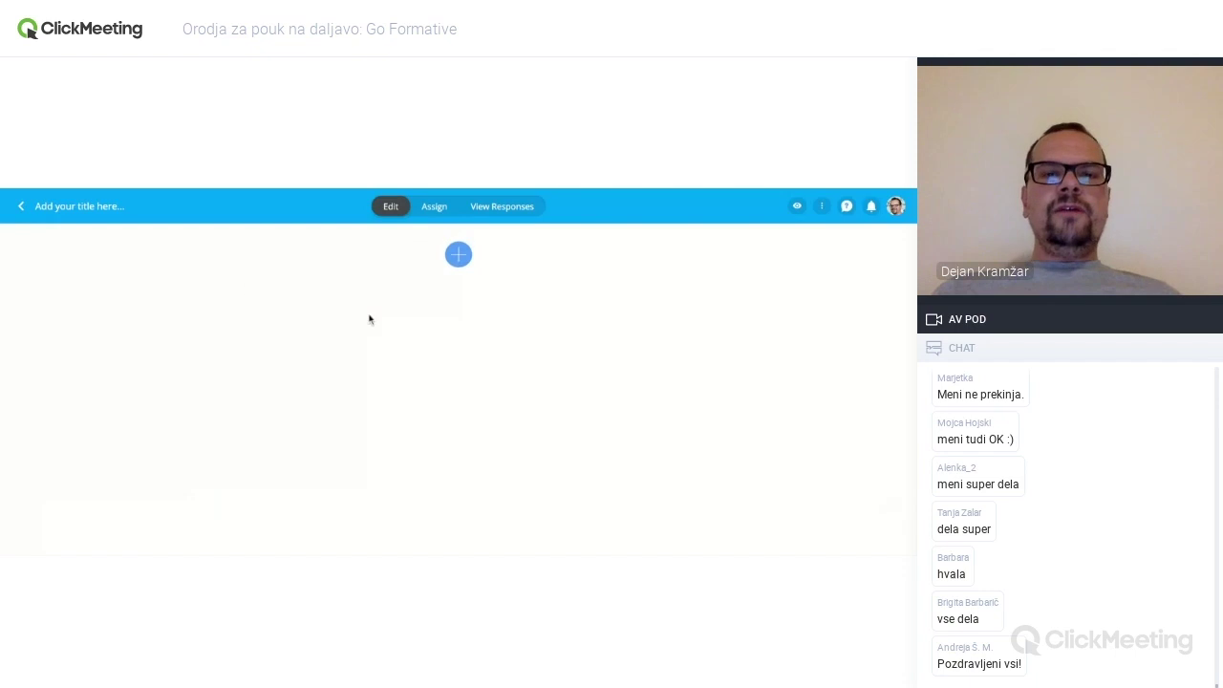
- Title the new formative 'Test_maj_2020_ZGO'
{"action": "left_click", "coordinate": [97, 206]}
{"action": "type", "text": "Test"}
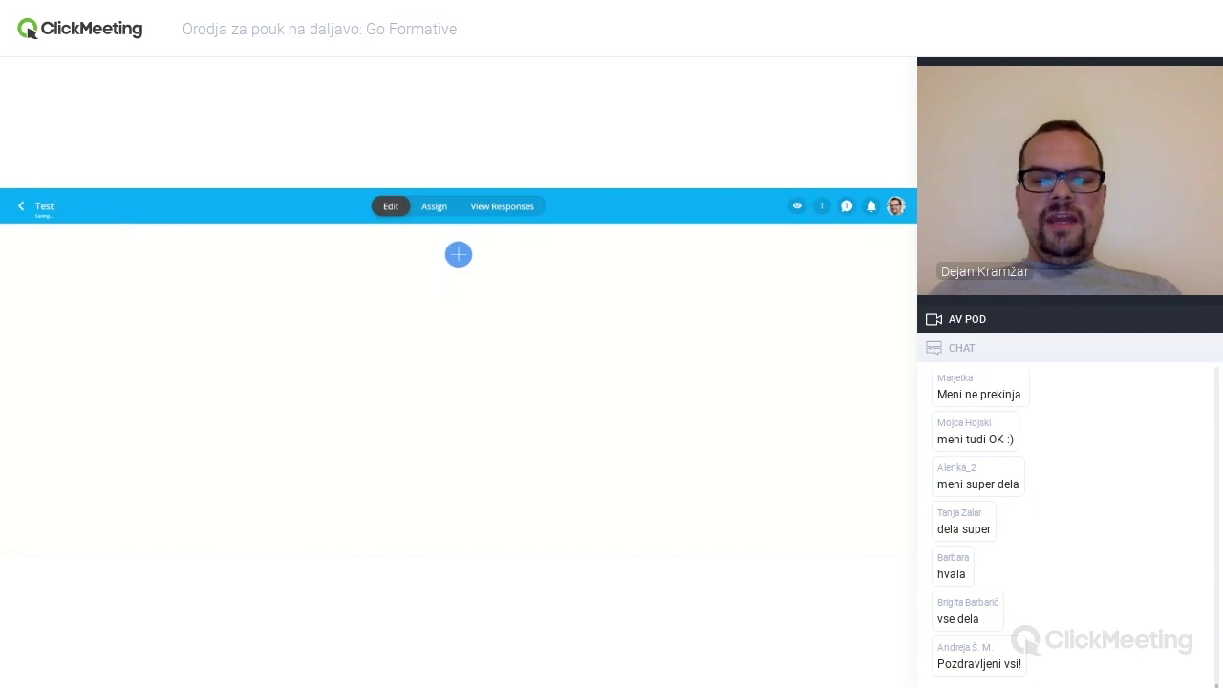
{"action": "type", "text": "_maj_2020_"}
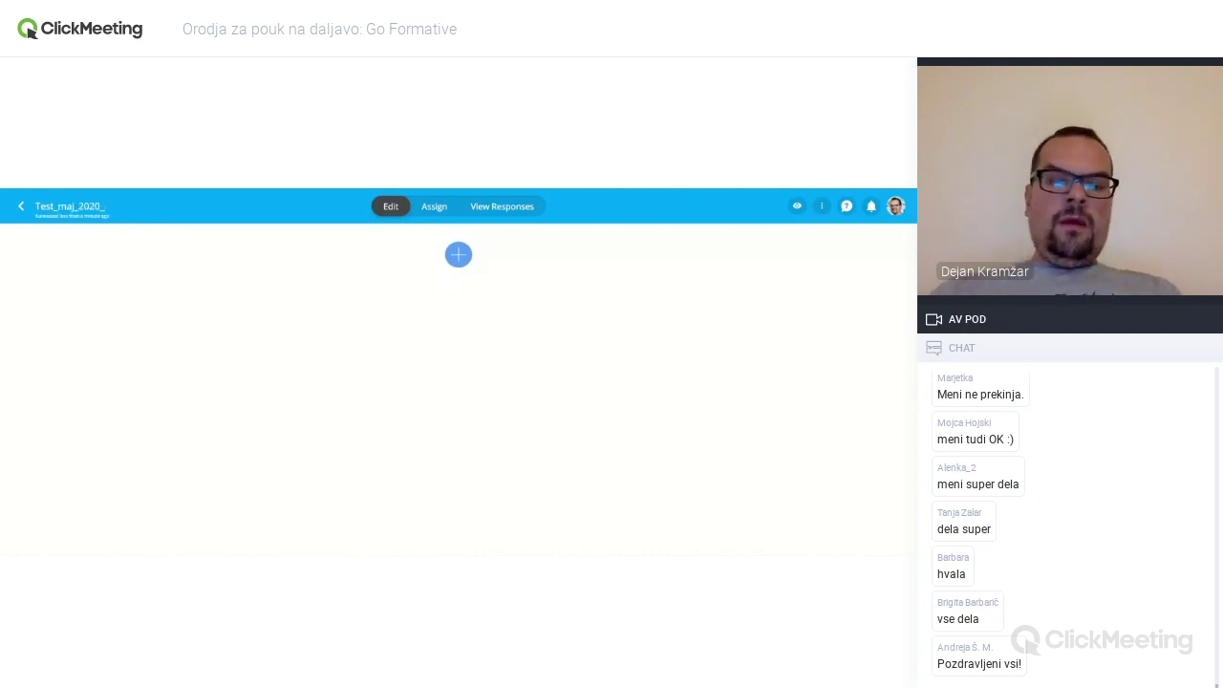
{"action": "type", "text": "ZGO"}
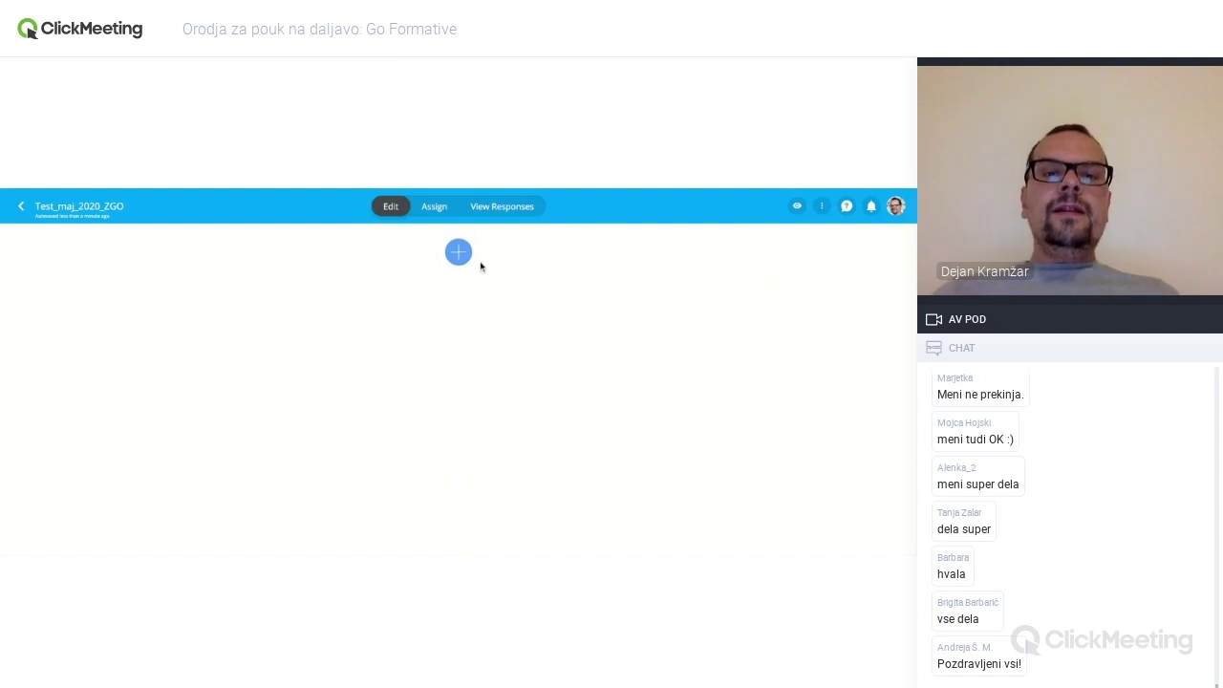
- Add an Audio block, record a short clip, and play it back to check it
{"action": "left_click", "coordinate": [460, 254]}
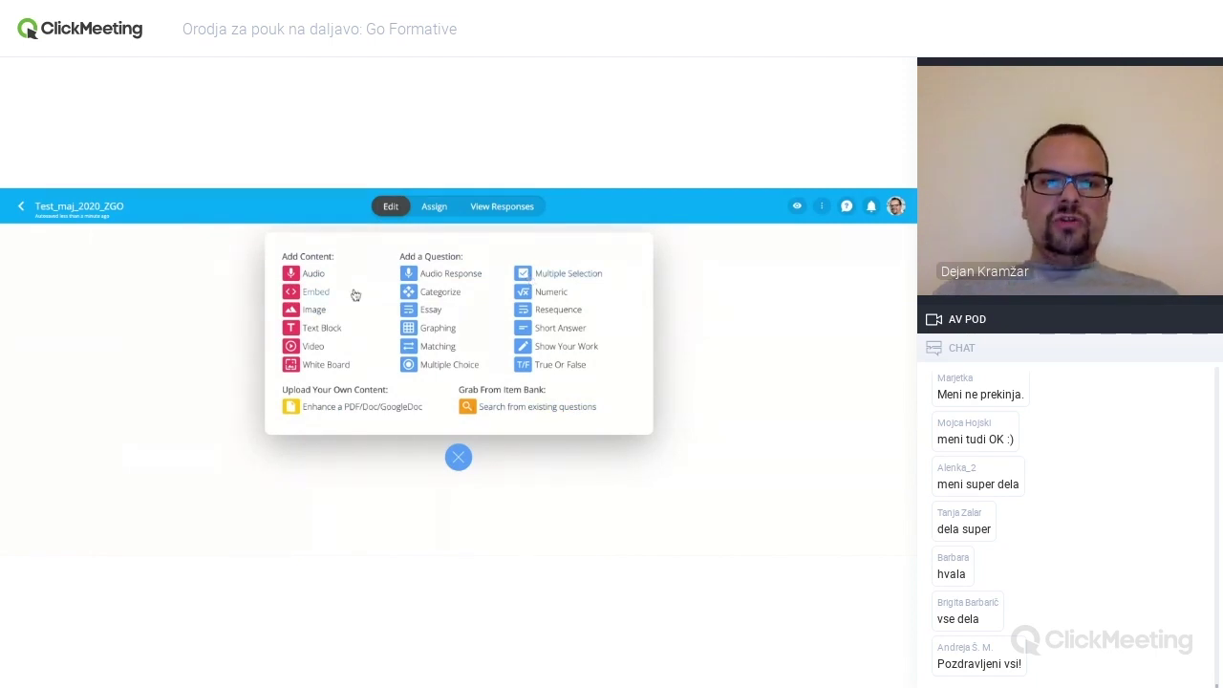
{"action": "left_click", "coordinate": [323, 278]}
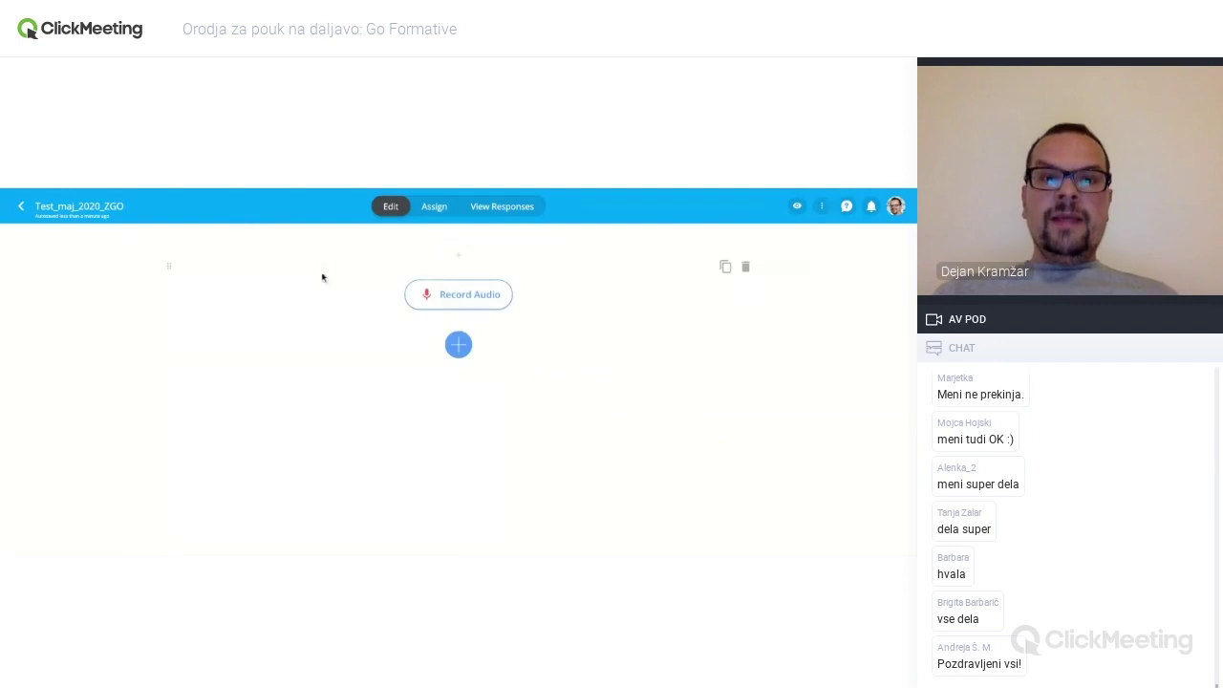
{"action": "left_click", "coordinate": [482, 298]}
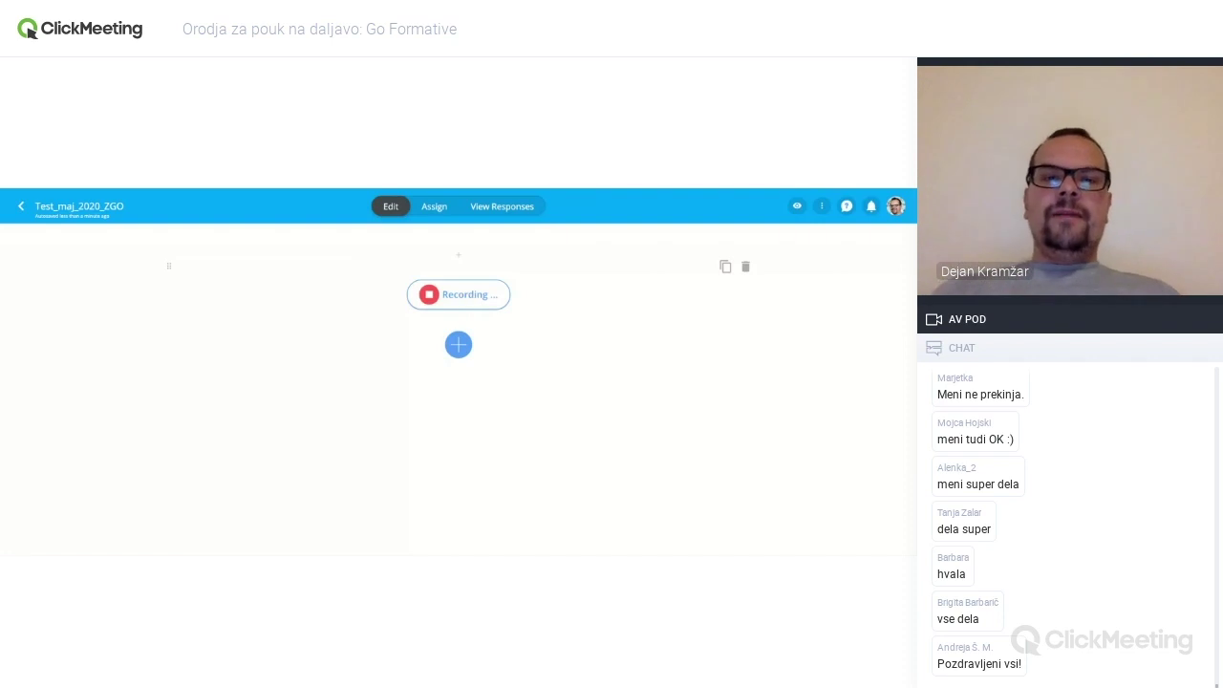
{"action": "left_click", "coordinate": [430, 296]}
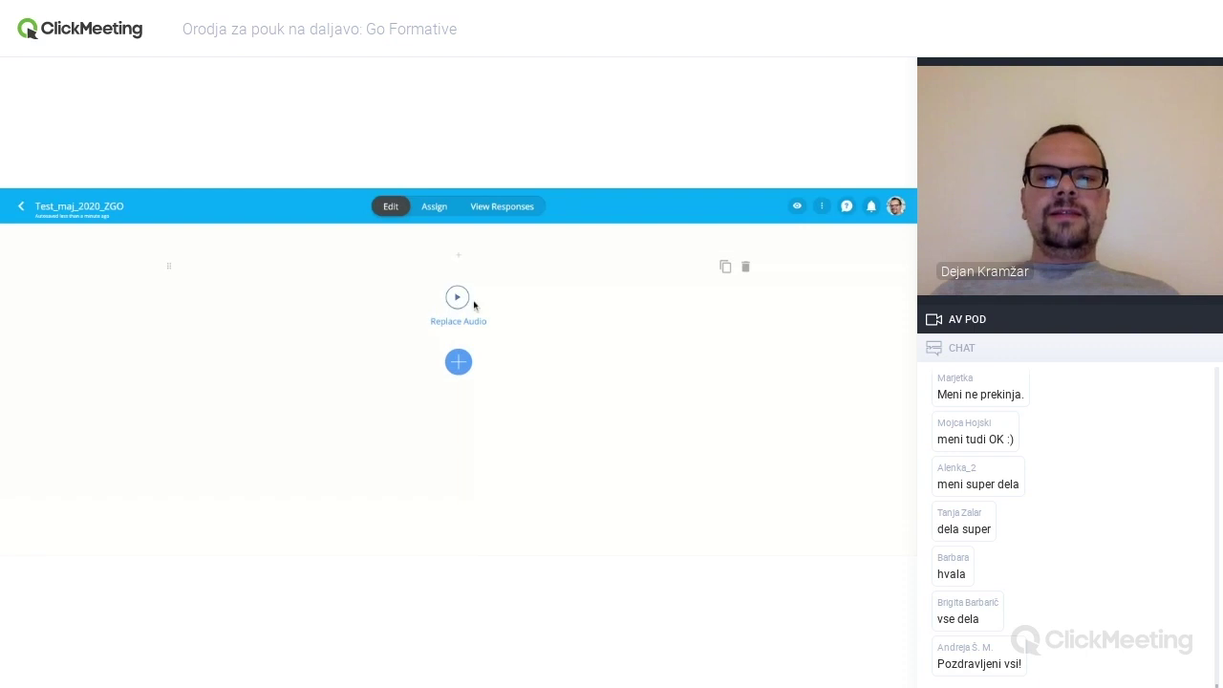
{"action": "left_click", "coordinate": [465, 300]}
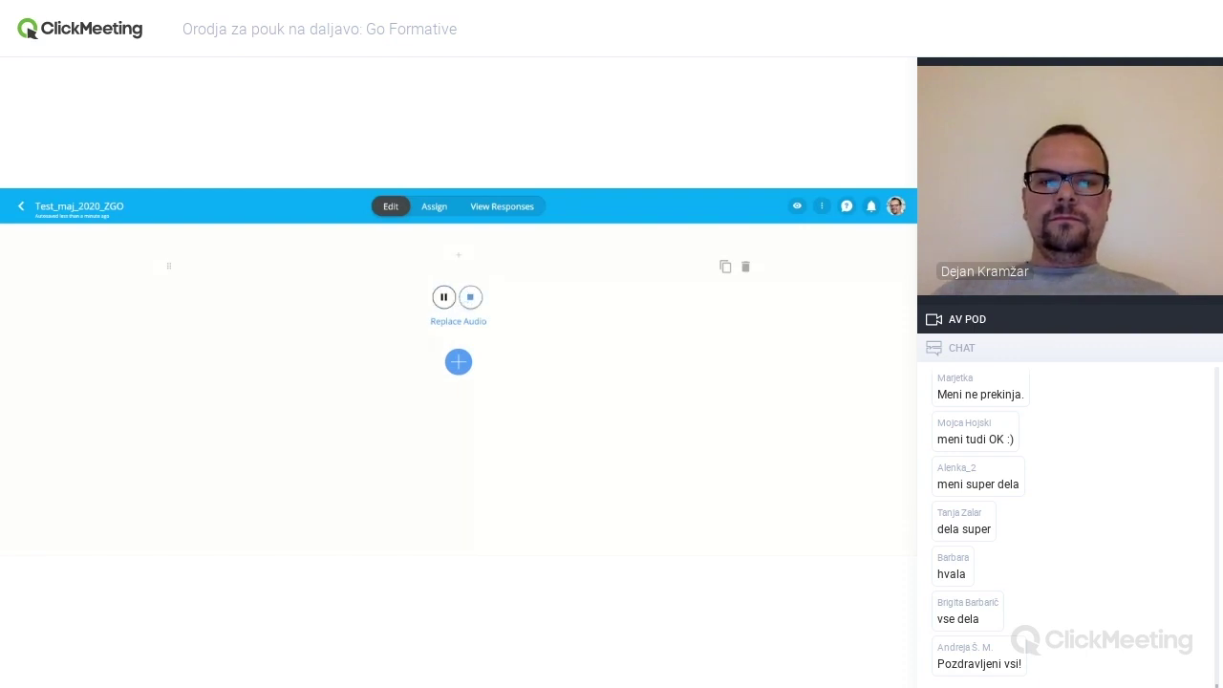
{"action": "left_click", "coordinate": [471, 299]}
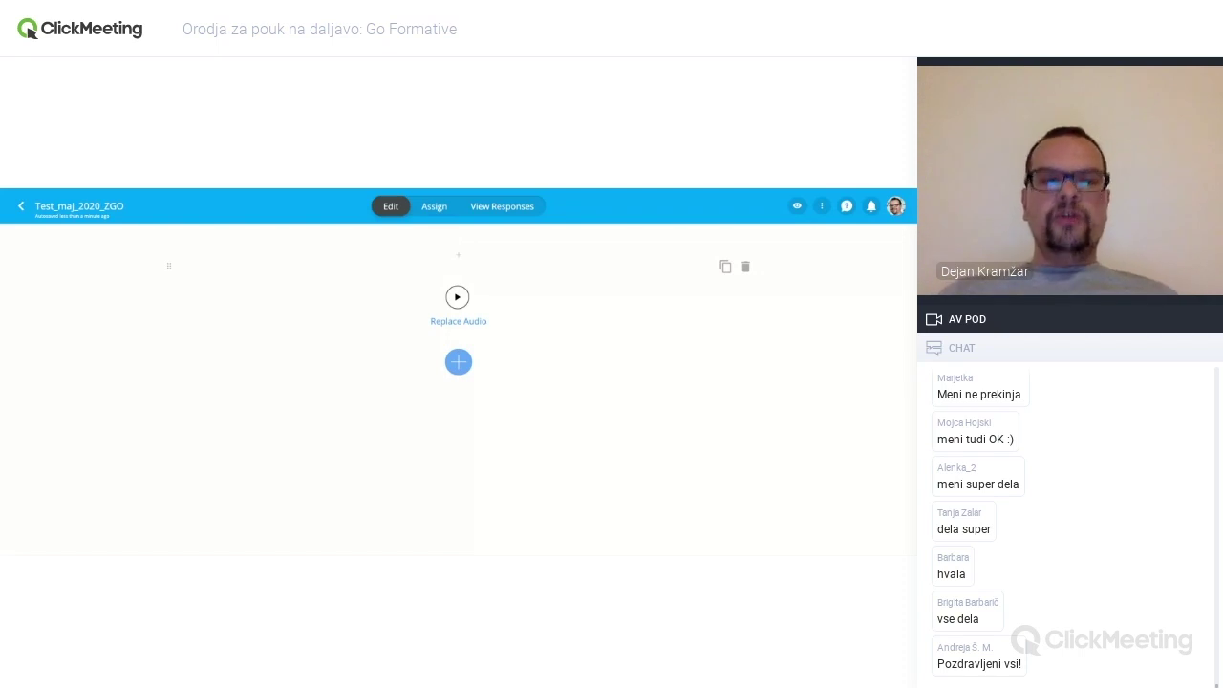
{"action": "left_click", "coordinate": [458, 361]}
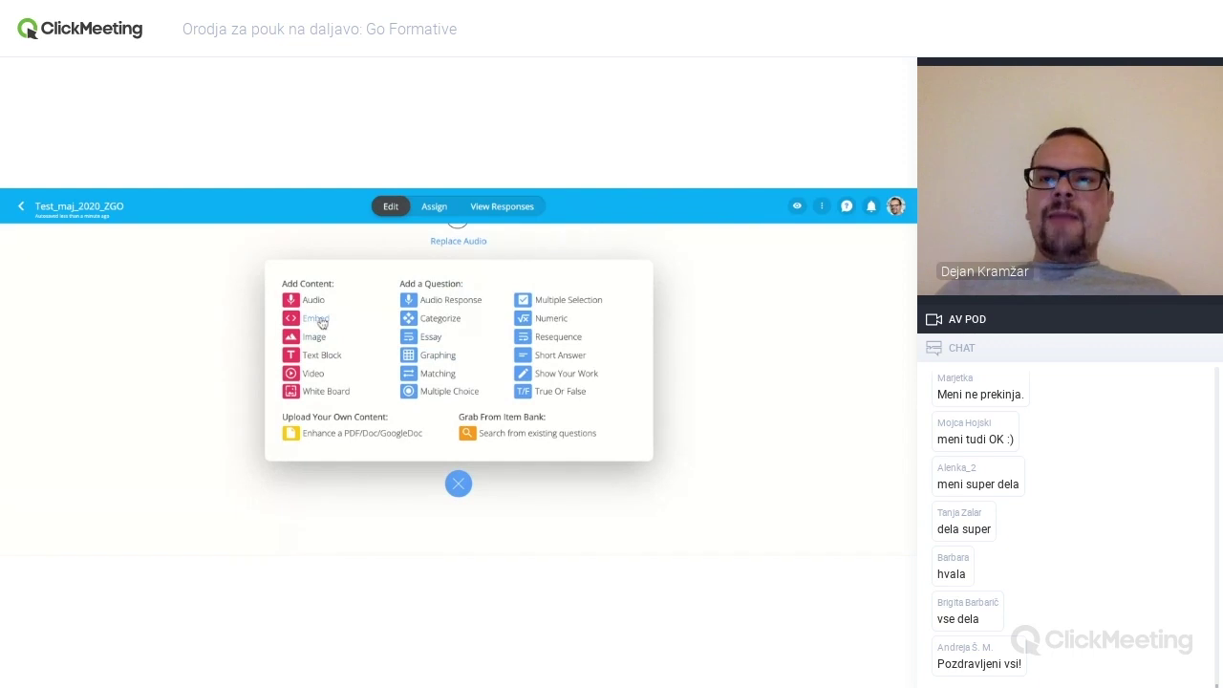
{"action": "left_click", "coordinate": [316, 319]}
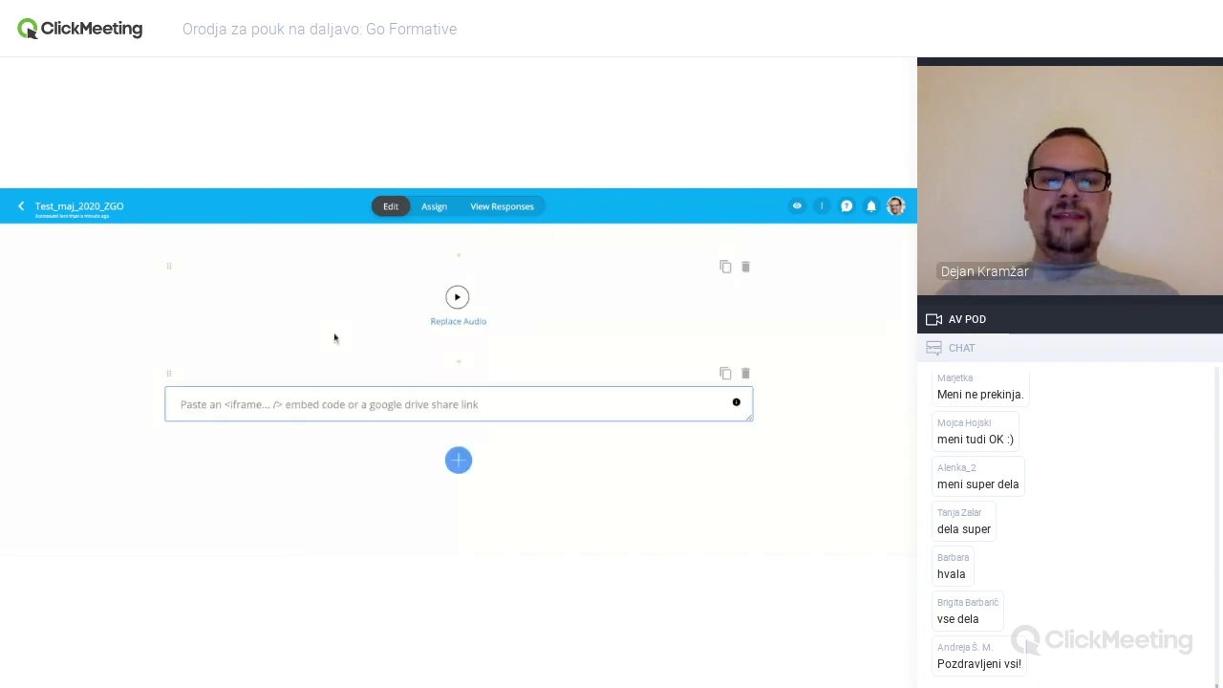
{"action": "left_click", "coordinate": [348, 404]}
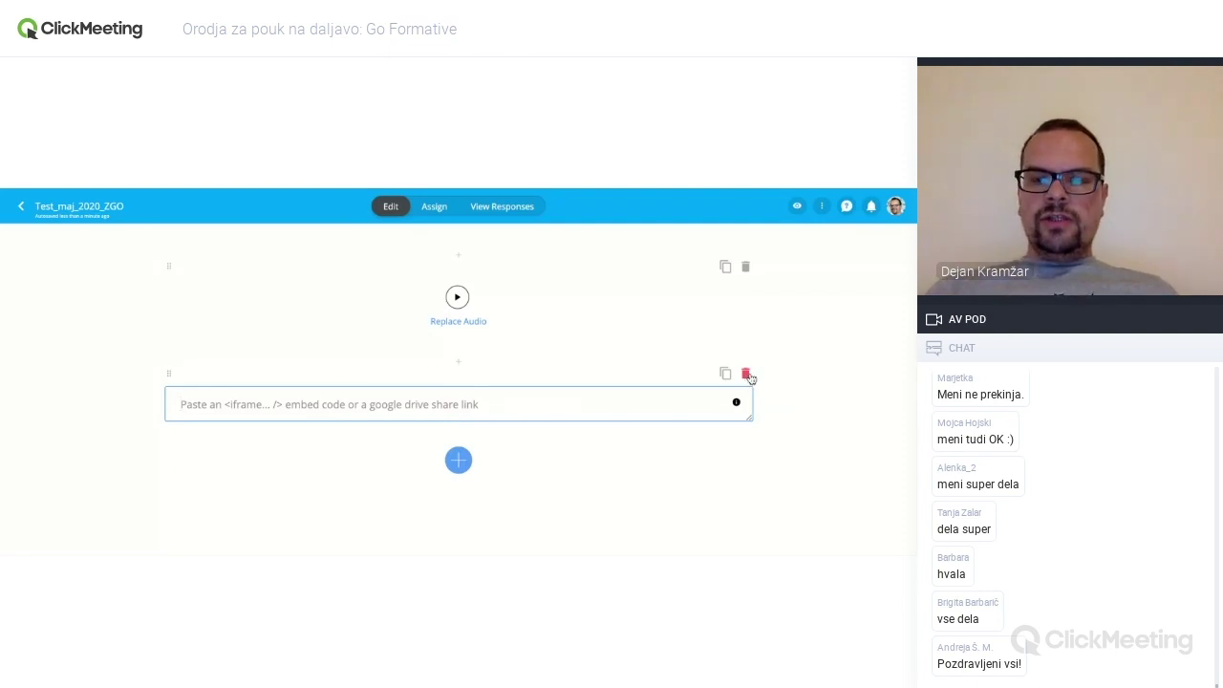
{"action": "left_click", "coordinate": [746, 374]}
{"action": "left_click", "coordinate": [464, 413]}
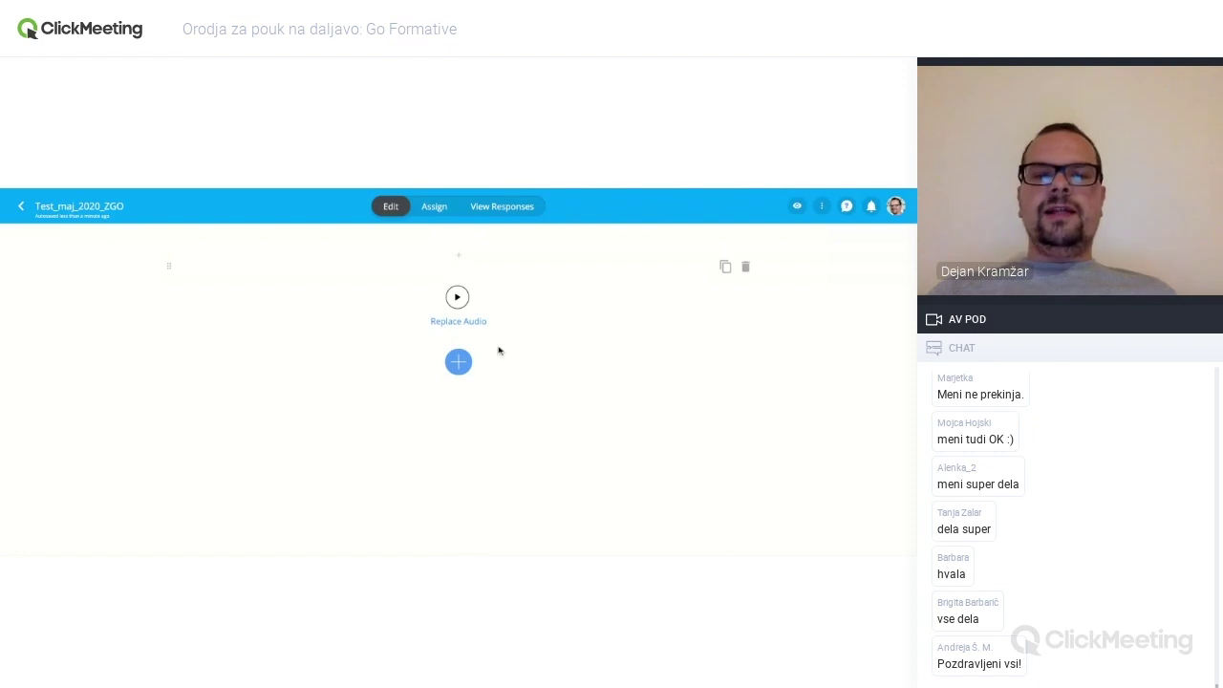
{"action": "left_click", "coordinate": [459, 363]}
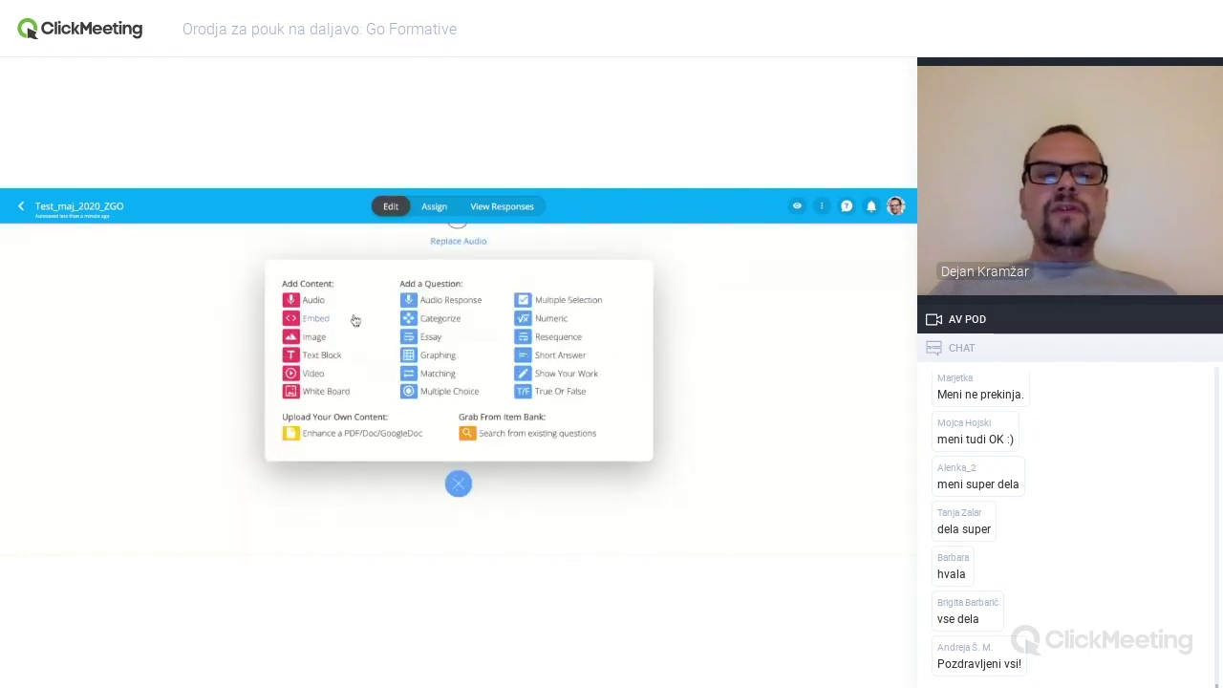
- Add an empty image block and a text block below the audio
{"action": "left_click", "coordinate": [319, 341]}
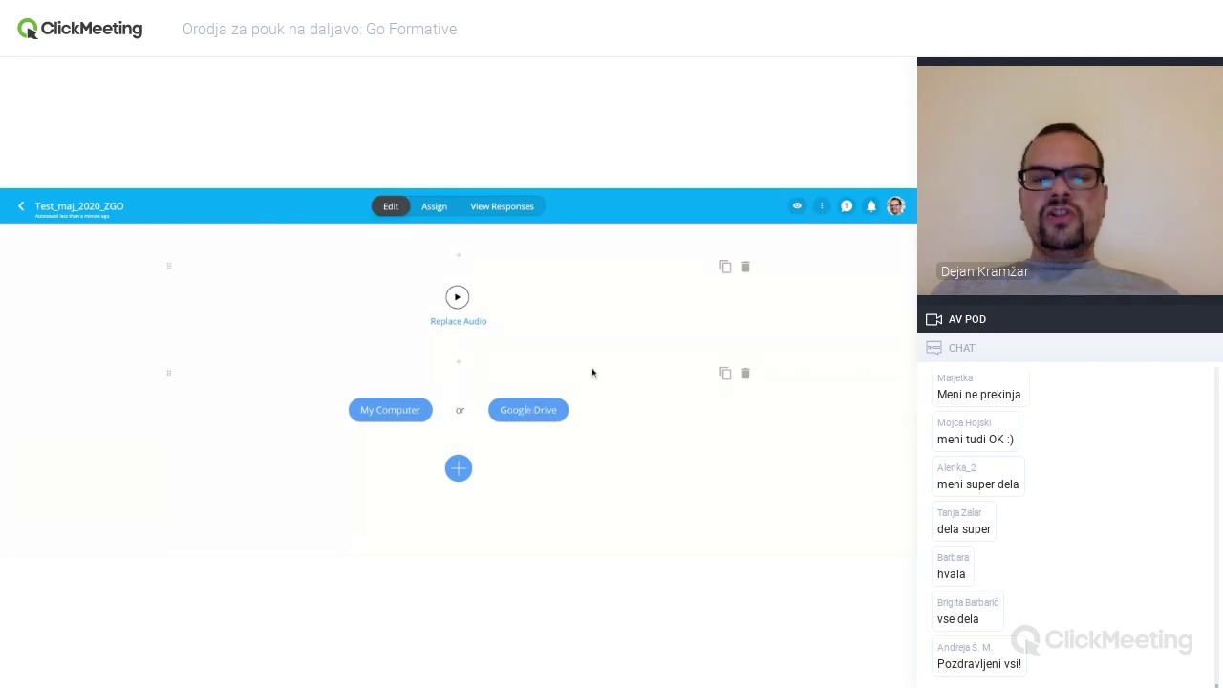
{"action": "left_click", "coordinate": [458, 468]}
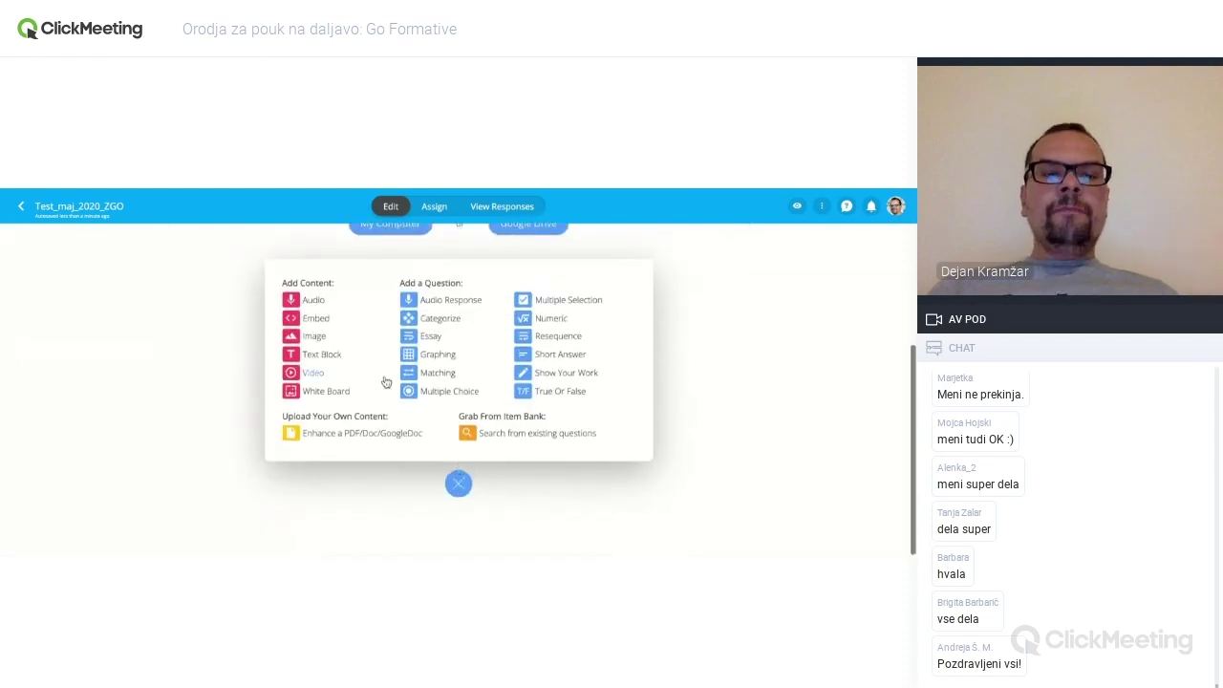
{"action": "left_click", "coordinate": [328, 357]}
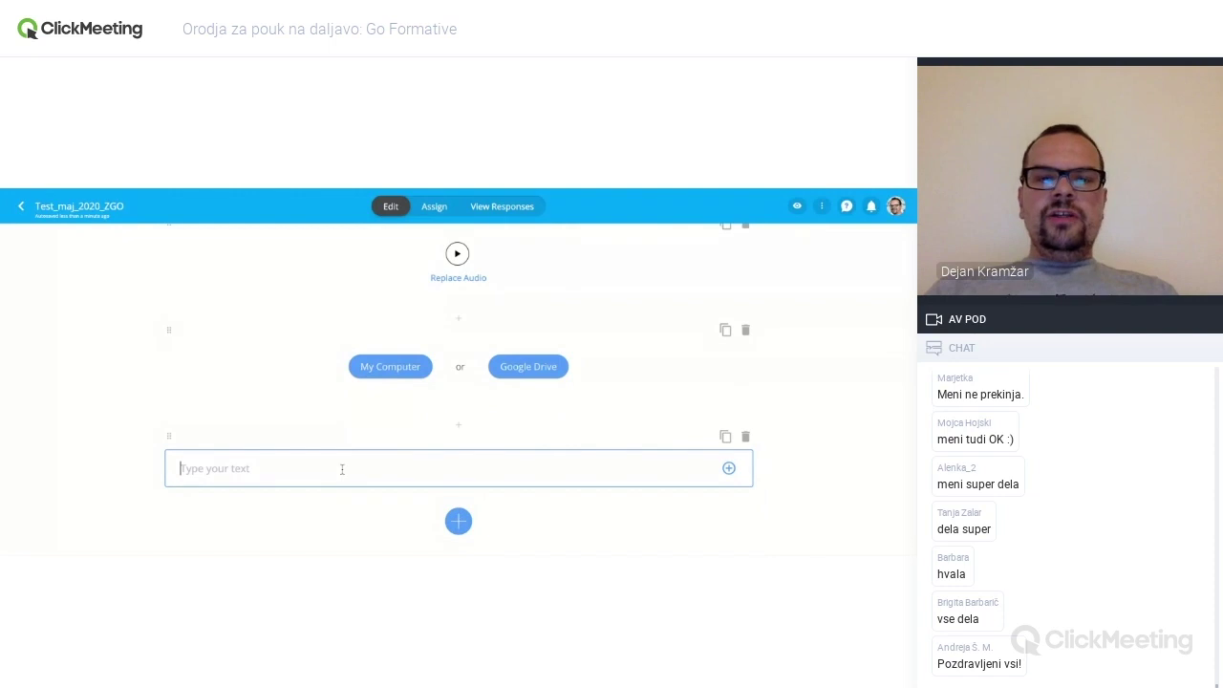
- Type 'Naloga ... ...' into the new text block
{"action": "left_click", "coordinate": [342, 469]}
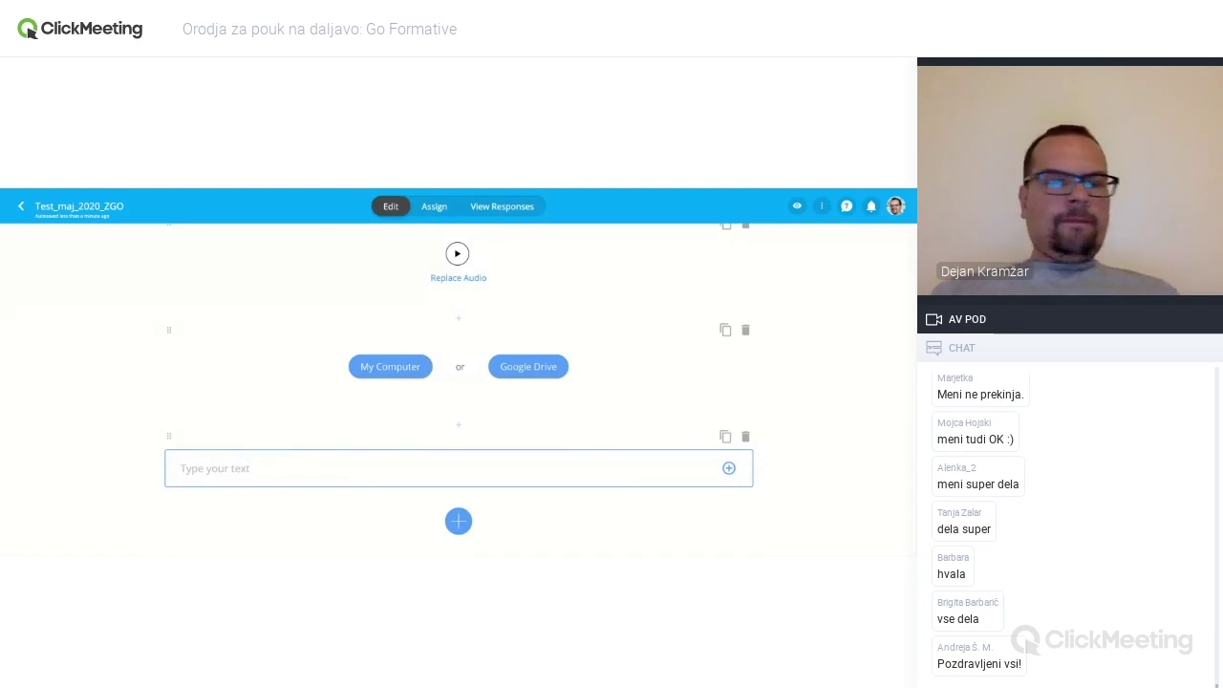
{"action": "type", "text": "Naloga ... ... ..."}
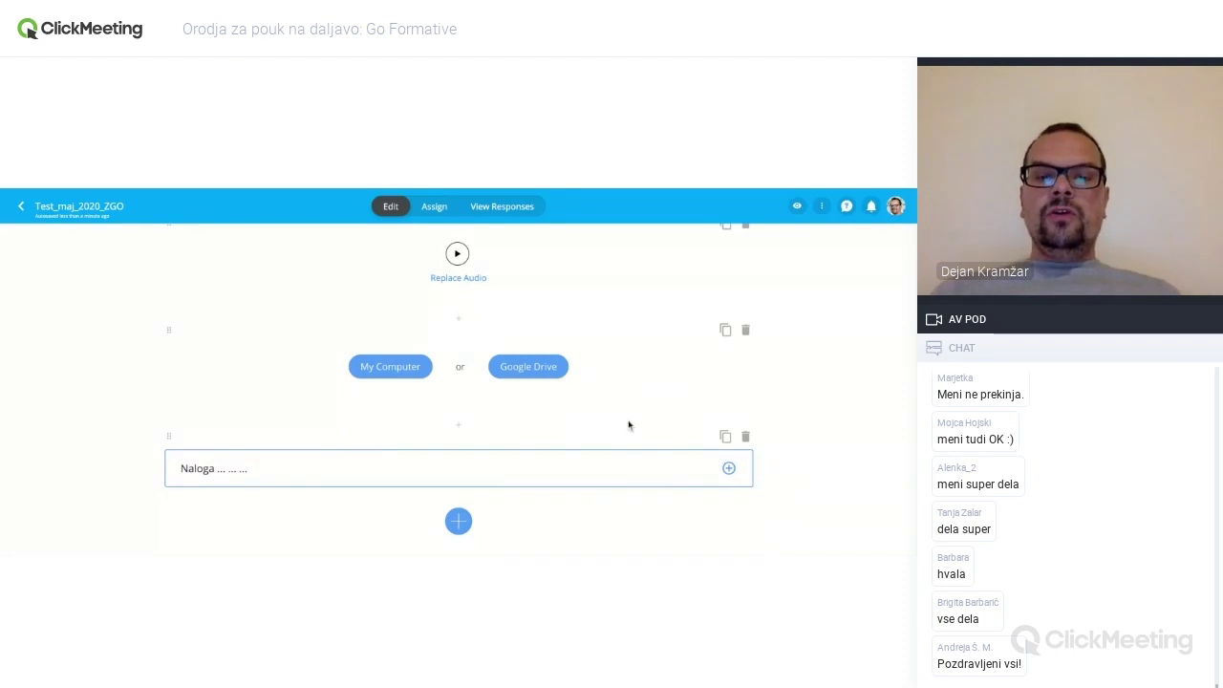
{"action": "scroll", "coordinate": [629, 425], "scroll_direction": "down", "scroll_amount": 1}
{"action": "left_click", "coordinate": [458, 483]}
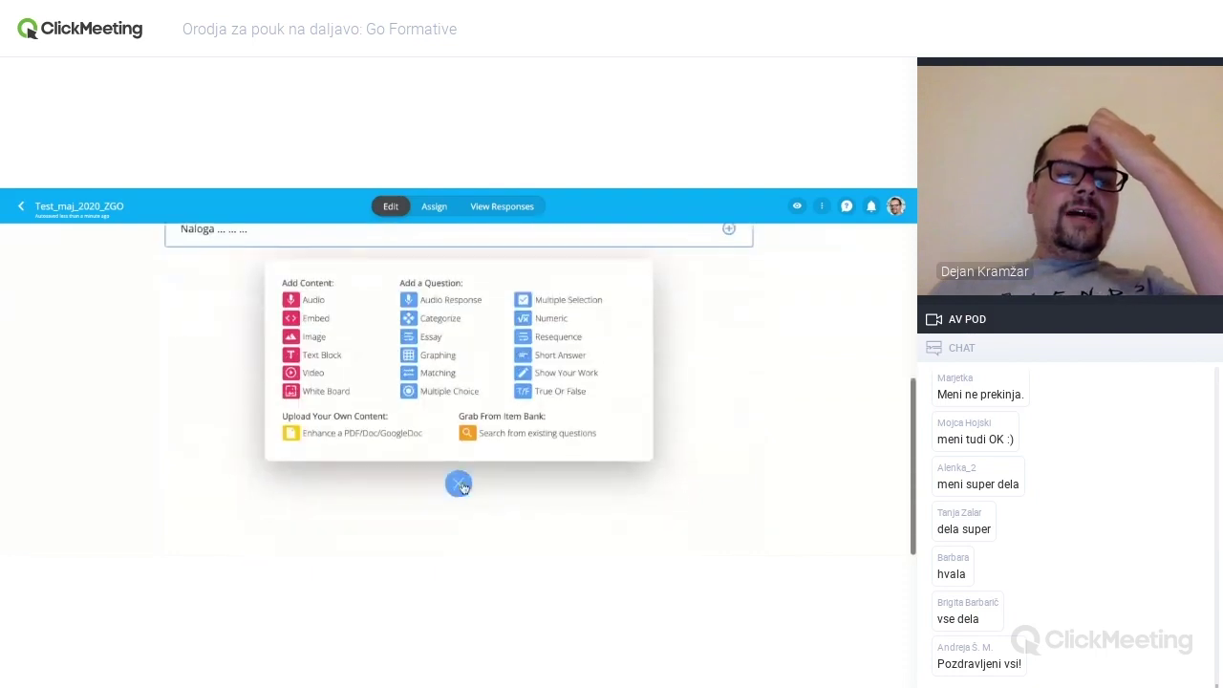
- Insert a Video block awaiting a share link, followed by a White Board block
{"action": "left_click", "coordinate": [316, 375]}
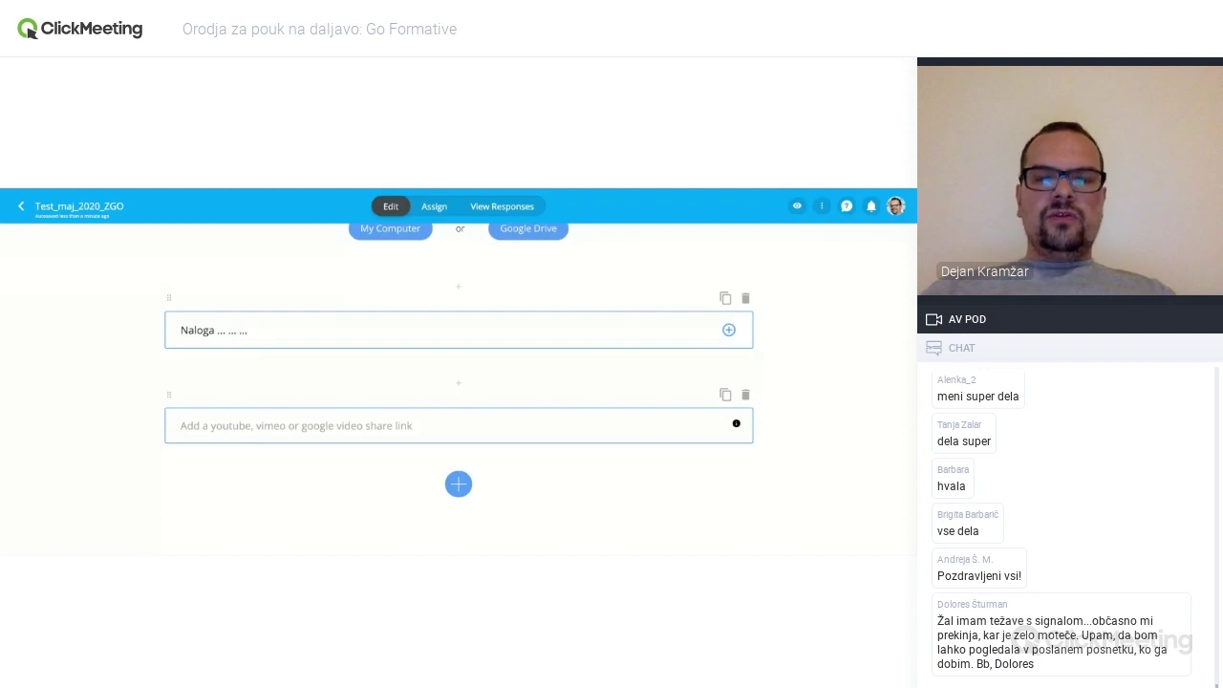
{"action": "left_click", "coordinate": [458, 483]}
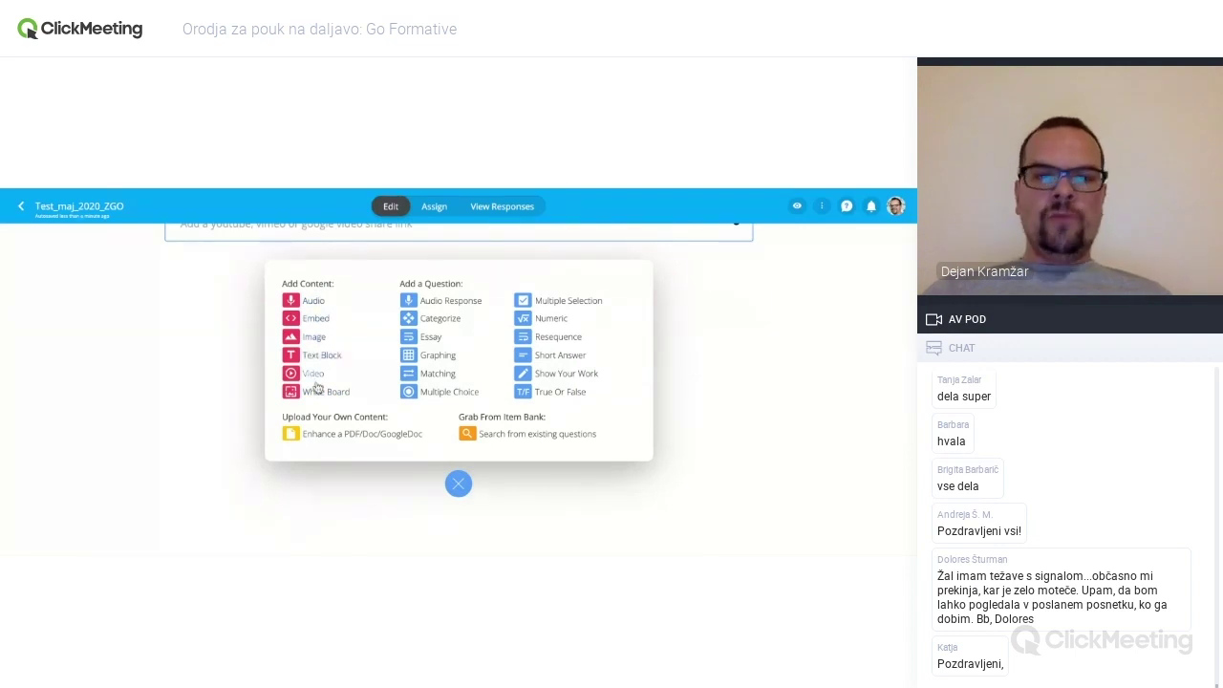
{"action": "left_click", "coordinate": [342, 399]}
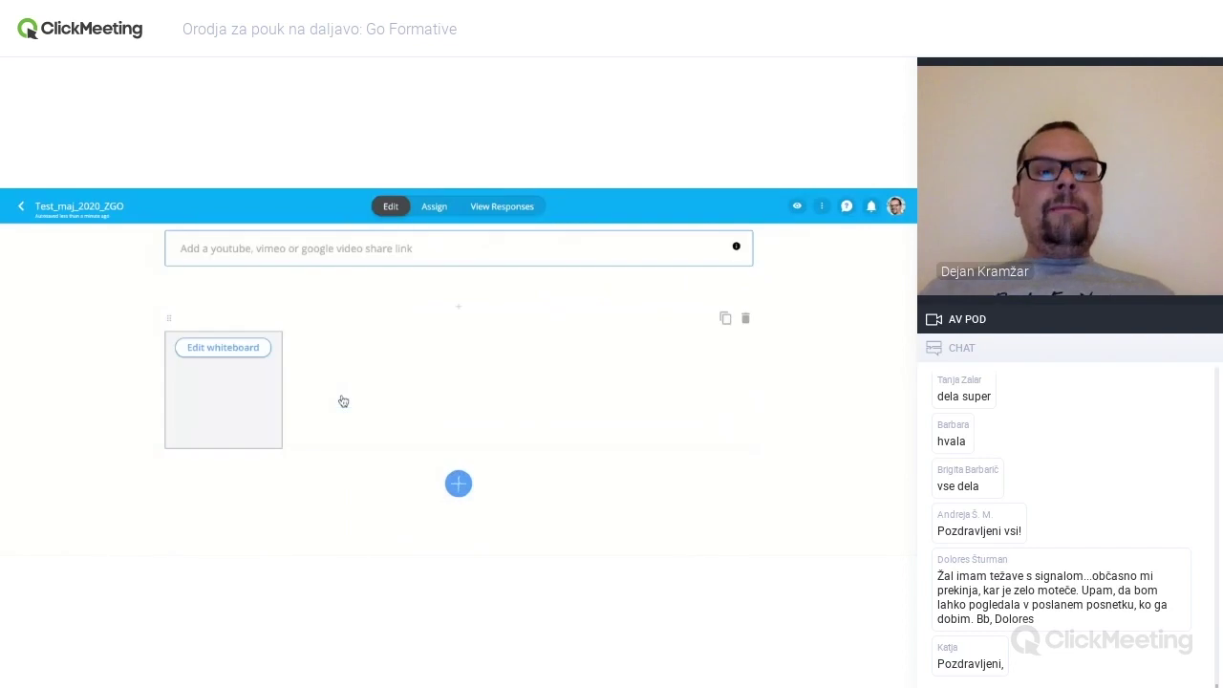
- On the whiteboard, draw a wavy freehand stroke with a straight line beneath it
{"action": "left_click", "coordinate": [233, 352]}
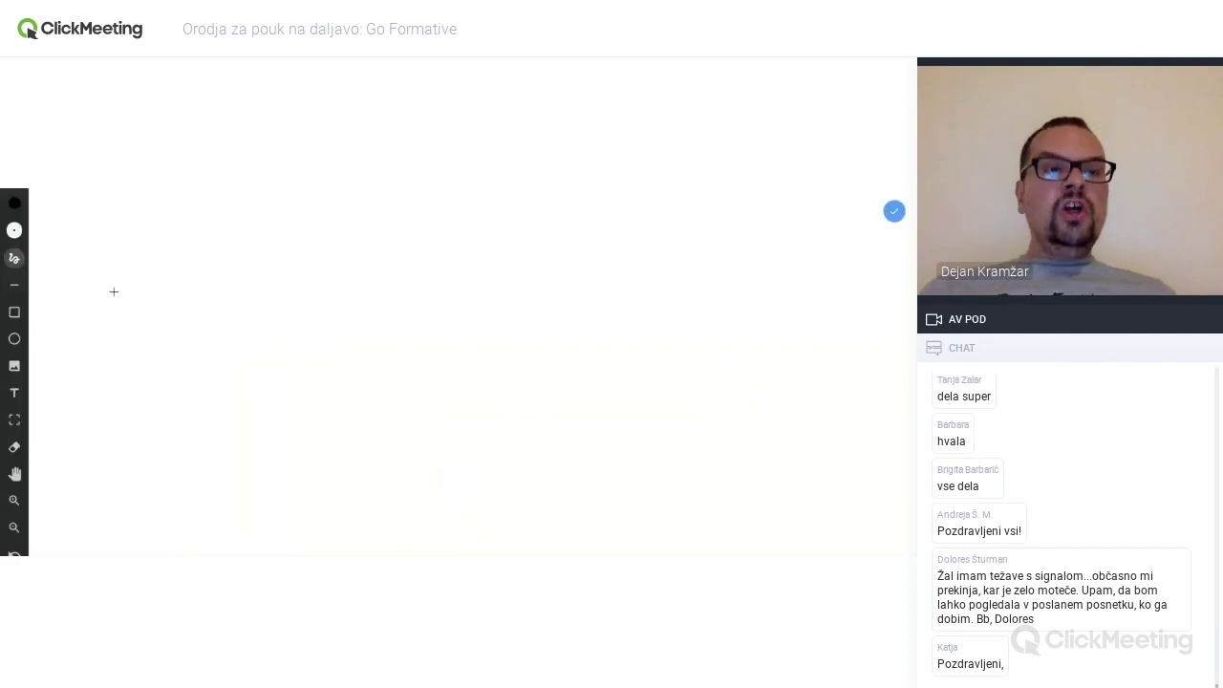
{"action": "left_click", "coordinate": [15, 258]}
{"action": "mouse_move", "coordinate": [78, 266]}
{"action": "left_mouse_down"}
{"action": "mouse_move", "coordinate": [92, 256]}
{"action": "mouse_move", "coordinate": [290, 299]}
{"action": "left_mouse_up"}
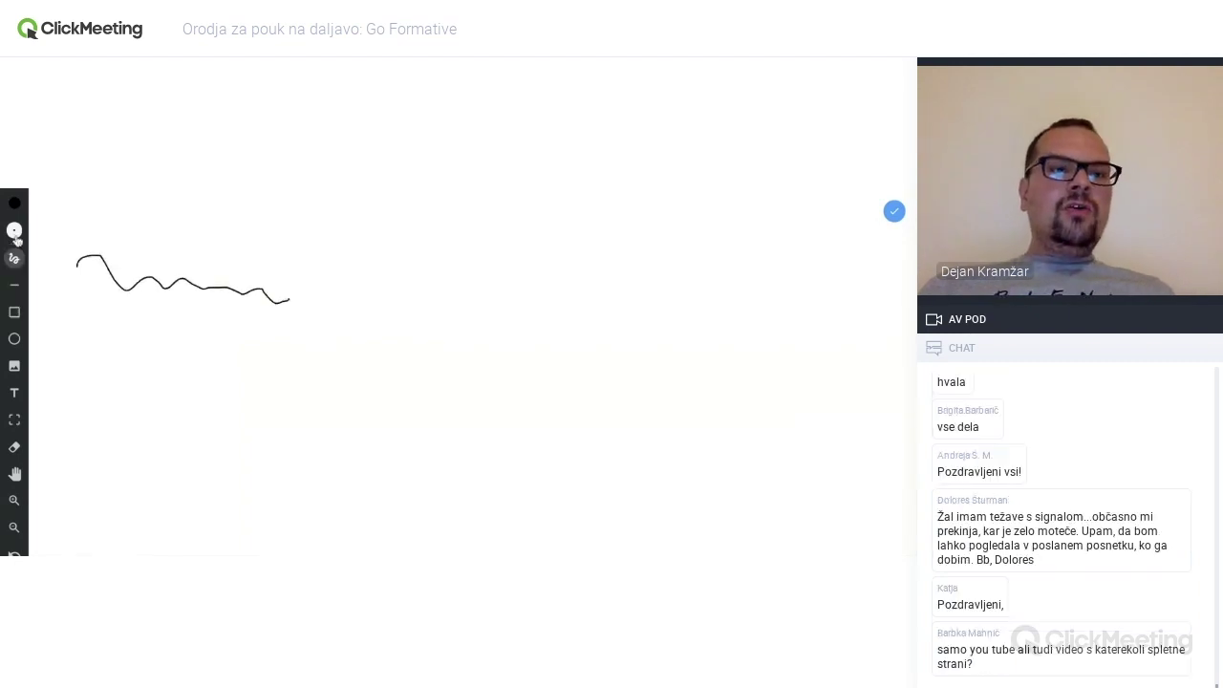
{"action": "left_click", "coordinate": [14, 284]}
{"action": "mouse_move", "coordinate": [155, 353]}
{"action": "left_mouse_down"}
{"action": "mouse_move", "coordinate": [97, 356]}
{"action": "mouse_move", "coordinate": [294, 348]}
{"action": "left_mouse_up"}
- Draw a rectangle to the right of the lines with a circle inside it
{"action": "left_click", "coordinate": [14, 312]}
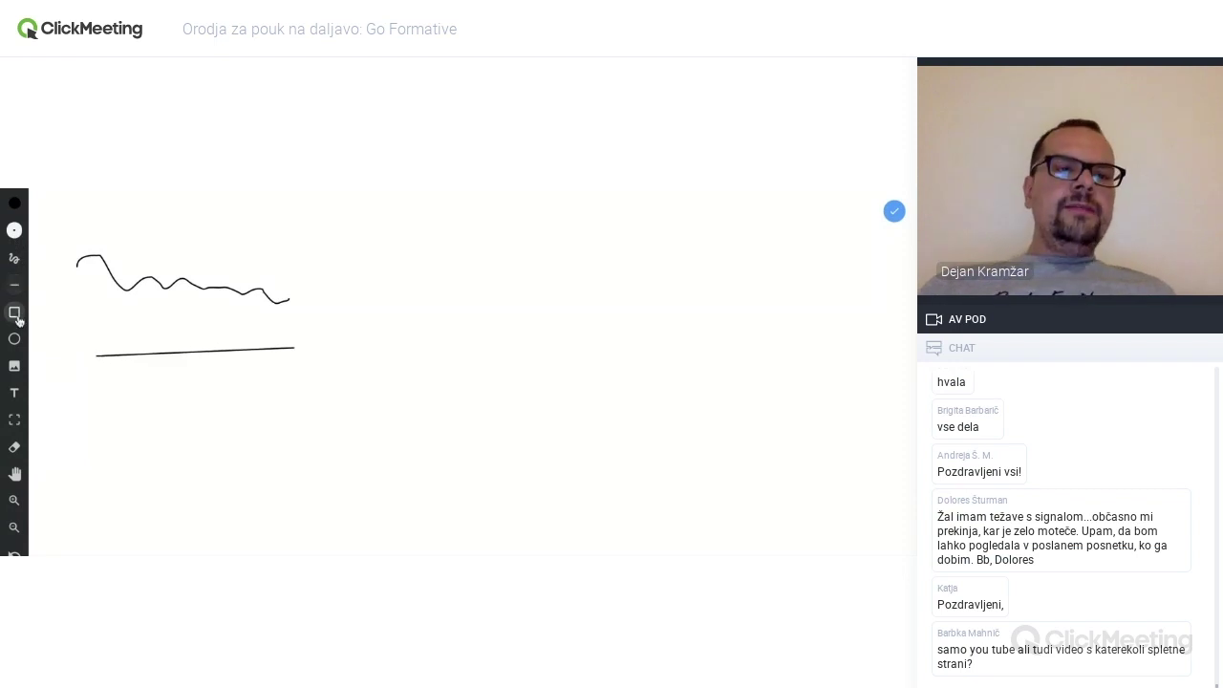
{"action": "left_click", "coordinate": [312, 266]}
{"action": "left_click_drag", "start_coordinate": [312, 267], "coordinate": [513, 380]}
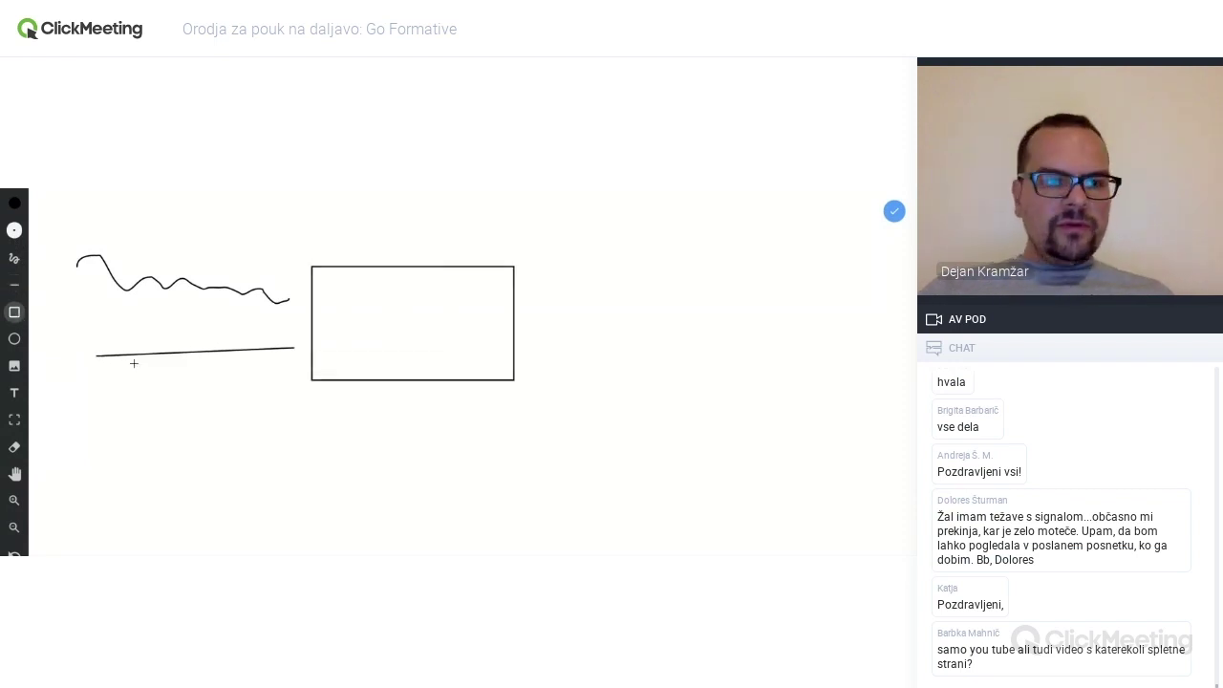
{"action": "left_click", "coordinate": [14, 338]}
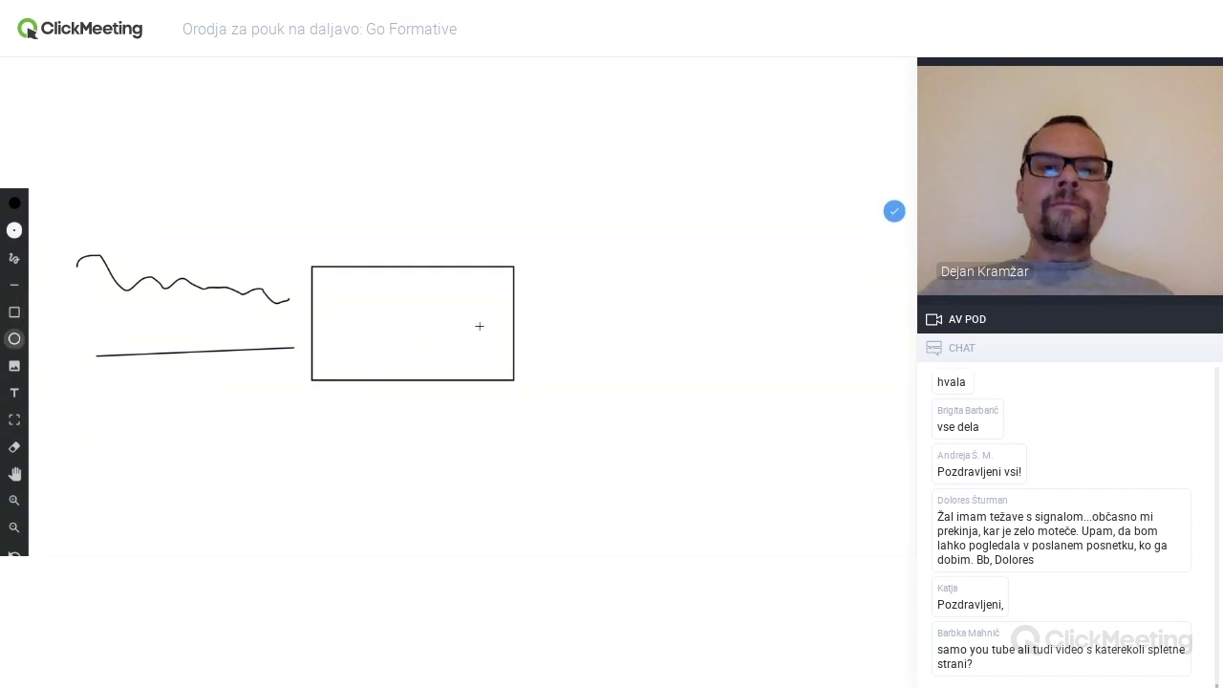
{"action": "left_click_drag", "start_coordinate": [361, 283], "coordinate": [435, 339]}
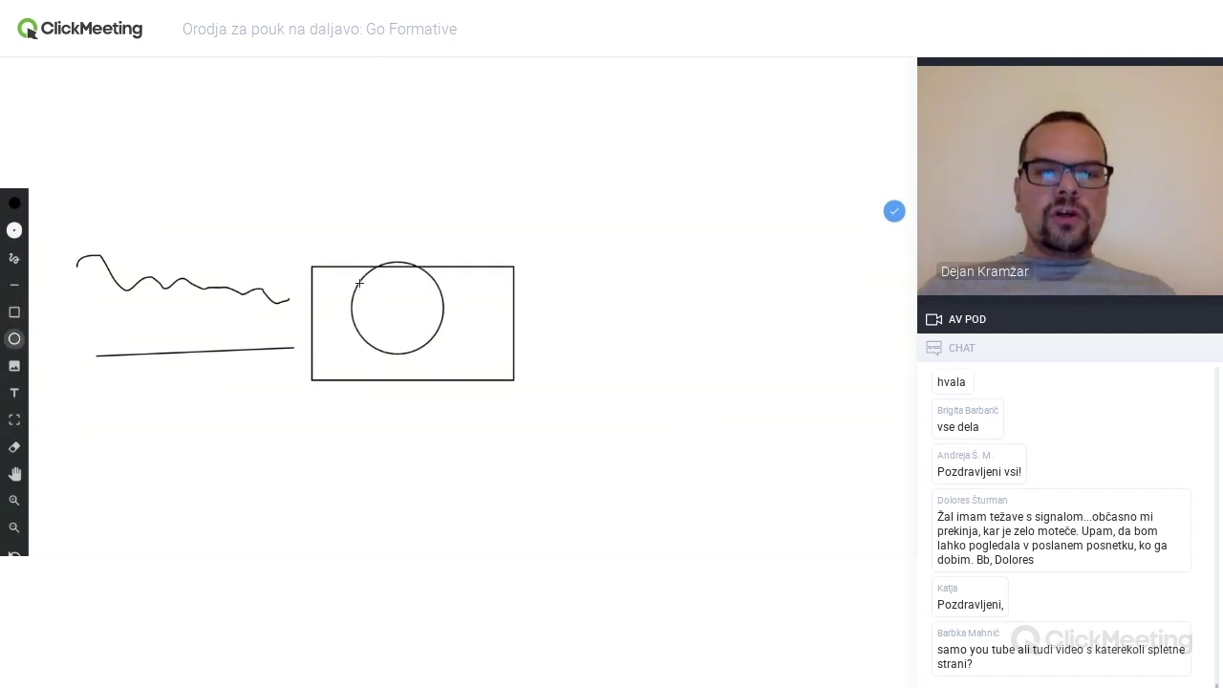
{"action": "left_click", "coordinate": [14, 365]}
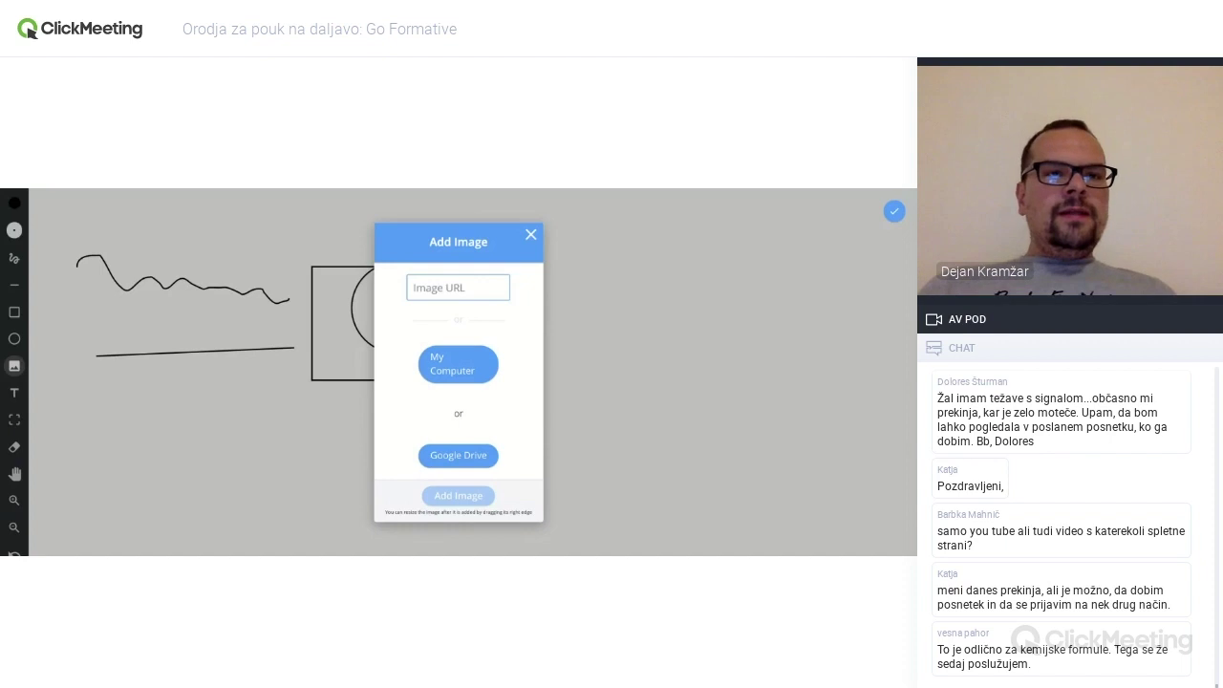
- Paste the sunflower picture's web address into Add Image and try adding it twice
{"action": "left_click", "coordinate": [460, 287]}
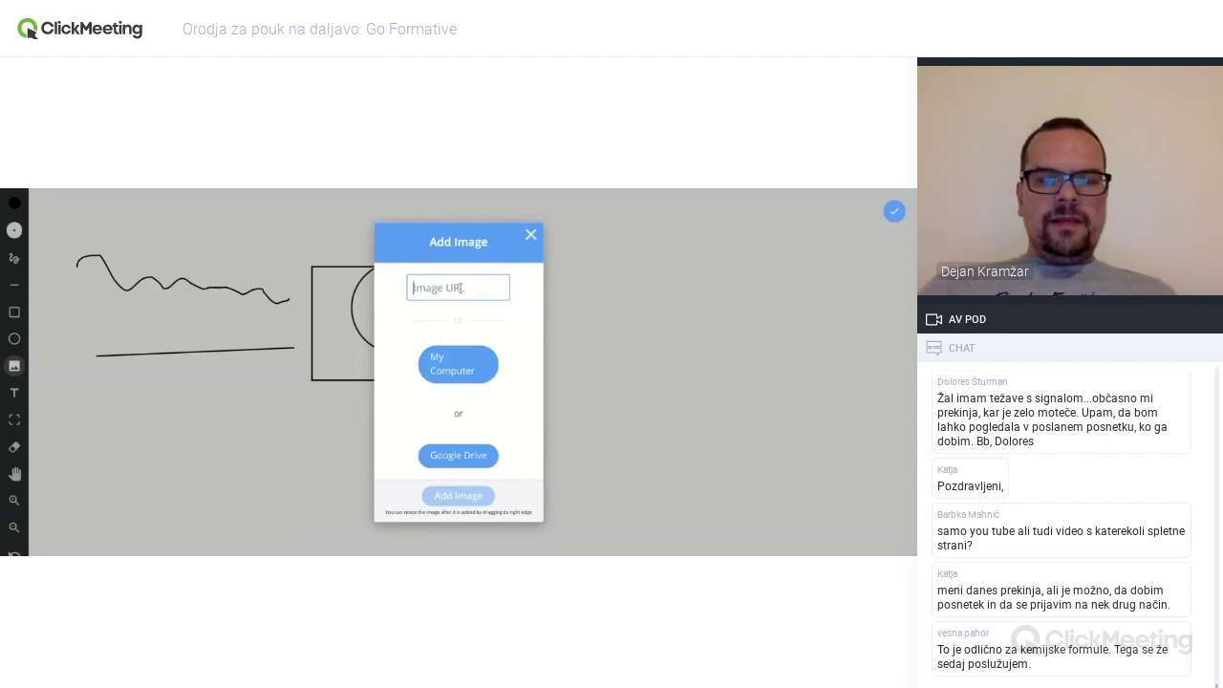
{"action": "key", "text": "ctrl+v"}
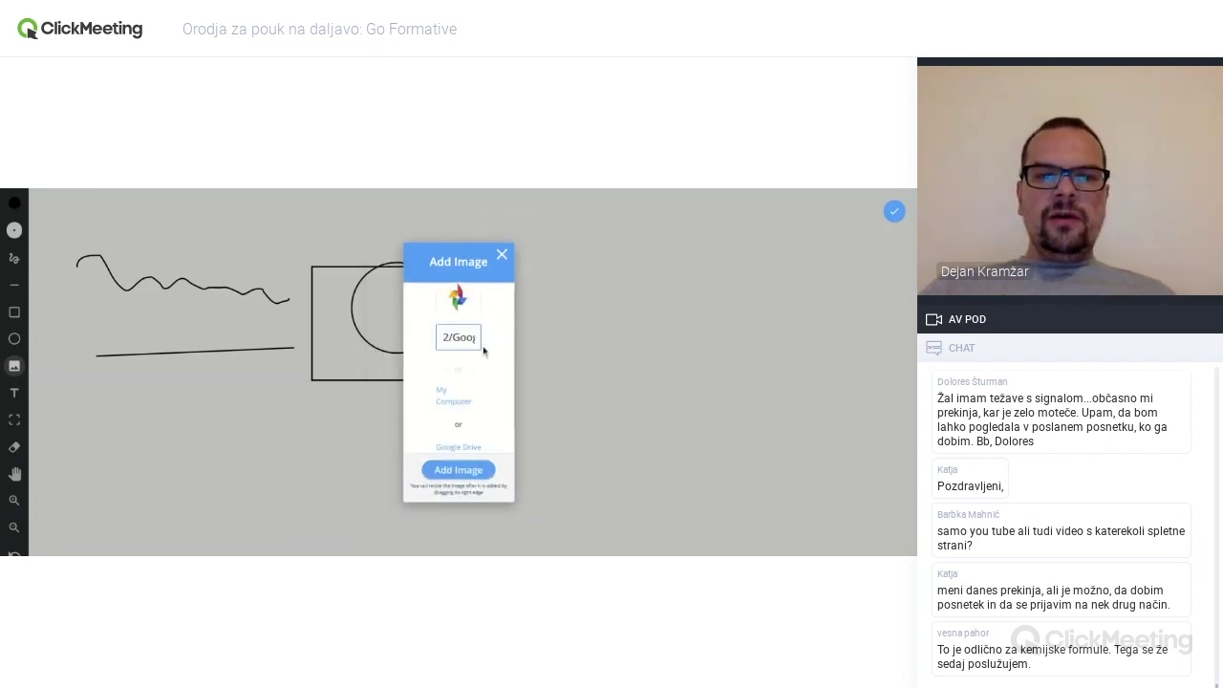
{"action": "left_click", "coordinate": [467, 472]}
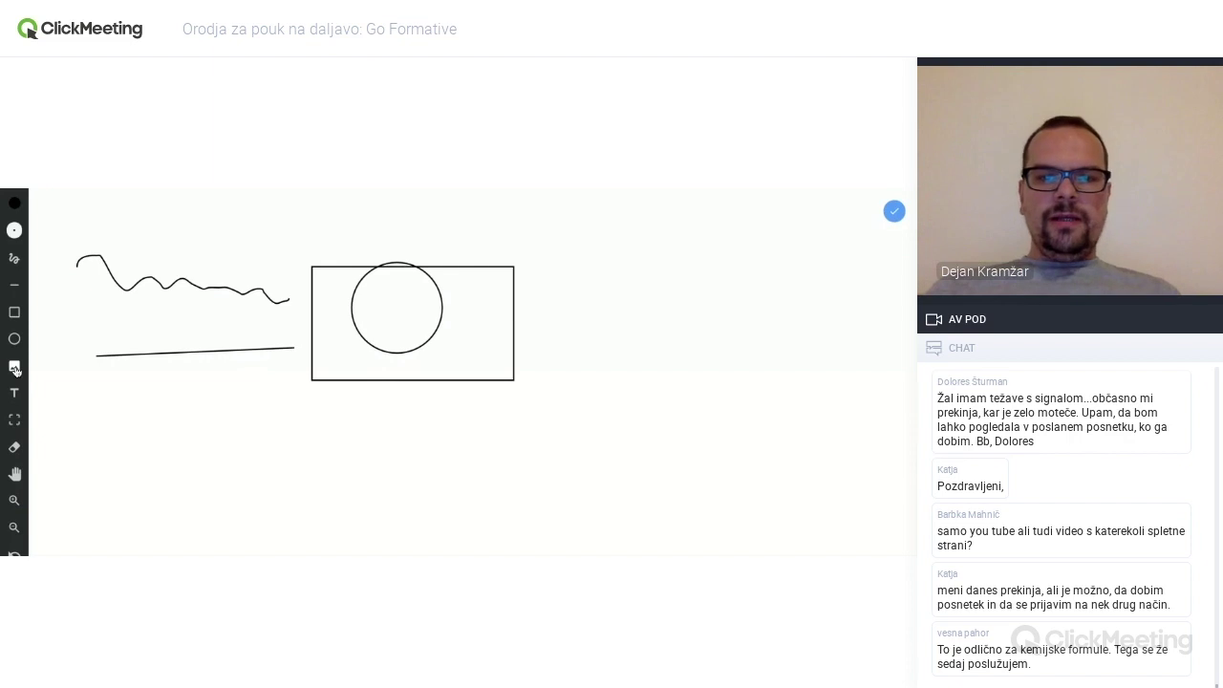
{"action": "left_click", "coordinate": [15, 367]}
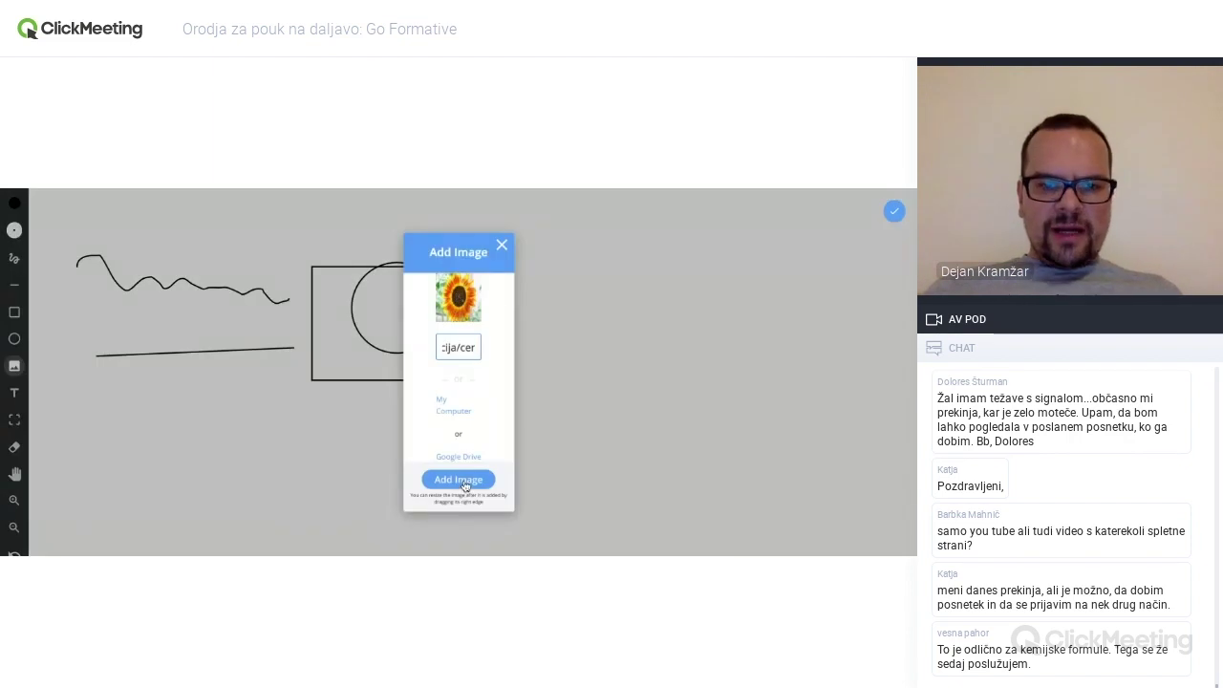
{"action": "left_click", "coordinate": [465, 483]}
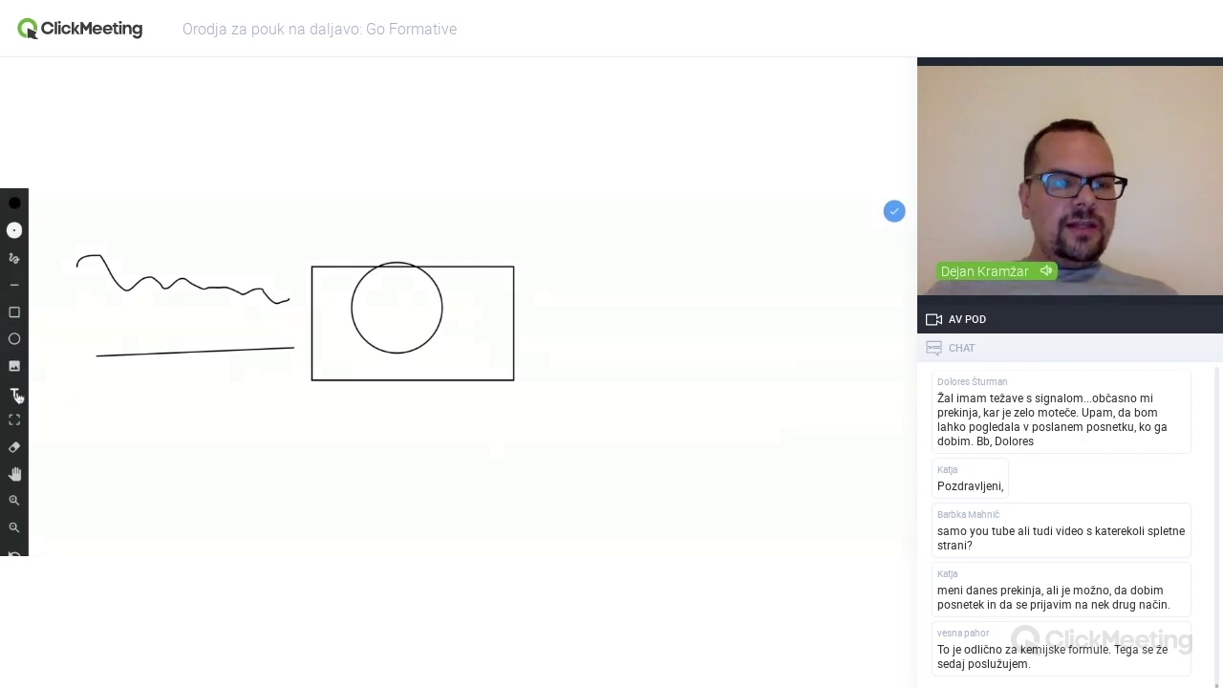
- Add the text label 'Rokus webinar' below the rectangle
{"action": "left_click", "coordinate": [16, 393]}
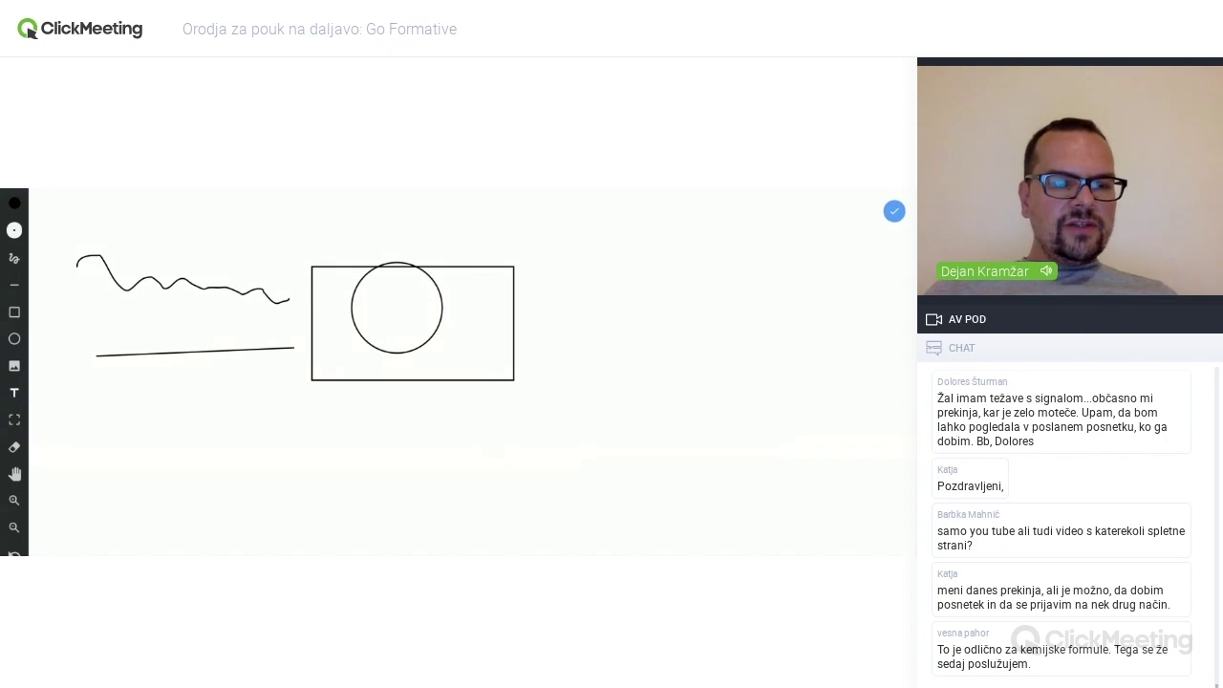
{"action": "left_click", "coordinate": [372, 408]}
{"action": "type", "text": "Rokus"}
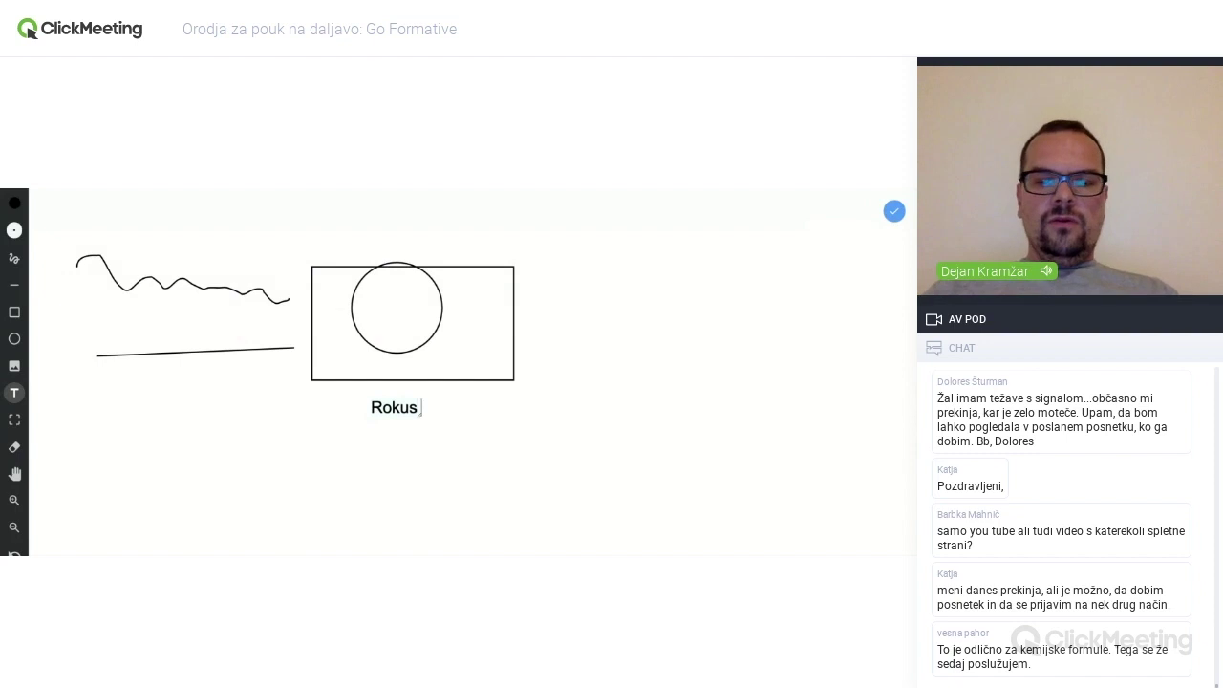
{"action": "type", "text": " webinar"}
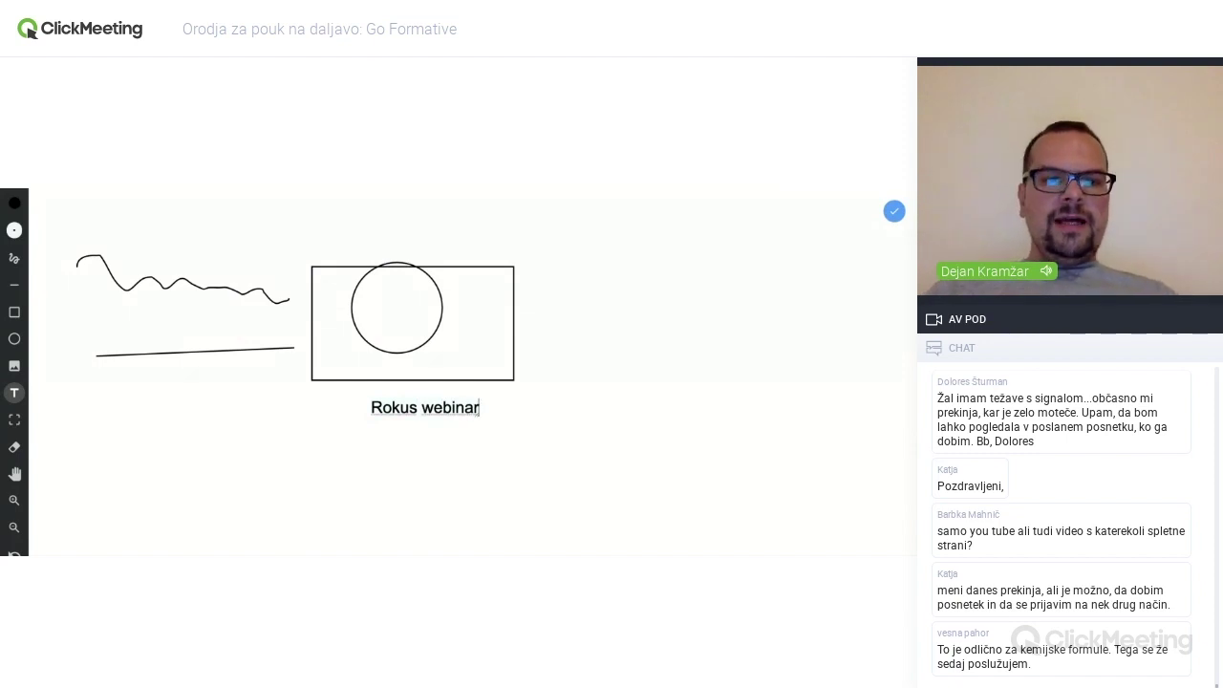
{"action": "left_click", "coordinate": [14, 420]}
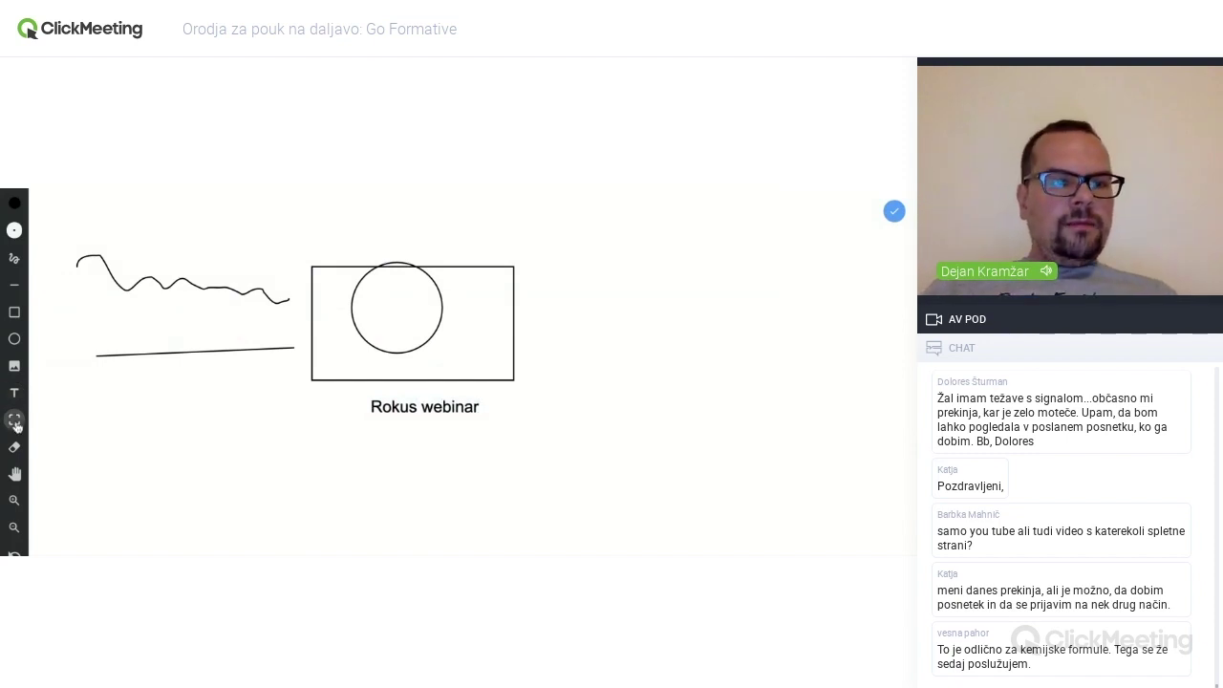
- Erase the straight line and the circle, then pan the drawing across the whiteboard
{"action": "left_click", "coordinate": [14, 448]}
{"action": "left_click", "coordinate": [108, 352]}
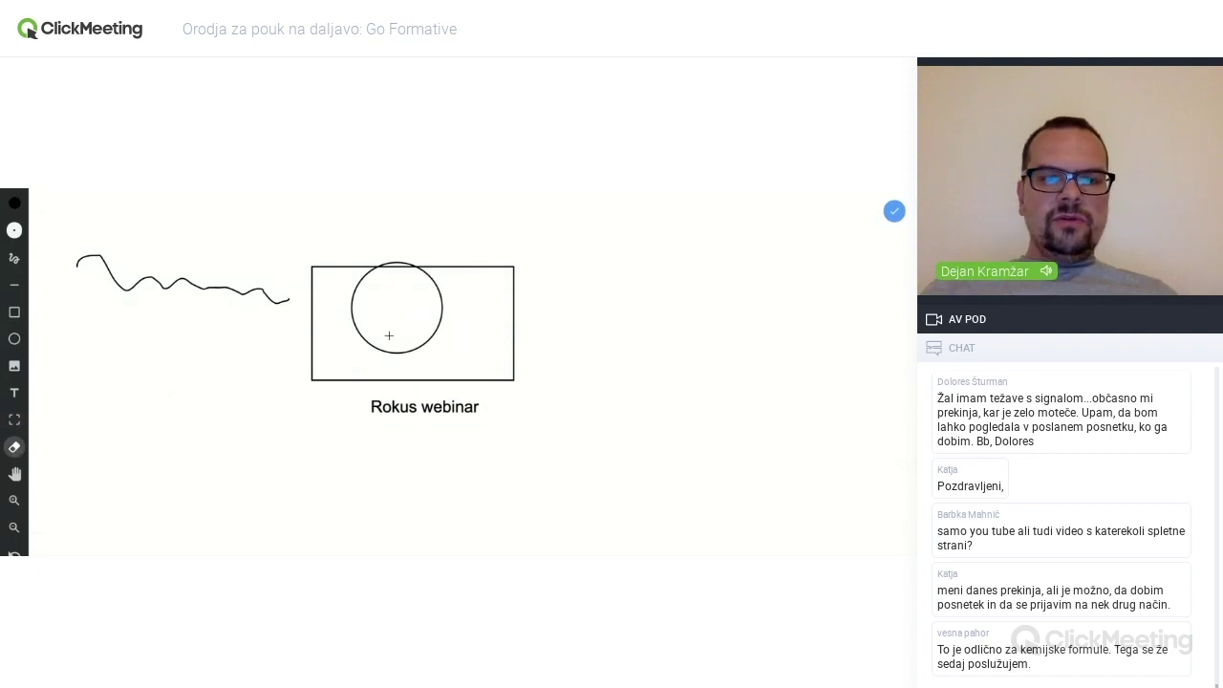
{"action": "left_click", "coordinate": [356, 329]}
{"action": "left_click", "coordinate": [15, 473]}
{"action": "left_click_drag", "start_coordinate": [445, 266], "coordinate": [239, 168]}
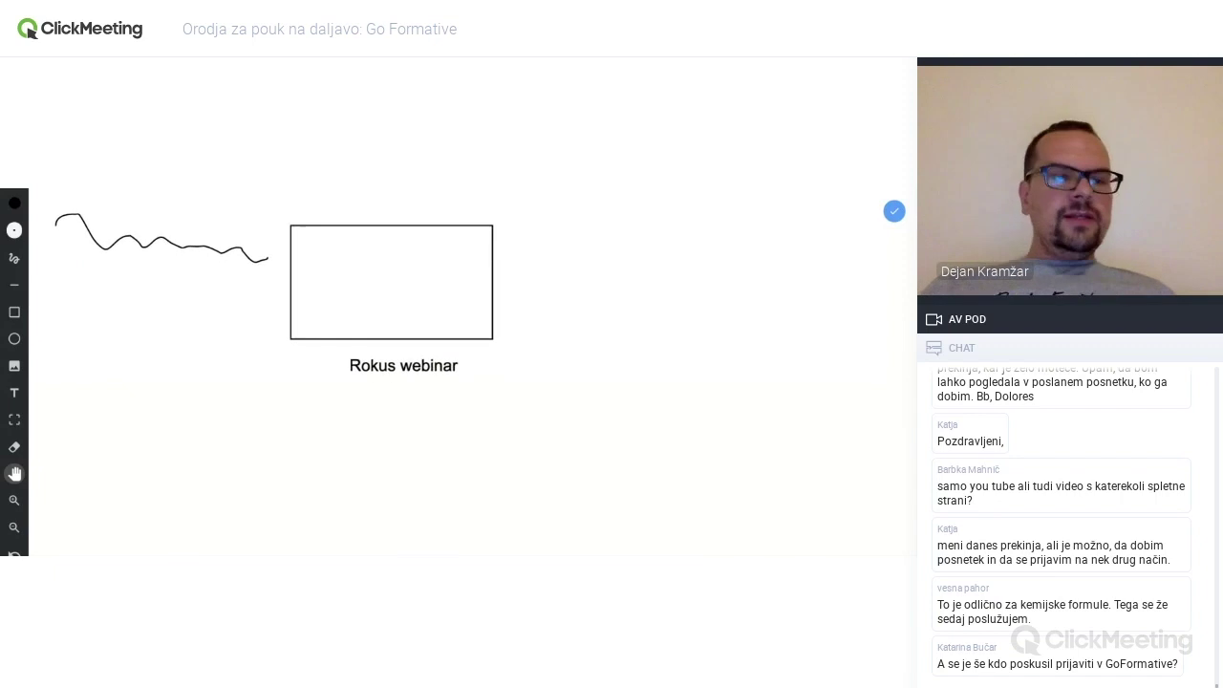
{"action": "scroll", "coordinate": [28, 436], "scroll_direction": "down", "scroll_amount": 1}
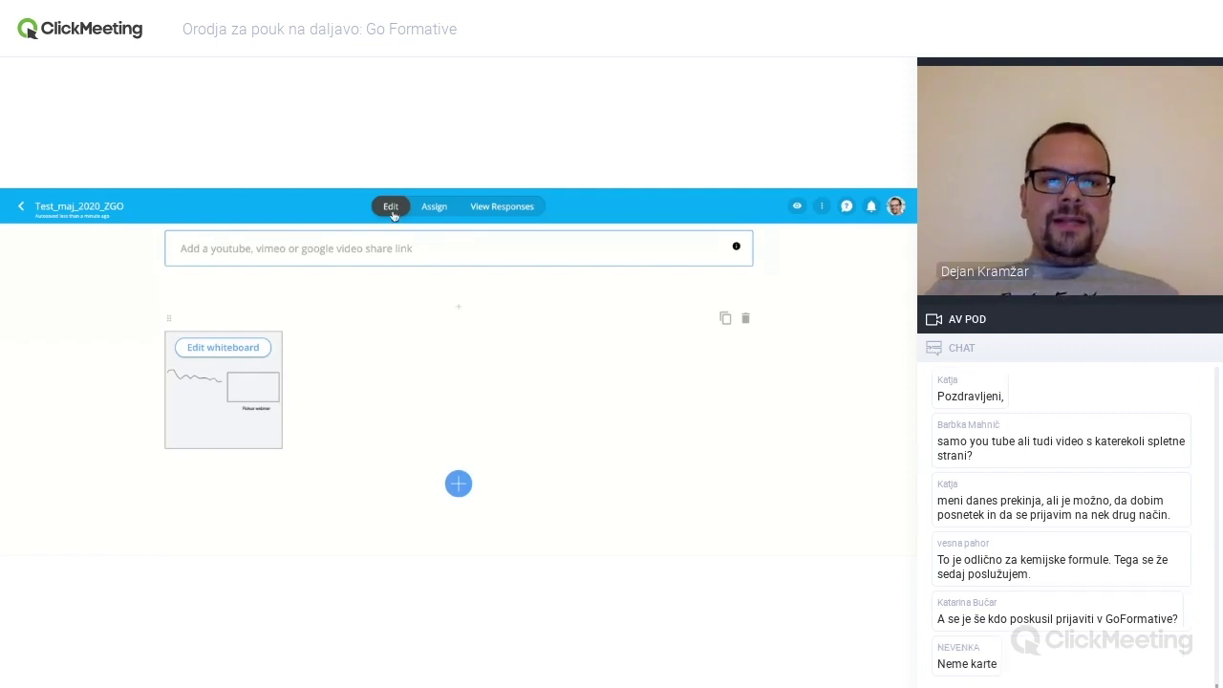
- Add an Audio Response question prompting 'Prosim posnemi izgovorjavo sledečih besed: ... ... ...'
{"action": "left_click", "coordinate": [458, 484]}
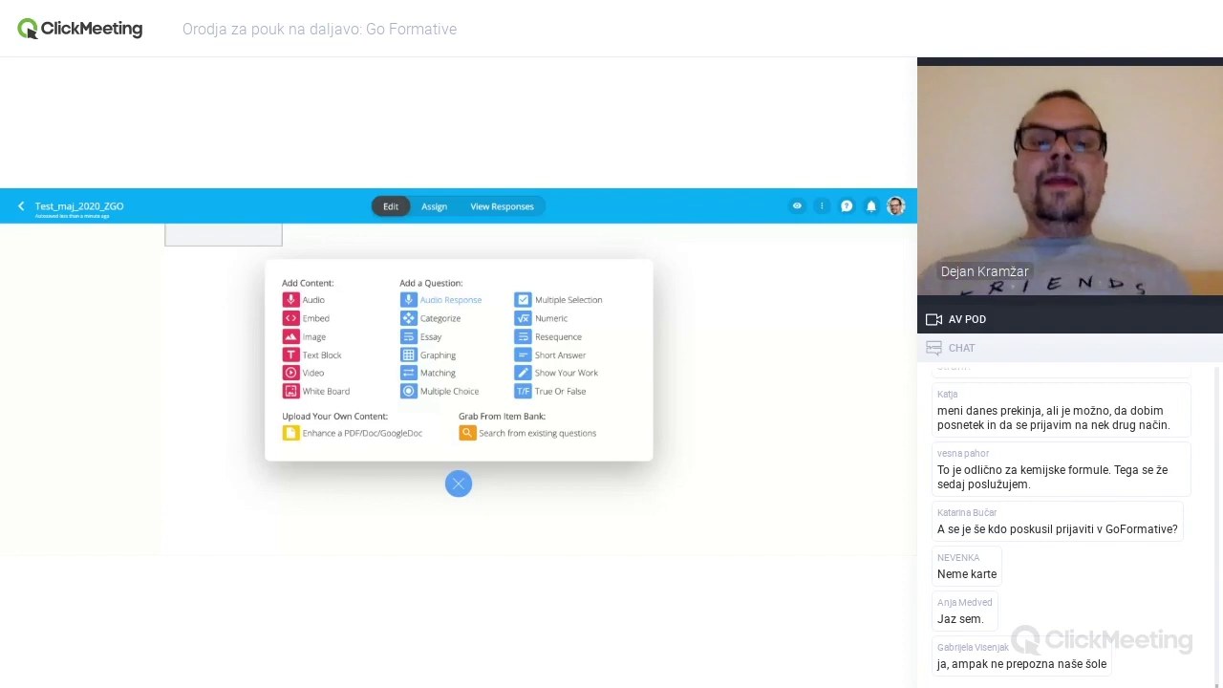
{"action": "left_click", "coordinate": [449, 299]}
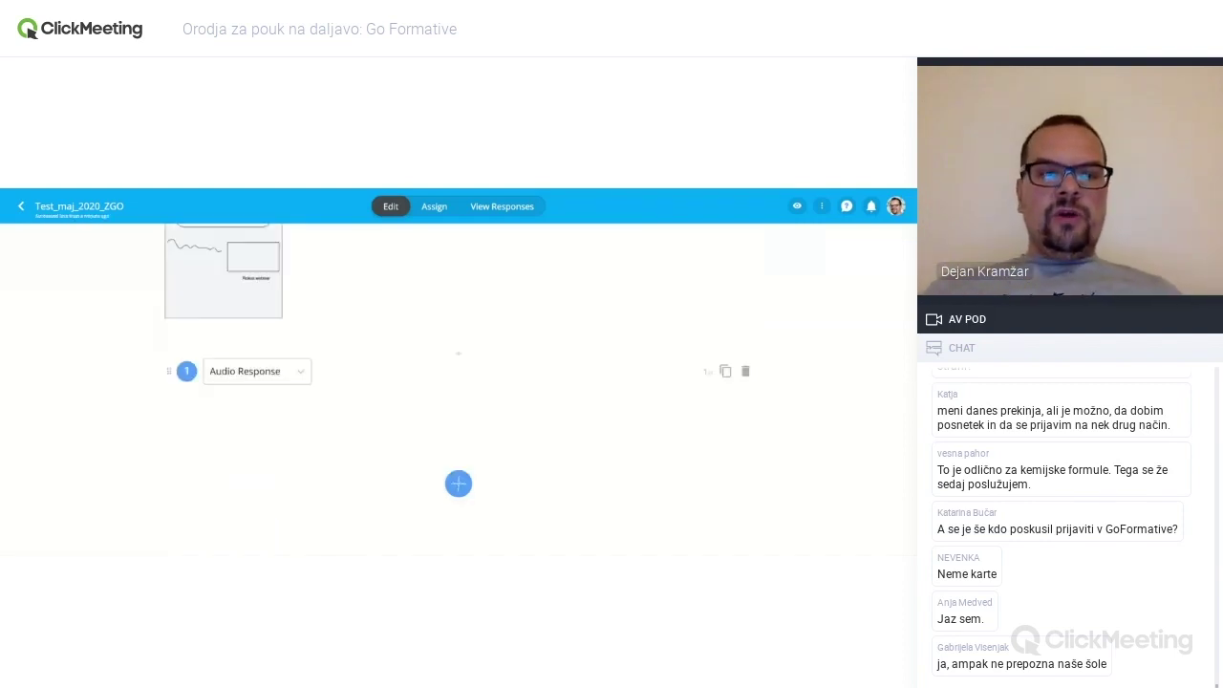
{"action": "left_click", "coordinate": [276, 354]}
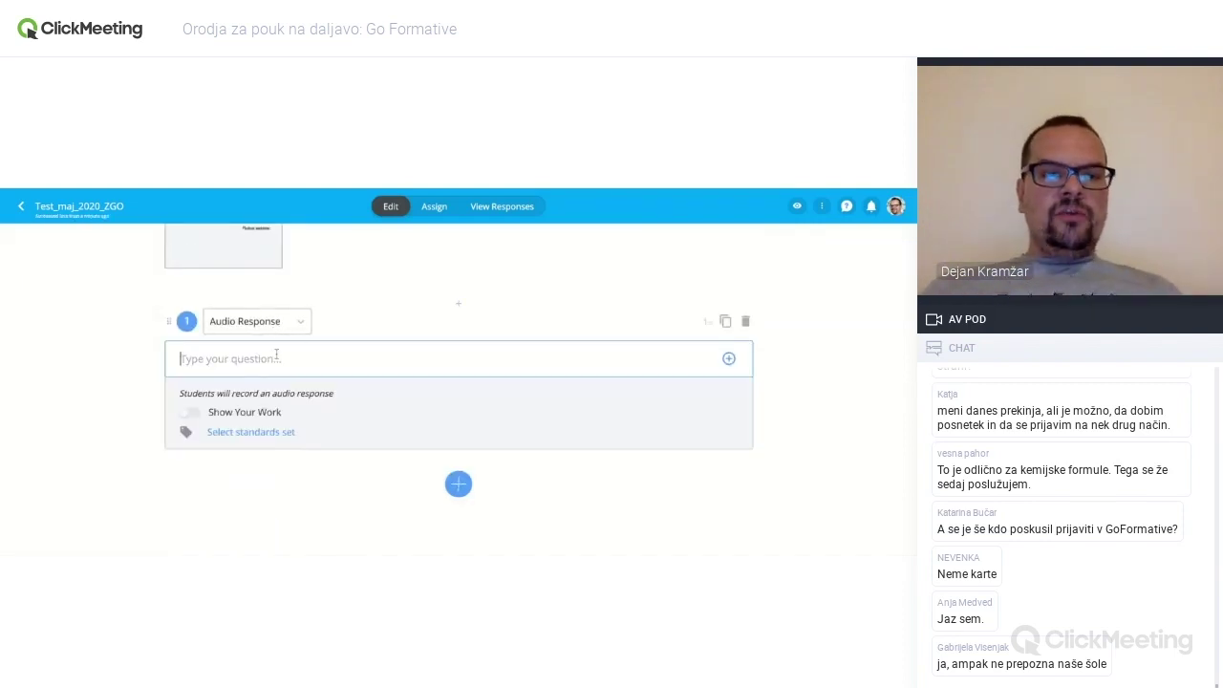
{"action": "type", "text": "Prosim ponse"}
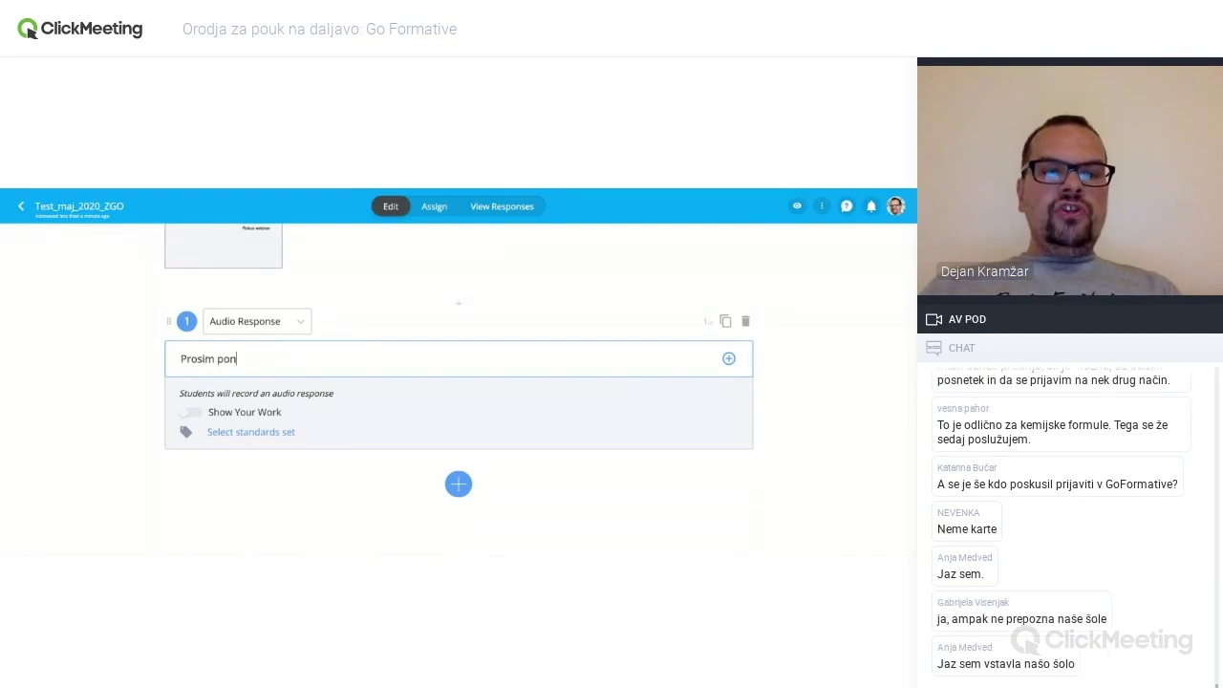
{"action": "key", "text": "BackSpace"}
{"action": "key", "text": "BackSpace"}
{"action": "key", "text": "BackSpace"}
{"action": "key", "text": "BackSpace"}
{"action": "type", "text": "osnemi"}
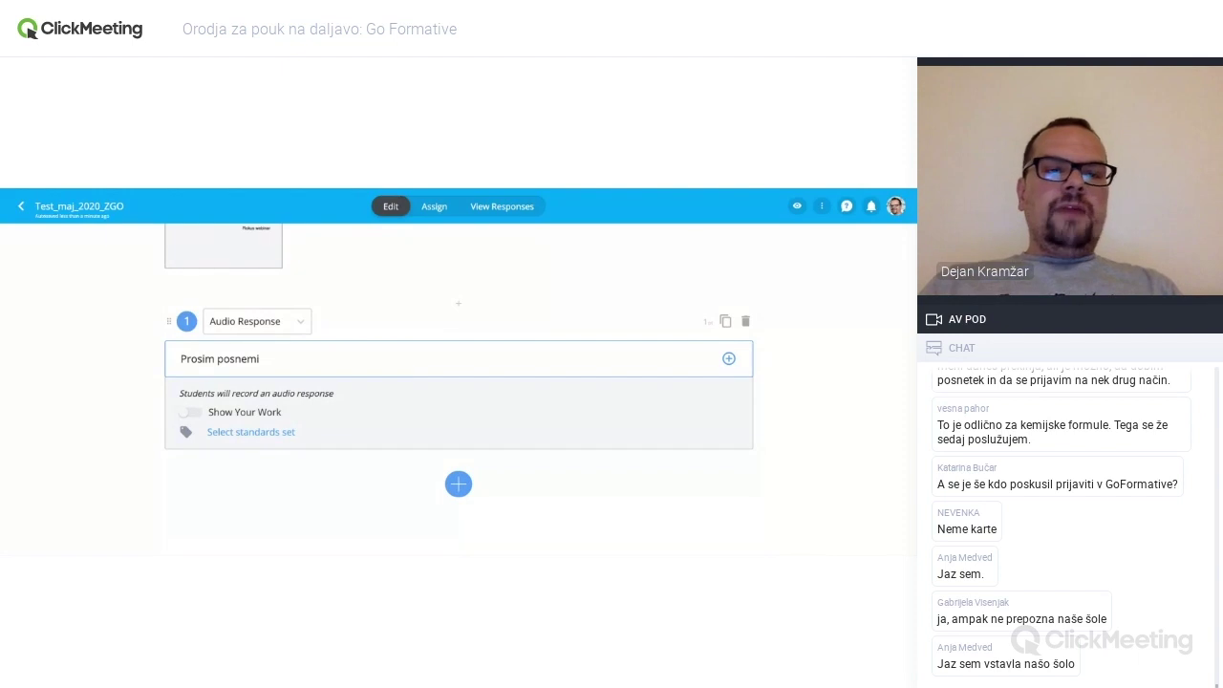
{"action": "type", "text": " izgovo"}
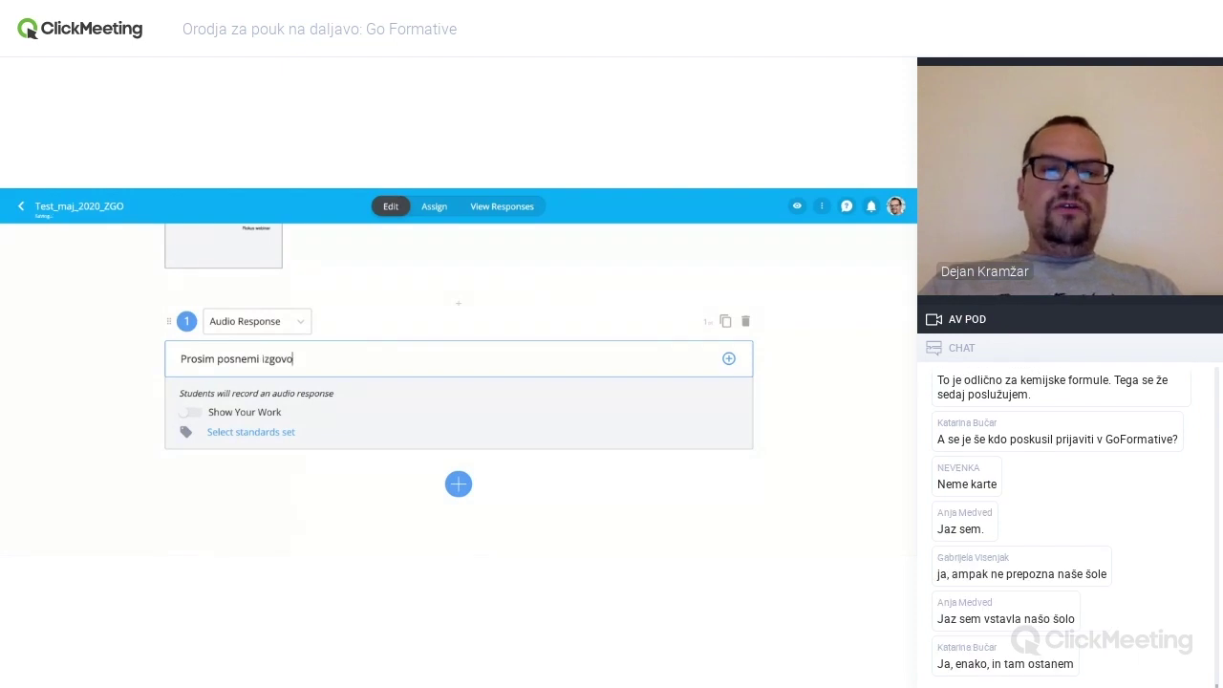
{"action": "type", "text": "rjavo sledeč"}
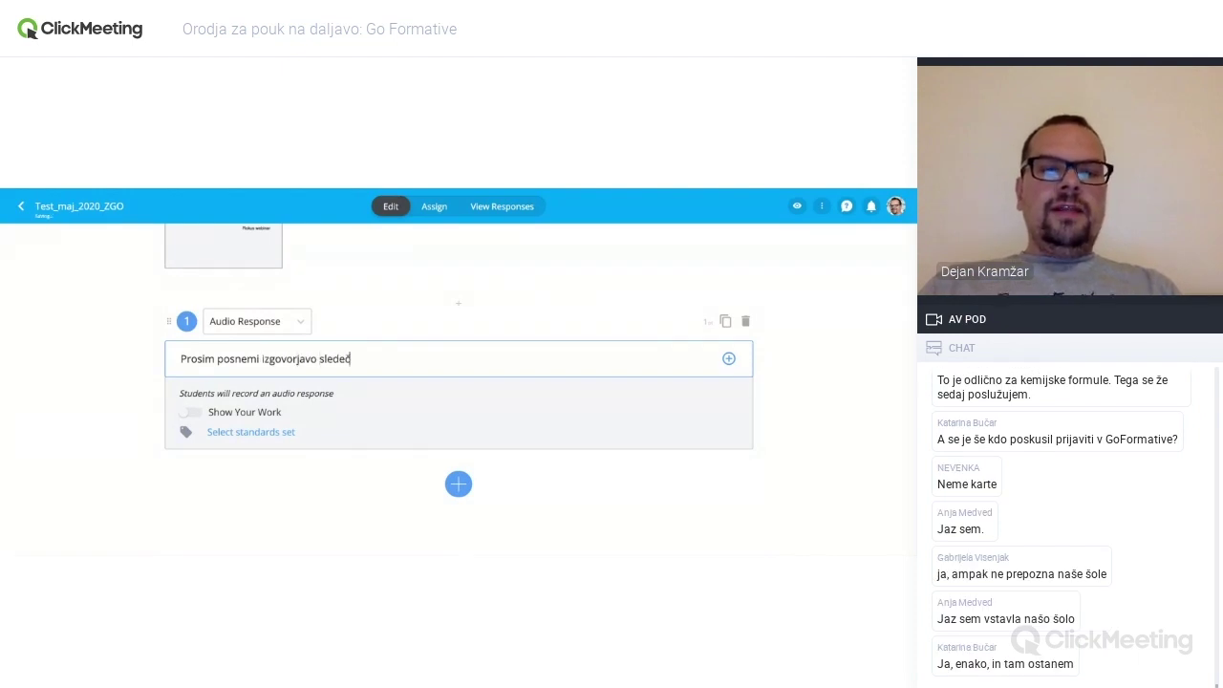
{"action": "type", "text": "ih besed:"}
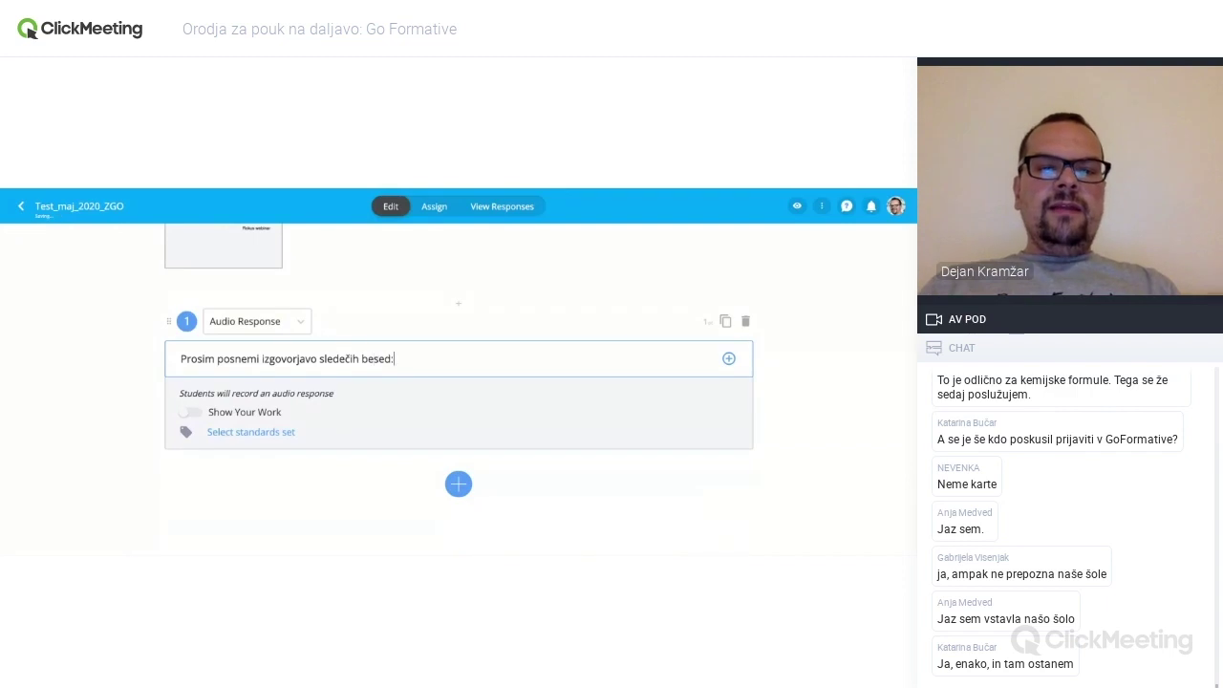
{"action": "type", "text": " ... ... ..."}
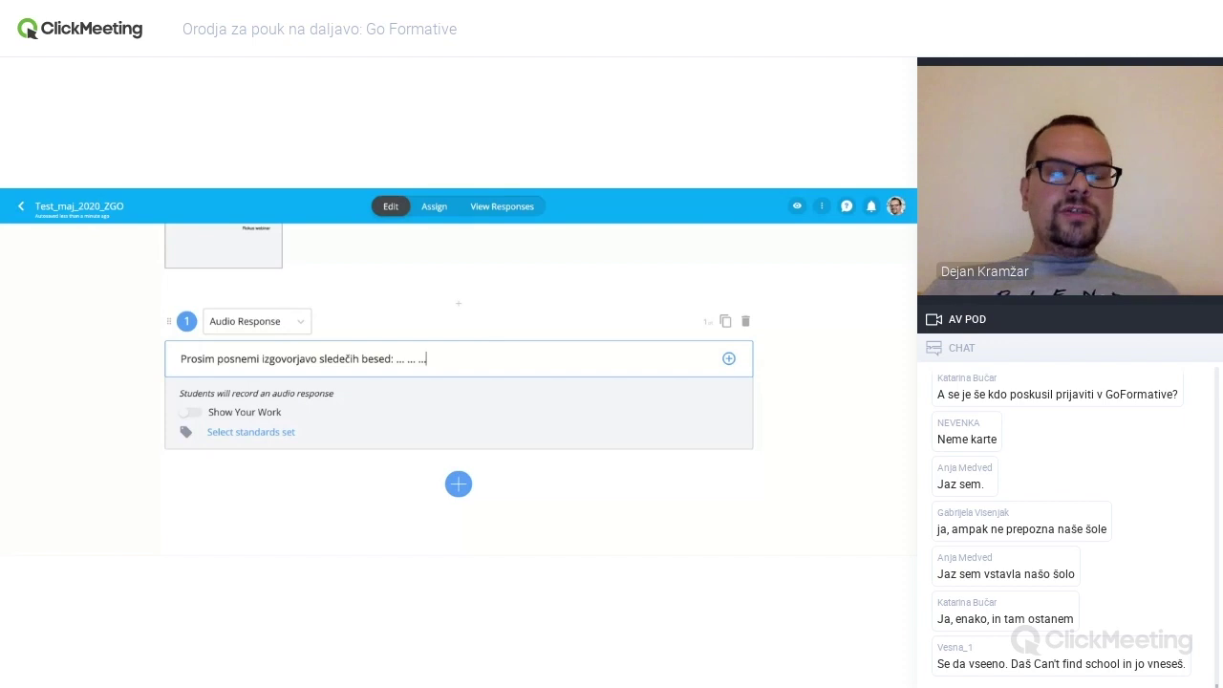
- Turn on Show Your Work for the audio question and sketch freehand lines on its background
{"action": "left_click", "coordinate": [190, 412]}
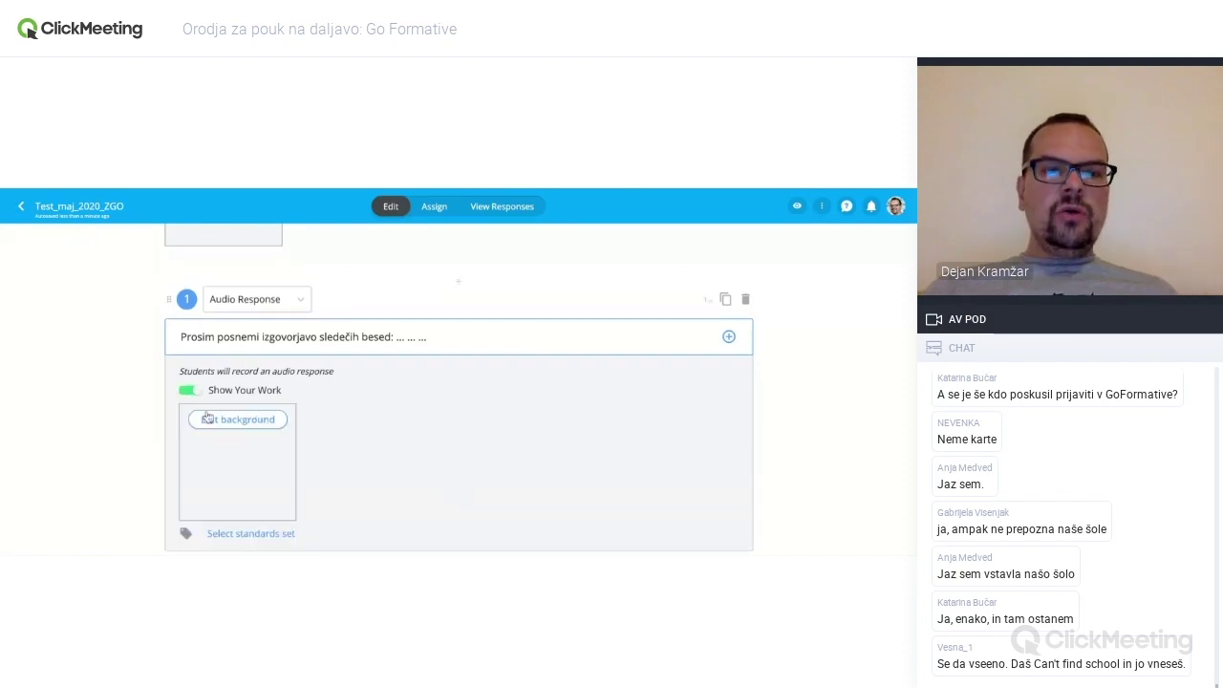
{"action": "scroll", "coordinate": [379, 423], "scroll_direction": "down", "scroll_amount": 1}
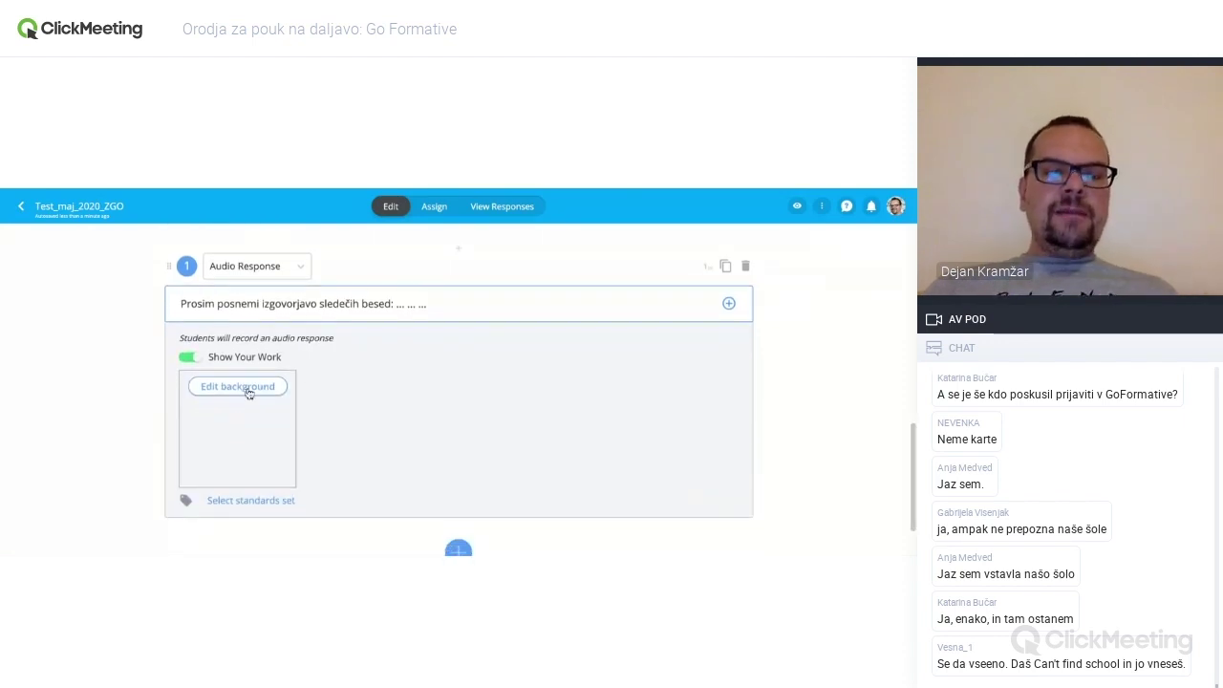
{"action": "left_click", "coordinate": [237, 386]}
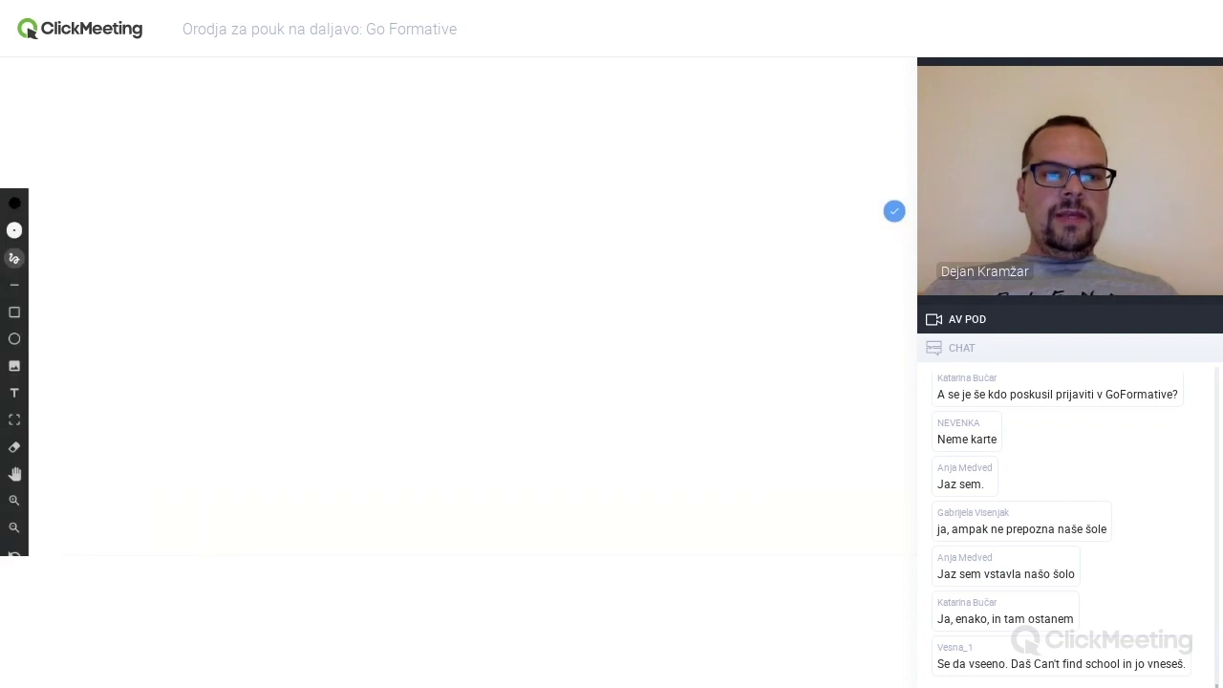
{"action": "mouse_move", "coordinate": [140, 260]}
{"action": "left_mouse_down"}
{"action": "mouse_move", "coordinate": [79, 273]}
{"action": "mouse_move", "coordinate": [328, 304]}
{"action": "left_mouse_up"}
{"action": "mouse_move", "coordinate": [203, 330]}
{"action": "left_mouse_down"}
{"action": "mouse_move", "coordinate": [189, 334]}
{"action": "mouse_move", "coordinate": [422, 335]}
{"action": "mouse_move", "coordinate": [243, 407]}
{"action": "left_mouse_up"}
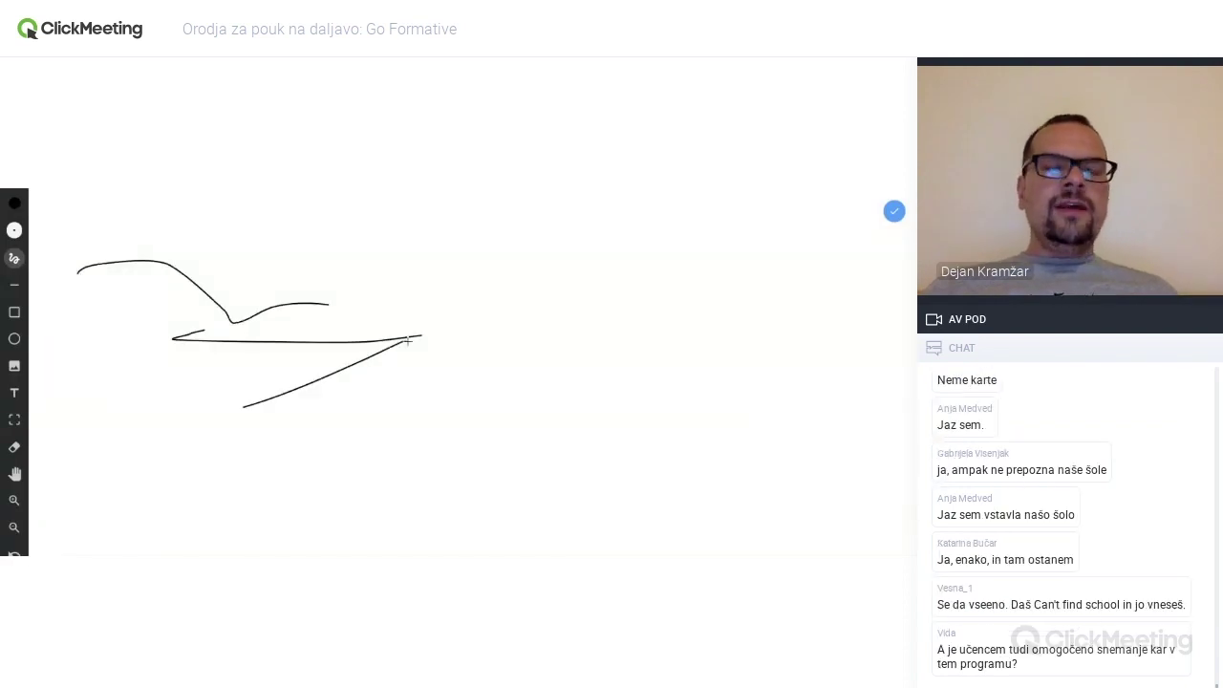
{"action": "mouse_move", "coordinate": [246, 279]}
{"action": "left_mouse_down"}
{"action": "mouse_move", "coordinate": [436, 283]}
{"action": "mouse_move", "coordinate": [434, 312]}
{"action": "mouse_move", "coordinate": [493, 344]}
{"action": "mouse_move", "coordinate": [404, 422]}
{"action": "left_mouse_up"}
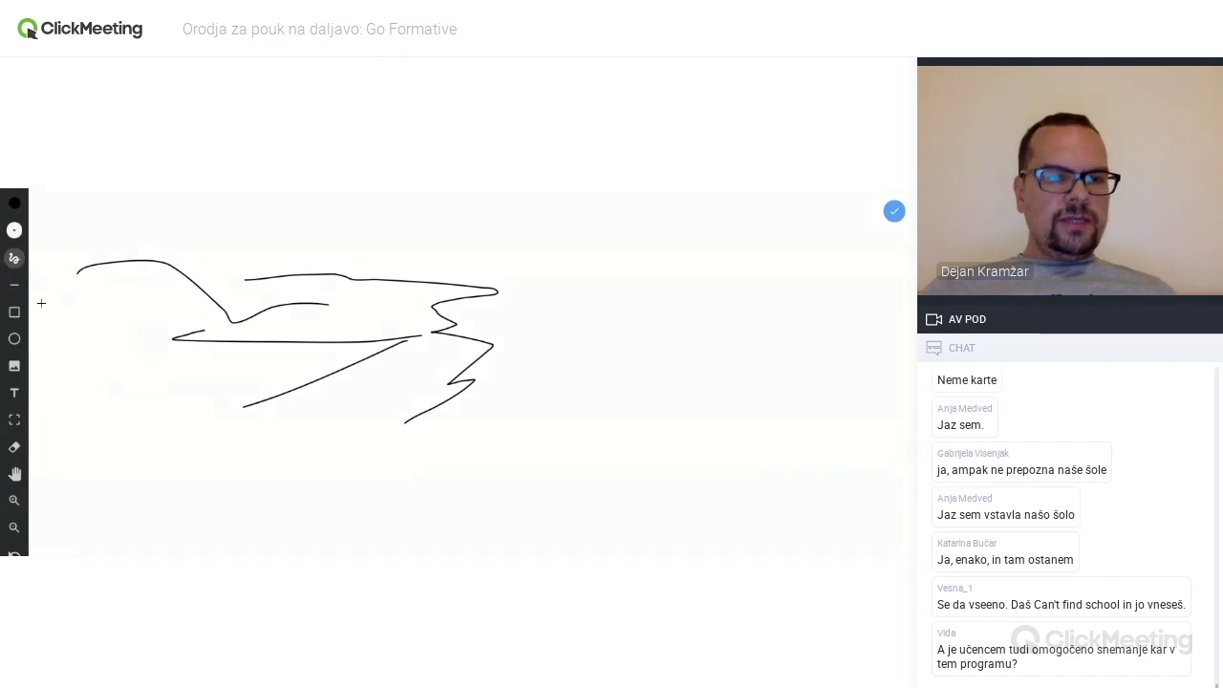
{"action": "mouse_move", "coordinate": [97, 308]}
{"action": "left_mouse_down"}
{"action": "mouse_move", "coordinate": [96, 382]}
{"action": "mouse_move", "coordinate": [156, 358]}
{"action": "mouse_move", "coordinate": [99, 309]}
{"action": "left_mouse_up"}
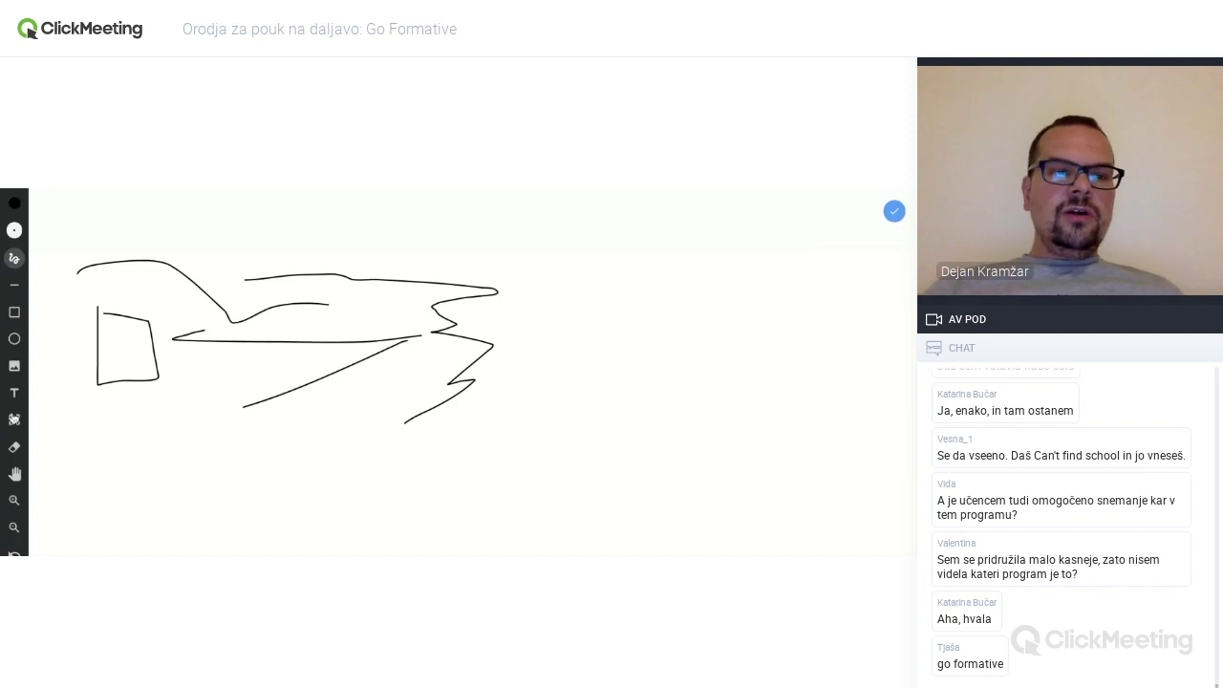
- Dismiss the Add Image dialog without adding an image, then save the sketch as the background
{"action": "left_click", "coordinate": [14, 367]}
{"action": "left_click", "coordinate": [445, 286]}
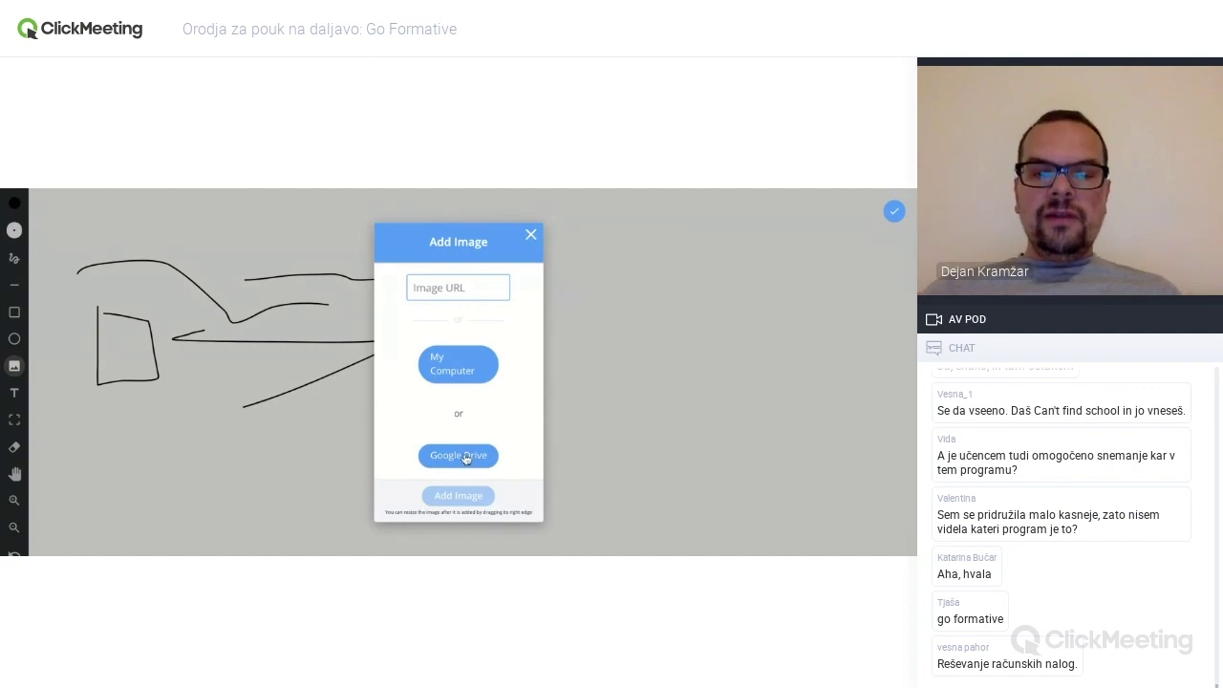
{"action": "left_click", "coordinate": [531, 236]}
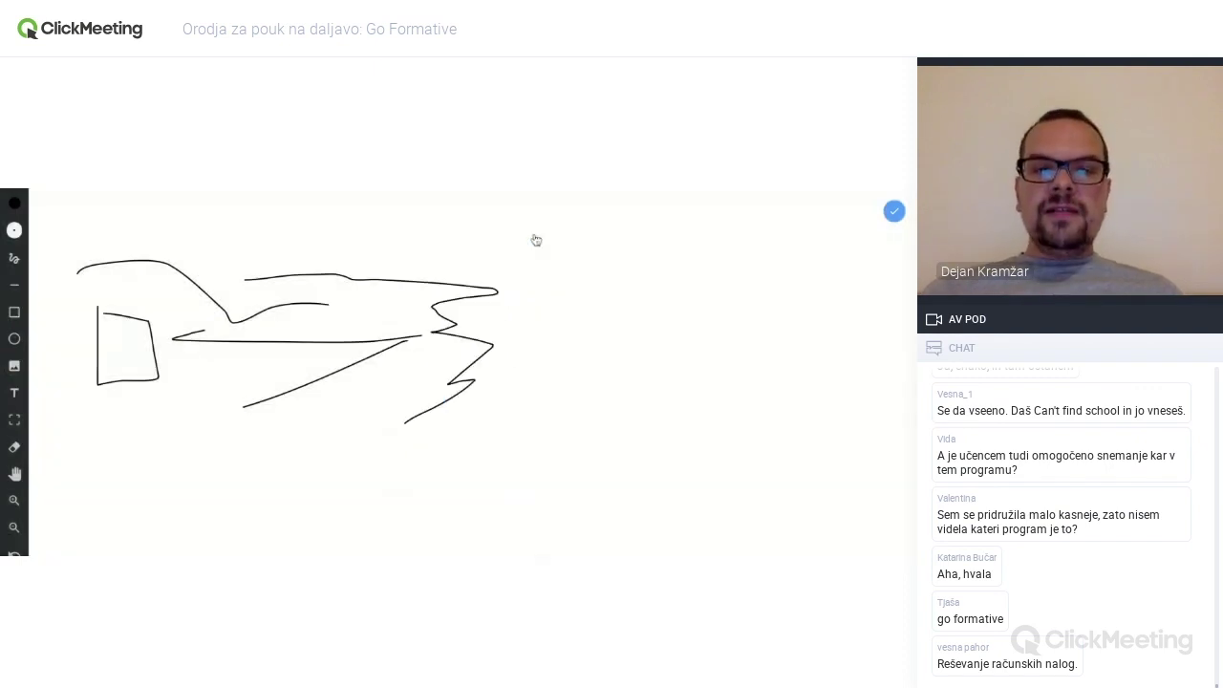
{"action": "left_click", "coordinate": [895, 213]}
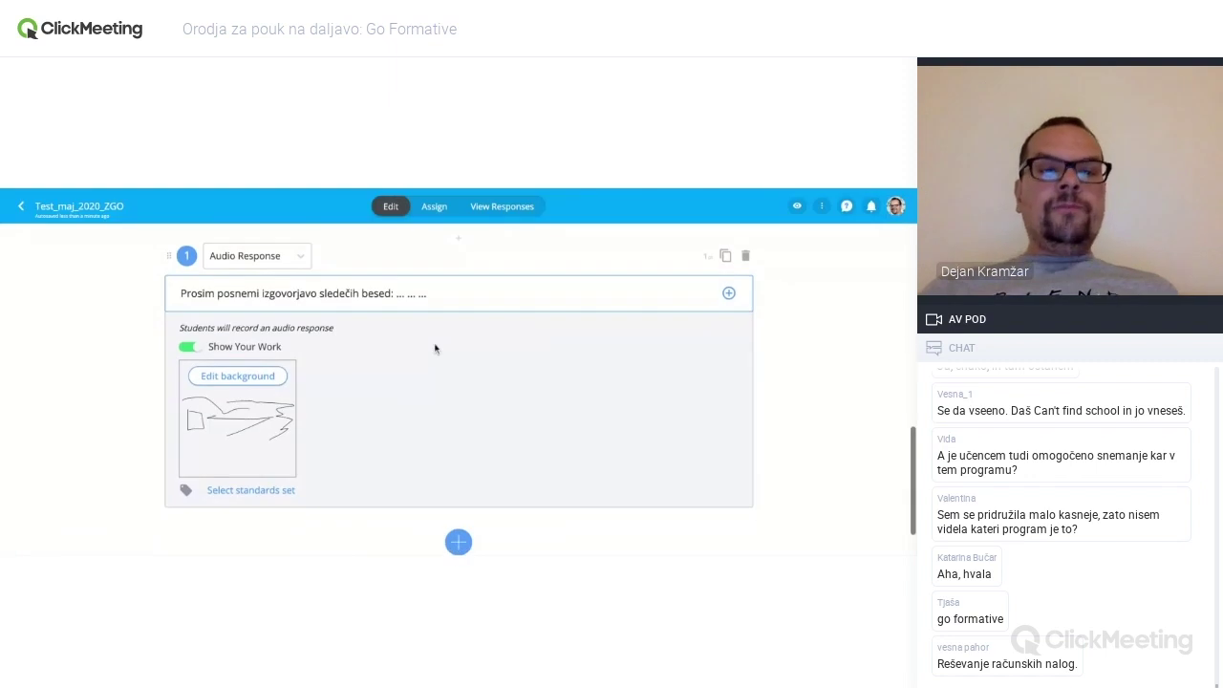
- Switch Show Your Work off and change the audio question's value from 1 pt to 3
{"action": "left_click", "coordinate": [196, 349]}
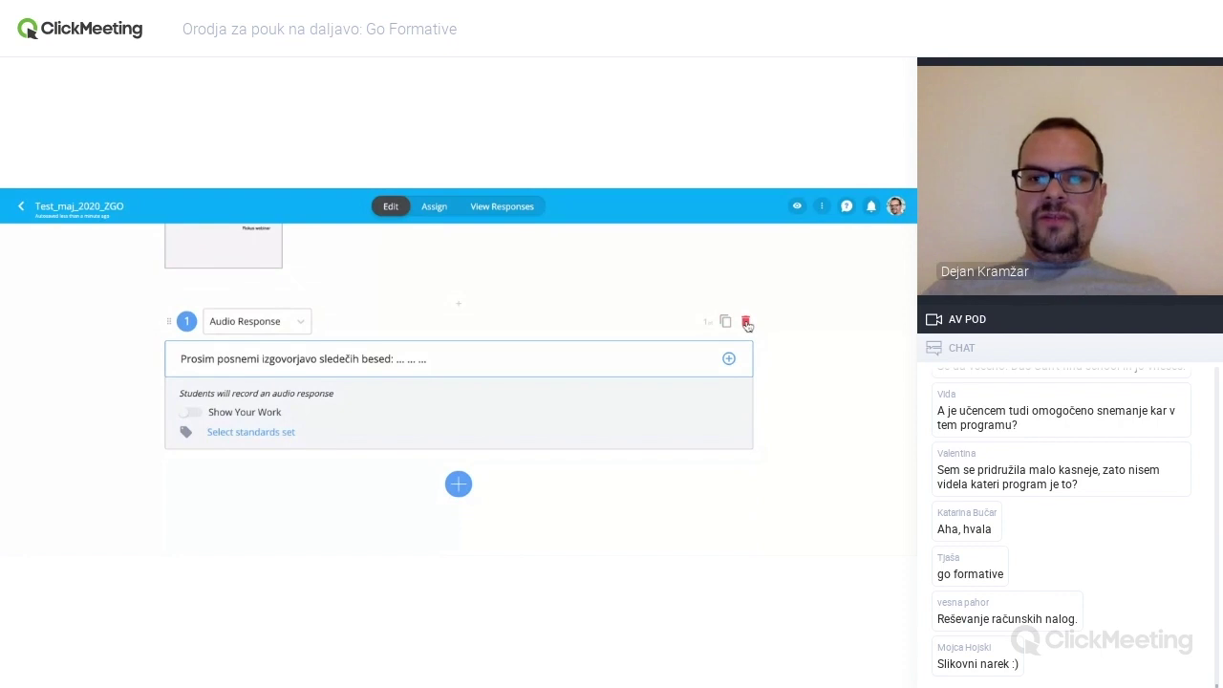
{"action": "key", "text": "super+plus"}
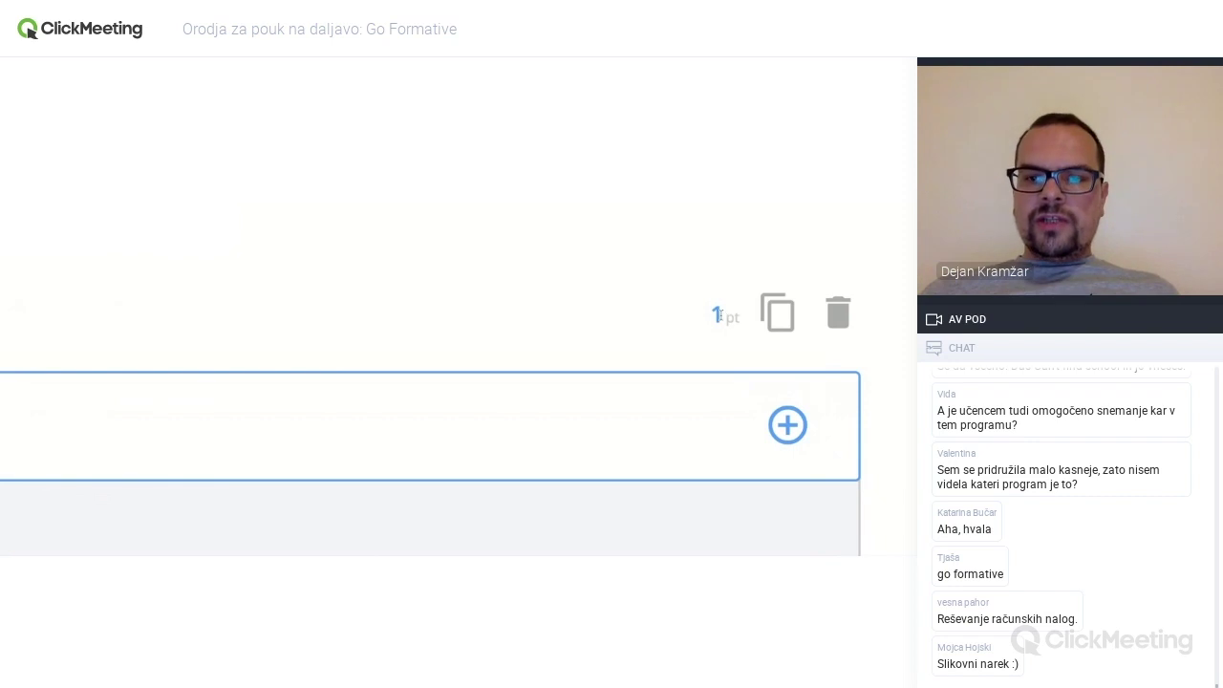
{"action": "left_click", "coordinate": [718, 315]}
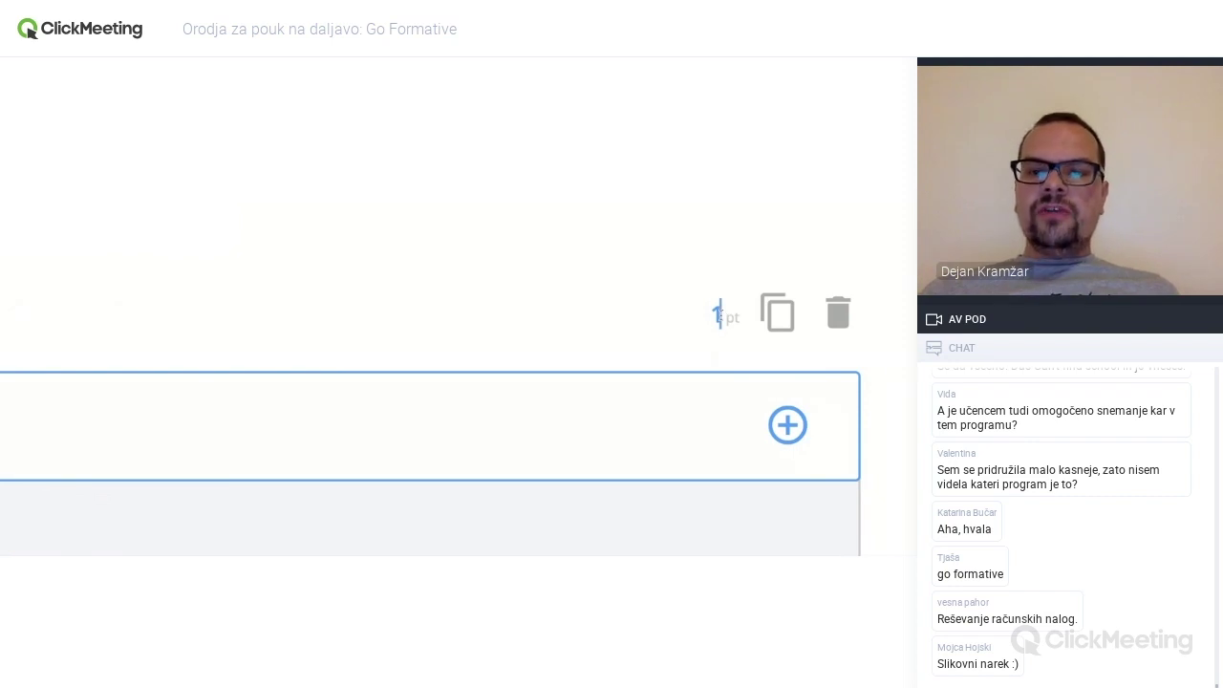
{"action": "double_click", "coordinate": [717, 315]}
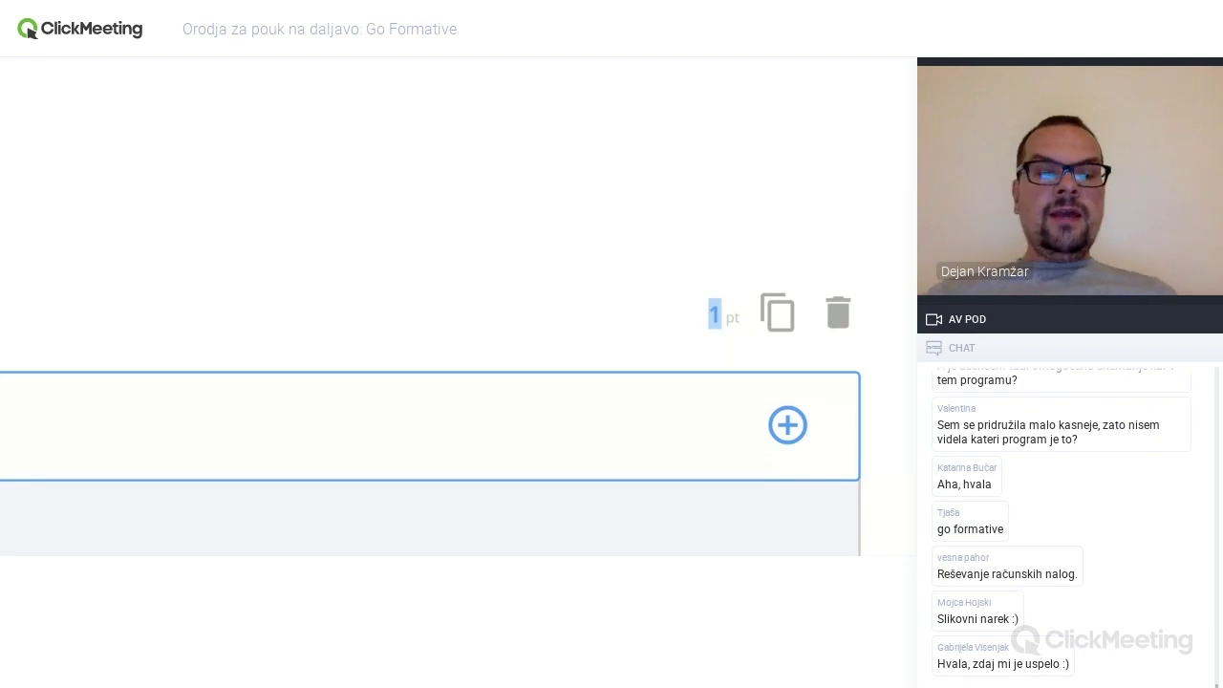
{"action": "type", "text": "3"}
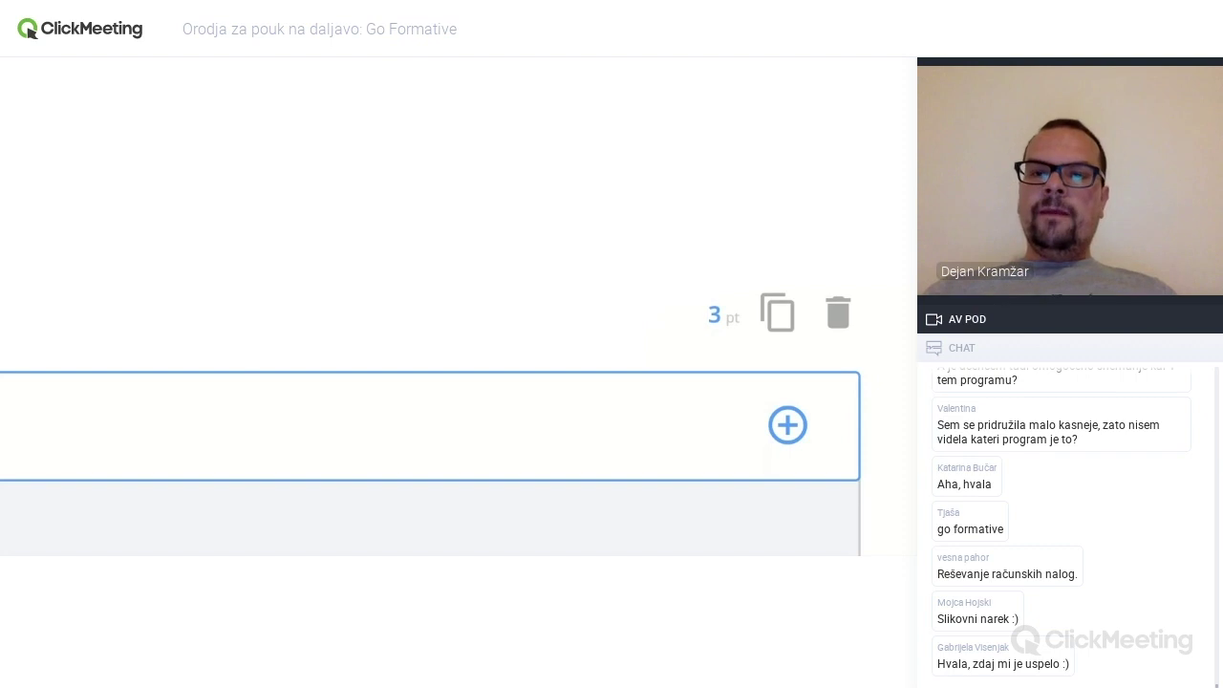
{"action": "left_click", "coordinate": [90, 268]}
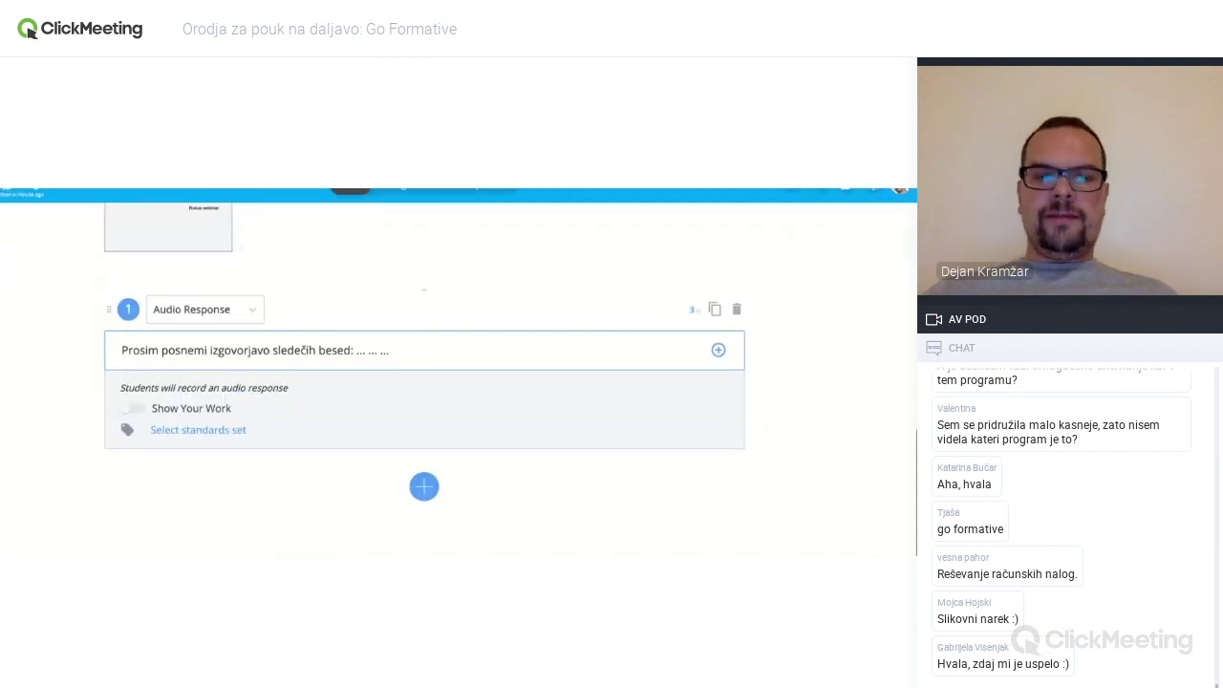
- Insert an emoji at the end of the audio question's prompt
{"action": "left_click", "coordinate": [432, 491]}
{"action": "scroll", "coordinate": [432, 494], "scroll_direction": "down", "scroll_amount": 3}
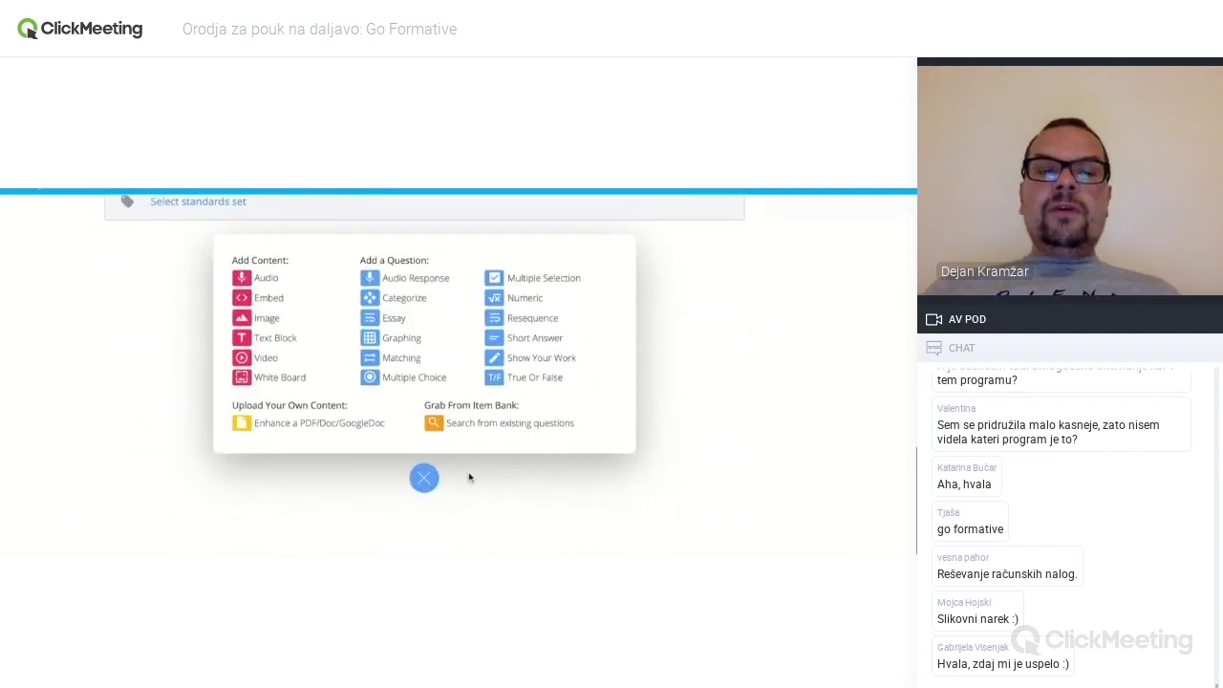
{"action": "left_click", "coordinate": [426, 481]}
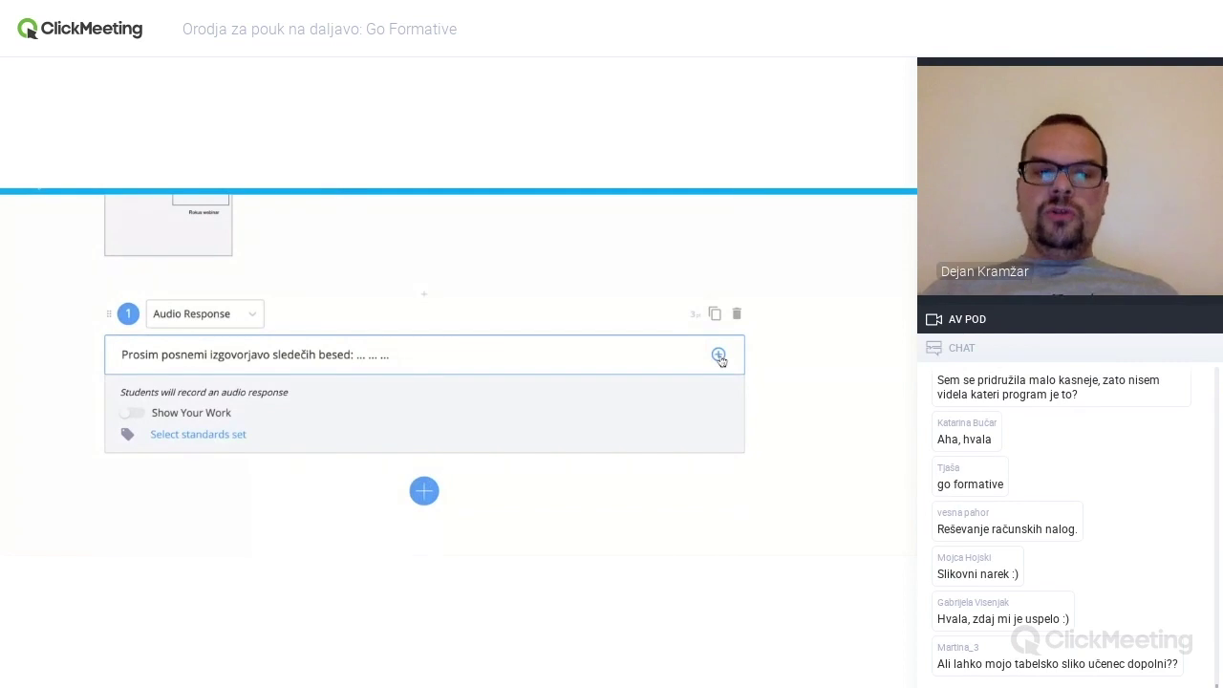
{"action": "left_click", "coordinate": [718, 354]}
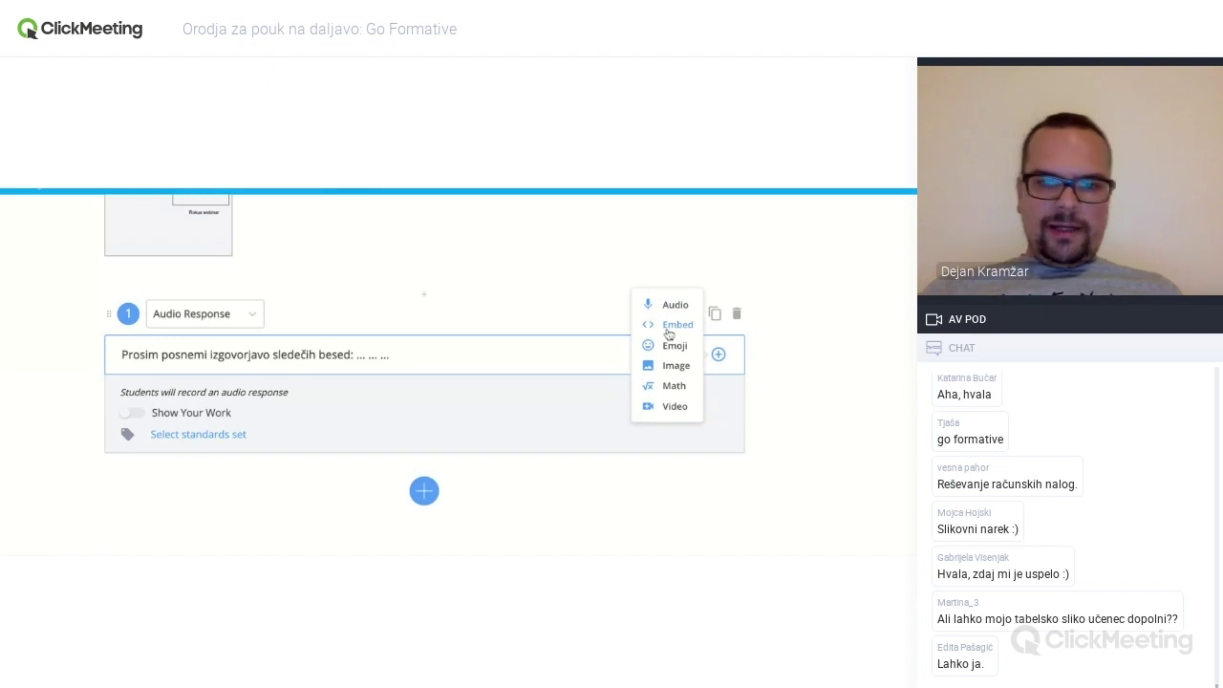
{"action": "left_click", "coordinate": [672, 345]}
{"action": "scroll", "coordinate": [601, 425], "scroll_direction": "down", "scroll_amount": 1}
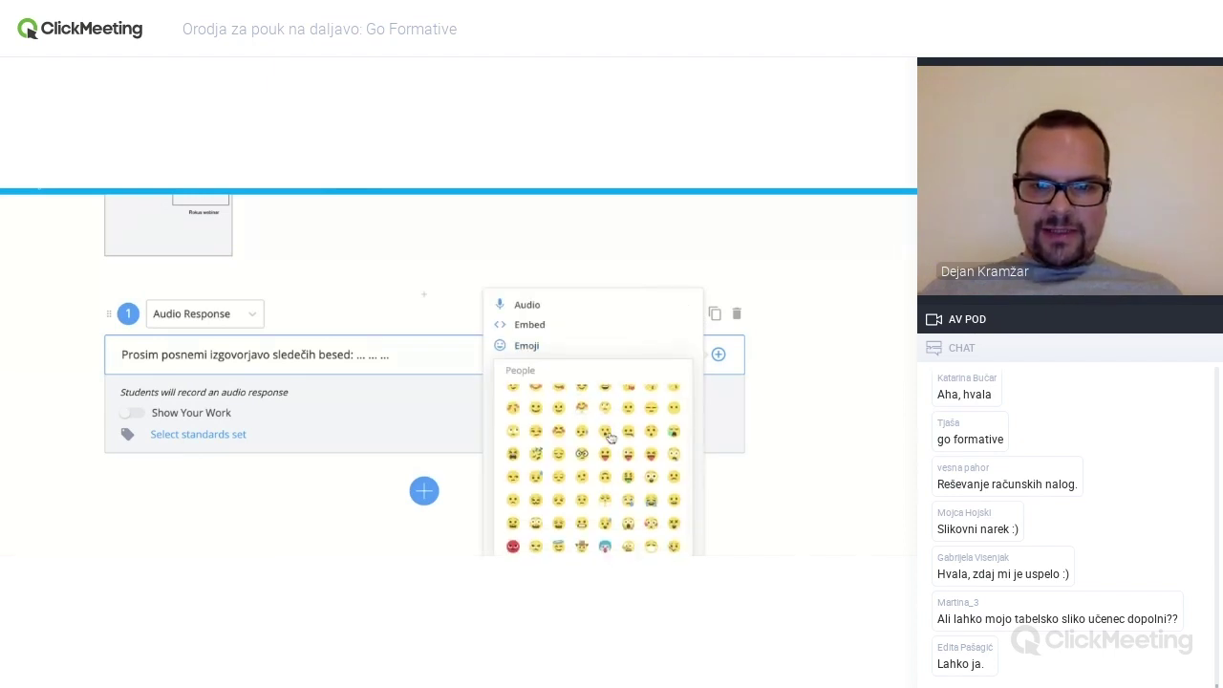
{"action": "scroll", "coordinate": [610, 435], "scroll_direction": "down", "scroll_amount": 3}
{"action": "scroll", "coordinate": [609, 435], "scroll_direction": "down", "scroll_amount": 4}
{"action": "left_click", "coordinate": [582, 418]}
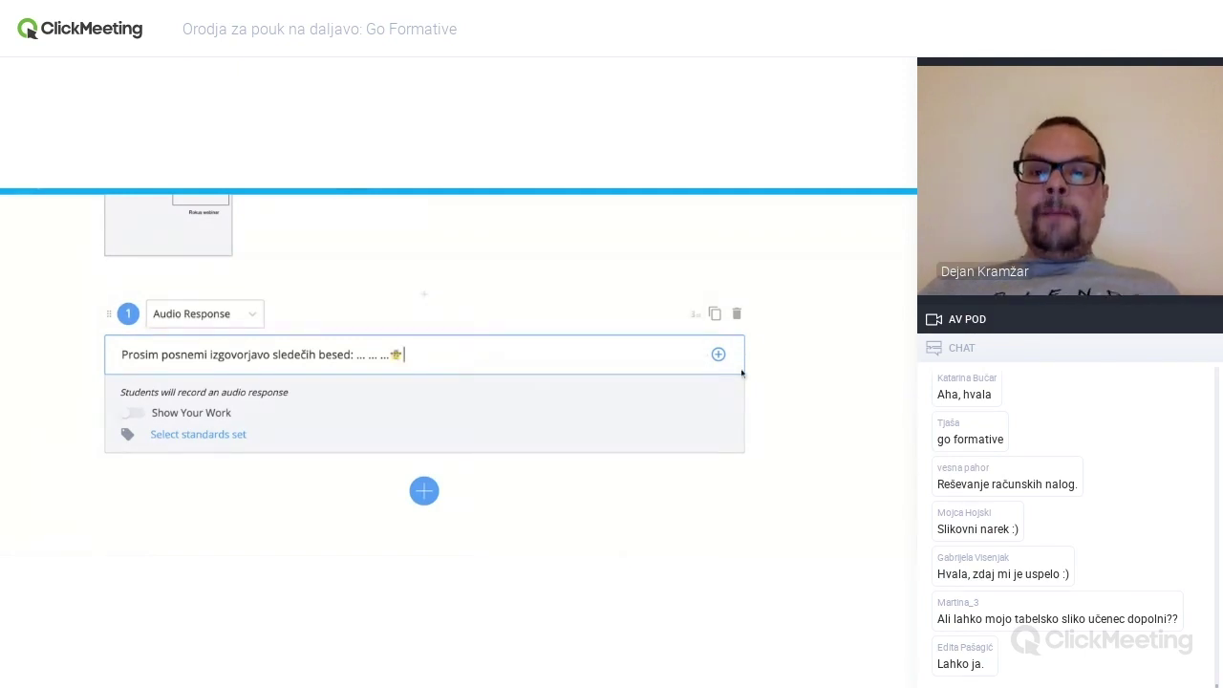
- Add the math equation x² + 1/5x + √56 = 0 beneath the prompt text
{"action": "mouse_move", "coordinate": [719, 355]}
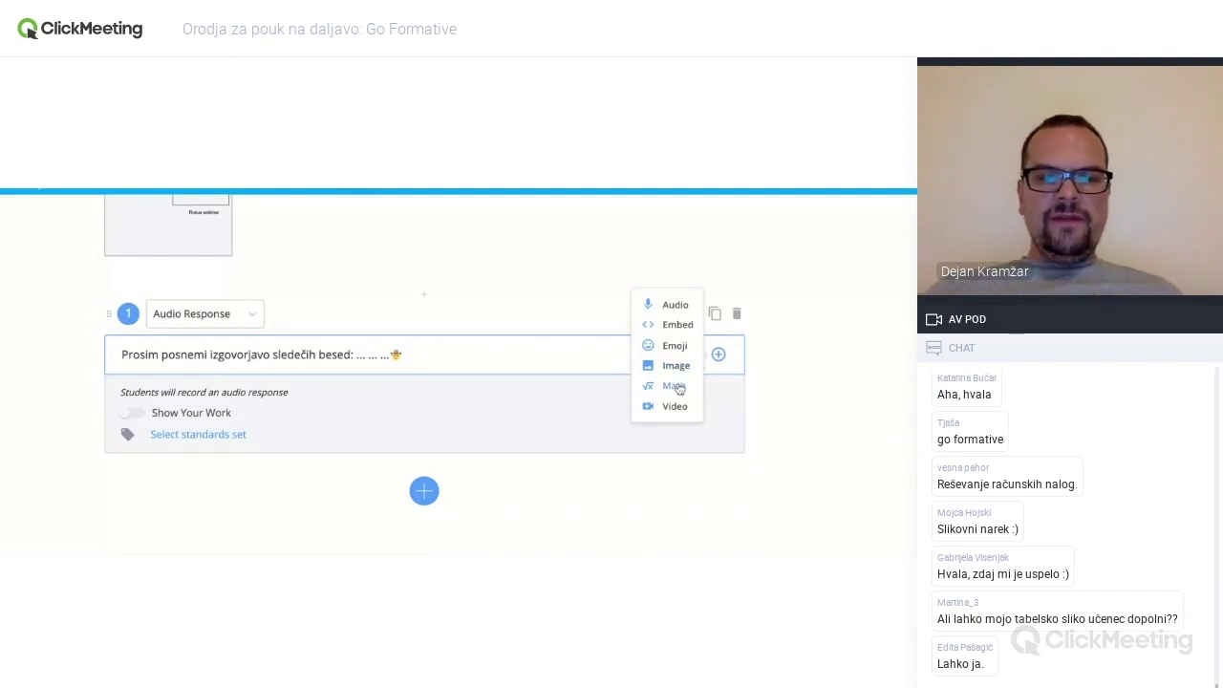
{"action": "left_click", "coordinate": [675, 386]}
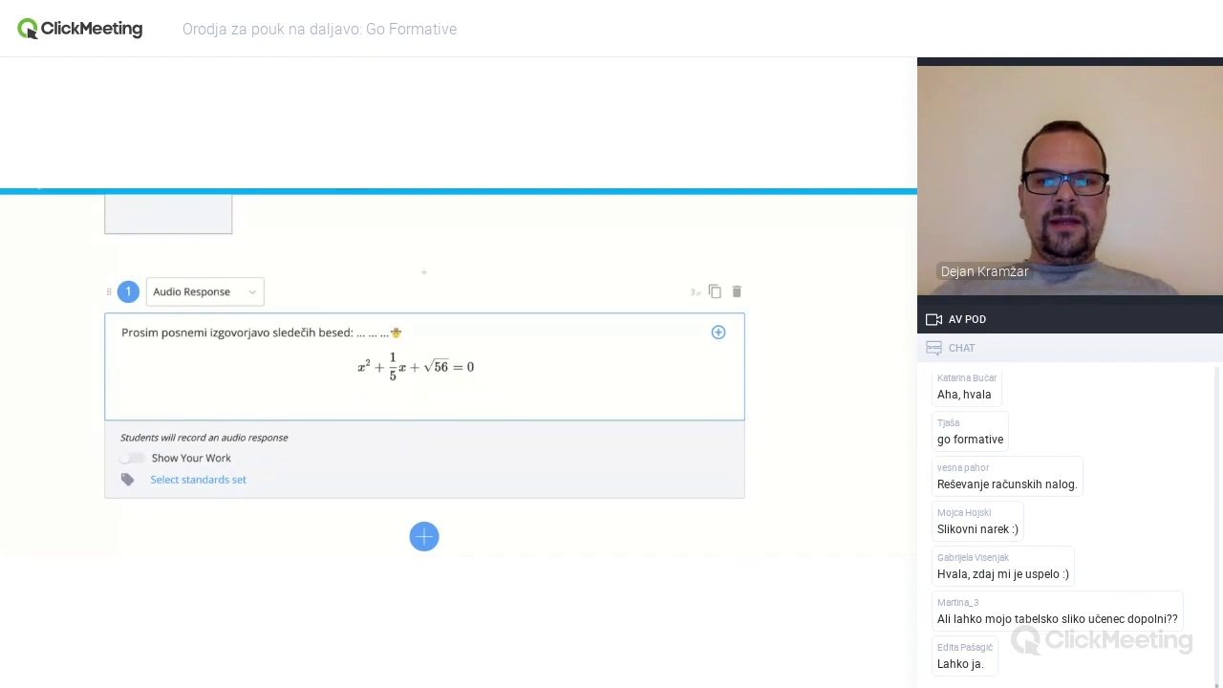
{"action": "left_click", "coordinate": [718, 332]}
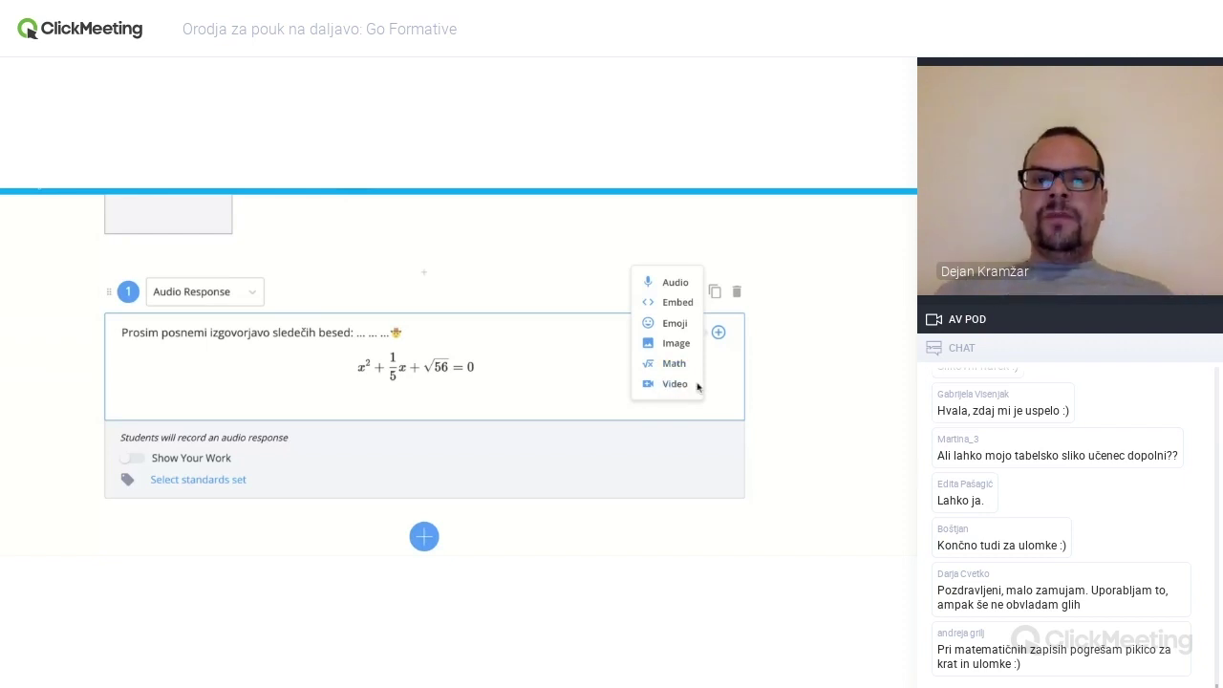
- Add a new Categorize question below the audio question
{"action": "left_click", "coordinate": [739, 386]}
{"action": "scroll", "coordinate": [792, 370], "scroll_direction": "down", "scroll_amount": 1}
{"action": "left_click", "coordinate": [424, 478]}
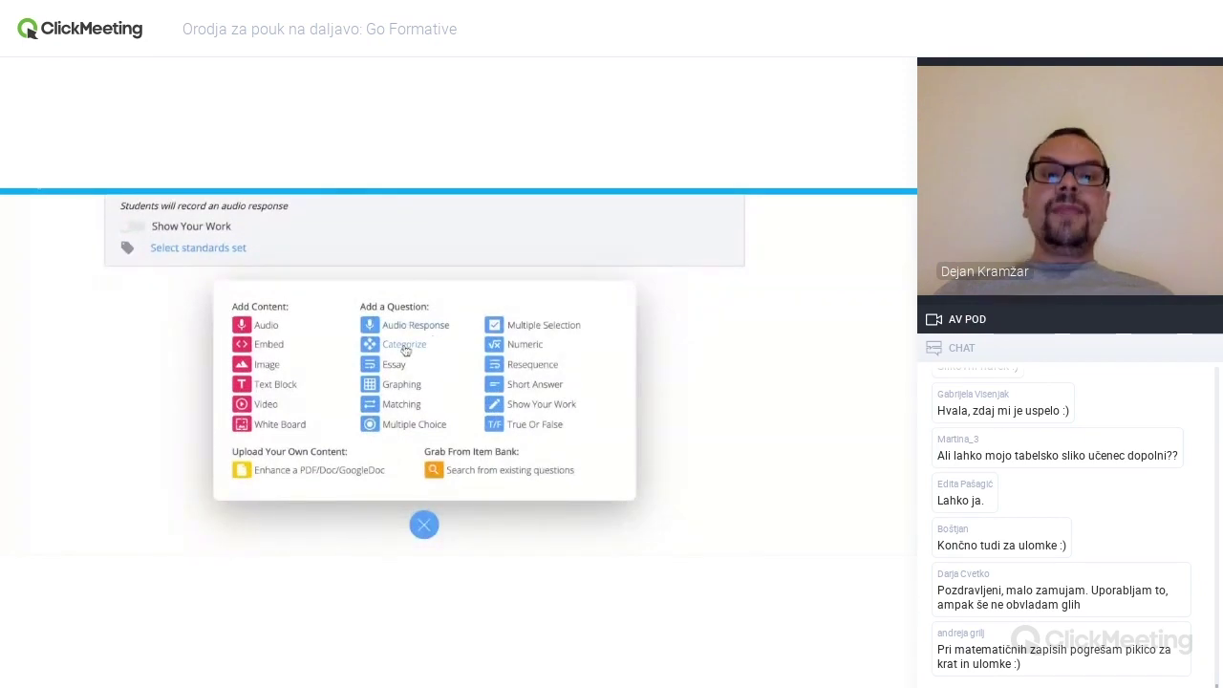
{"action": "left_click", "coordinate": [405, 346]}
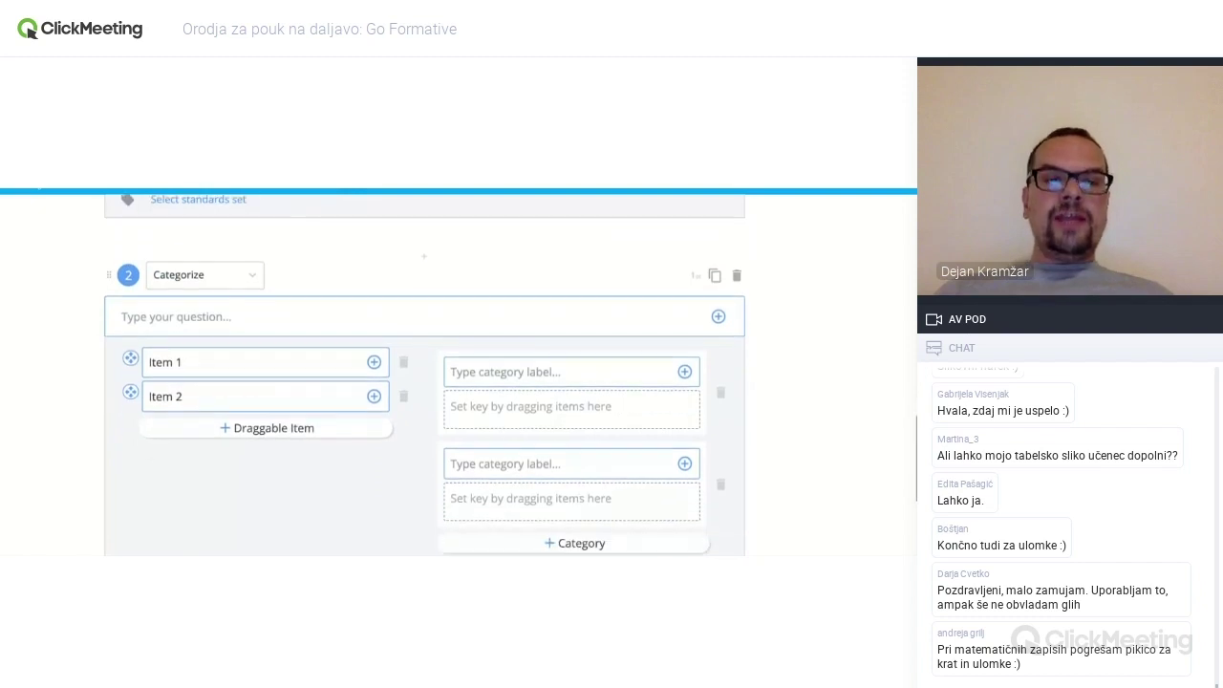
- Label the categories A and B and add a third category C
{"action": "left_click", "coordinate": [214, 306]}
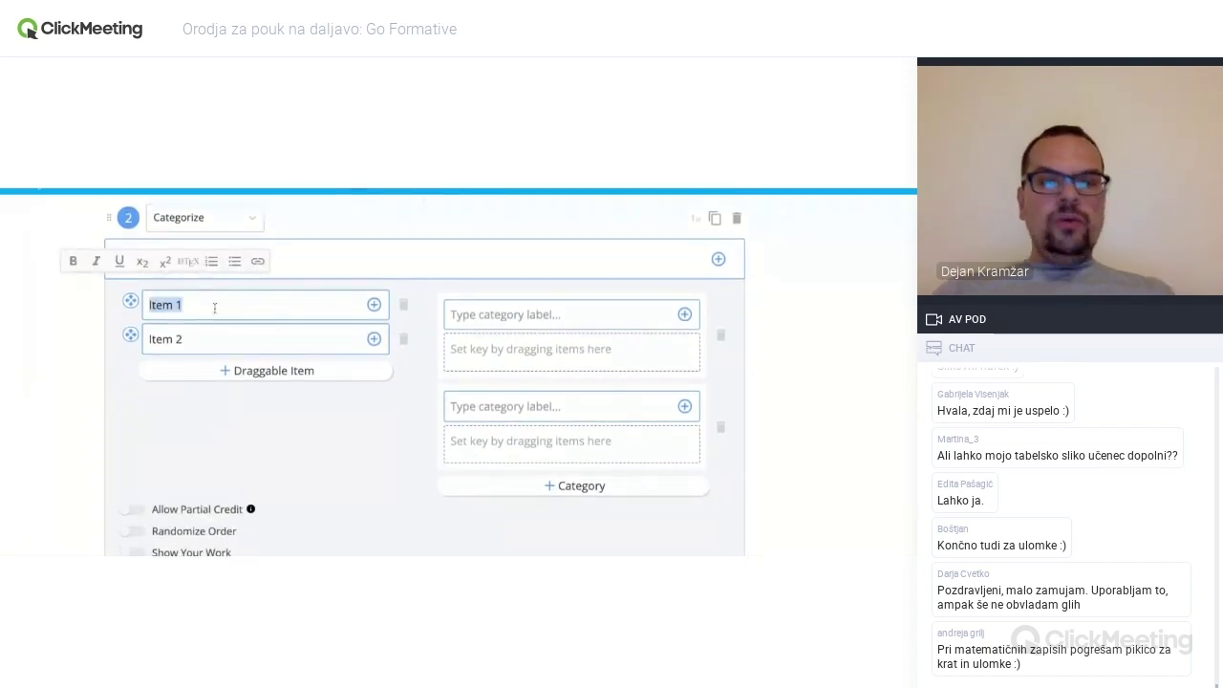
{"action": "left_click", "coordinate": [461, 314]}
{"action": "type", "text": "A"}
{"action": "left_click", "coordinate": [480, 401]}
{"action": "type", "text": "B"}
{"action": "left_click", "coordinate": [531, 485]}
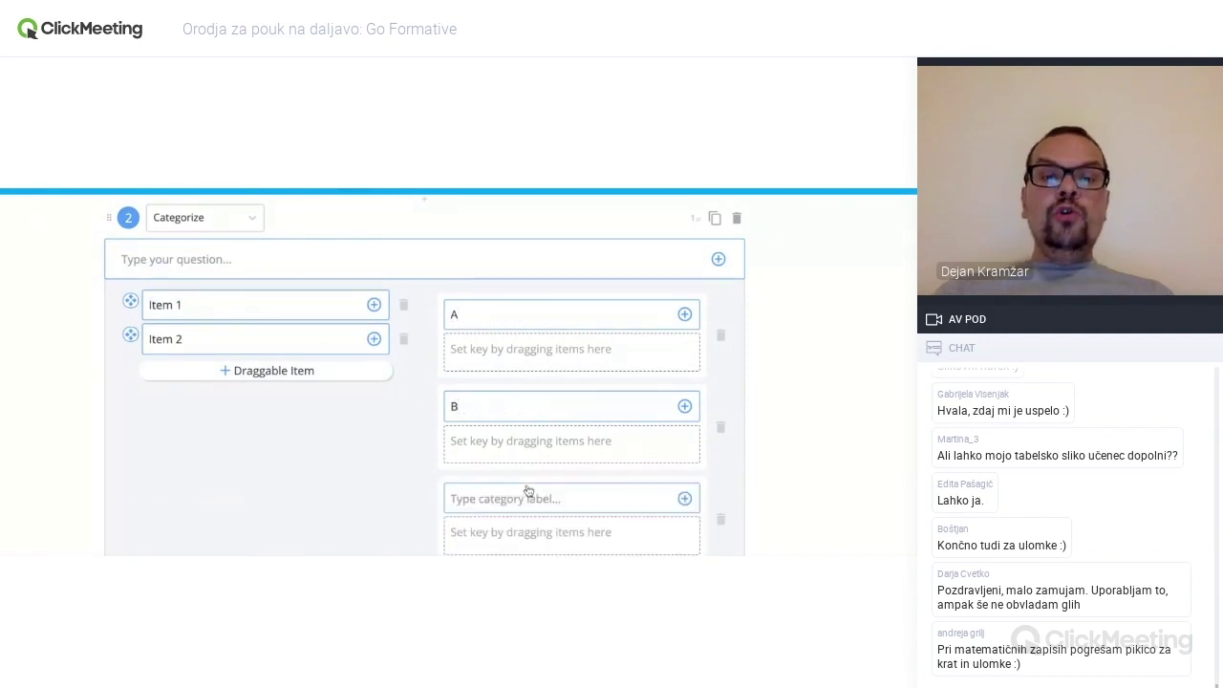
{"action": "left_click", "coordinate": [492, 414]}
{"action": "type", "text": "C"}
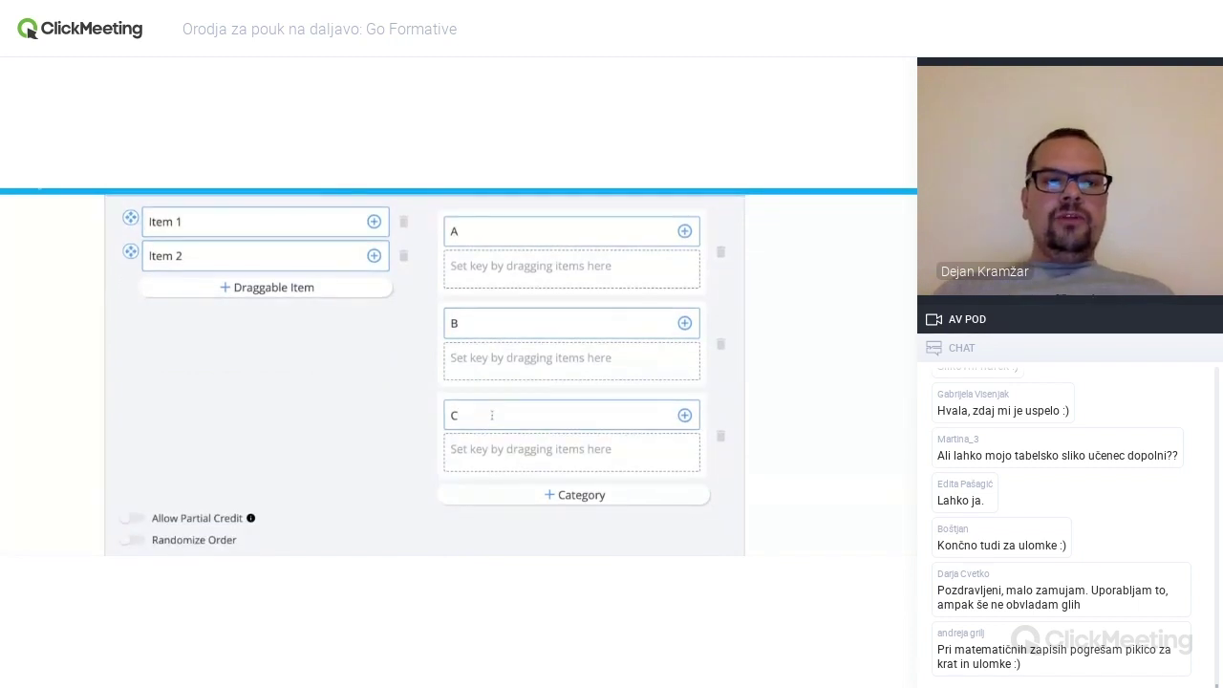
- Rename the draggable items to 1 and 2 and add items 3, 4 and 5
{"action": "scroll", "coordinate": [219, 411], "scroll_direction": "up", "scroll_amount": 1}
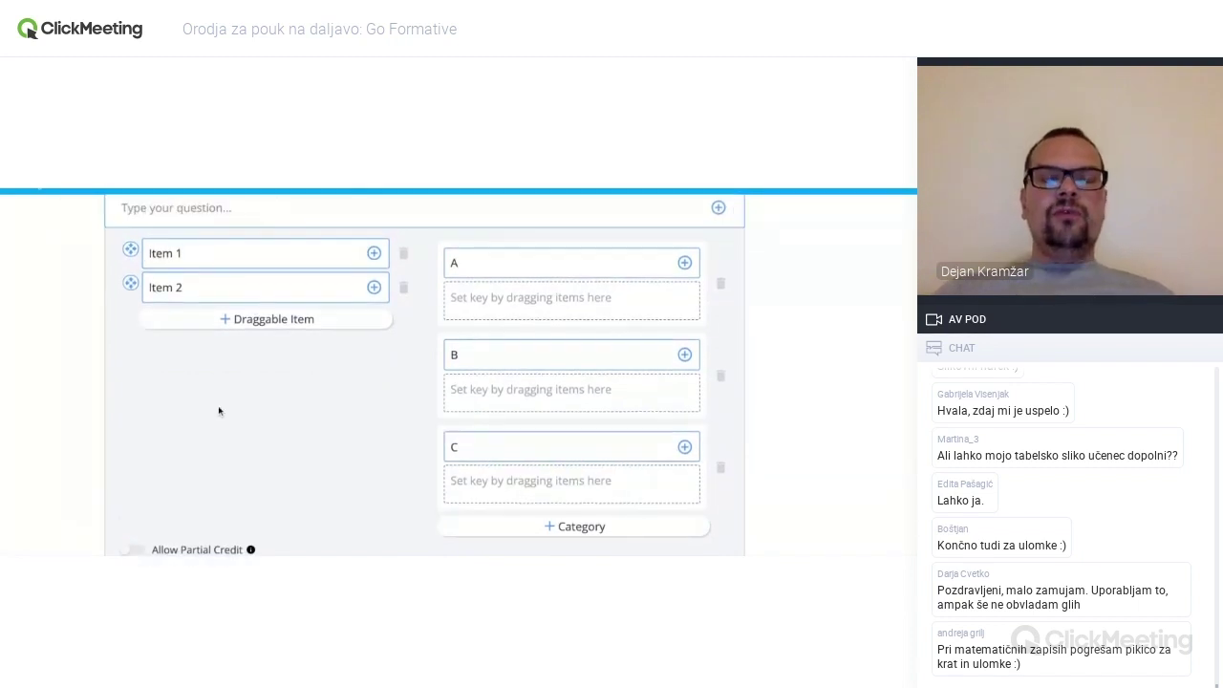
{"action": "left_click", "coordinate": [201, 253]}
{"action": "key", "text": "ctrl+a"}
{"action": "type", "text": "1"}
{"action": "key", "text": "Tab"}
{"action": "type", "text": "2"}
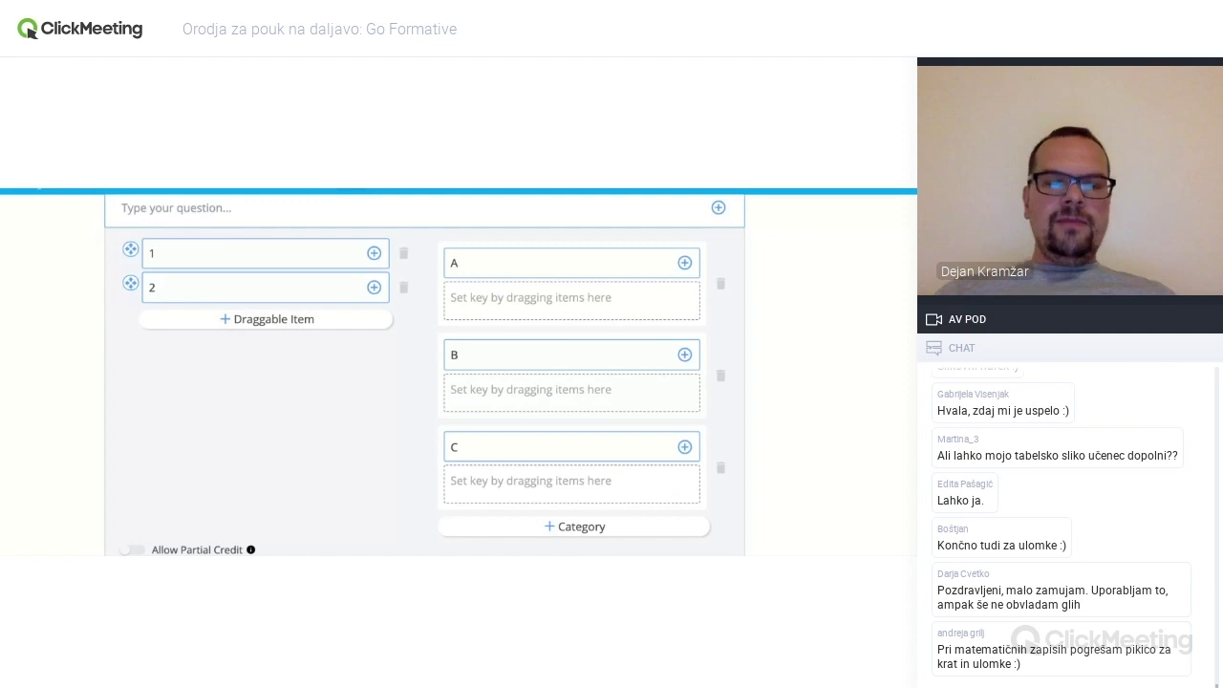
{"action": "left_click", "coordinate": [263, 319]}
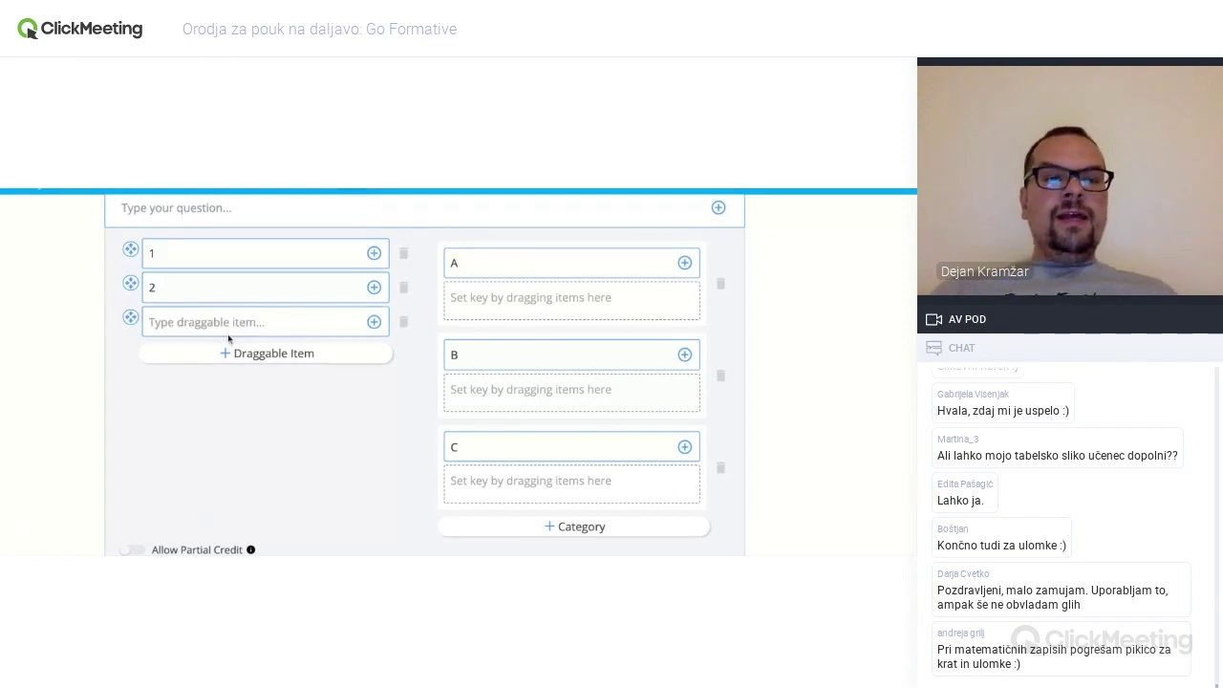
{"action": "type", "text": "3"}
{"action": "key", "text": "Return"}
{"action": "type", "text": "4"}
{"action": "key", "text": "Return"}
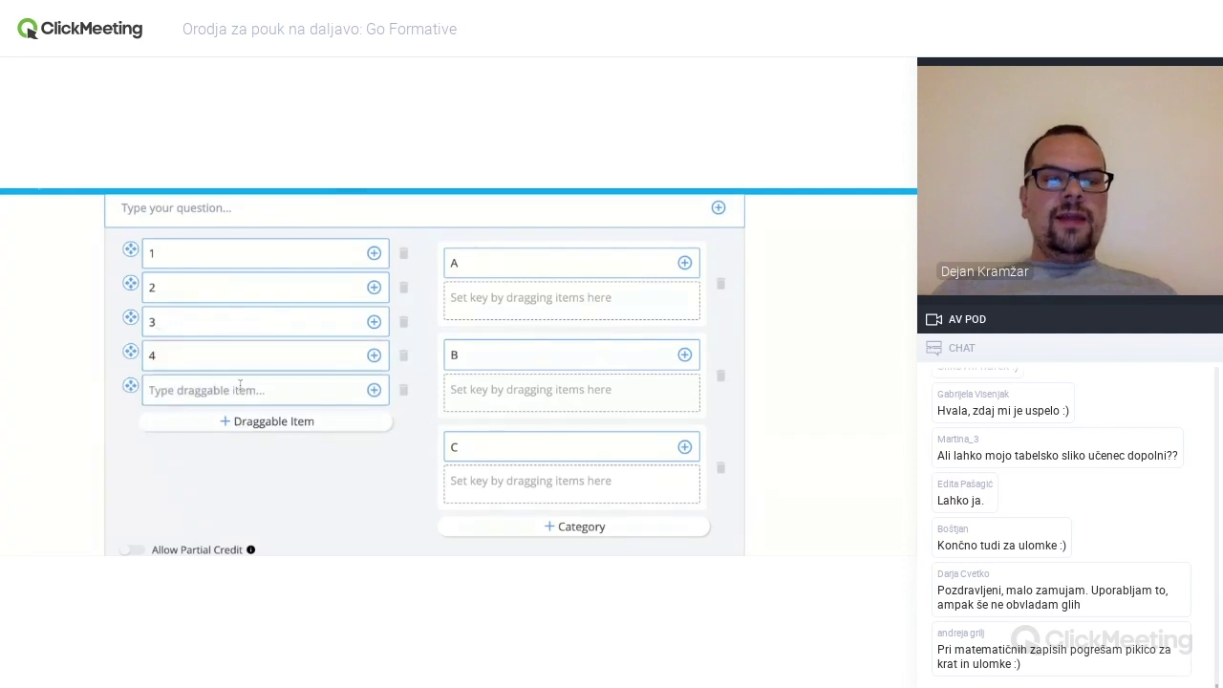
{"action": "type", "text": "5"}
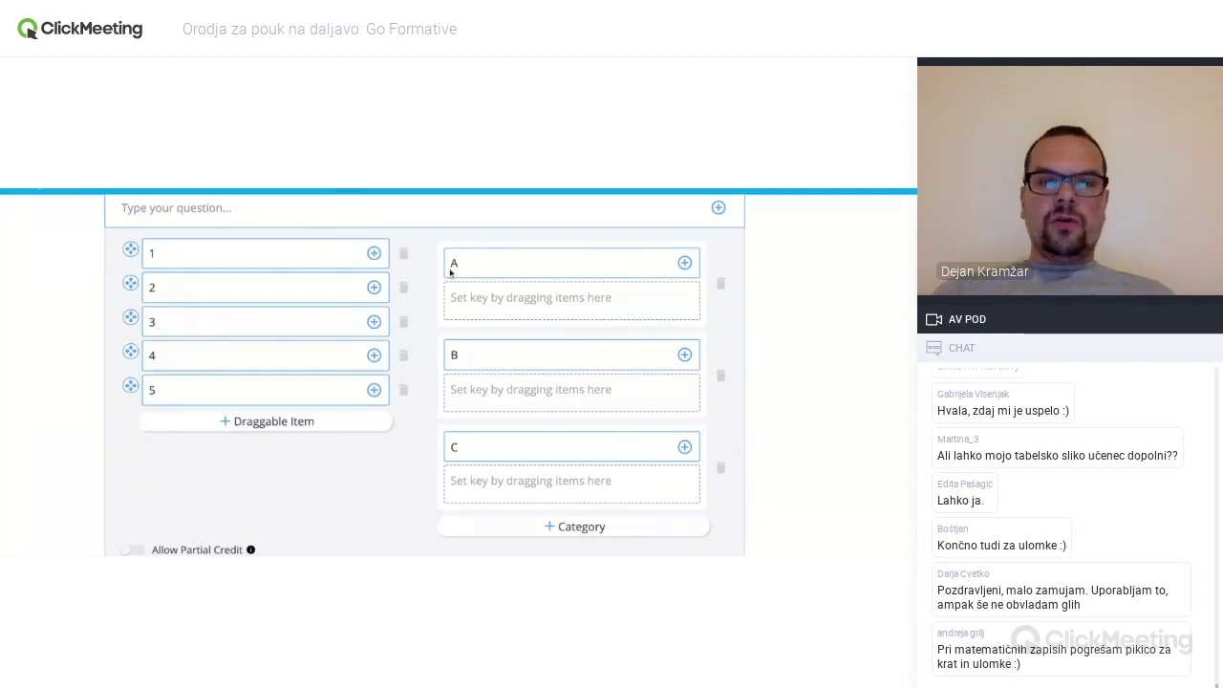
{"action": "left_click", "coordinate": [313, 250]}
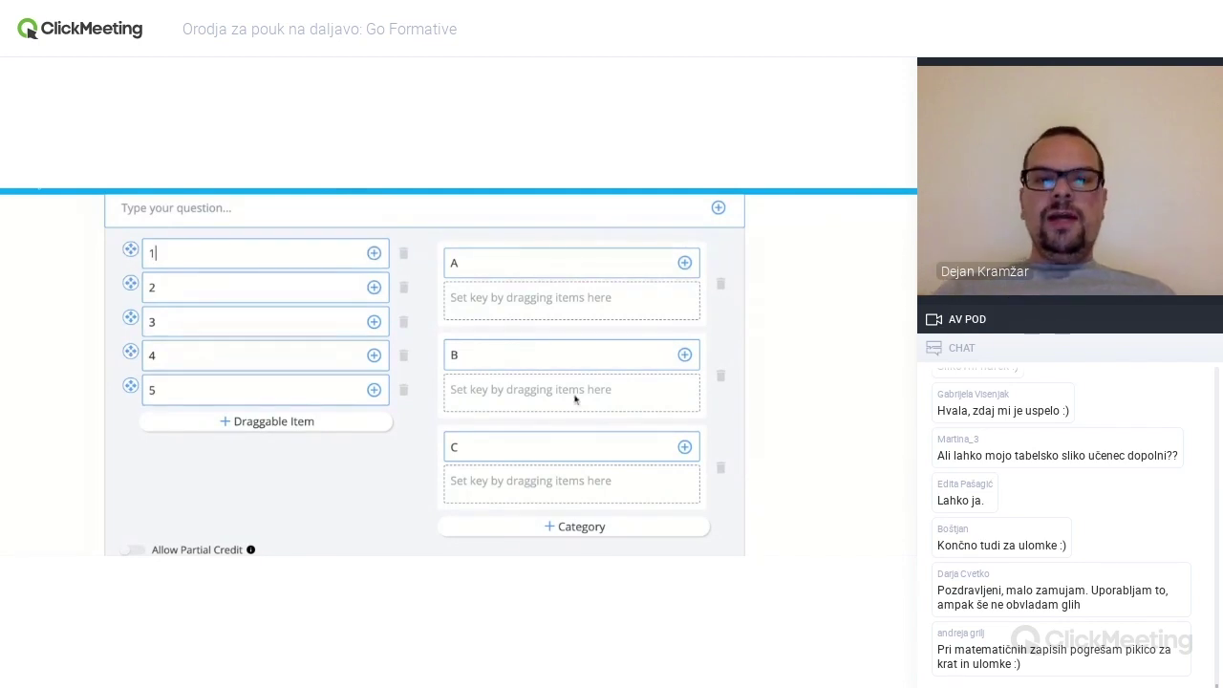
- Turn on Allow Partial Credit and Randomize Order for the categorize question
{"action": "scroll", "coordinate": [575, 399], "scroll_direction": "down", "scroll_amount": 1}
{"action": "scroll", "coordinate": [574, 399], "scroll_direction": "up", "scroll_amount": 2}
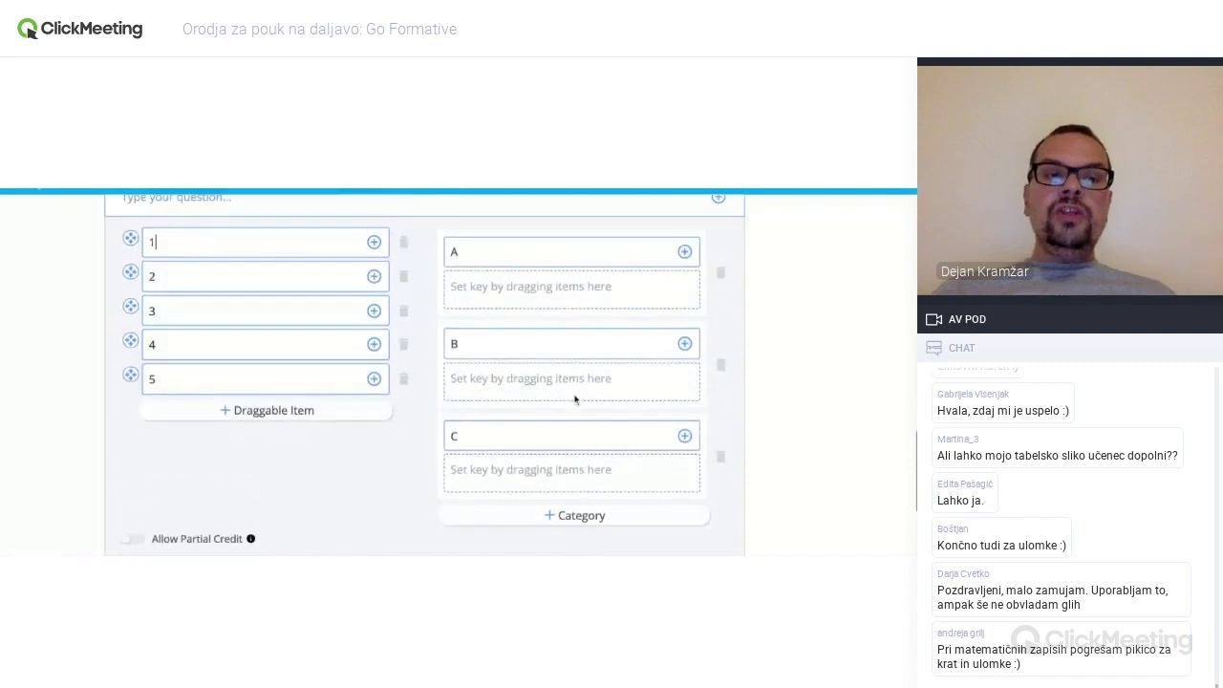
{"action": "scroll", "coordinate": [546, 416], "scroll_direction": "up", "scroll_amount": 1}
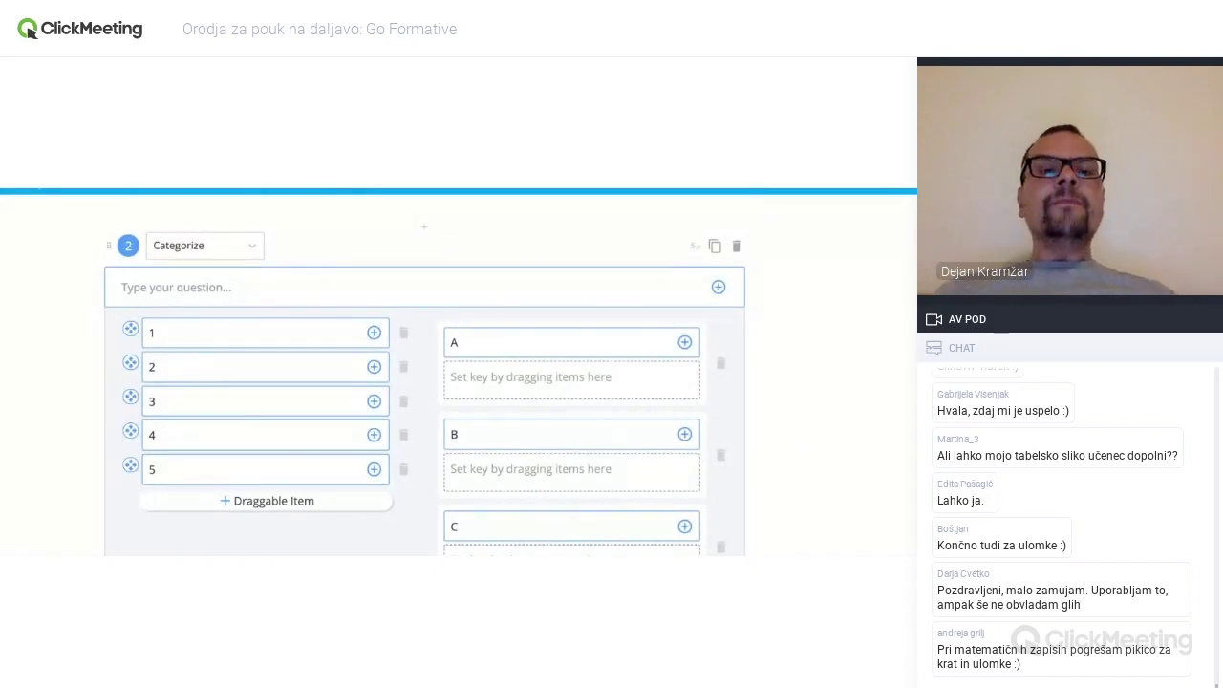
{"action": "scroll", "coordinate": [407, 308], "scroll_direction": "down", "scroll_amount": 1}
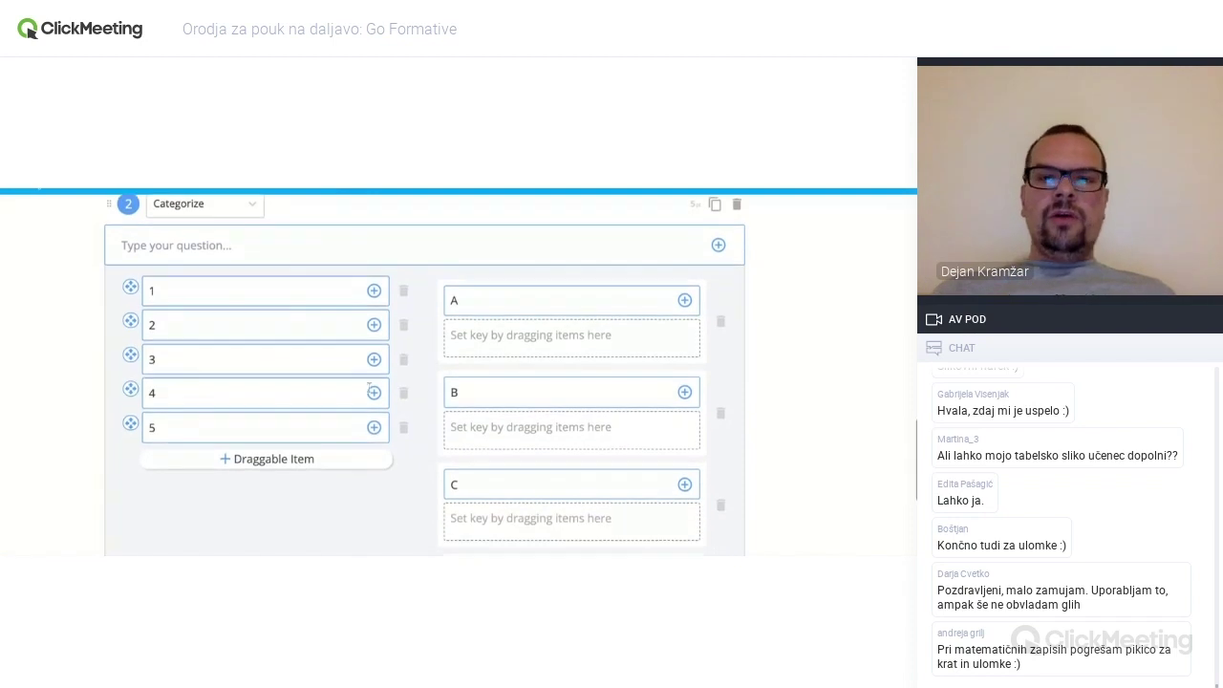
{"action": "scroll", "coordinate": [481, 353], "scroll_direction": "down", "scroll_amount": 5}
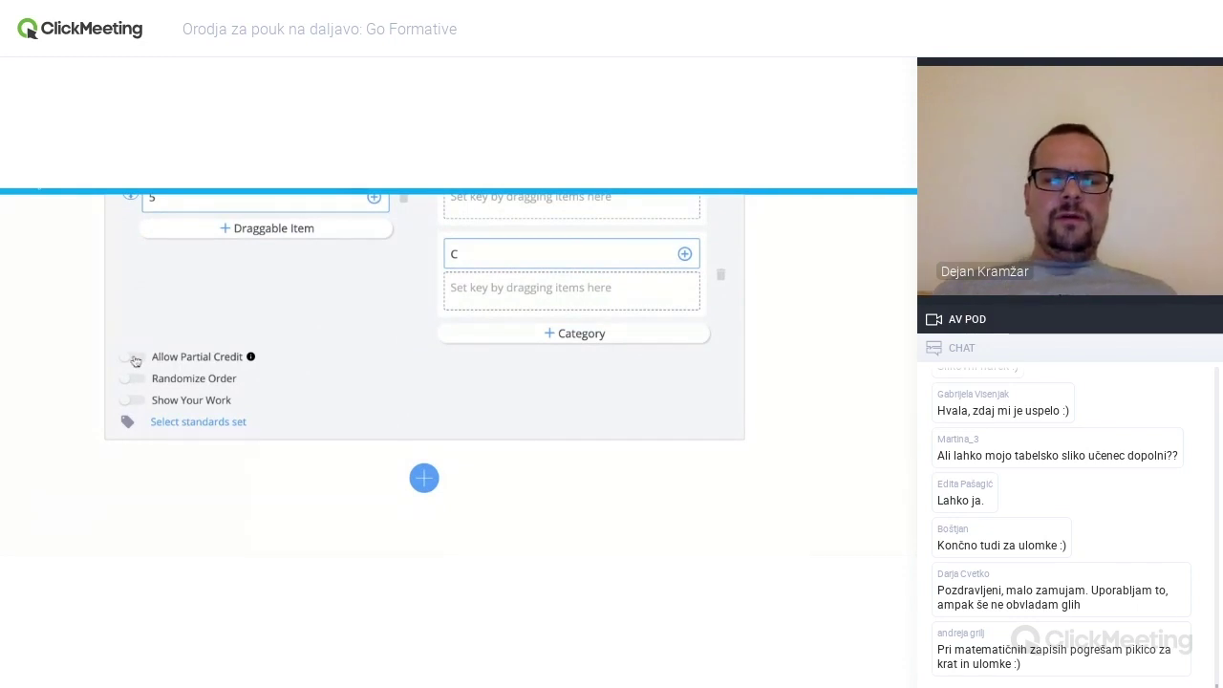
{"action": "left_click", "coordinate": [134, 358]}
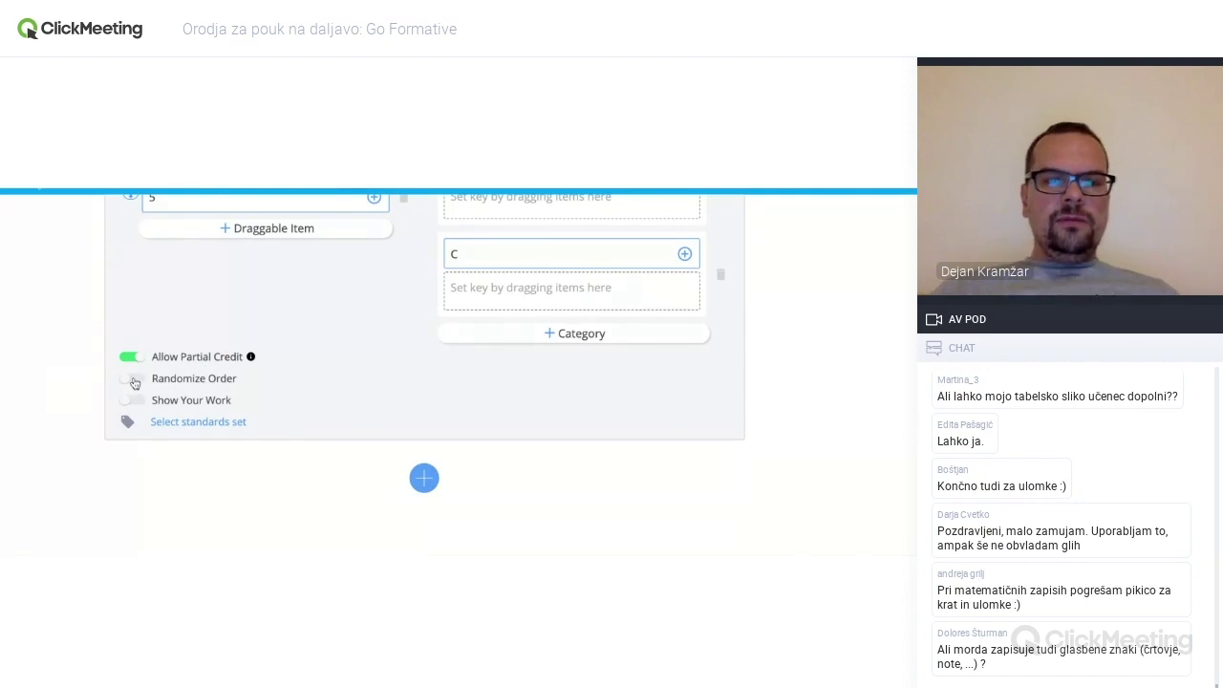
{"action": "left_click", "coordinate": [133, 380]}
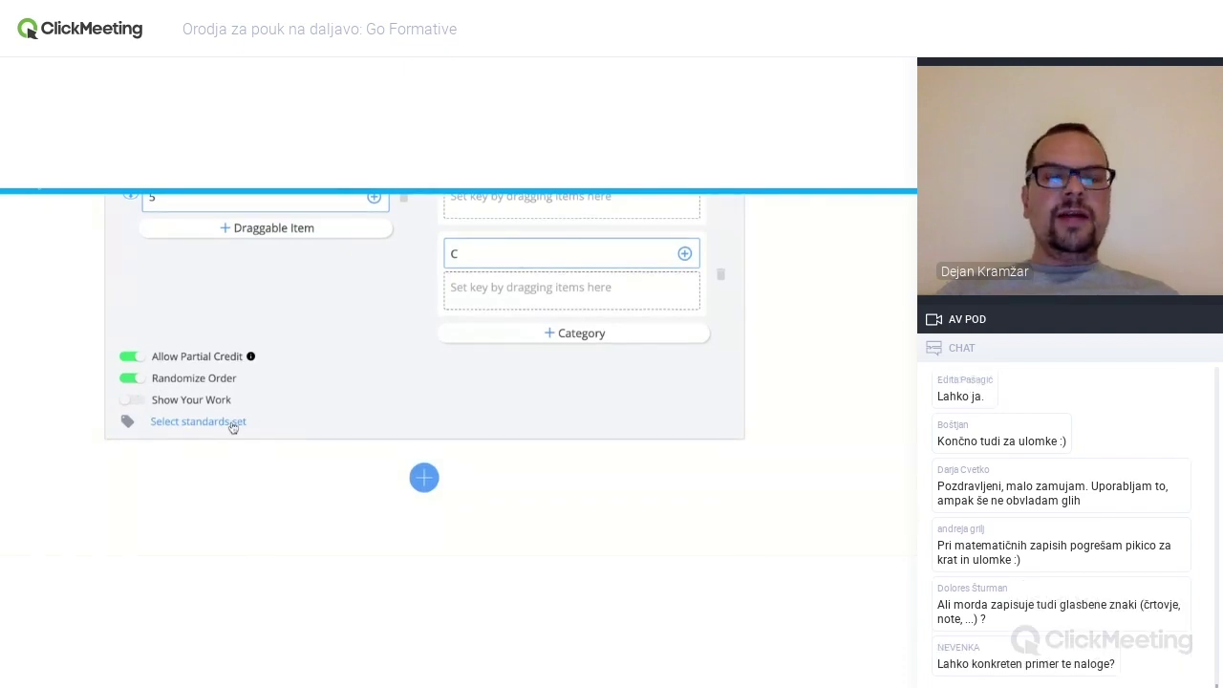
{"action": "left_click", "coordinate": [233, 425]}
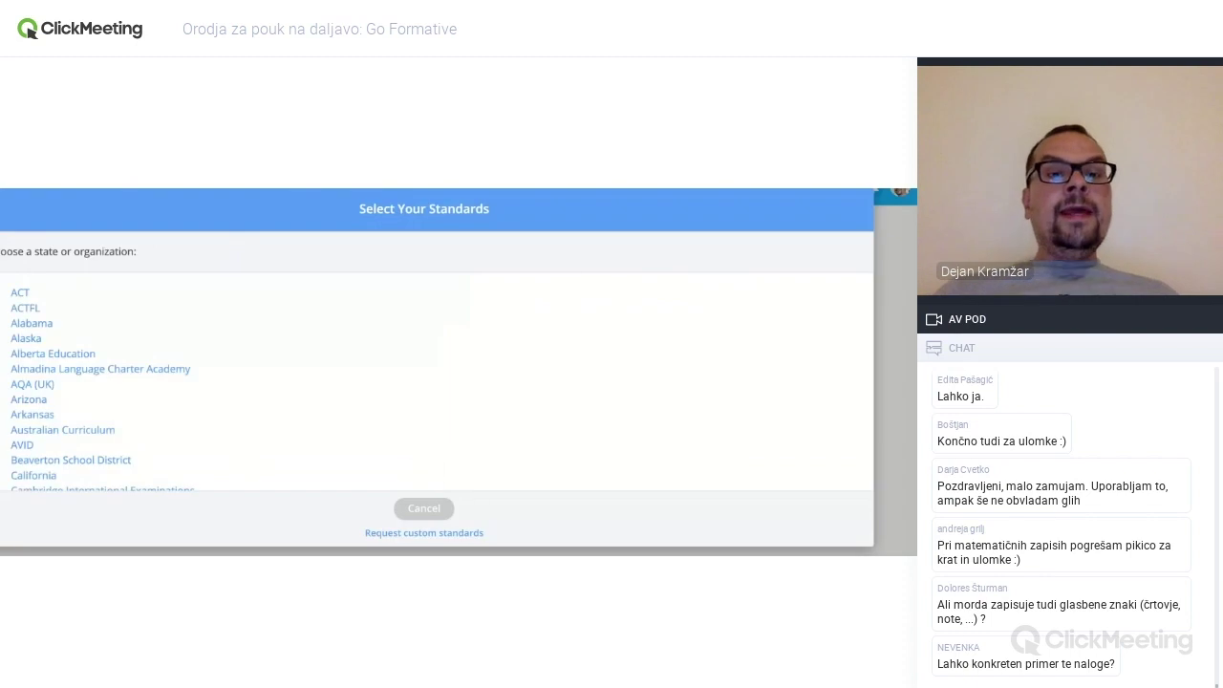
{"action": "scroll", "coordinate": [246, 359], "scroll_direction": "down", "scroll_amount": 5}
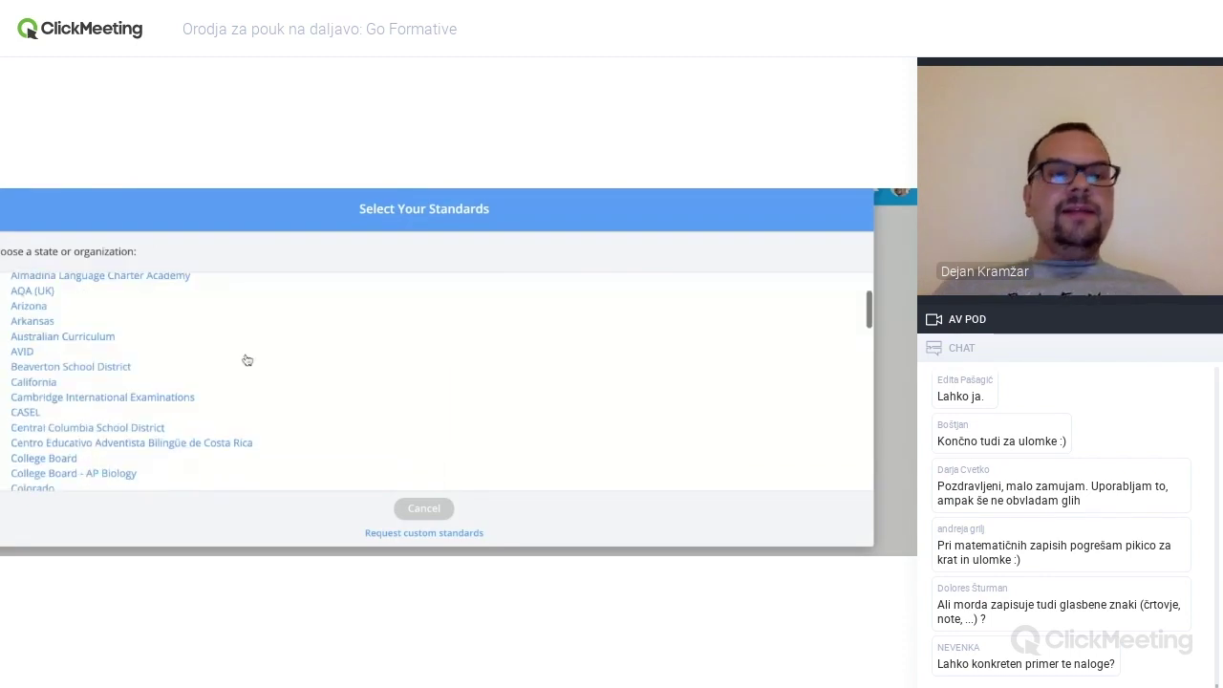
{"action": "scroll", "coordinate": [246, 359], "scroll_direction": "down", "scroll_amount": 10}
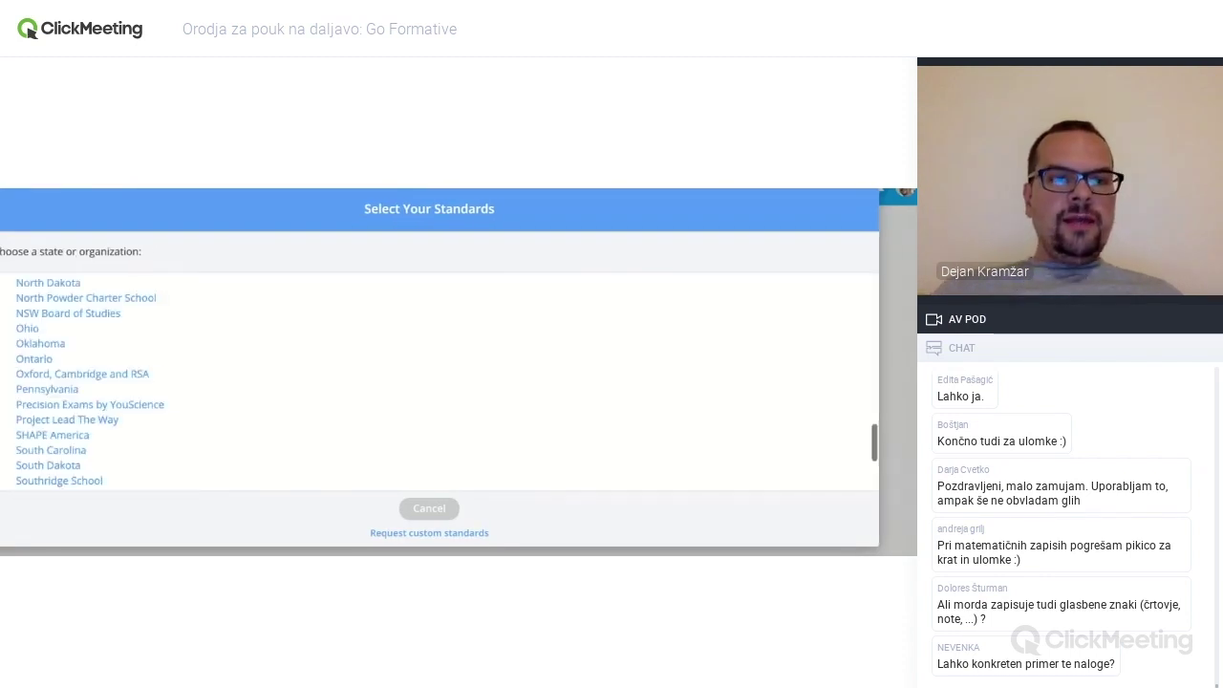
{"action": "scroll", "coordinate": [287, 382], "scroll_direction": "down", "scroll_amount": 5}
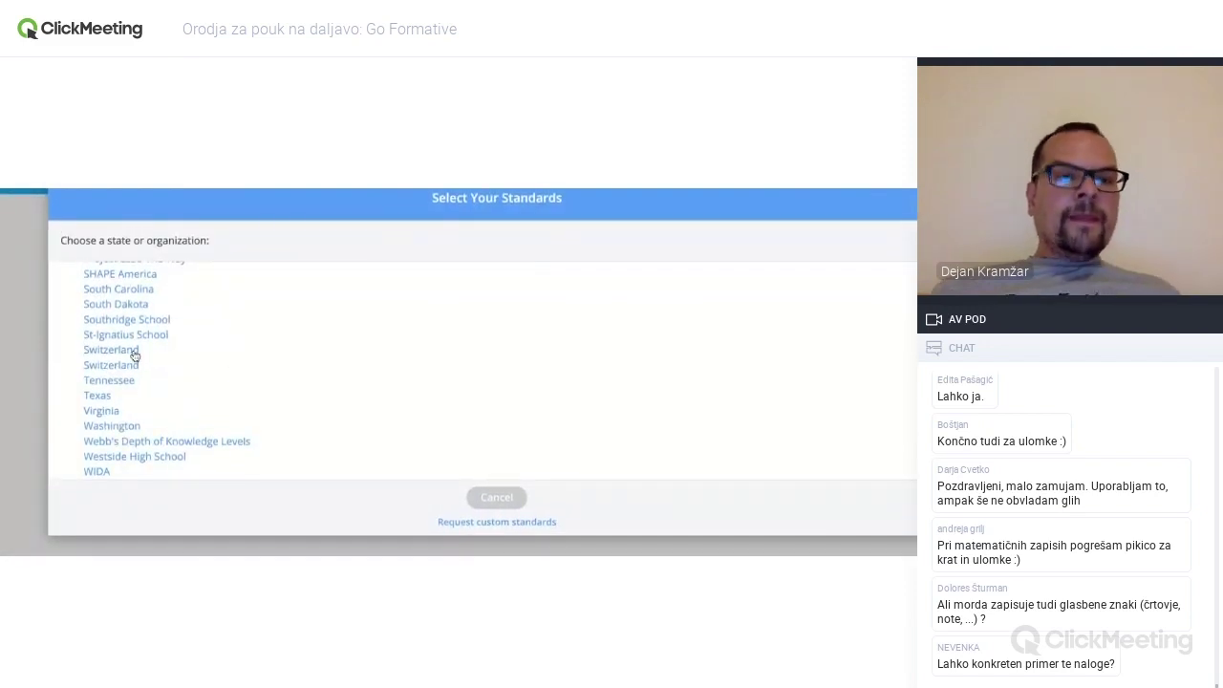
{"action": "scroll", "coordinate": [269, 399], "scroll_direction": "up", "scroll_amount": 8}
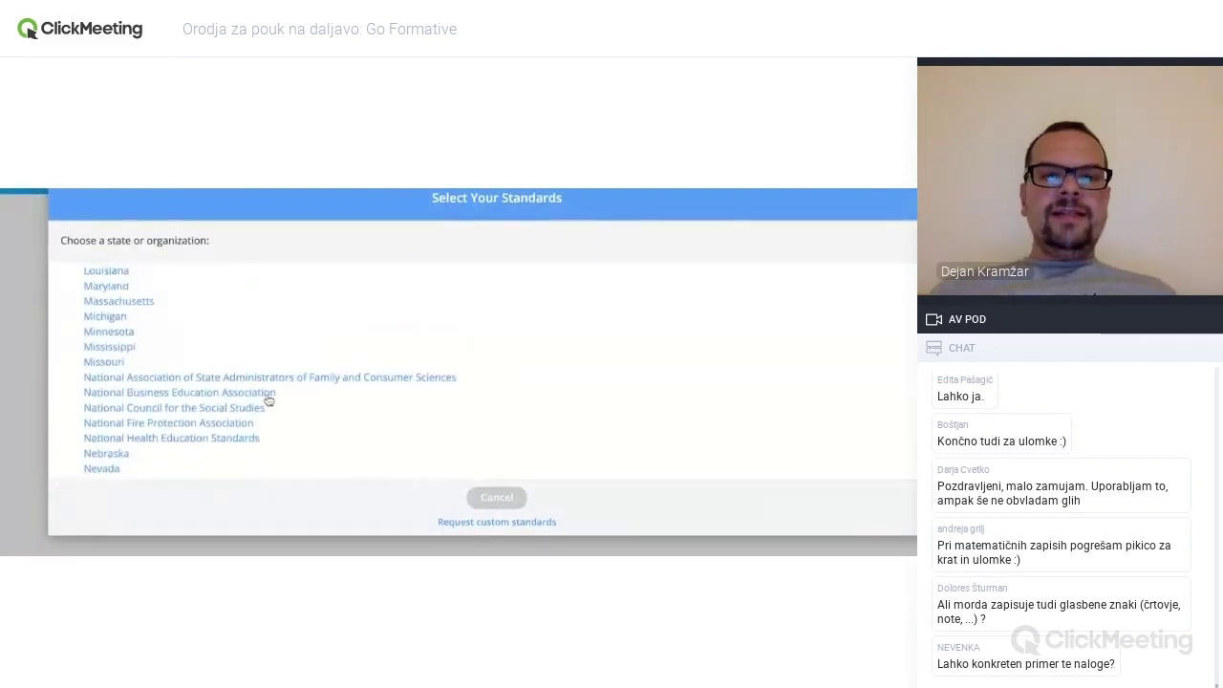
{"action": "scroll", "coordinate": [269, 399], "scroll_direction": "up", "scroll_amount": 2}
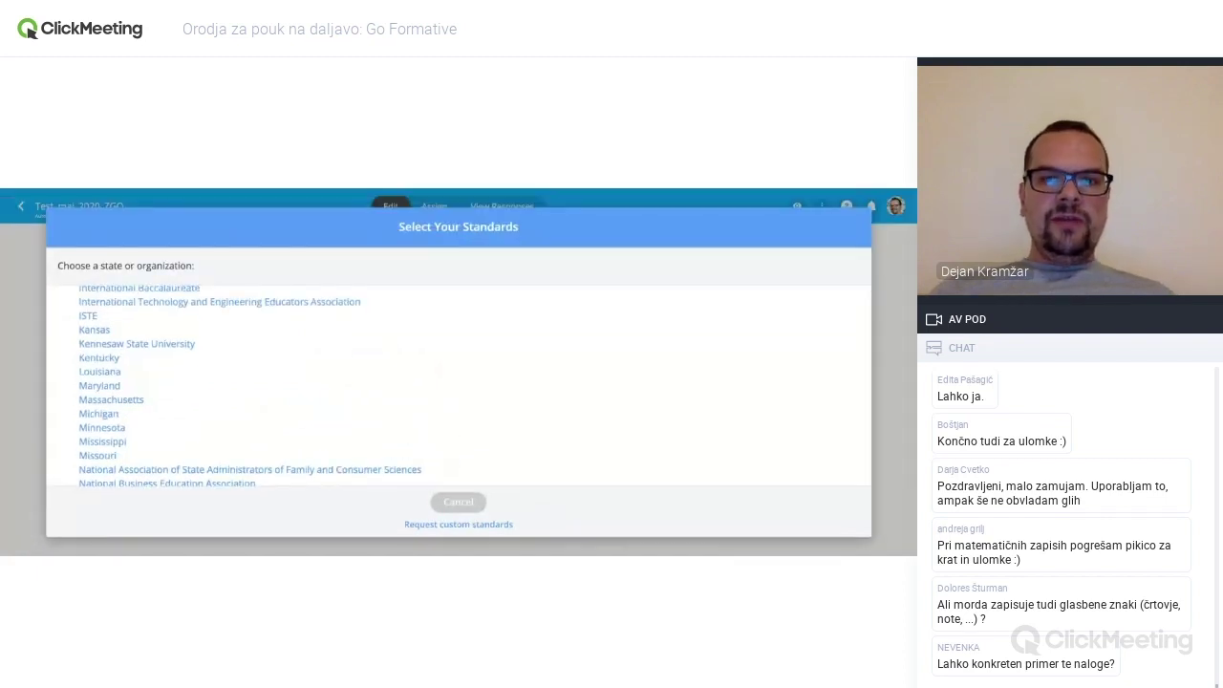
{"action": "left_click", "coordinate": [439, 526]}
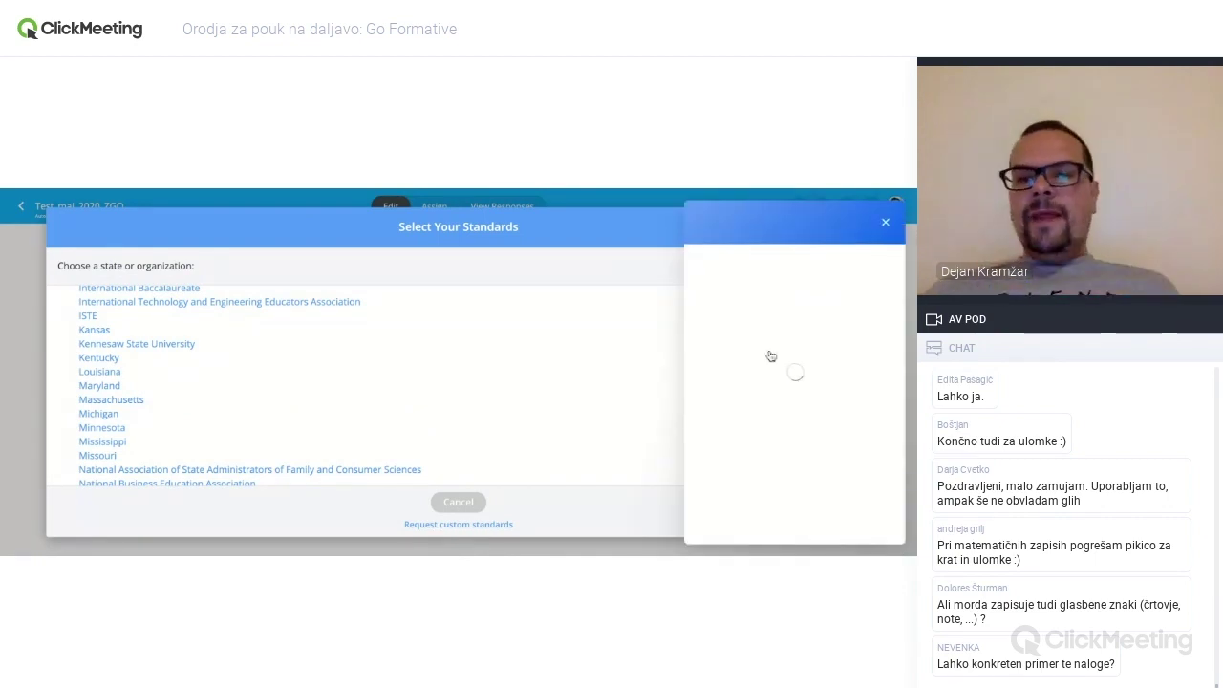
{"action": "scroll", "coordinate": [799, 430], "scroll_direction": "down", "scroll_amount": 1}
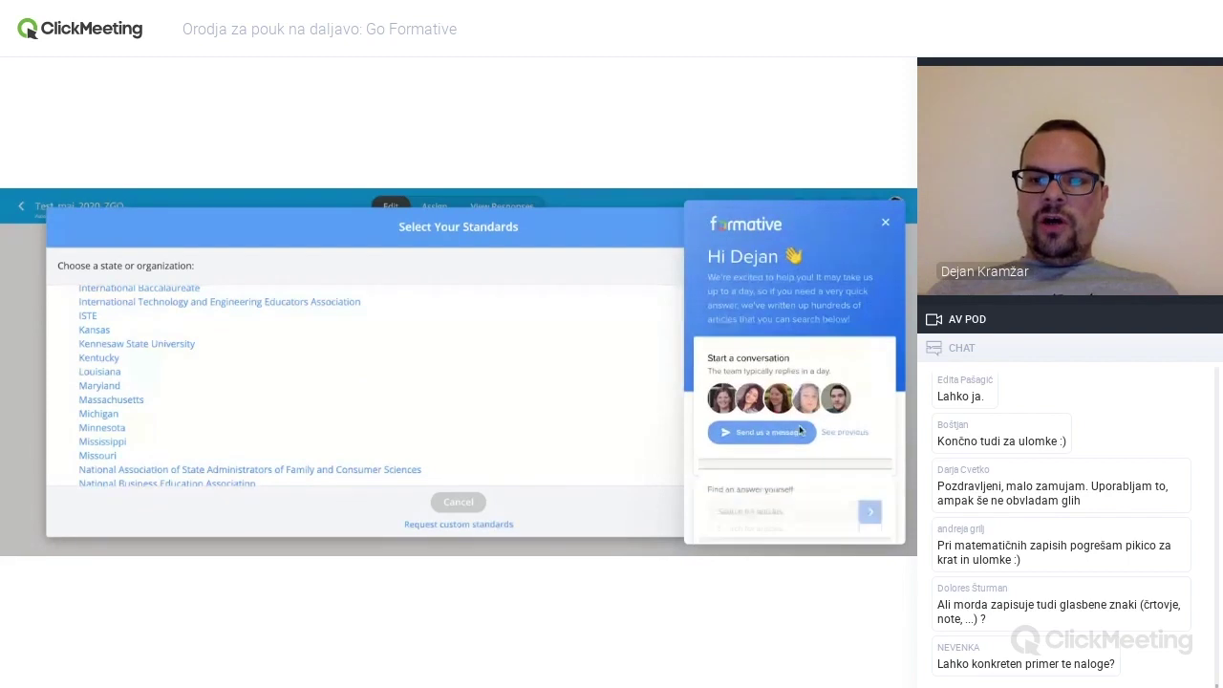
{"action": "left_click", "coordinate": [752, 442]}
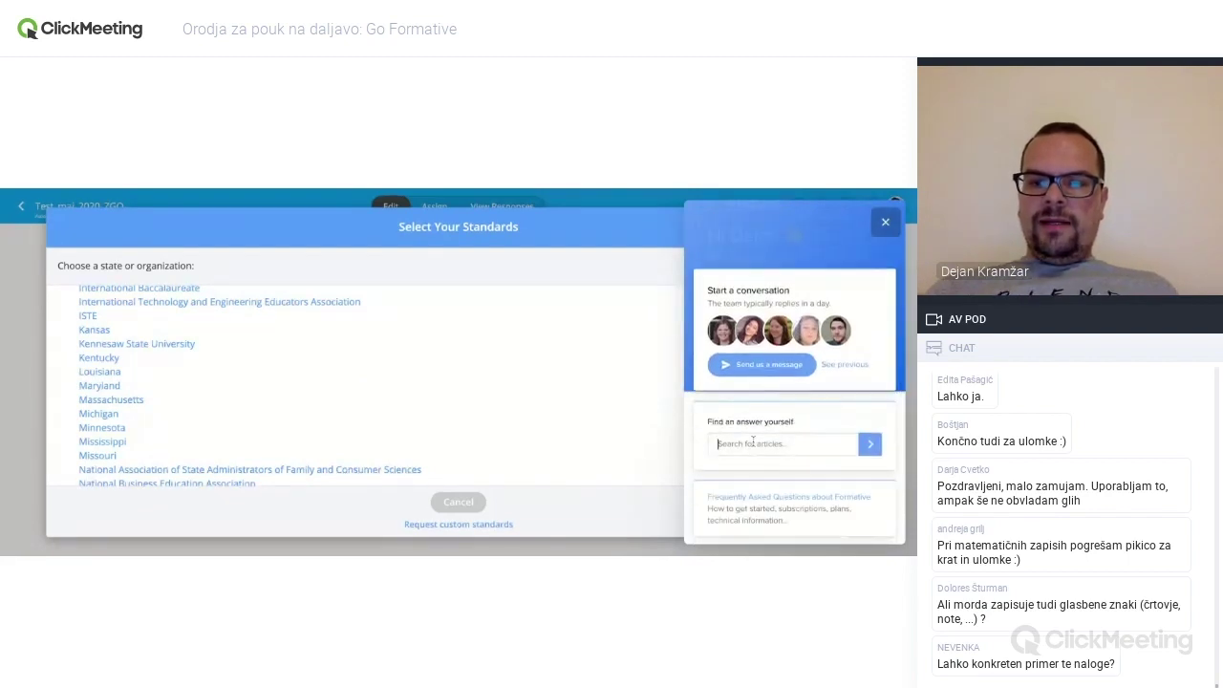
{"action": "scroll", "coordinate": [753, 442], "scroll_direction": "down", "scroll_amount": 2}
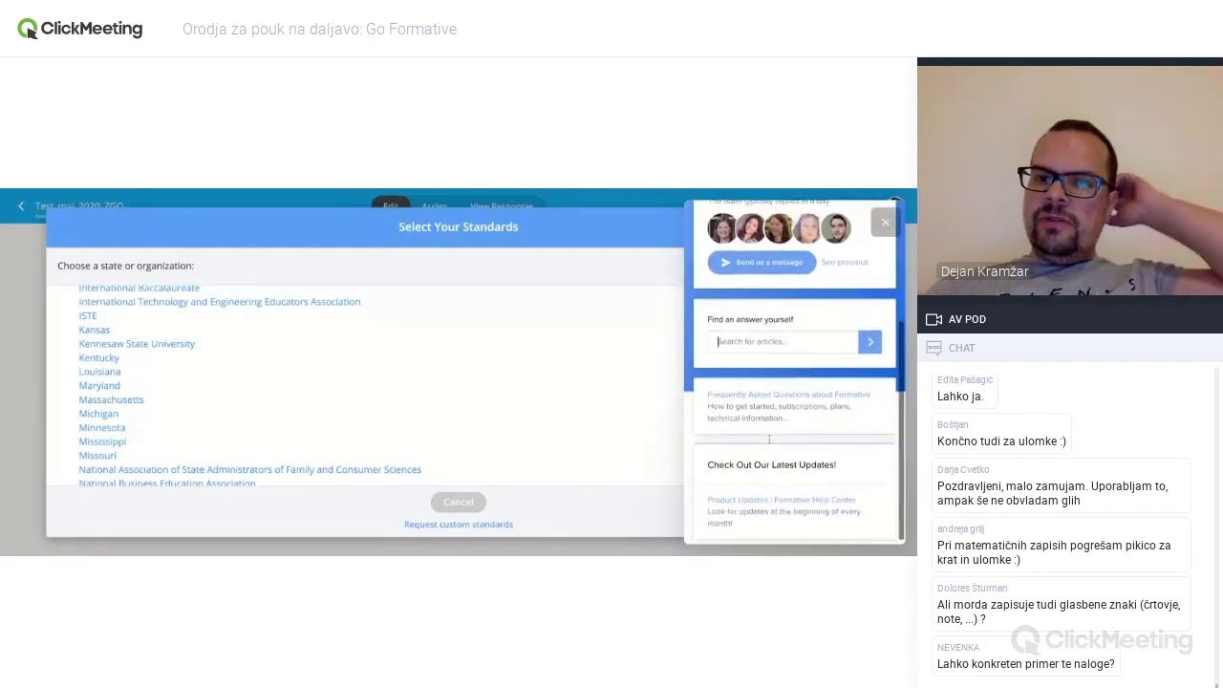
{"action": "scroll", "coordinate": [769, 440], "scroll_direction": "up", "scroll_amount": 4}
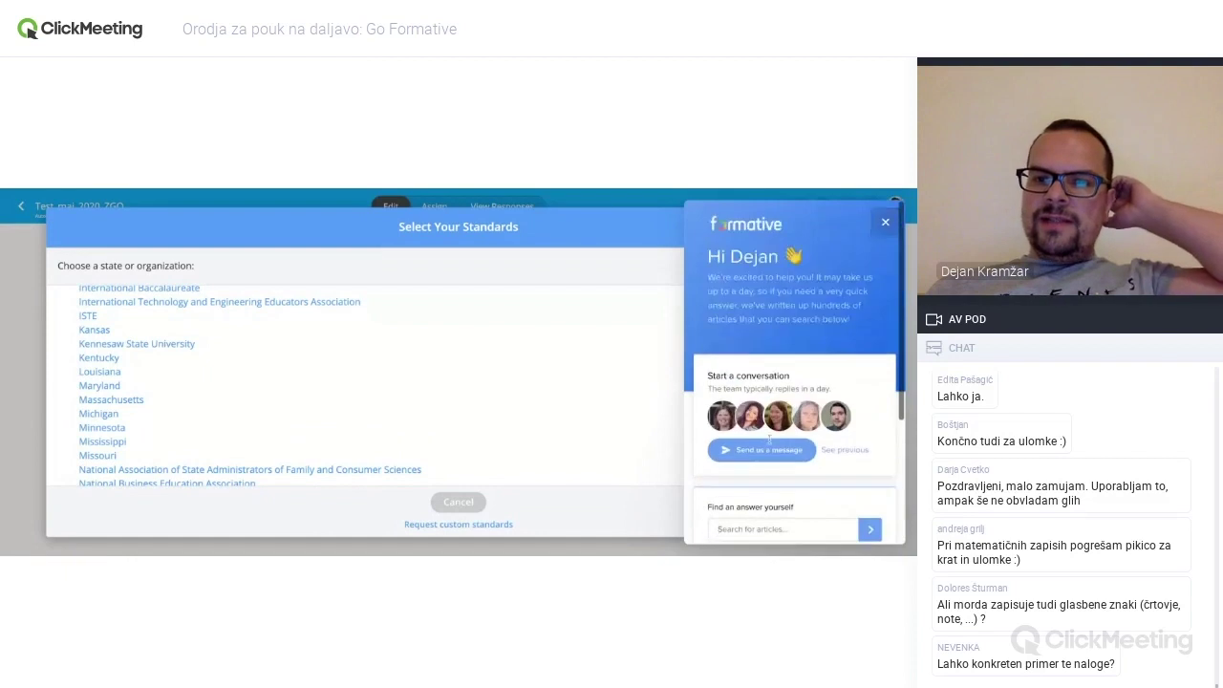
{"action": "left_click", "coordinate": [885, 222]}
{"action": "scroll", "coordinate": [564, 419], "scroll_direction": "down", "scroll_amount": 2}
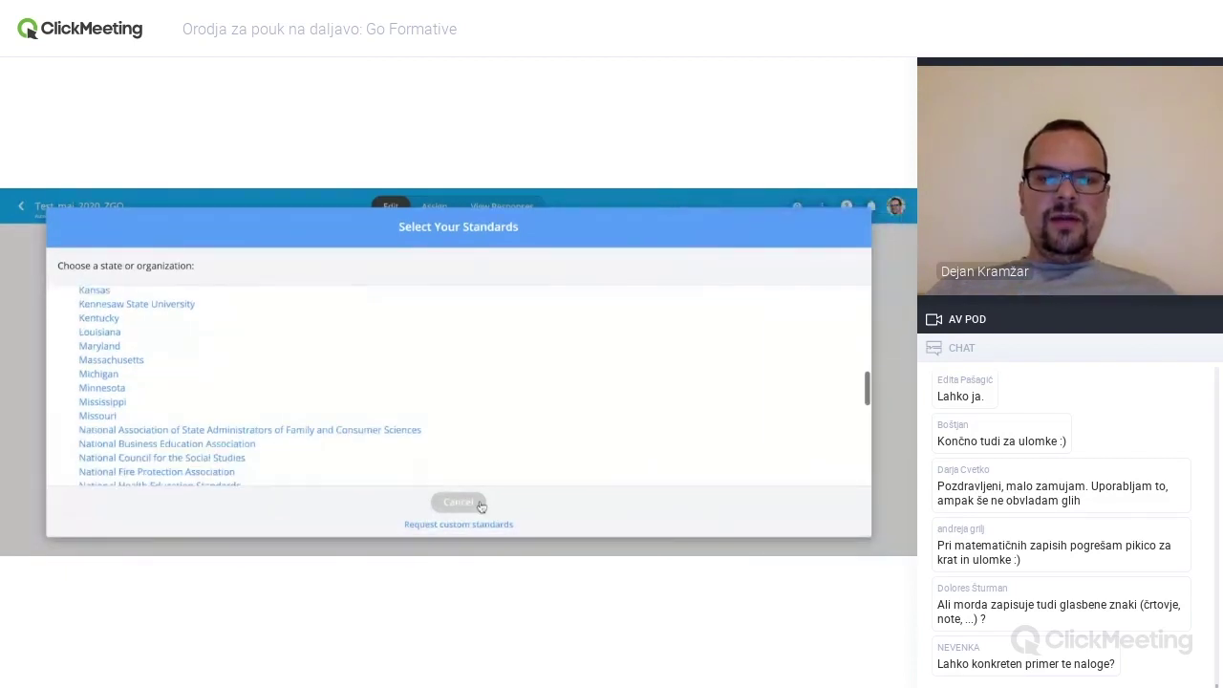
{"action": "left_click", "coordinate": [468, 504]}
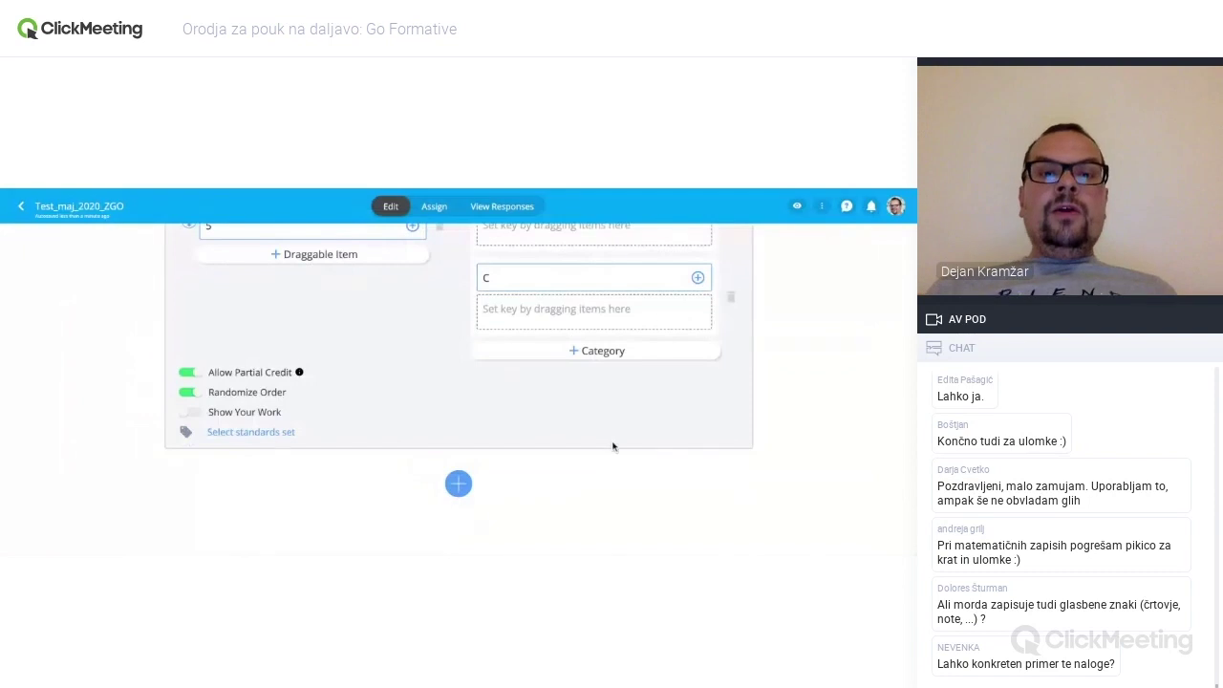
- Add Essay question 3 with the prompt '1' and a correct-answer field
{"action": "scroll", "coordinate": [612, 447], "scroll_direction": "up", "scroll_amount": 1}
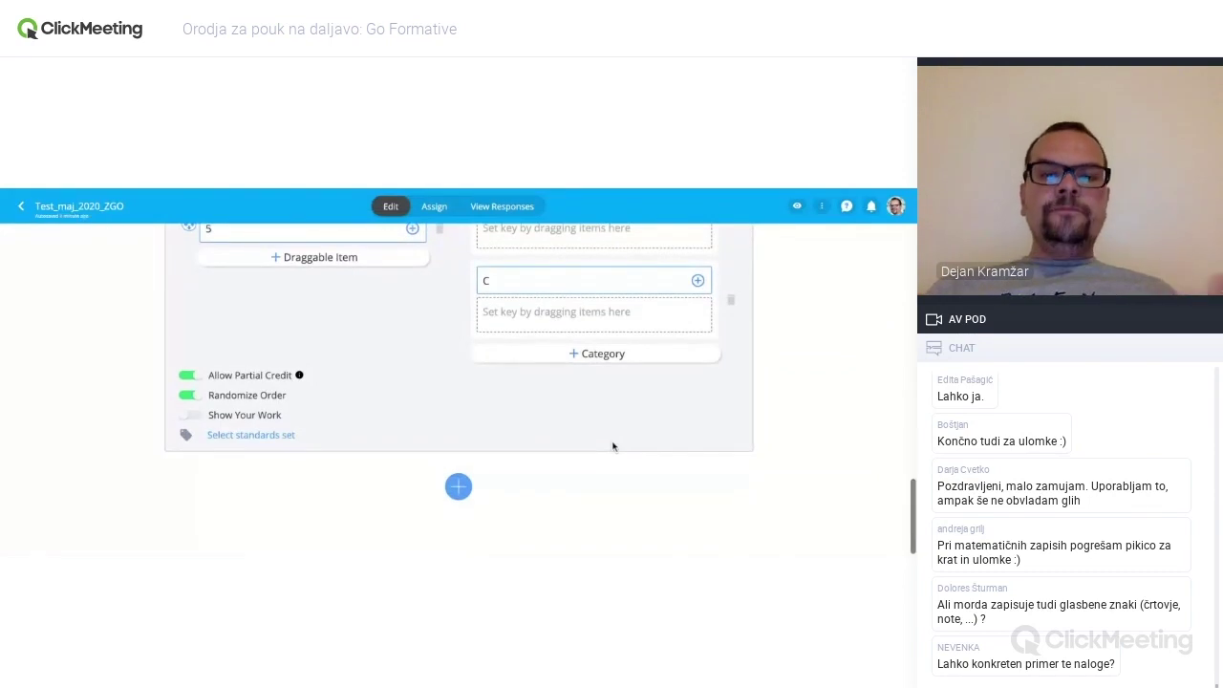
{"action": "scroll", "coordinate": [612, 446], "scroll_direction": "up", "scroll_amount": 1}
{"action": "scroll", "coordinate": [526, 481], "scroll_direction": "down", "scroll_amount": 1}
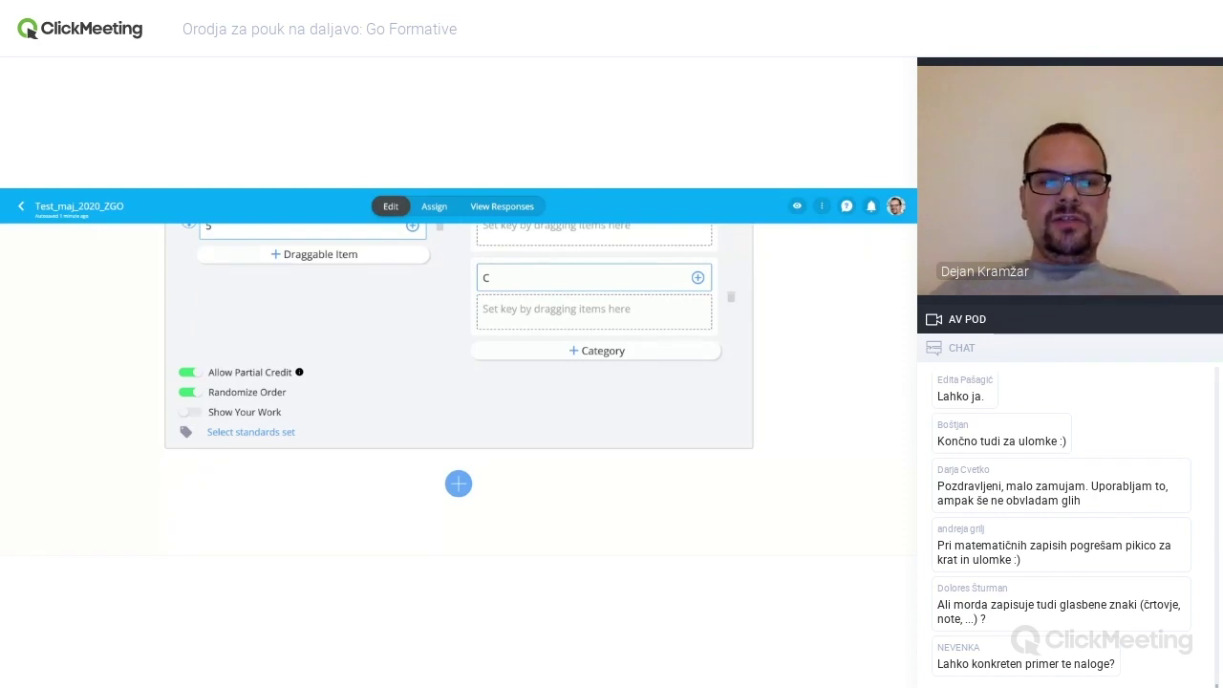
{"action": "left_click", "coordinate": [458, 483]}
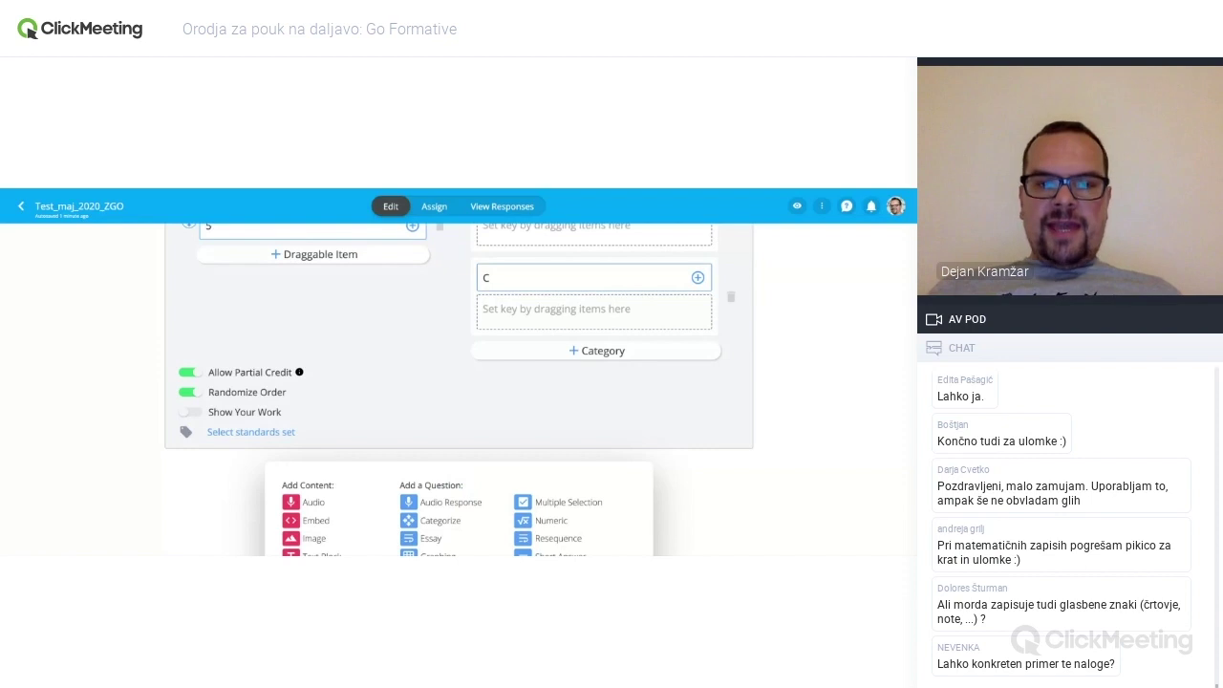
{"action": "left_click", "coordinate": [430, 537]}
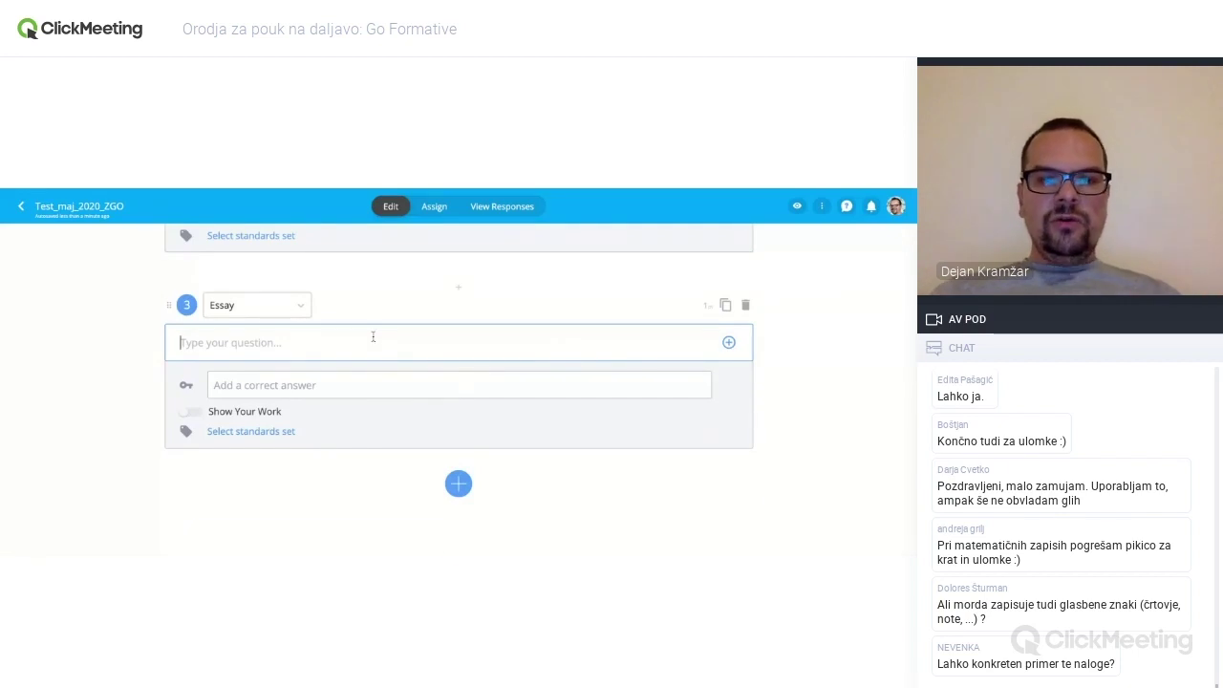
{"action": "type", "text": "1"}
{"action": "left_click", "coordinate": [385, 385]}
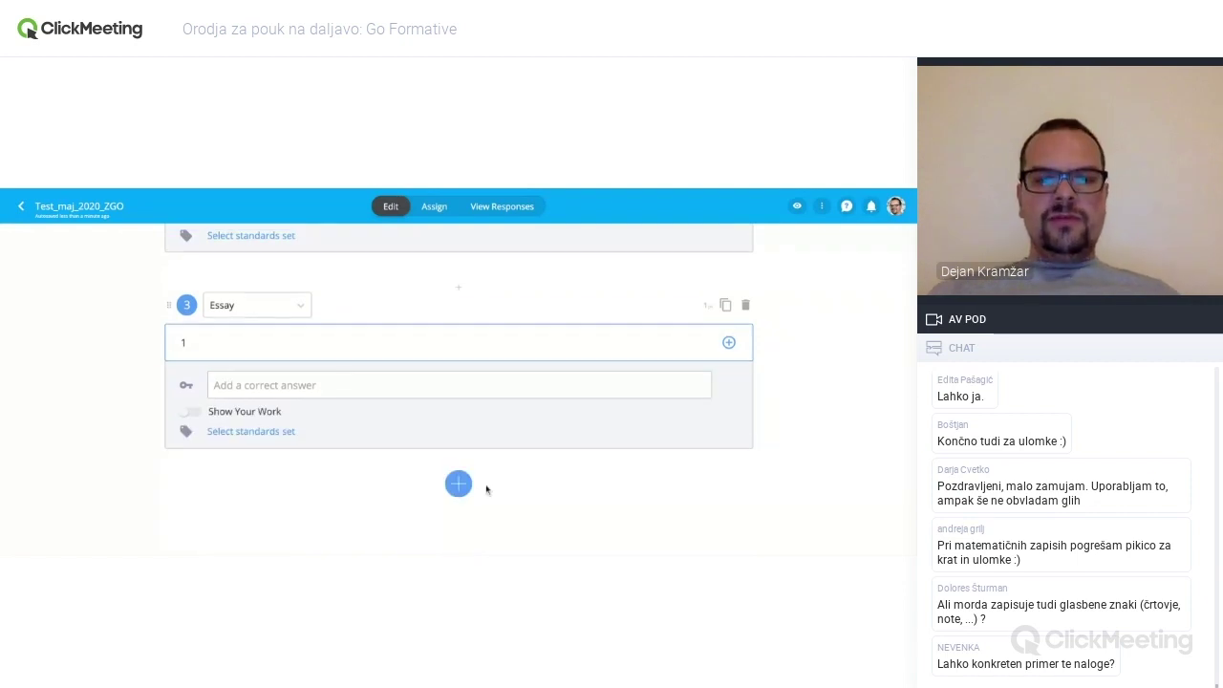
{"action": "left_click", "coordinate": [464, 487]}
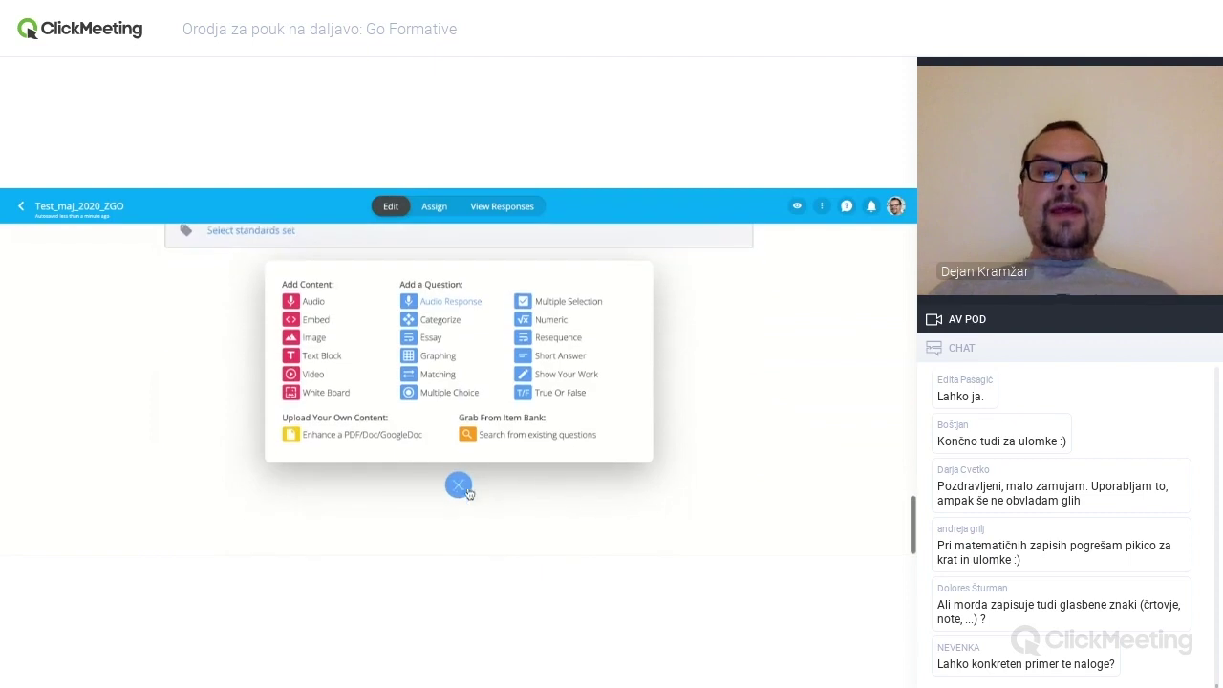
- Add a Graphing question and enable partial credit on the 1–A, 2–B, 3–C matching question
{"action": "left_click", "coordinate": [439, 361]}
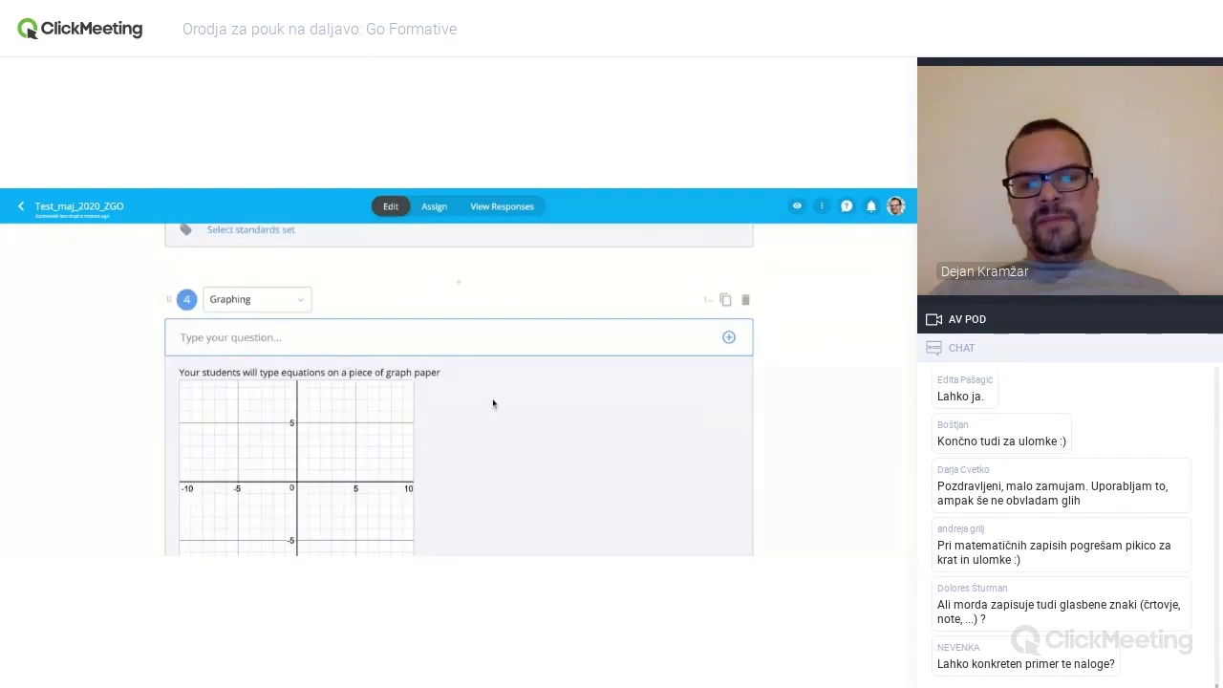
{"action": "scroll", "coordinate": [493, 403], "scroll_direction": "down", "scroll_amount": 1}
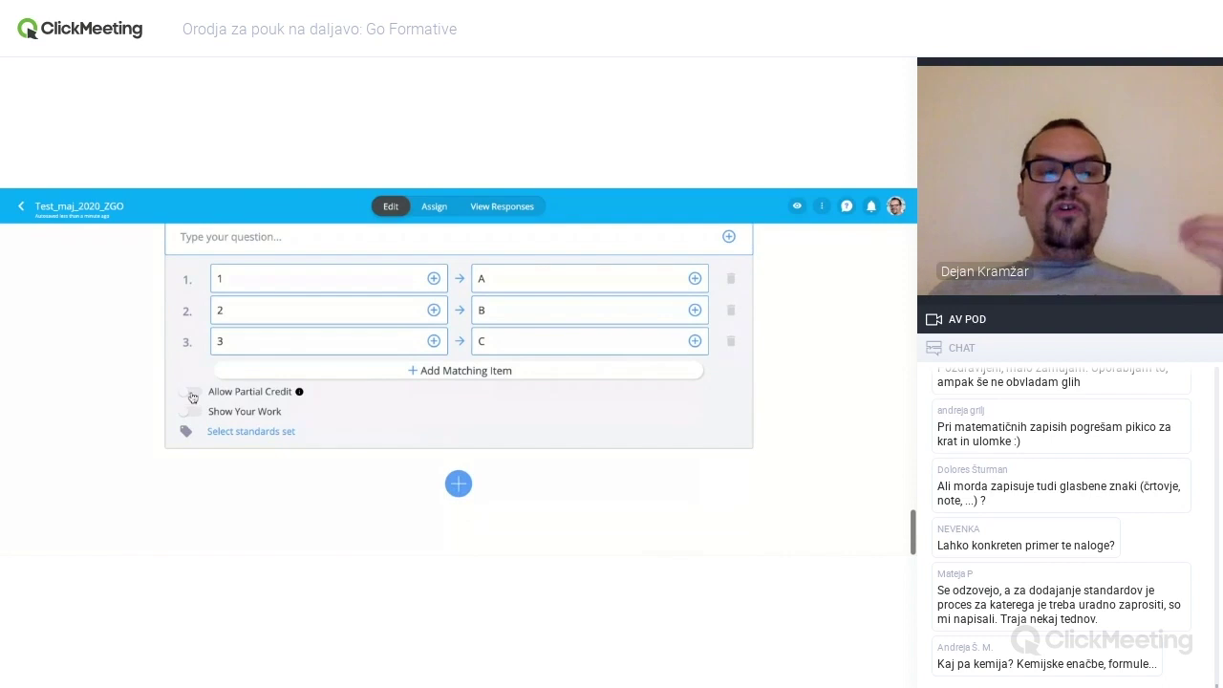
{"action": "left_click", "coordinate": [190, 394]}
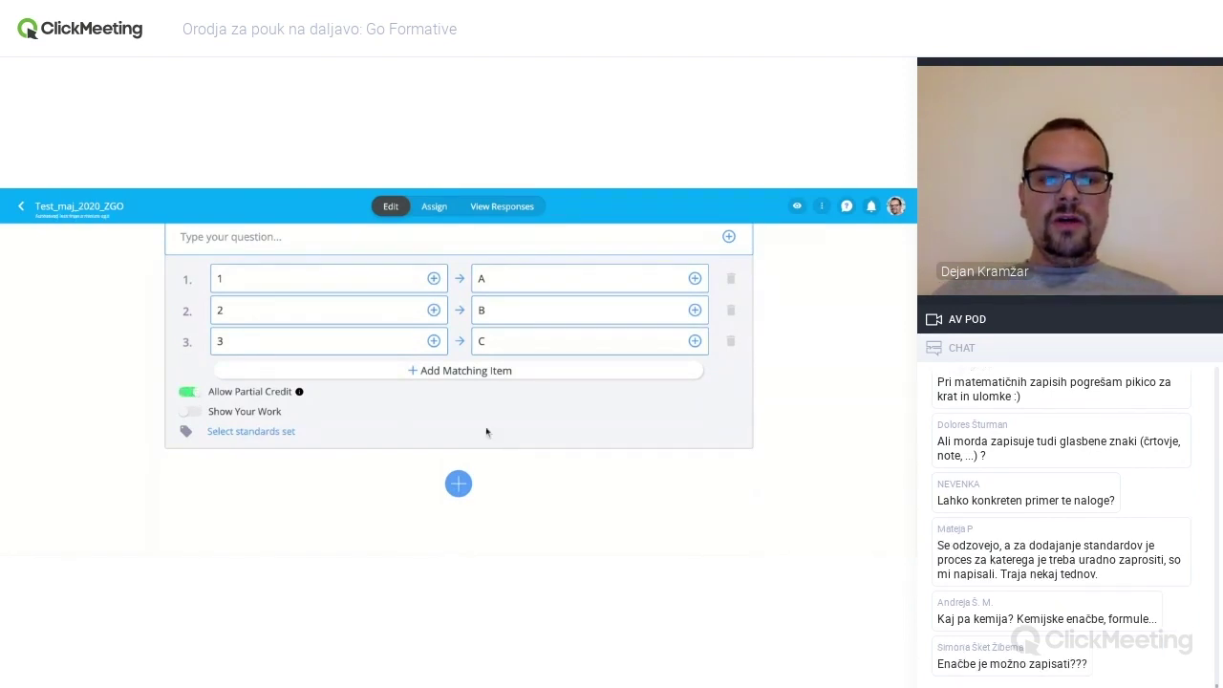
{"action": "left_click", "coordinate": [462, 484]}
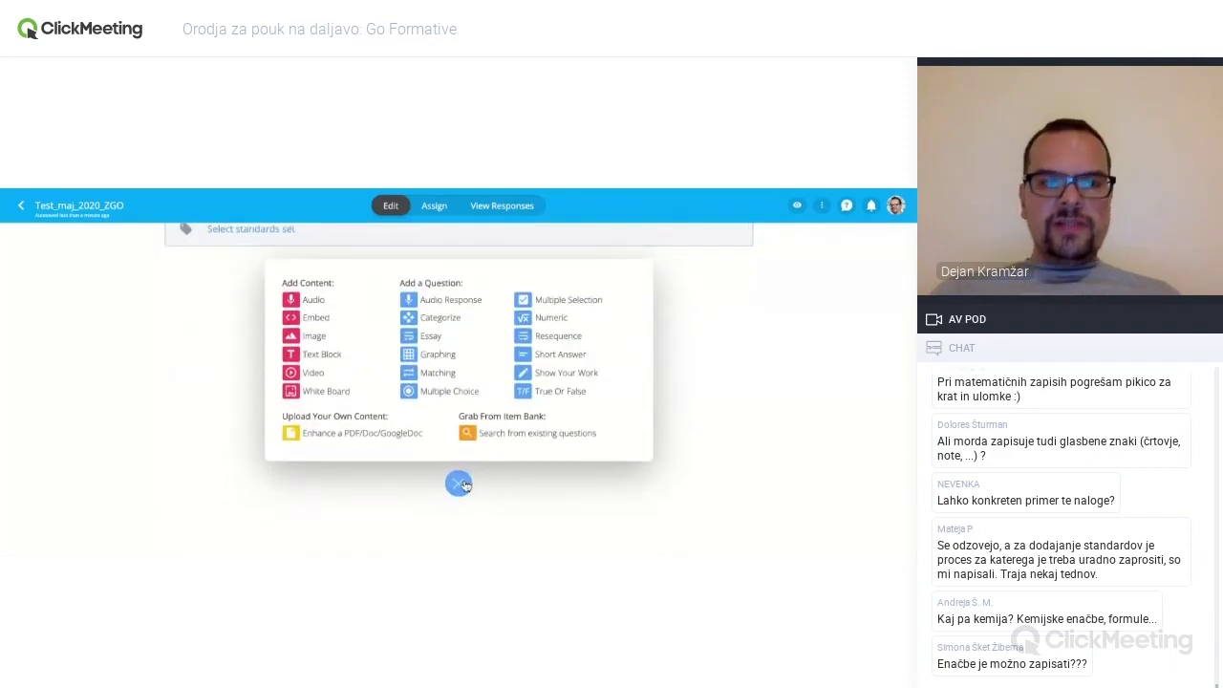
- Add Multiple Choice question 6 'Vprašanje' with answer options 1, 2, 3 and 4
{"action": "left_click", "coordinate": [442, 396]}
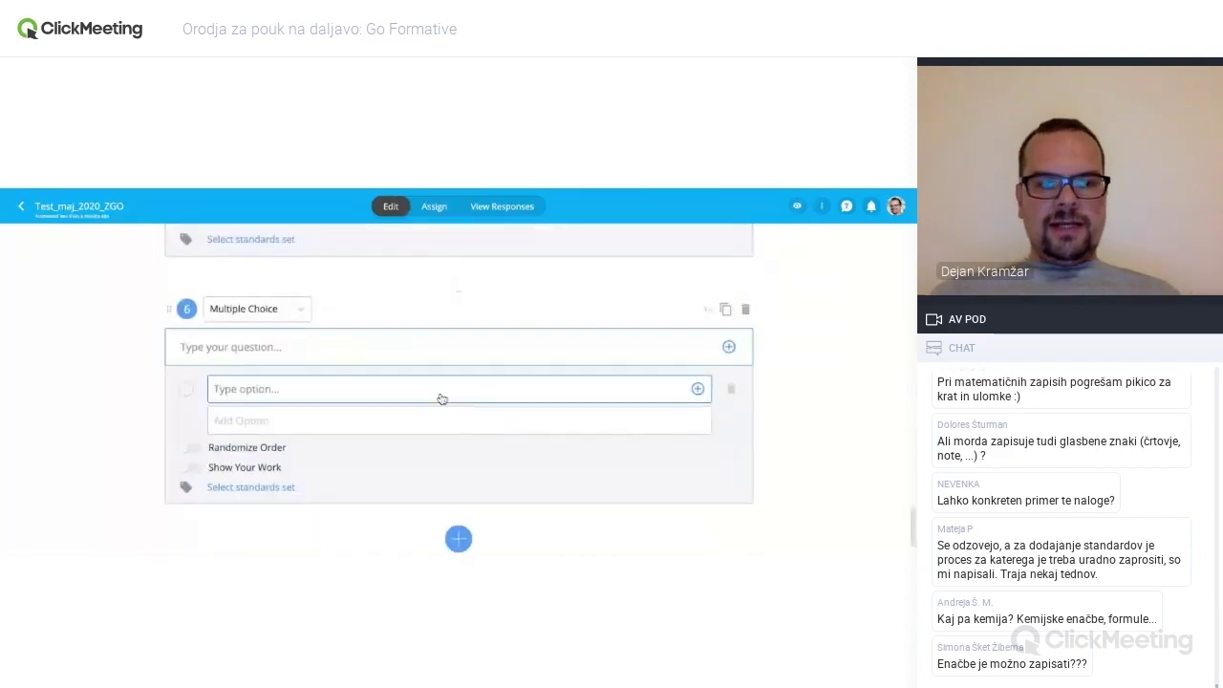
{"action": "left_click", "coordinate": [293, 330]}
{"action": "type", "text": "Vprašanje"}
{"action": "left_click", "coordinate": [237, 374]}
{"action": "type", "text": "1"}
{"action": "left_click", "coordinate": [234, 404]}
{"action": "type", "text": "2"}
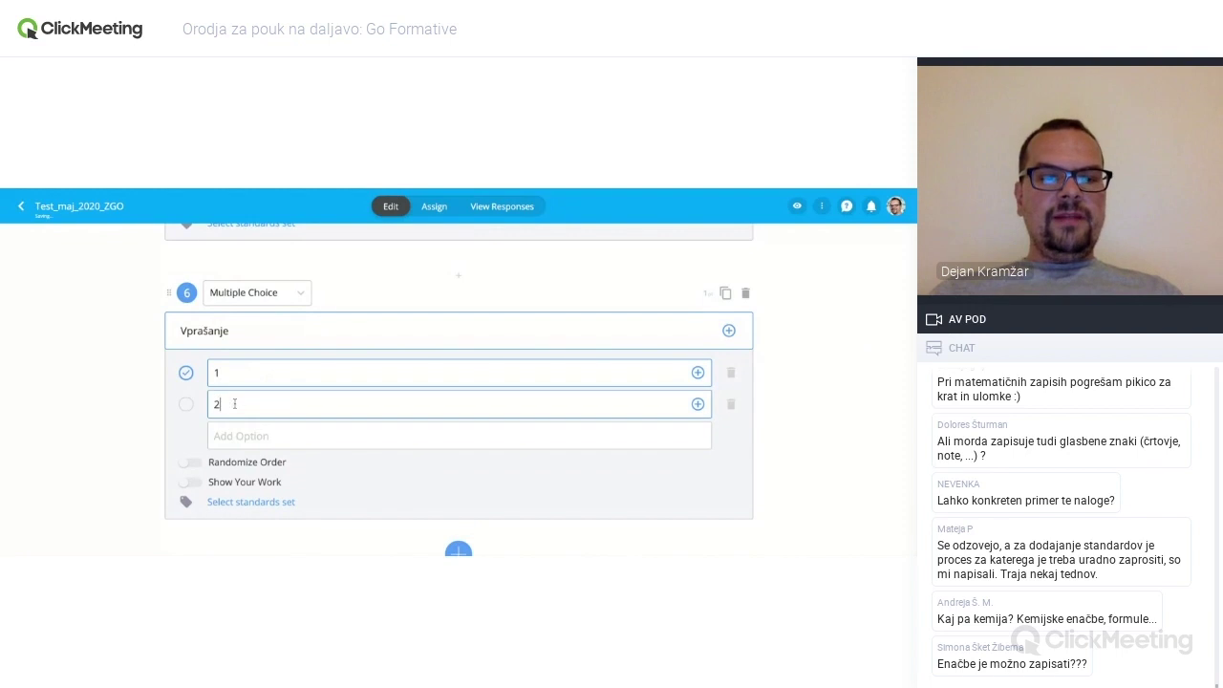
{"action": "left_click", "coordinate": [234, 436]}
{"action": "type", "text": "3"}
{"action": "left_click", "coordinate": [232, 468]}
{"action": "type", "text": "4"}
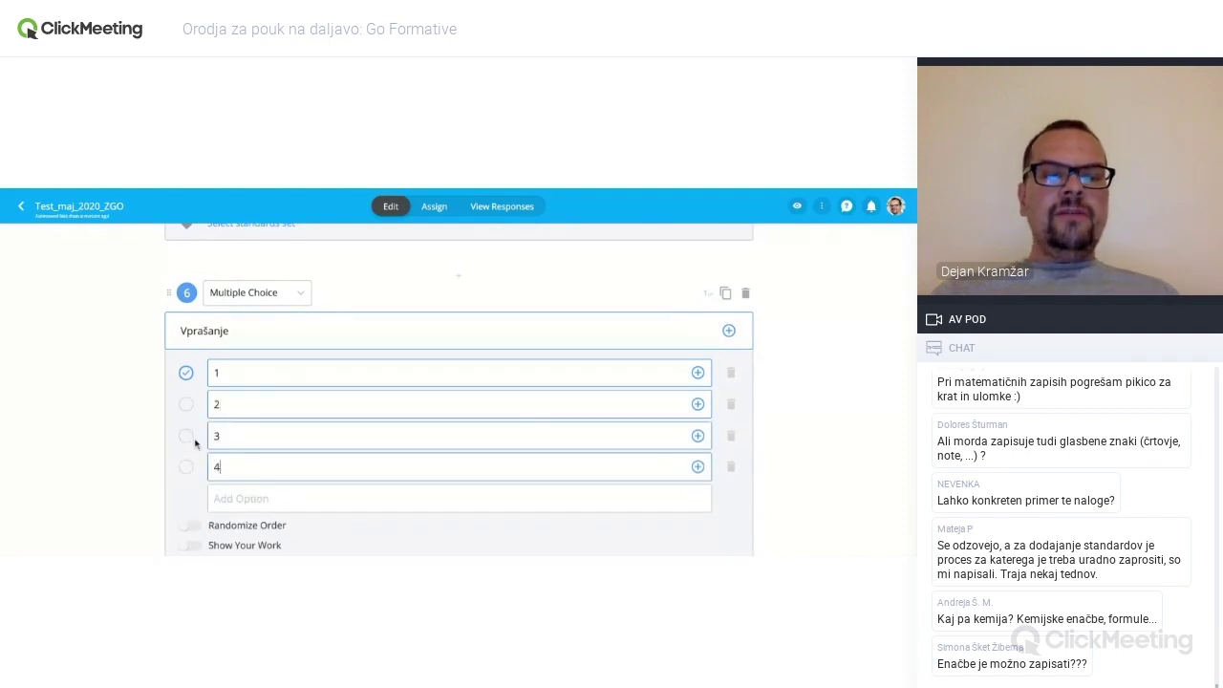
- Mark option 3 as correct and turn on Randomize Order
{"action": "left_click", "coordinate": [187, 438]}
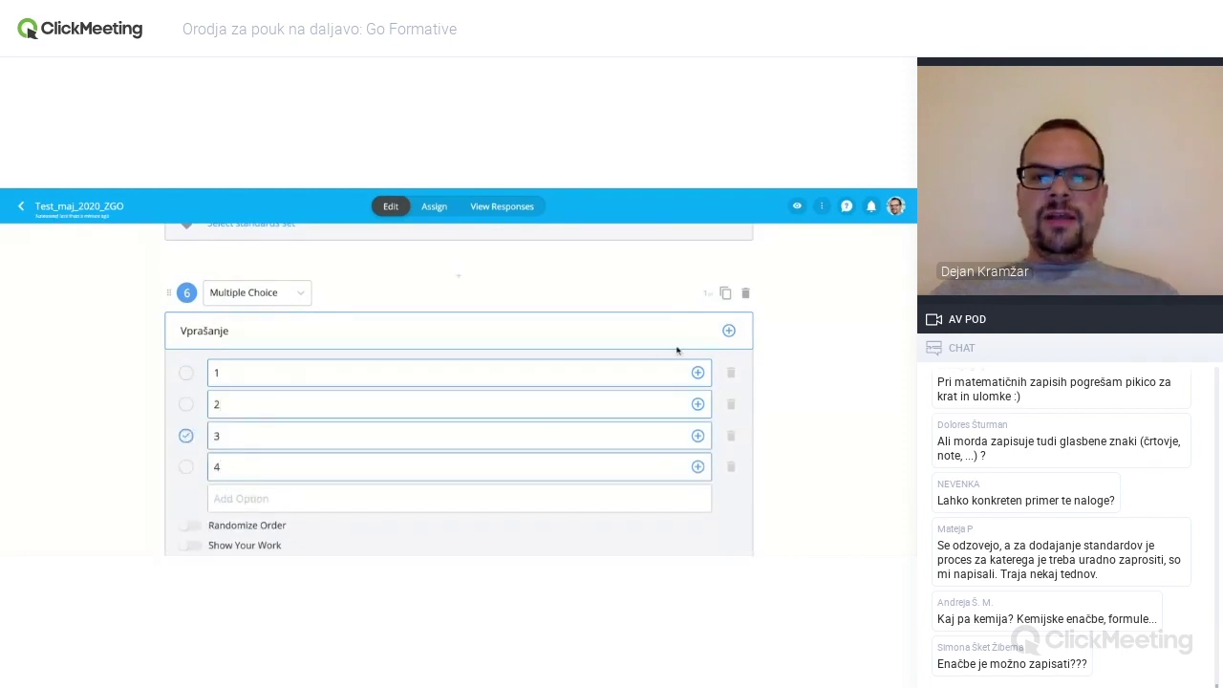
{"action": "scroll", "coordinate": [573, 414], "scroll_direction": "down", "scroll_amount": 1}
{"action": "scroll", "coordinate": [554, 420], "scroll_direction": "down", "scroll_amount": 2}
{"action": "left_click", "coordinate": [190, 456]}
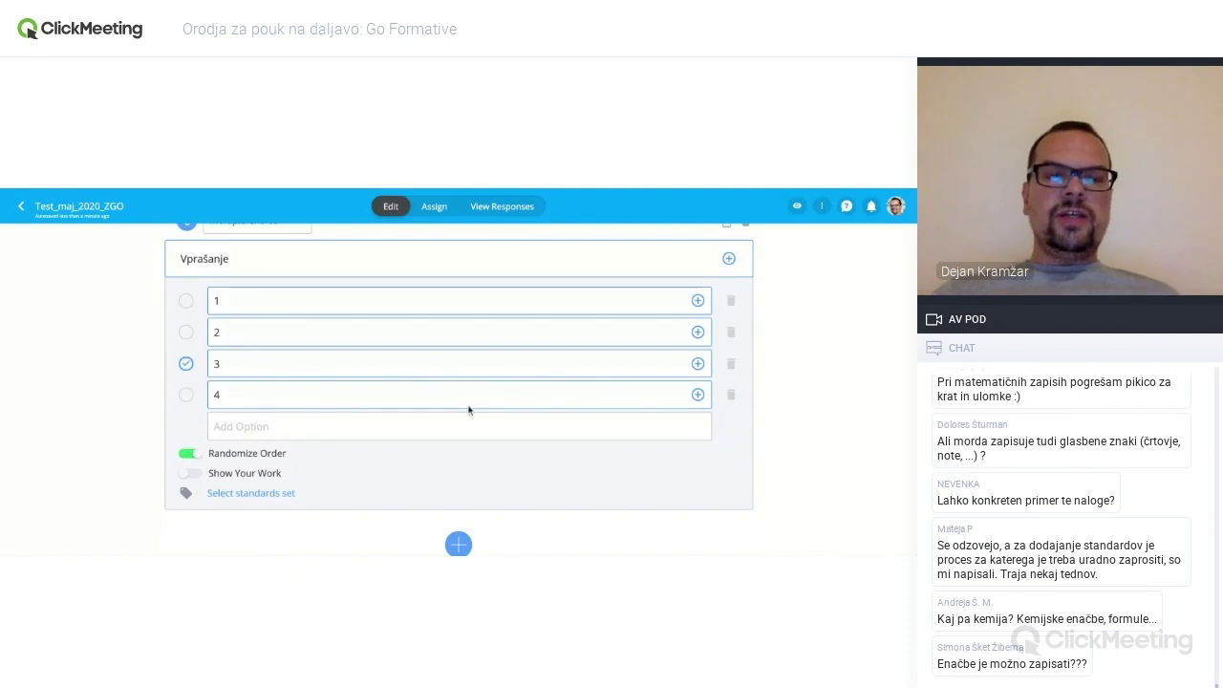
- Add an empty Multiple Selection question below it
{"action": "scroll", "coordinate": [468, 409], "scroll_direction": "down", "scroll_amount": 2}
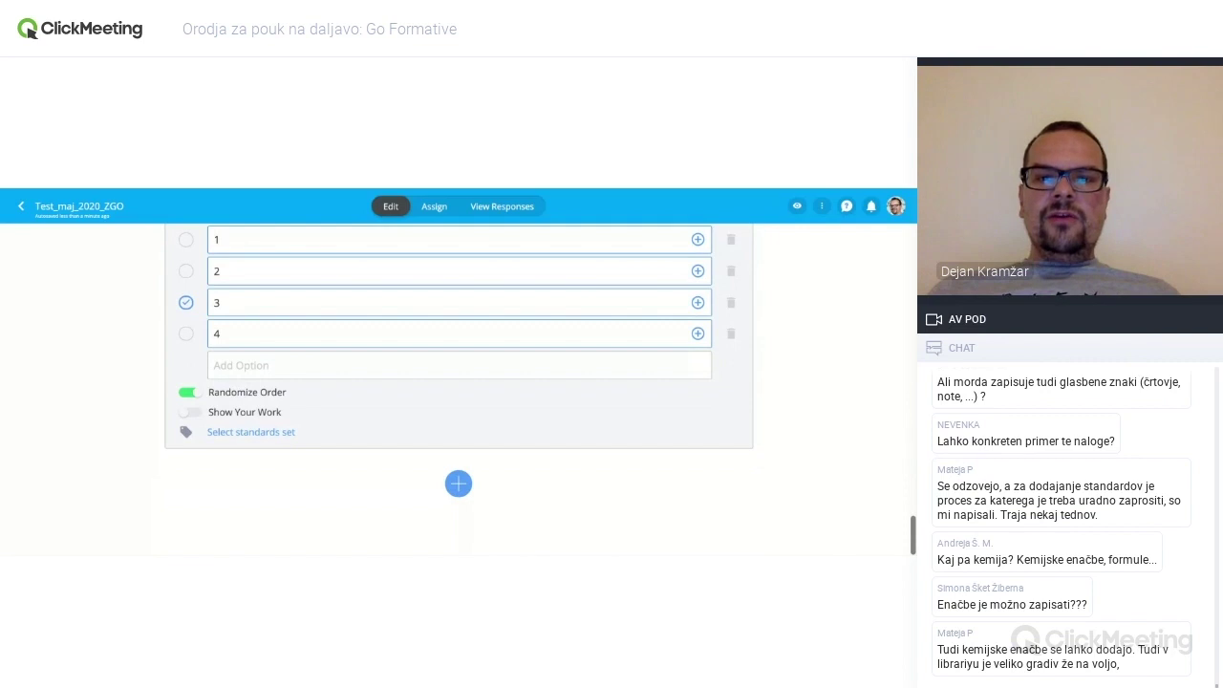
{"action": "left_click", "coordinate": [458, 484]}
{"action": "left_click", "coordinate": [578, 304]}
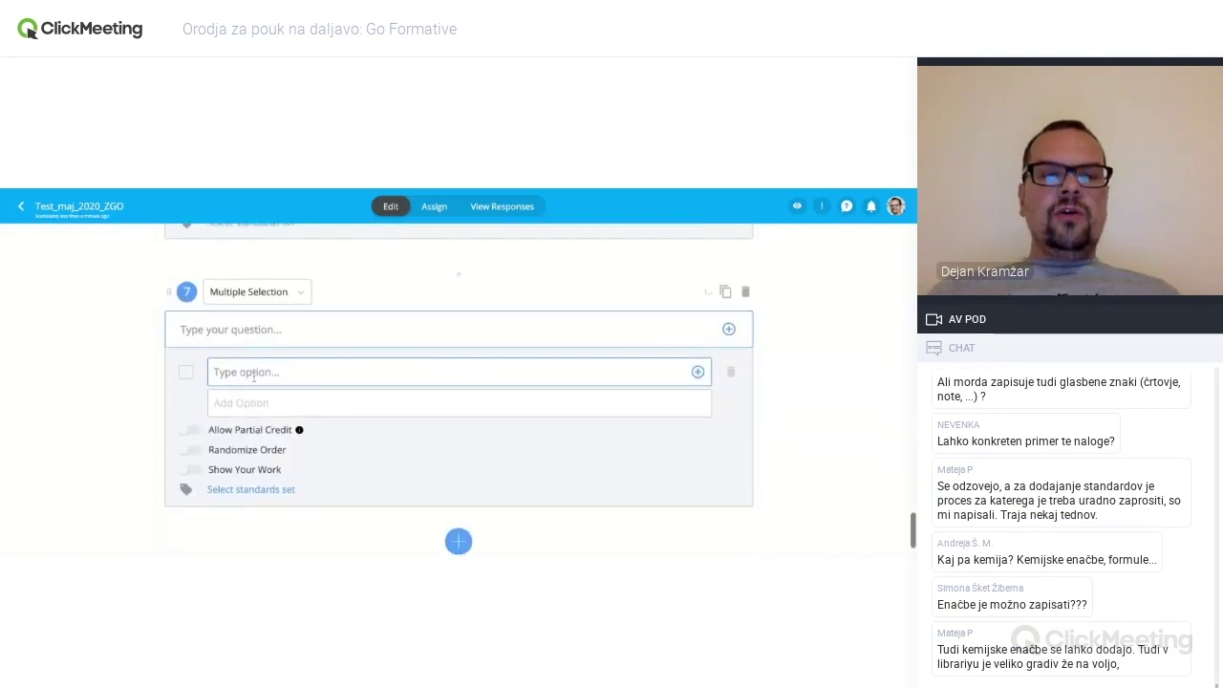
- Enter the prompt 'Vpršanje' with answer options 1, 2, 3 and 4
{"action": "left_click", "coordinate": [231, 329]}
{"action": "type", "text": "Vpraša"}
{"action": "key", "text": "BackSpace"}
{"action": "key", "text": "BackSpace"}
{"action": "key", "text": "BackSpace"}
{"action": "type", "text": "ašanje"}
{"action": "key", "text": "BackSpace"}
{"action": "key", "text": "BackSpace"}
{"action": "key", "text": "BackSpace"}
{"action": "key", "text": "BackSpace"}
{"action": "key", "text": "BackSpace"}
{"action": "key", "text": "BackSpace"}
{"action": "type", "text": "šanje"}
{"action": "left_click", "coordinate": [230, 371]}
{"action": "type", "text": "1"}
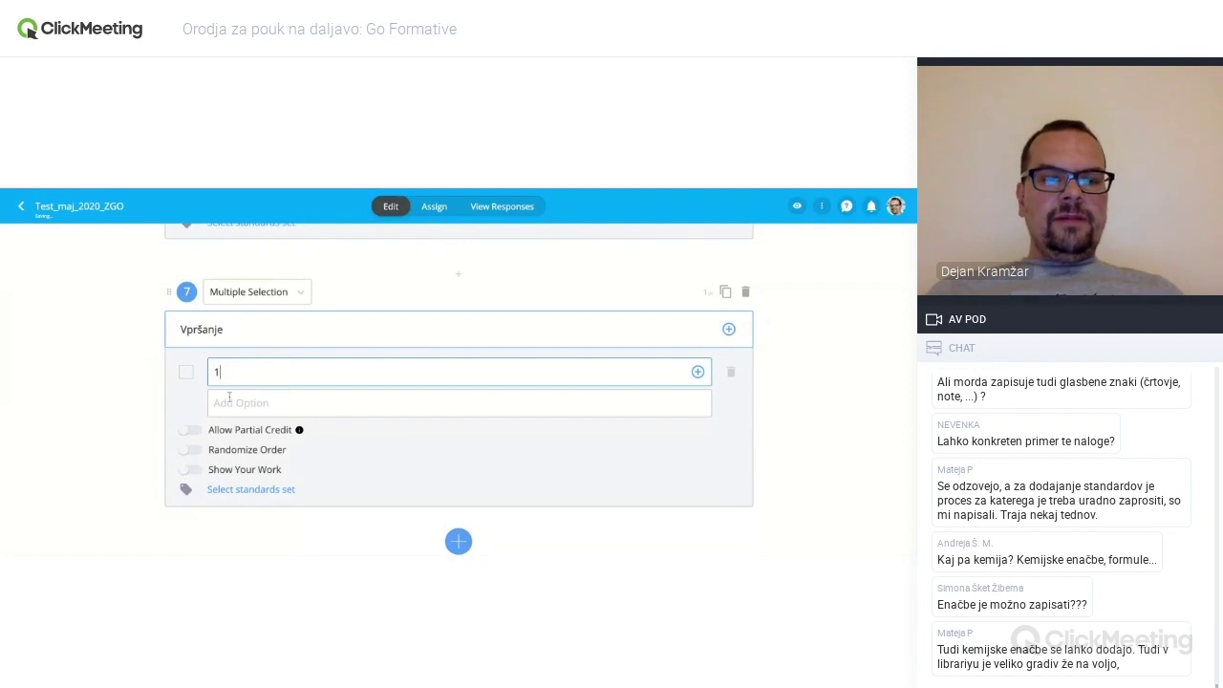
{"action": "left_click", "coordinate": [229, 402]}
{"action": "type", "text": "2"}
{"action": "left_click", "coordinate": [234, 434]}
{"action": "type", "text": "3"}
{"action": "left_click", "coordinate": [240, 465]}
{"action": "type", "text": "4"}
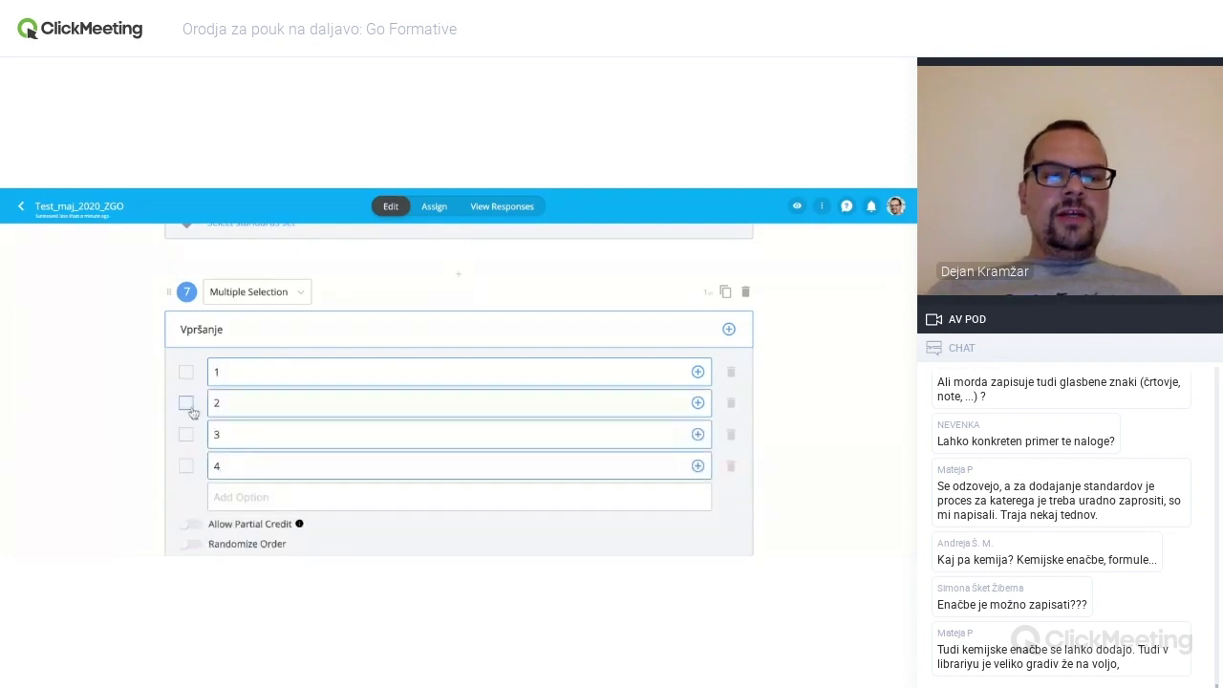
- Mark options 2 and 3 correct and enable Allow Partial Credit and Randomize Order
{"action": "left_click", "coordinate": [187, 402]}
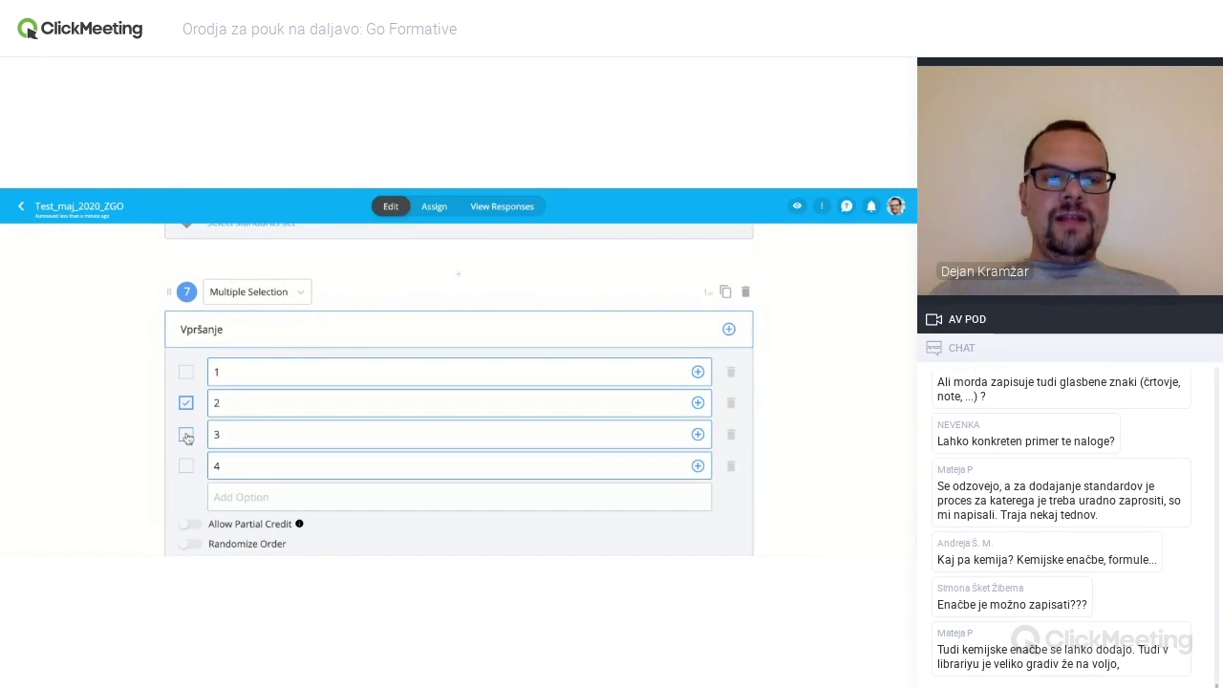
{"action": "left_click", "coordinate": [186, 434]}
{"action": "scroll", "coordinate": [210, 420], "scroll_direction": "down", "scroll_amount": 1}
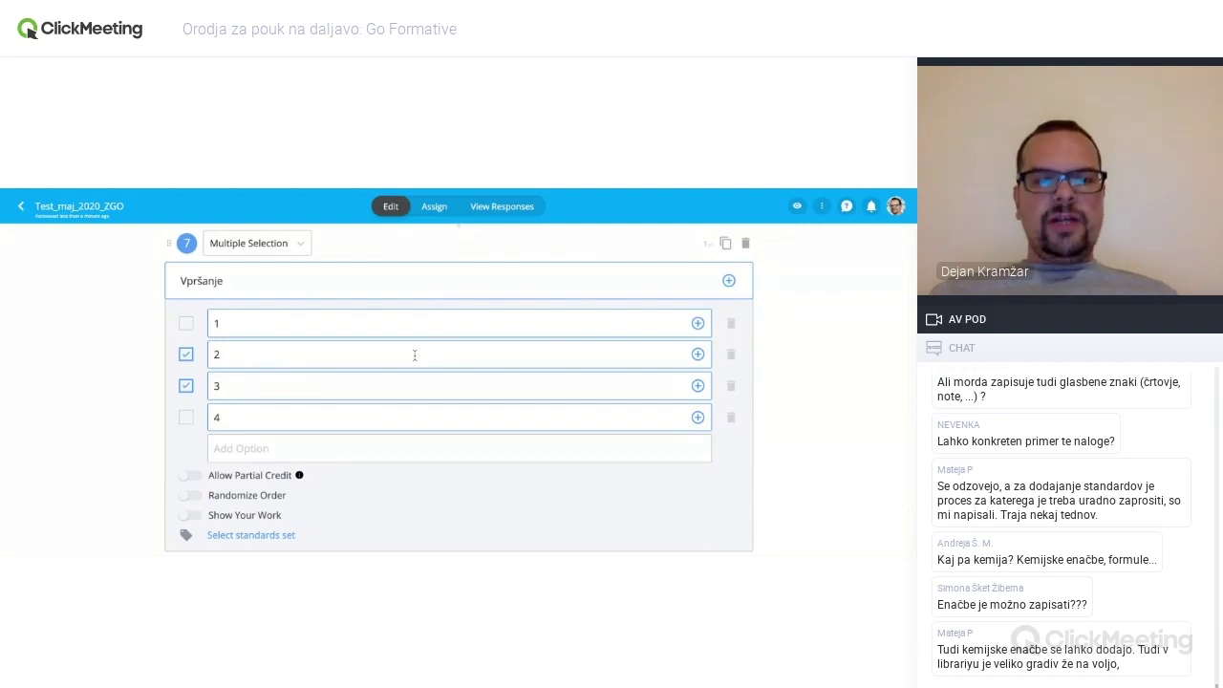
{"action": "left_click", "coordinate": [189, 476]}
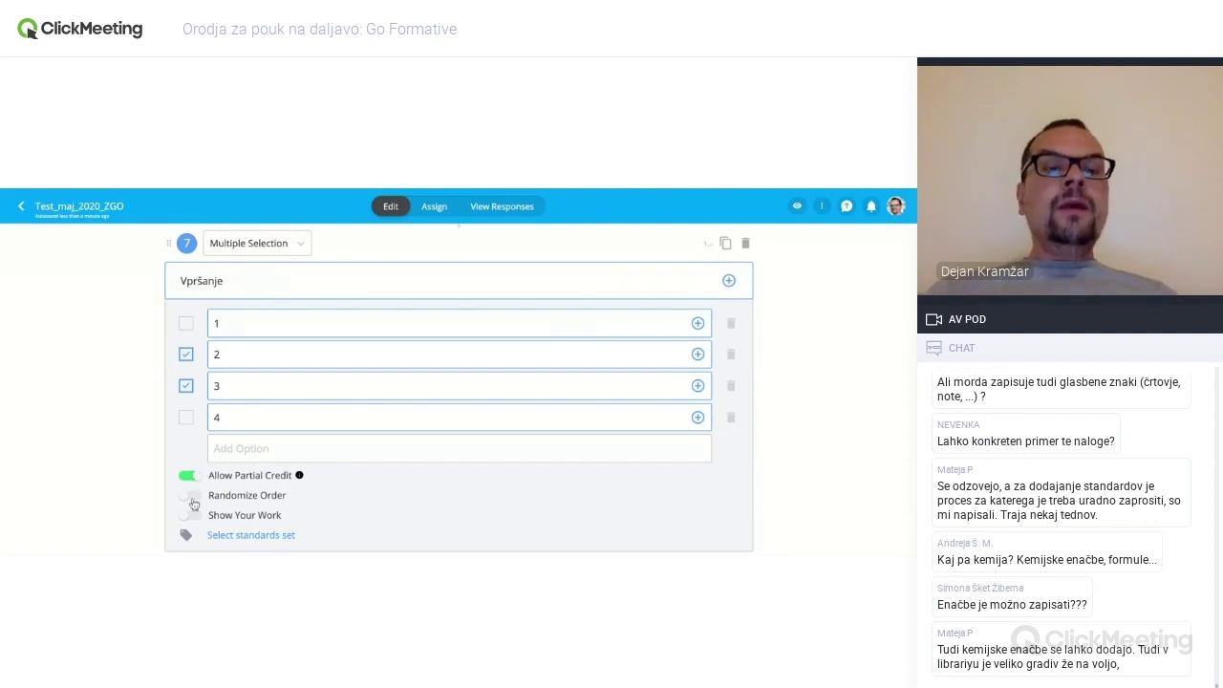
{"action": "left_click", "coordinate": [190, 496]}
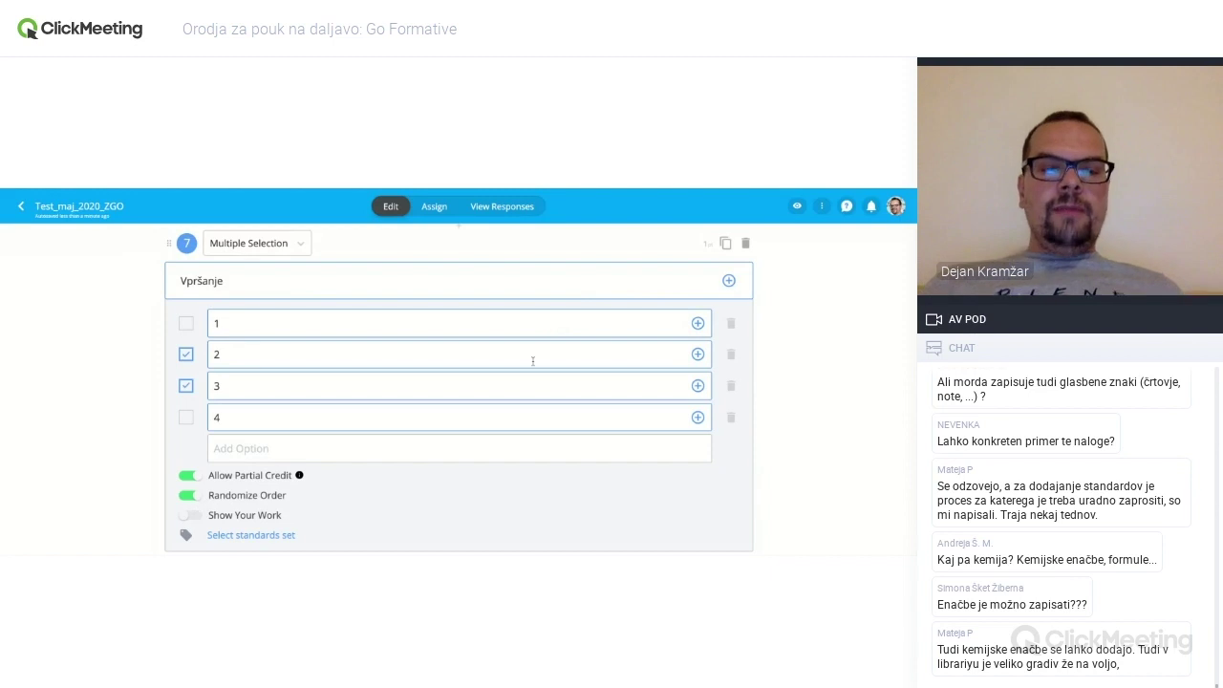
{"action": "scroll", "coordinate": [533, 360], "scroll_direction": "down", "scroll_amount": 2}
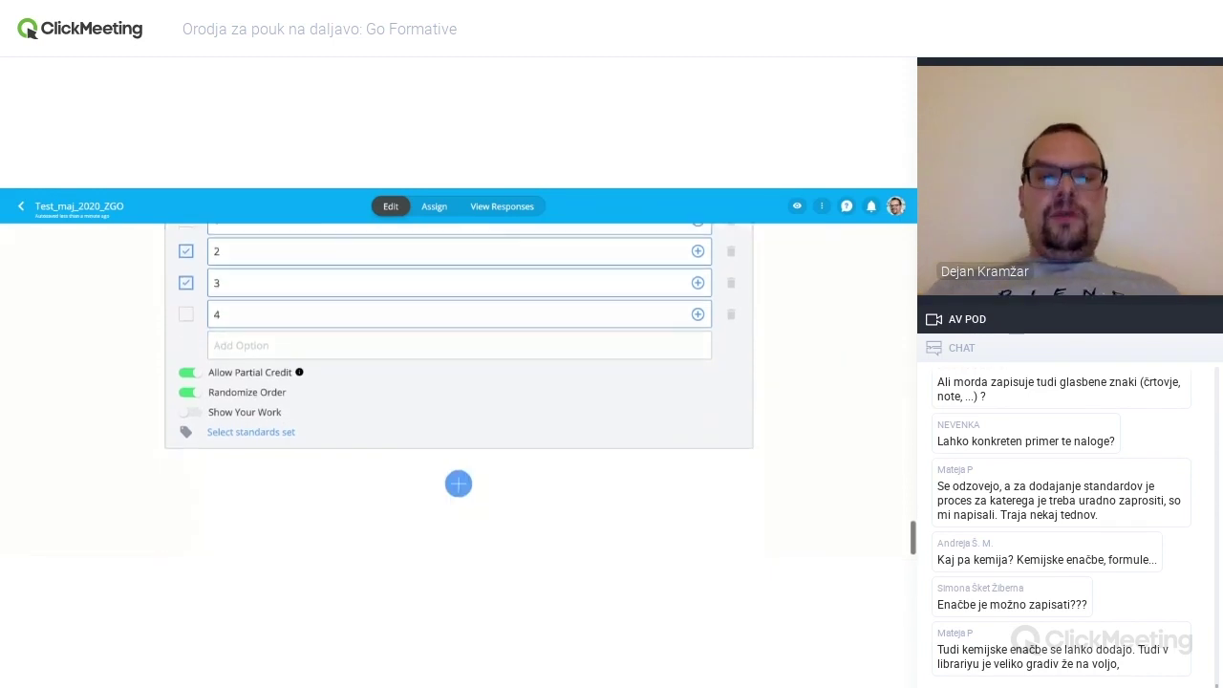
{"action": "left_click", "coordinate": [458, 485]}
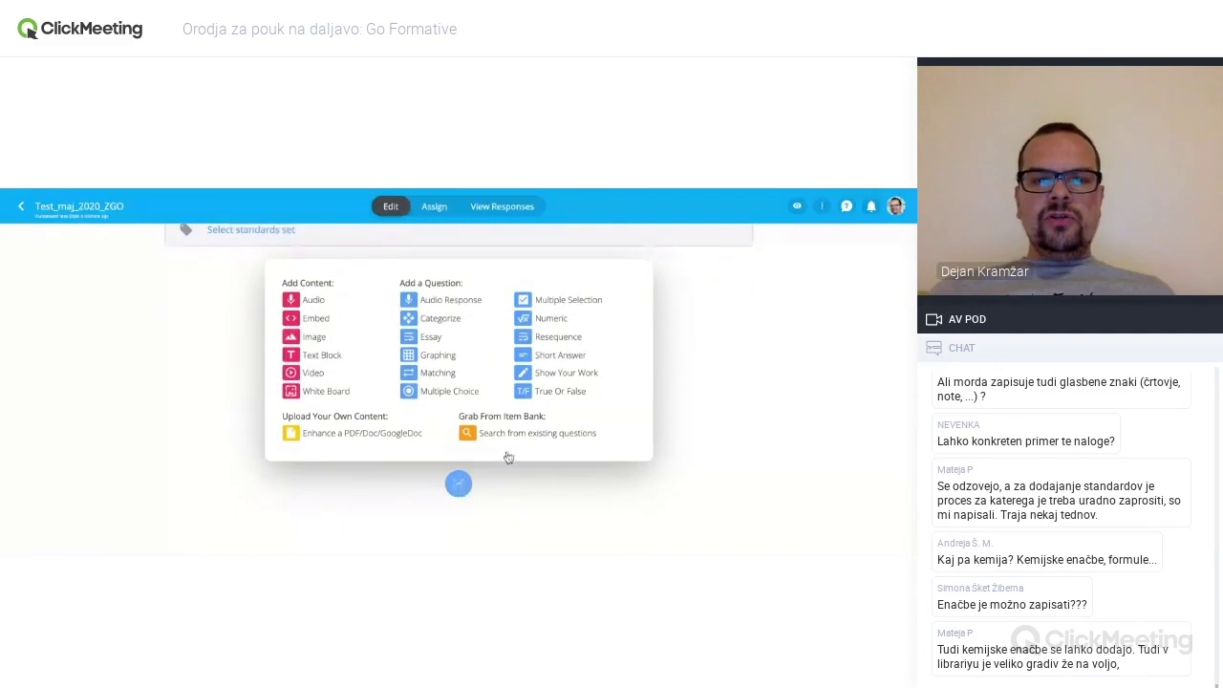
- Insert a blank Numeric question 8 followed by a blank Resequence question 9
{"action": "left_click", "coordinate": [548, 319]}
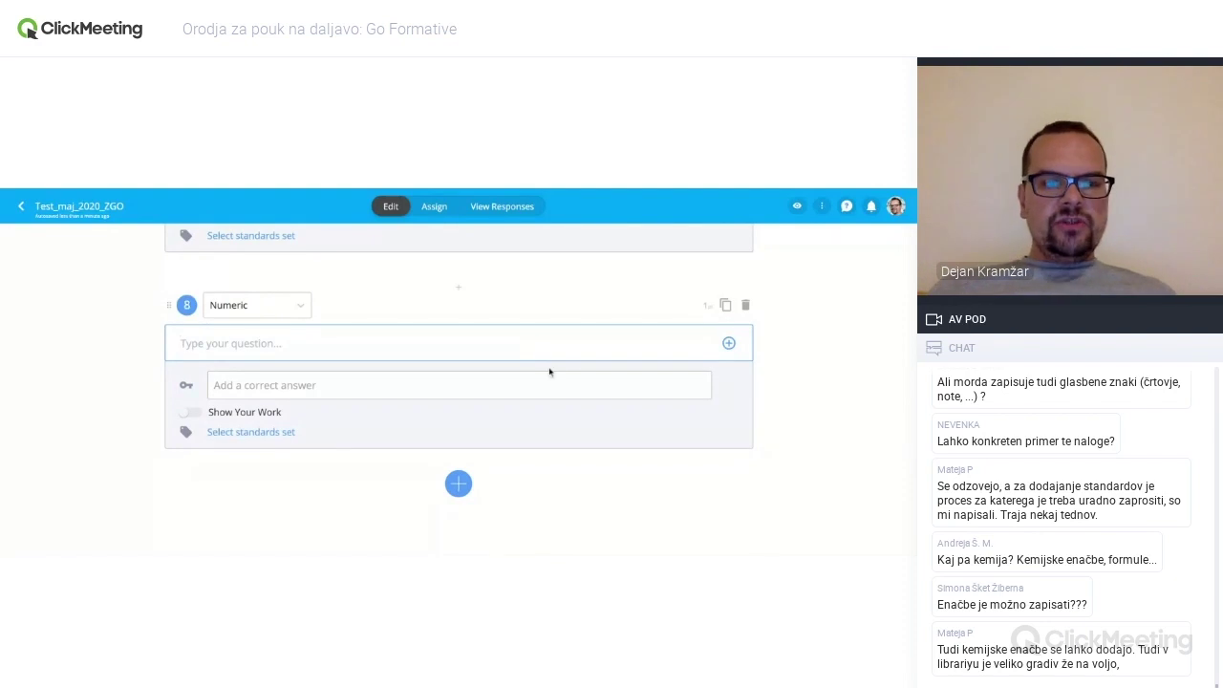
{"action": "left_click", "coordinate": [458, 485]}
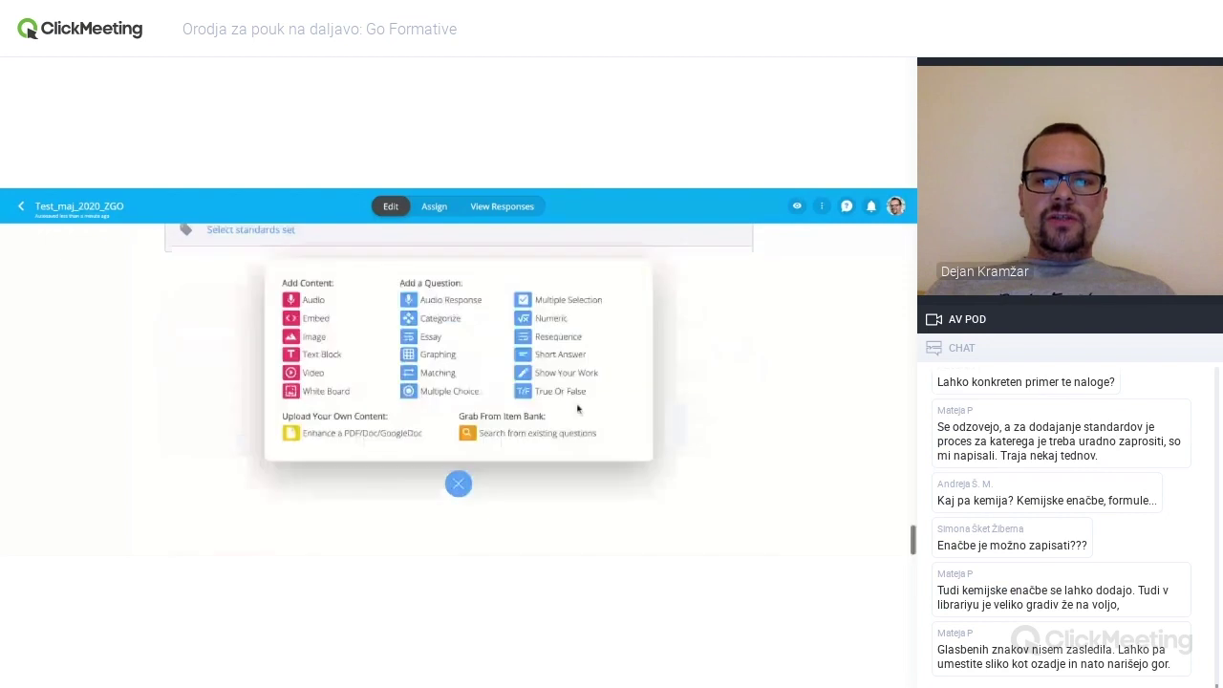
{"action": "left_click", "coordinate": [561, 338]}
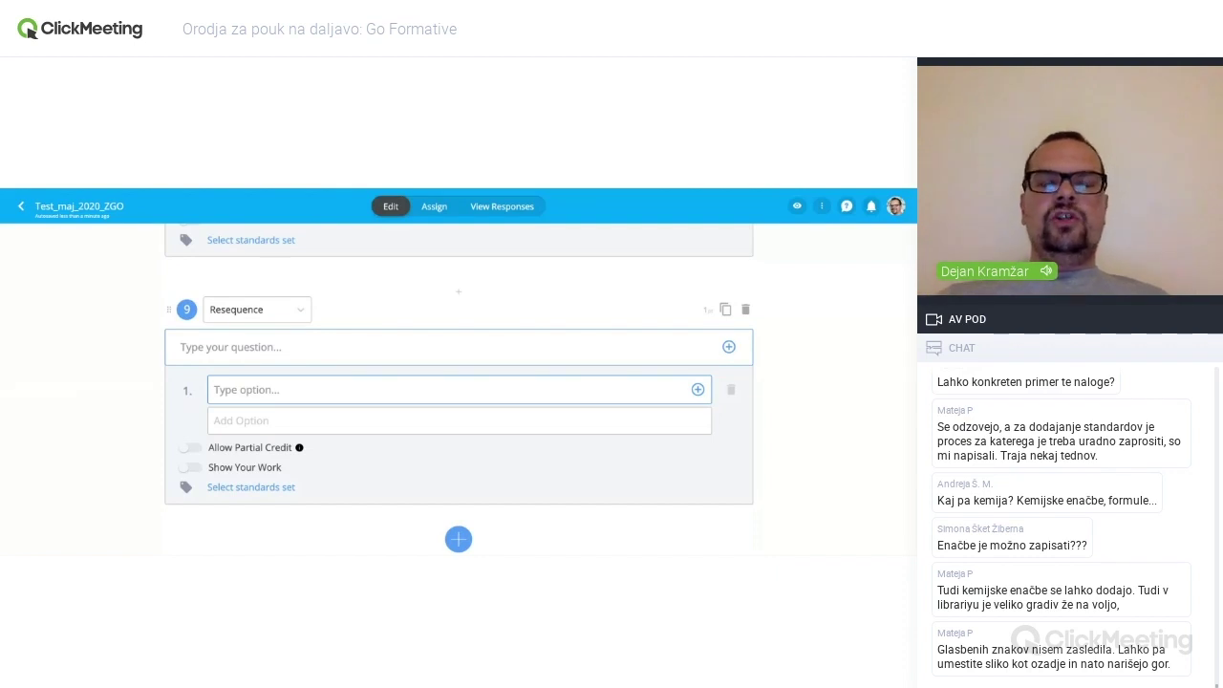
{"action": "scroll", "coordinate": [480, 410], "scroll_direction": "down", "scroll_amount": 1}
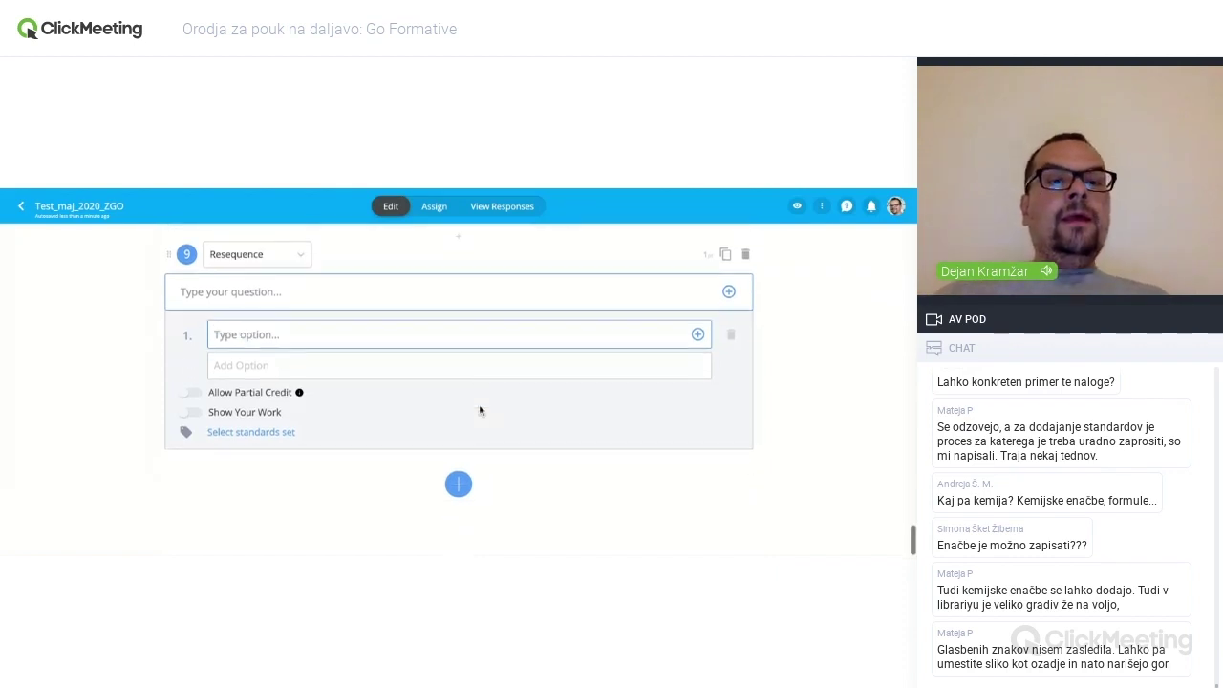
- Enter the resequence items 1, 2, 3, 4 and 5 in order
{"action": "left_click", "coordinate": [286, 331]}
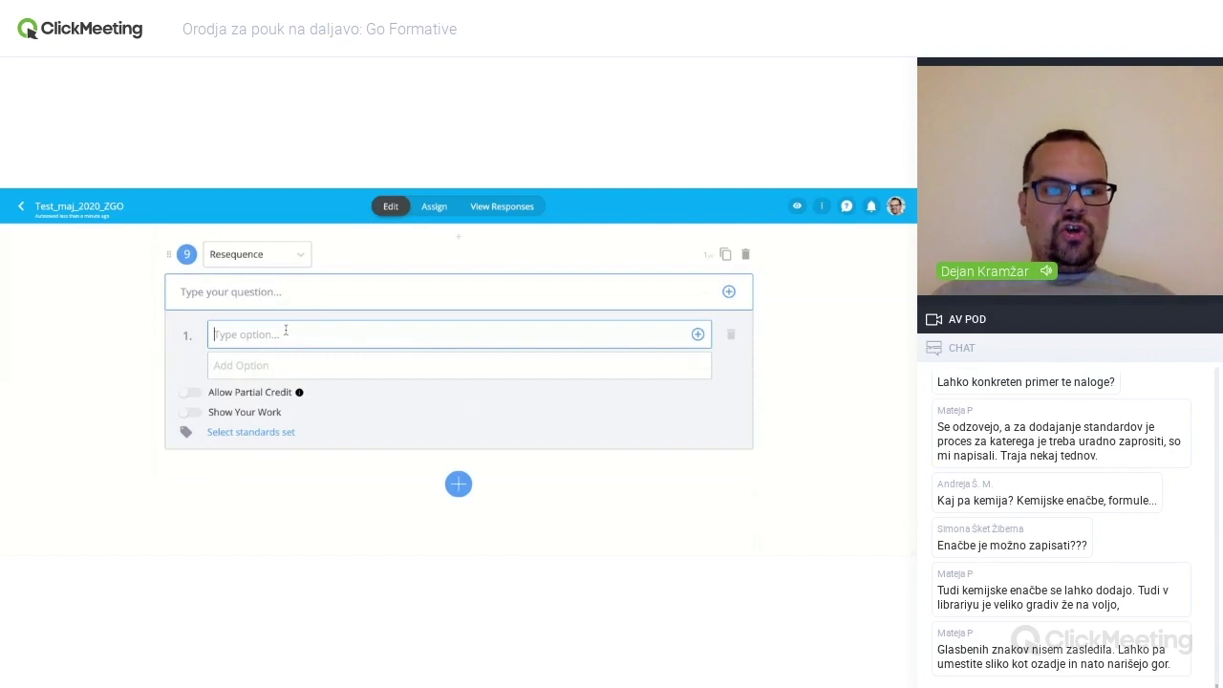
{"action": "type", "text": "1"}
{"action": "left_click", "coordinate": [254, 366]}
{"action": "type", "text": "2"}
{"action": "left_click", "coordinate": [262, 396]}
{"action": "type", "text": "3"}
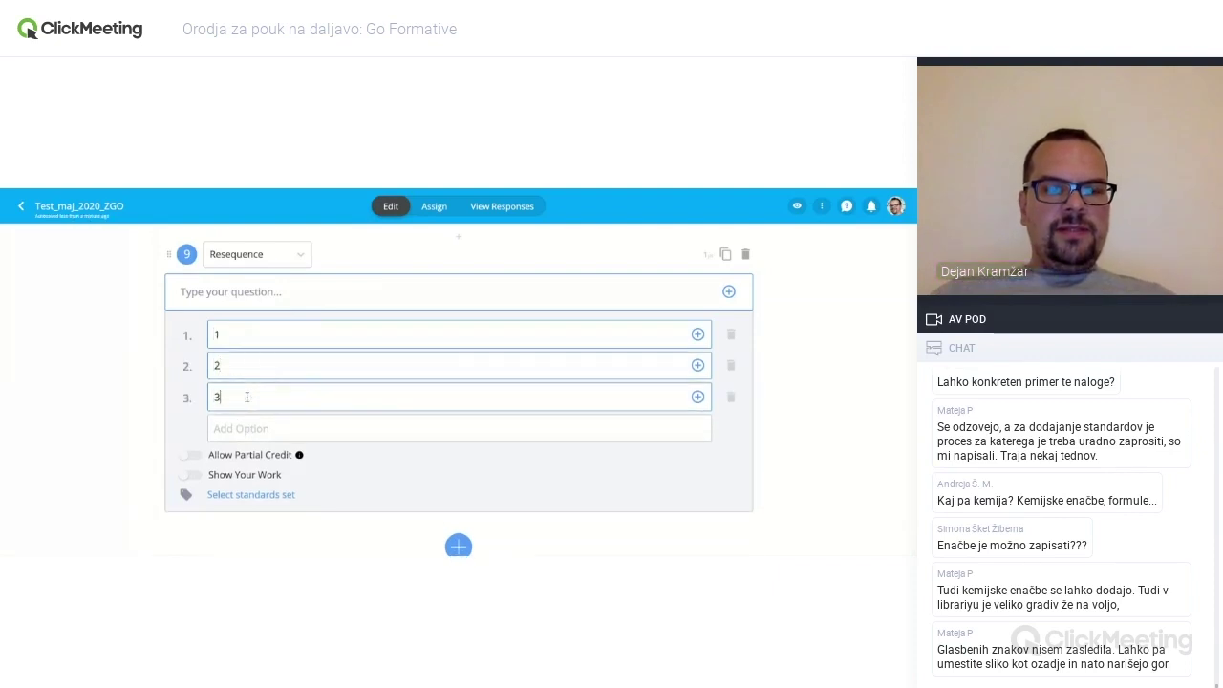
{"action": "left_click", "coordinate": [255, 428]}
{"action": "type", "text": "4"}
{"action": "left_click", "coordinate": [258, 459]}
{"action": "type", "text": "5"}
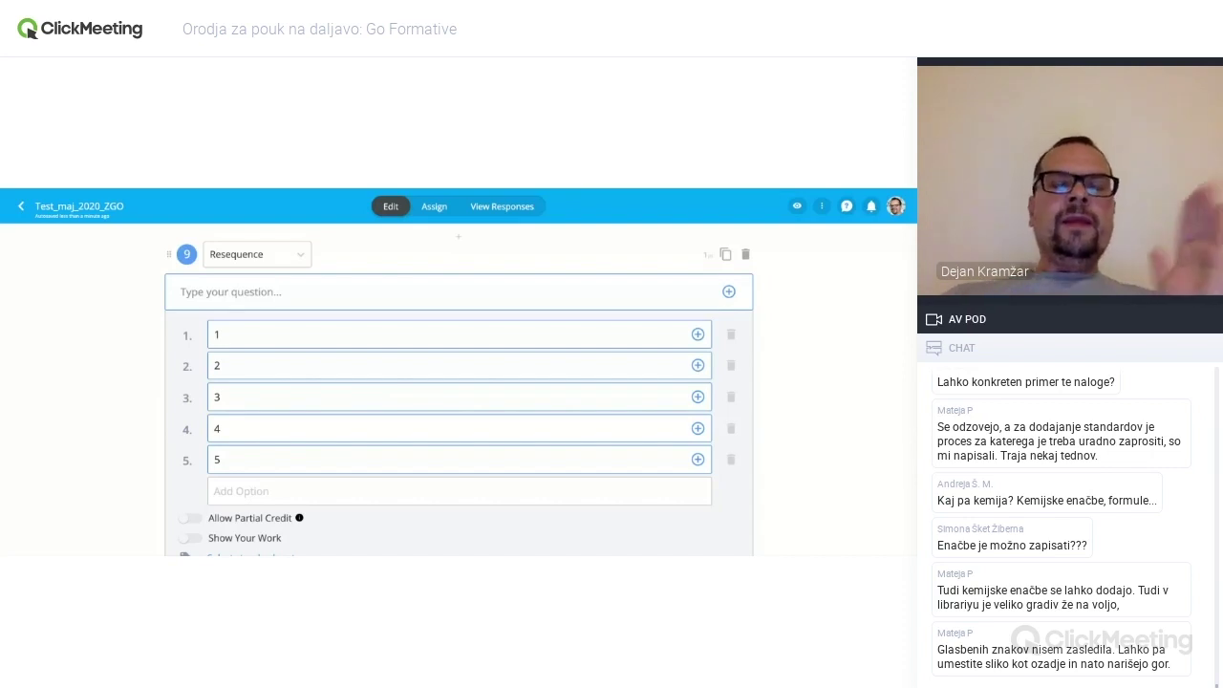
- Switch on Allow Partial Credit for the resequence question
{"action": "scroll", "coordinate": [218, 397], "scroll_direction": "down", "scroll_amount": 3}
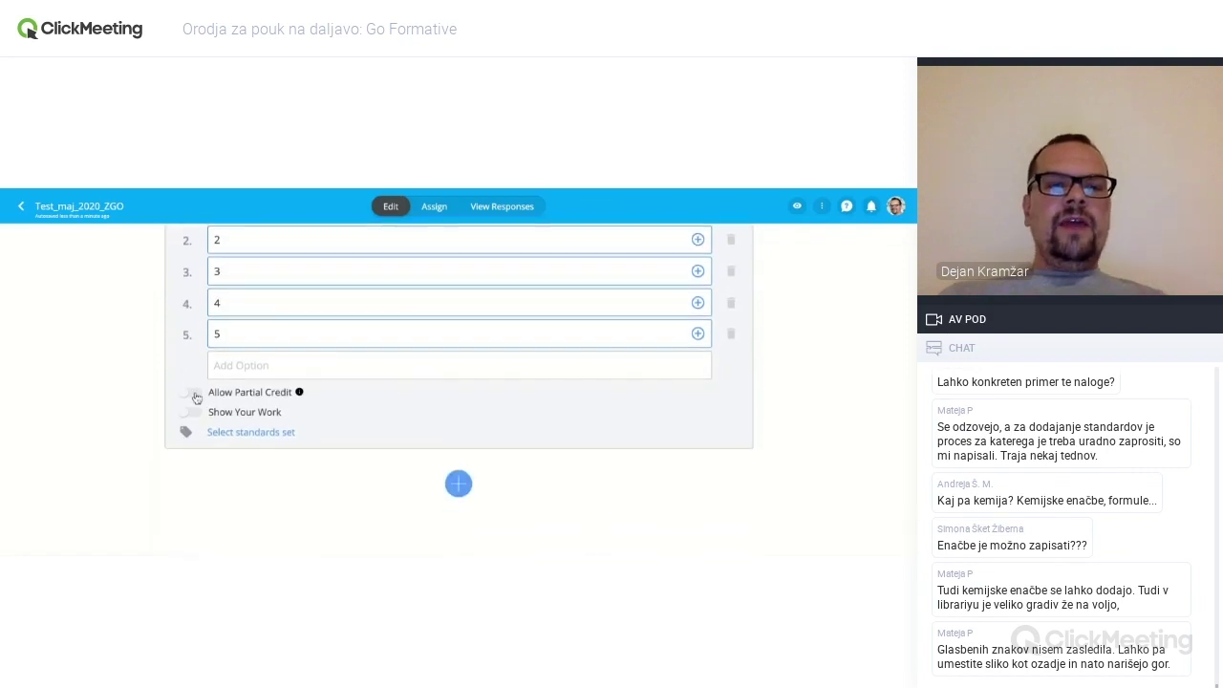
{"action": "left_click", "coordinate": [191, 392]}
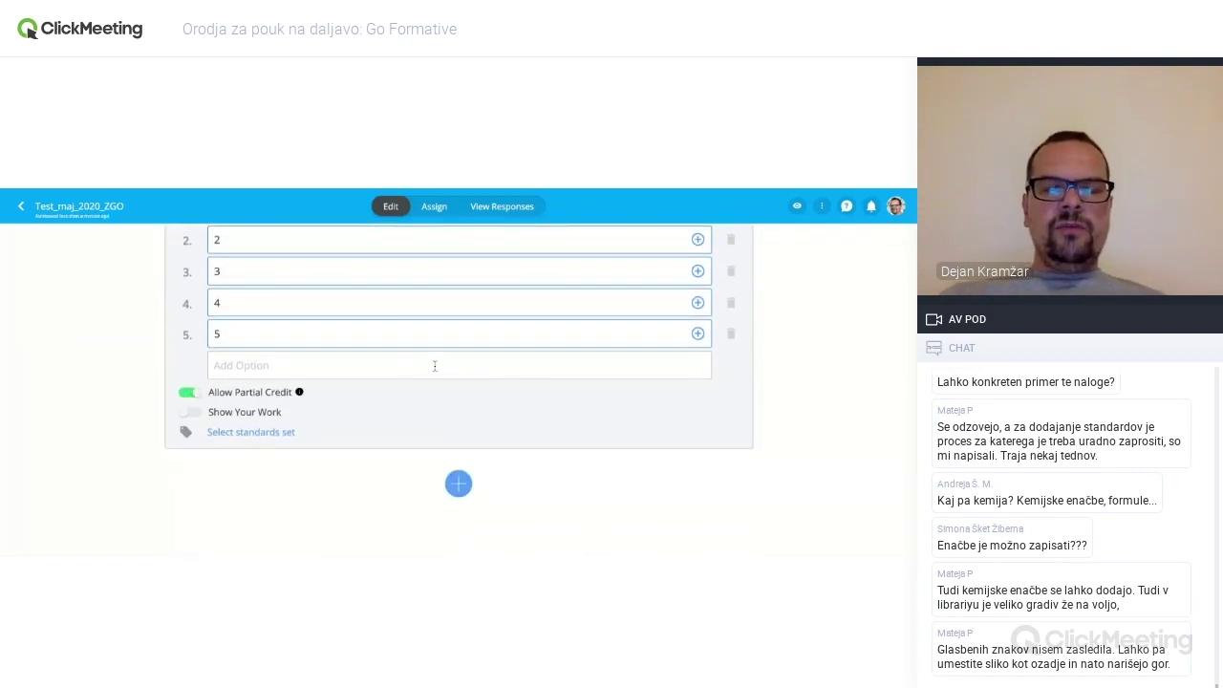
{"action": "scroll", "coordinate": [434, 366], "scroll_direction": "up", "scroll_amount": 1}
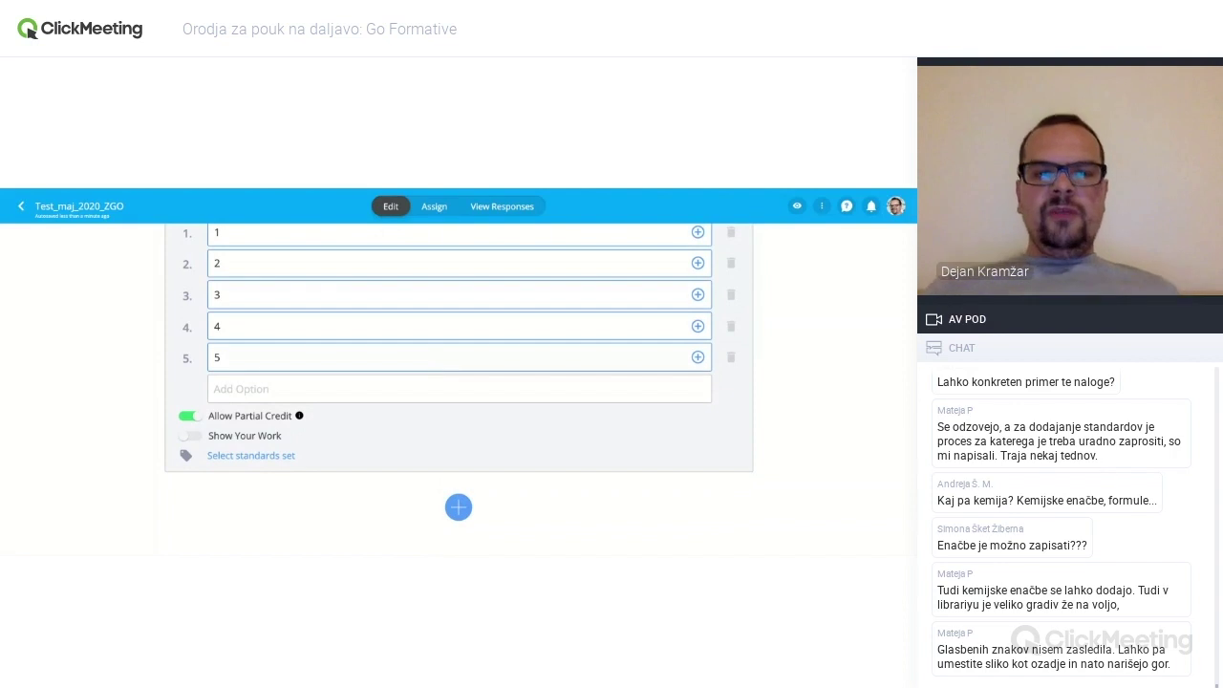
{"action": "scroll", "coordinate": [459, 353], "scroll_direction": "up", "scroll_amount": 1}
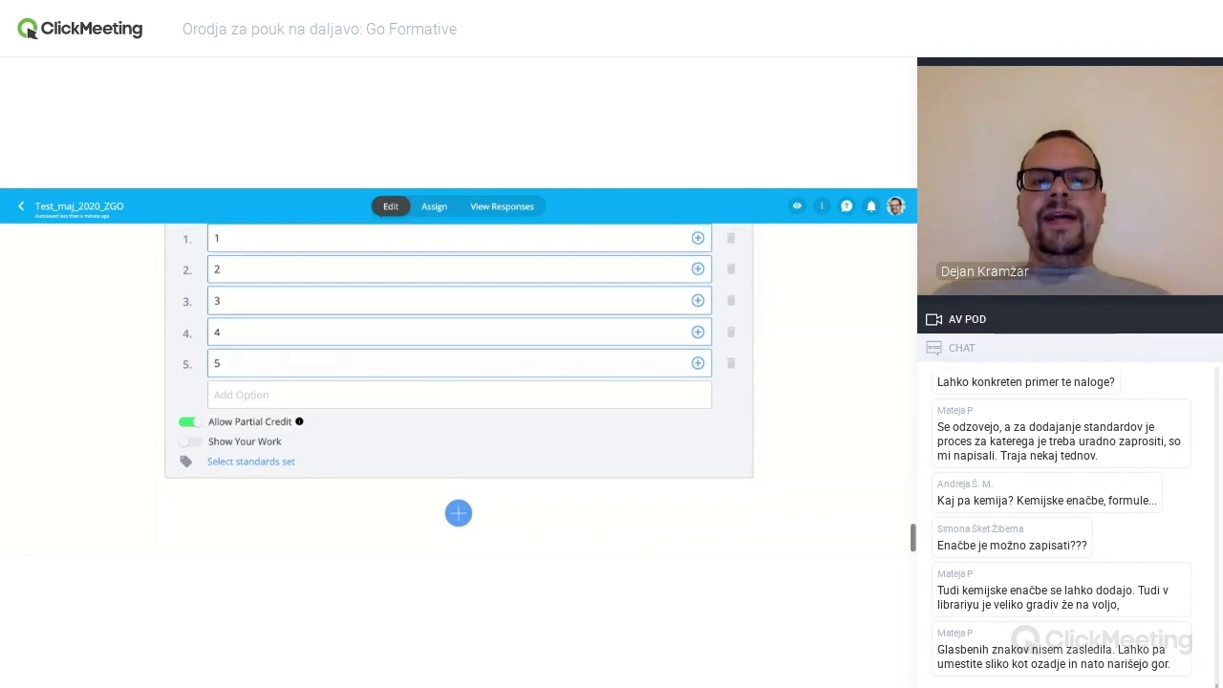
{"action": "scroll", "coordinate": [459, 382], "scroll_direction": "up", "scroll_amount": 1}
{"action": "scroll", "coordinate": [458, 382], "scroll_direction": "down", "scroll_amount": 2}
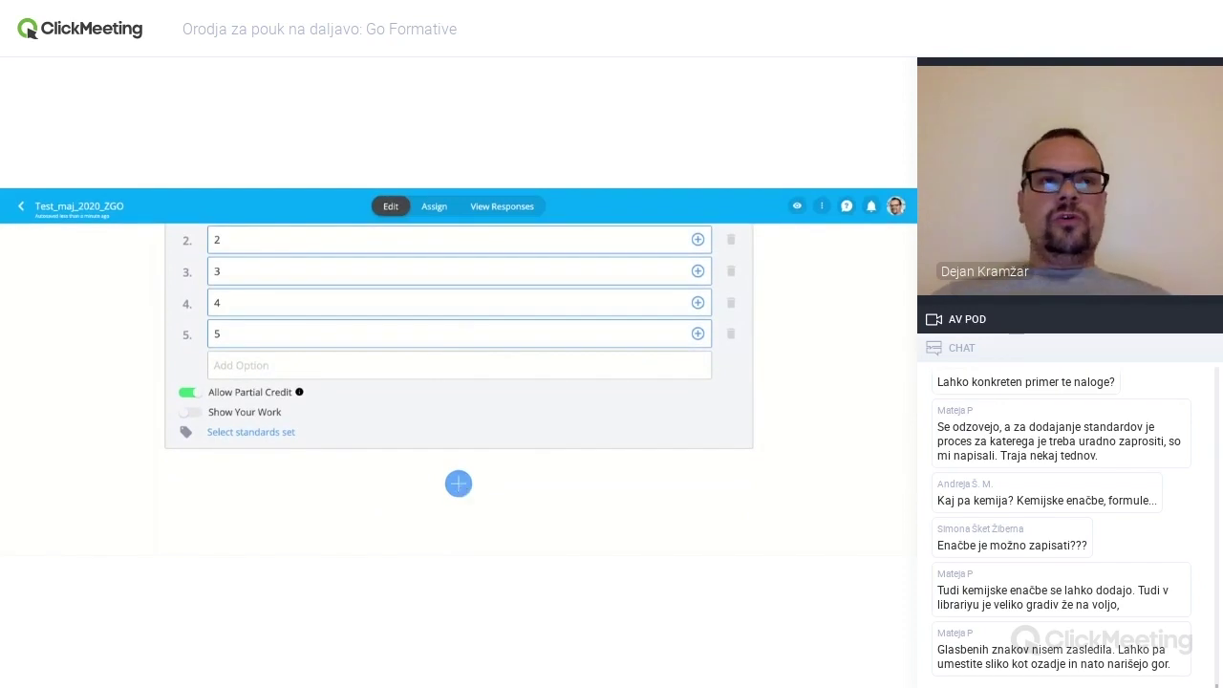
{"action": "left_click", "coordinate": [459, 484]}
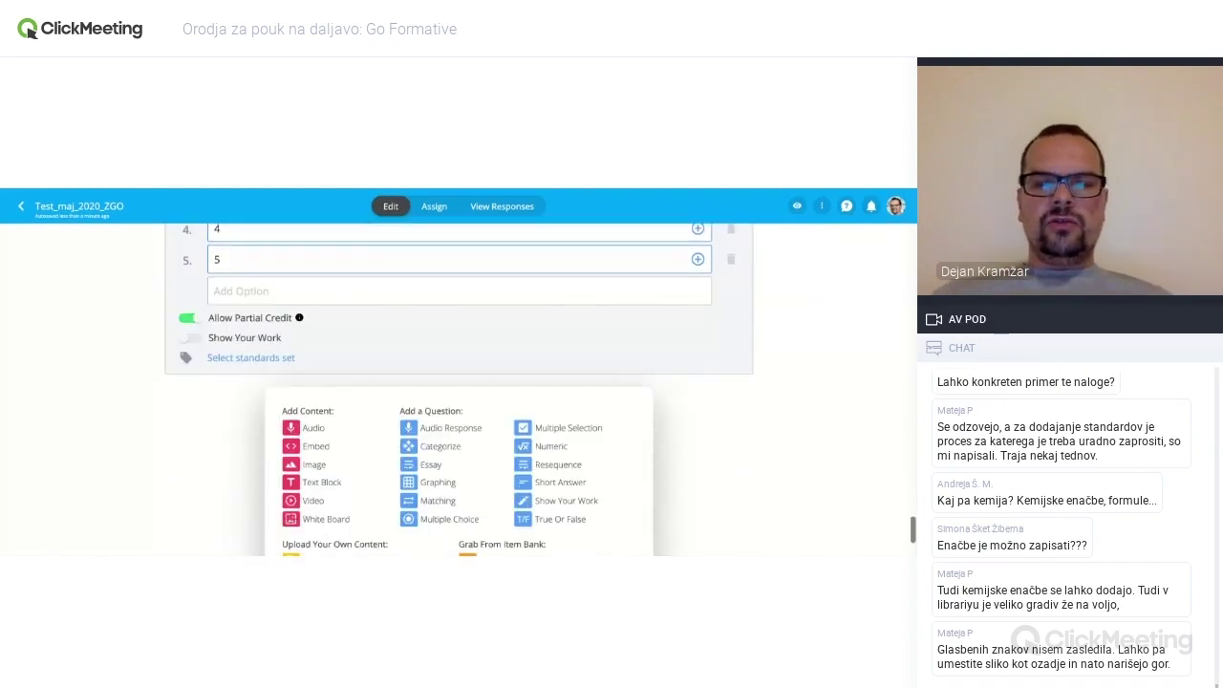
- Create Short Answer question 10 'Glavno mesto Slovenije.' with correct answer Ljubljana
{"action": "left_click", "coordinate": [560, 353]}
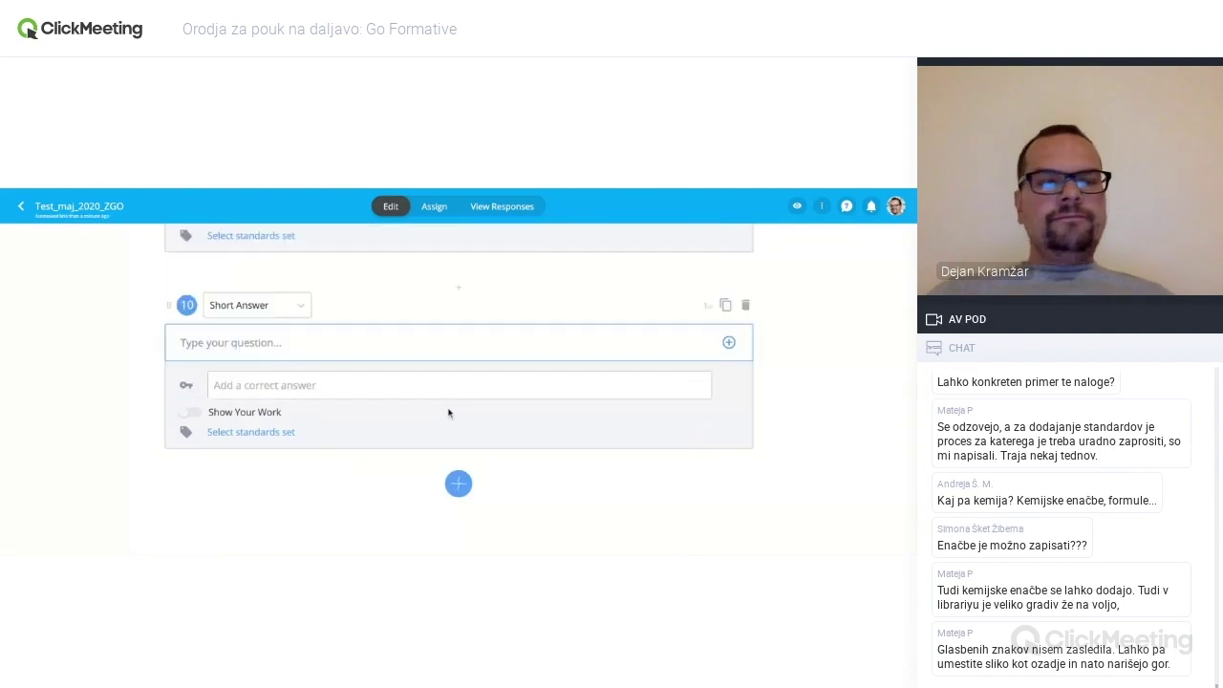
{"action": "left_click", "coordinate": [396, 341]}
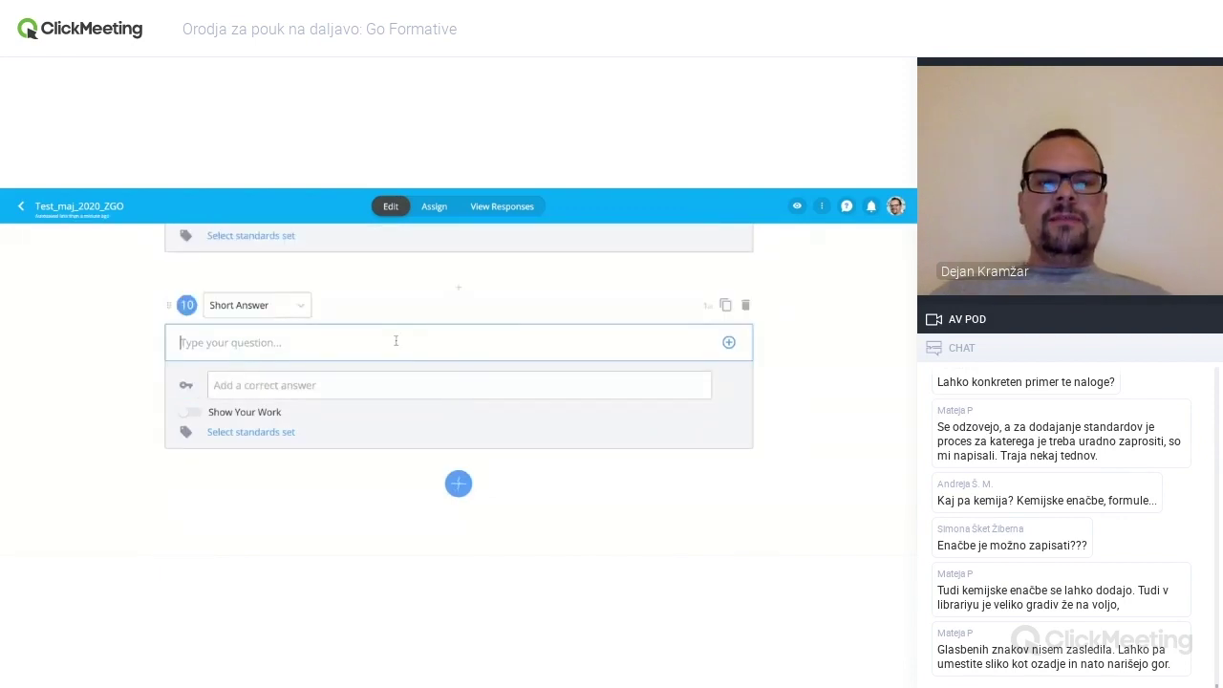
{"action": "left_click", "coordinate": [355, 385]}
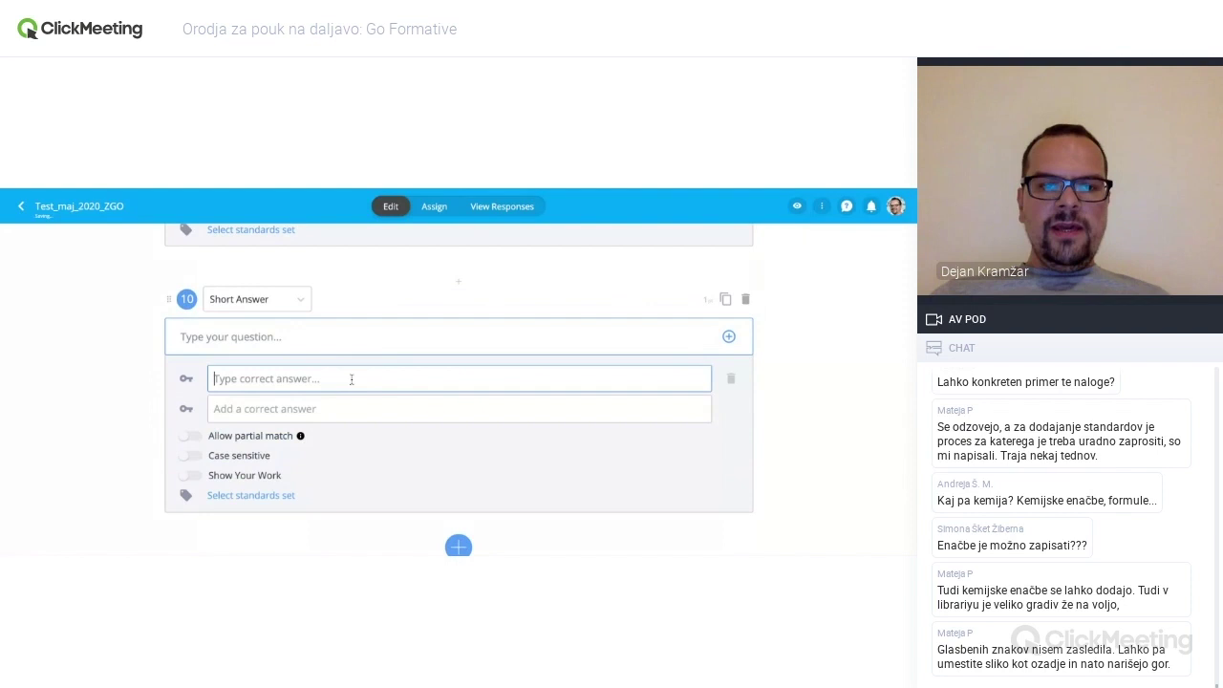
{"action": "left_click", "coordinate": [303, 340]}
{"action": "type", "text": "Glavno"}
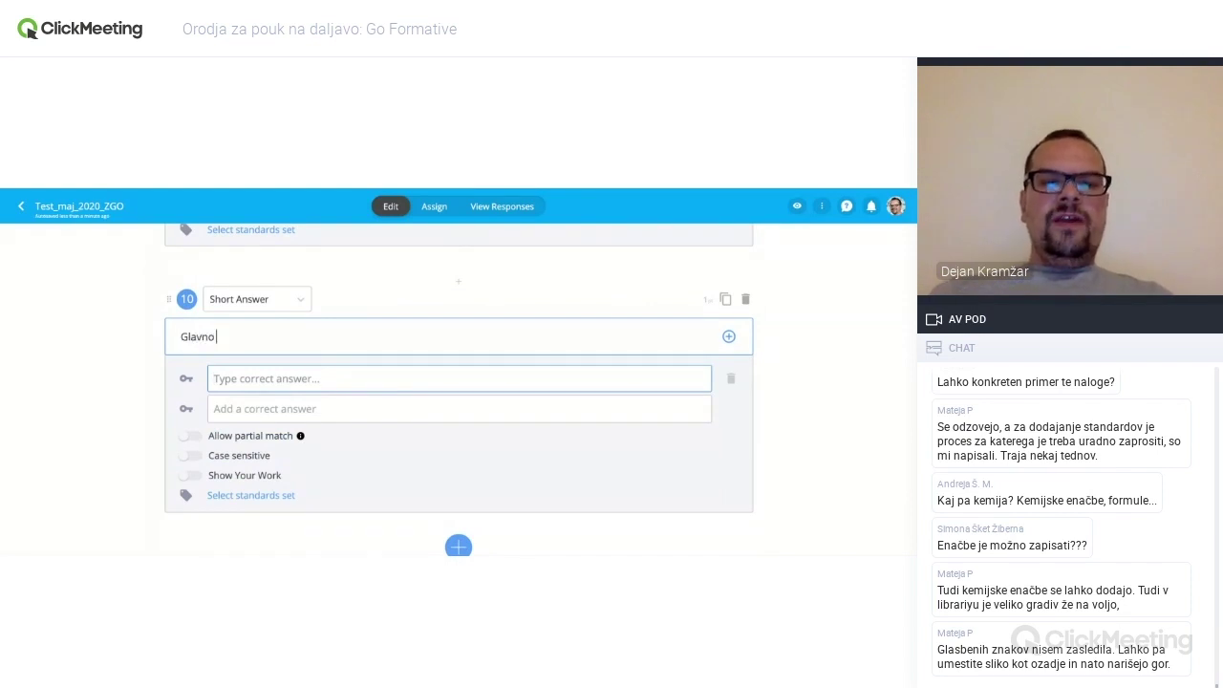
{"action": "type", "text": " mesto Slovenije."}
{"action": "left_click", "coordinate": [296, 372]}
{"action": "type", "text": "Ljubljana"}
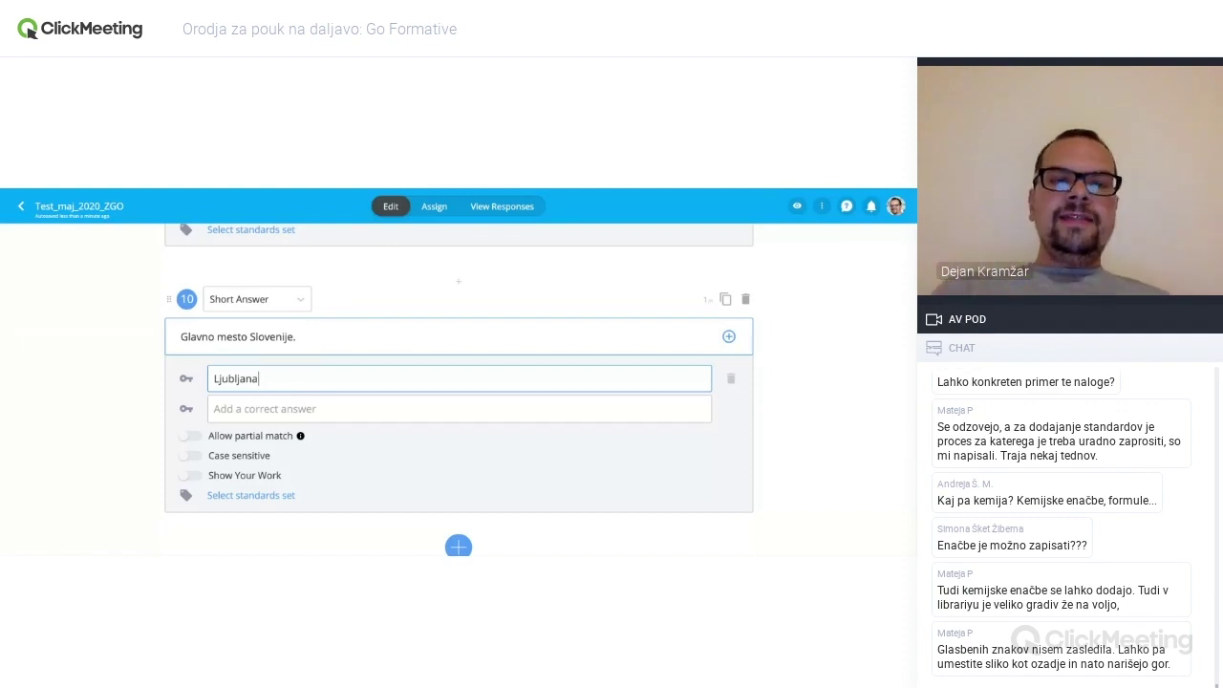
- Add Ljubljana., Lj, lublana and ljubjana as extra accepted answers to question 10
{"action": "left_click", "coordinate": [335, 413]}
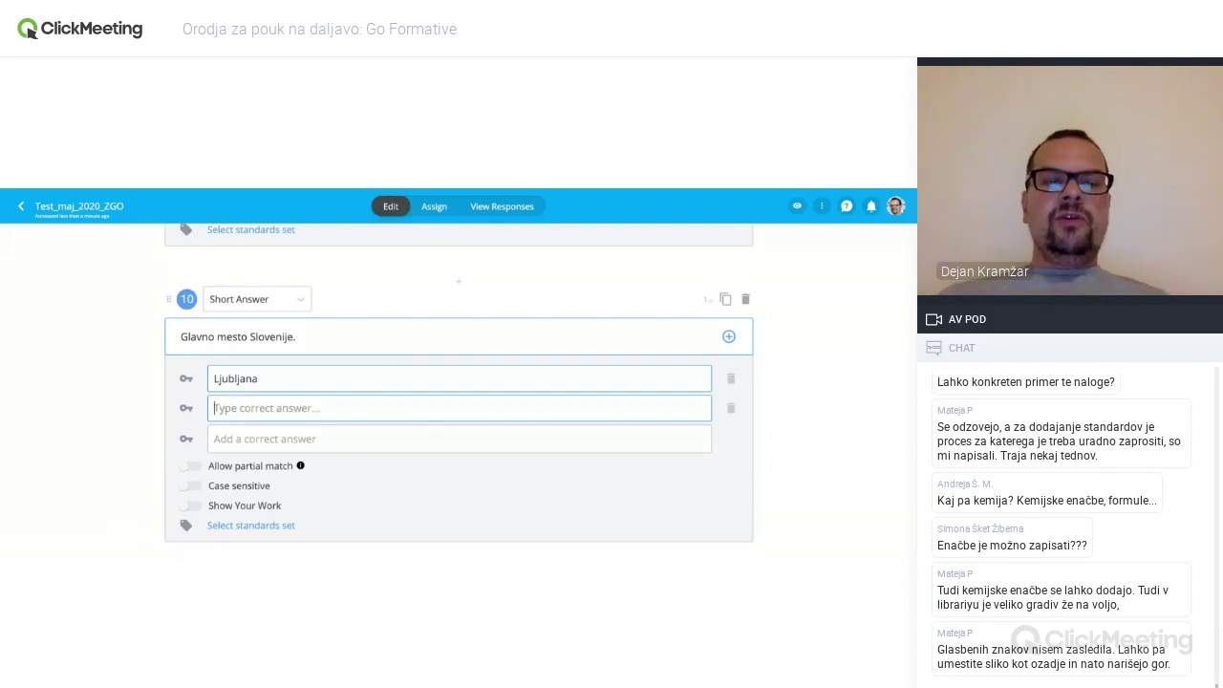
{"action": "type", "text": "Ljubljana."}
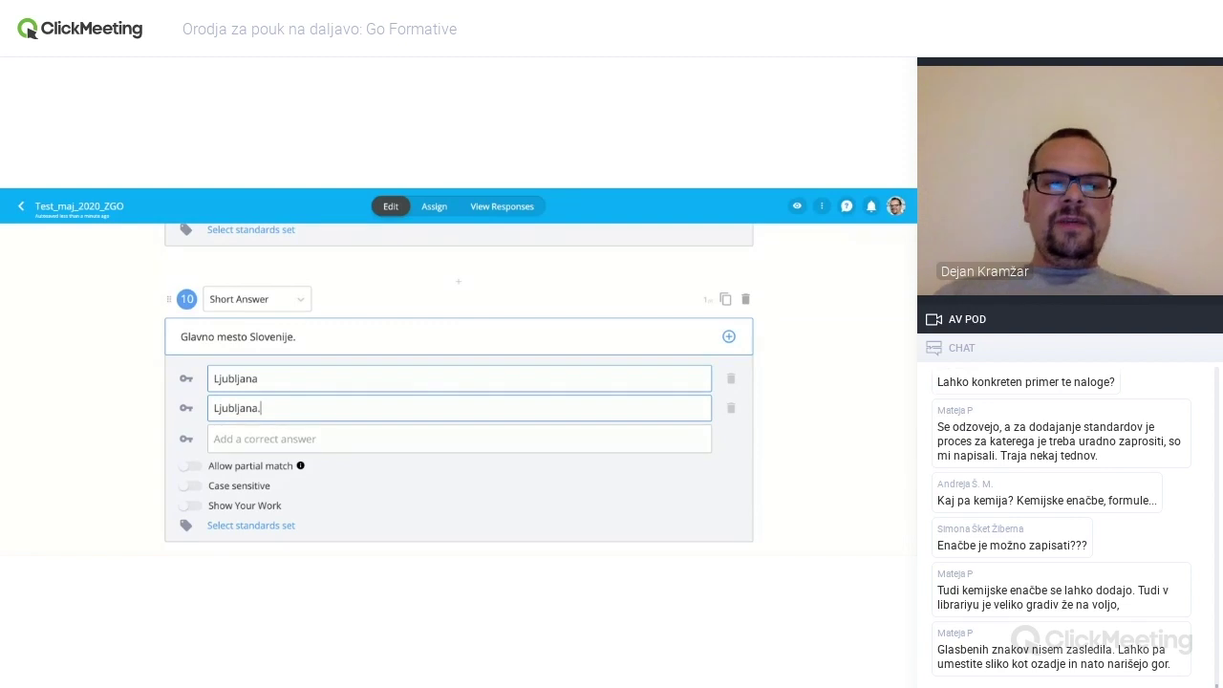
{"action": "left_click", "coordinate": [310, 438]}
{"action": "type", "text": "Lj"}
{"action": "left_click", "coordinate": [287, 468]}
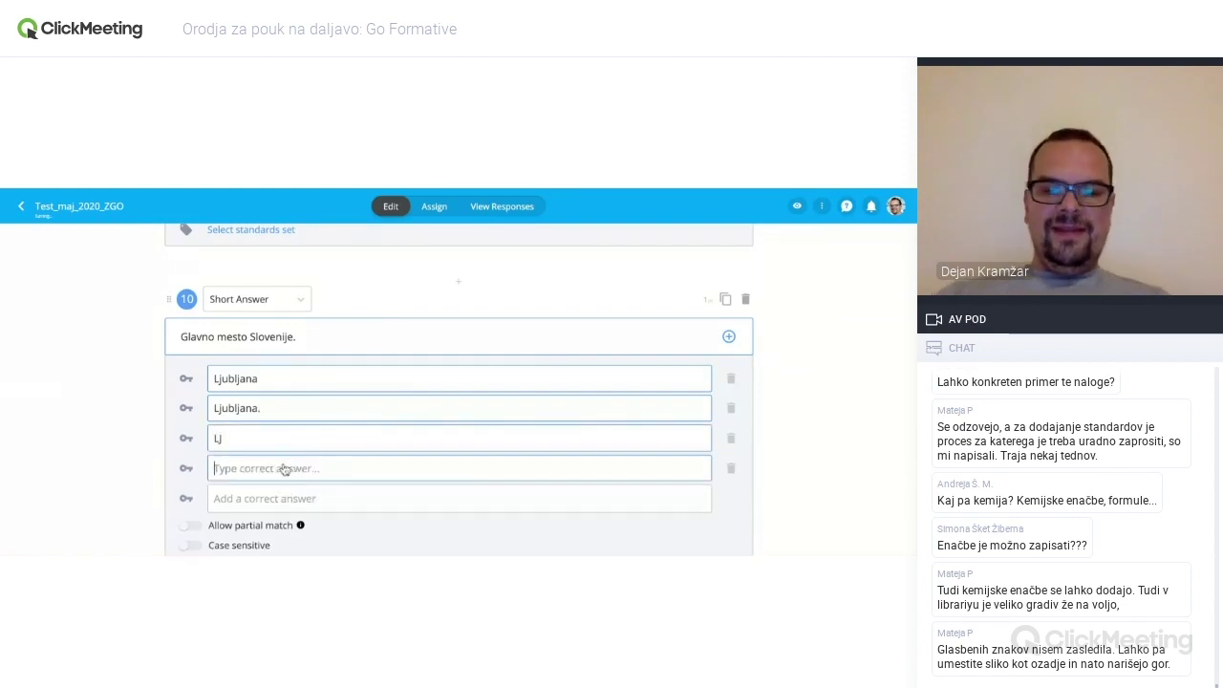
{"action": "type", "text": "lublana"}
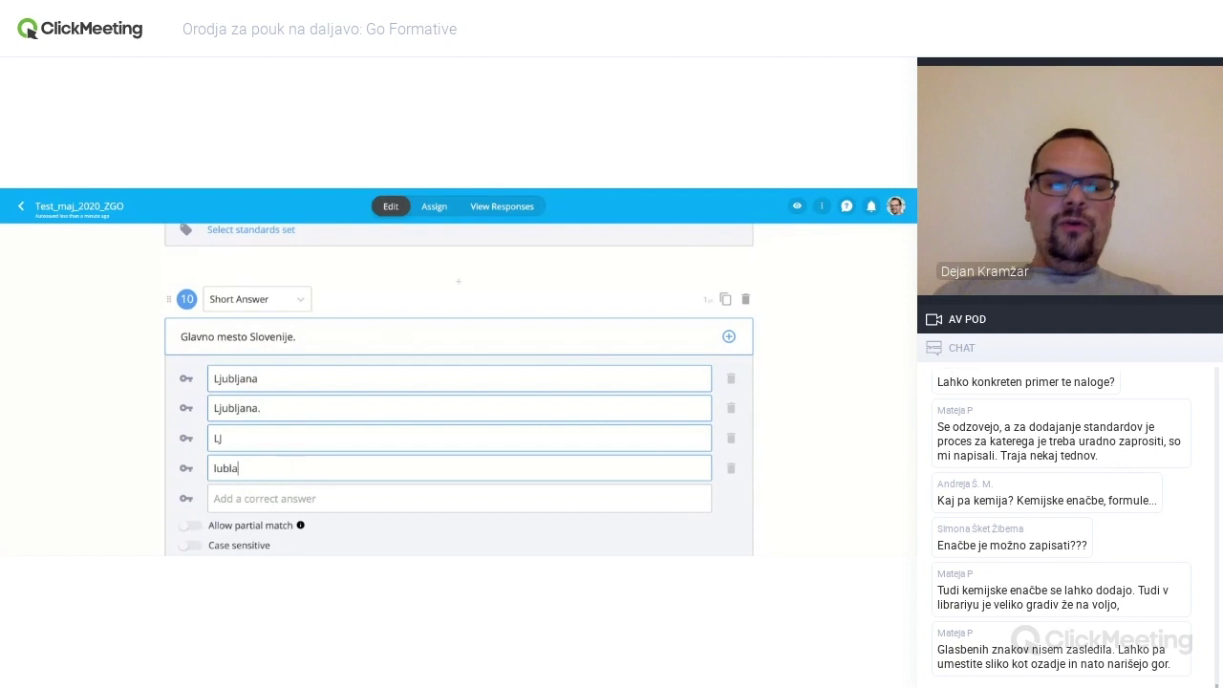
{"action": "left_click", "coordinate": [256, 500]}
{"action": "type", "text": "ljubjana"}
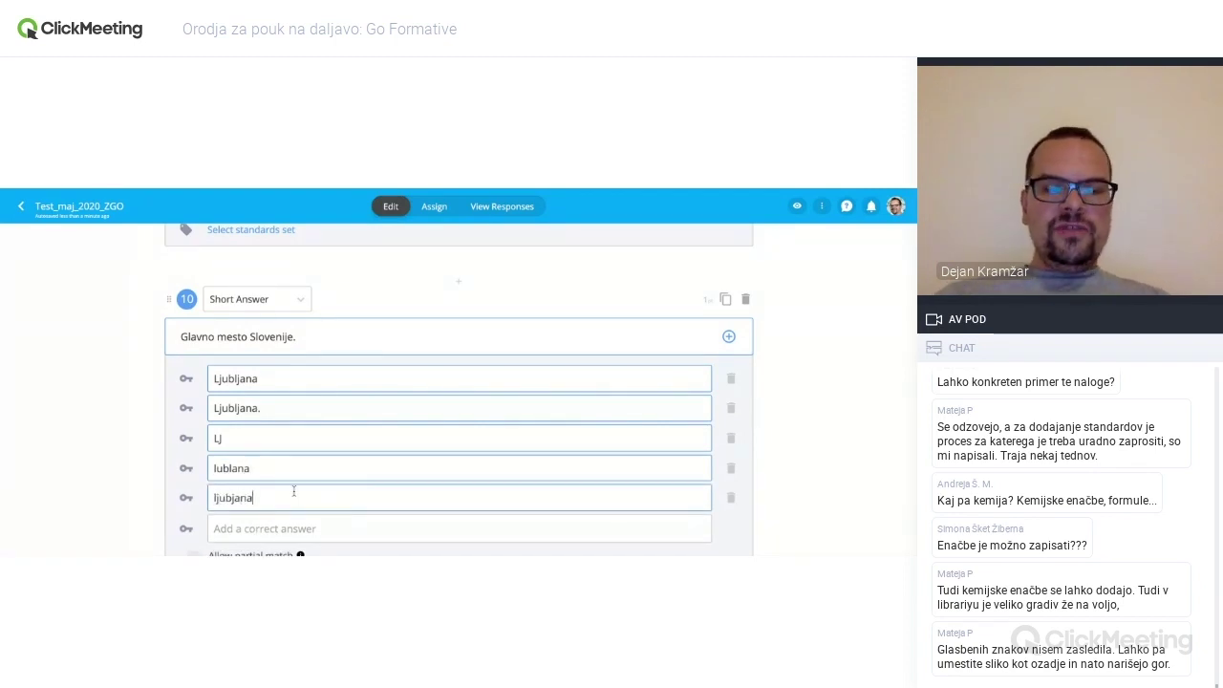
- Turn on Allow partial match, leave case sensitivity off, and bring up the add-item choices
{"action": "scroll", "coordinate": [338, 478], "scroll_direction": "down", "scroll_amount": 1}
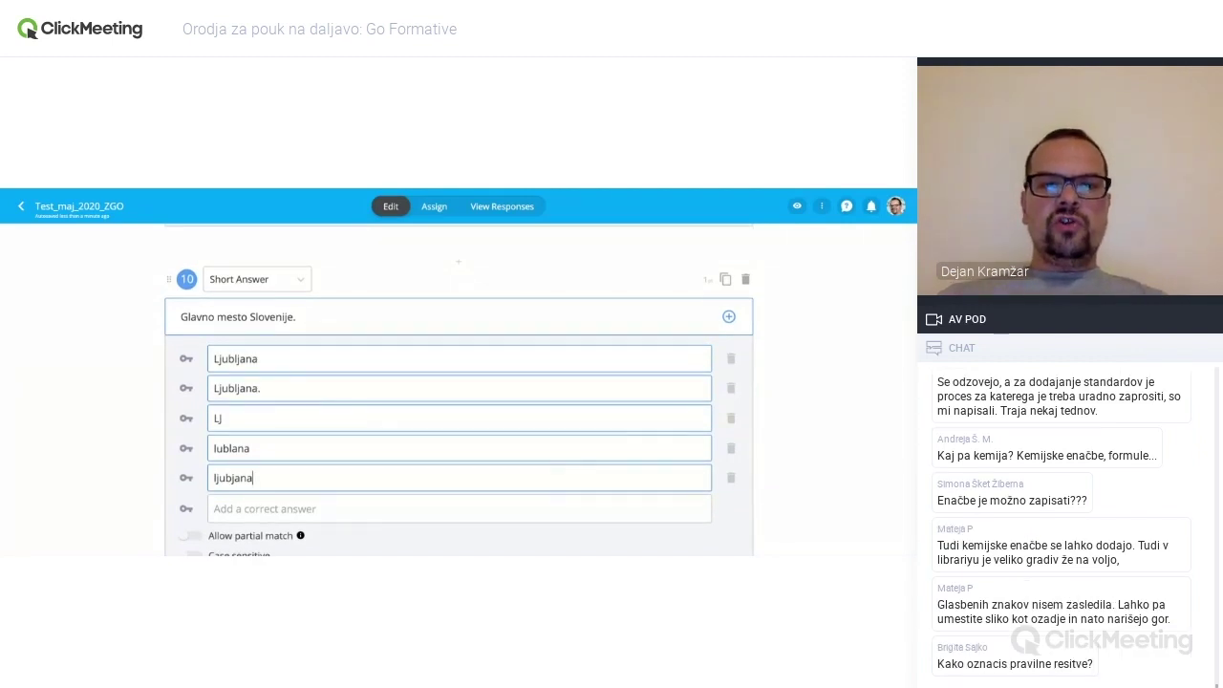
{"action": "scroll", "coordinate": [459, 402], "scroll_direction": "down", "scroll_amount": 1}
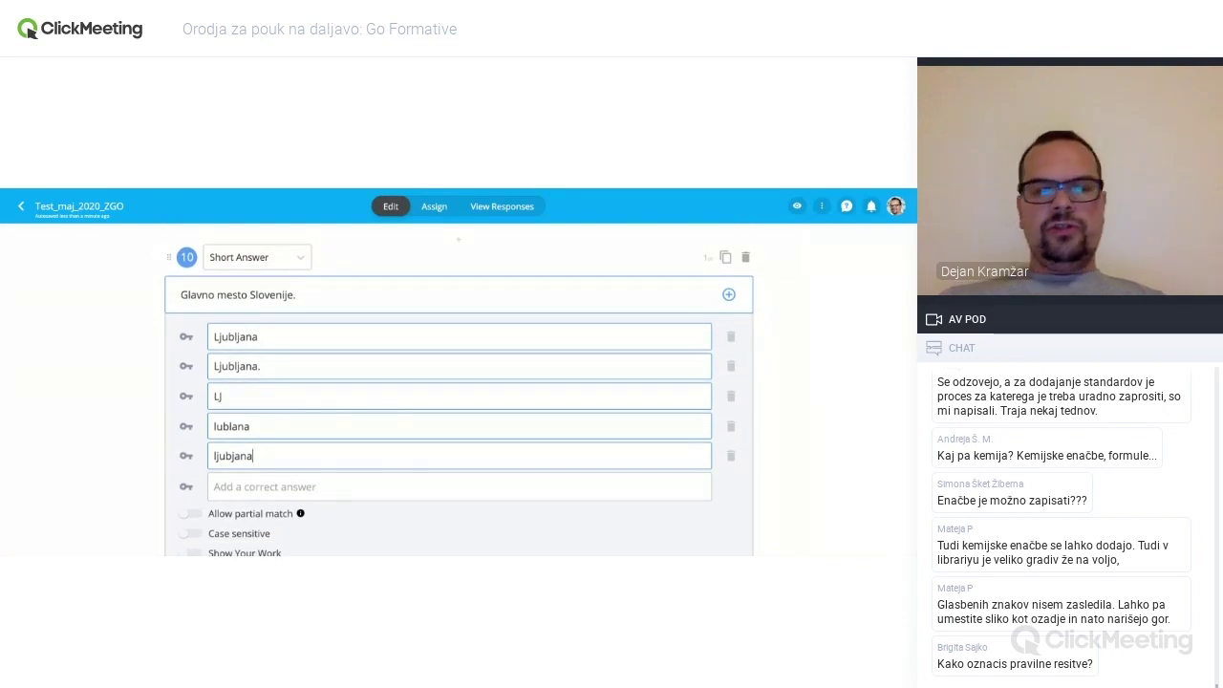
{"action": "scroll", "coordinate": [458, 401], "scroll_direction": "down", "scroll_amount": 1}
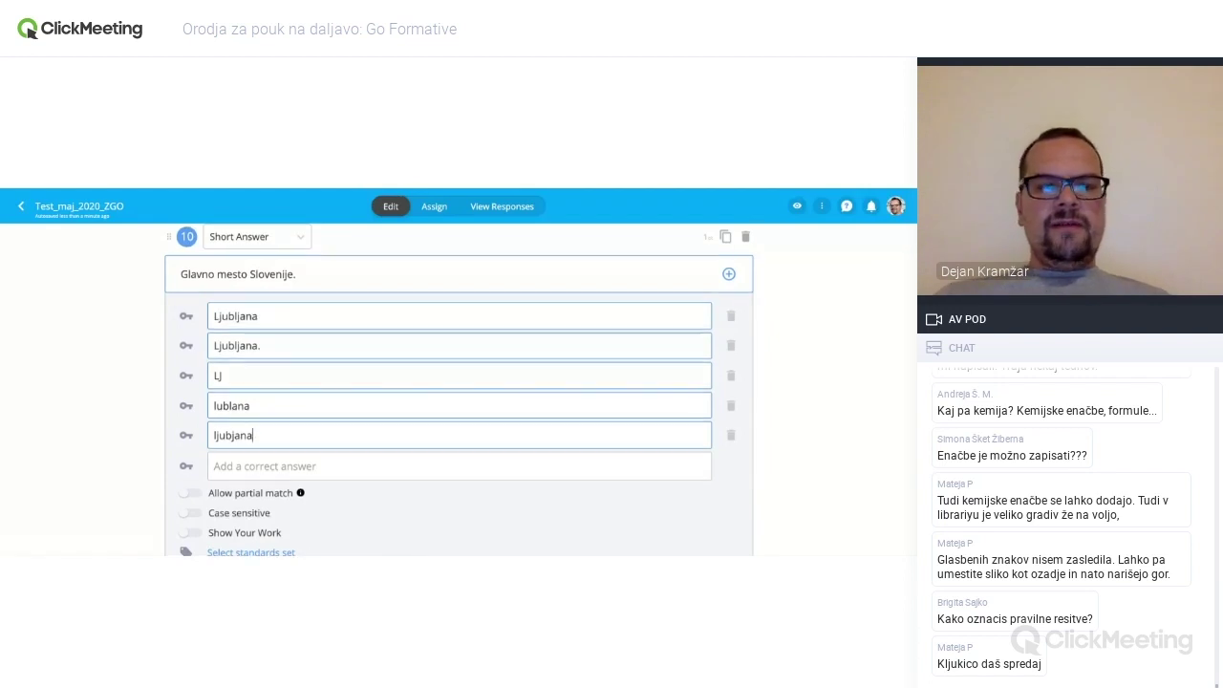
{"action": "scroll", "coordinate": [459, 392], "scroll_direction": "down", "scroll_amount": 1}
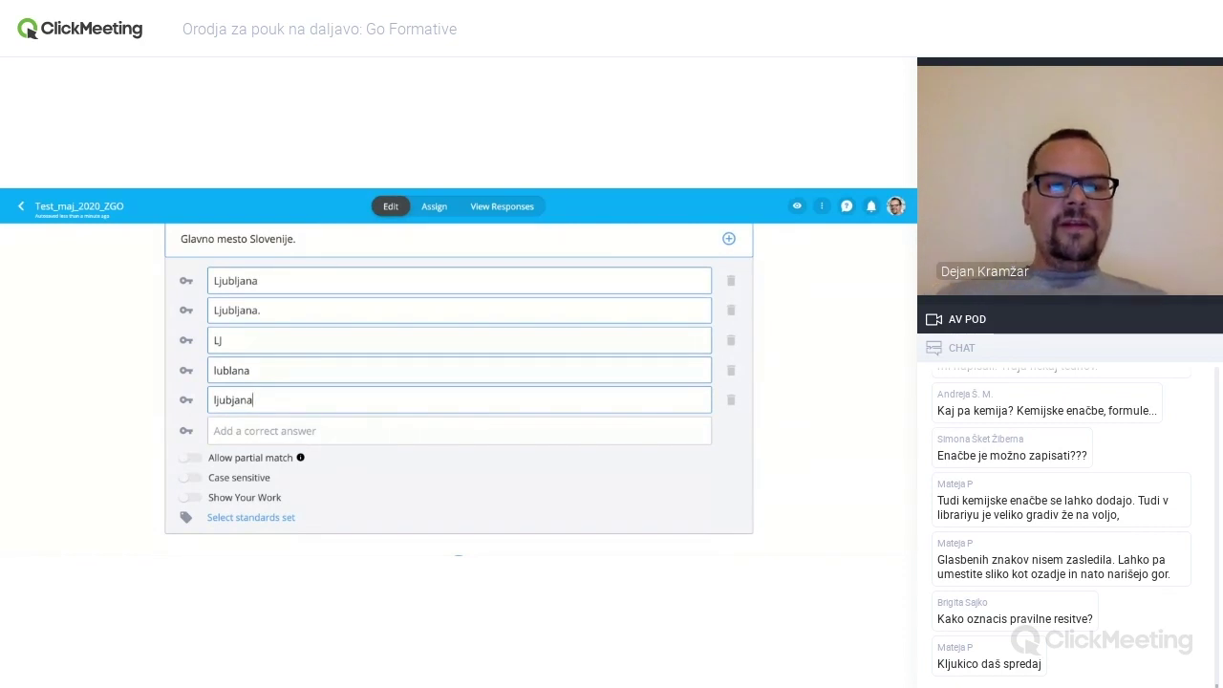
{"action": "left_click", "coordinate": [194, 459]}
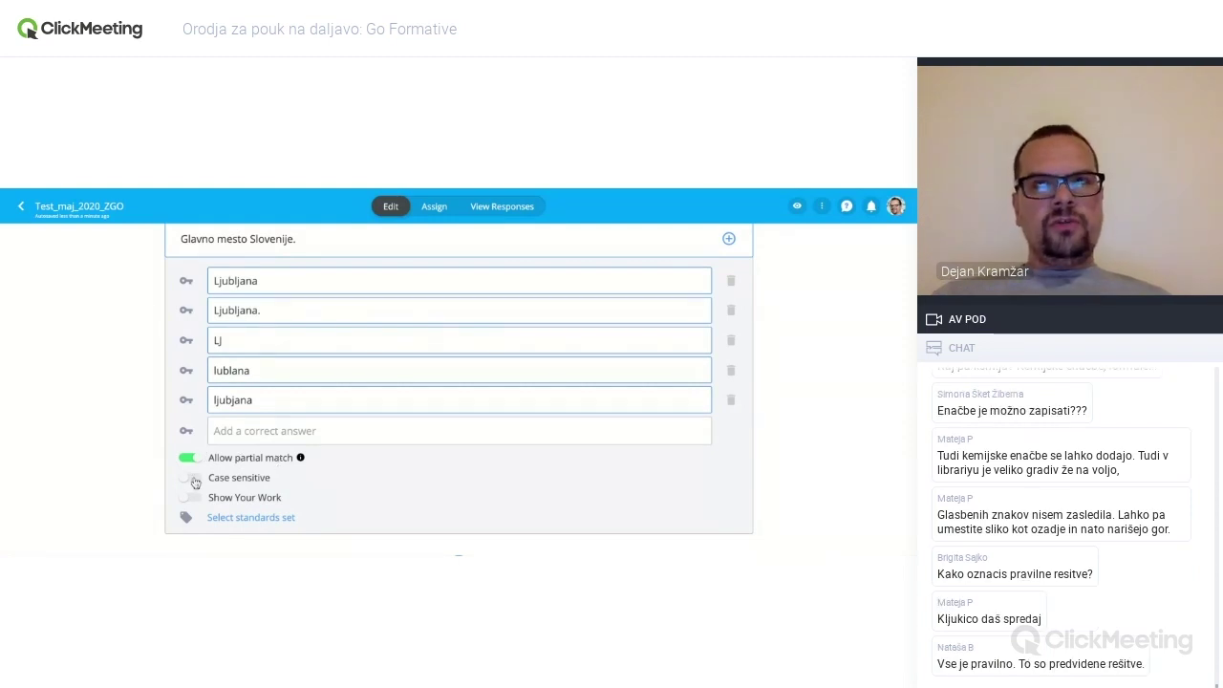
{"action": "left_click", "coordinate": [189, 478]}
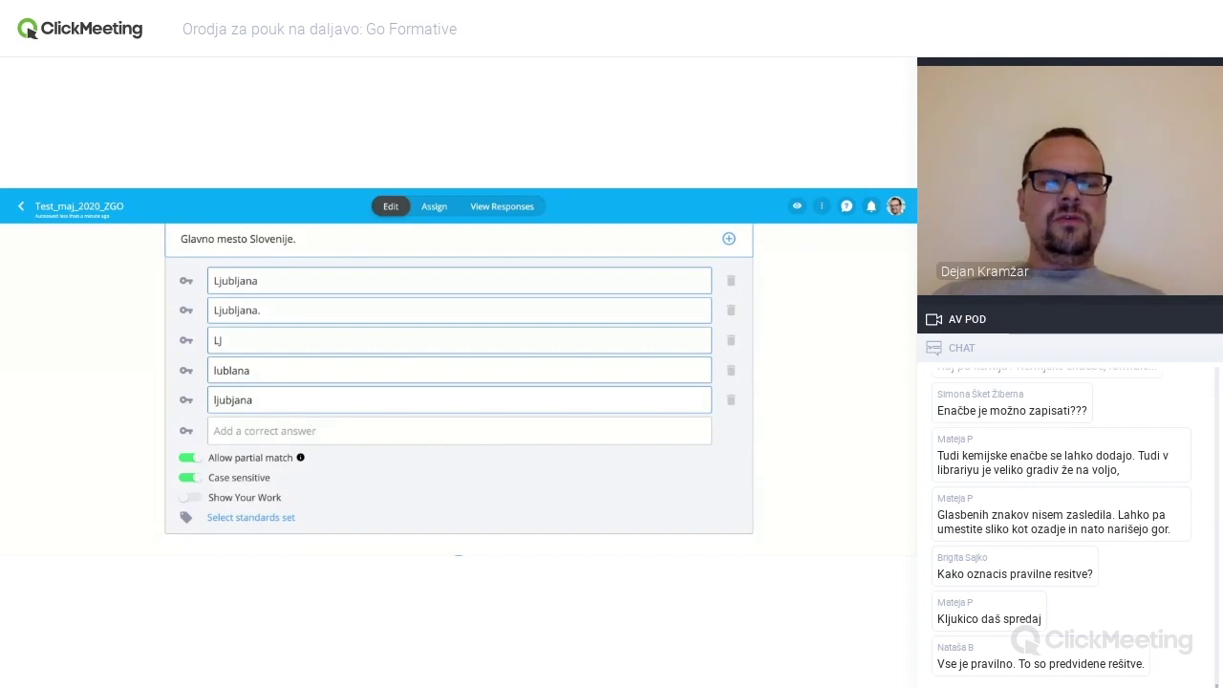
{"action": "left_click", "coordinate": [190, 477]}
{"action": "scroll", "coordinate": [458, 510], "scroll_direction": "down", "scroll_amount": 1}
{"action": "left_click", "coordinate": [463, 480]}
{"action": "scroll", "coordinate": [465, 482], "scroll_direction": "down", "scroll_amount": 3}
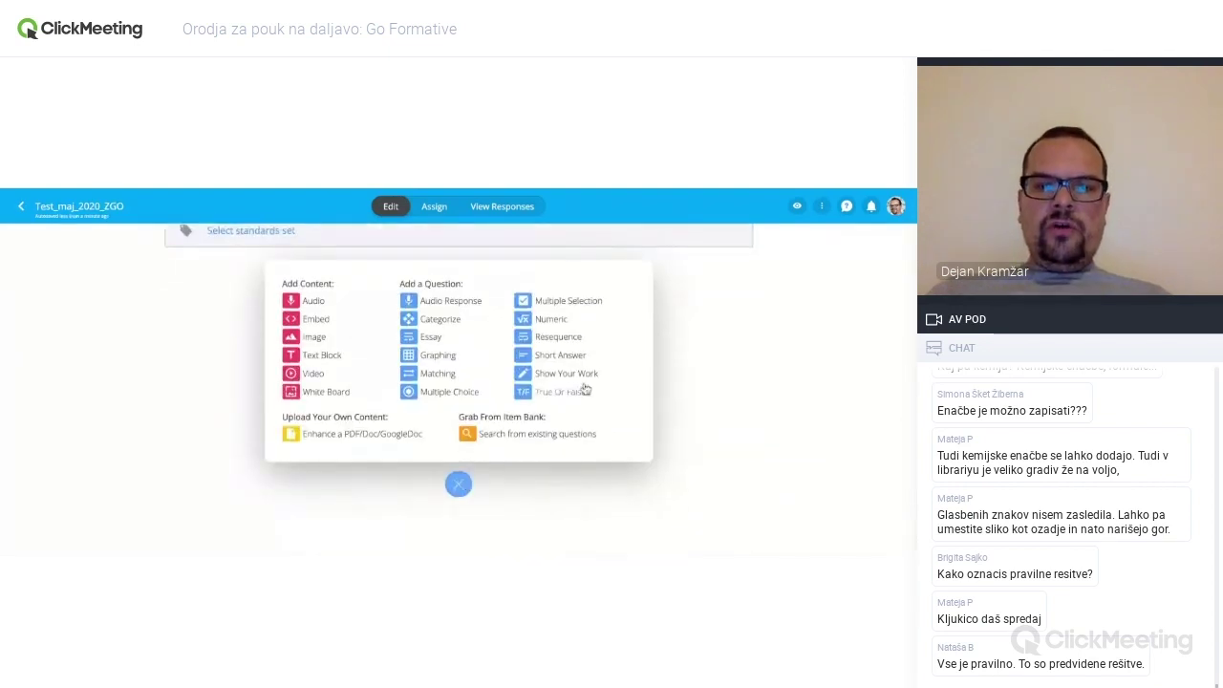
- Insert an empty Show Your Work question 11, then a True Or False question 12
{"action": "scroll", "coordinate": [567, 380], "scroll_direction": "up", "scroll_amount": 3}
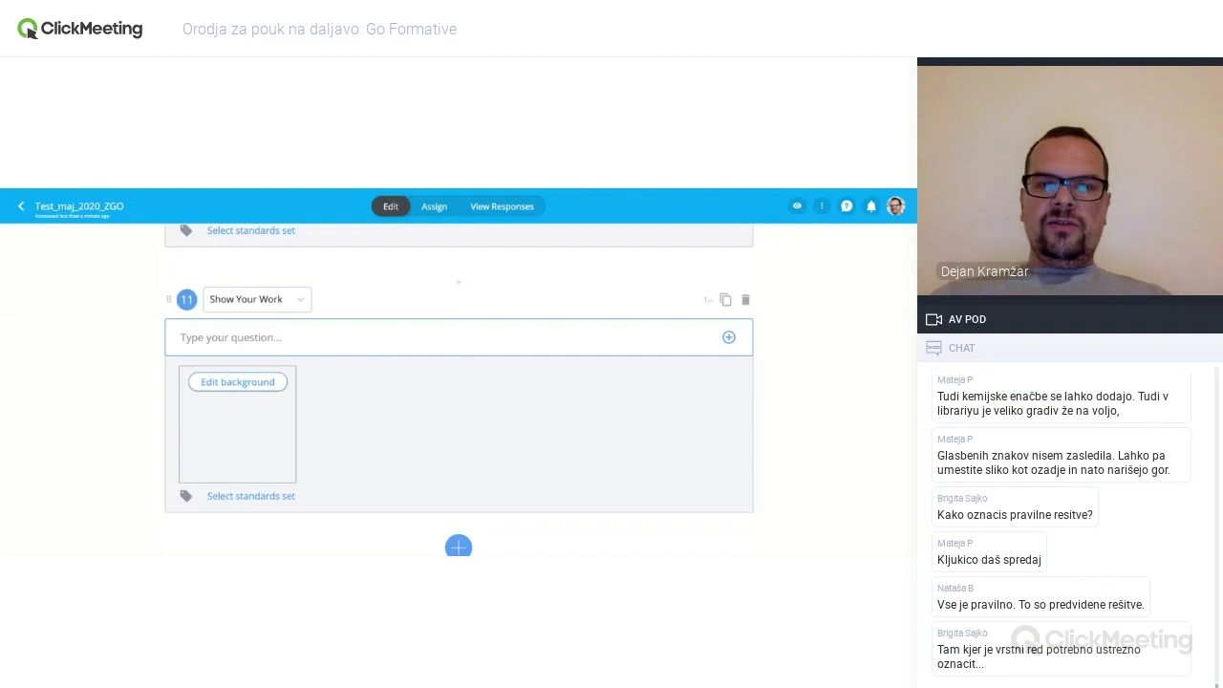
{"action": "scroll", "coordinate": [399, 390], "scroll_direction": "down", "scroll_amount": 1}
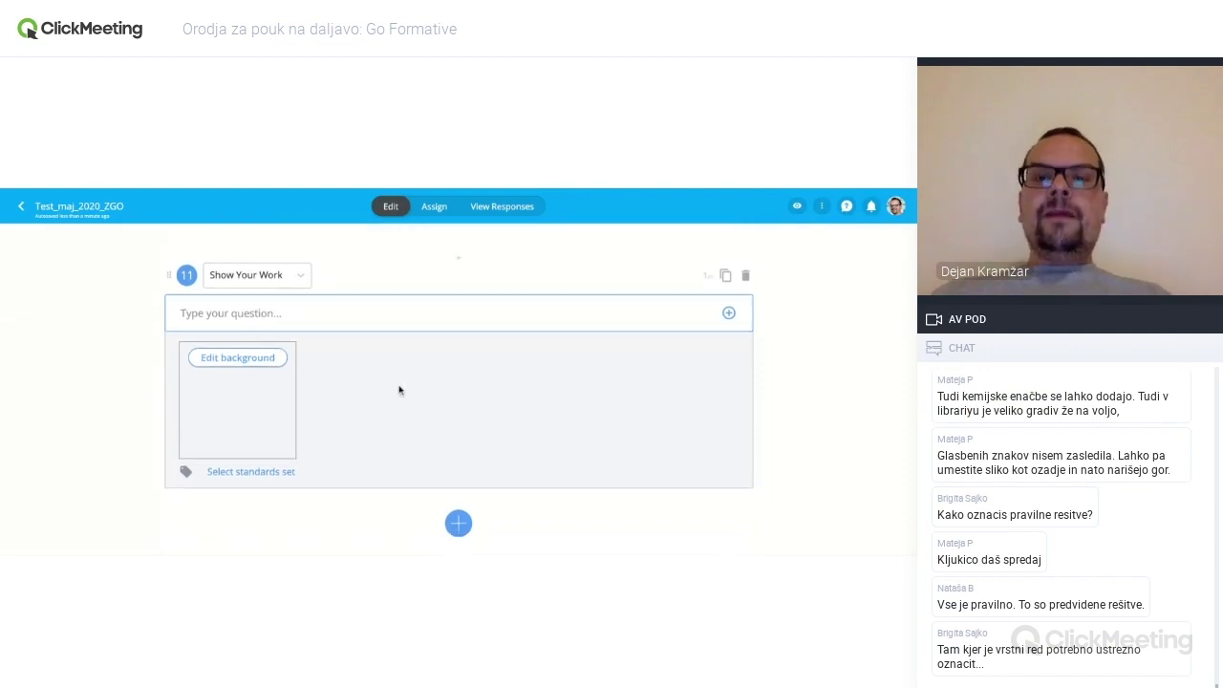
{"action": "scroll", "coordinate": [399, 389], "scroll_direction": "down", "scroll_amount": 1}
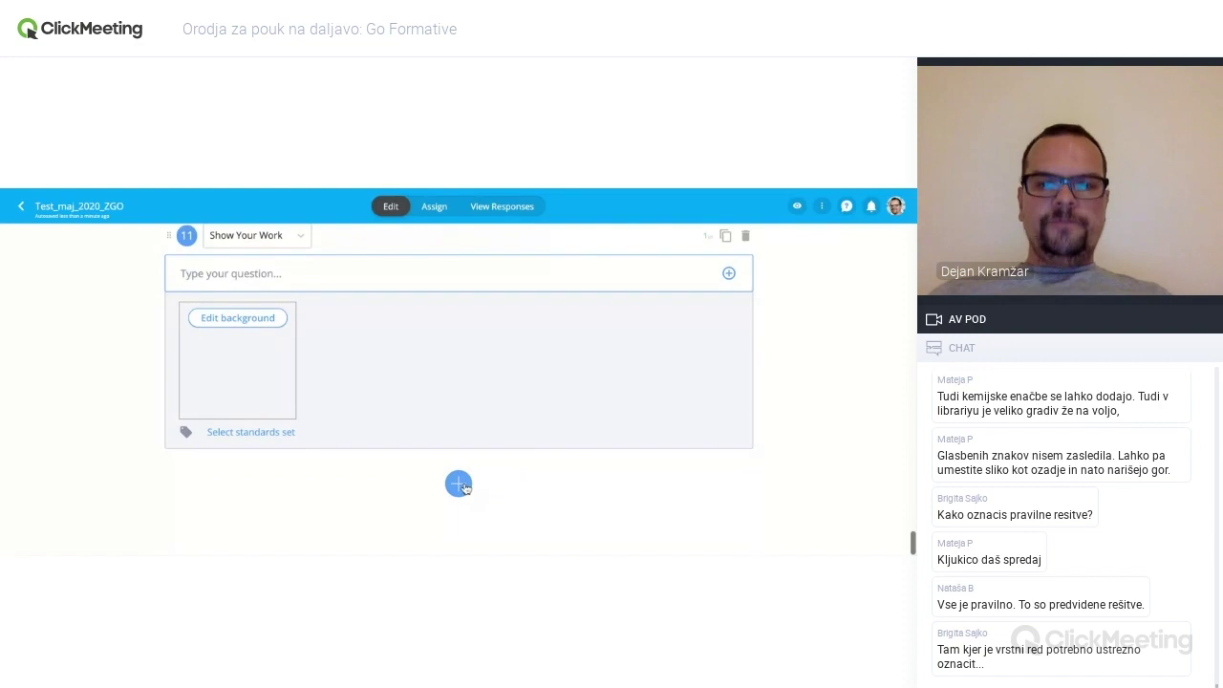
{"action": "left_click", "coordinate": [458, 485]}
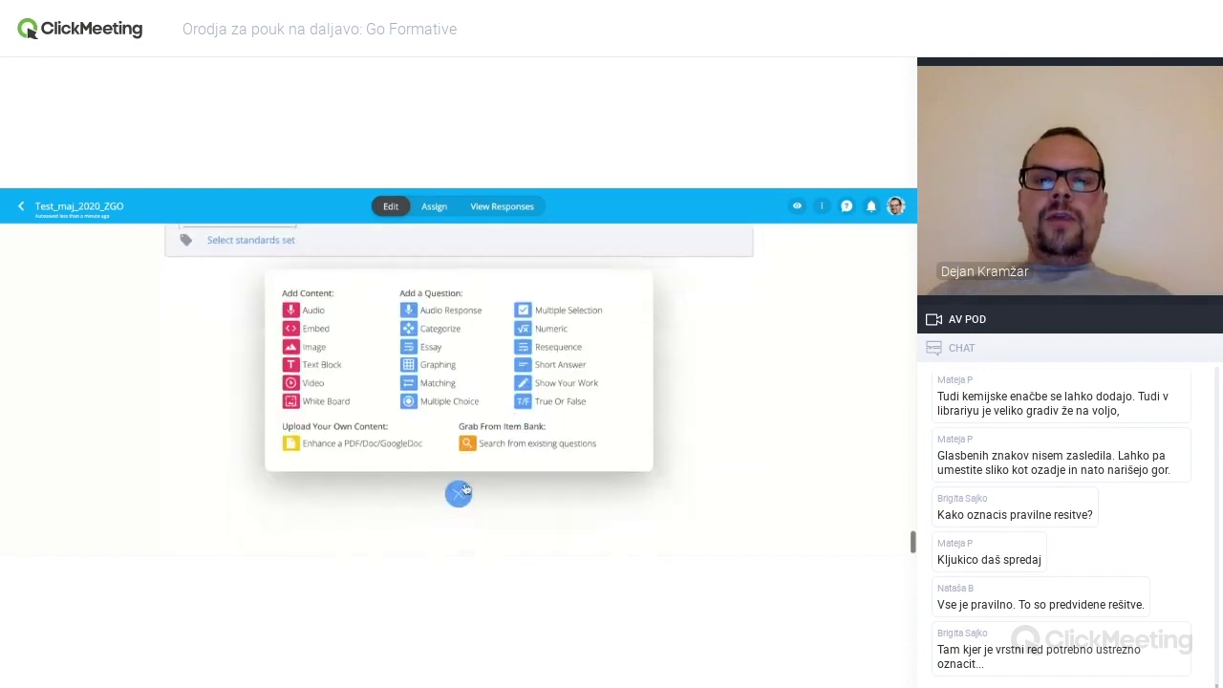
{"action": "left_click", "coordinate": [570, 396]}
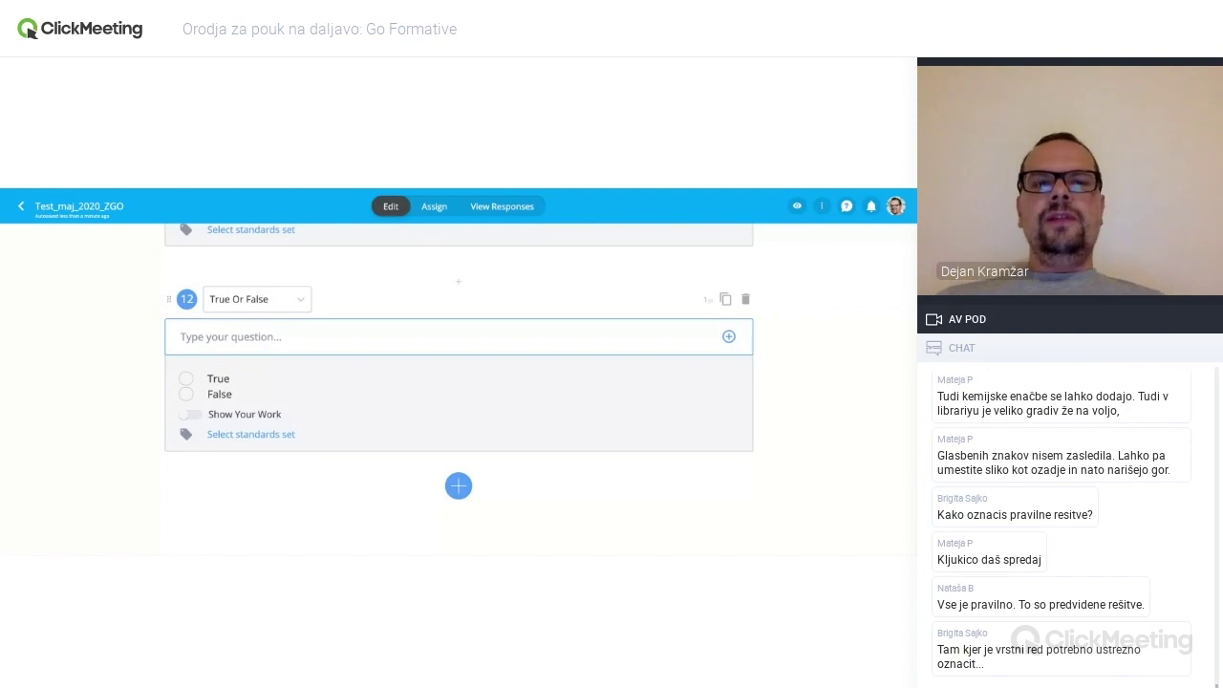
- Enter 'Paris je glavno mesto Avstrije.' as question 12's statement with False marked correct
{"action": "left_click", "coordinate": [248, 336]}
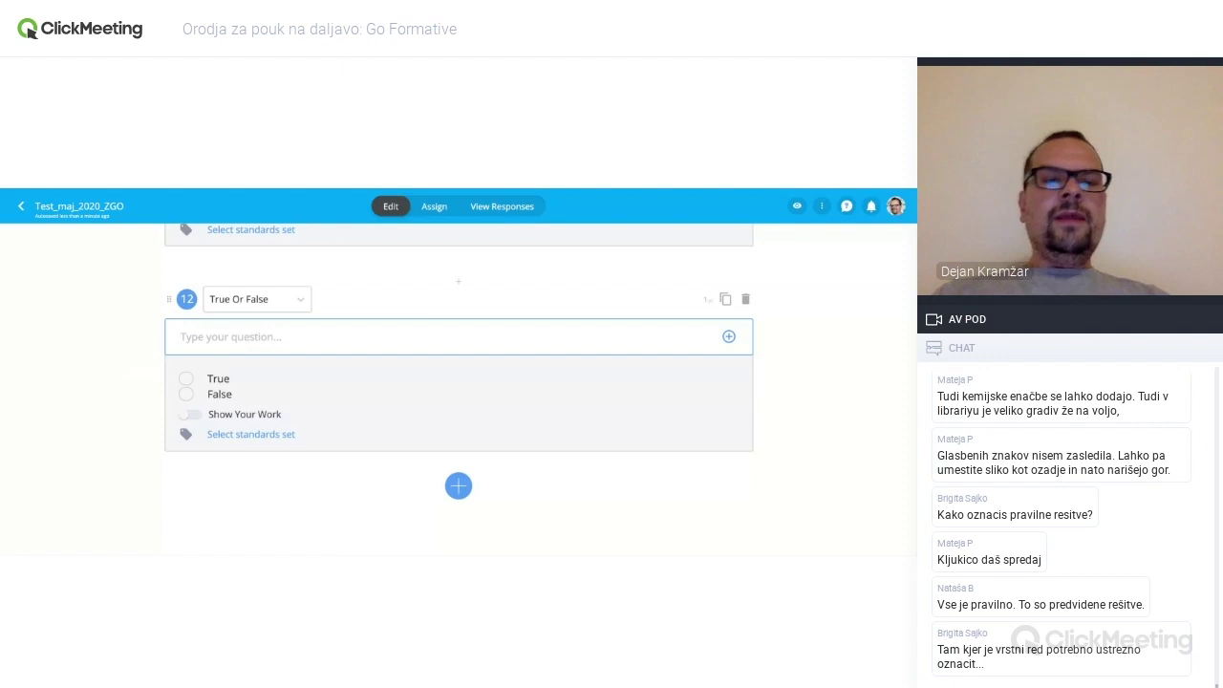
{"action": "type", "text": "Paris je glavno "}
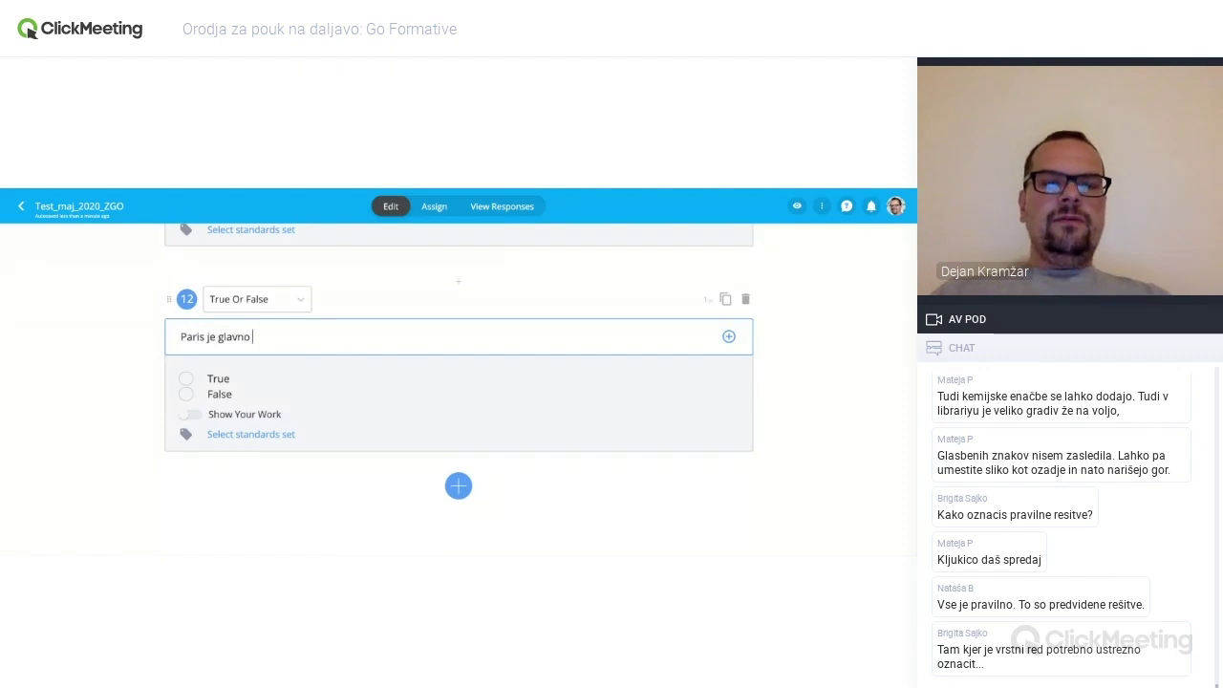
{"action": "type", "text": "mesto Avstrije."}
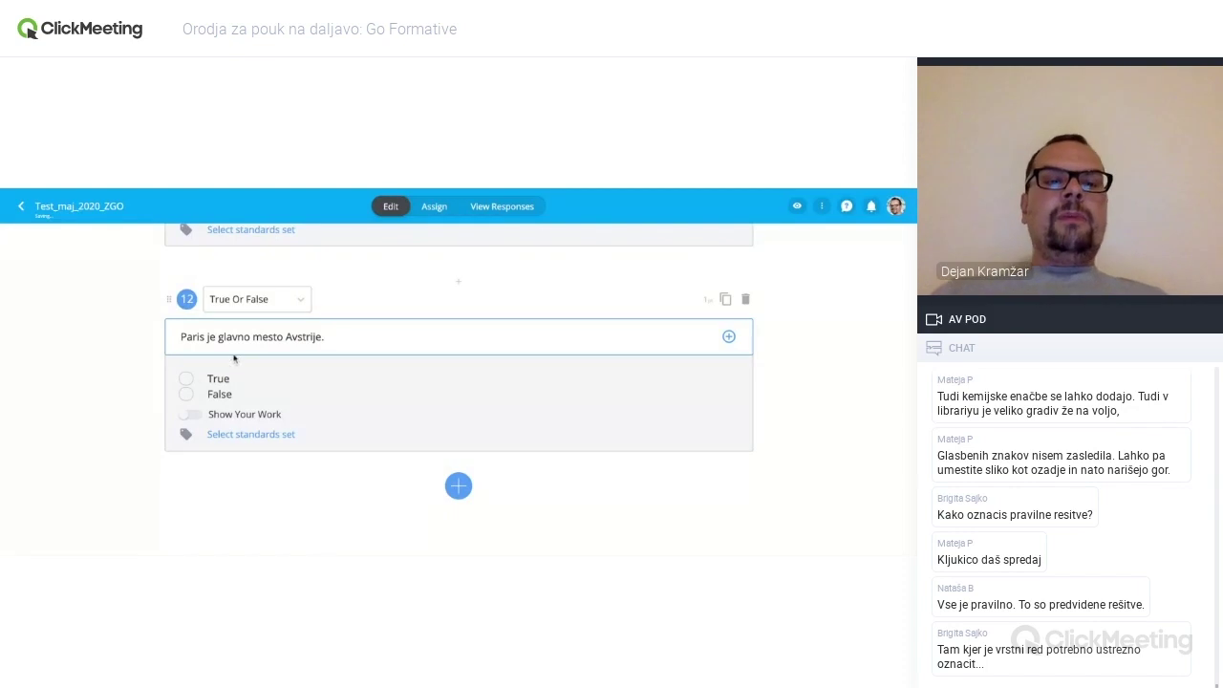
{"action": "left_click", "coordinate": [186, 395]}
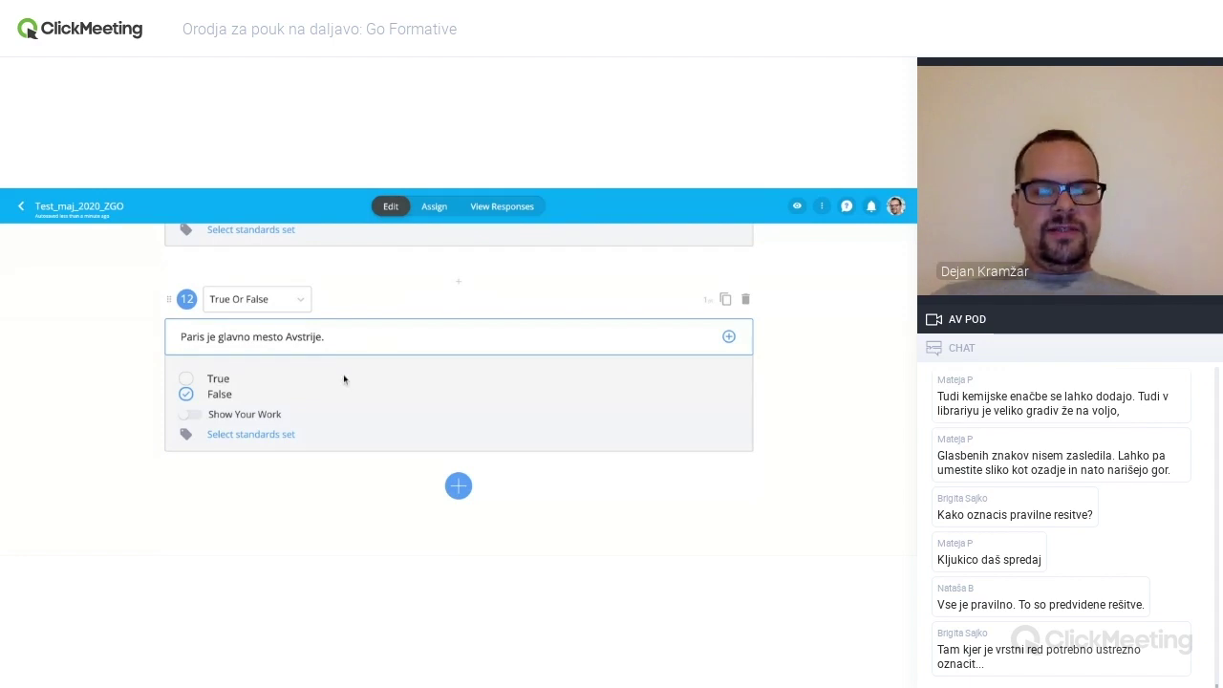
{"action": "left_click", "coordinate": [458, 484]}
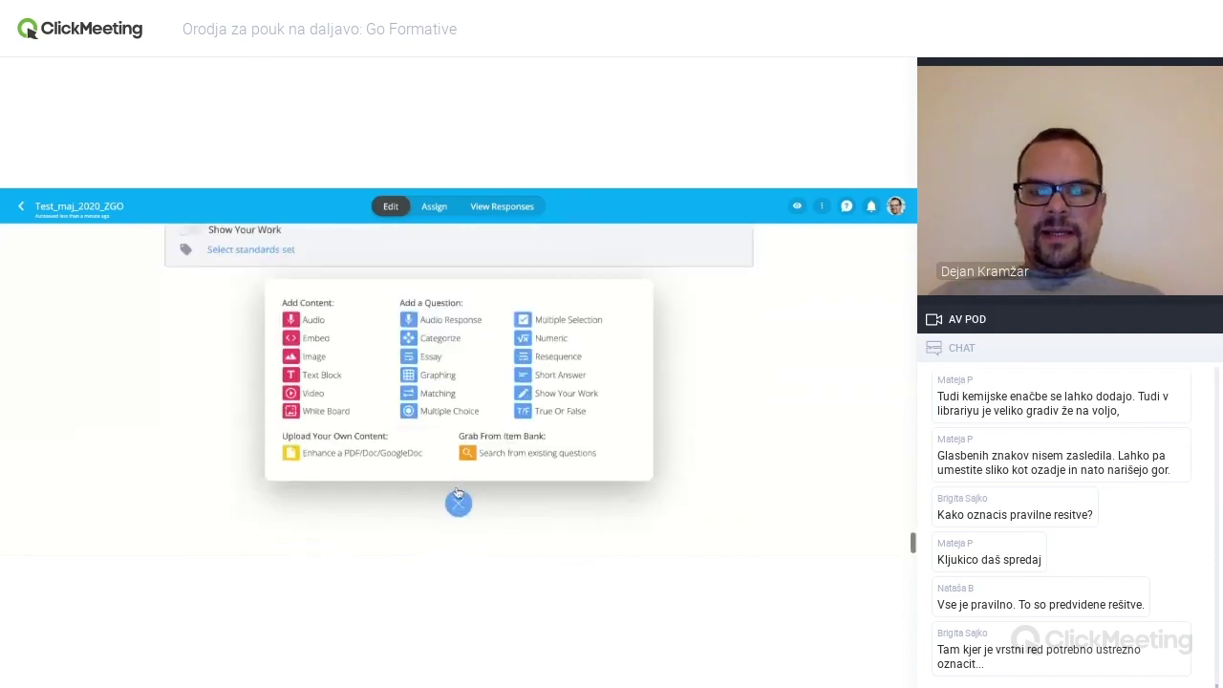
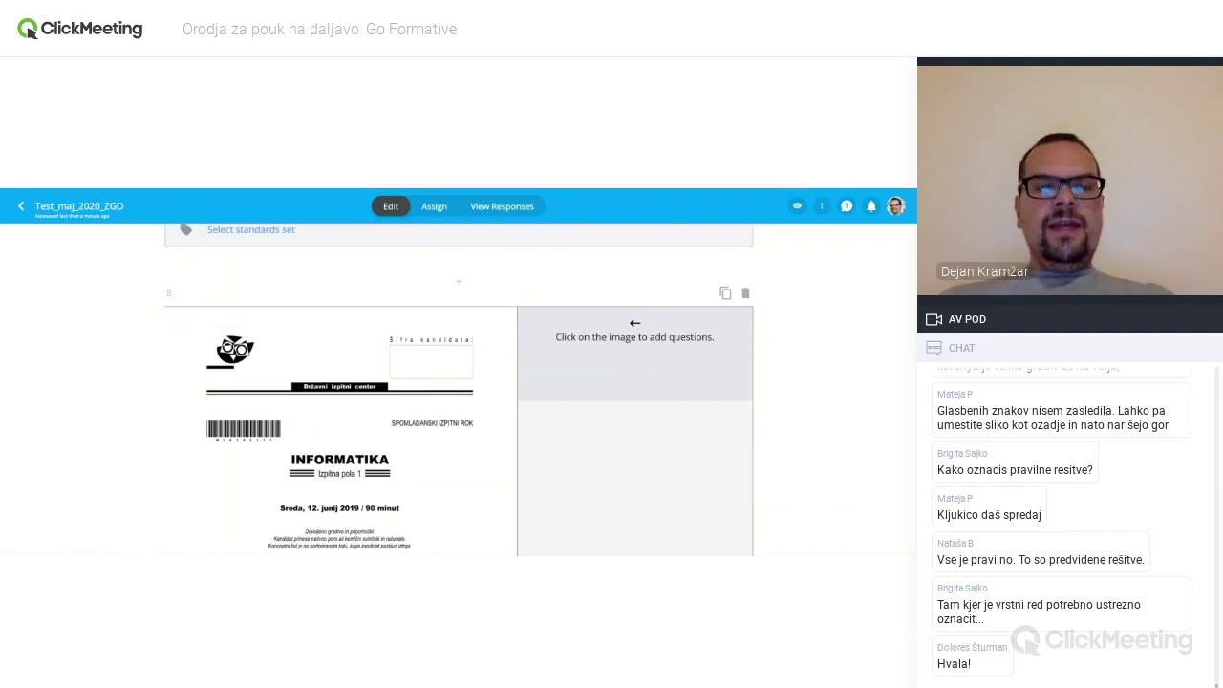
- Delete the INFORMATIKA cover page item from the test
{"action": "scroll", "coordinate": [458, 388], "scroll_direction": "down", "scroll_amount": 1}
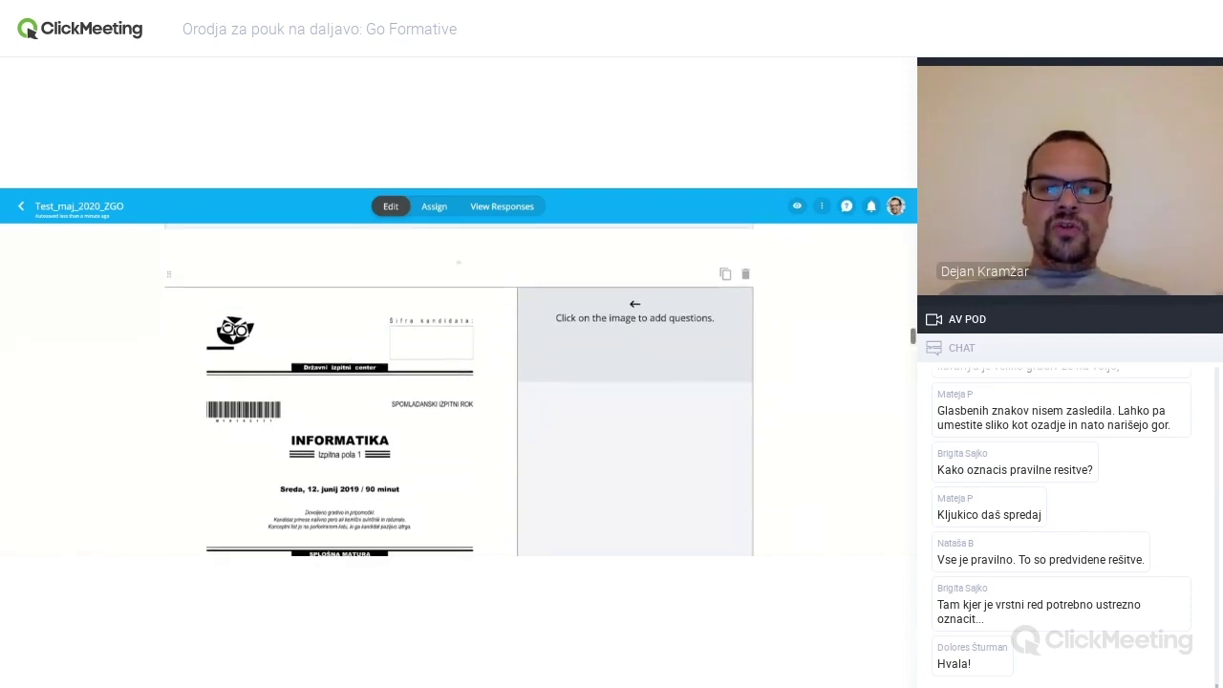
{"action": "scroll", "coordinate": [459, 389], "scroll_direction": "down", "scroll_amount": 2}
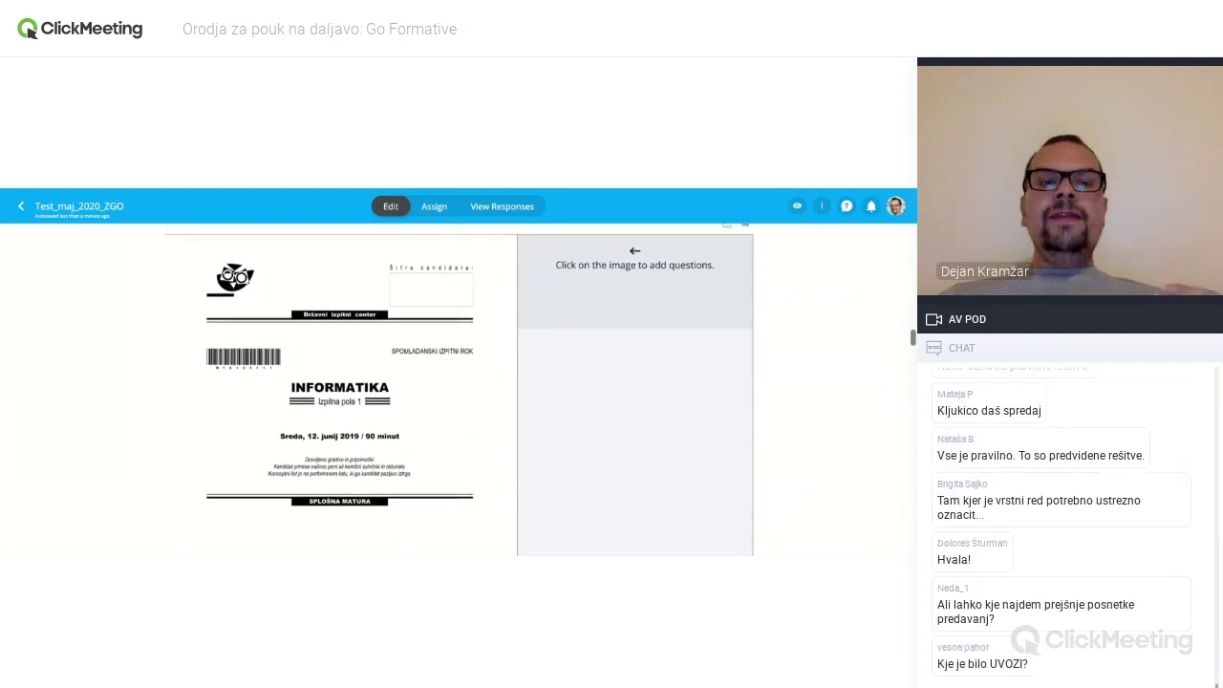
{"action": "scroll", "coordinate": [458, 389], "scroll_direction": "down", "scroll_amount": 6}
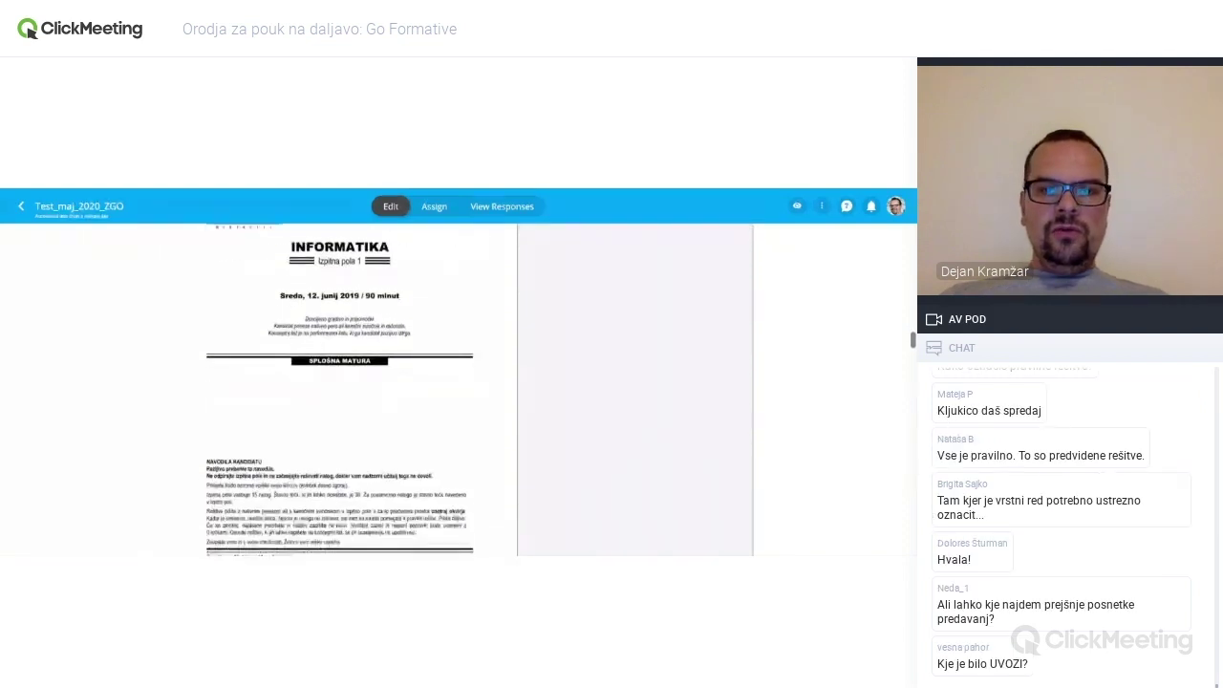
{"action": "scroll", "coordinate": [458, 389], "scroll_direction": "down", "scroll_amount": 4}
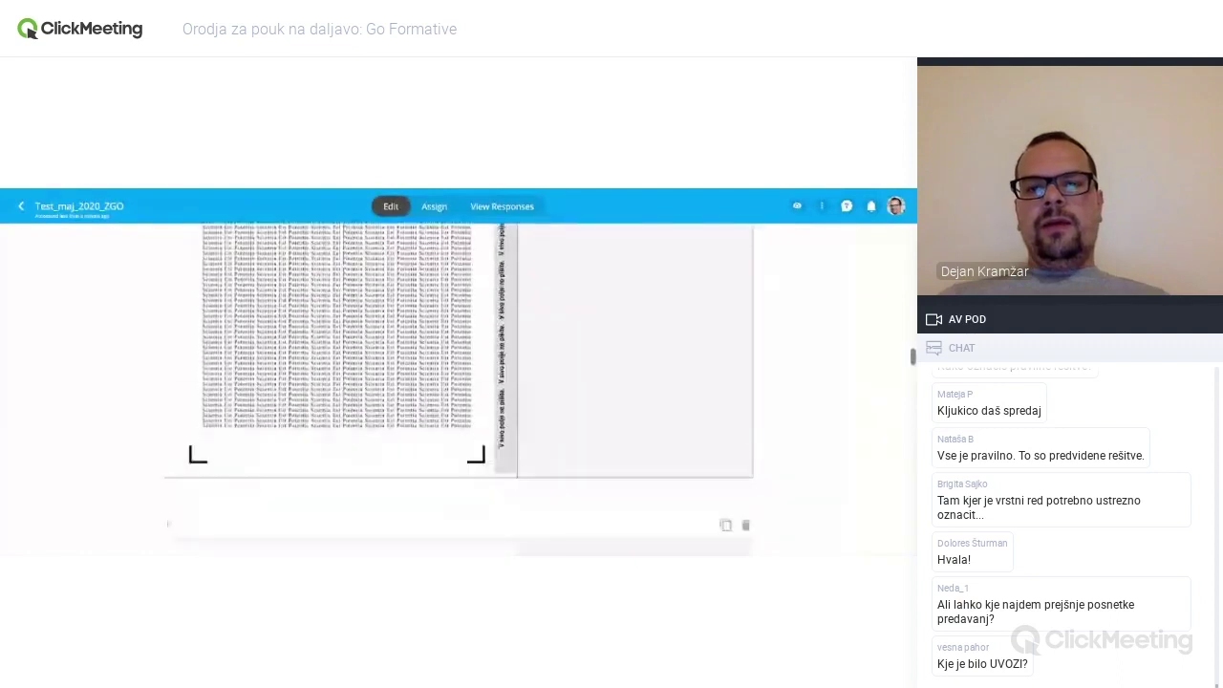
{"action": "scroll", "coordinate": [459, 389], "scroll_direction": "up", "scroll_amount": 10}
{"action": "scroll", "coordinate": [746, 382], "scroll_direction": "down", "scroll_amount": 1}
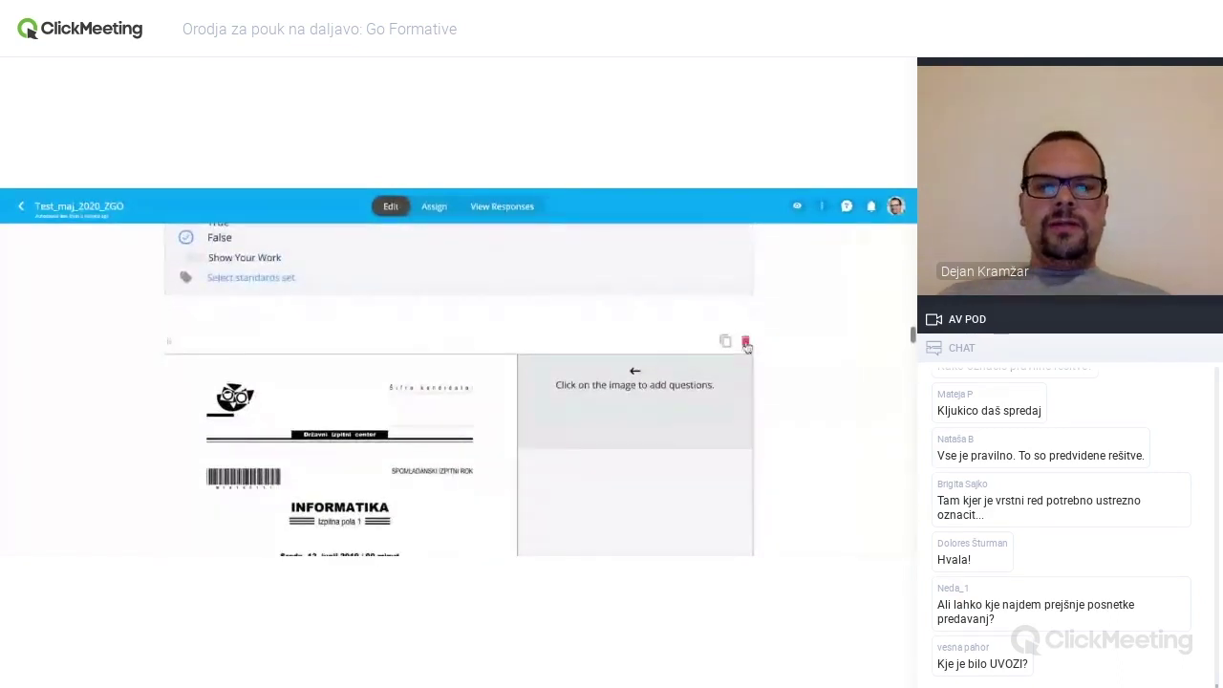
{"action": "left_click", "coordinate": [745, 341]}
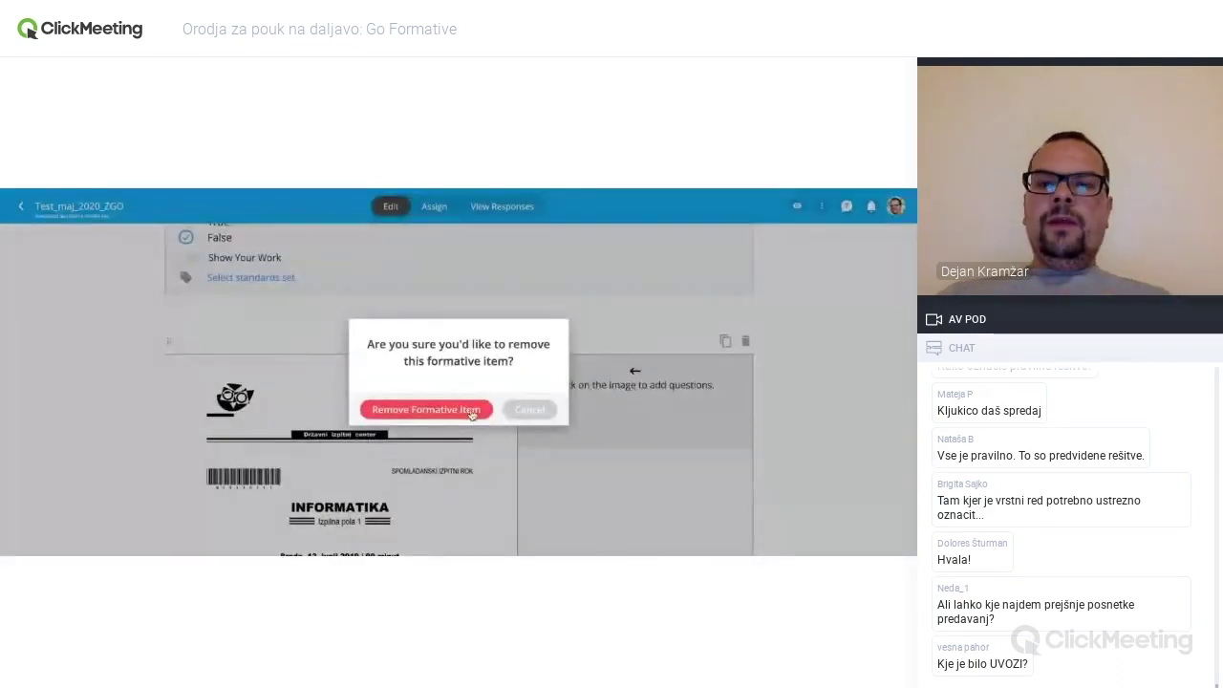
{"action": "left_click", "coordinate": [473, 411]}
- Delete the instructions page item
{"action": "scroll", "coordinate": [473, 413], "scroll_direction": "down", "scroll_amount": 1}
{"action": "left_click", "coordinate": [745, 315]}
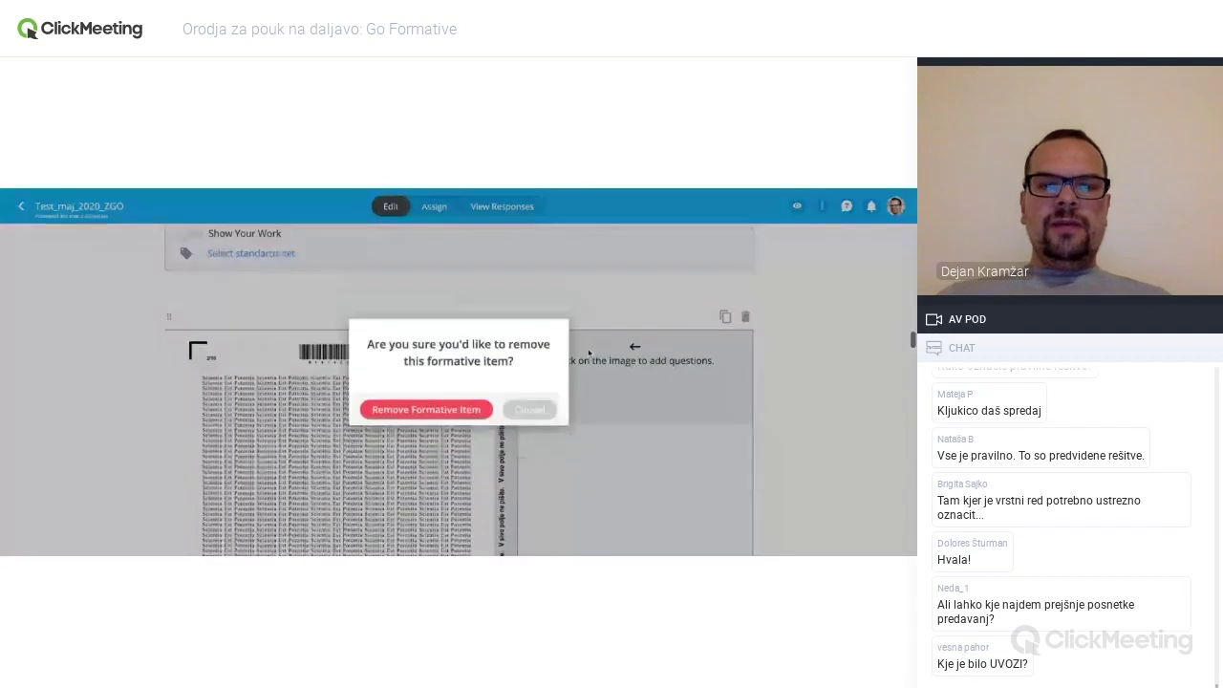
{"action": "left_click", "coordinate": [462, 412]}
- Keep the answer sheet item by cancelling its removal
{"action": "scroll", "coordinate": [668, 334], "scroll_direction": "down", "scroll_amount": 1}
{"action": "left_click", "coordinate": [746, 273]}
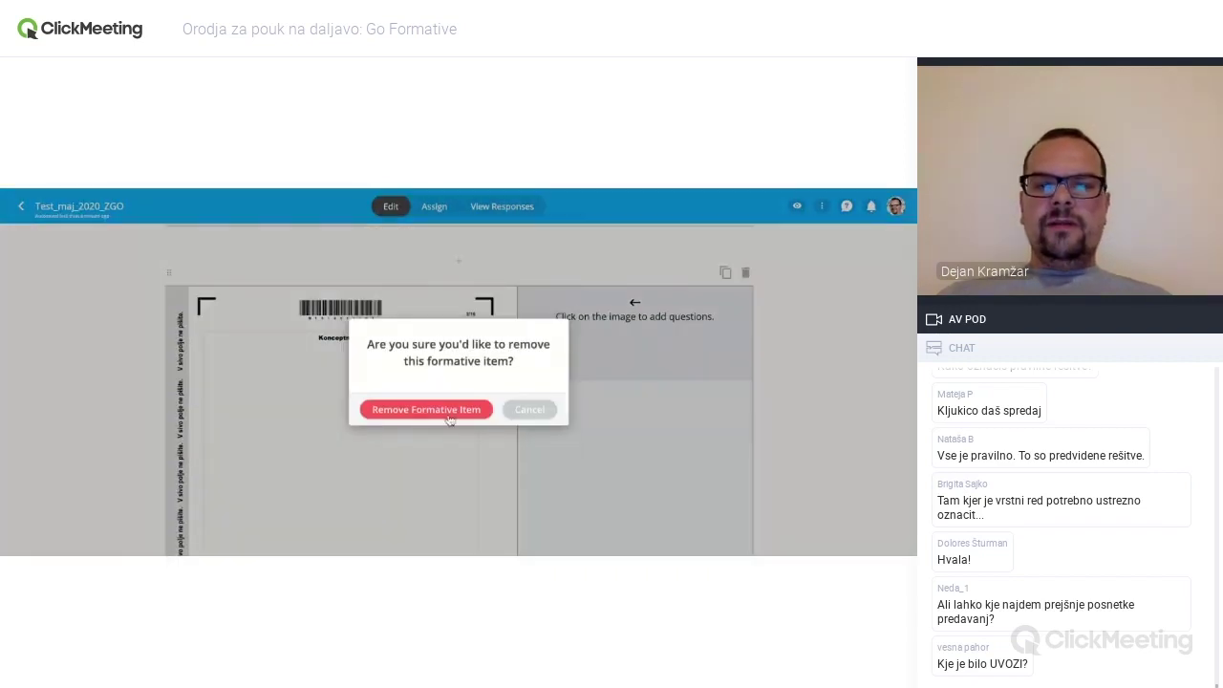
{"action": "left_click", "coordinate": [450, 421]}
{"action": "left_click", "coordinate": [746, 273]}
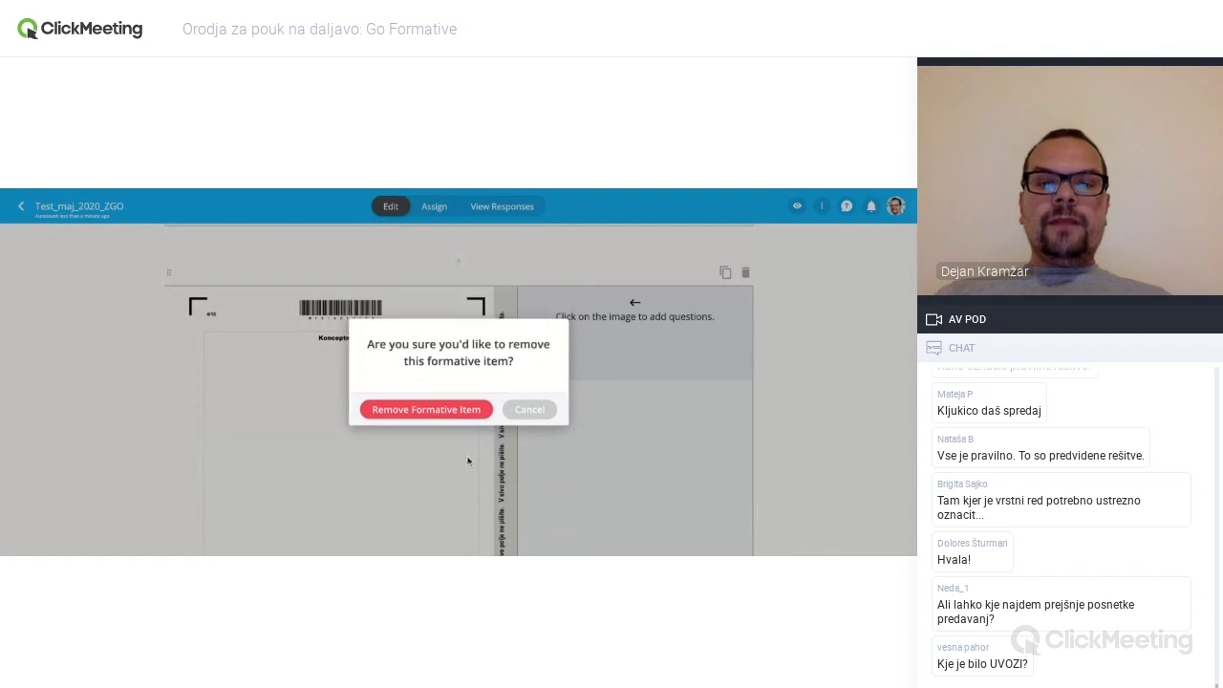
{"action": "left_click", "coordinate": [634, 405]}
{"action": "scroll", "coordinate": [549, 420], "scroll_direction": "down", "scroll_amount": 3}
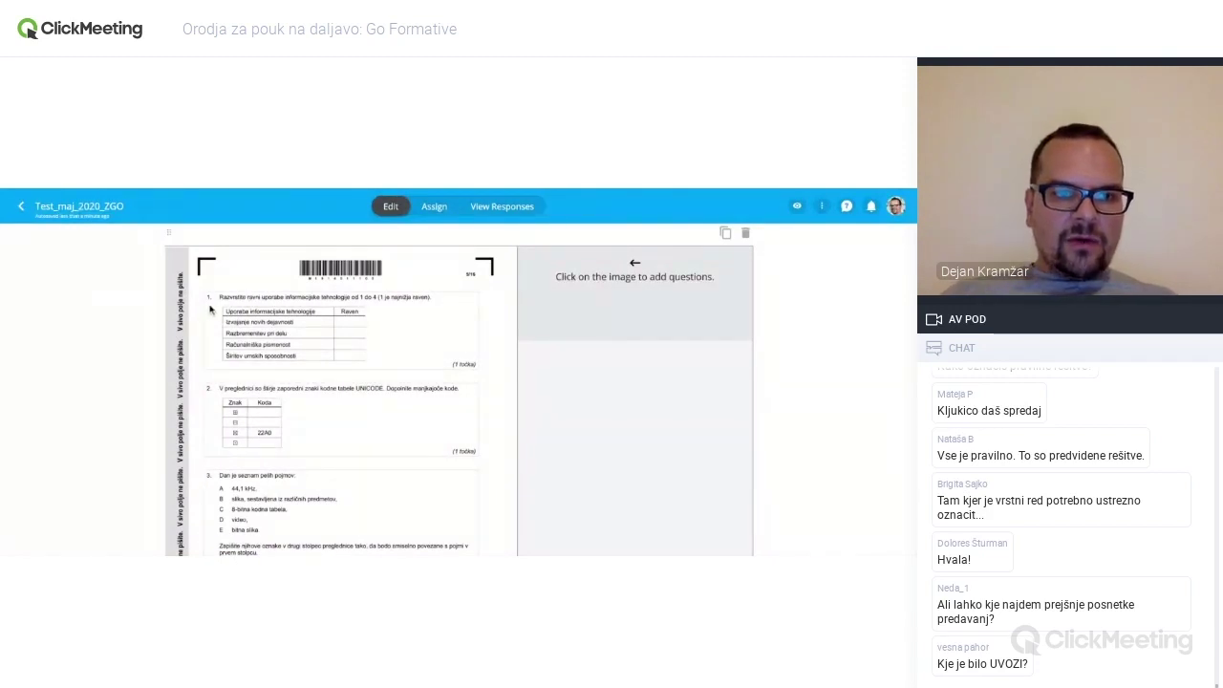
{"action": "left_click", "coordinate": [208, 306]}
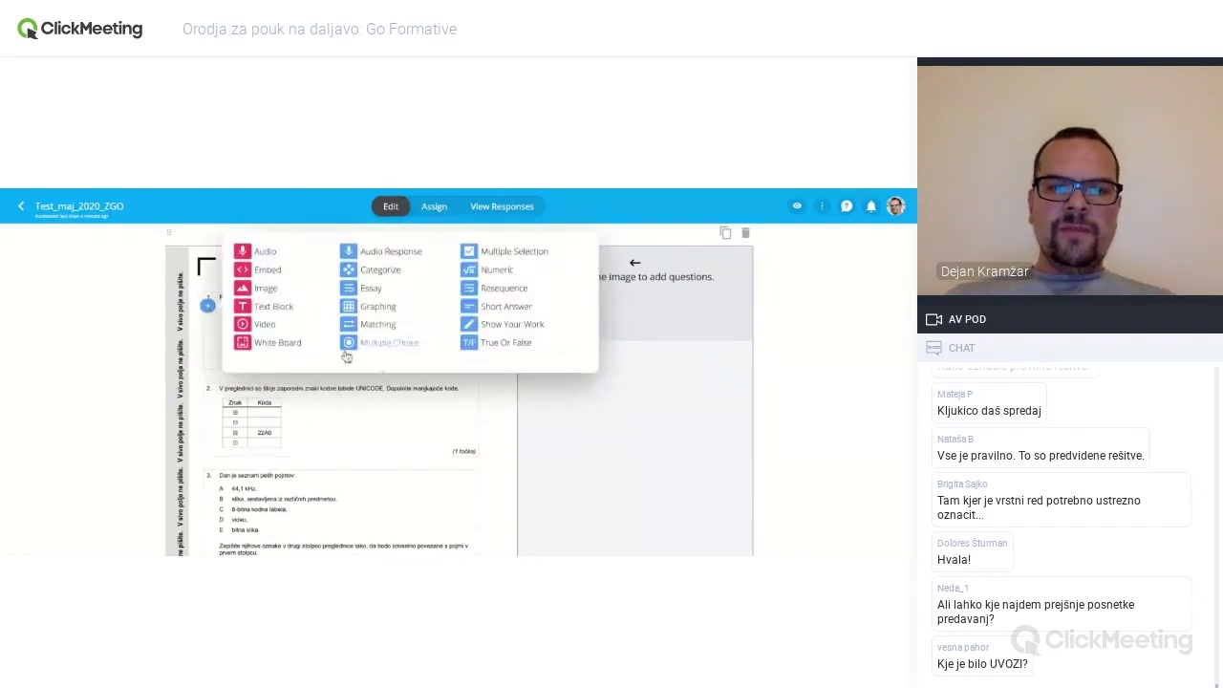
{"action": "left_click", "coordinate": [477, 425]}
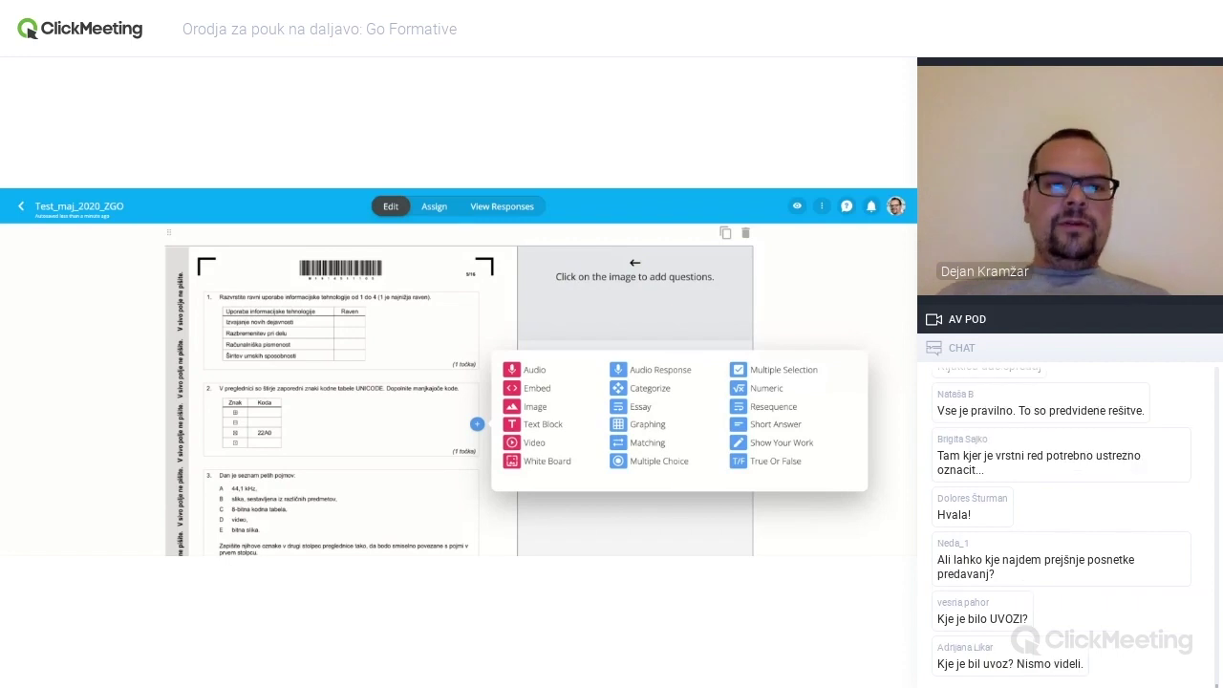
{"action": "left_click", "coordinate": [203, 315]}
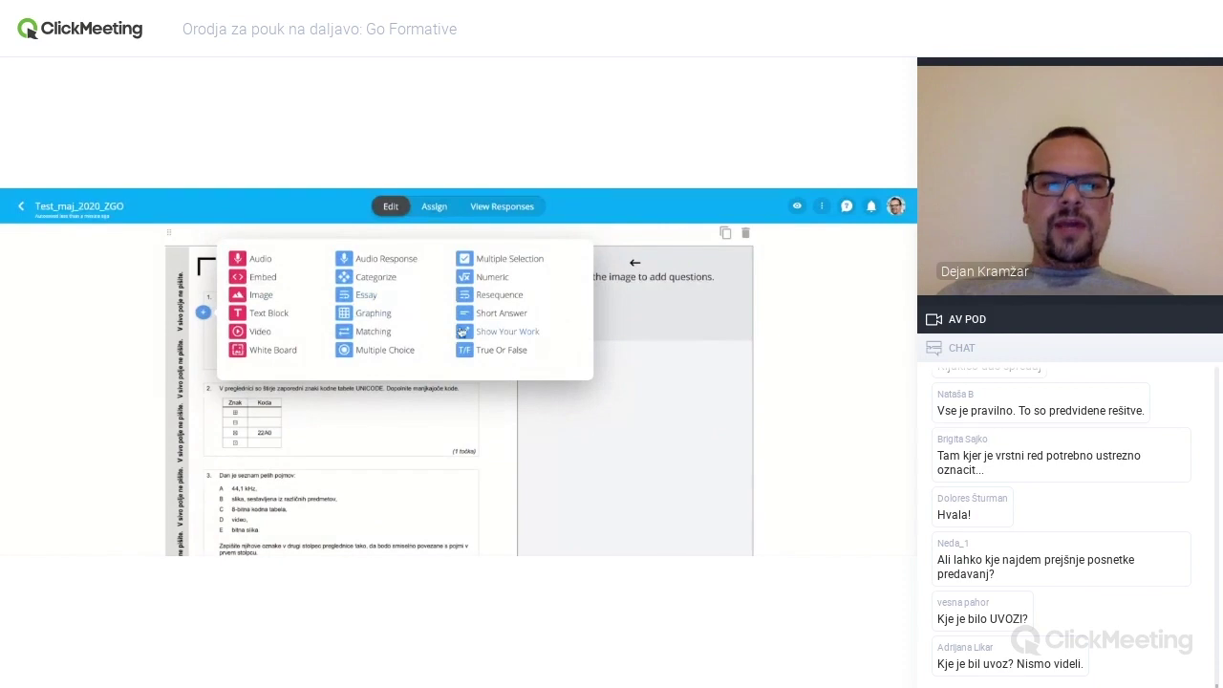
{"action": "left_click", "coordinate": [647, 369]}
{"action": "scroll", "coordinate": [437, 375], "scroll_direction": "down", "scroll_amount": 5}
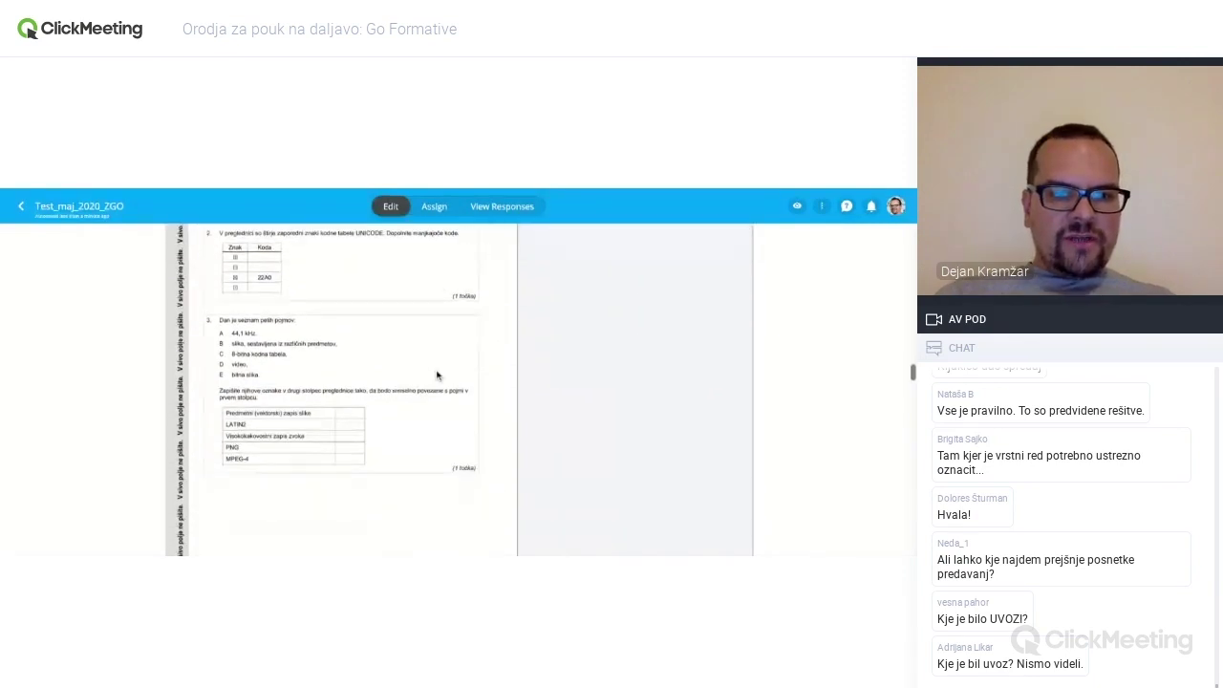
{"action": "scroll", "coordinate": [437, 375], "scroll_direction": "down", "scroll_amount": 3}
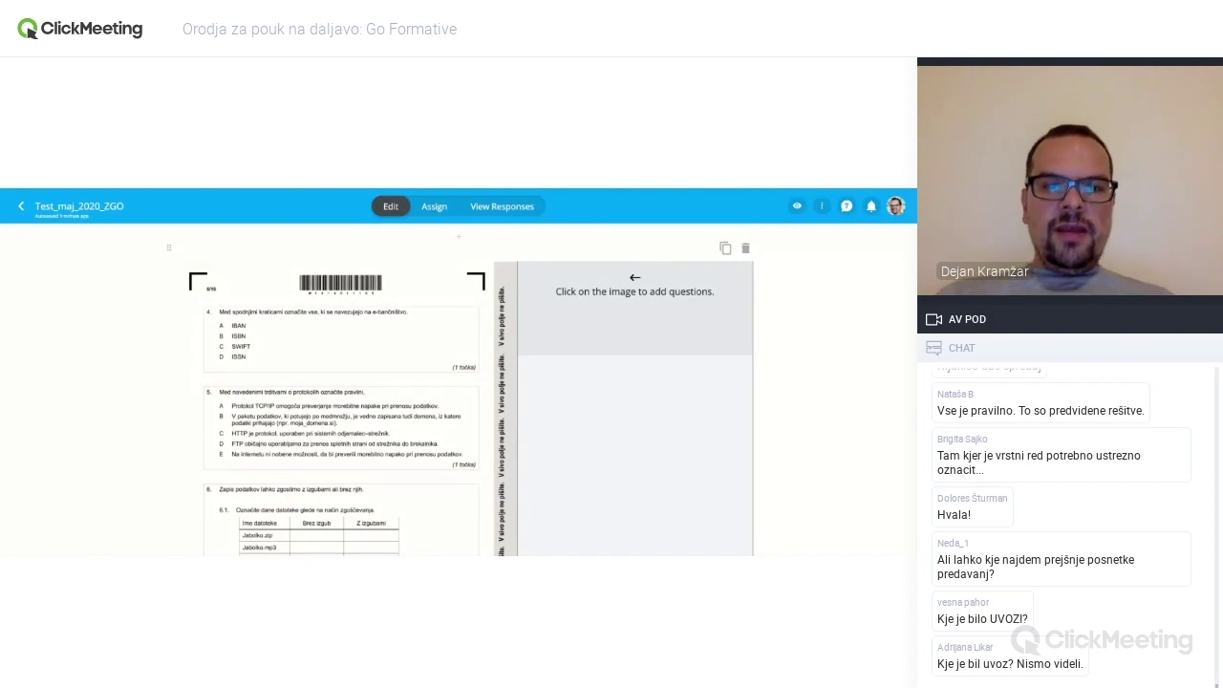
- Create a Multiple Selection question on exam question 4 with the pasted question wording
{"action": "left_click", "coordinate": [210, 326]}
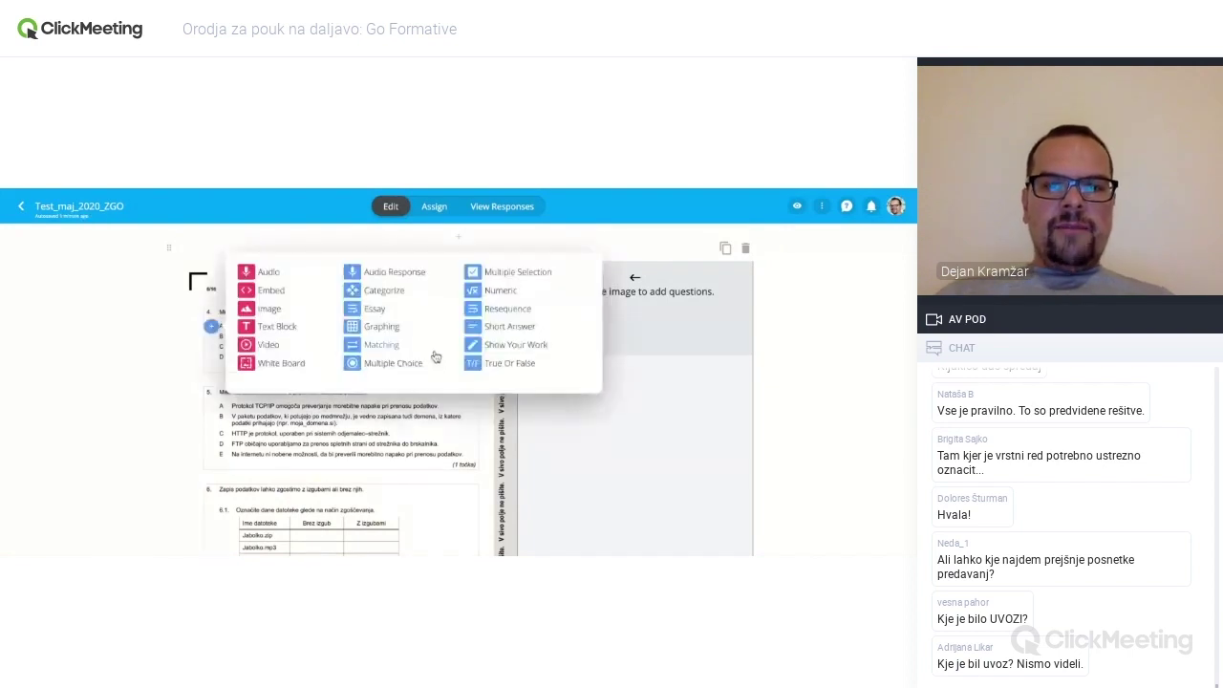
{"action": "left_click", "coordinate": [528, 276]}
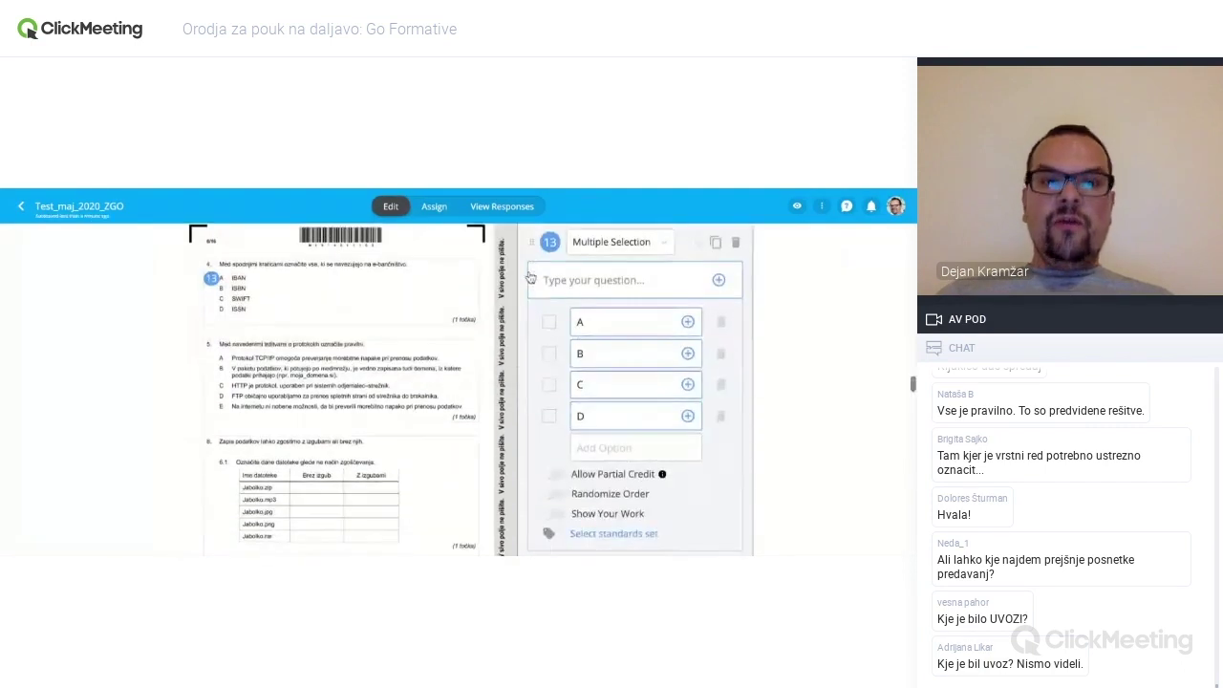
{"action": "left_click", "coordinate": [592, 280]}
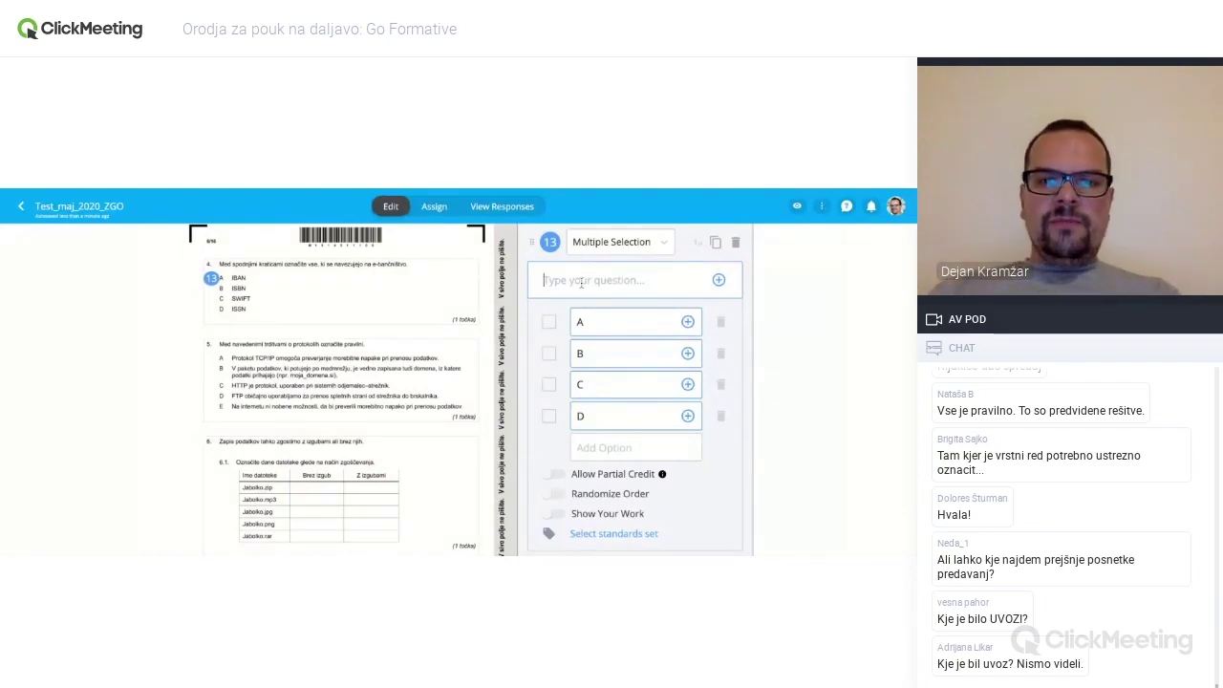
{"action": "type", "text": "Med spodnjimi ..."}
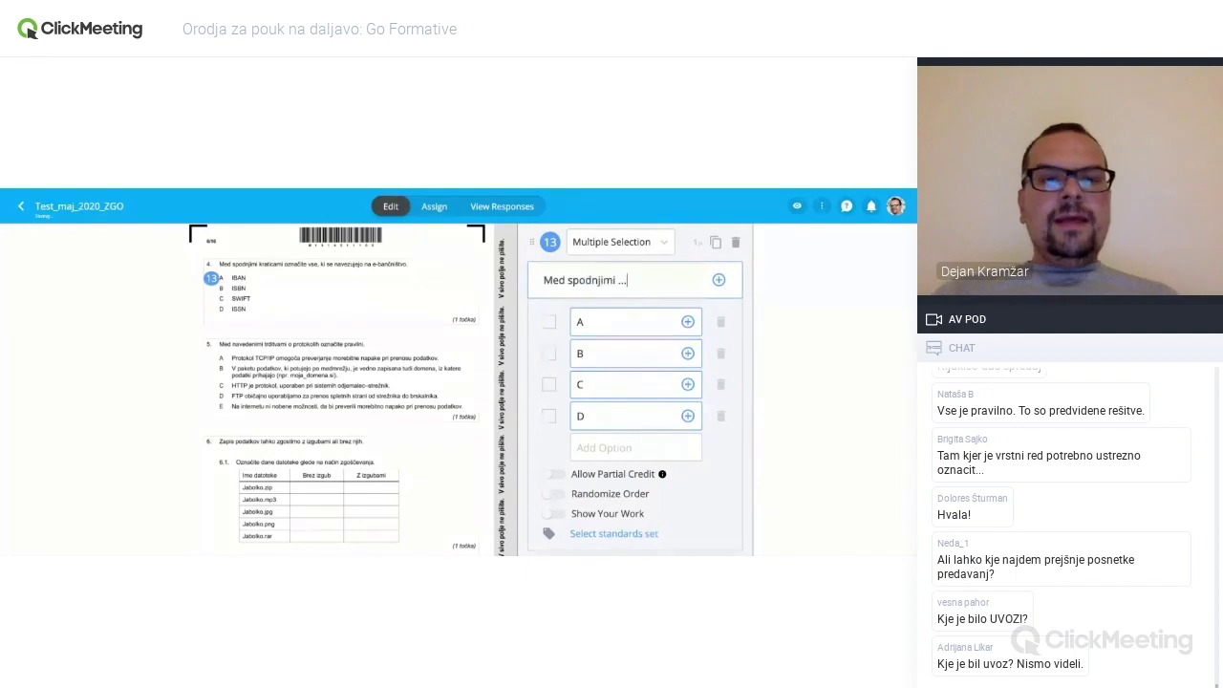
- Fill answer options A–D with IBAN, ISBN, SWIFT and ISSN
{"action": "left_click", "coordinate": [620, 321]}
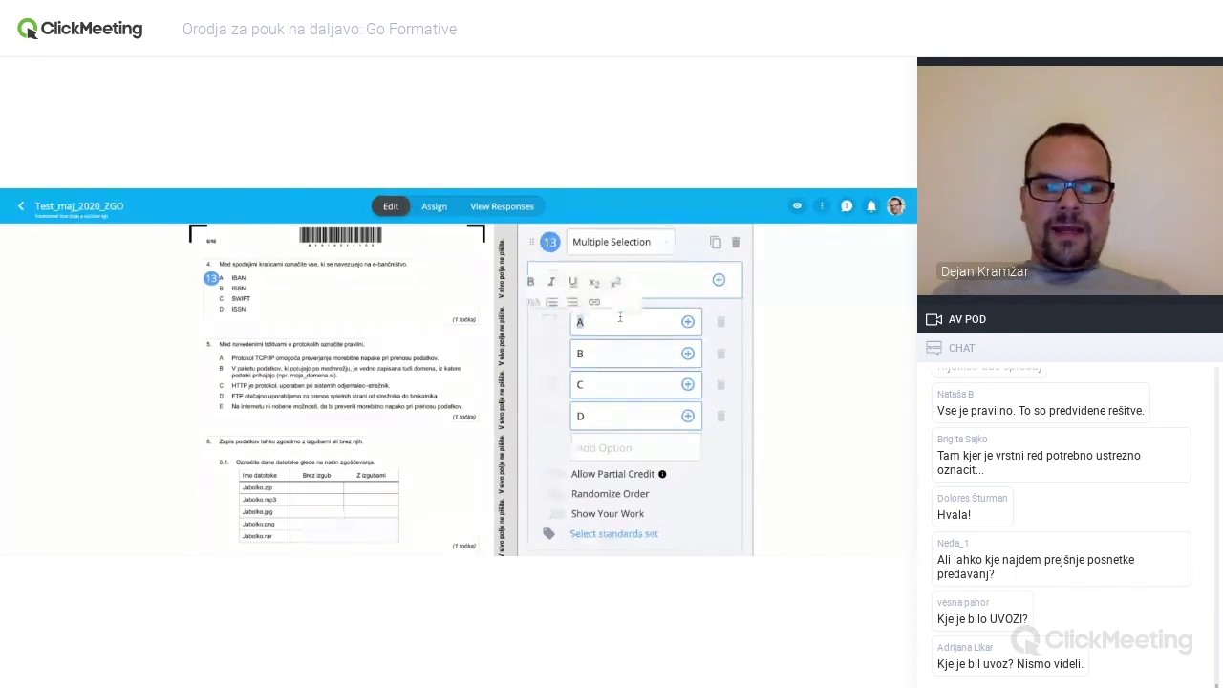
{"action": "type", "text": "IBAN"}
{"action": "left_click", "coordinate": [610, 353]}
{"action": "type", "text": "IS"}
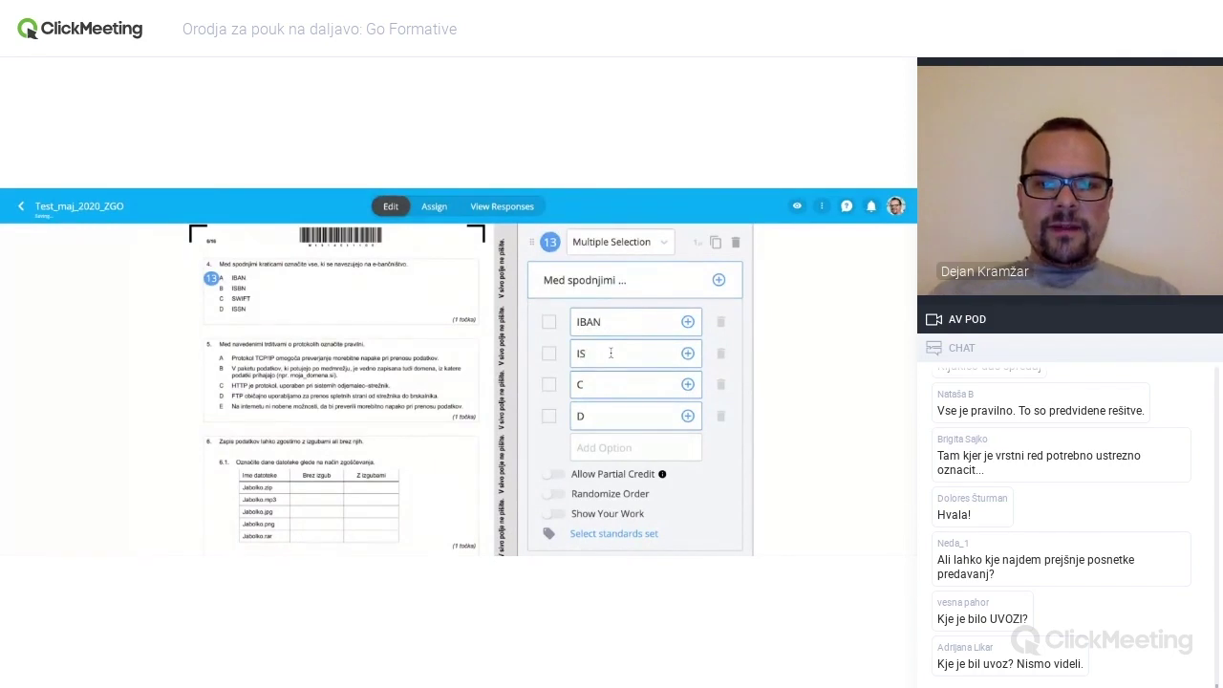
{"action": "double_click", "coordinate": [594, 385]}
{"action": "type", "text": "SWIFT"}
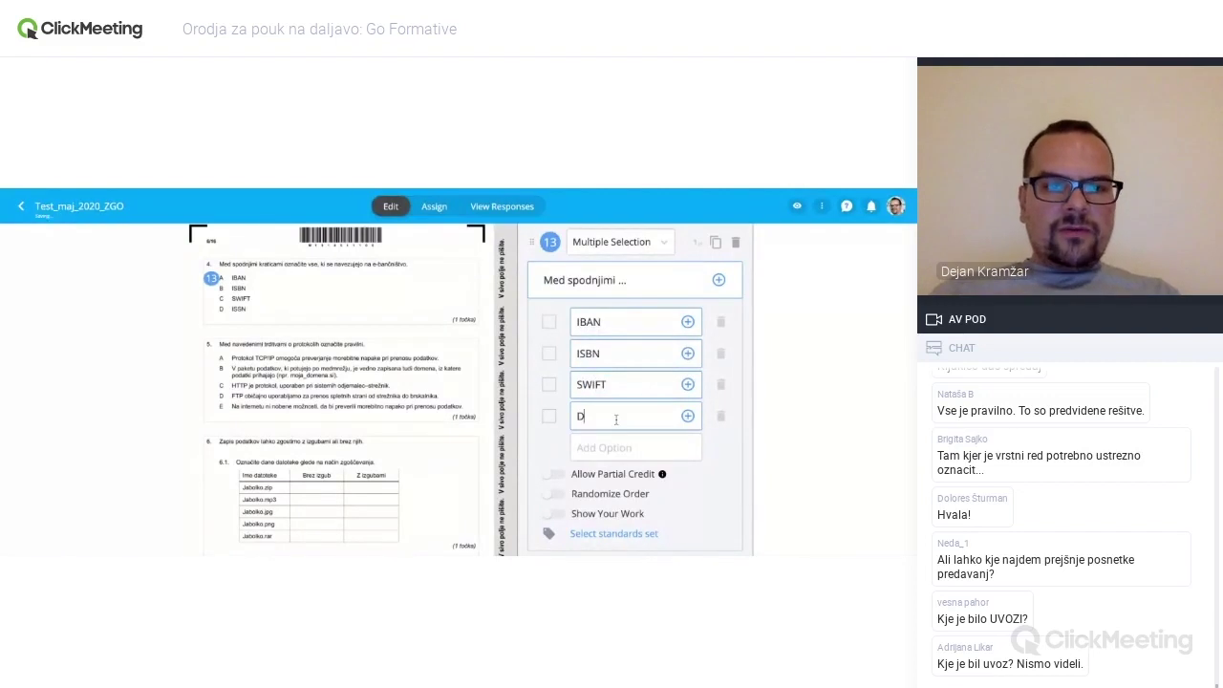
{"action": "double_click", "coordinate": [617, 419]}
{"action": "type", "text": "ISSN"}
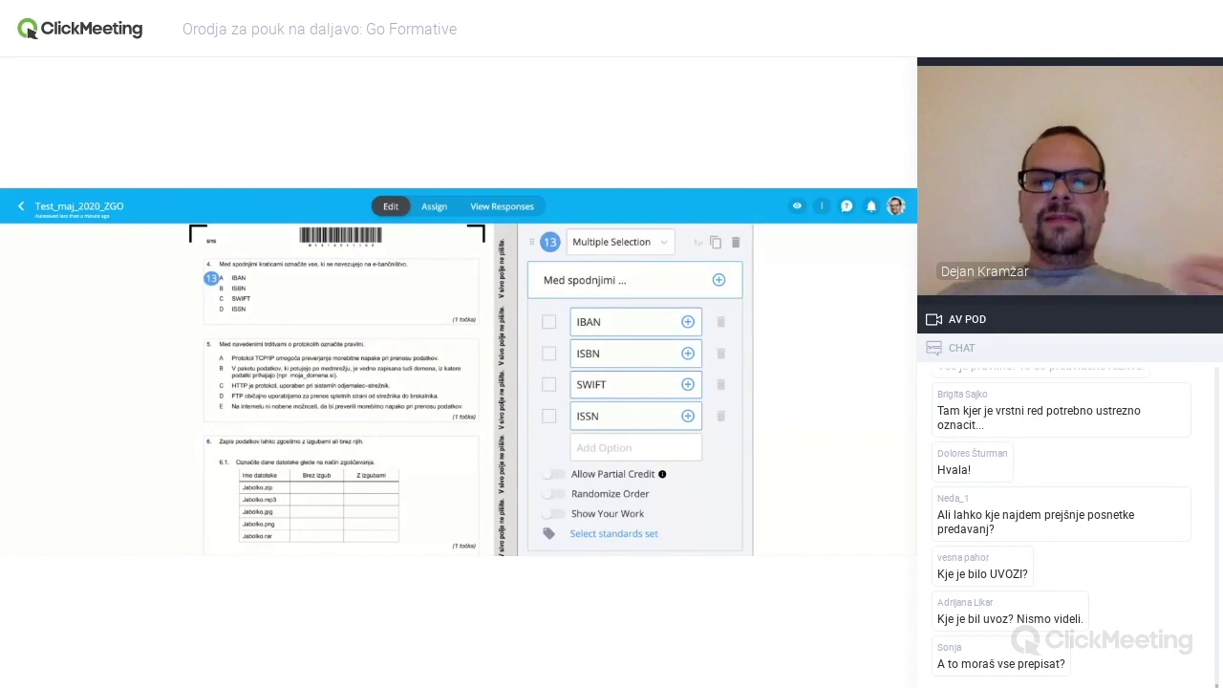
- Turn on Allow Partial Credit for the question
{"action": "left_click", "coordinate": [637, 415]}
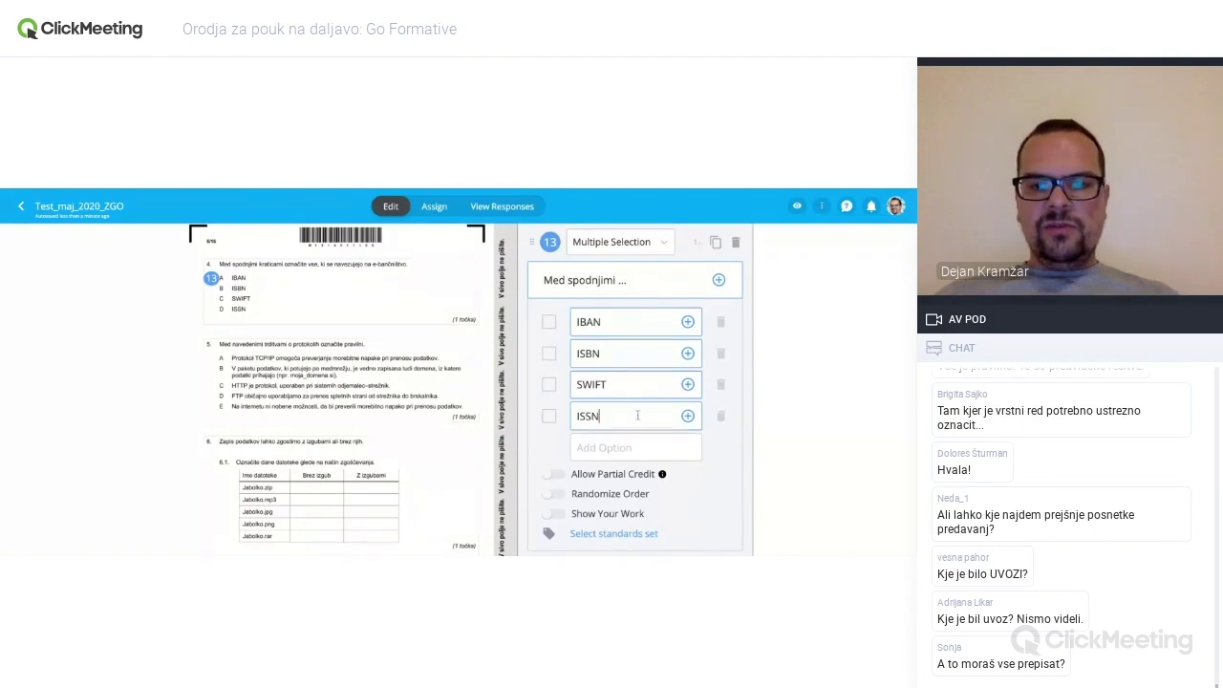
{"action": "left_click", "coordinate": [554, 477]}
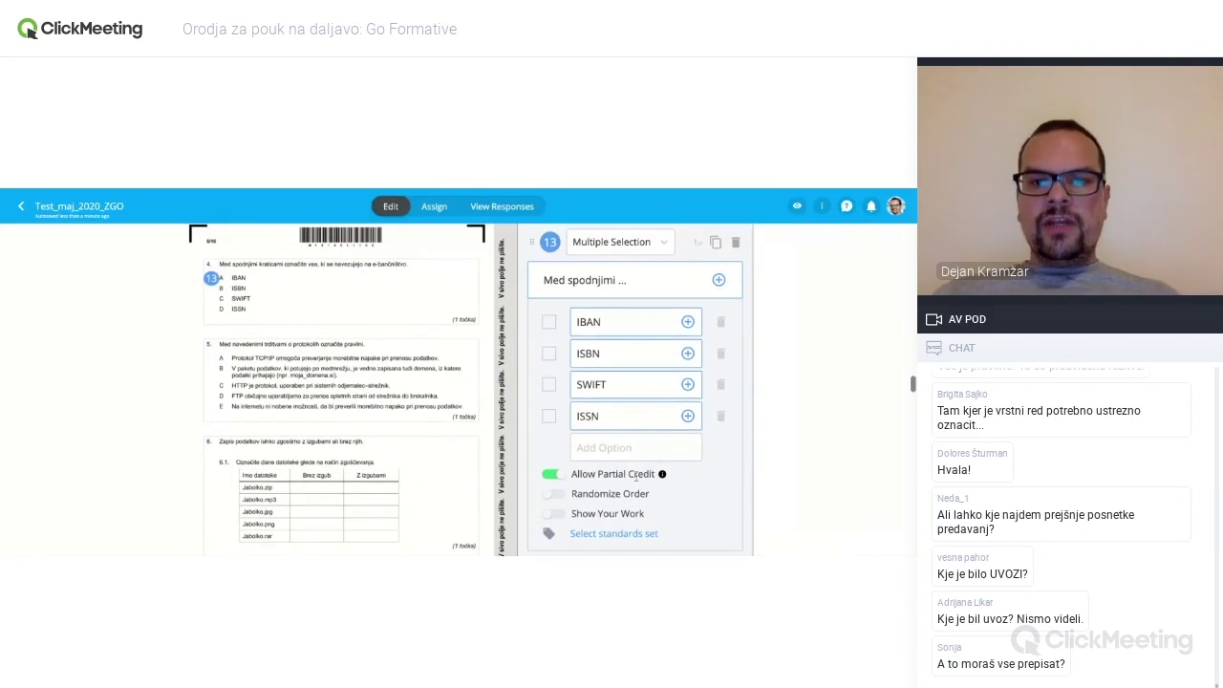
{"action": "scroll", "coordinate": [636, 475], "scroll_direction": "up", "scroll_amount": 1}
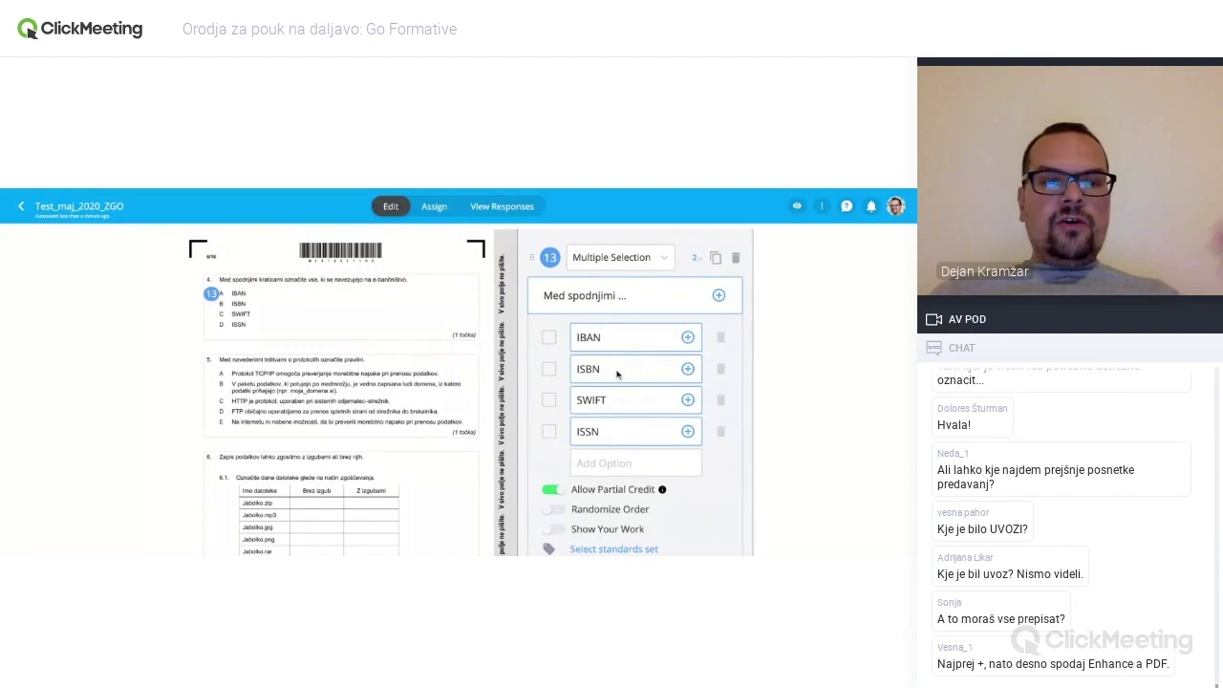
{"action": "scroll", "coordinate": [307, 439], "scroll_direction": "down", "scroll_amount": 1}
{"action": "scroll", "coordinate": [308, 439], "scroll_direction": "down", "scroll_amount": 3}
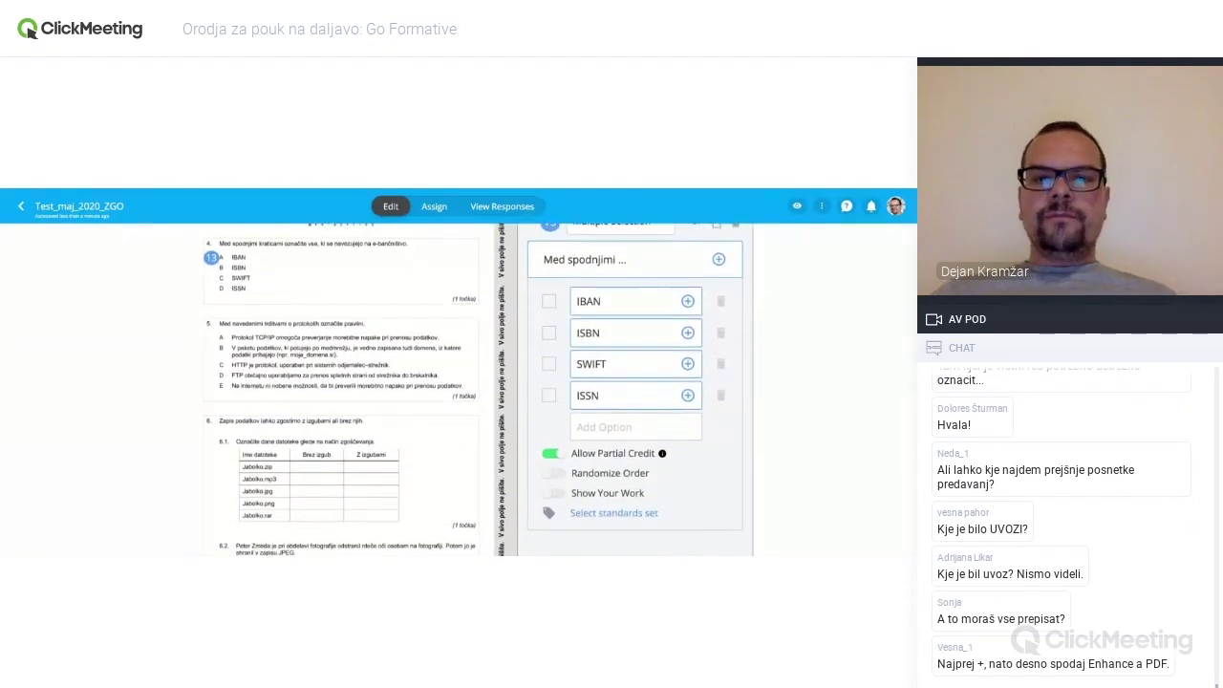
{"action": "scroll", "coordinate": [307, 438], "scroll_direction": "down", "scroll_amount": 10}
- Check the Assign and View Responses pages of Test_maj_2020_ZGO
{"action": "scroll", "coordinate": [458, 390], "scroll_direction": "up", "scroll_amount": 15}
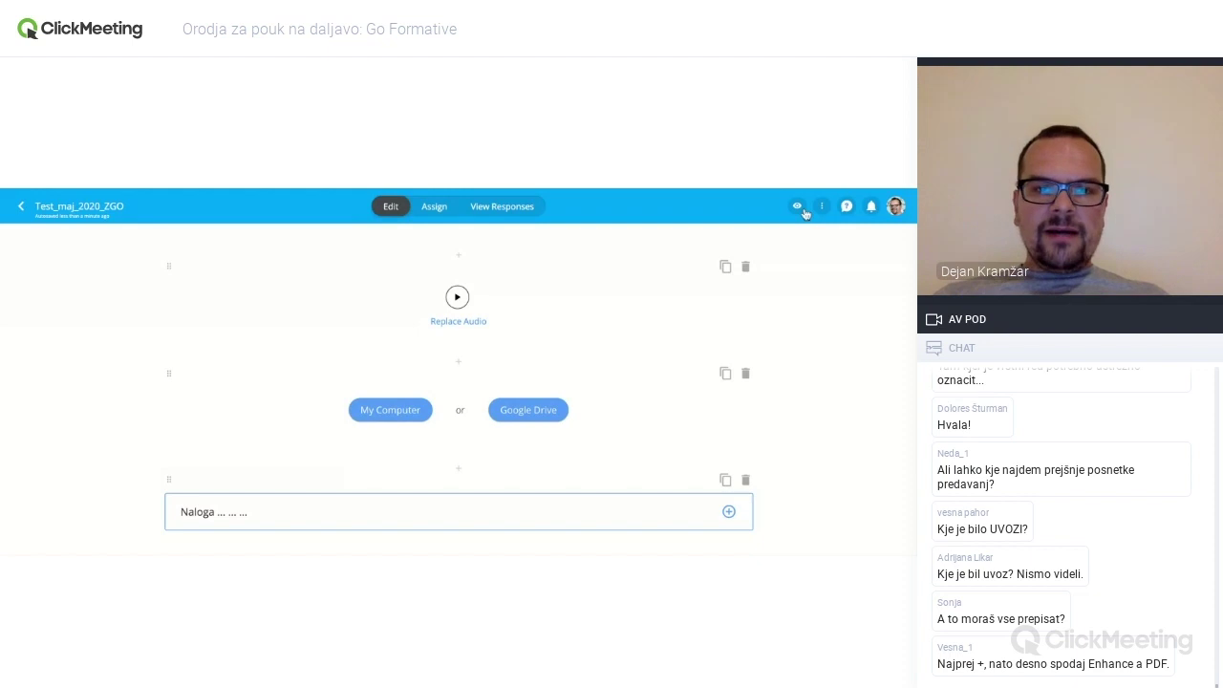
{"action": "left_click", "coordinate": [434, 208]}
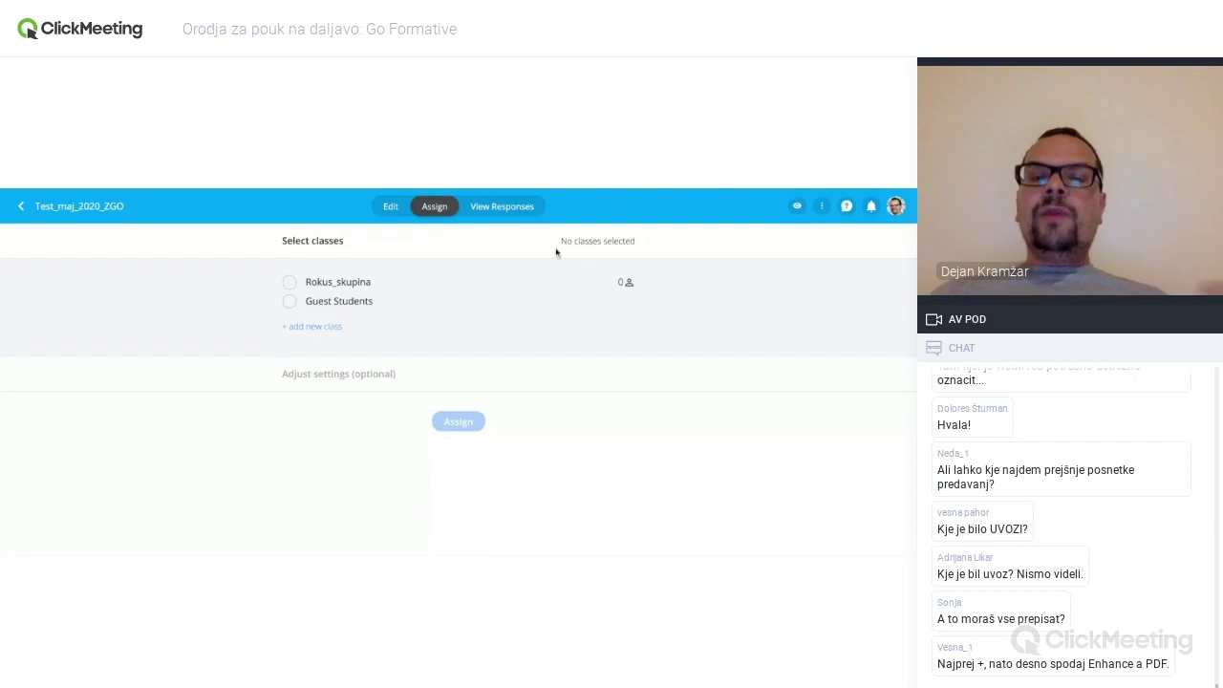
{"action": "left_click", "coordinate": [528, 207]}
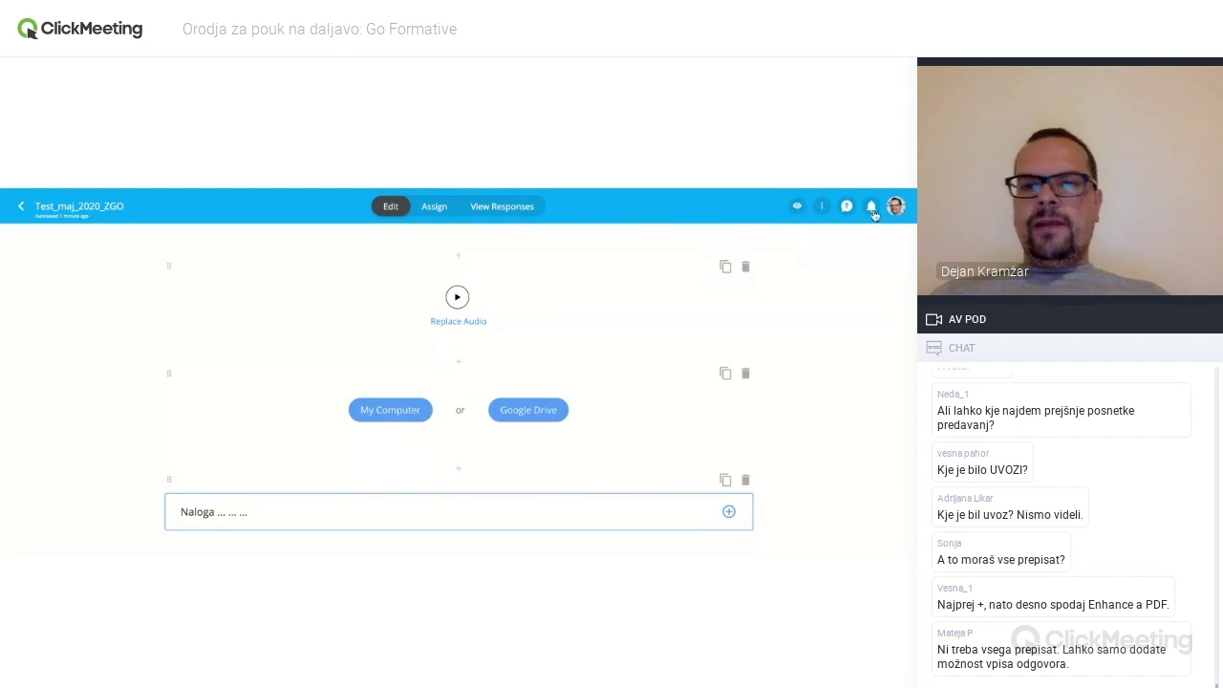
{"action": "left_click", "coordinate": [822, 208]}
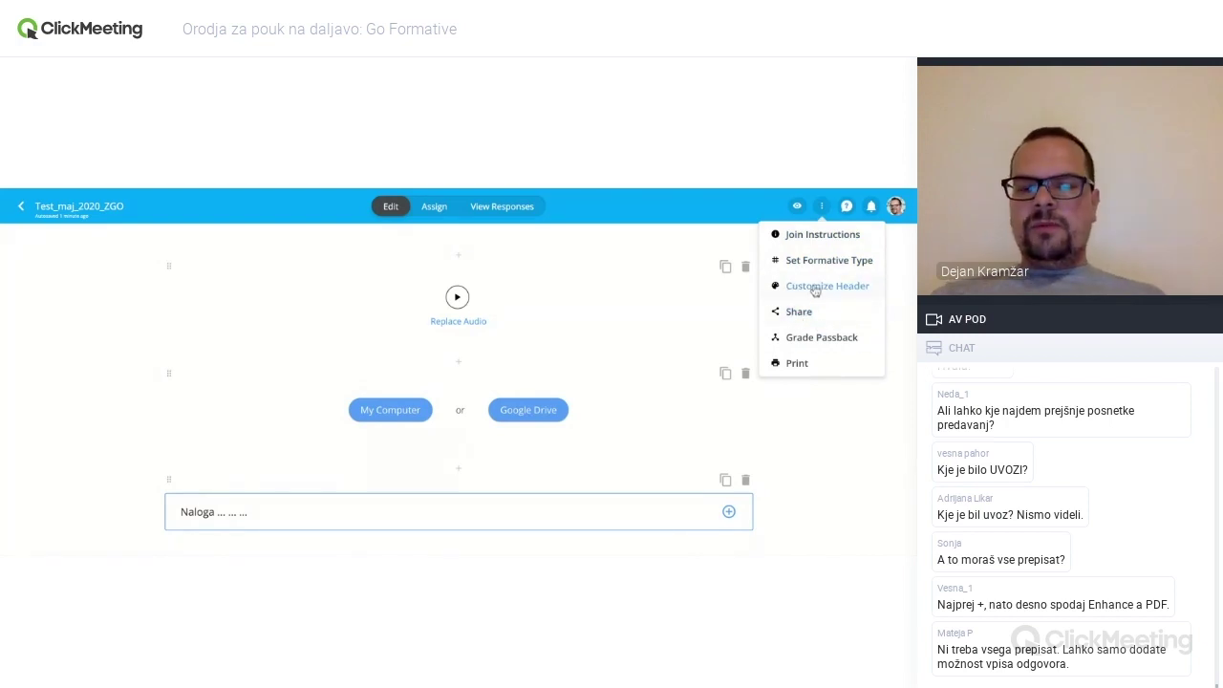
{"action": "left_click", "coordinate": [791, 364]}
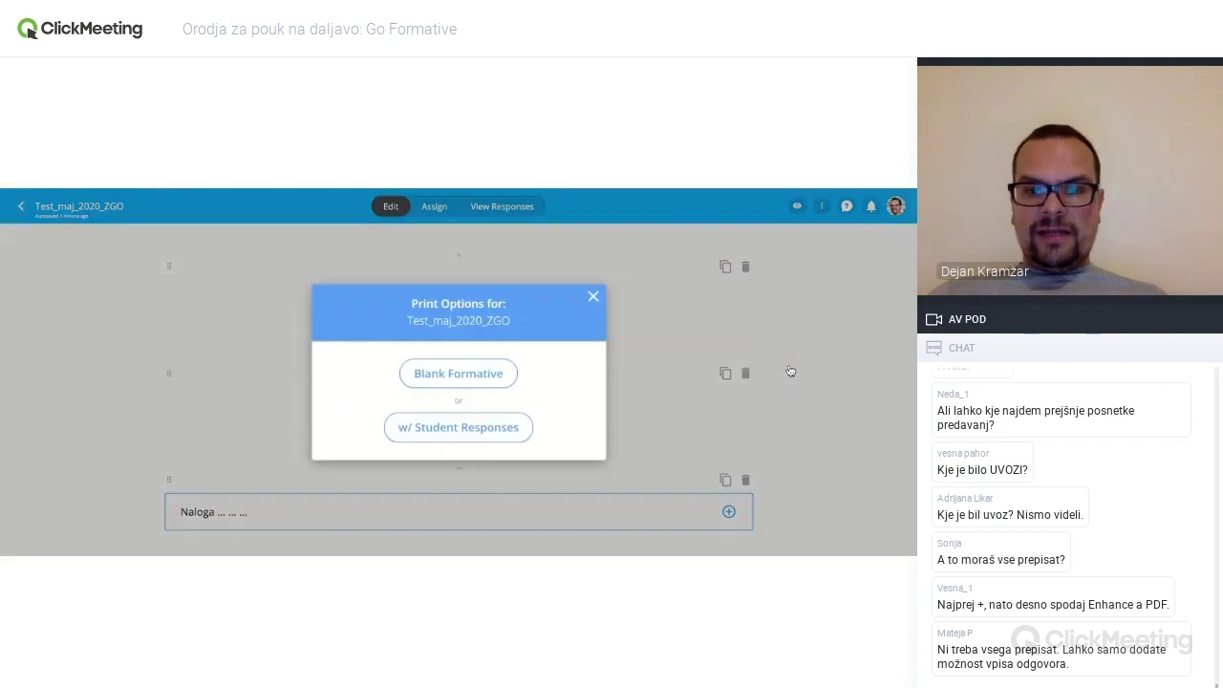
{"action": "left_click", "coordinate": [492, 378]}
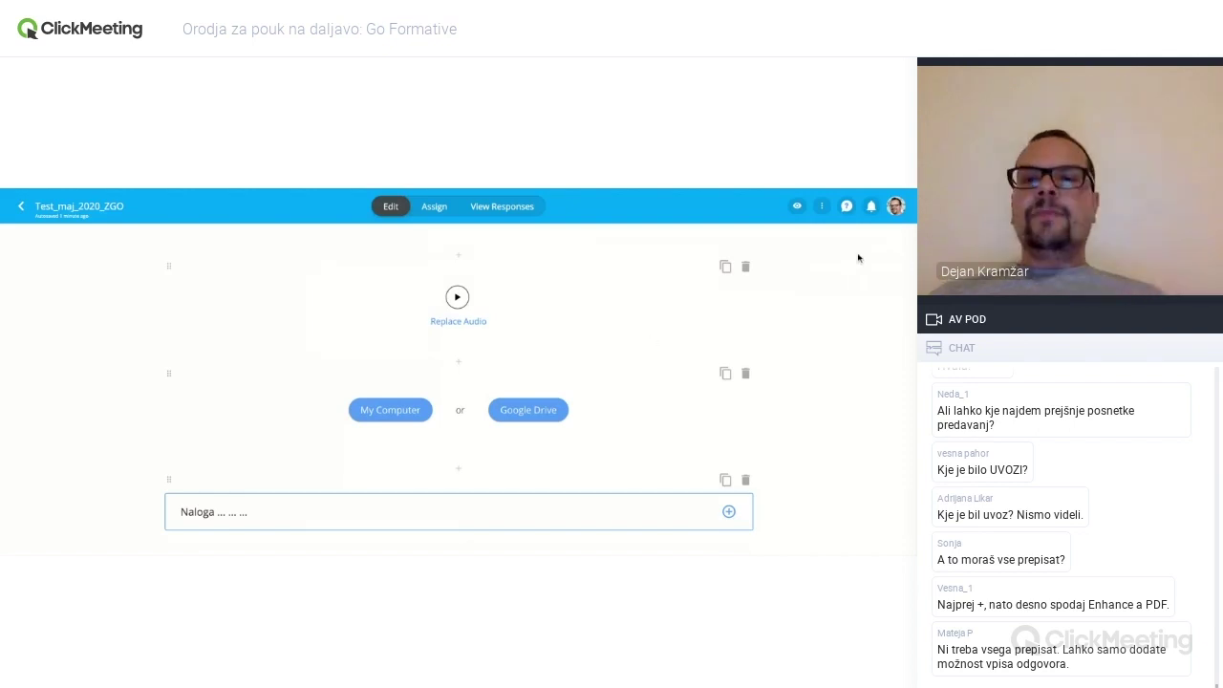
{"action": "left_click", "coordinate": [797, 208]}
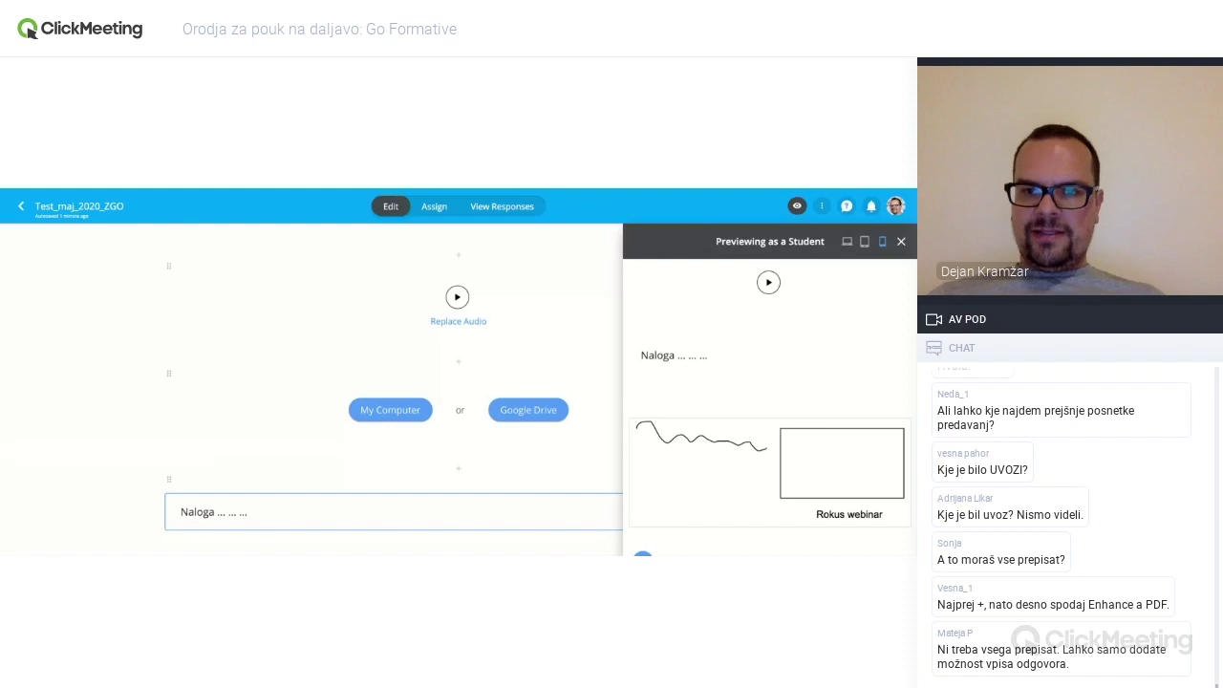
{"action": "left_click", "coordinate": [846, 242]}
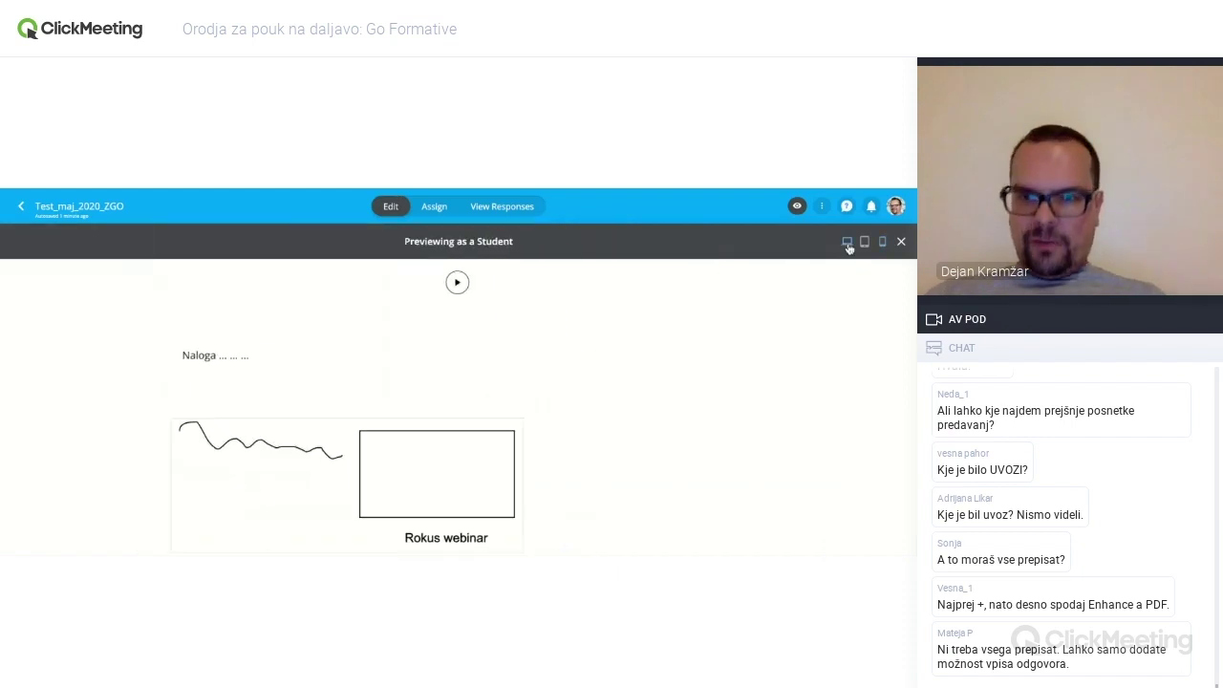
{"action": "scroll", "coordinate": [732, 334], "scroll_direction": "down", "scroll_amount": 1}
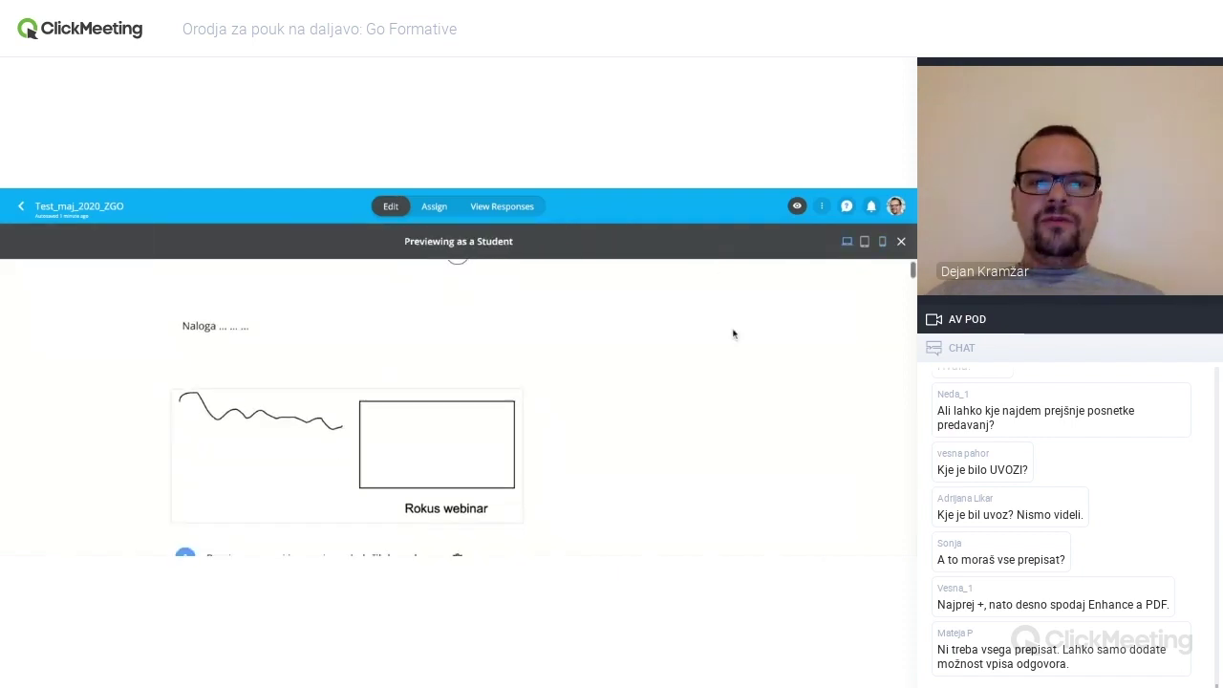
{"action": "scroll", "coordinate": [732, 333], "scroll_direction": "down", "scroll_amount": 4}
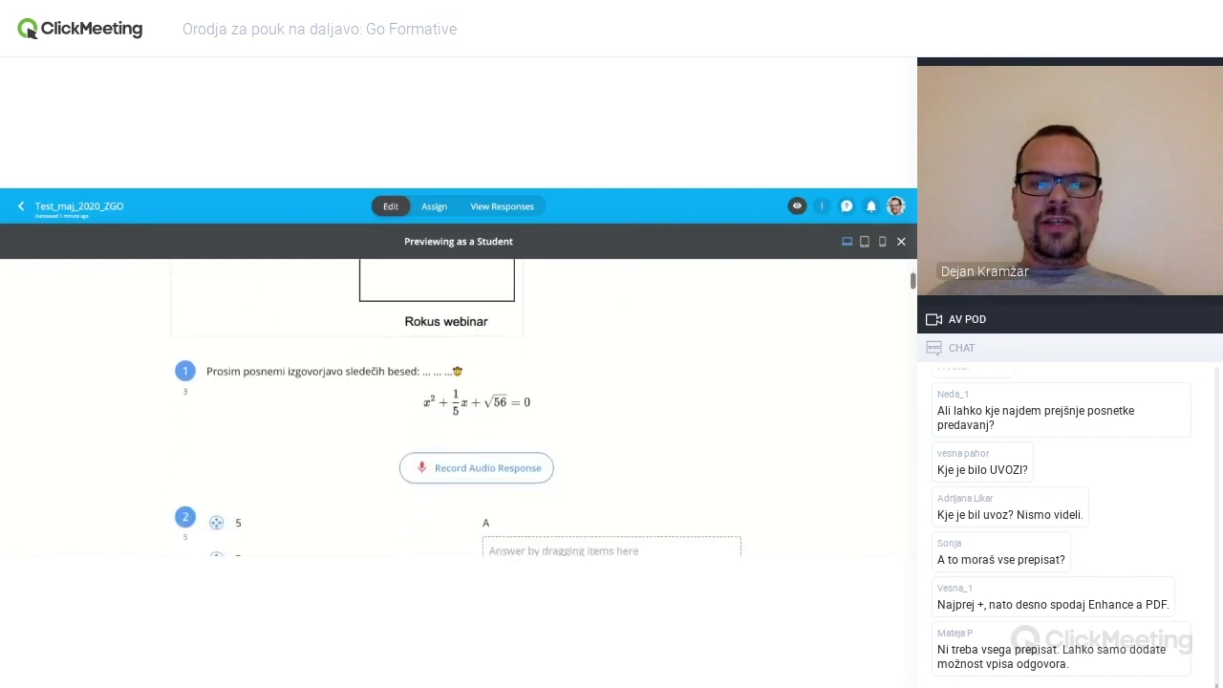
{"action": "scroll", "coordinate": [459, 407], "scroll_direction": "down", "scroll_amount": 8}
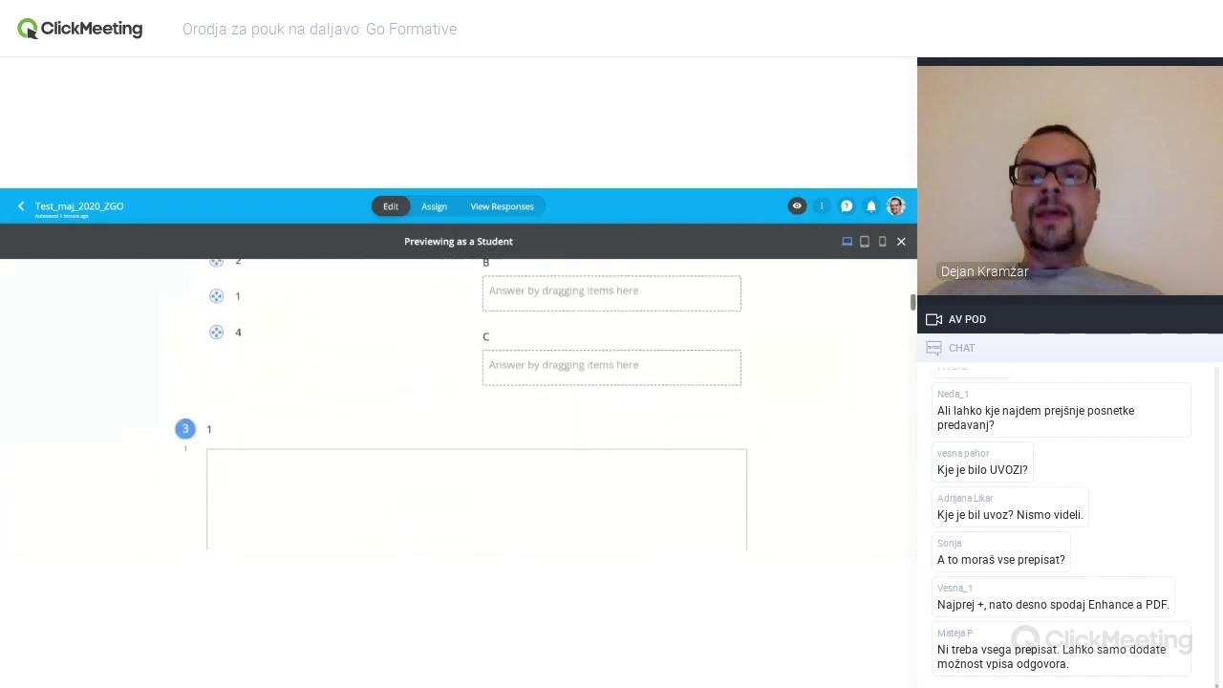
{"action": "left_click", "coordinate": [864, 242]}
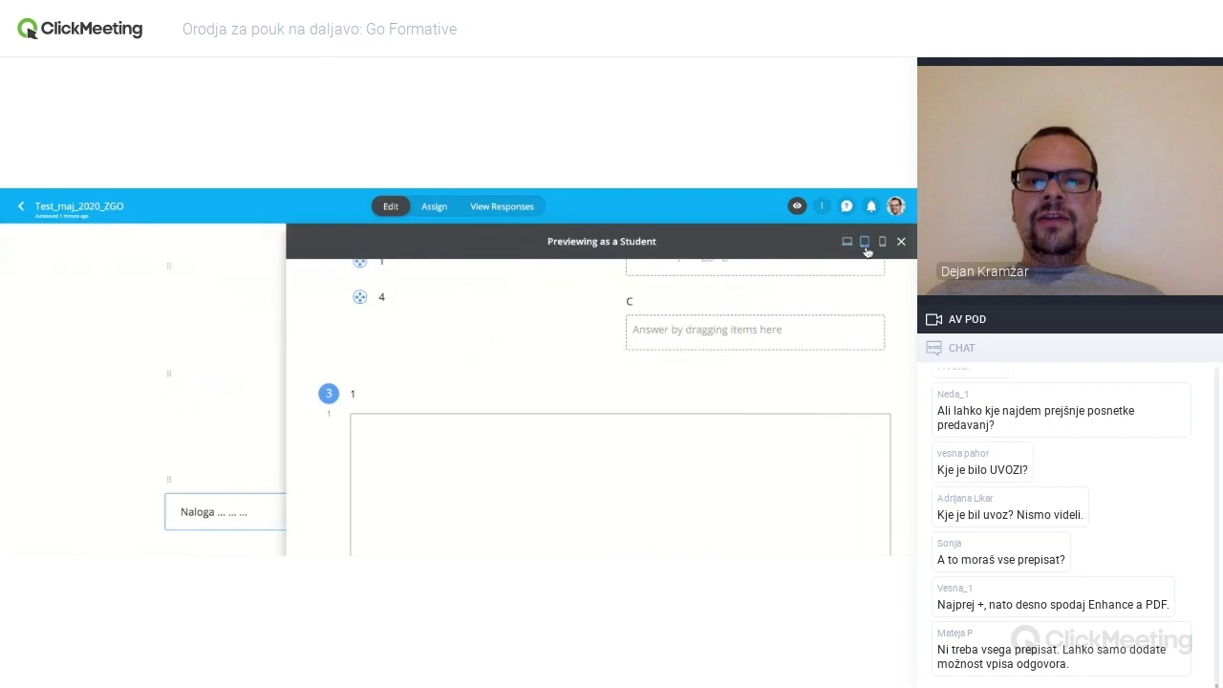
{"action": "scroll", "coordinate": [737, 358], "scroll_direction": "up", "scroll_amount": 2}
{"action": "scroll", "coordinate": [738, 358], "scroll_direction": "down", "scroll_amount": 2}
{"action": "left_click", "coordinate": [883, 243]}
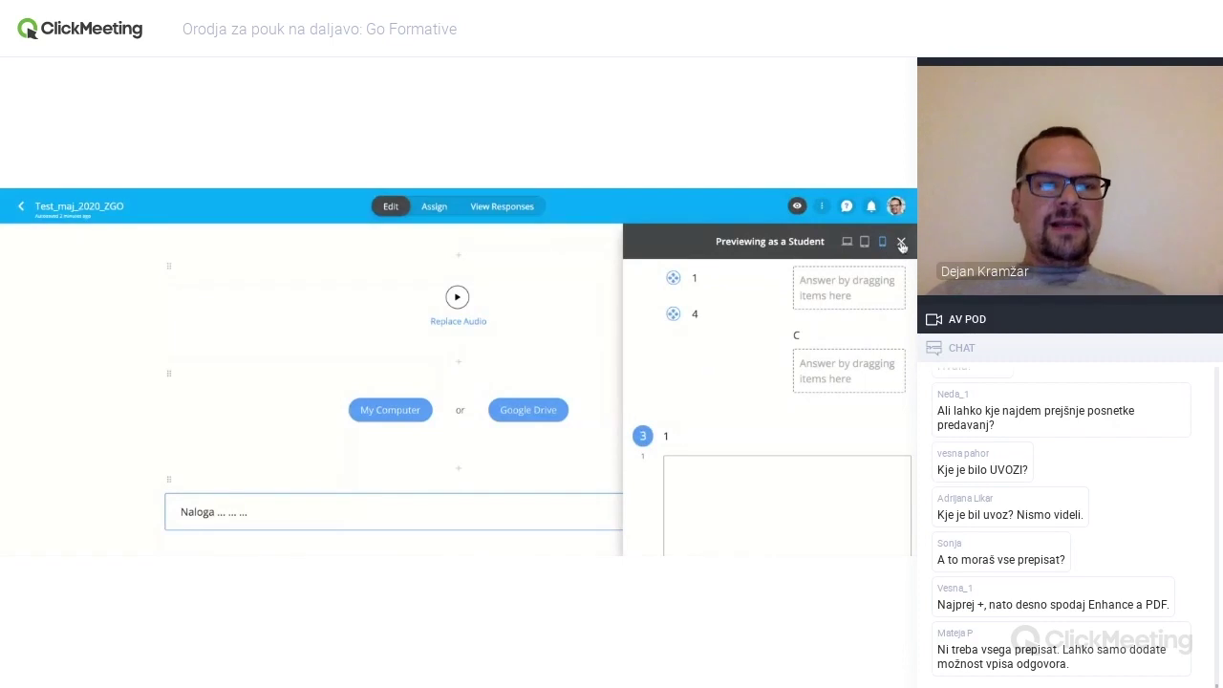
{"action": "left_click", "coordinate": [901, 242]}
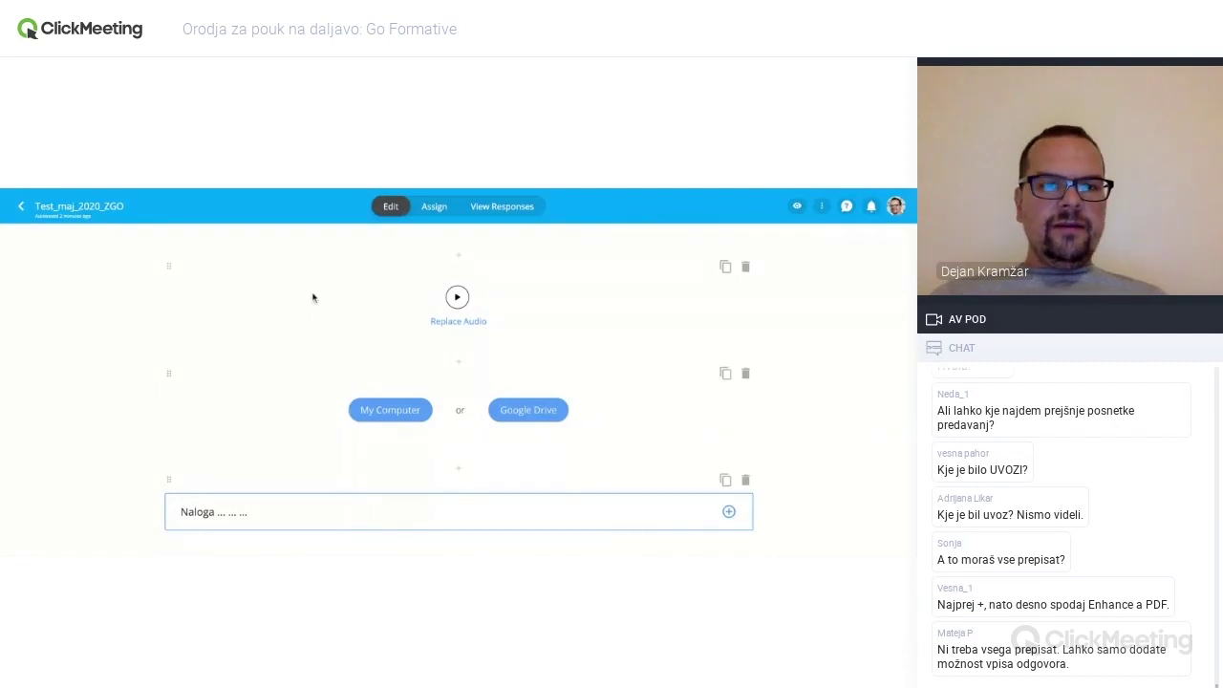
- Open Rokus_webinar_19_5_2020 from the Formatives list and preview it as a student
{"action": "left_click", "coordinate": [21, 206]}
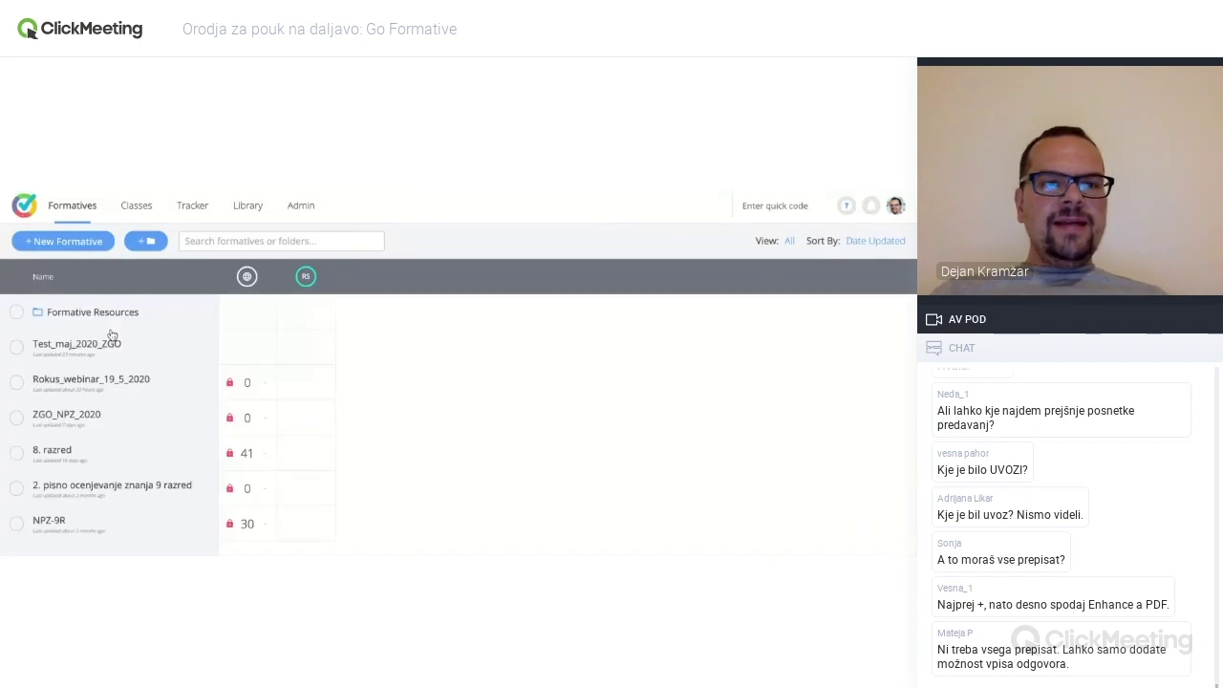
{"action": "left_click", "coordinate": [115, 379]}
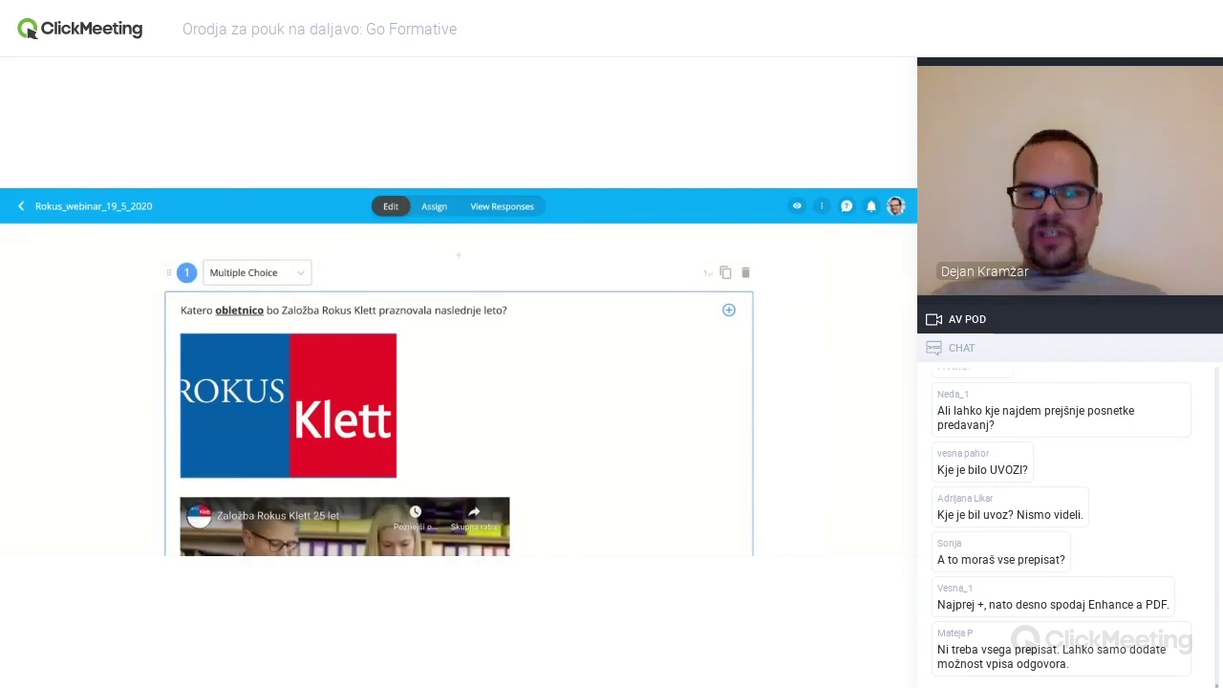
{"action": "left_click", "coordinate": [797, 207]}
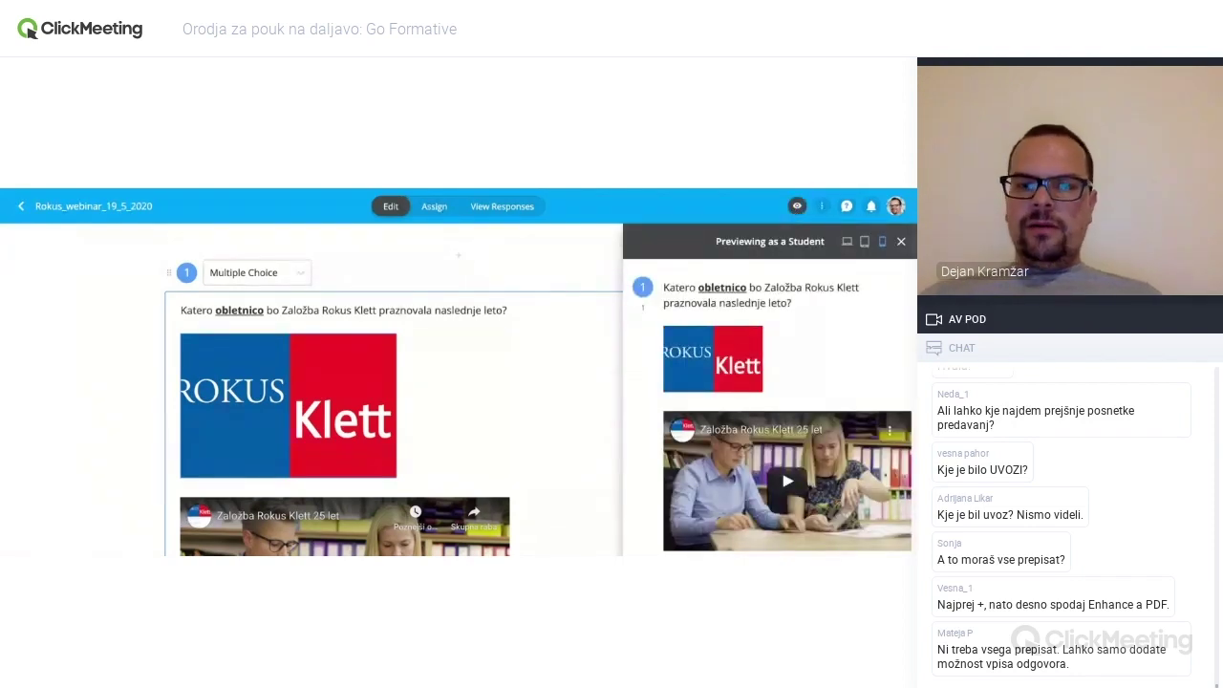
{"action": "scroll", "coordinate": [788, 411], "scroll_direction": "down", "scroll_amount": 1}
{"action": "scroll", "coordinate": [788, 410], "scroll_direction": "up", "scroll_amount": 1}
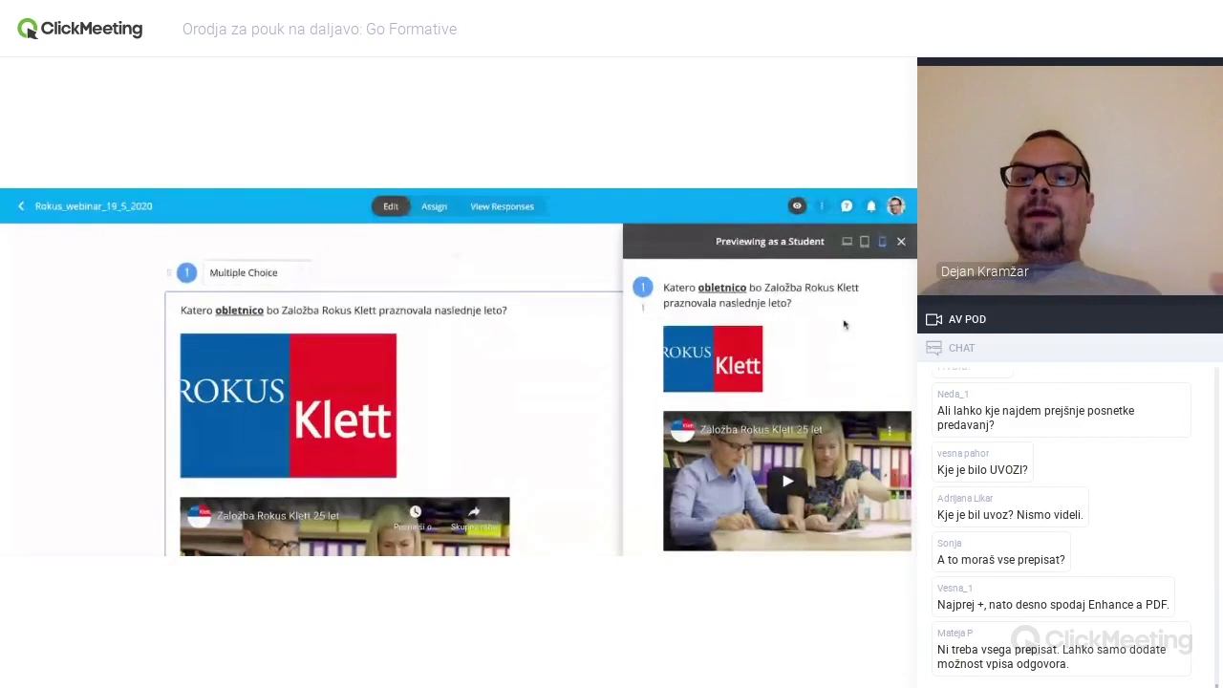
- View the student preview at desktop and tablet widths, then close it
{"action": "left_click", "coordinate": [847, 242]}
{"action": "scroll", "coordinate": [603, 329], "scroll_direction": "down", "scroll_amount": 3}
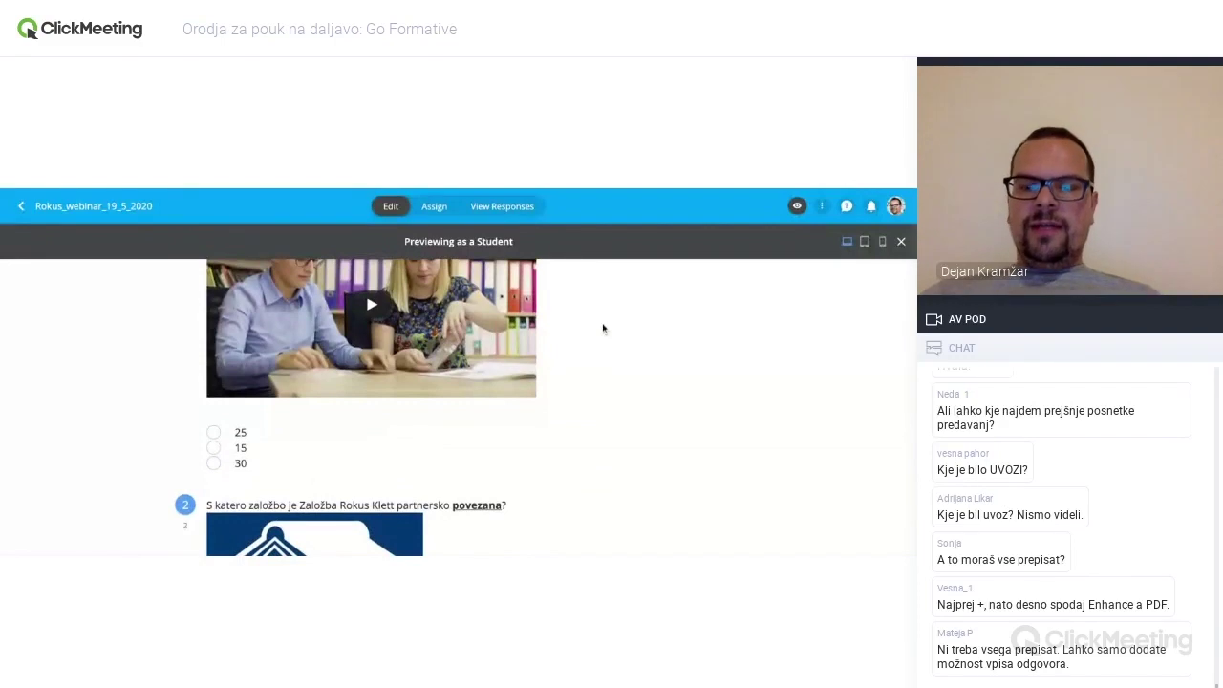
{"action": "left_click", "coordinate": [883, 241]}
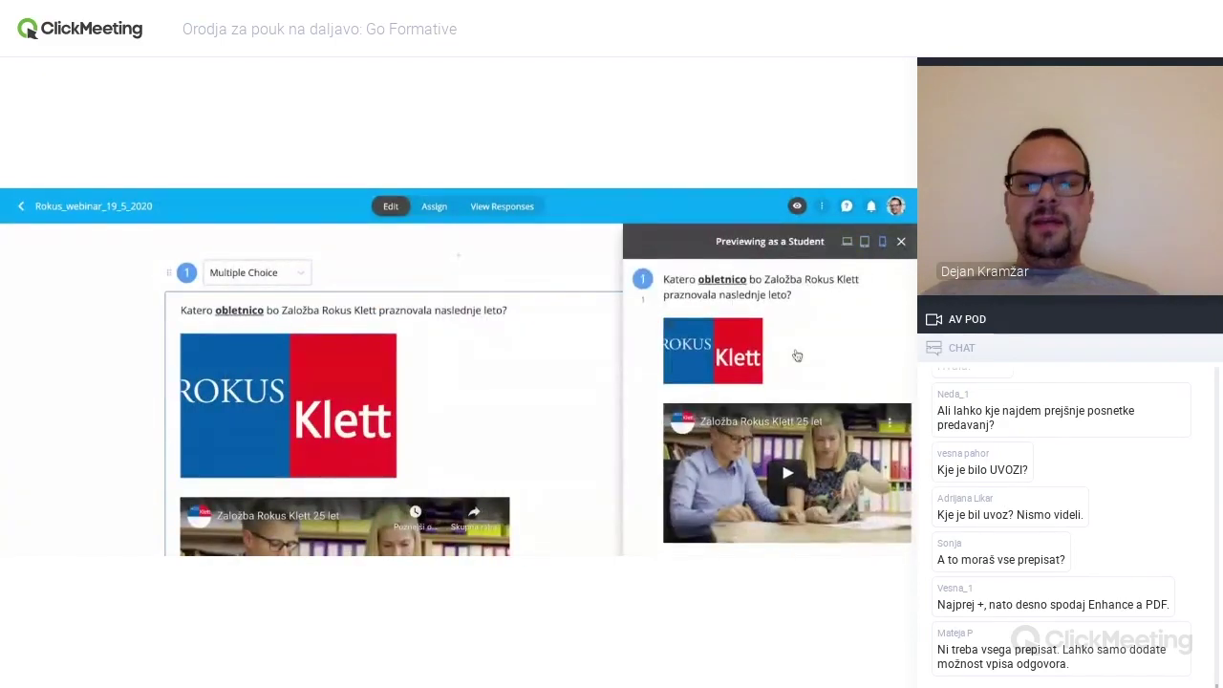
{"action": "scroll", "coordinate": [794, 354], "scroll_direction": "down", "scroll_amount": 3}
{"action": "scroll", "coordinate": [796, 354], "scroll_direction": "down", "scroll_amount": 4}
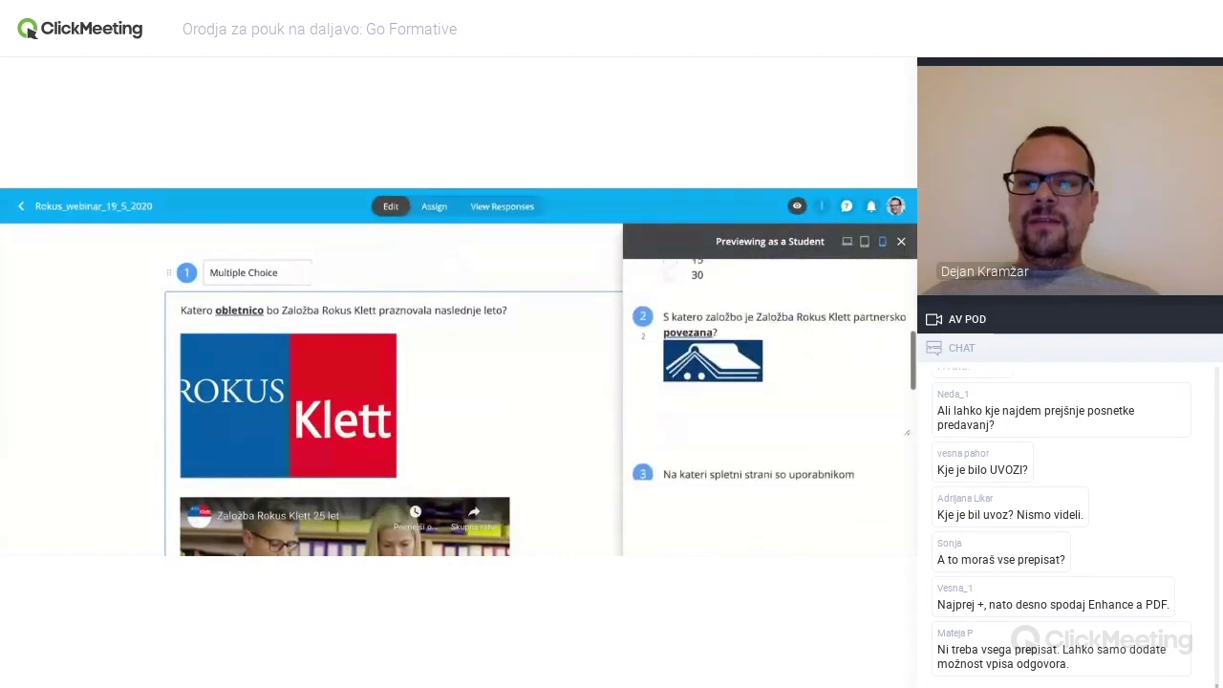
{"action": "scroll", "coordinate": [794, 382], "scroll_direction": "up", "scroll_amount": 7}
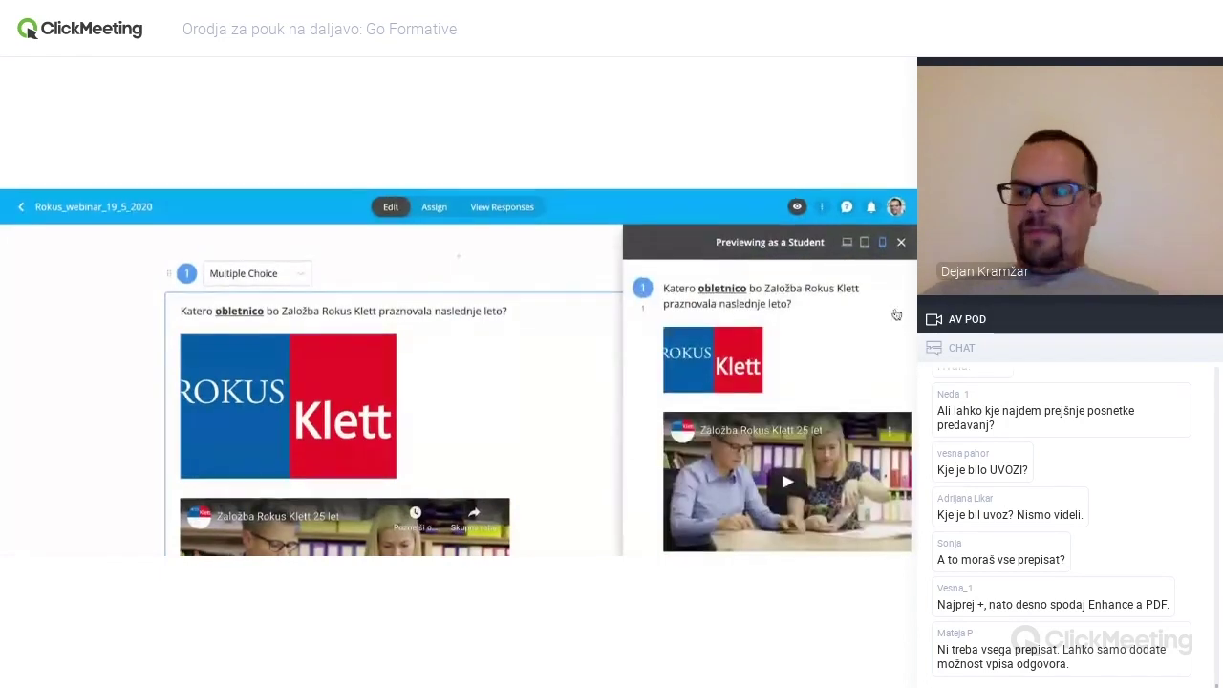
{"action": "left_click", "coordinate": [902, 242]}
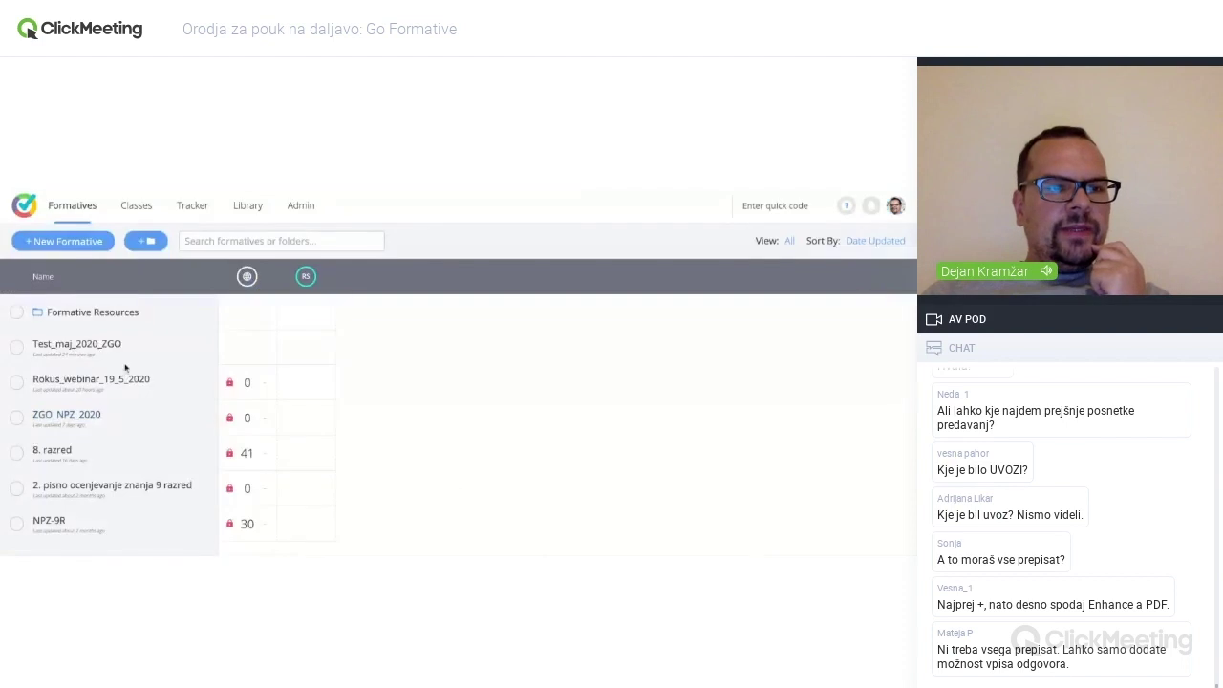
- Add an Enhance a PDF/Doc/GoogleDoc block at the end of Test_maj_2020_ZGO for the worksheet
{"action": "left_click", "coordinate": [117, 346]}
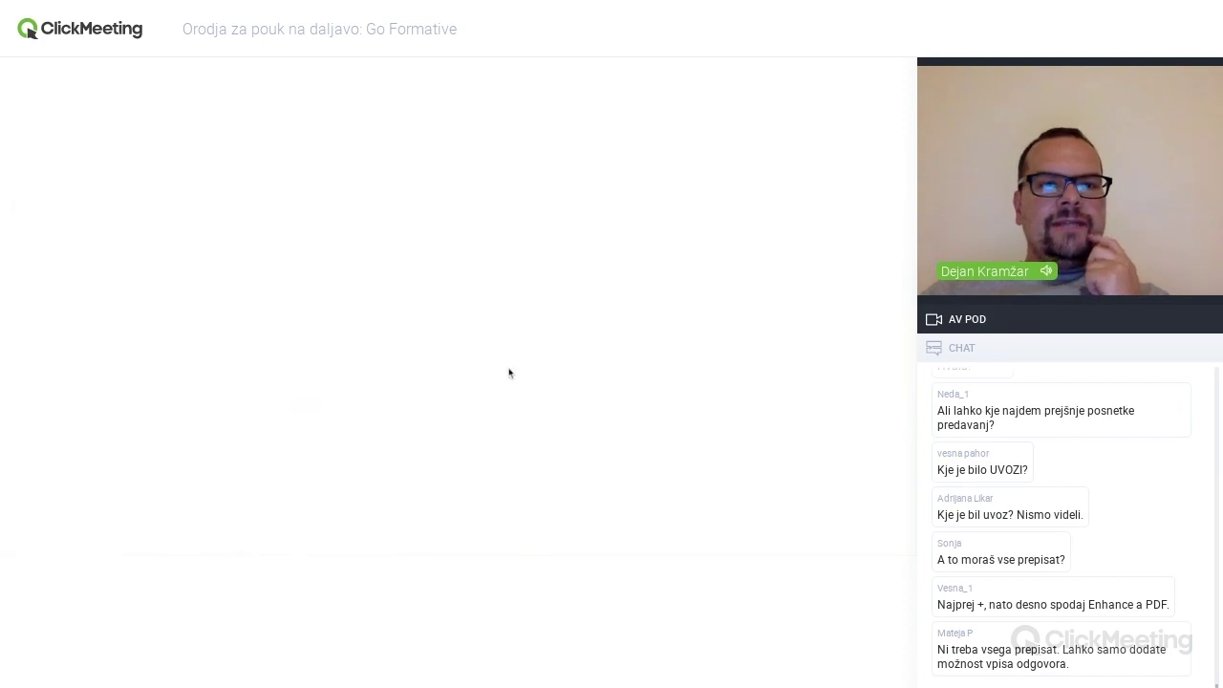
{"action": "scroll", "coordinate": [509, 373], "scroll_direction": "down", "scroll_amount": 10}
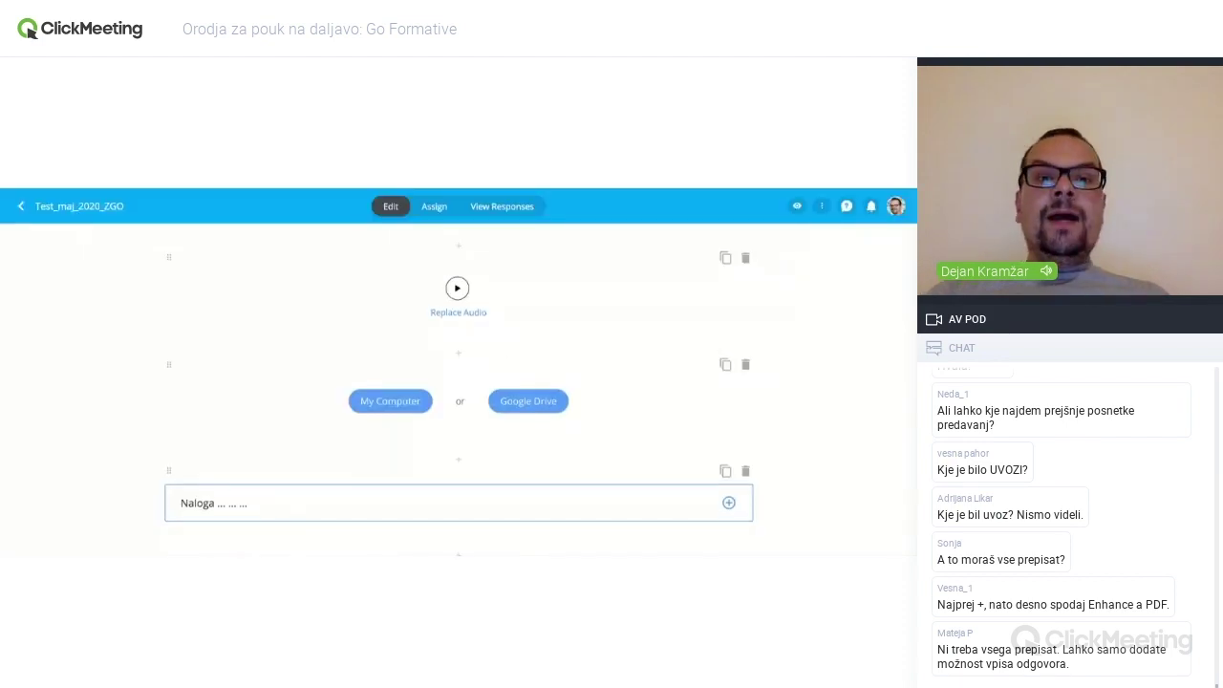
{"action": "scroll", "coordinate": [458, 382], "scroll_direction": "down", "scroll_amount": 10}
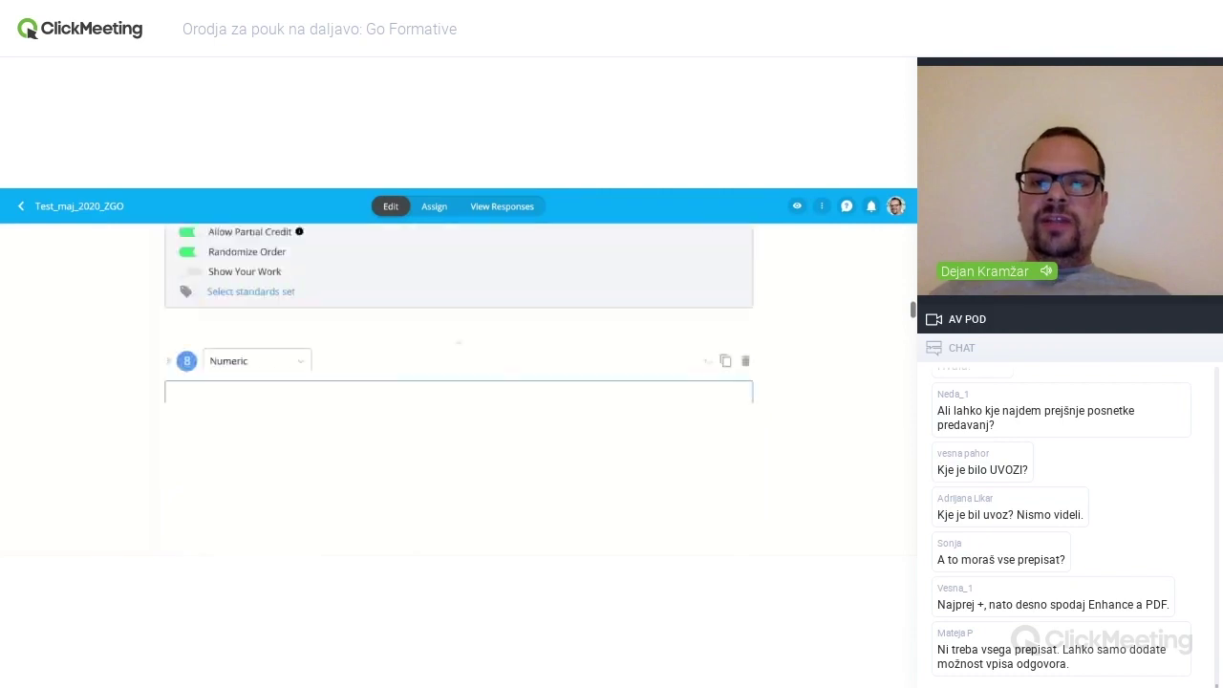
{"action": "scroll", "coordinate": [458, 382], "scroll_direction": "down", "scroll_amount": 10}
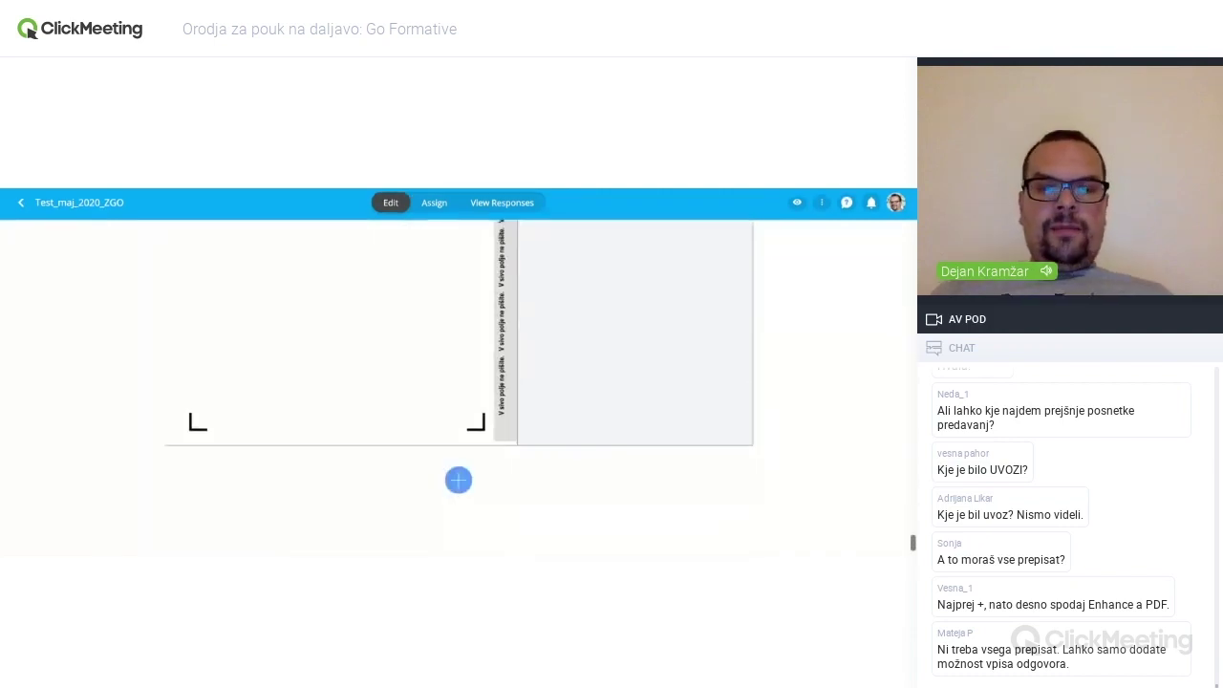
{"action": "left_click", "coordinate": [458, 485]}
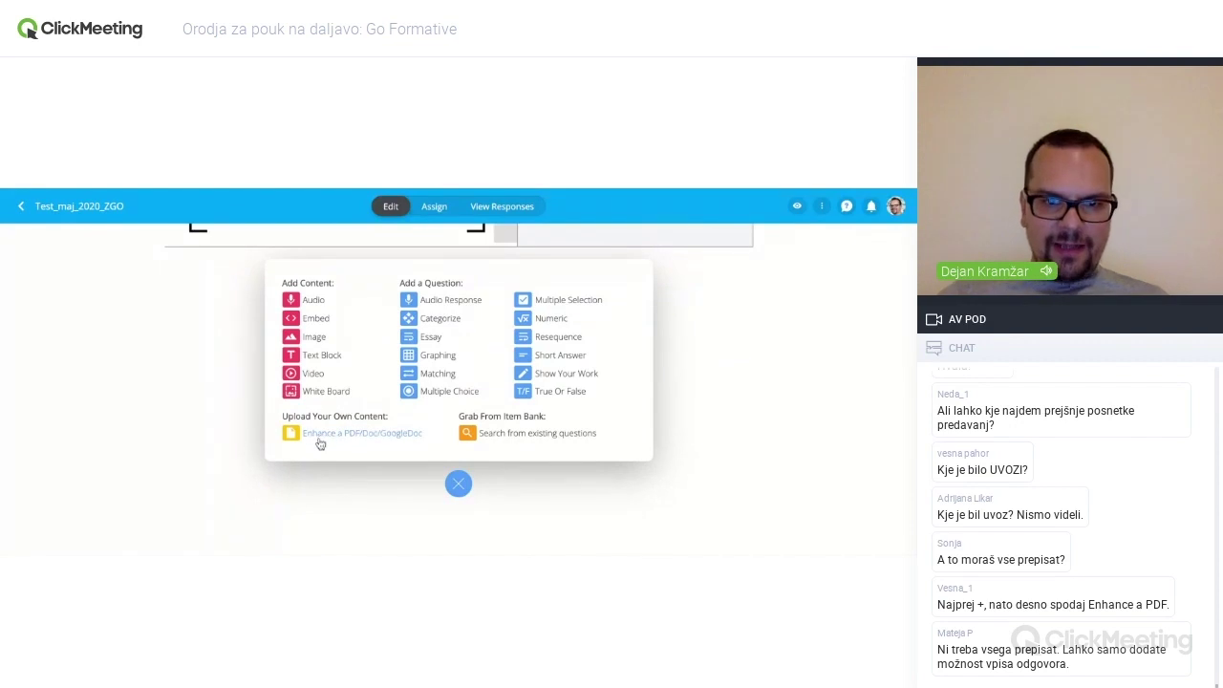
{"action": "left_click", "coordinate": [386, 440]}
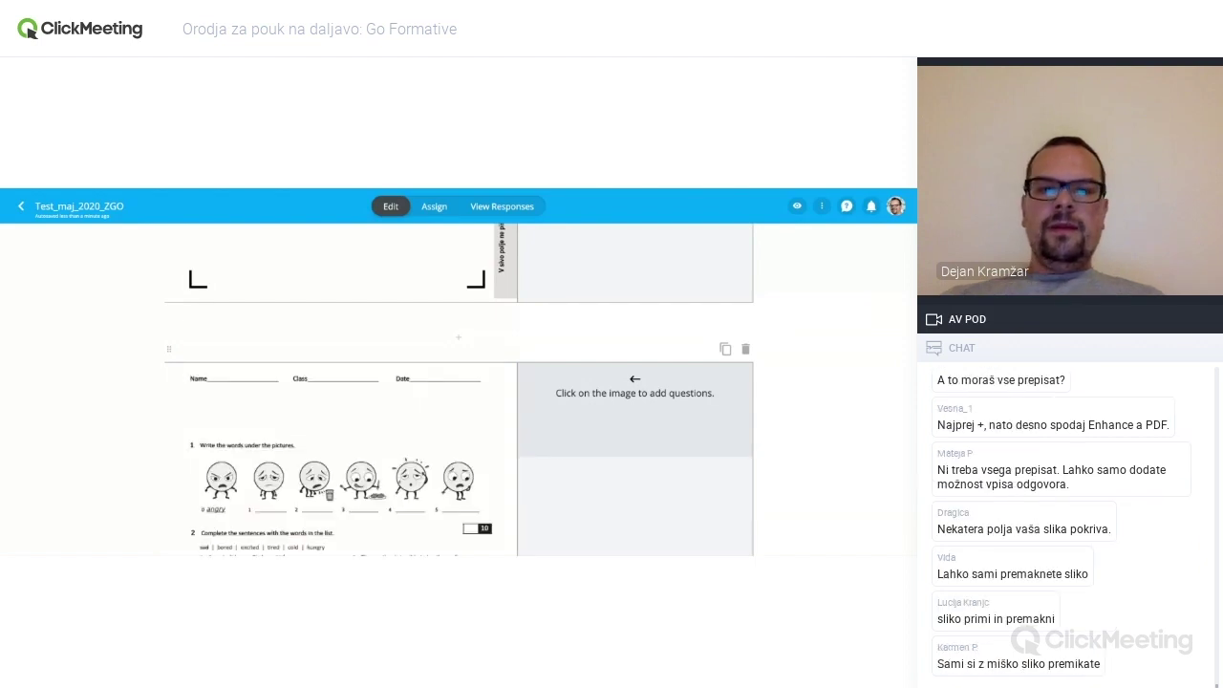
{"action": "scroll", "coordinate": [459, 392], "scroll_direction": "down", "scroll_amount": 2}
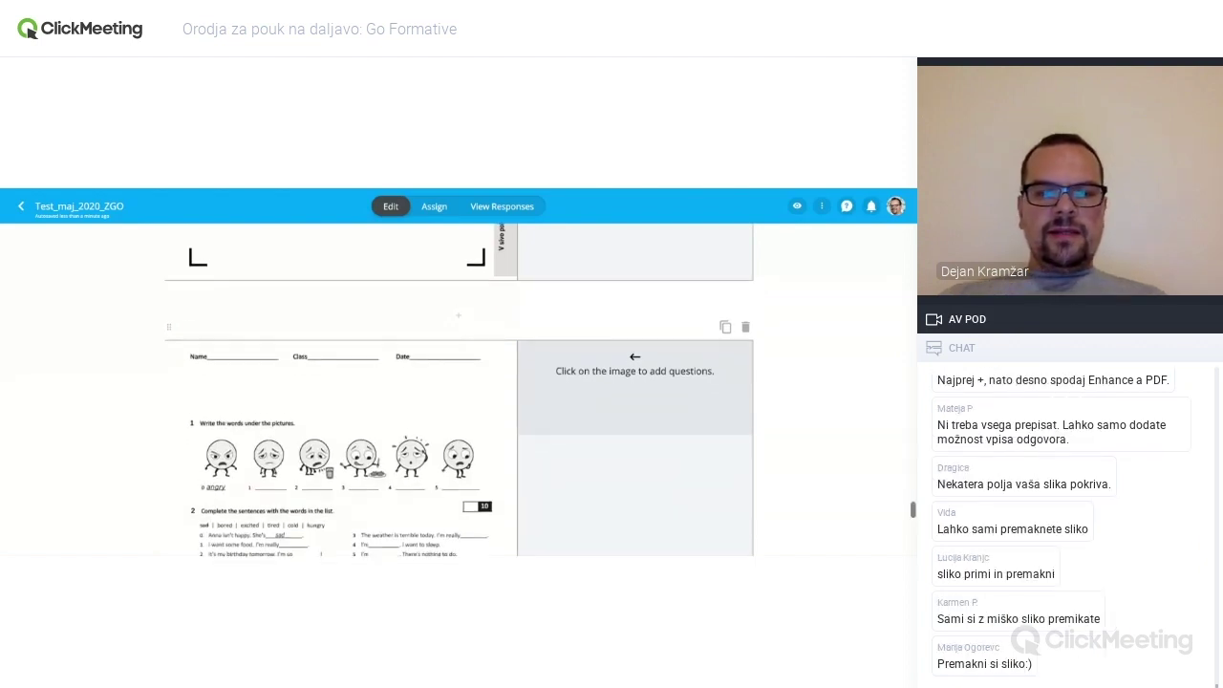
{"action": "scroll", "coordinate": [459, 395], "scroll_direction": "down", "scroll_amount": 2}
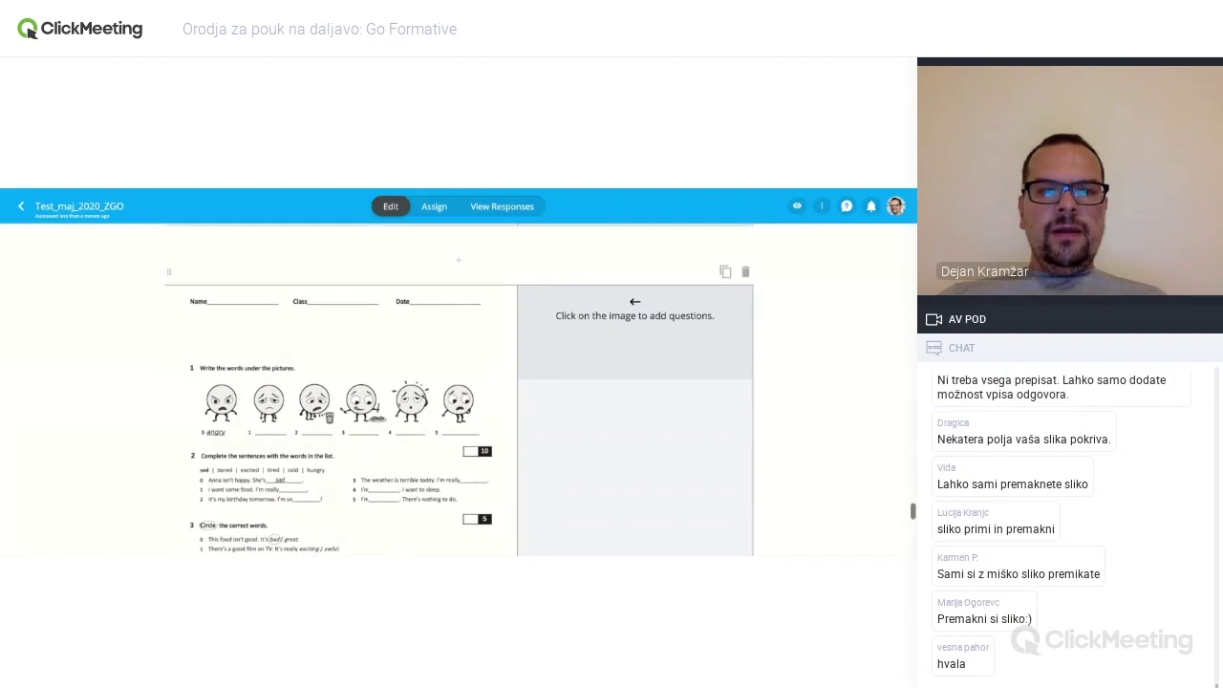
{"action": "scroll", "coordinate": [458, 401], "scroll_direction": "down", "scroll_amount": 1}
{"action": "scroll", "coordinate": [459, 391], "scroll_direction": "up", "scroll_amount": 1}
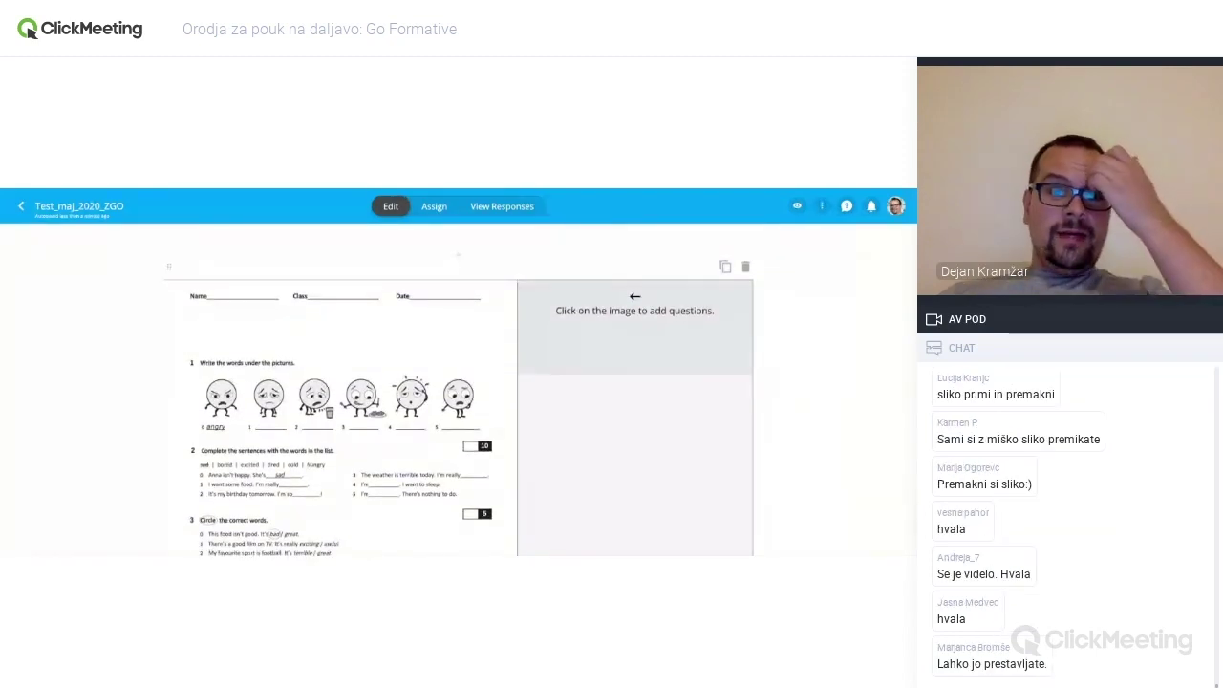
{"action": "scroll", "coordinate": [427, 368], "scroll_direction": "down", "scroll_amount": 1}
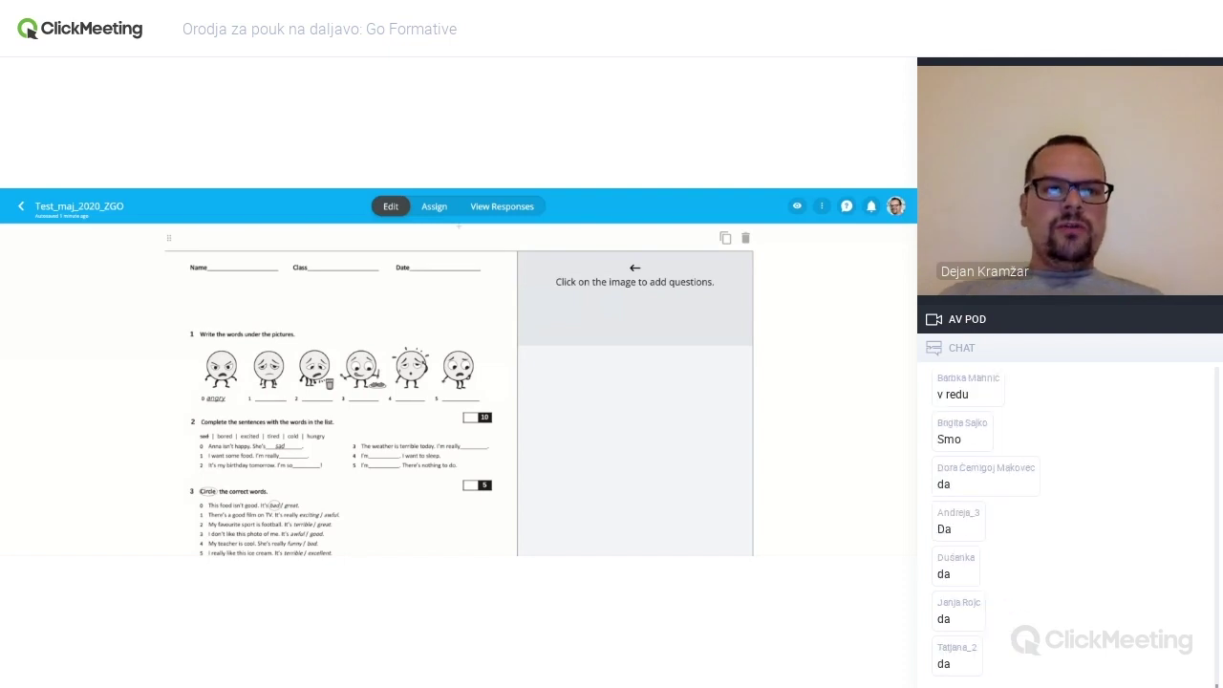
{"action": "scroll", "coordinate": [566, 358], "scroll_direction": "down", "scroll_amount": 3}
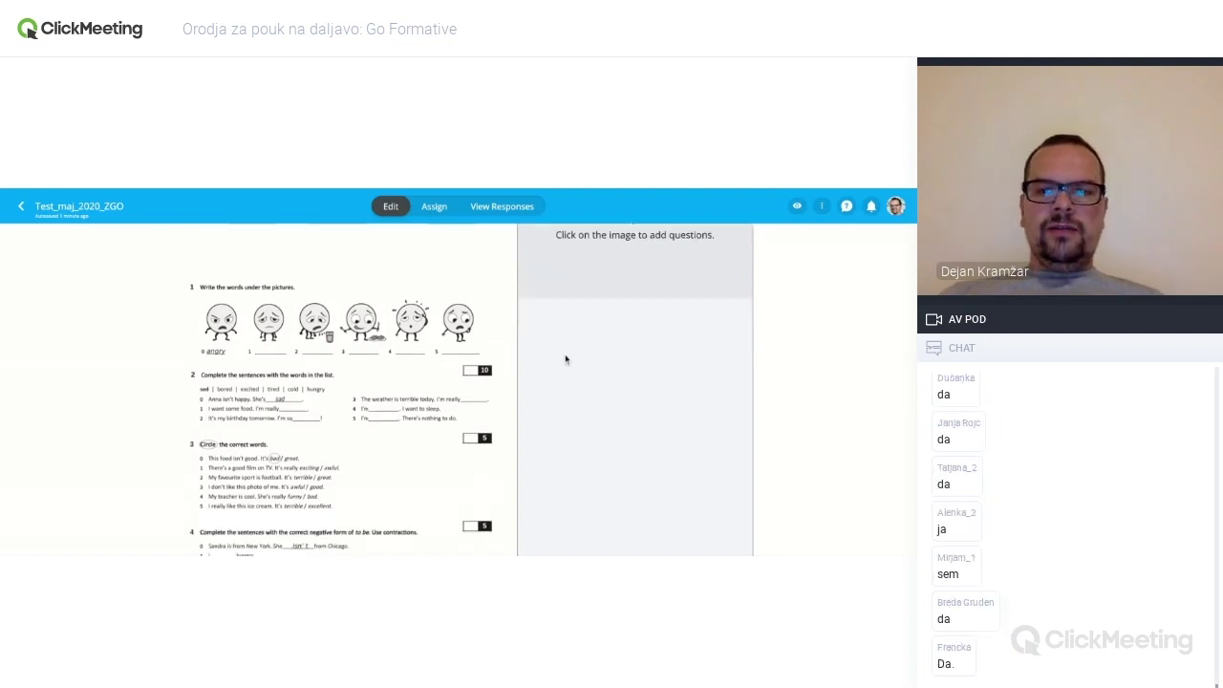
{"action": "scroll", "coordinate": [565, 358], "scroll_direction": "down", "scroll_amount": 5}
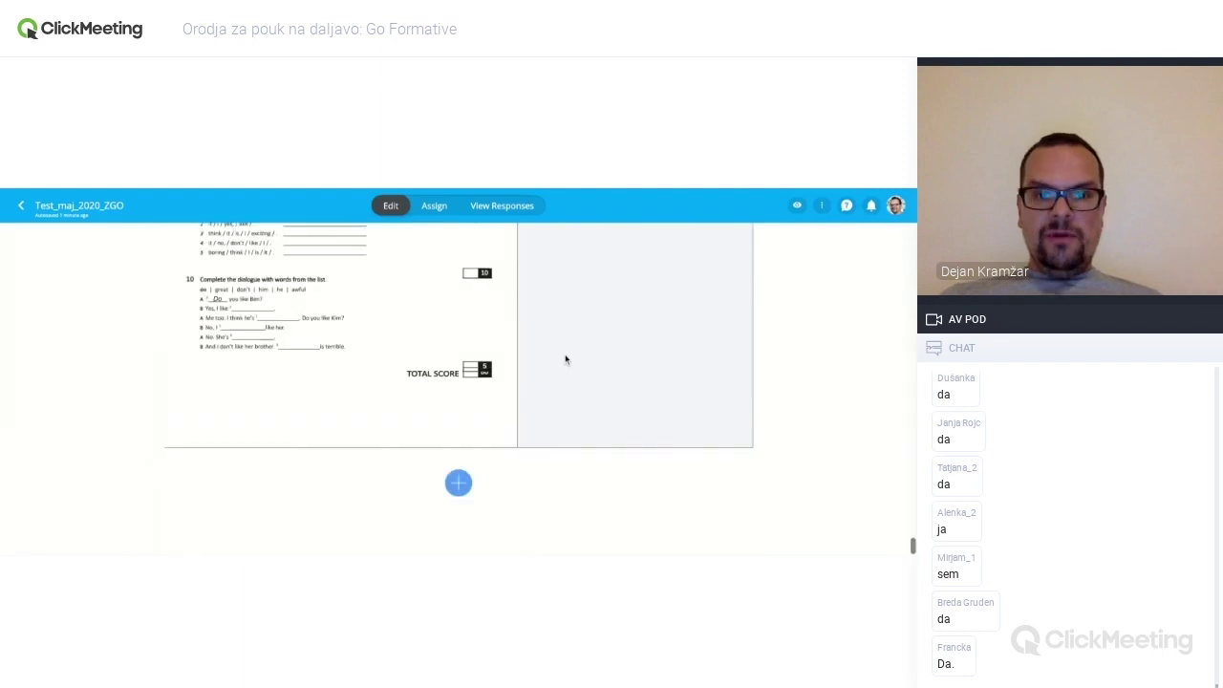
{"action": "left_click", "coordinate": [459, 484]}
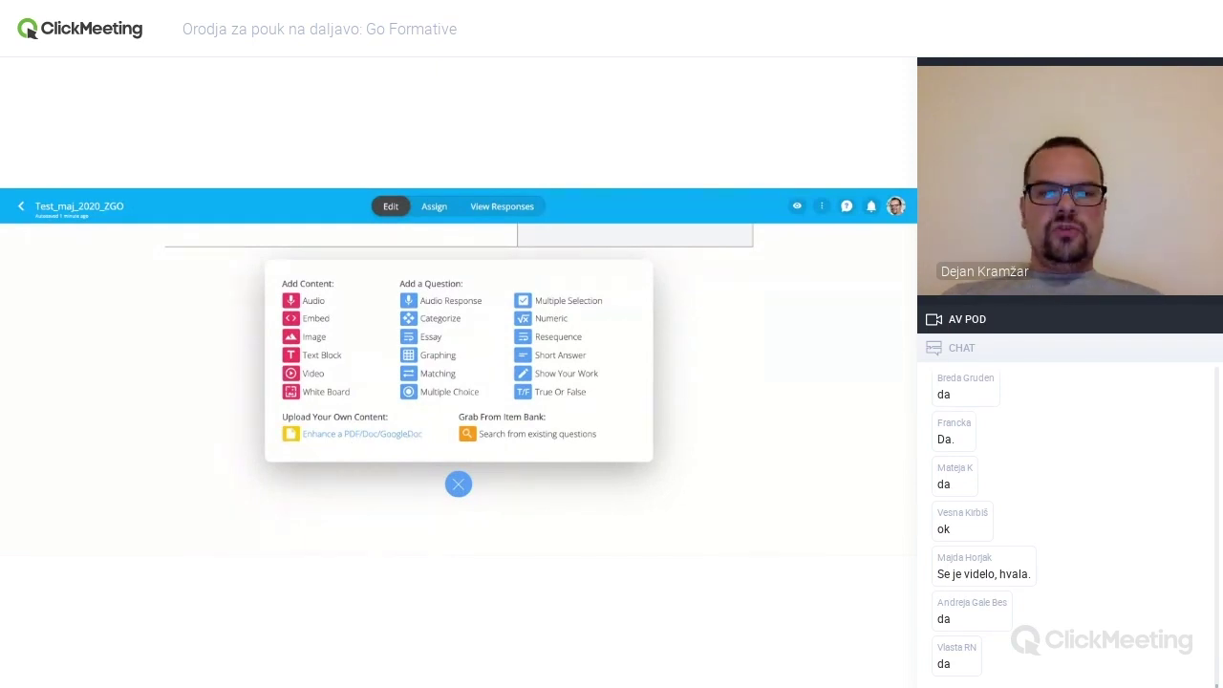
{"action": "left_click", "coordinate": [458, 485]}
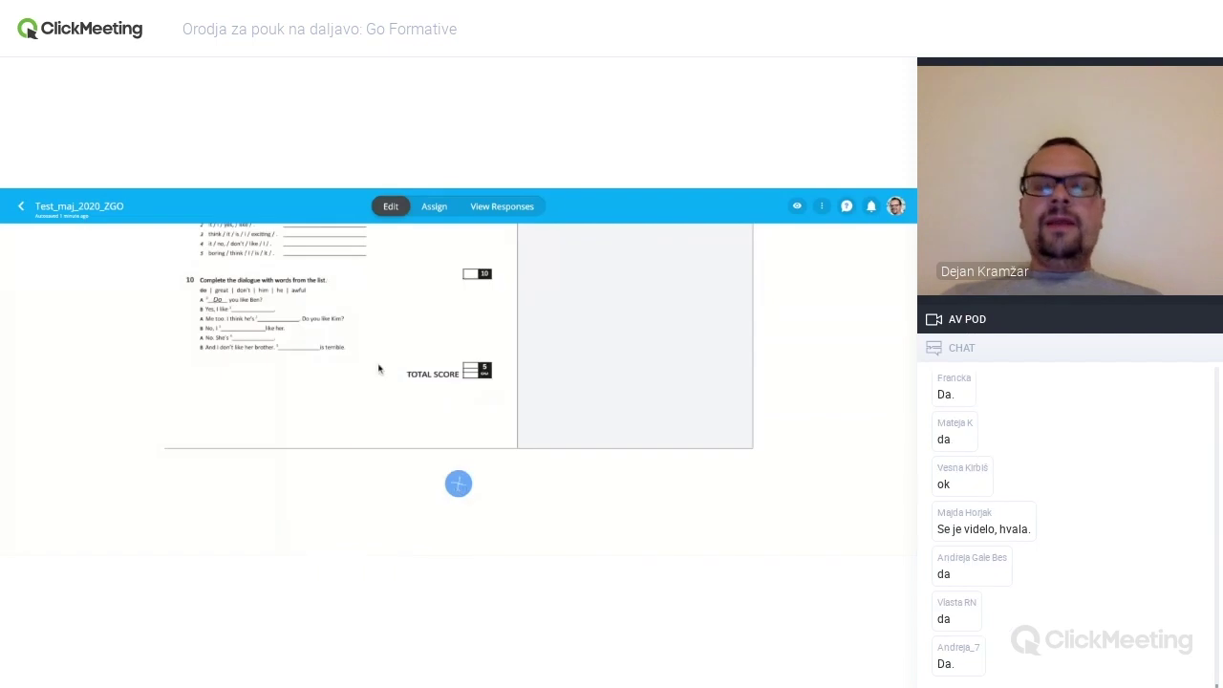
- Return to the Formatives list and open the Assign page of Rokus_webinar_19_5_2020
{"action": "left_click", "coordinate": [17, 209]}
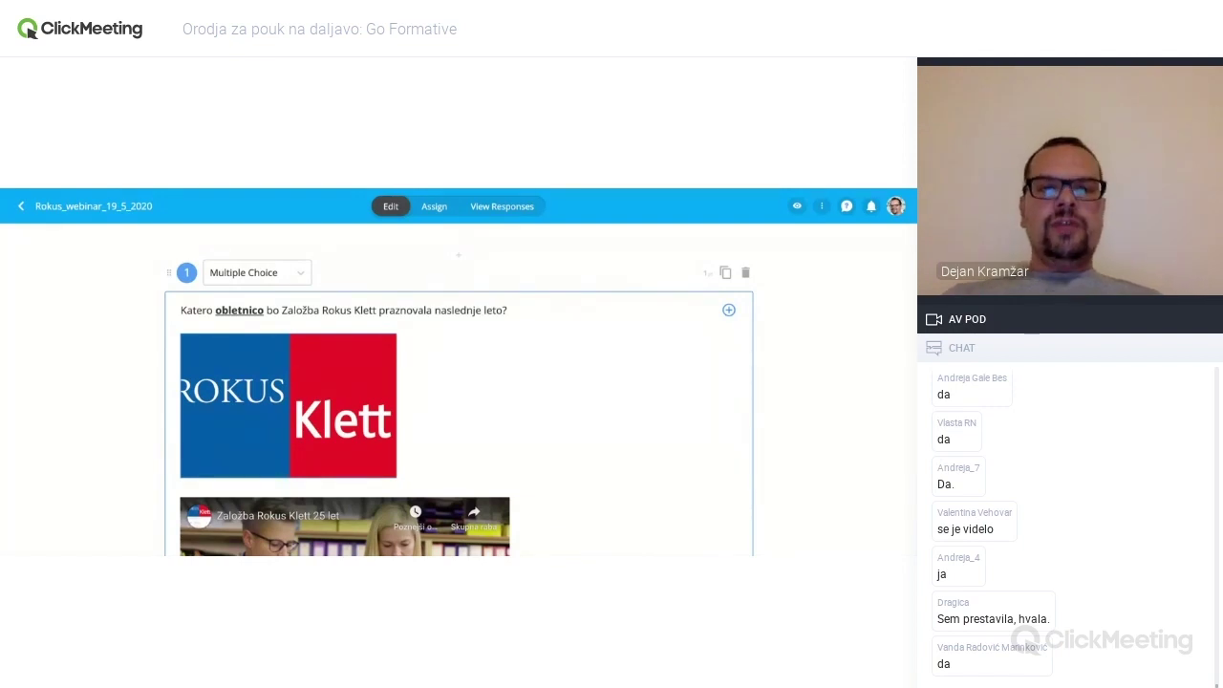
{"action": "left_click", "coordinate": [437, 208]}
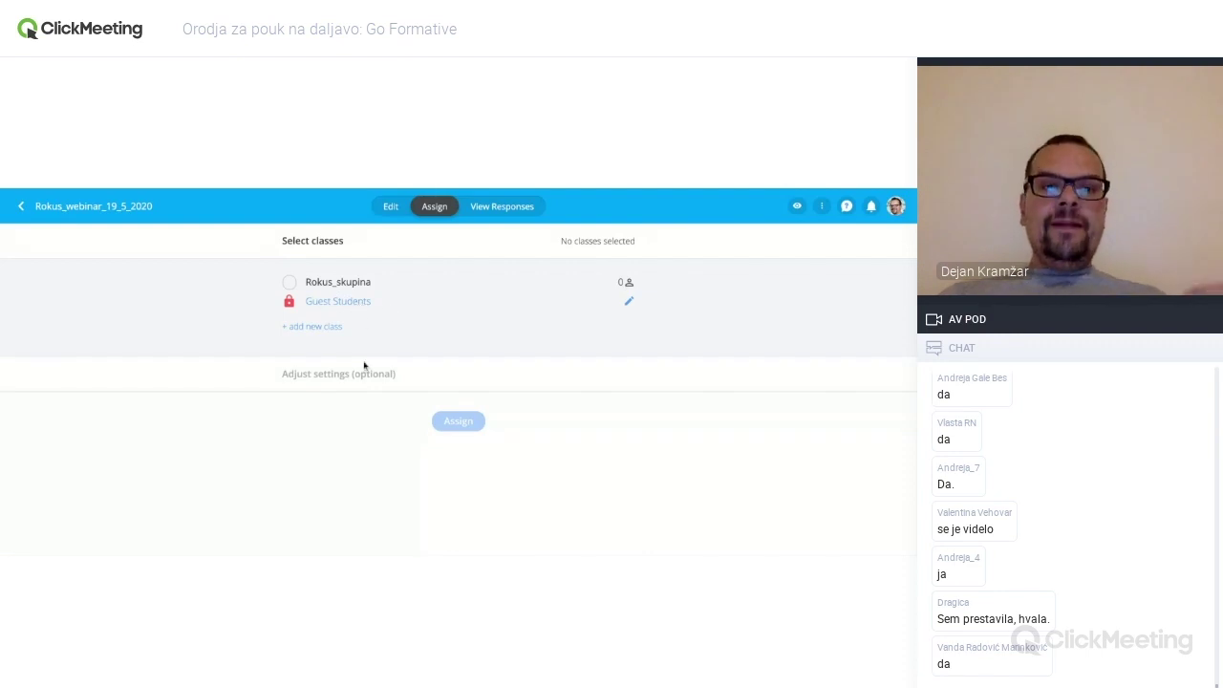
- Select the Guest Students class, leaving Restrict to individual students off
{"action": "left_click", "coordinate": [356, 303]}
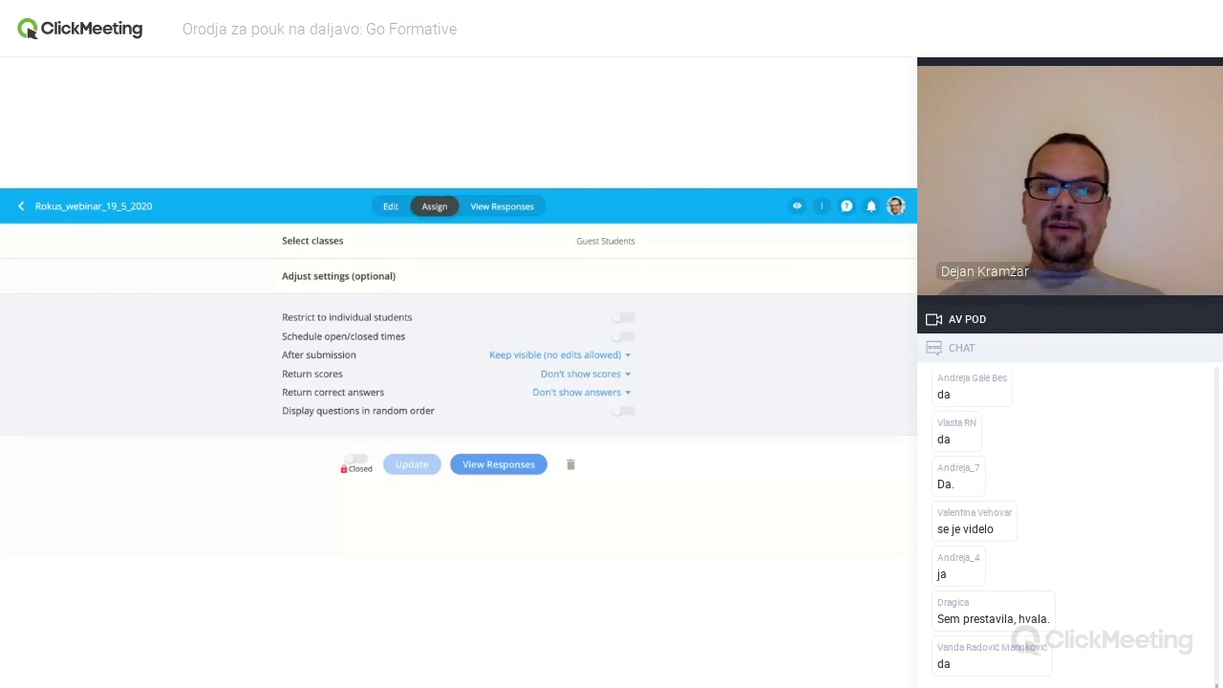
{"action": "left_click", "coordinate": [623, 317]}
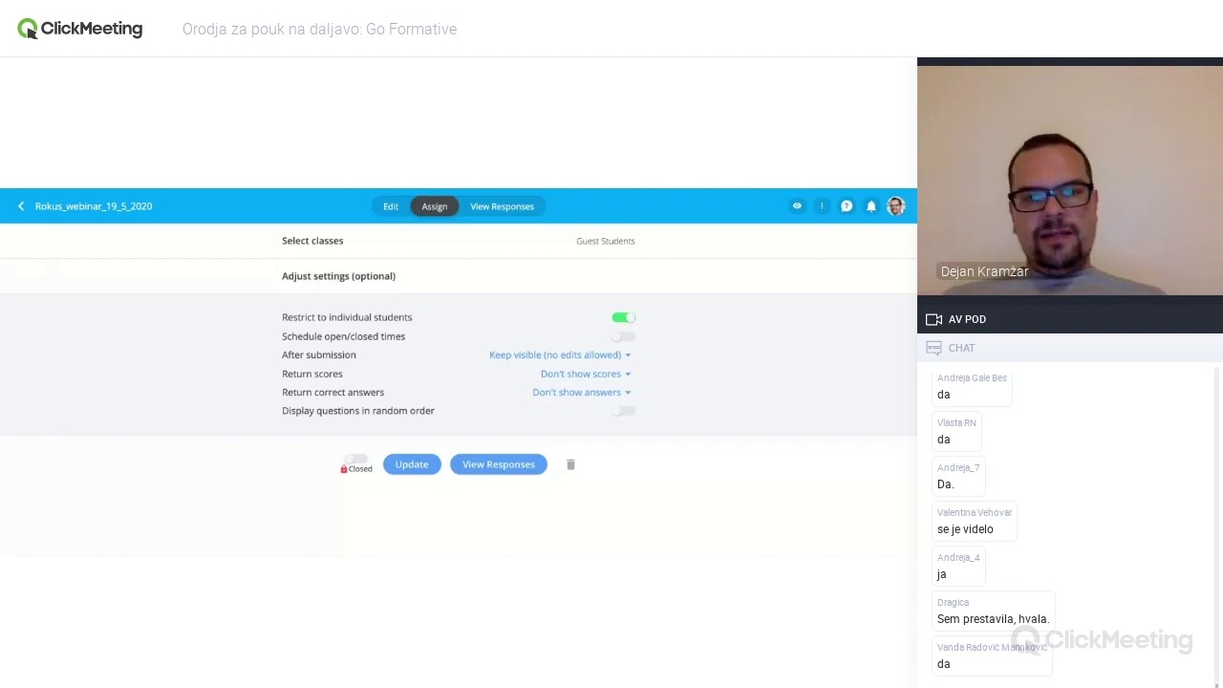
{"action": "left_click", "coordinate": [620, 318]}
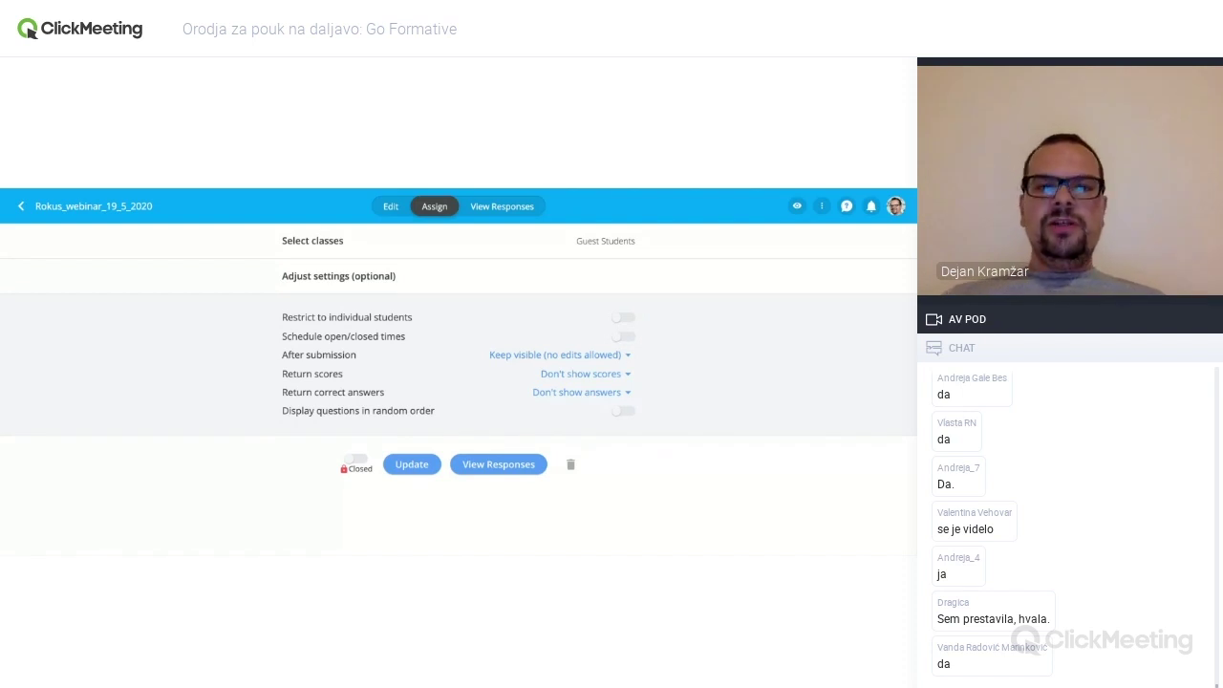
- Schedule the assignment to open May 20 at 08:00 and close at 08:45
{"action": "left_click", "coordinate": [623, 339]}
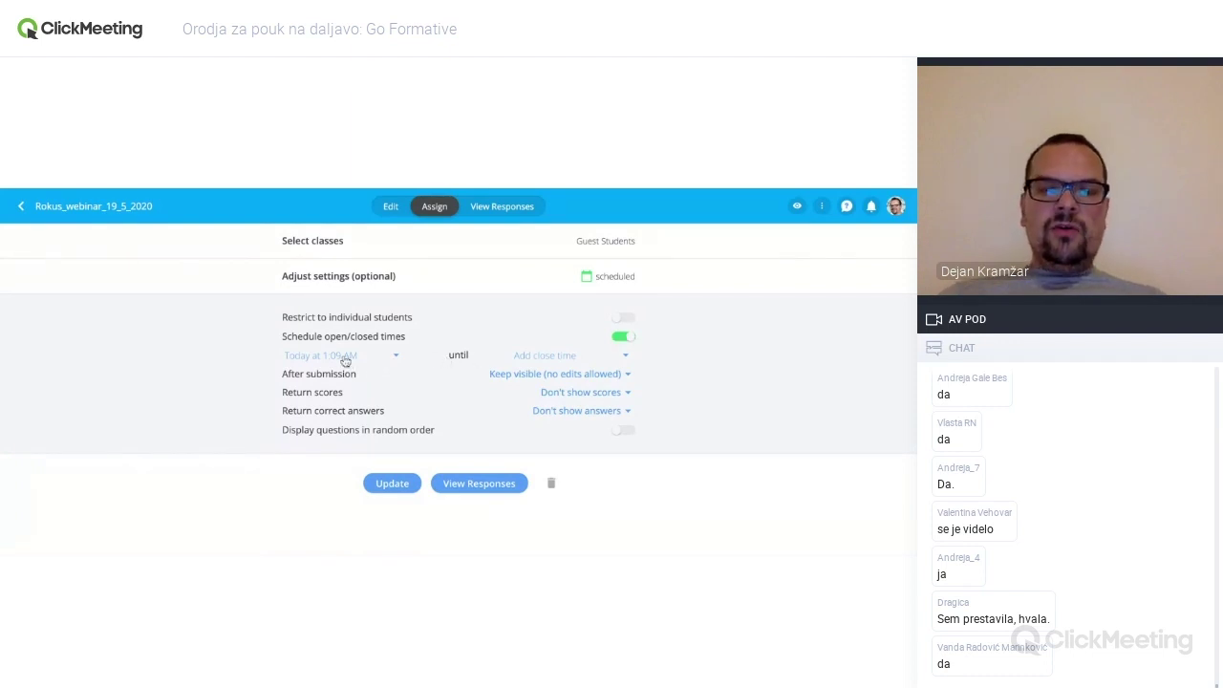
{"action": "left_click", "coordinate": [396, 357]}
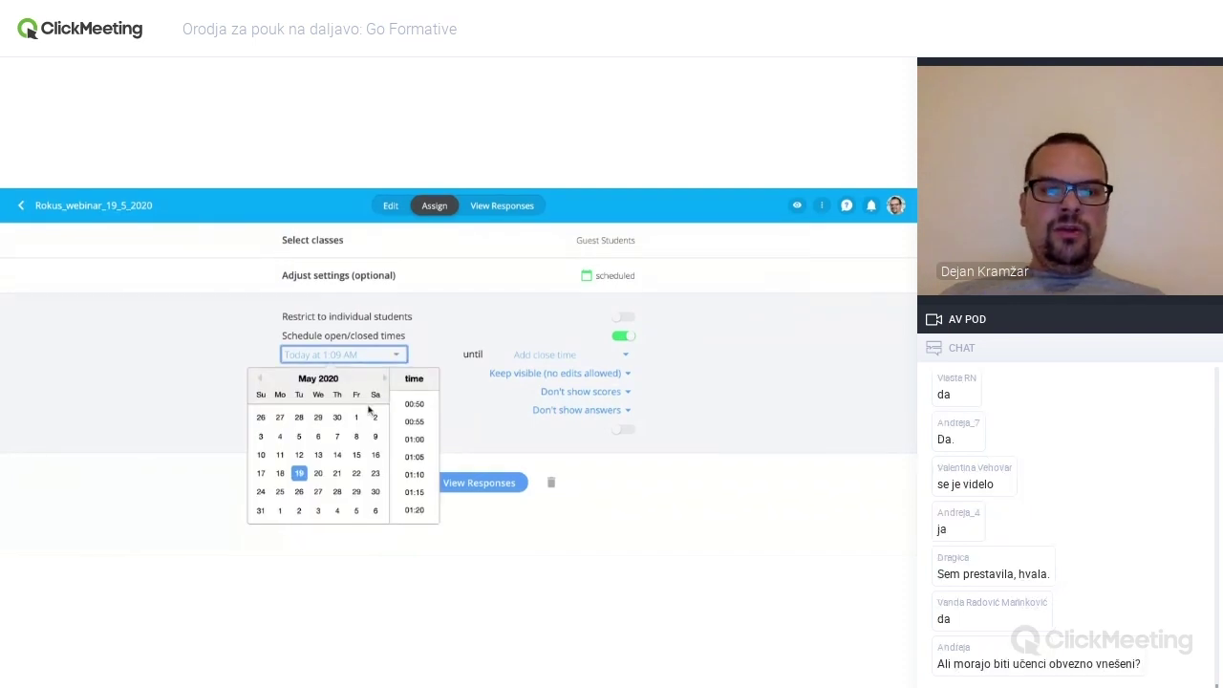
{"action": "left_click", "coordinate": [319, 475]}
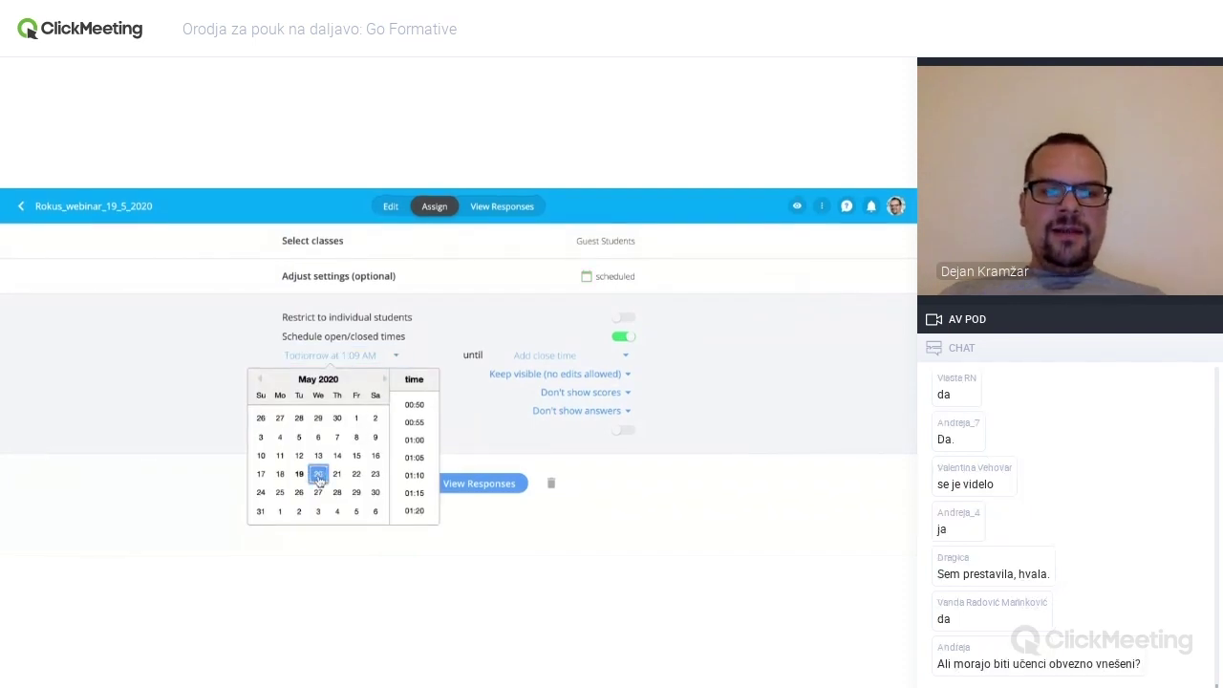
{"action": "scroll", "coordinate": [411, 448], "scroll_direction": "down", "scroll_amount": 6}
{"action": "scroll", "coordinate": [411, 448], "scroll_direction": "down", "scroll_amount": 10}
{"action": "scroll", "coordinate": [417, 450], "scroll_direction": "down", "scroll_amount": 2}
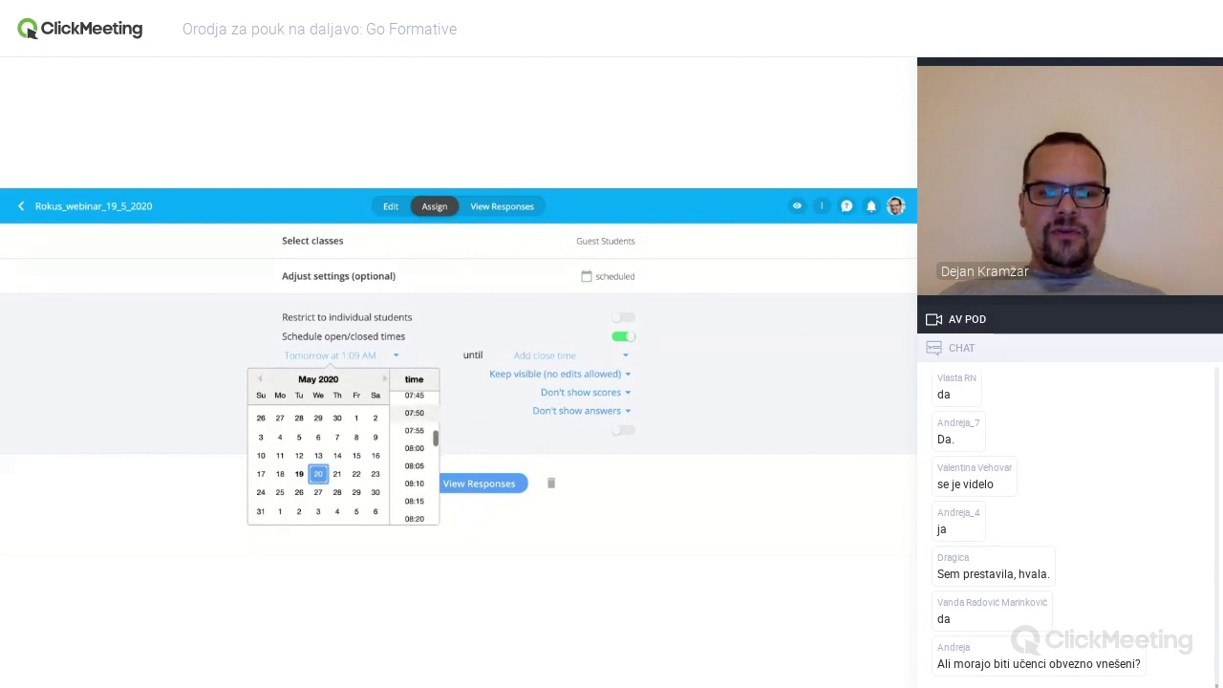
{"action": "left_click", "coordinate": [415, 445]}
{"action": "left_click", "coordinate": [626, 360]}
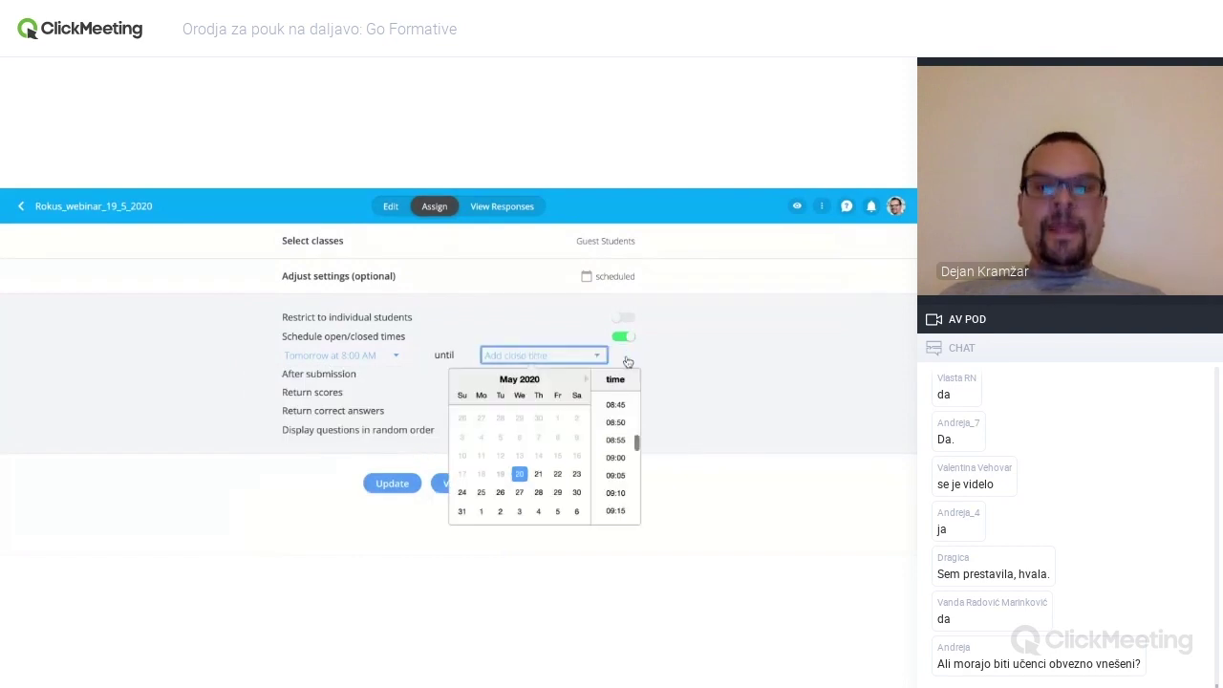
{"action": "left_click", "coordinate": [620, 408]}
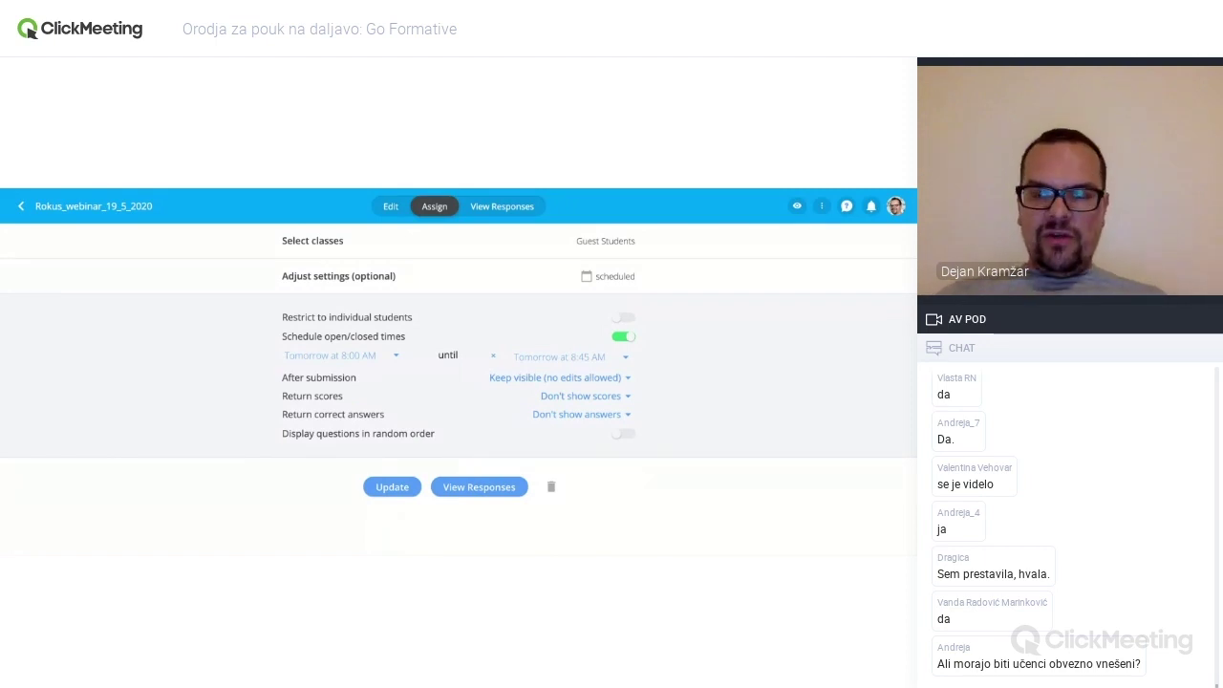
{"action": "left_click", "coordinate": [560, 377]}
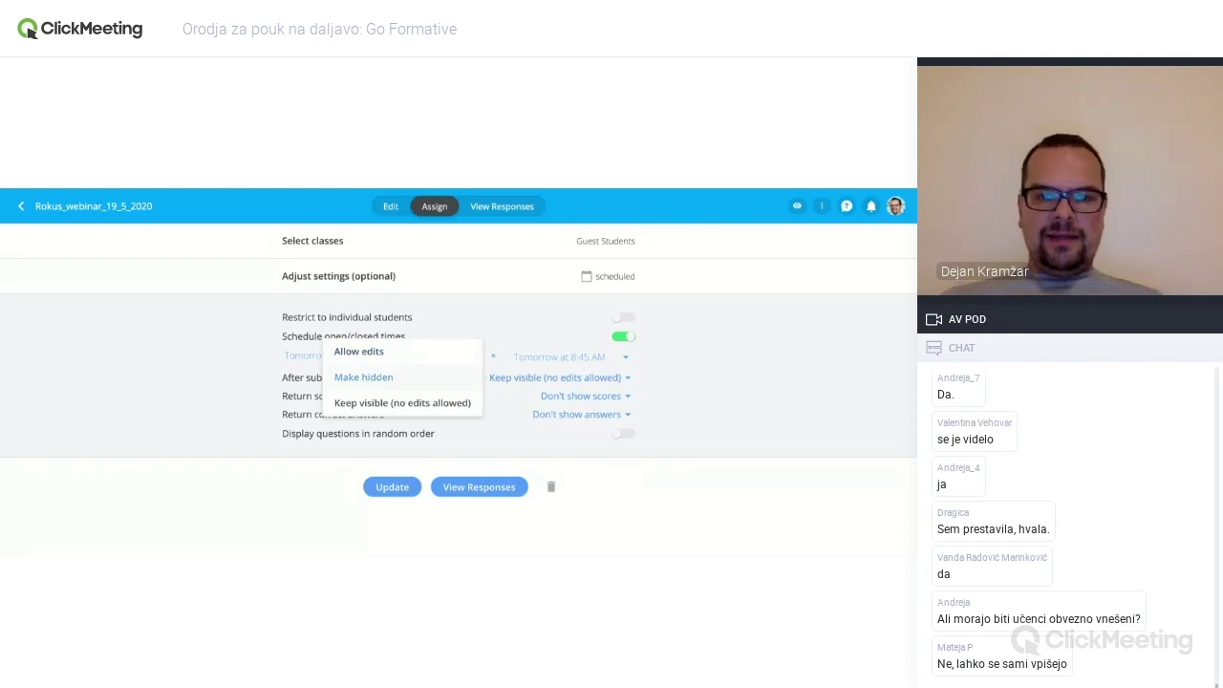
- Leave after-submission, score and answer-return settings unchanged and enable random question order
{"action": "left_click", "coordinate": [657, 378]}
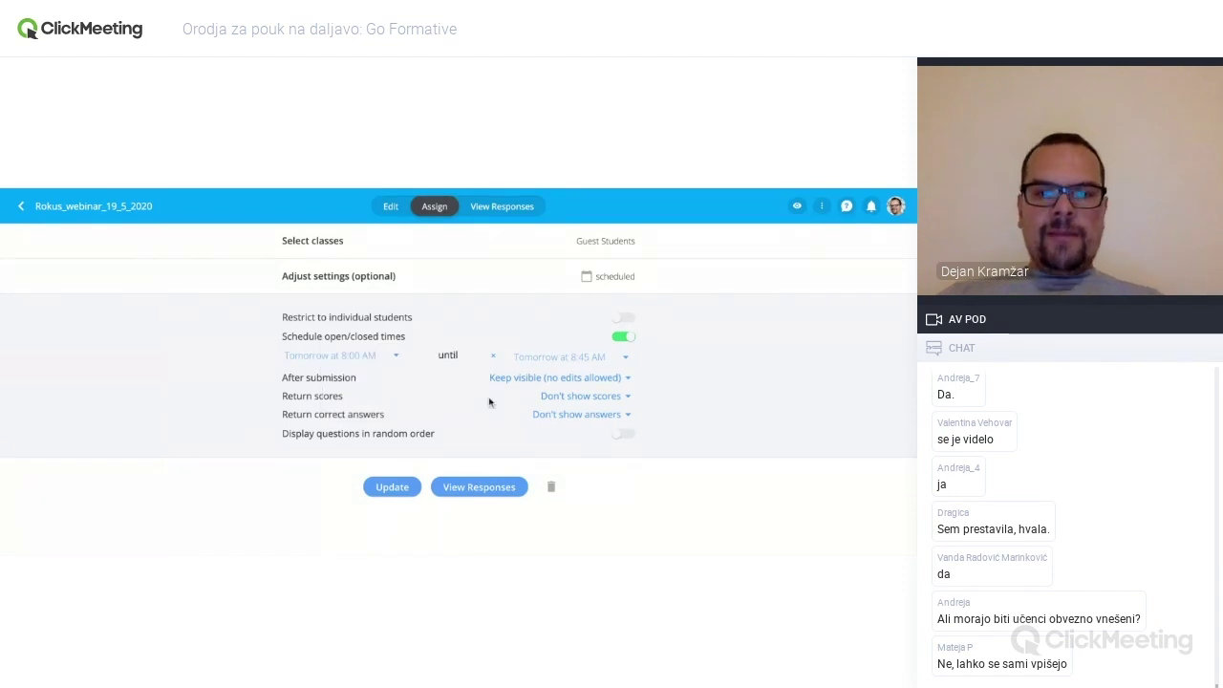
{"action": "left_click", "coordinate": [581, 399]}
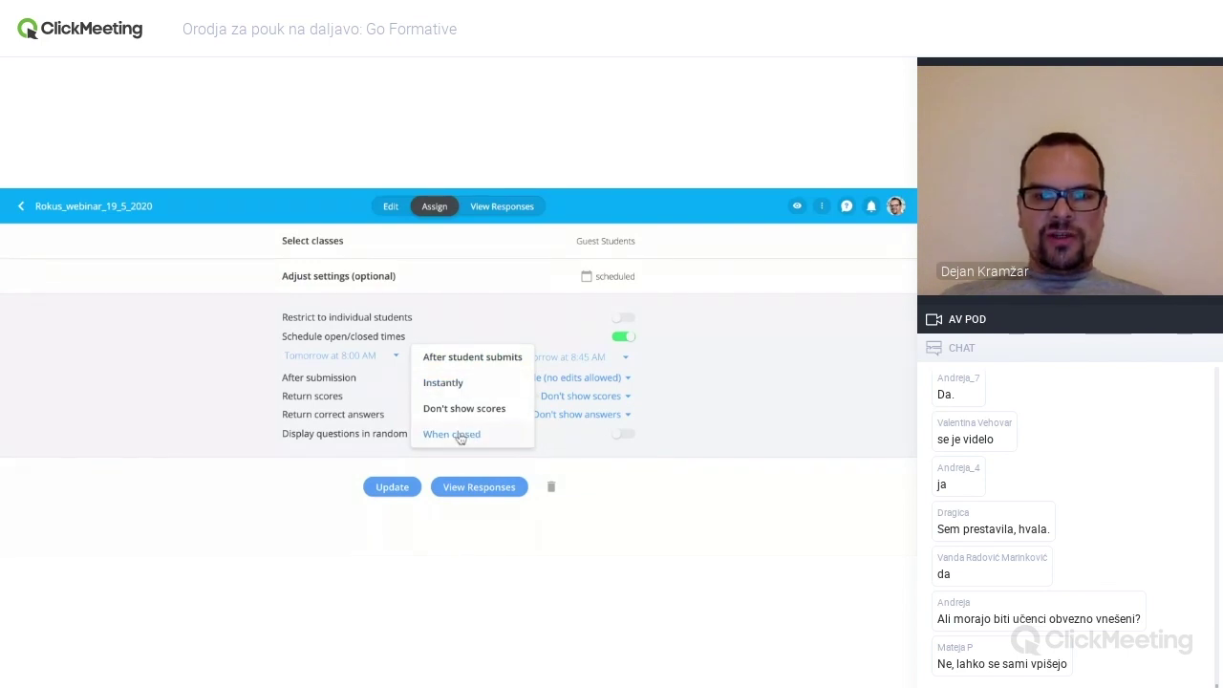
{"action": "left_click", "coordinate": [663, 402]}
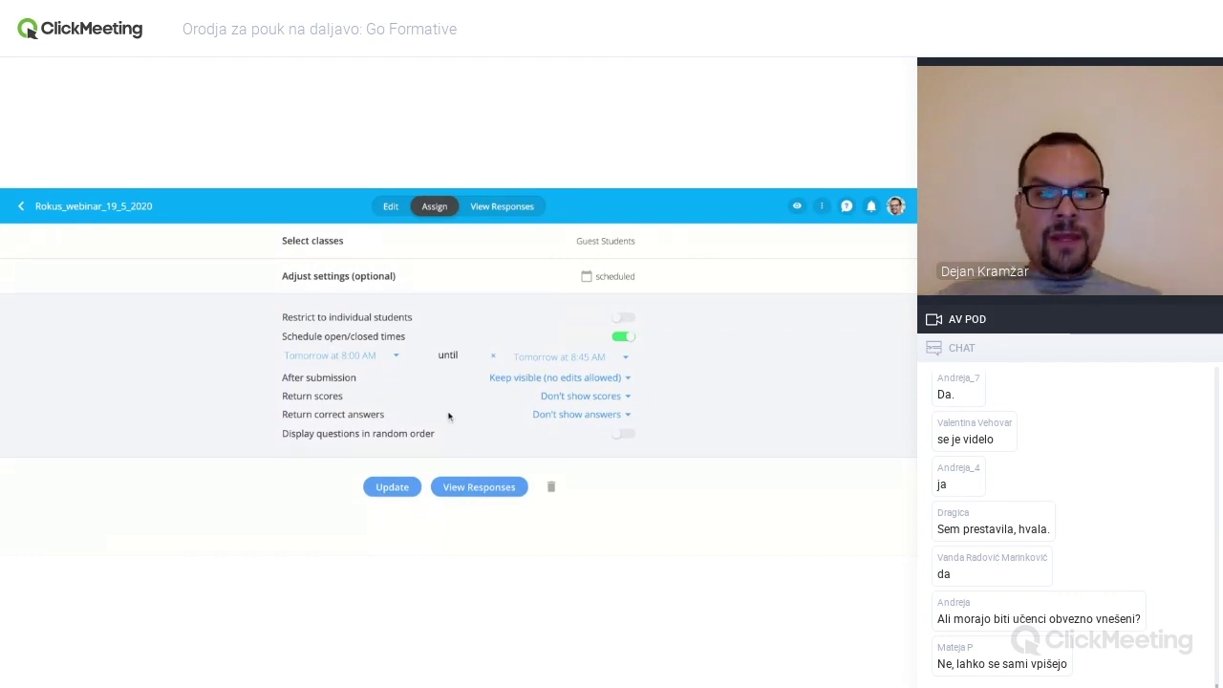
{"action": "left_click", "coordinate": [541, 417]}
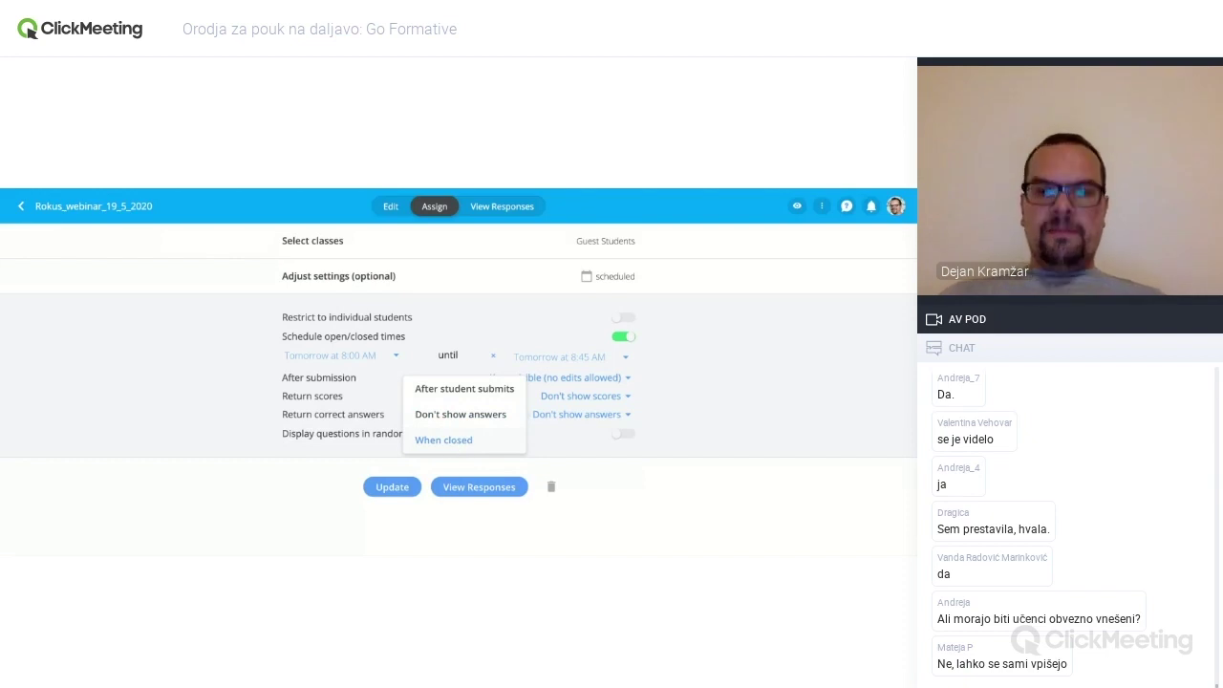
{"action": "left_click", "coordinate": [695, 408]}
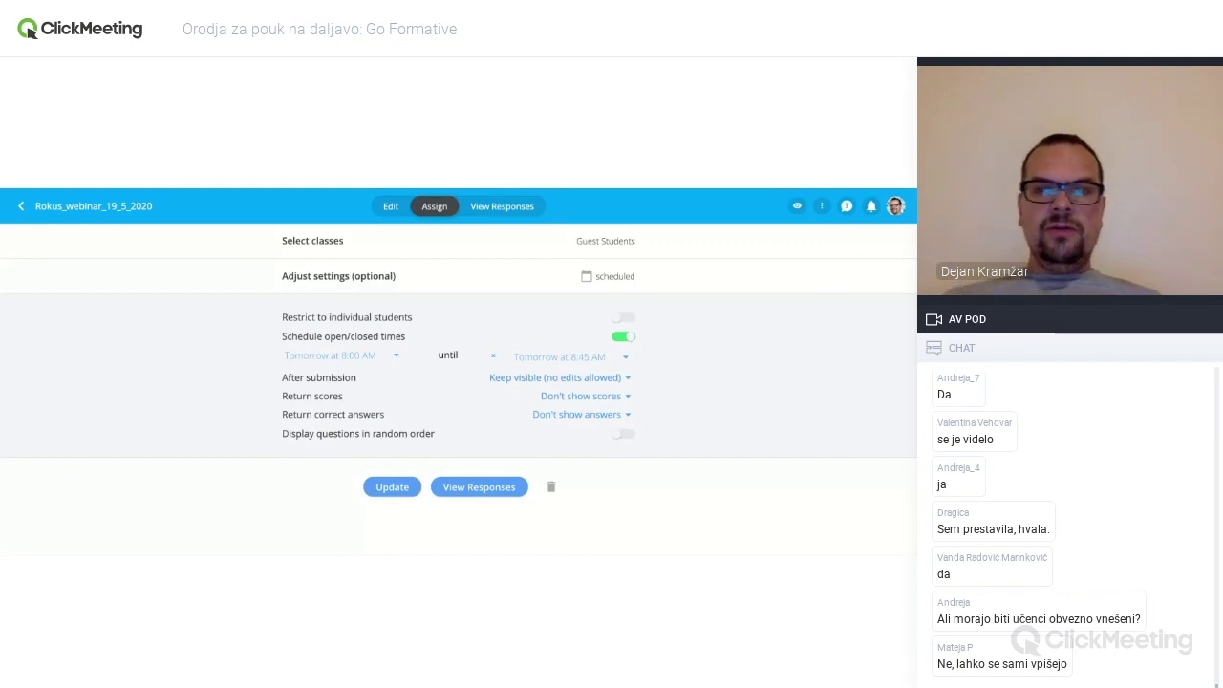
{"action": "left_click", "coordinate": [623, 433]}
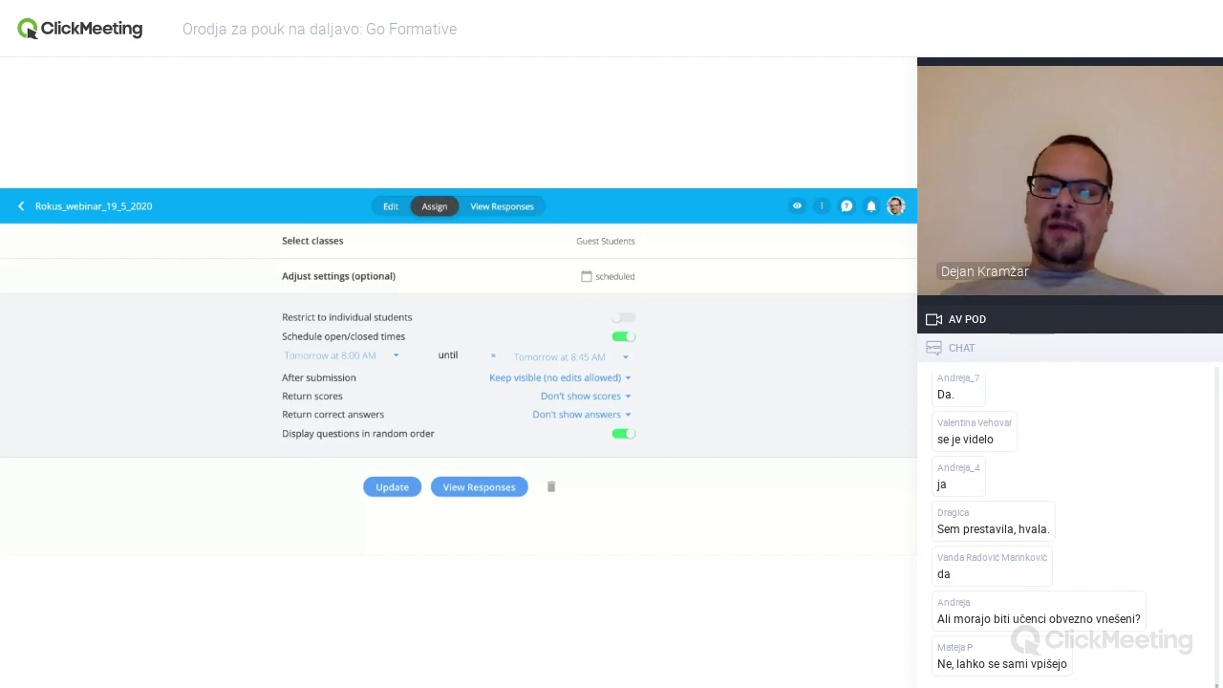
- Disable random order and scheduling, save, and switch Rokus_webinar_19_5_2020 to Open
{"action": "left_click", "coordinate": [622, 433]}
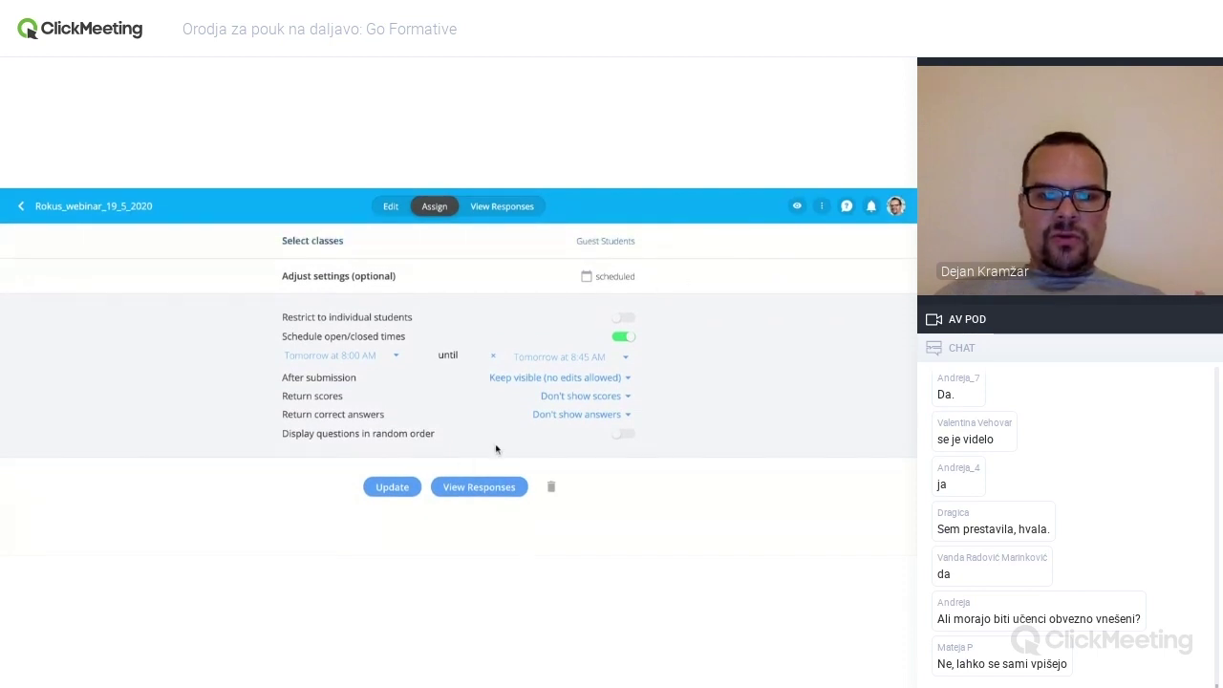
{"action": "left_click", "coordinate": [399, 490]}
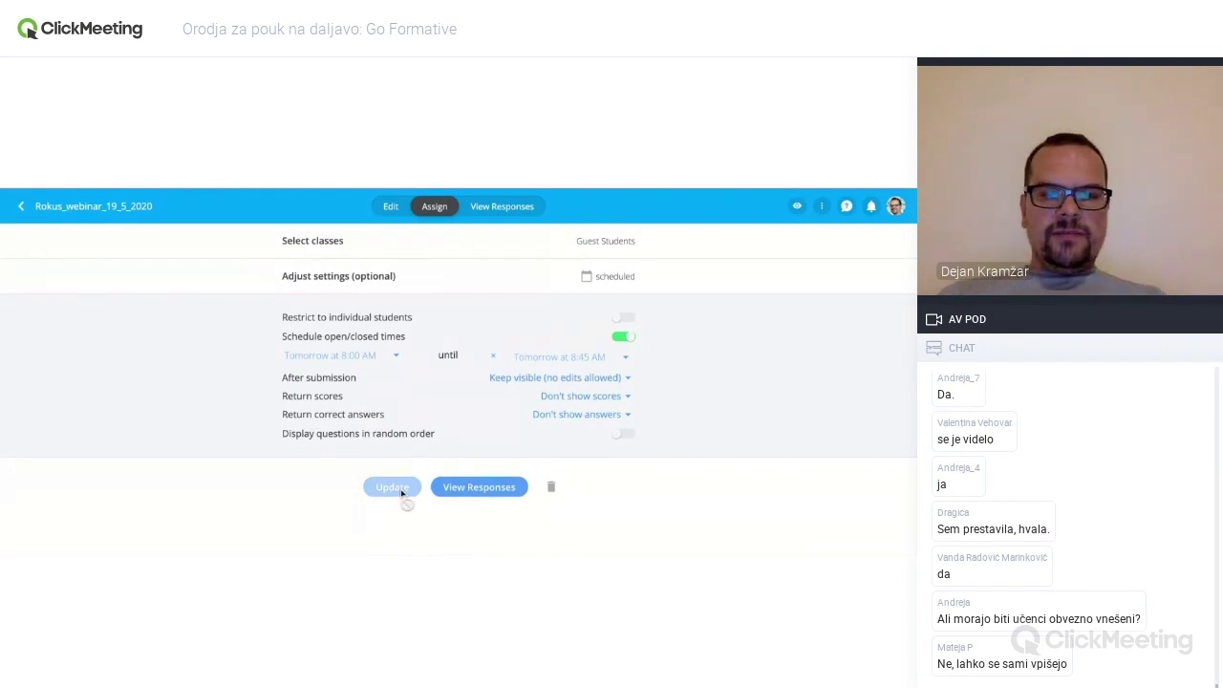
{"action": "left_click", "coordinate": [623, 337]}
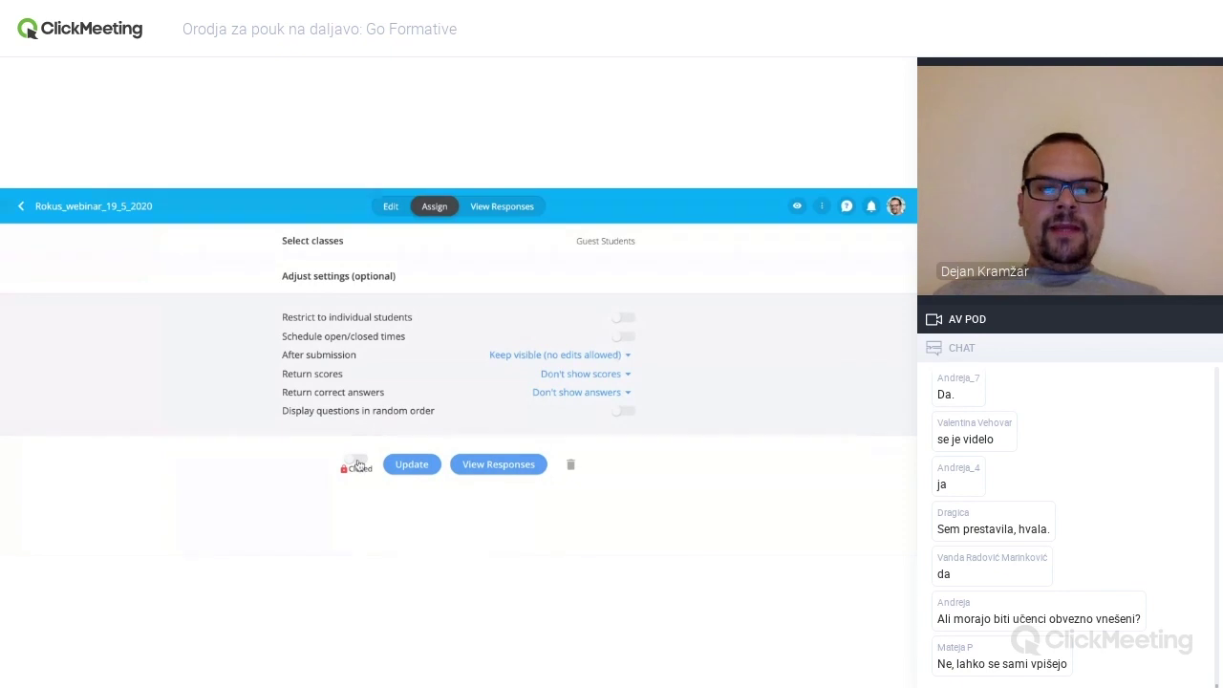
{"action": "left_click", "coordinate": [358, 464]}
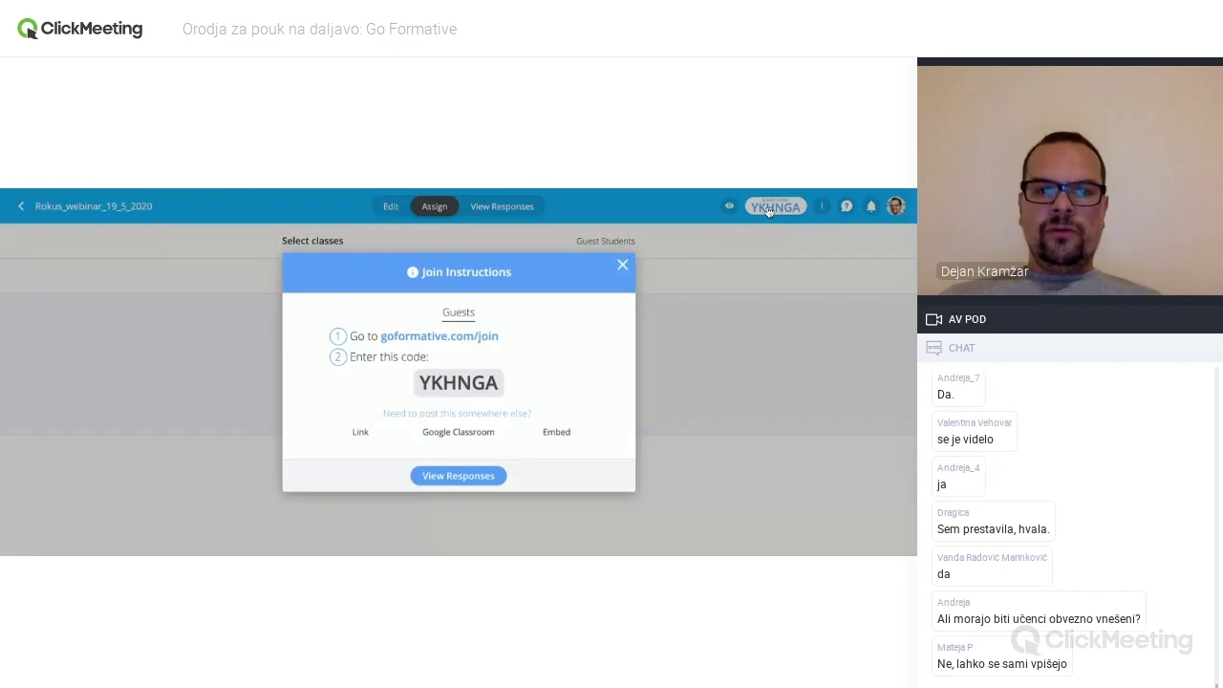
{"action": "left_click", "coordinate": [764, 212]}
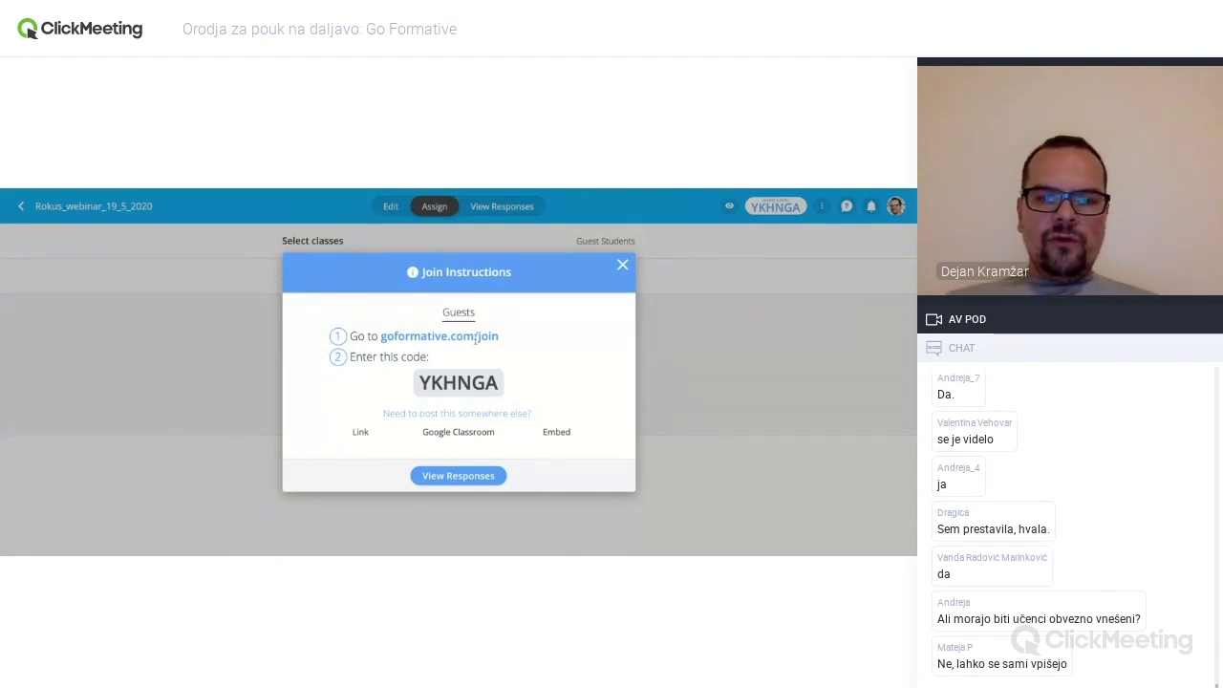
{"action": "left_click_drag", "start_coordinate": [472, 337], "coordinate": [379, 337]}
{"action": "left_click", "coordinate": [533, 340]}
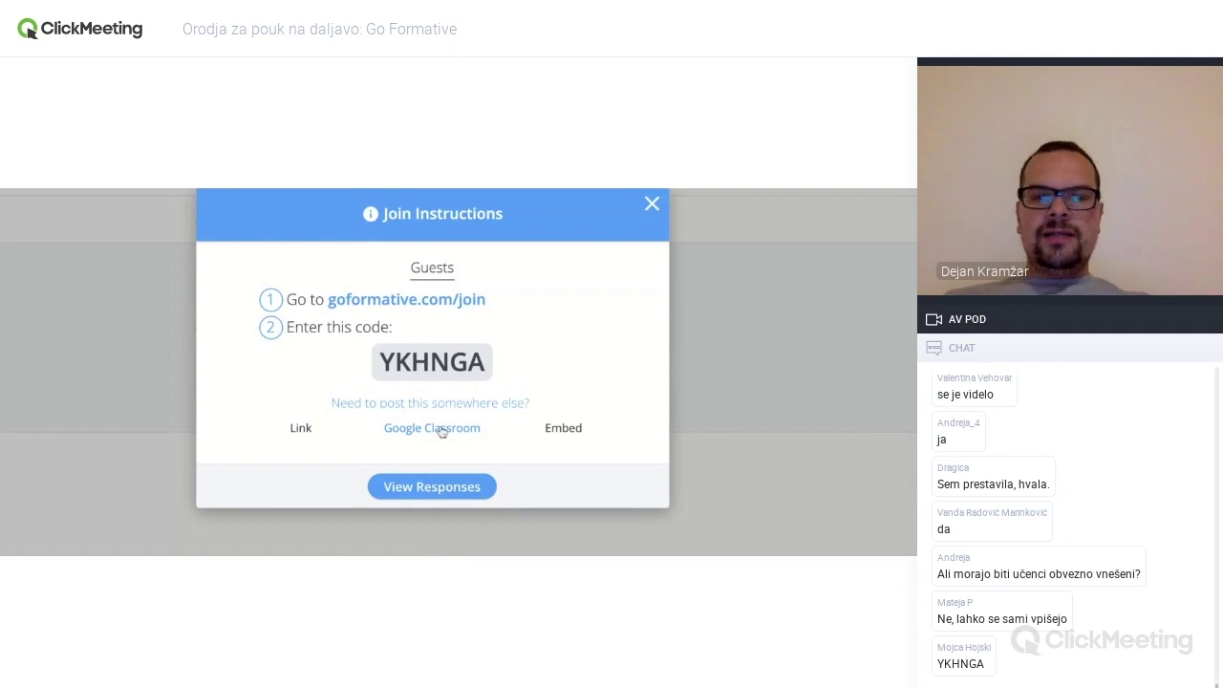
- Review the iframe embed code and the formative's direct goformative.com link in the join instructions
{"action": "left_click", "coordinate": [564, 429]}
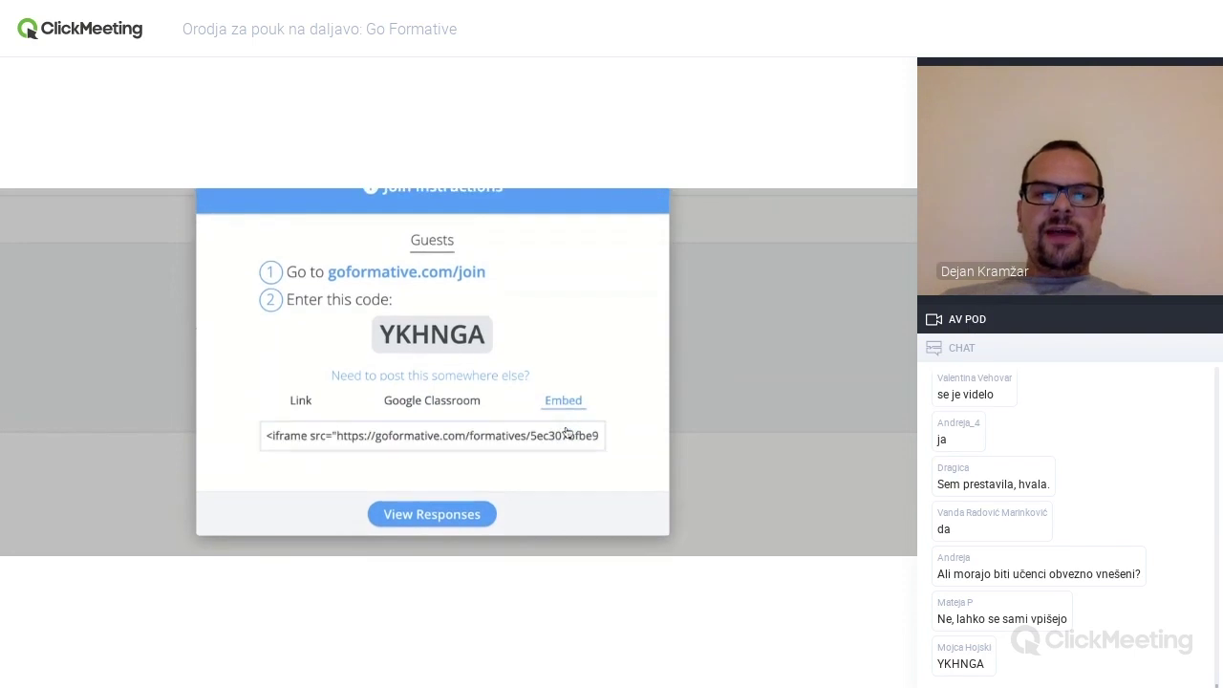
{"action": "left_click", "coordinate": [267, 436]}
{"action": "left_click_drag", "start_coordinate": [267, 435], "coordinate": [611, 437]}
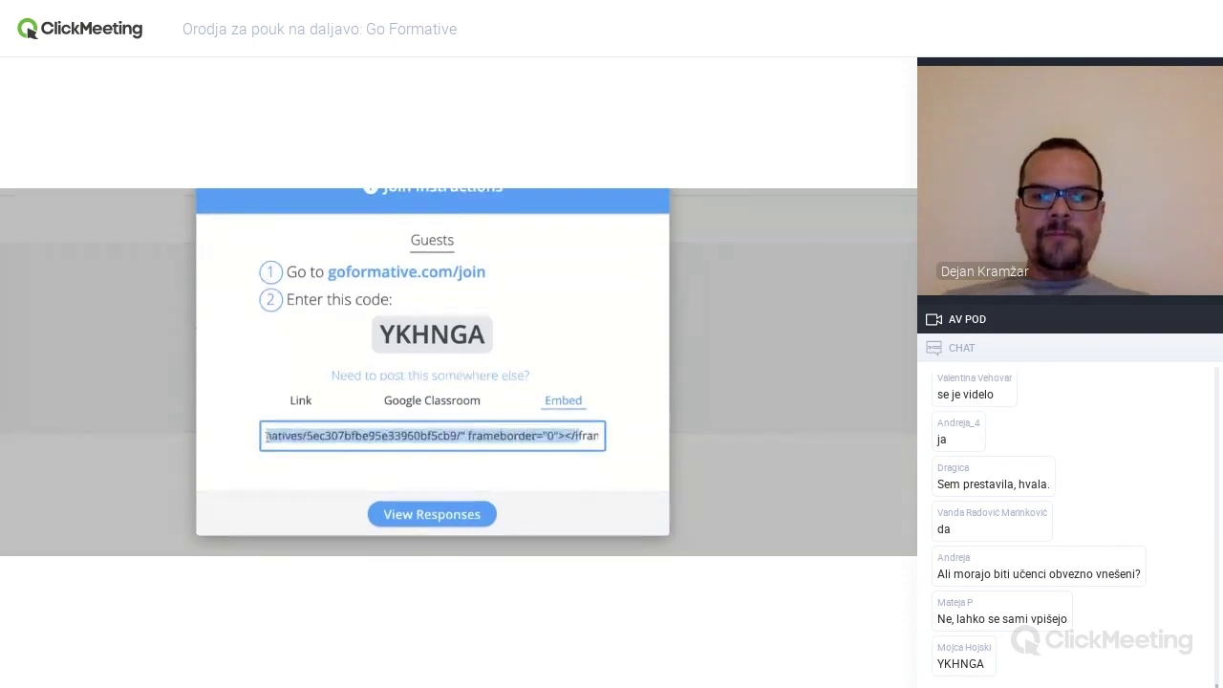
{"action": "left_click", "coordinate": [301, 402]}
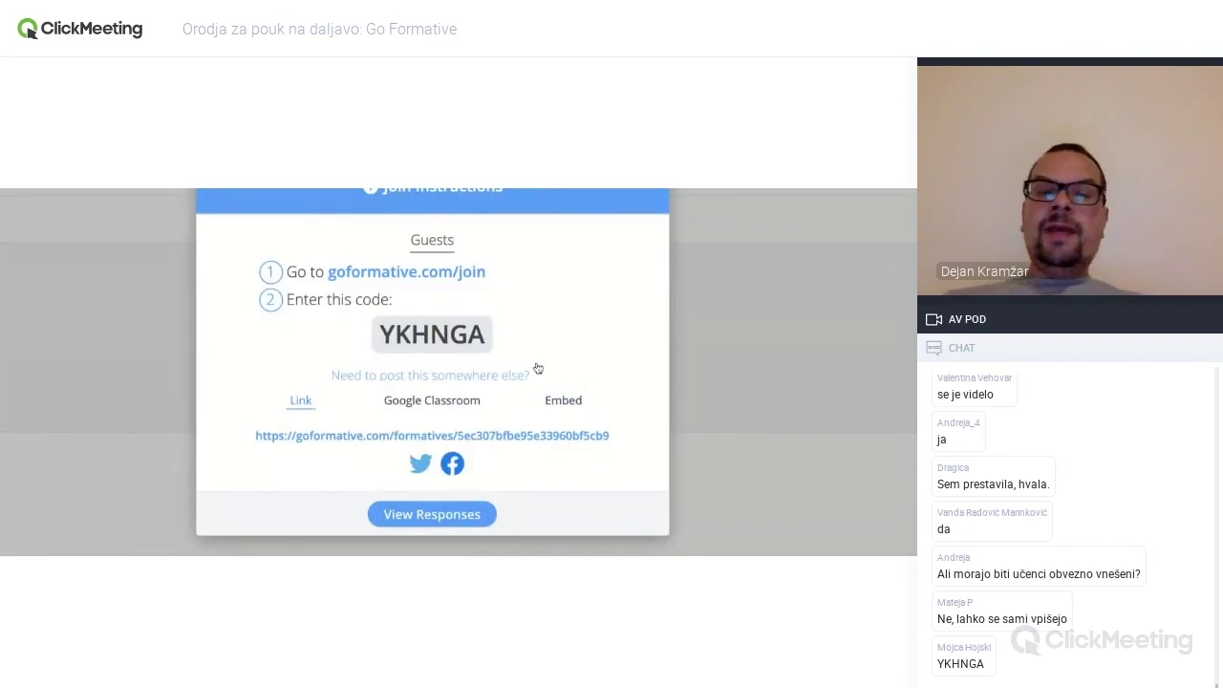
{"action": "scroll", "coordinate": [537, 368], "scroll_direction": "down", "scroll_amount": 1}
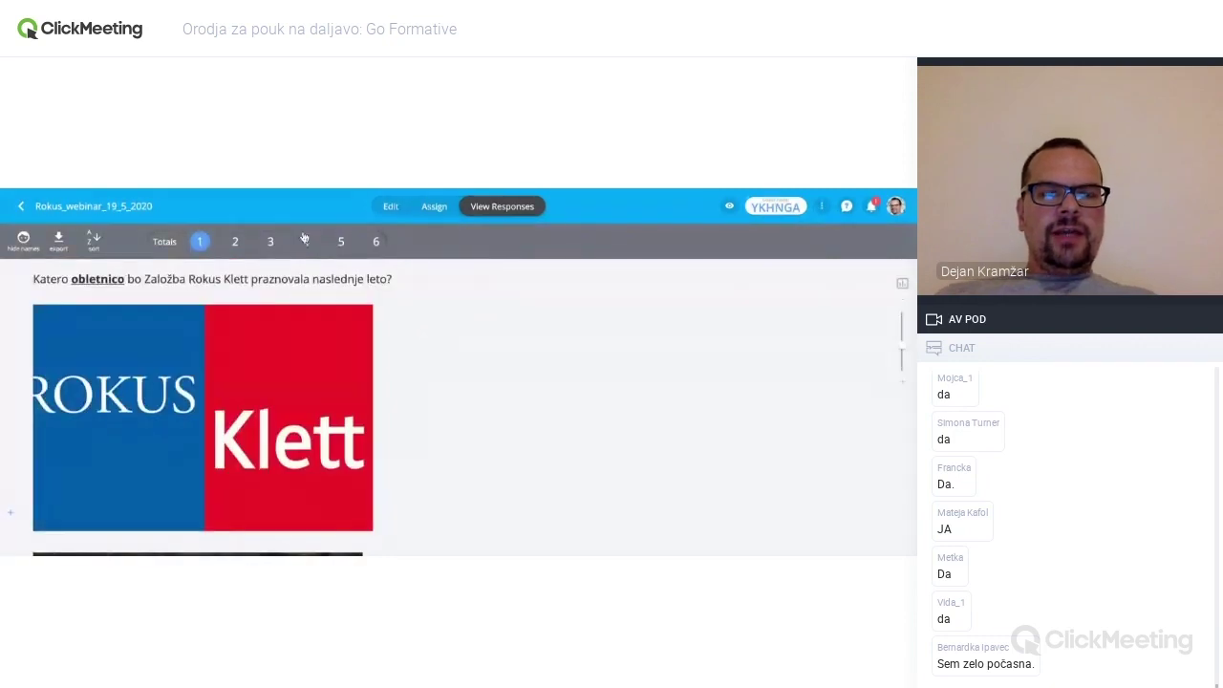
{"action": "left_click", "coordinate": [435, 209]}
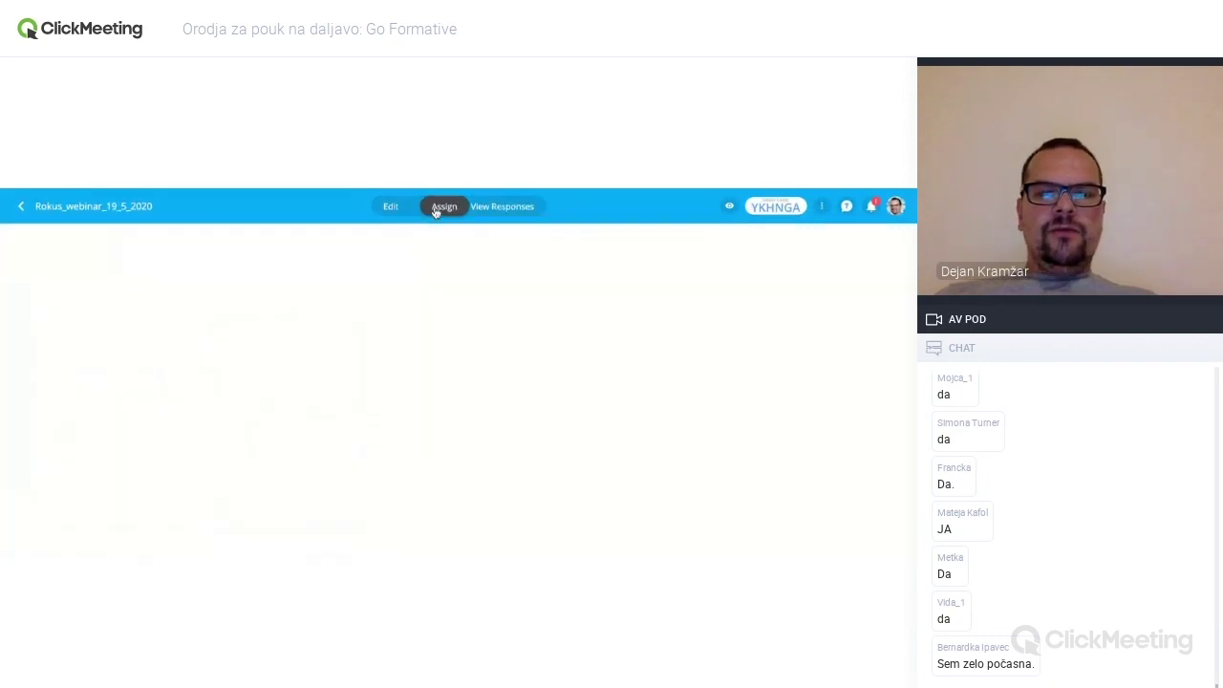
{"action": "left_click", "coordinate": [497, 206]}
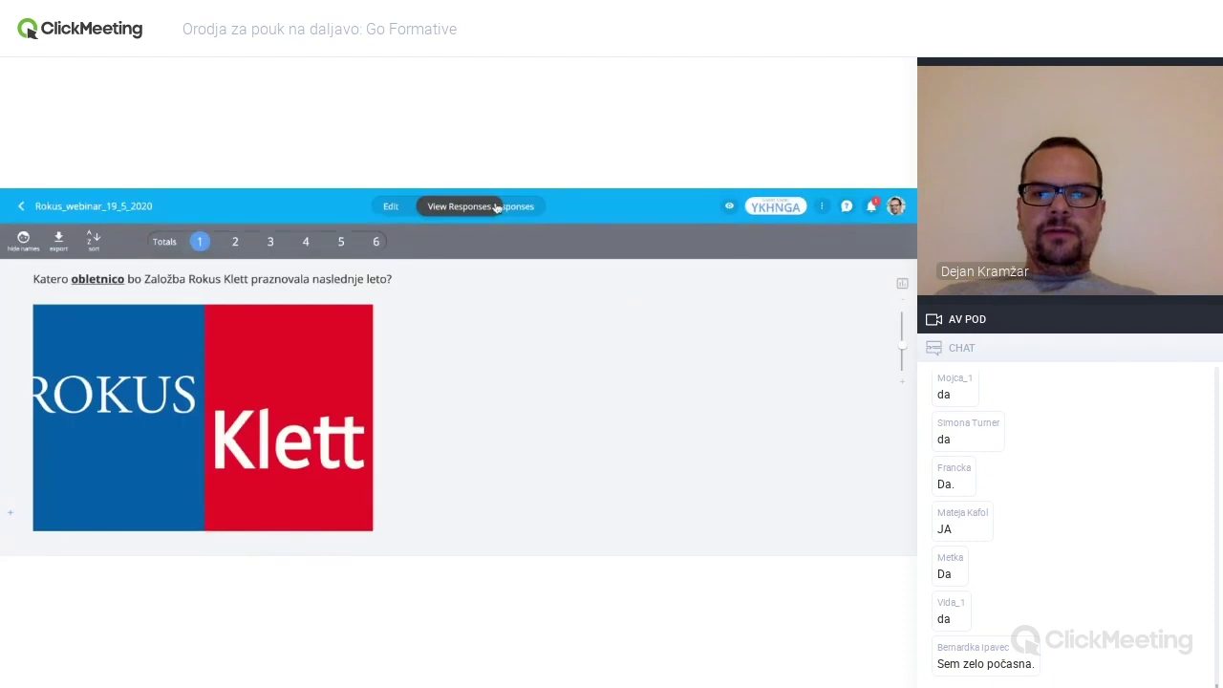
{"action": "left_click", "coordinate": [774, 205]}
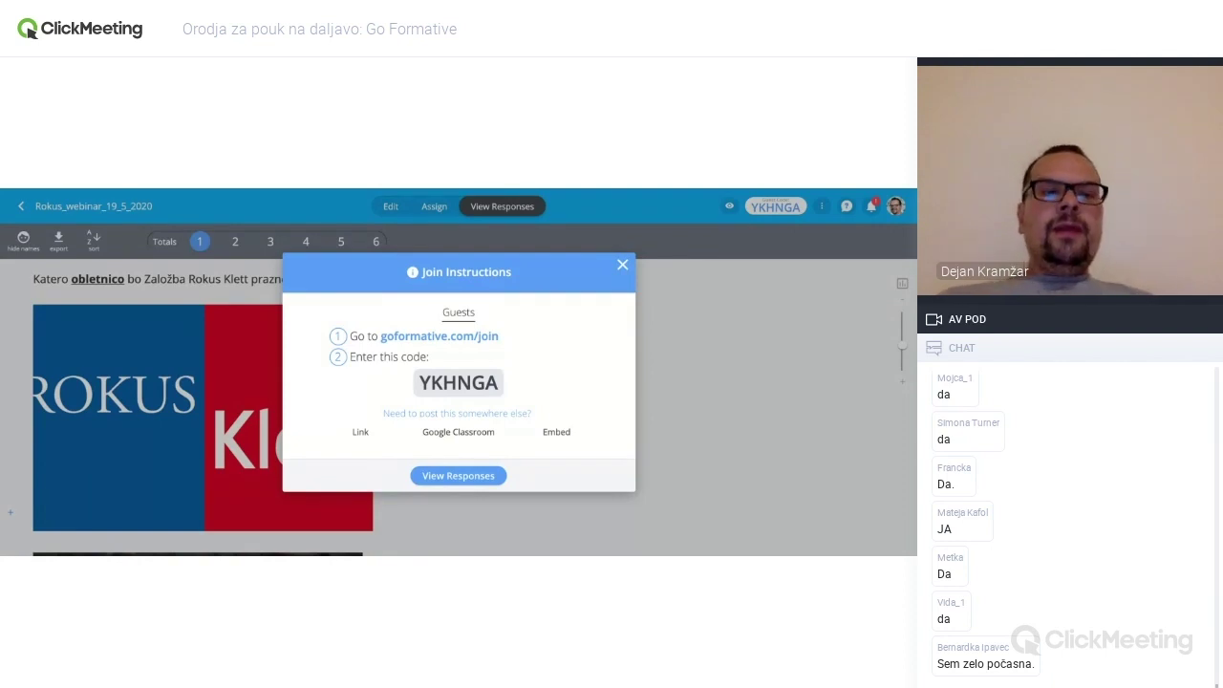
{"action": "left_click", "coordinate": [685, 352]}
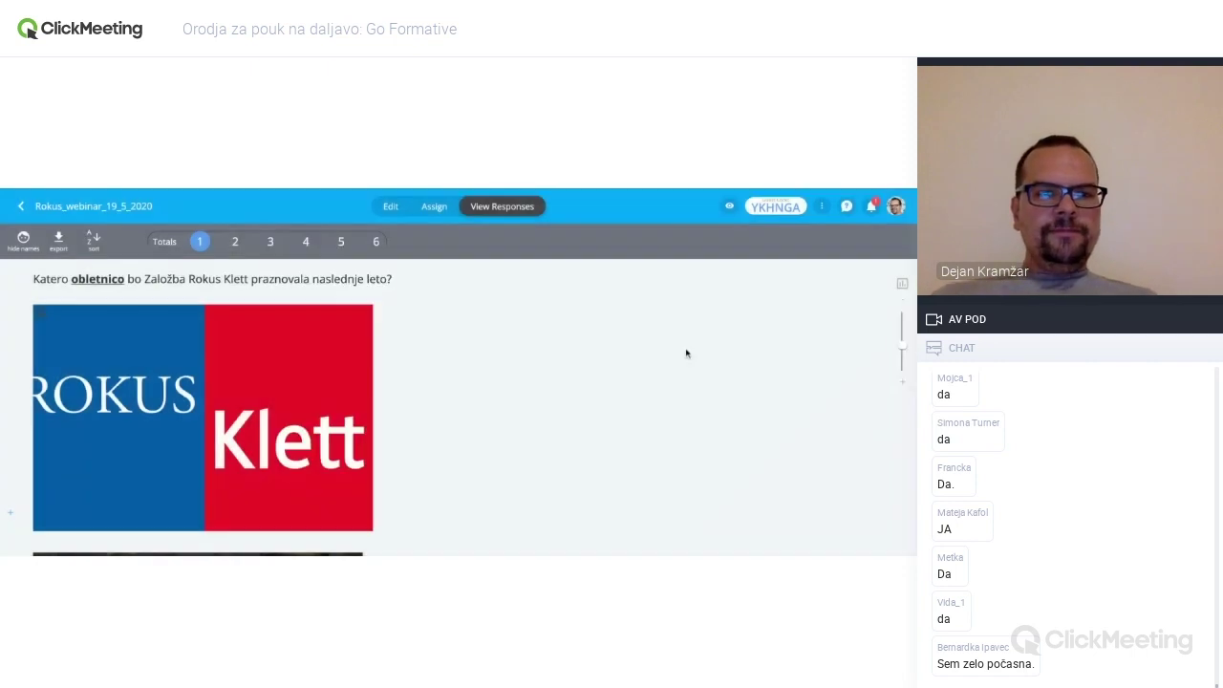
{"action": "left_click", "coordinate": [234, 241]}
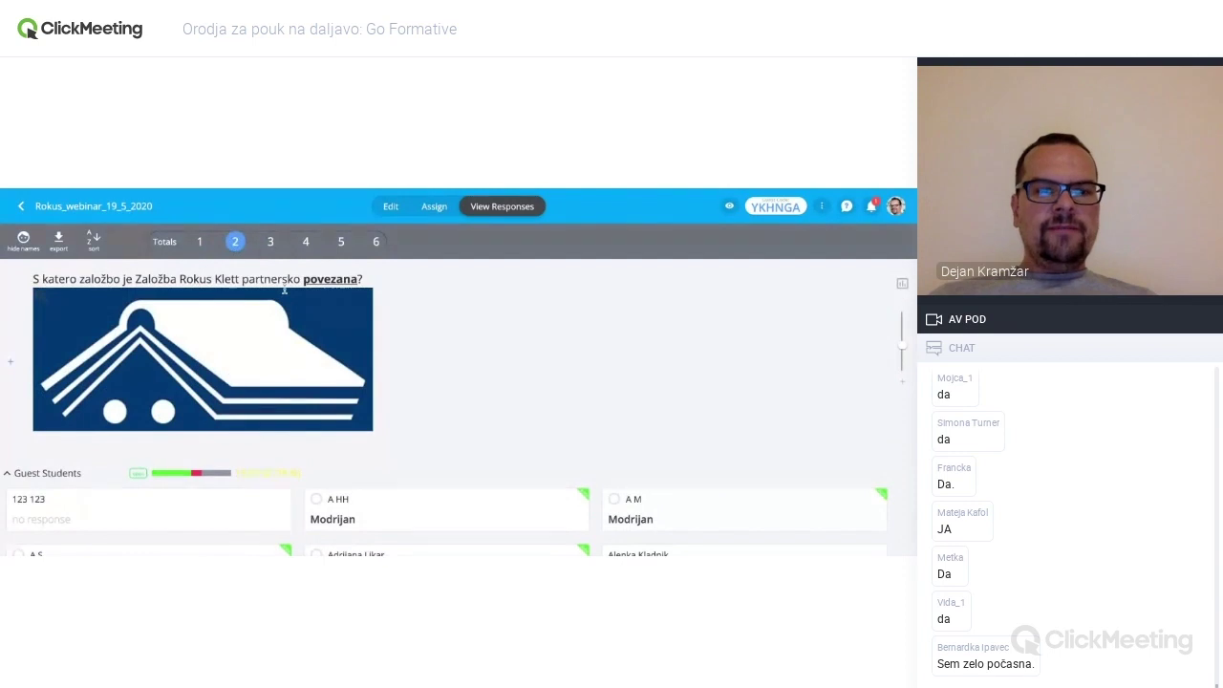
{"action": "scroll", "coordinate": [296, 285], "scroll_direction": "down", "scroll_amount": 1}
{"action": "scroll", "coordinate": [333, 272], "scroll_direction": "up", "scroll_amount": 1}
{"action": "key", "text": "Left"}
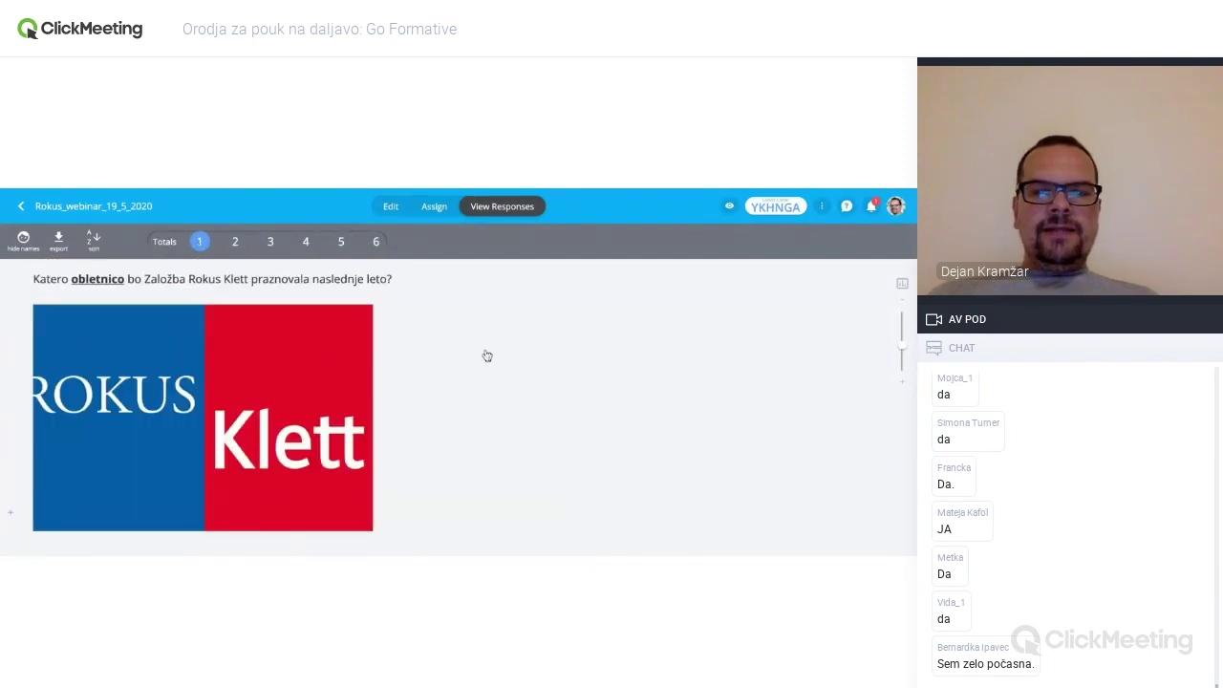
{"action": "scroll", "coordinate": [486, 356], "scroll_direction": "down", "scroll_amount": 5}
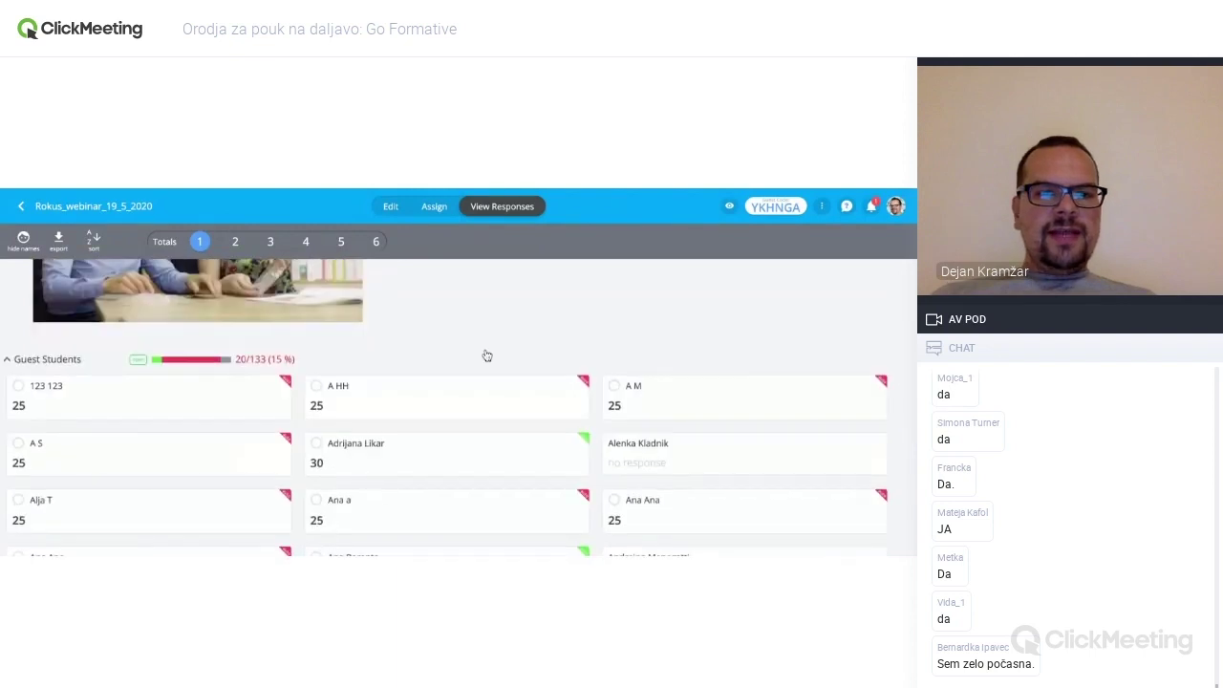
{"action": "scroll", "coordinate": [486, 355], "scroll_direction": "down", "scroll_amount": 2}
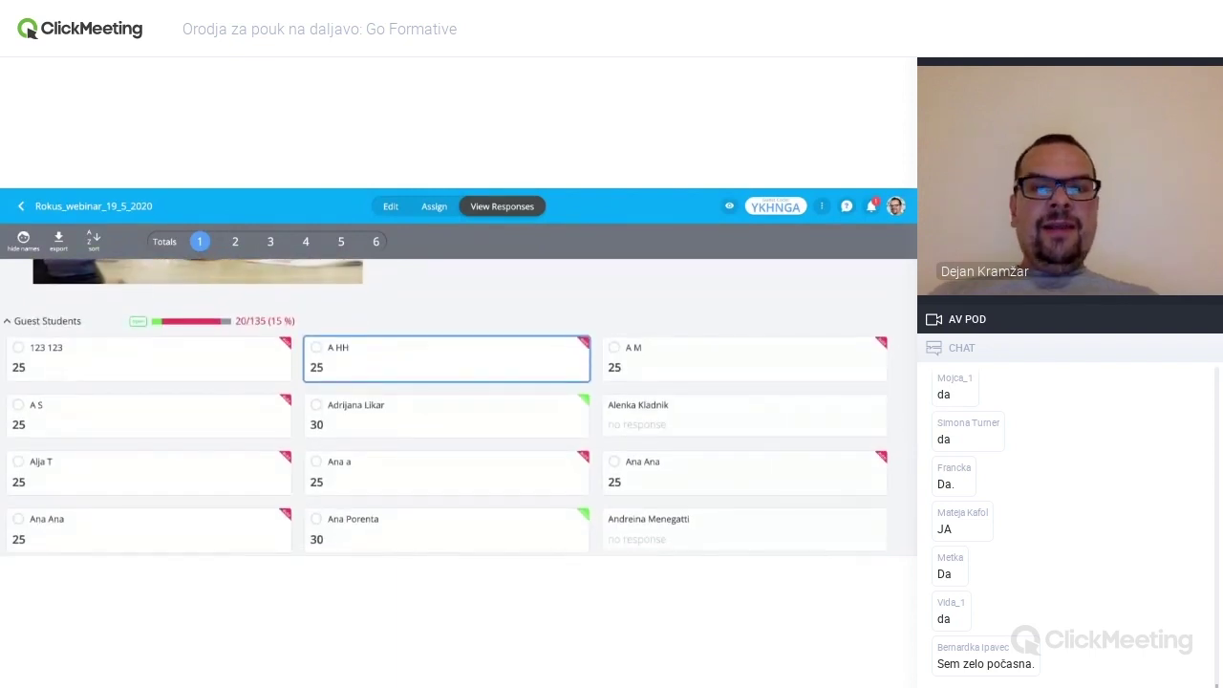
{"action": "scroll", "coordinate": [486, 356], "scroll_direction": "down", "scroll_amount": 3}
{"action": "scroll", "coordinate": [458, 407], "scroll_direction": "down", "scroll_amount": 10}
{"action": "scroll", "coordinate": [446, 335], "scroll_direction": "down", "scroll_amount": 10}
{"action": "scroll", "coordinate": [446, 334], "scroll_direction": "up", "scroll_amount": 10}
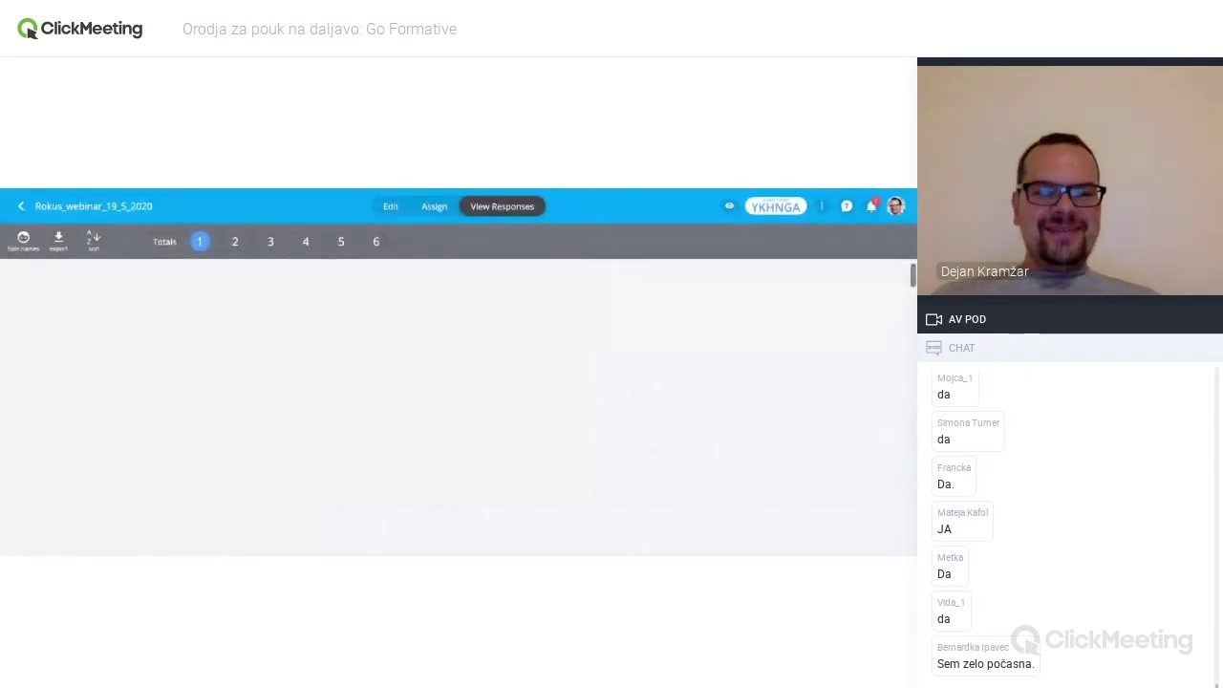
{"action": "scroll", "coordinate": [458, 407], "scroll_direction": "up", "scroll_amount": 5}
{"action": "scroll", "coordinate": [459, 406], "scroll_direction": "down", "scroll_amount": 3}
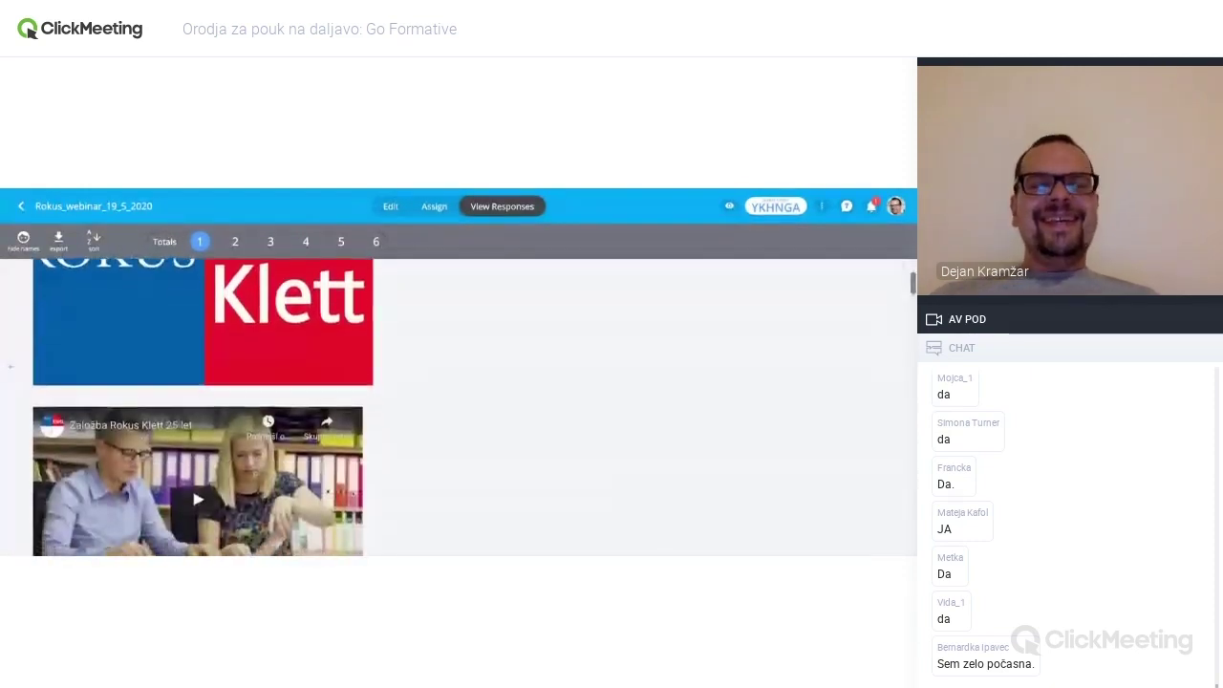
{"action": "scroll", "coordinate": [458, 407], "scroll_direction": "down", "scroll_amount": 1}
{"action": "scroll", "coordinate": [459, 407], "scroll_direction": "up", "scroll_amount": 3}
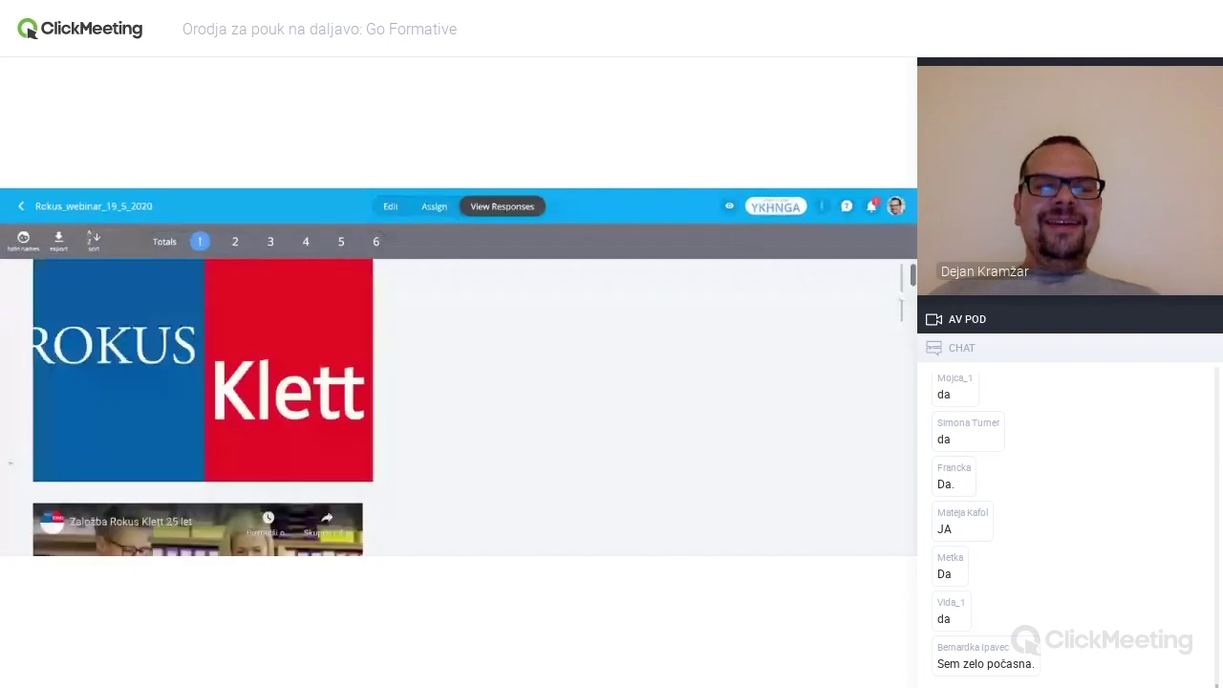
{"action": "scroll", "coordinate": [458, 407], "scroll_direction": "down", "scroll_amount": 3}
{"action": "scroll", "coordinate": [458, 407], "scroll_direction": "up", "scroll_amount": 4}
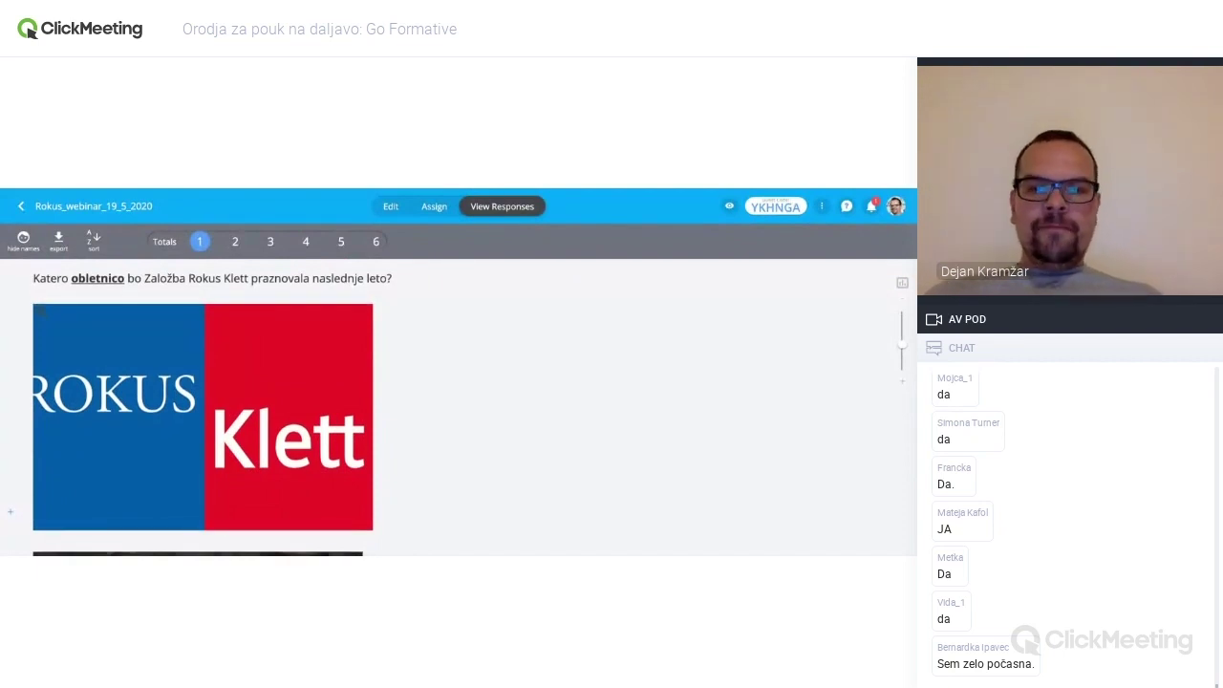
{"action": "scroll", "coordinate": [458, 407], "scroll_direction": "down", "scroll_amount": 10}
{"action": "scroll", "coordinate": [458, 407], "scroll_direction": "down", "scroll_amount": 2}
{"action": "scroll", "coordinate": [446, 342], "scroll_direction": "up", "scroll_amount": 3}
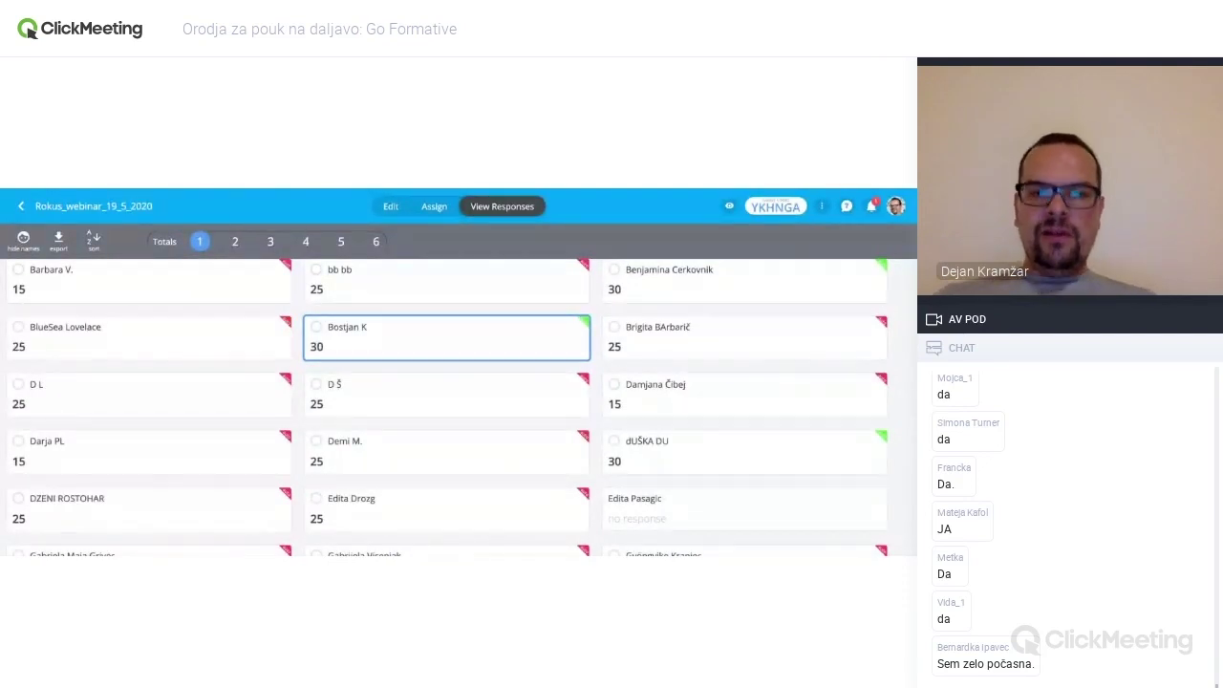
- Award the student's answer of 30 the full 1/1 point
{"action": "left_click", "coordinate": [446, 337]}
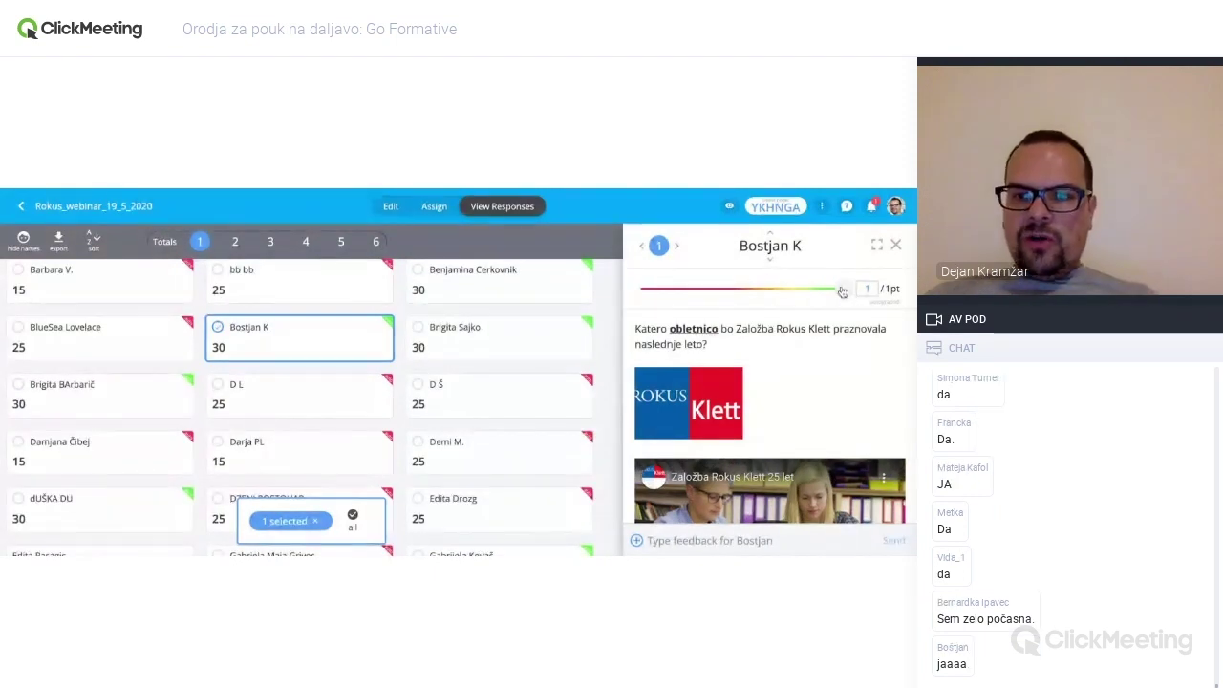
{"action": "left_click_drag", "start_coordinate": [841, 291], "coordinate": [658, 288]}
{"action": "left_click_drag", "start_coordinate": [640, 287], "coordinate": [843, 287]}
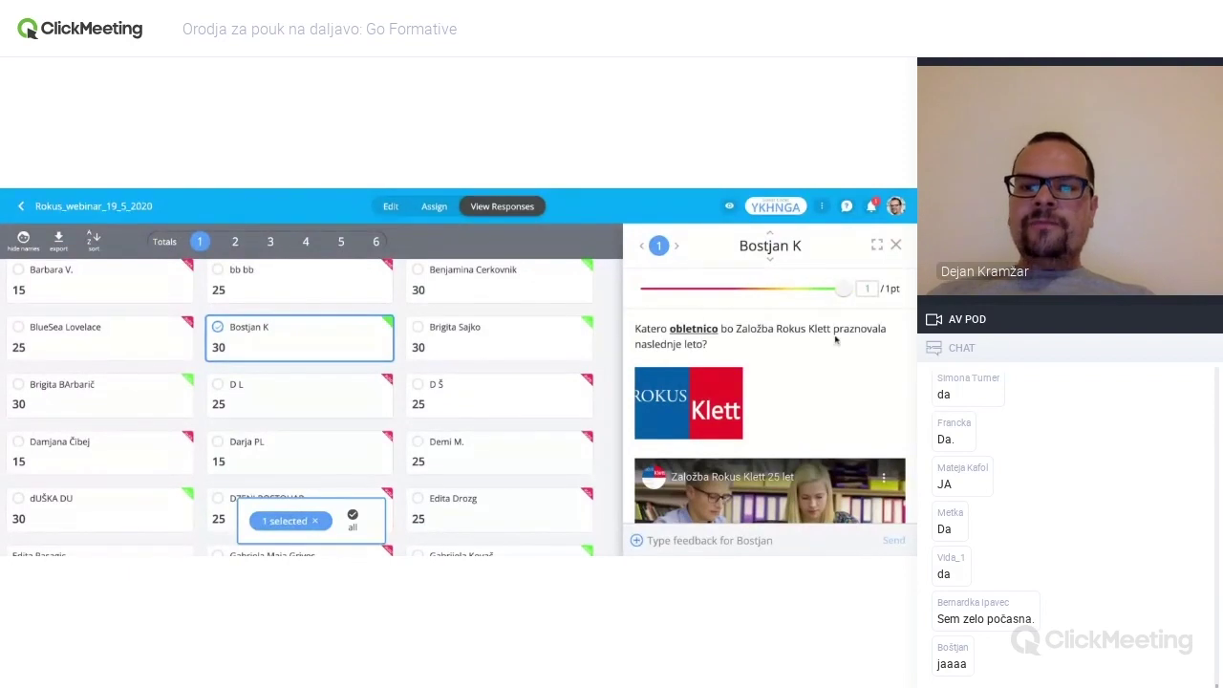
- Send the feedback 'Bravo, odlična izbira!' and close the student's answer view
{"action": "scroll", "coordinate": [807, 370], "scroll_direction": "down", "scroll_amount": 3}
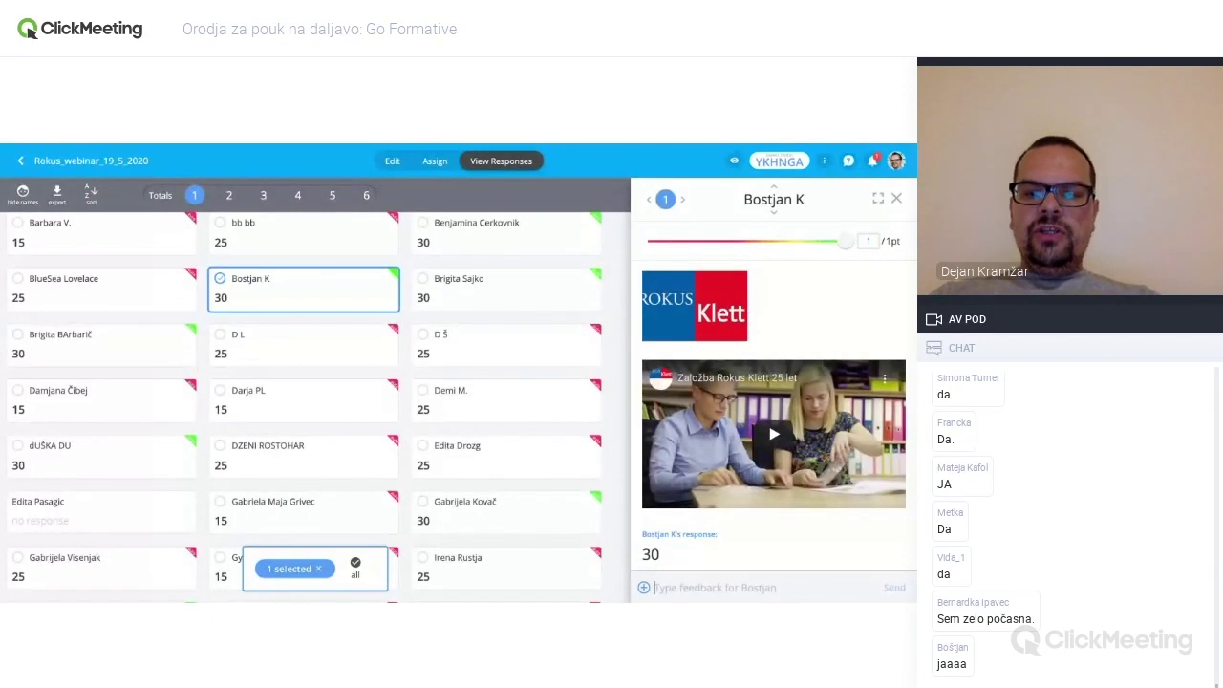
{"action": "type", "text": "Bravo, odlična izbira!"}
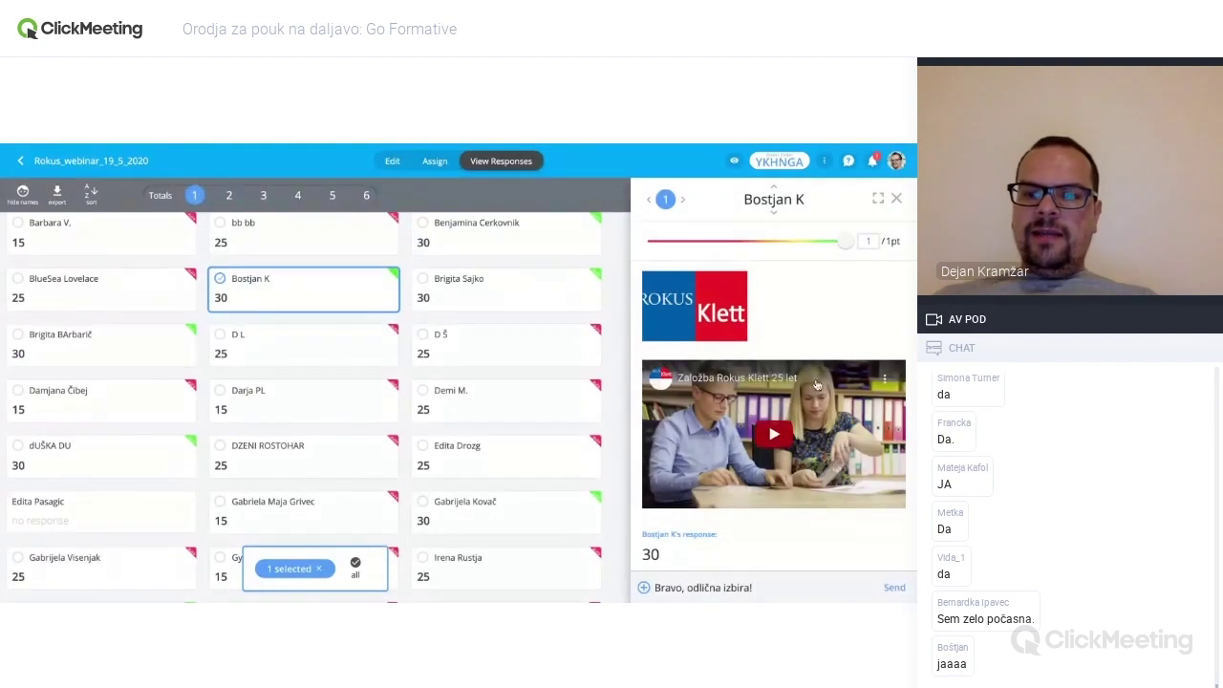
{"action": "left_click", "coordinate": [894, 587]}
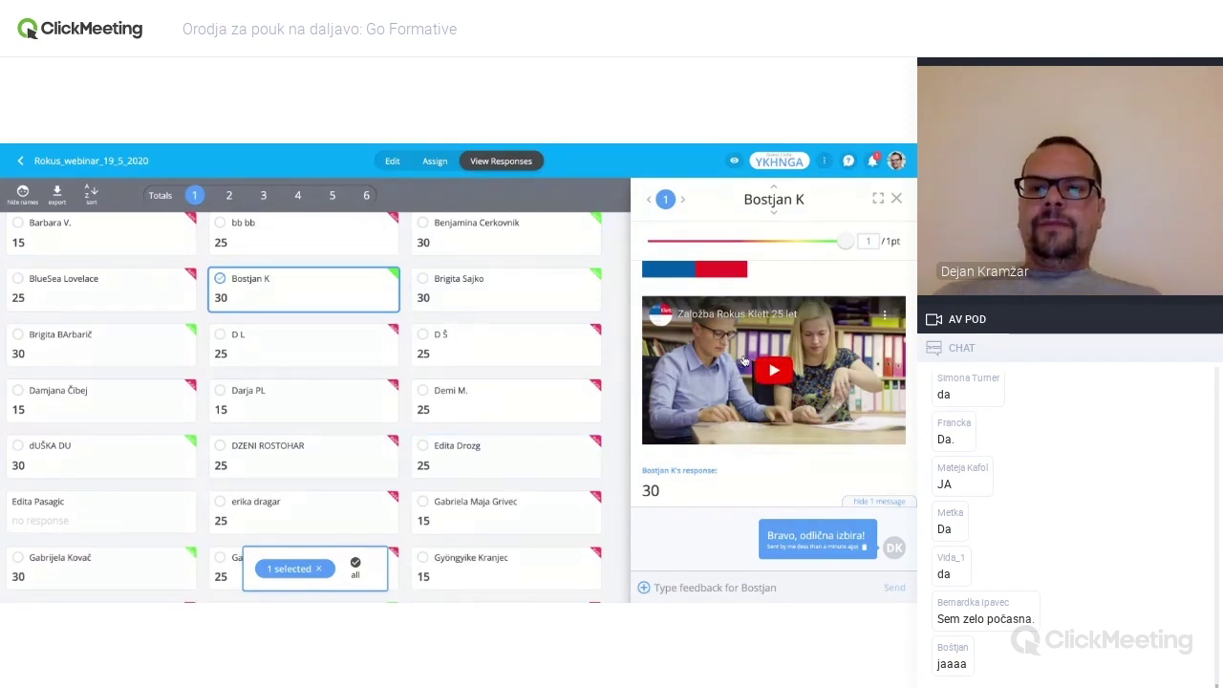
{"action": "left_click", "coordinate": [896, 197]}
{"action": "scroll", "coordinate": [484, 354], "scroll_direction": "up", "scroll_amount": 5}
{"action": "scroll", "coordinate": [484, 355], "scroll_direction": "up", "scroll_amount": 5}
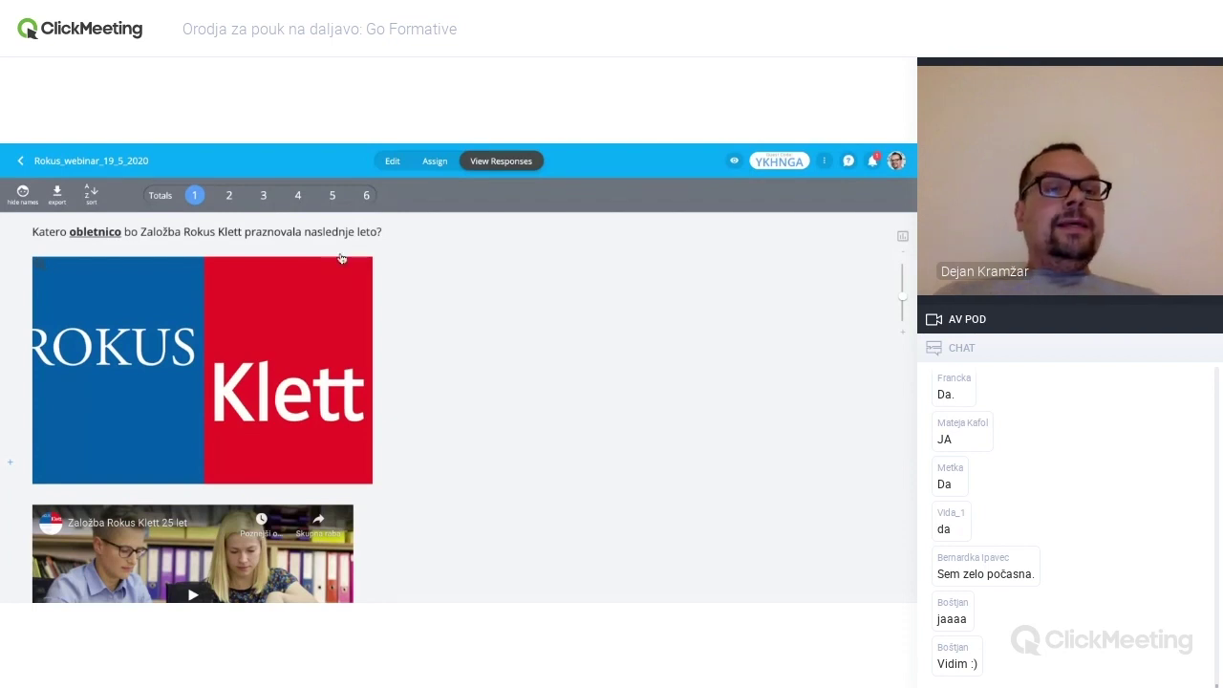
{"action": "left_click", "coordinate": [230, 197]}
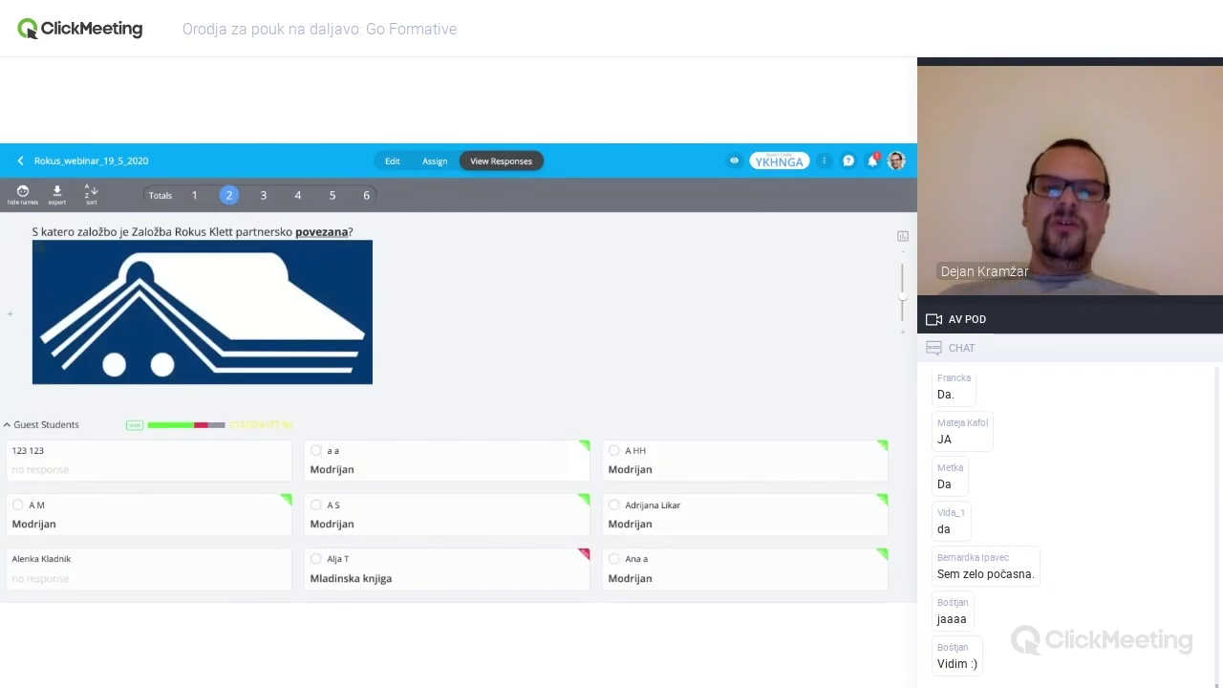
{"action": "scroll", "coordinate": [446, 401], "scroll_direction": "down", "scroll_amount": 3}
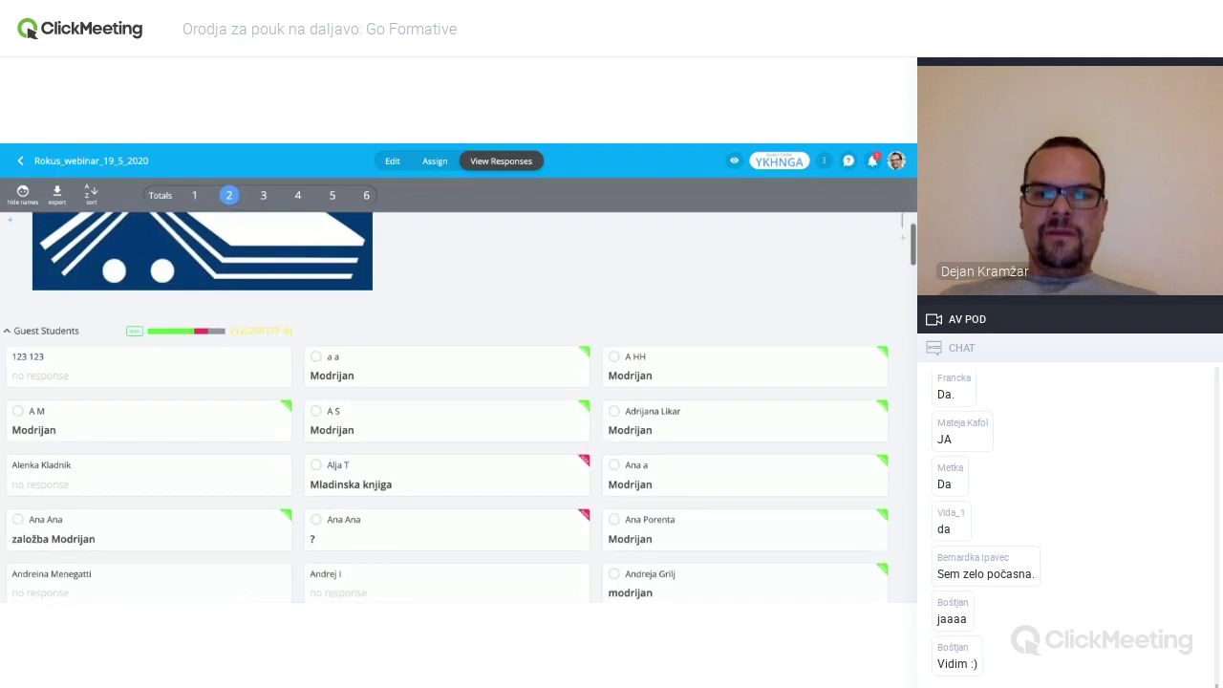
{"action": "scroll", "coordinate": [446, 402], "scroll_direction": "down", "scroll_amount": 3}
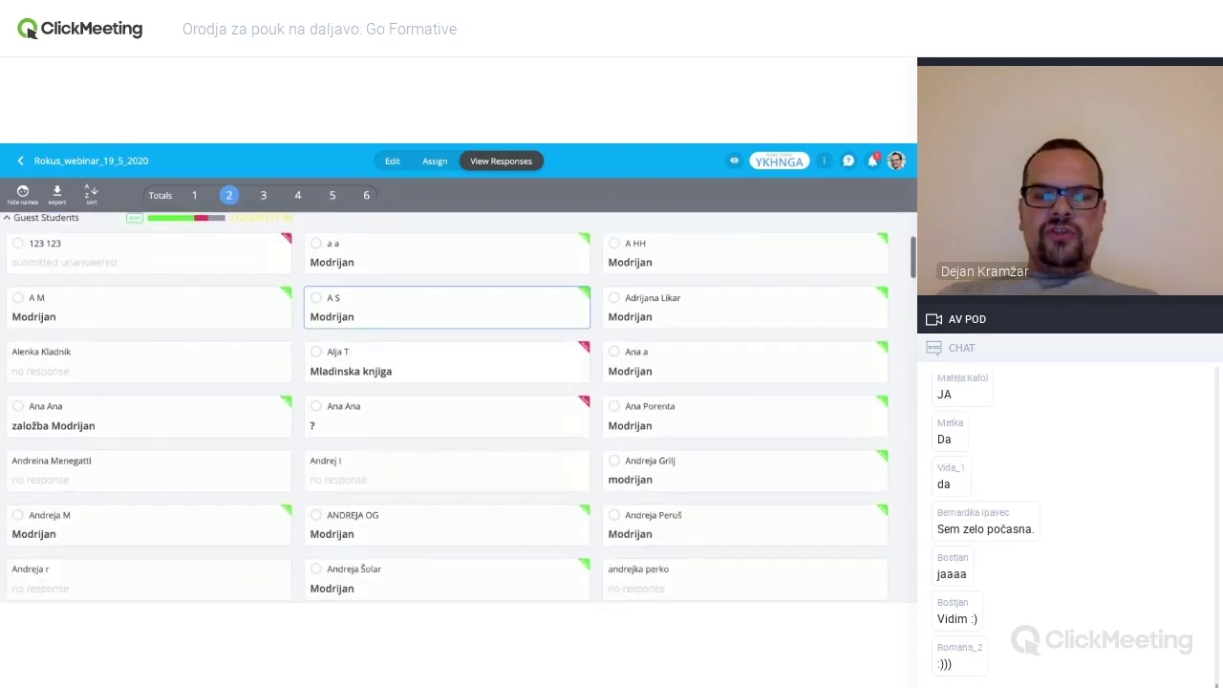
{"action": "scroll", "coordinate": [446, 401], "scroll_direction": "down", "scroll_amount": 1}
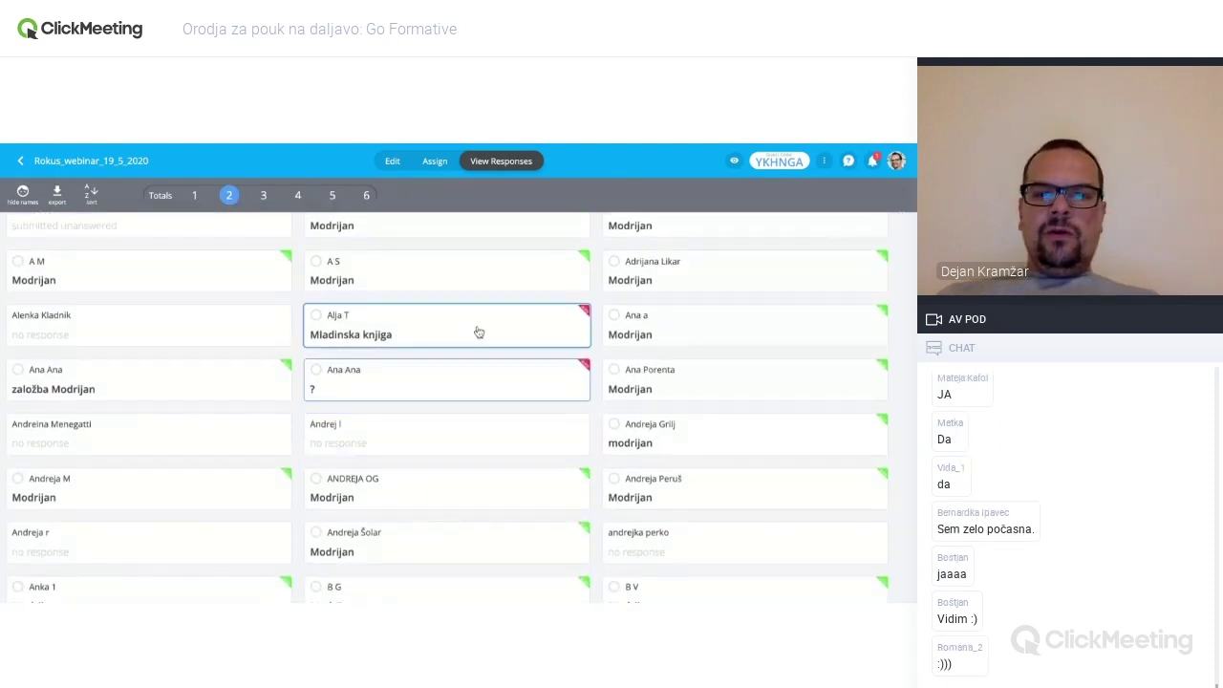
{"action": "scroll", "coordinate": [478, 331], "scroll_direction": "down", "scroll_amount": 10}
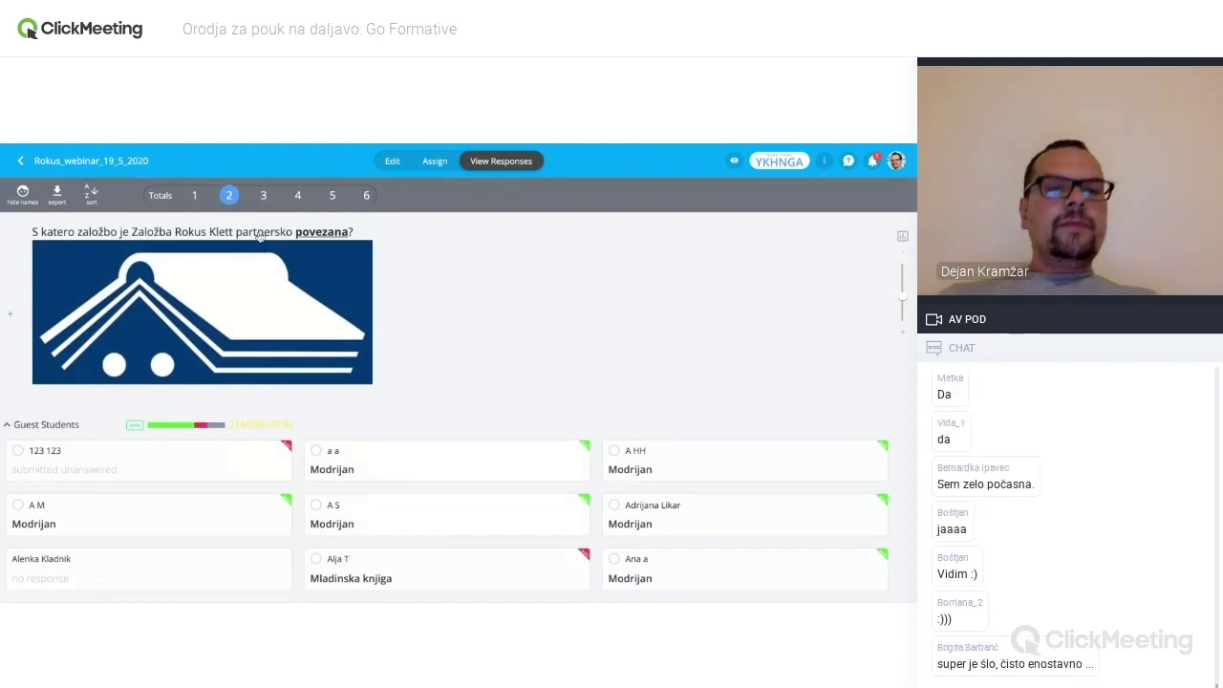
{"action": "scroll", "coordinate": [396, 402], "scroll_direction": "down", "scroll_amount": 10}
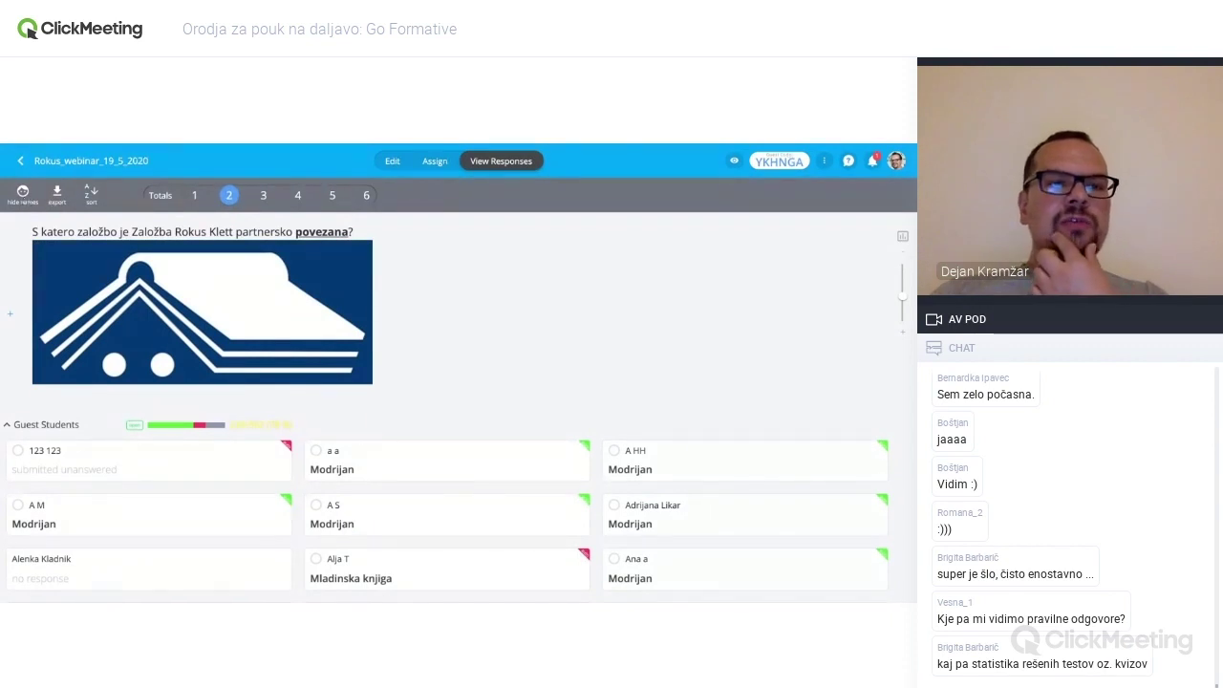
- Hide names on question 2's response cards, briefly show them again, then hide them once more
{"action": "left_click", "coordinate": [24, 201]}
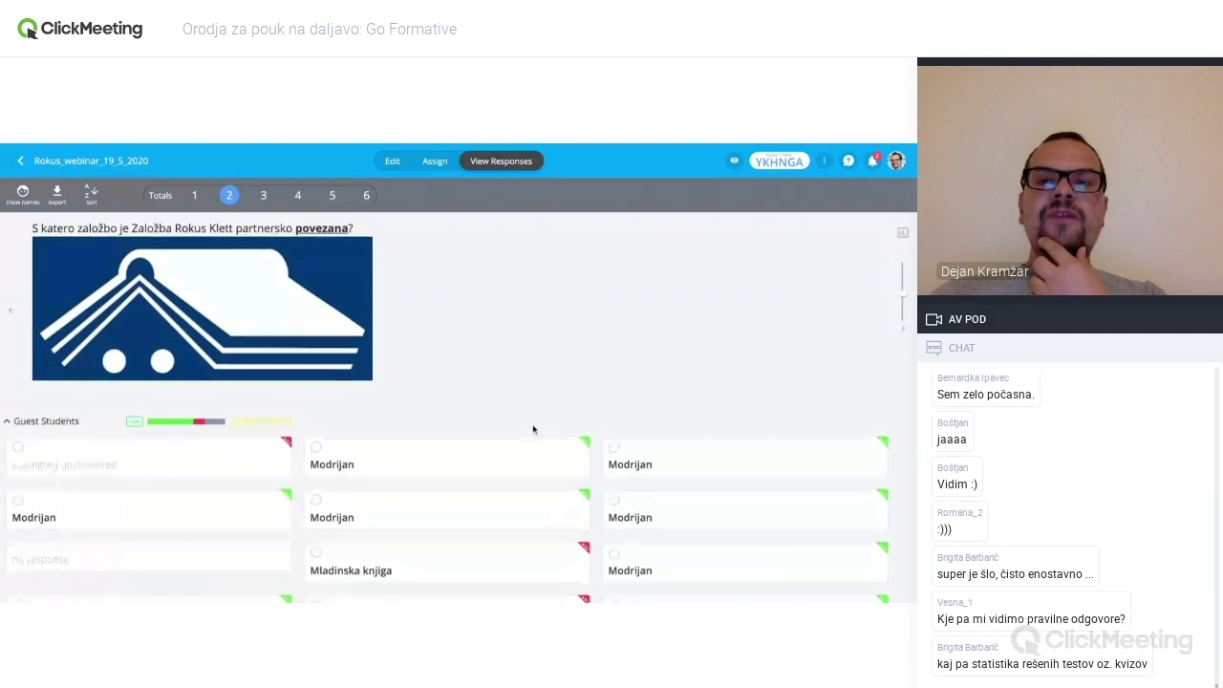
{"action": "scroll", "coordinate": [533, 430], "scroll_direction": "down", "scroll_amount": 1}
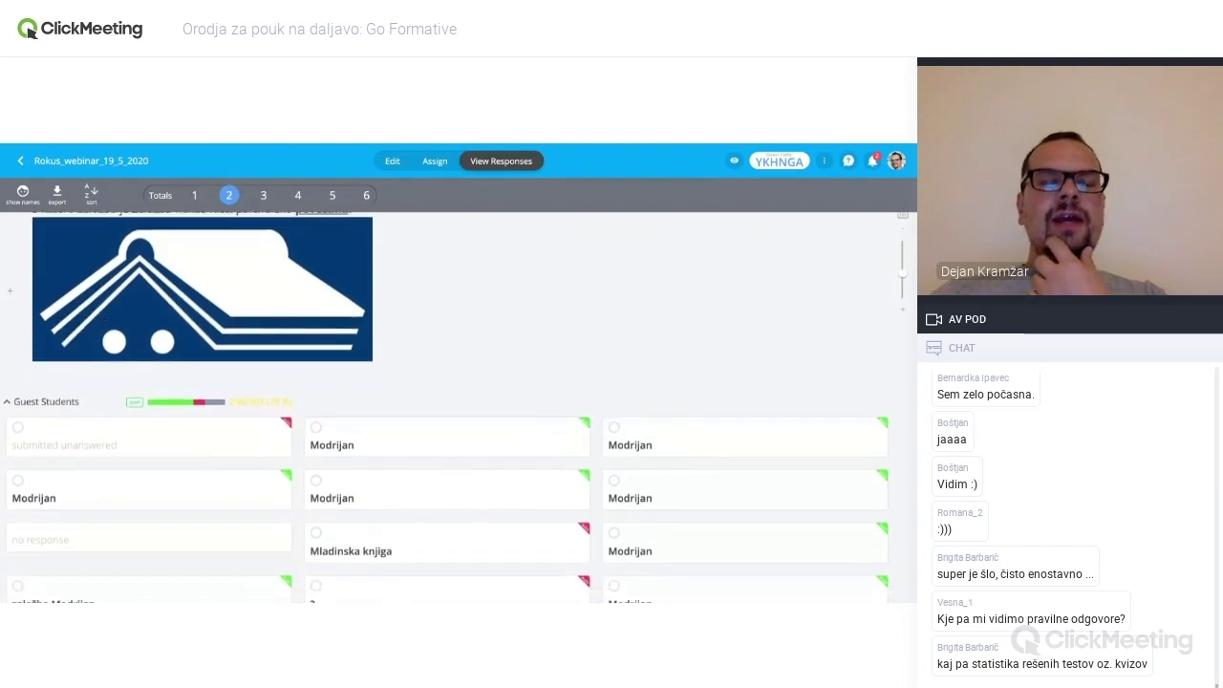
{"action": "scroll", "coordinate": [447, 449], "scroll_direction": "down", "scroll_amount": 3}
{"action": "scroll", "coordinate": [447, 449], "scroll_direction": "up", "scroll_amount": 4}
{"action": "scroll", "coordinate": [447, 420], "scroll_direction": "down", "scroll_amount": 5}
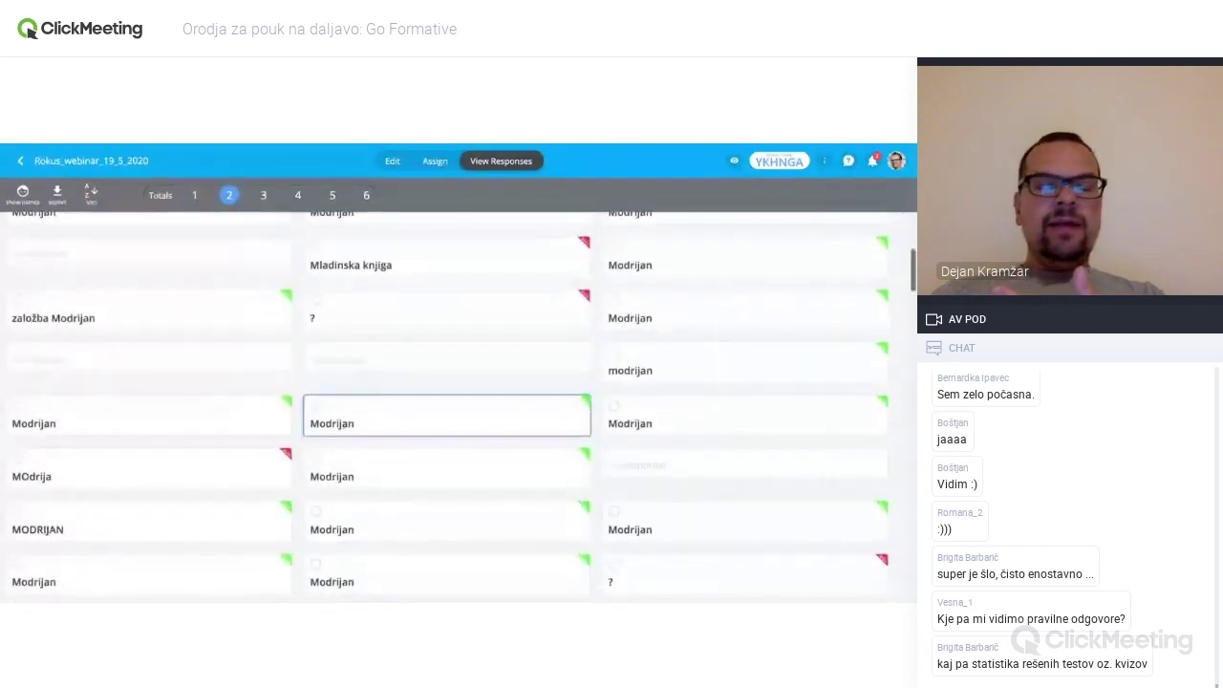
{"action": "scroll", "coordinate": [447, 421], "scroll_direction": "up", "scroll_amount": 5}
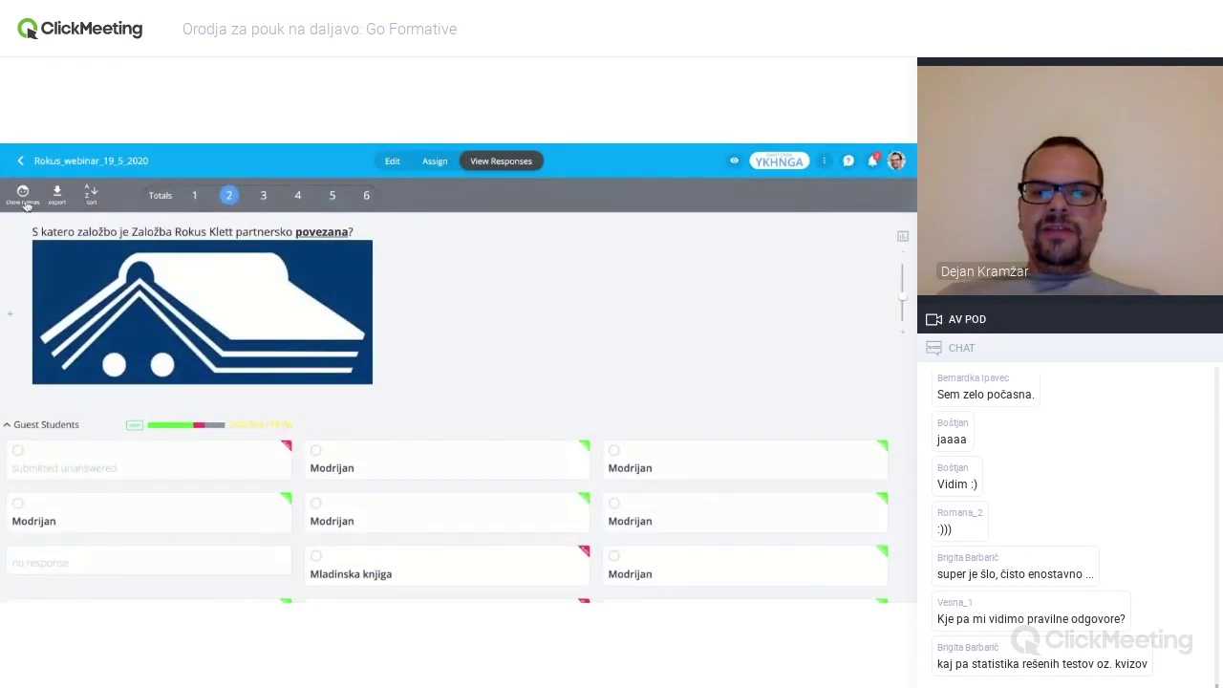
{"action": "left_click", "coordinate": [25, 202]}
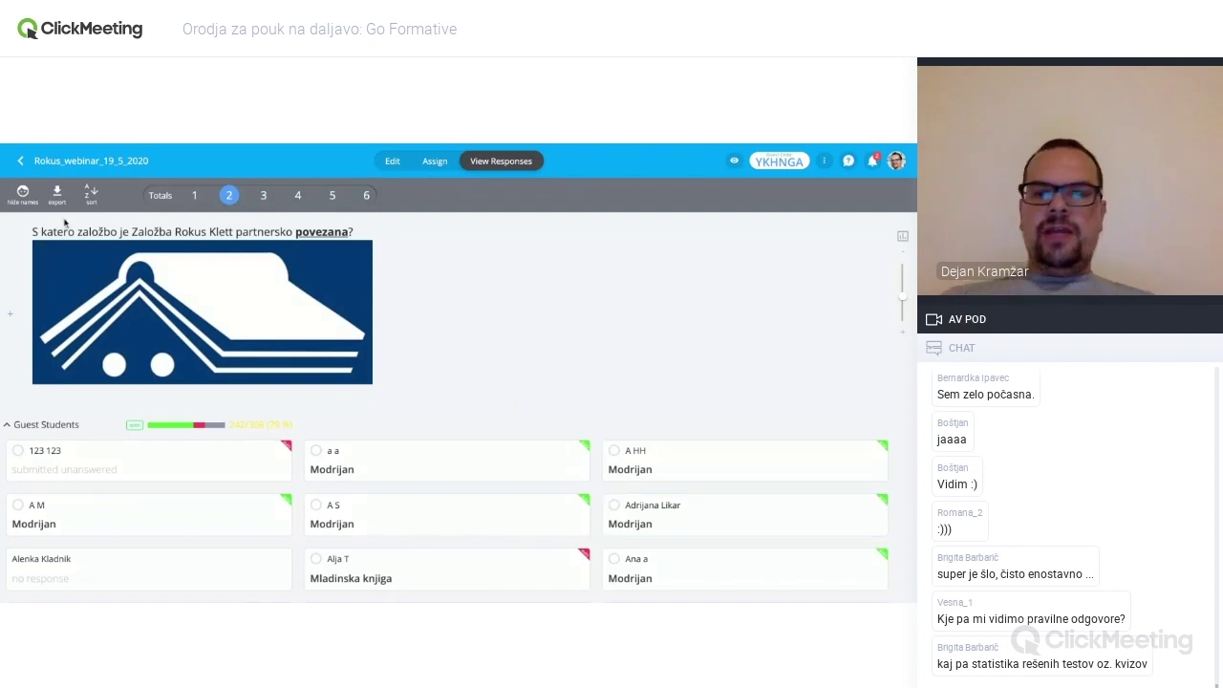
{"action": "left_click", "coordinate": [23, 198]}
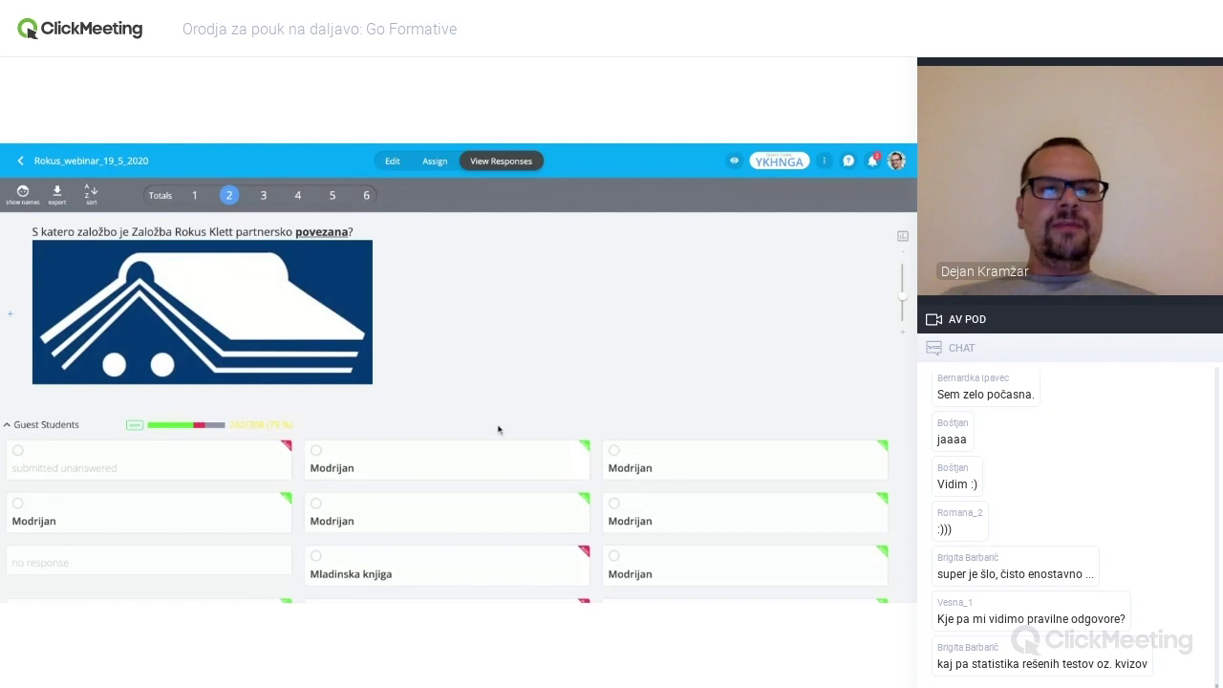
{"action": "left_click", "coordinate": [263, 196]}
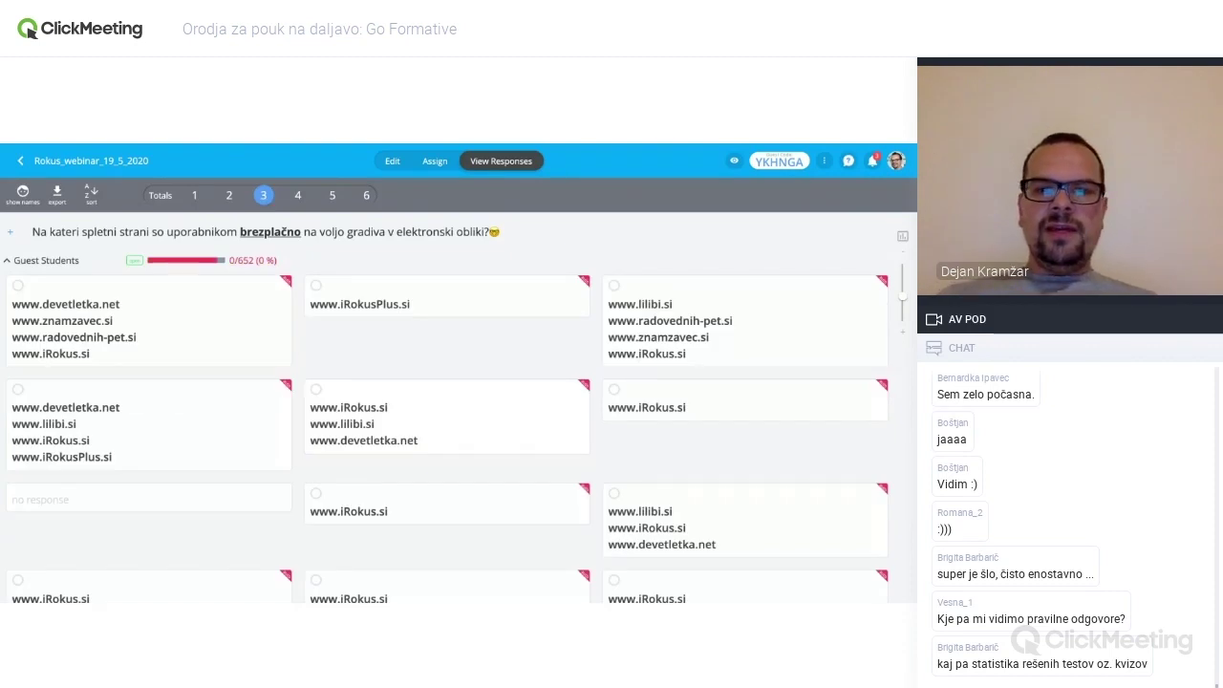
{"action": "scroll", "coordinate": [455, 410], "scroll_direction": "down", "scroll_amount": 3}
{"action": "scroll", "coordinate": [448, 408], "scroll_direction": "down", "scroll_amount": 10}
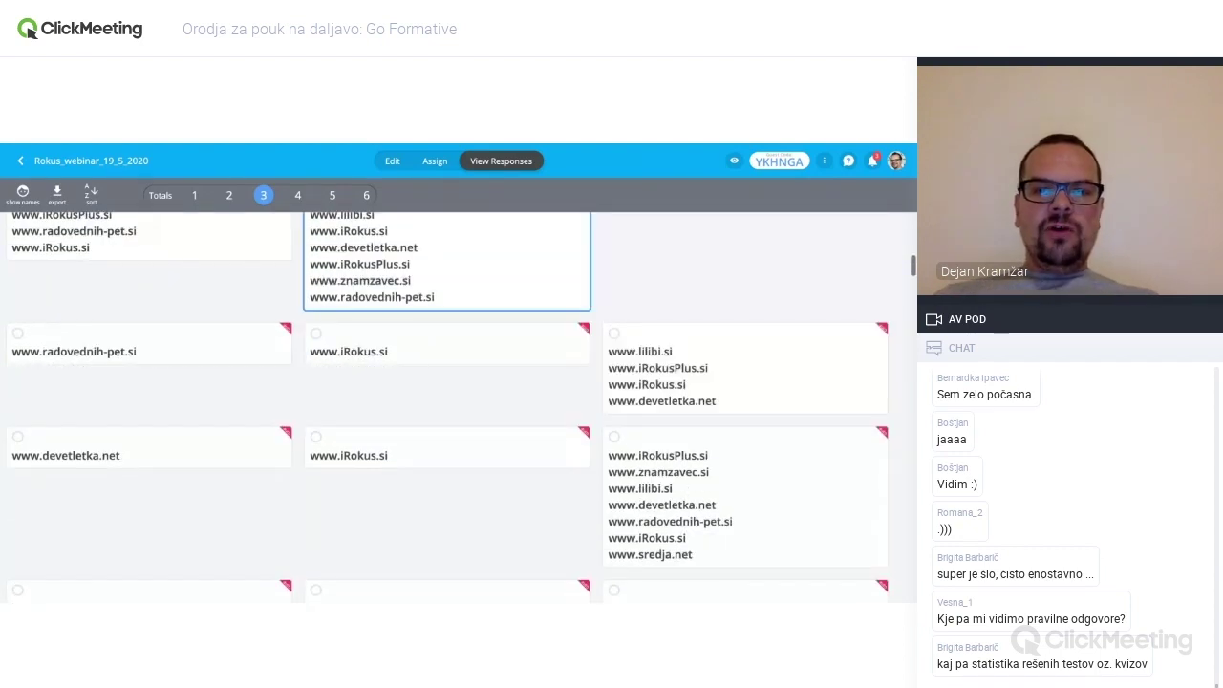
{"action": "scroll", "coordinate": [448, 408], "scroll_direction": "down", "scroll_amount": 10}
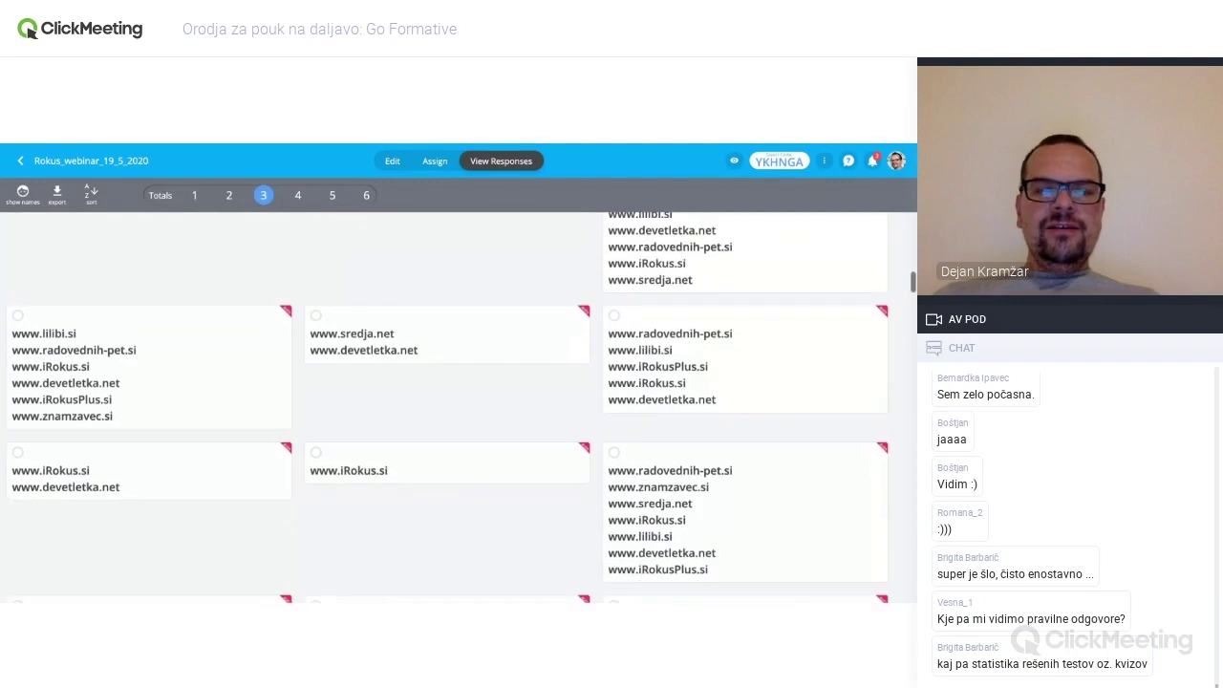
{"action": "scroll", "coordinate": [448, 353], "scroll_direction": "down", "scroll_amount": 10}
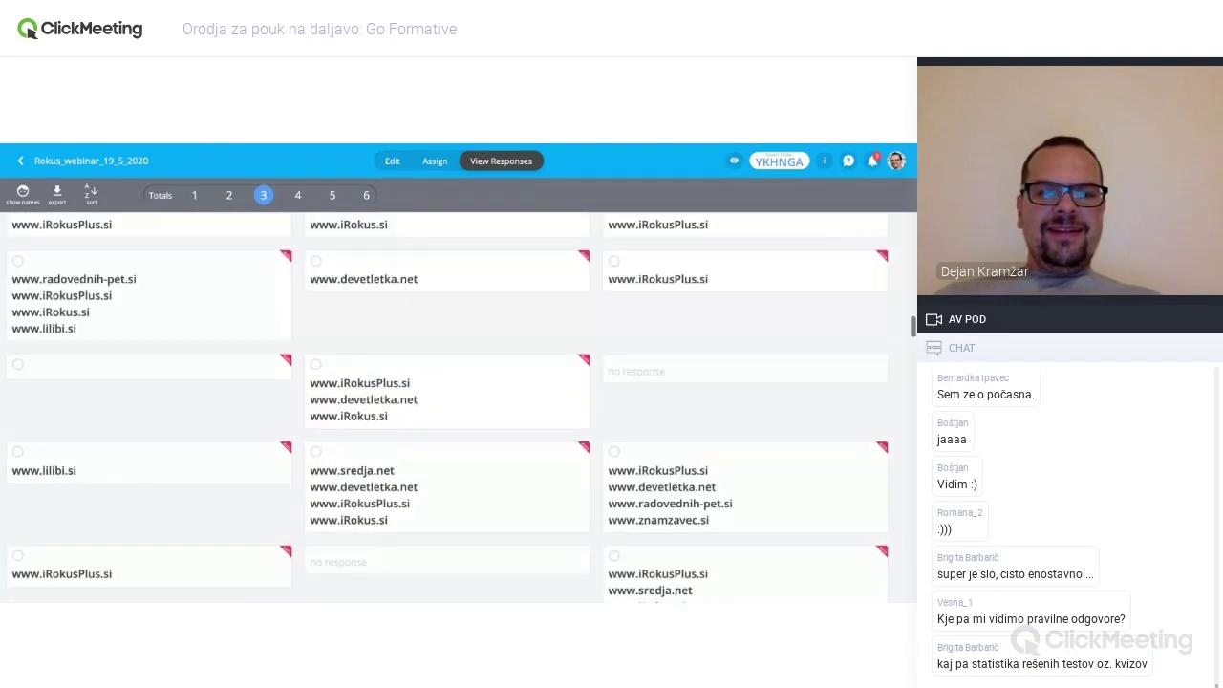
{"action": "scroll", "coordinate": [448, 315], "scroll_direction": "down", "scroll_amount": 10}
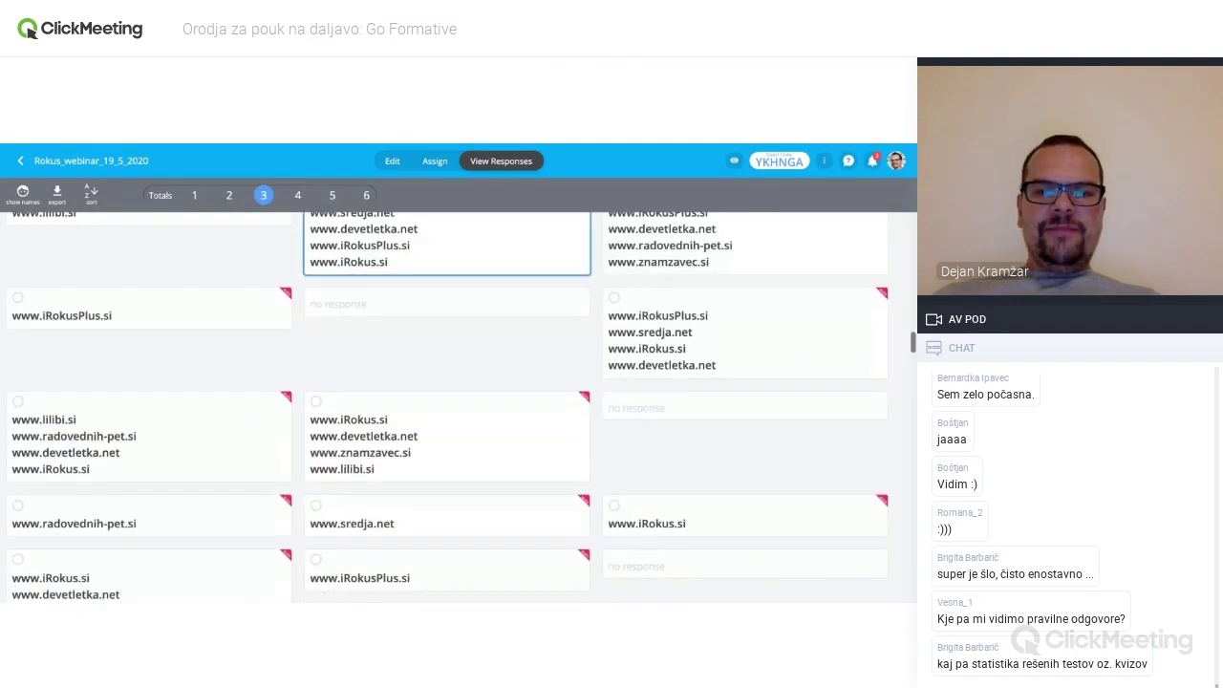
{"action": "scroll", "coordinate": [448, 408], "scroll_direction": "down", "scroll_amount": 8}
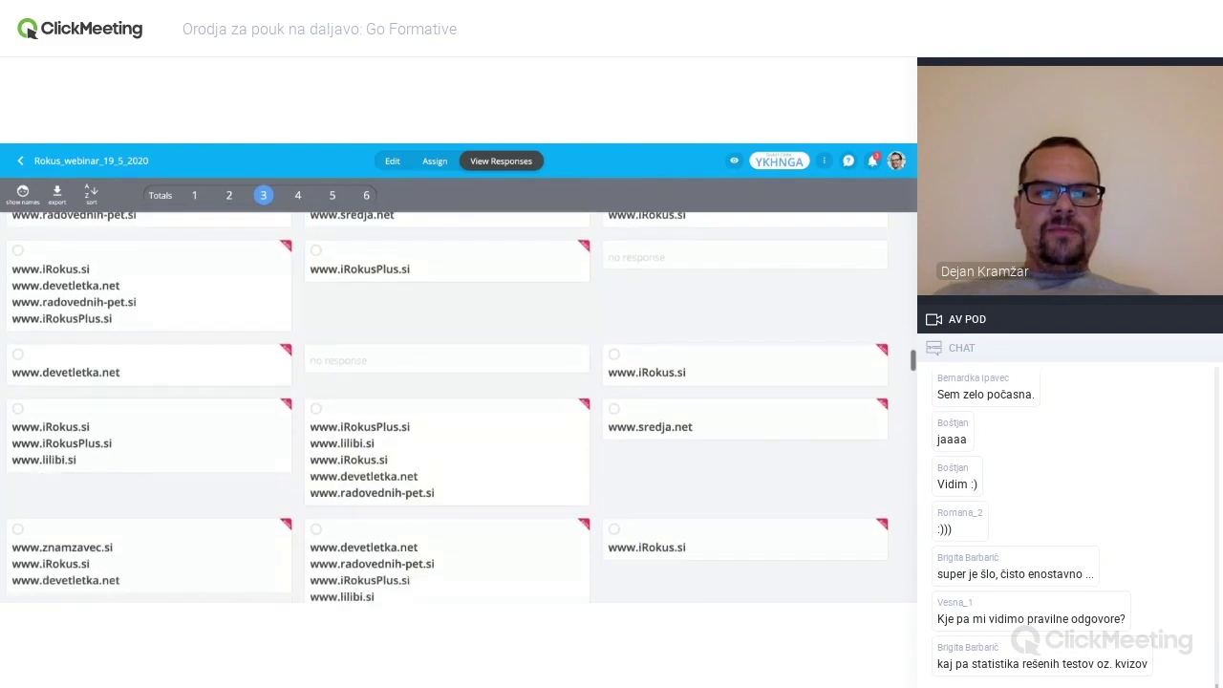
{"action": "scroll", "coordinate": [448, 408], "scroll_direction": "up", "scroll_amount": 5}
{"action": "scroll", "coordinate": [448, 408], "scroll_direction": "up", "scroll_amount": 5}
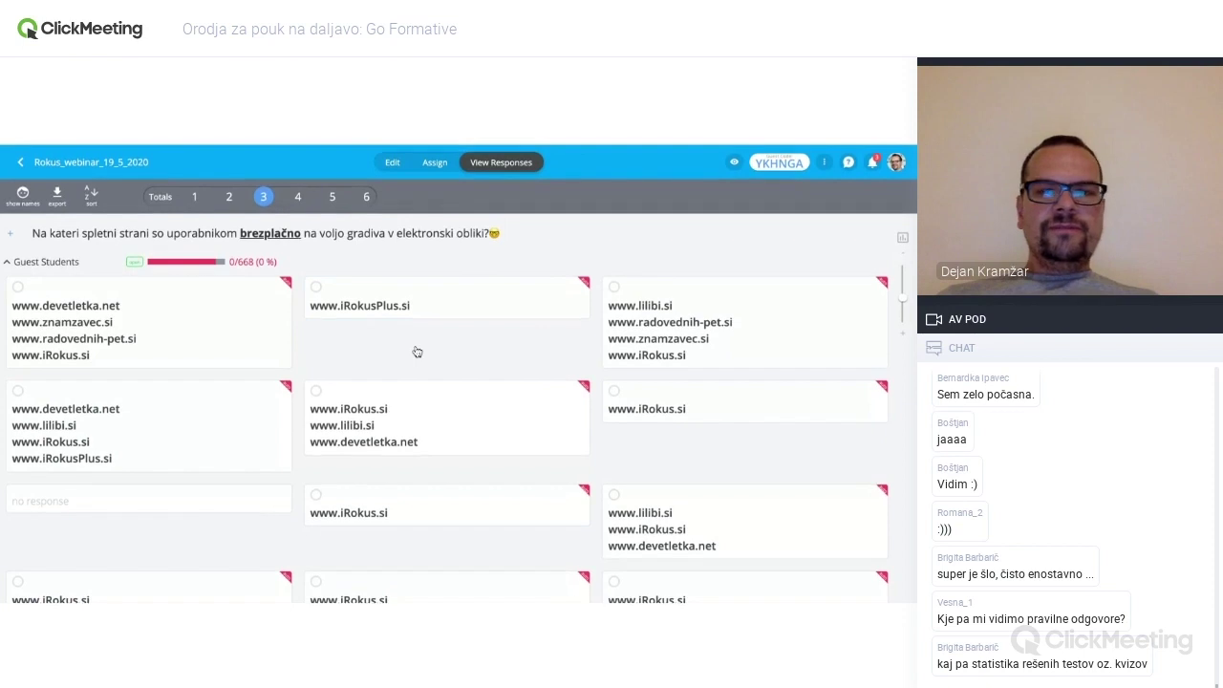
{"action": "scroll", "coordinate": [416, 352], "scroll_direction": "down", "scroll_amount": 1}
{"action": "scroll", "coordinate": [416, 351], "scroll_direction": "down", "scroll_amount": 10}
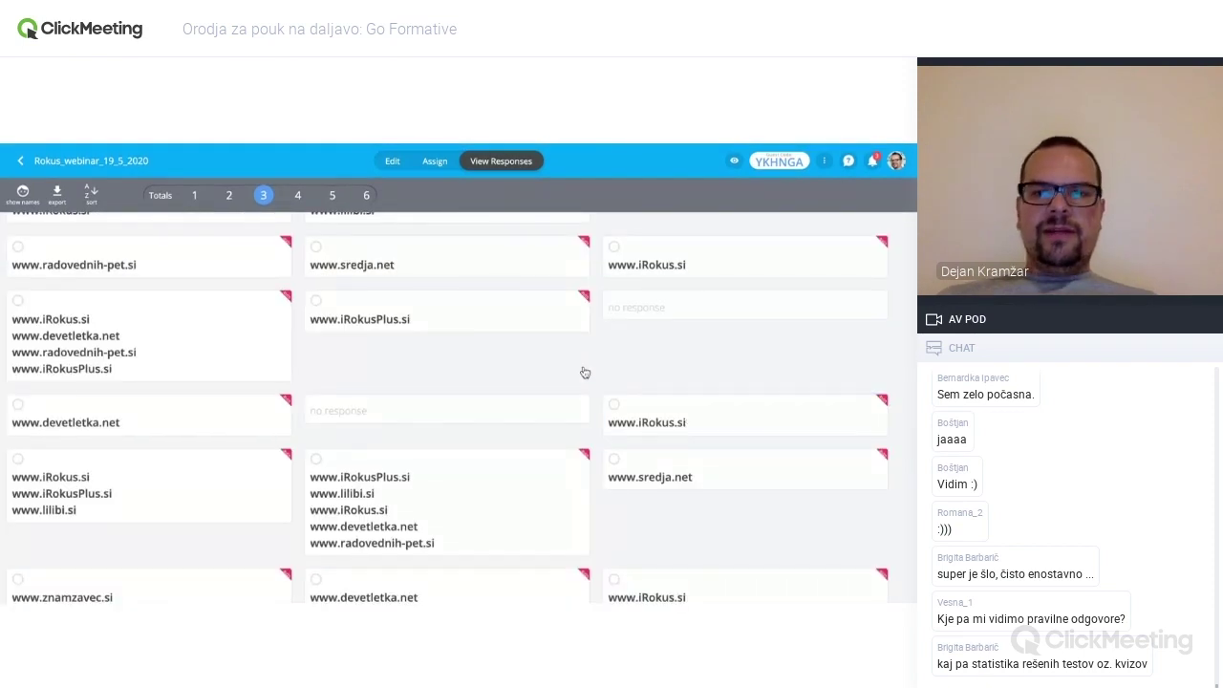
{"action": "scroll", "coordinate": [582, 370], "scroll_direction": "down", "scroll_amount": 3}
{"action": "scroll", "coordinate": [584, 373], "scroll_direction": "up", "scroll_amount": 10}
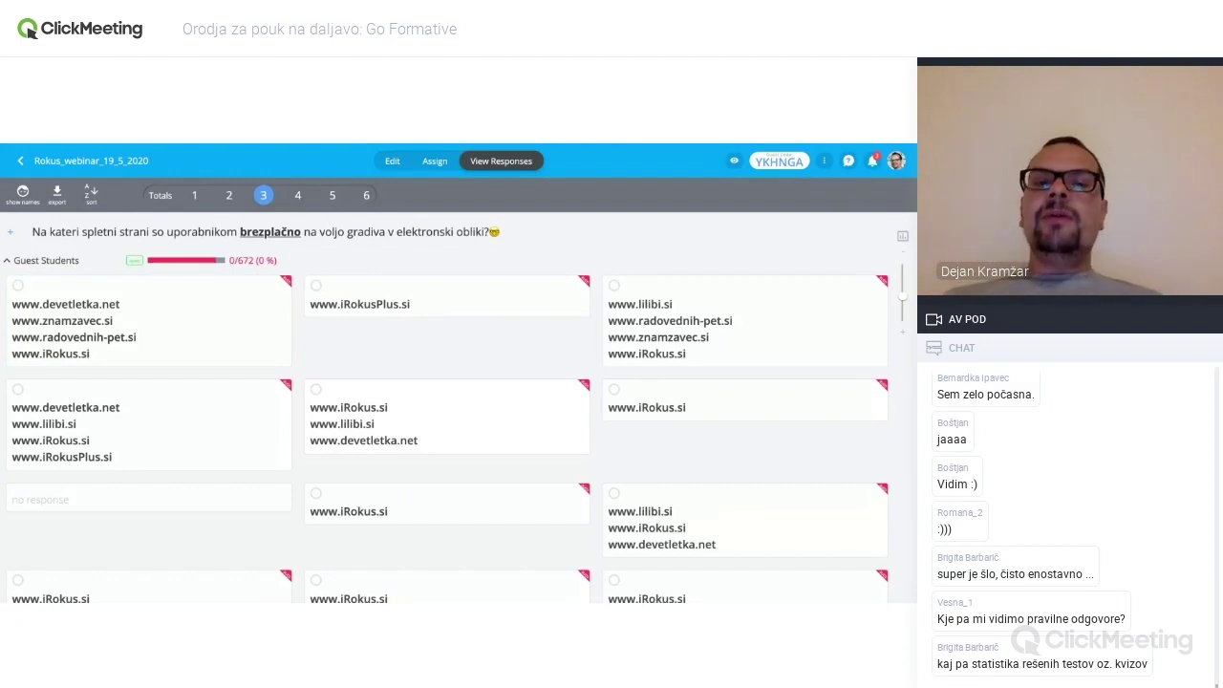
- Browse question 4's answers sorting sites like devetletka.net and srednja.net into categories
{"action": "left_click", "coordinate": [297, 195]}
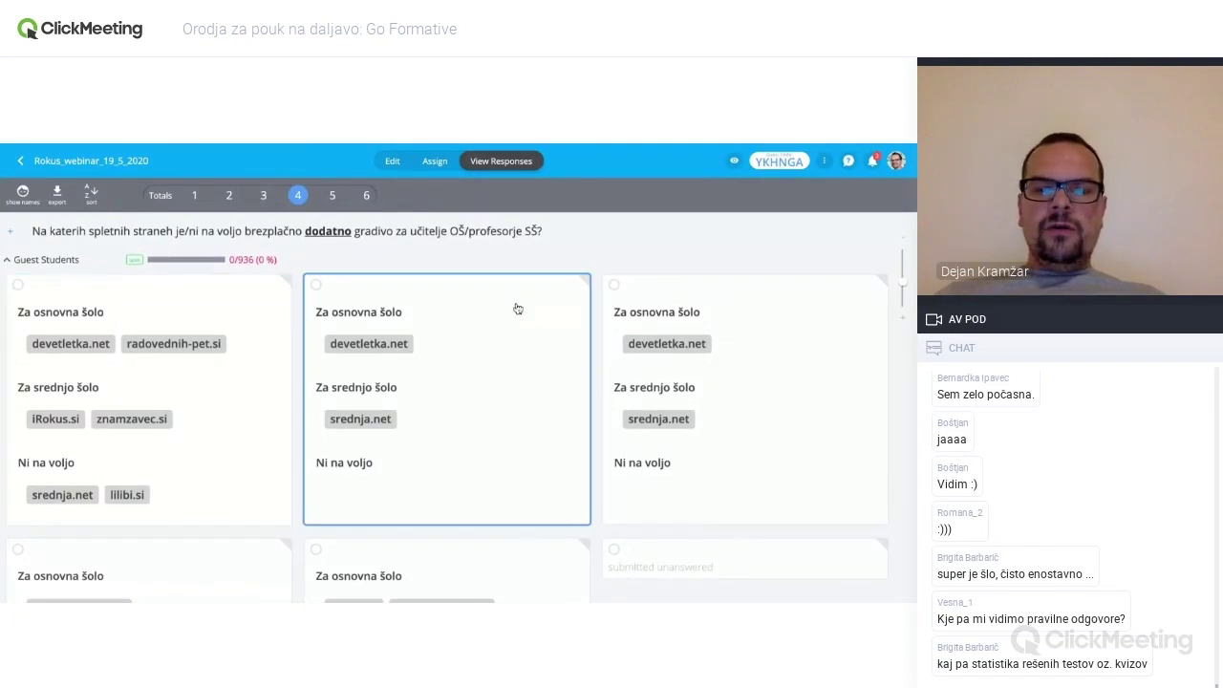
{"action": "scroll", "coordinate": [517, 309], "scroll_direction": "down", "scroll_amount": 3}
{"action": "scroll", "coordinate": [459, 382], "scroll_direction": "up", "scroll_amount": 3}
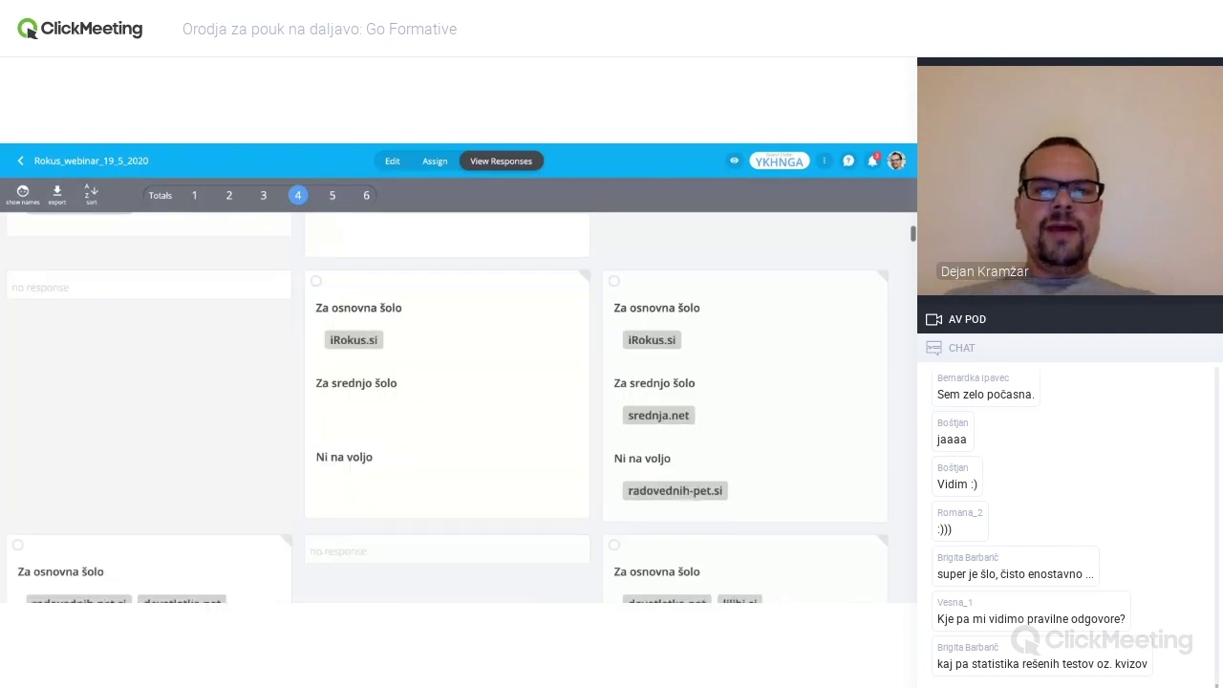
{"action": "scroll", "coordinate": [324, 252], "scroll_direction": "down", "scroll_amount": 1}
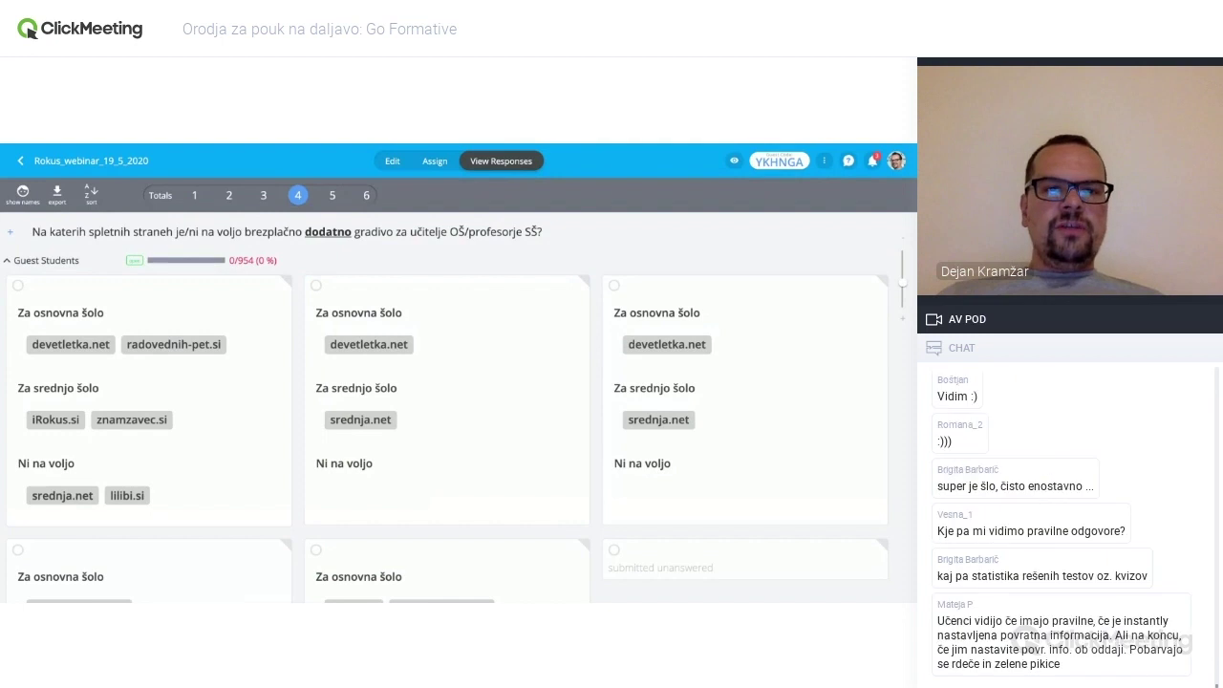
- View question 5's responses, where most students answer Rokusova centrifuga
{"action": "left_click", "coordinate": [333, 197]}
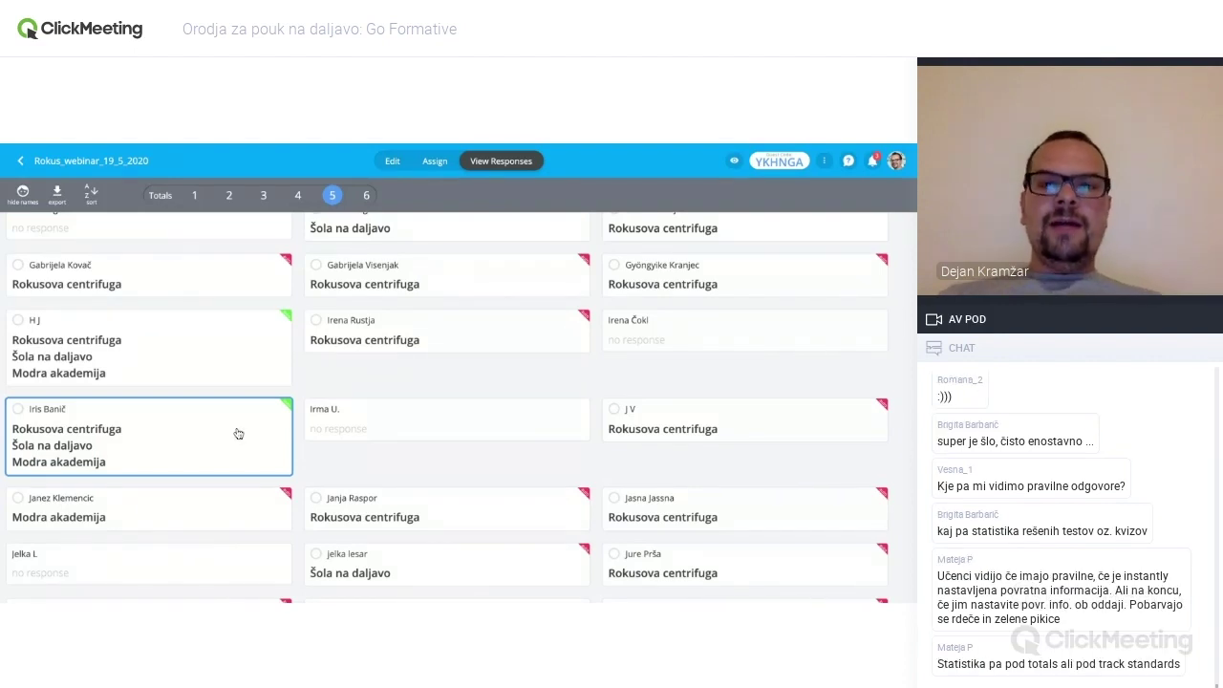
{"action": "scroll", "coordinate": [429, 404], "scroll_direction": "up", "scroll_amount": 15}
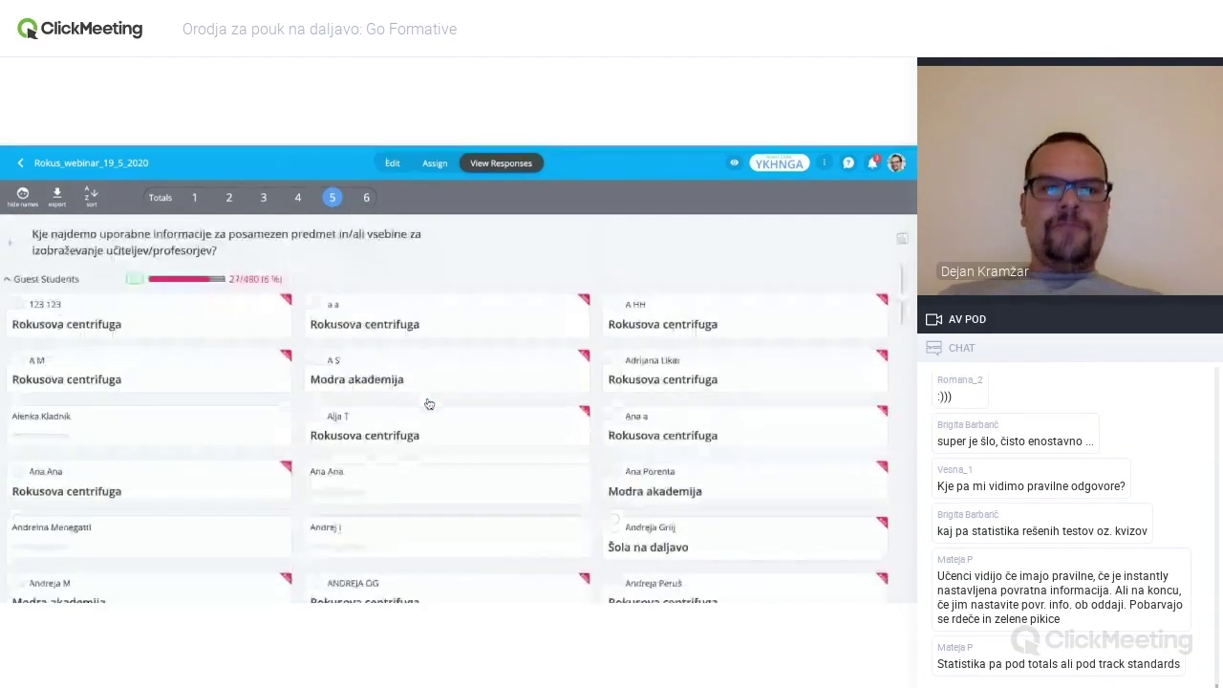
{"action": "left_click", "coordinate": [367, 196]}
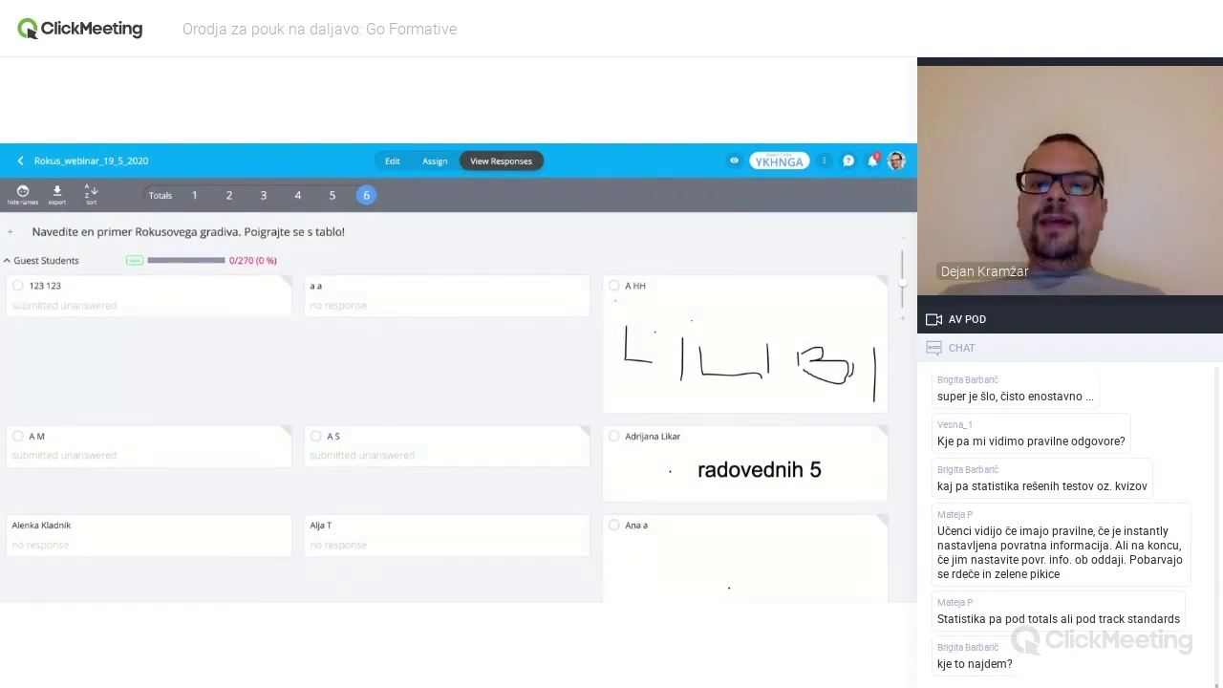
{"action": "scroll", "coordinate": [717, 455], "scroll_direction": "down", "scroll_amount": 1}
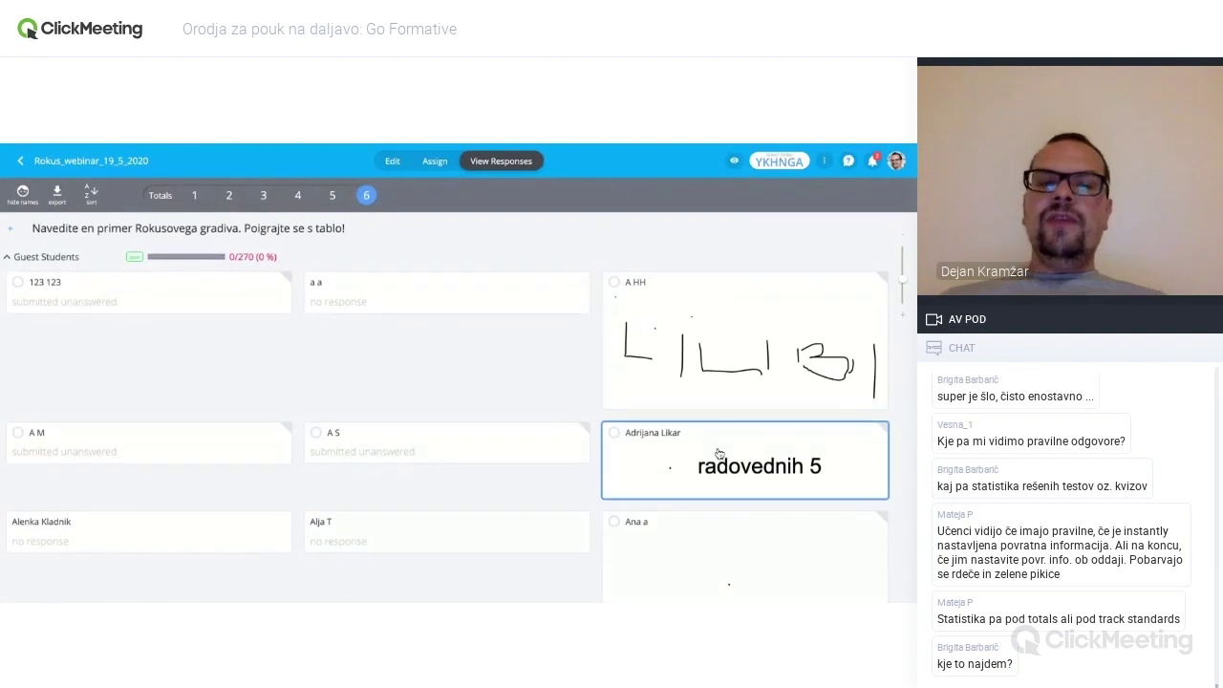
{"action": "scroll", "coordinate": [718, 456], "scroll_direction": "down", "scroll_amount": 1}
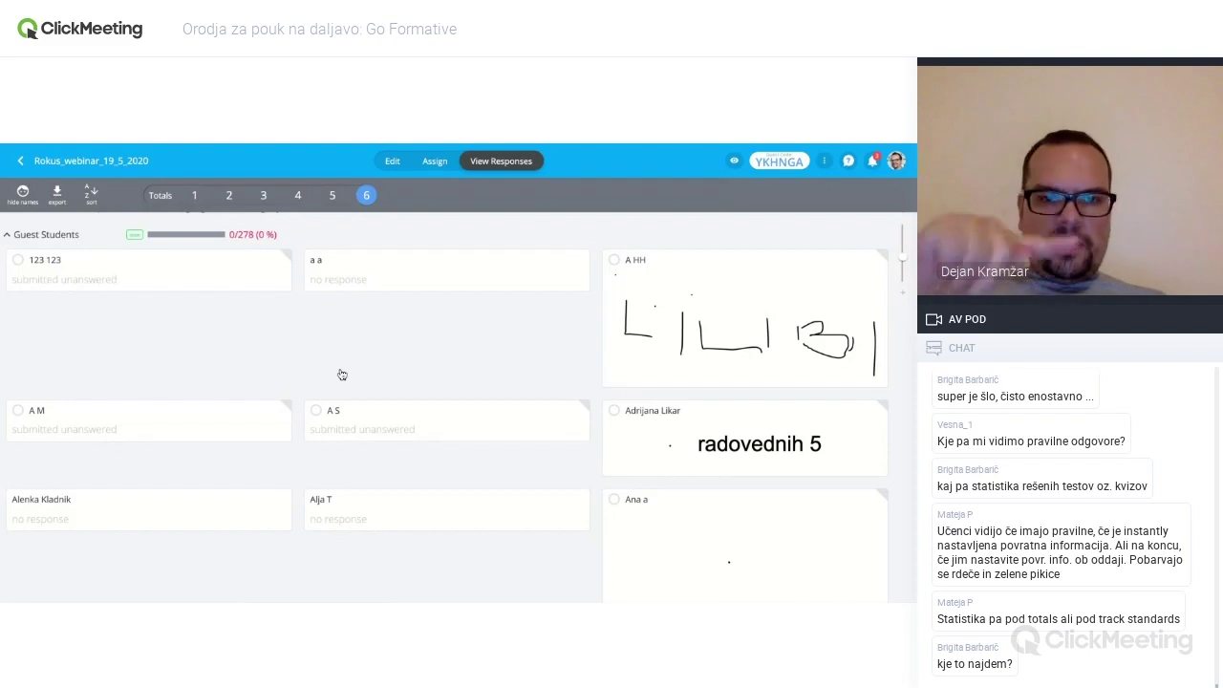
{"action": "scroll", "coordinate": [428, 392], "scroll_direction": "down", "scroll_amount": 5}
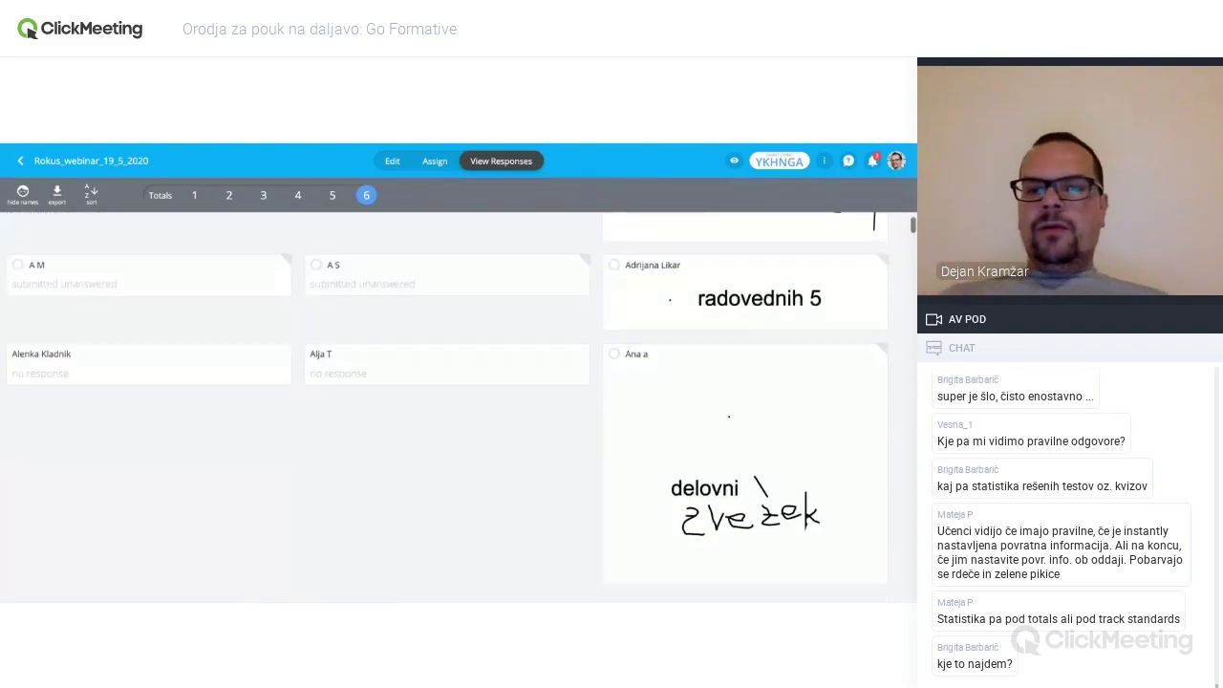
{"action": "scroll", "coordinate": [428, 392], "scroll_direction": "down", "scroll_amount": 2}
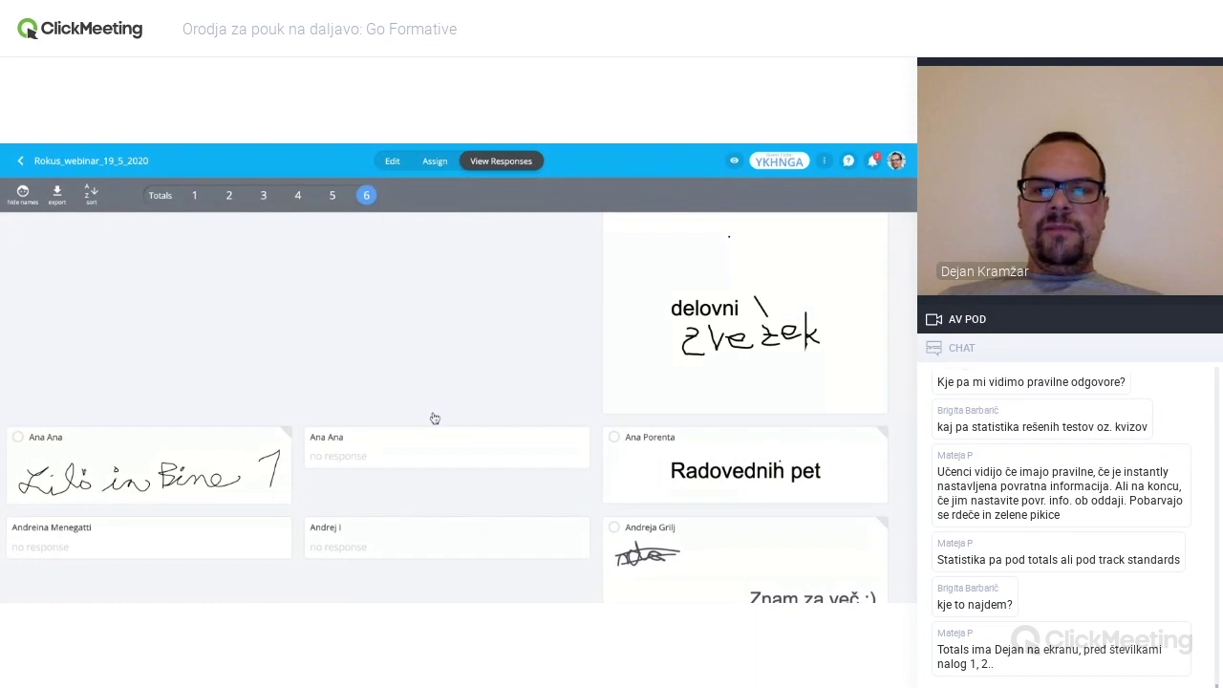
{"action": "scroll", "coordinate": [435, 417], "scroll_direction": "down", "scroll_amount": 3}
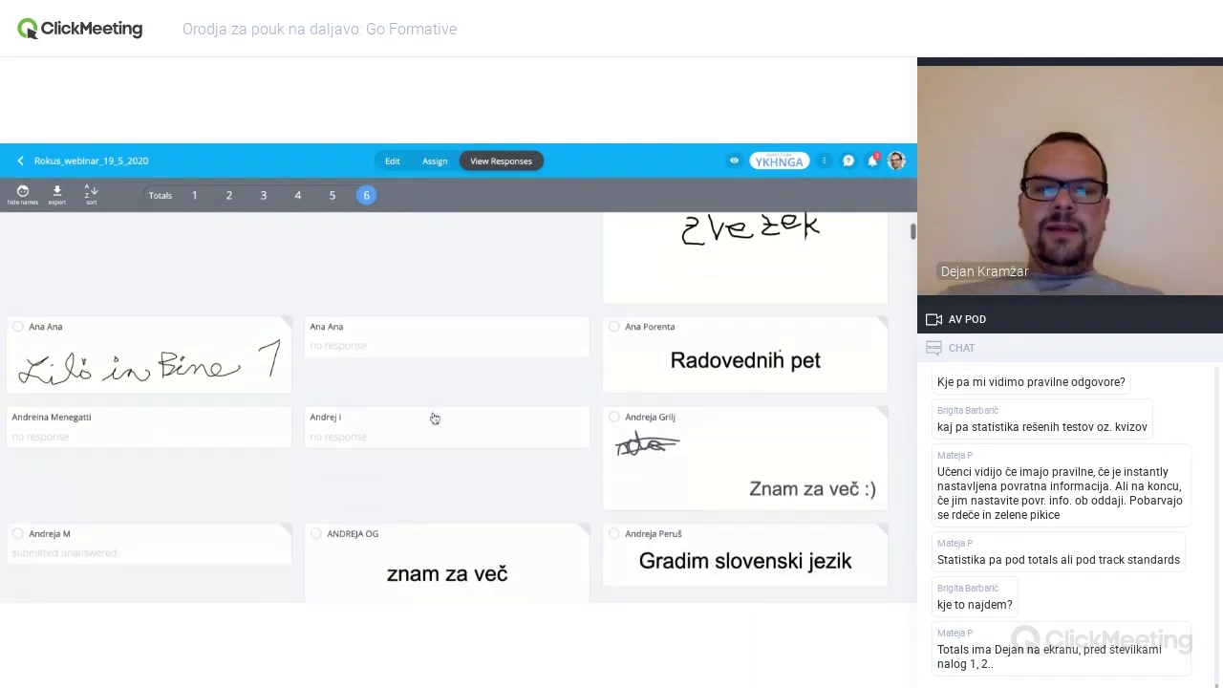
{"action": "scroll", "coordinate": [435, 418], "scroll_direction": "down", "scroll_amount": 5}
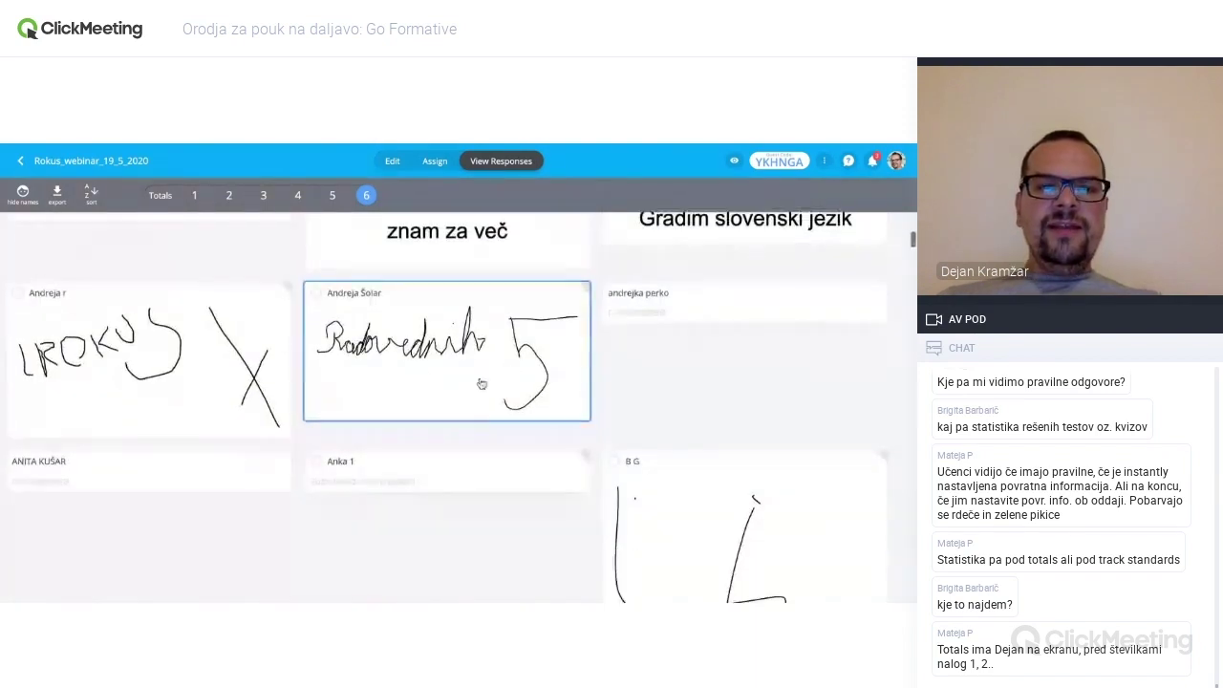
{"action": "scroll", "coordinate": [511, 368], "scroll_direction": "down", "scroll_amount": 5}
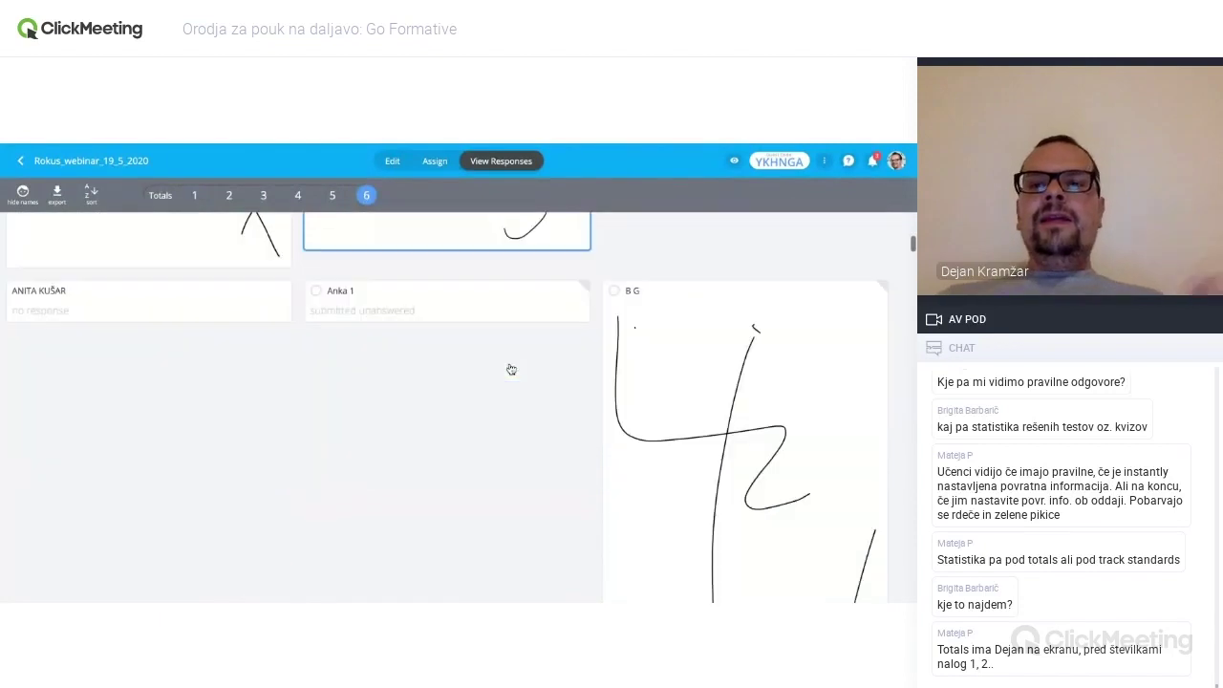
{"action": "scroll", "coordinate": [511, 369], "scroll_direction": "down", "scroll_amount": 1}
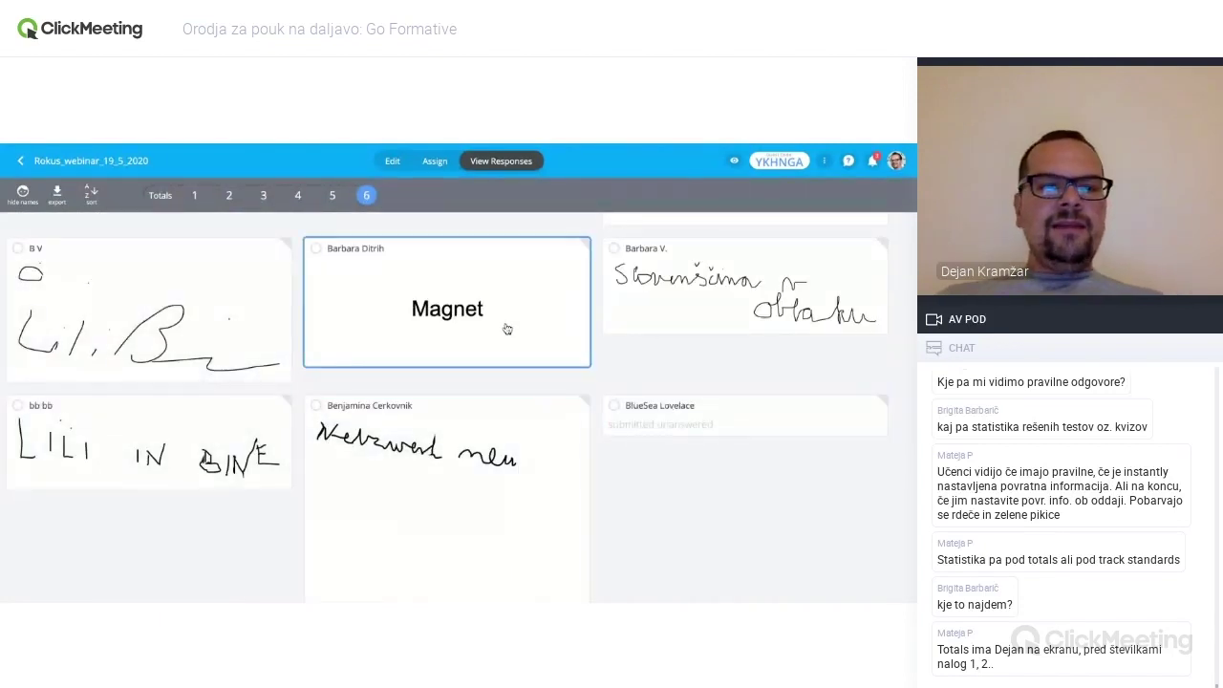
{"action": "scroll", "coordinate": [506, 328], "scroll_direction": "down", "scroll_amount": 1}
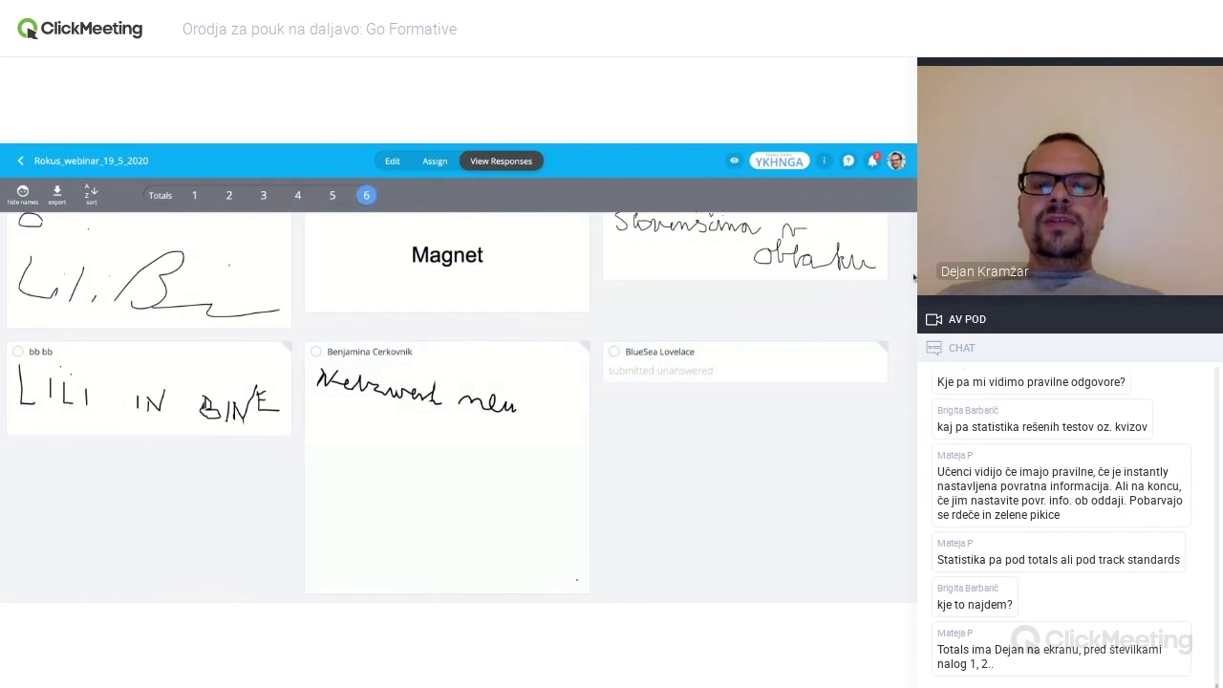
{"action": "scroll", "coordinate": [648, 360], "scroll_direction": "down", "scroll_amount": 4}
{"action": "scroll", "coordinate": [648, 360], "scroll_direction": "down", "scroll_amount": 7}
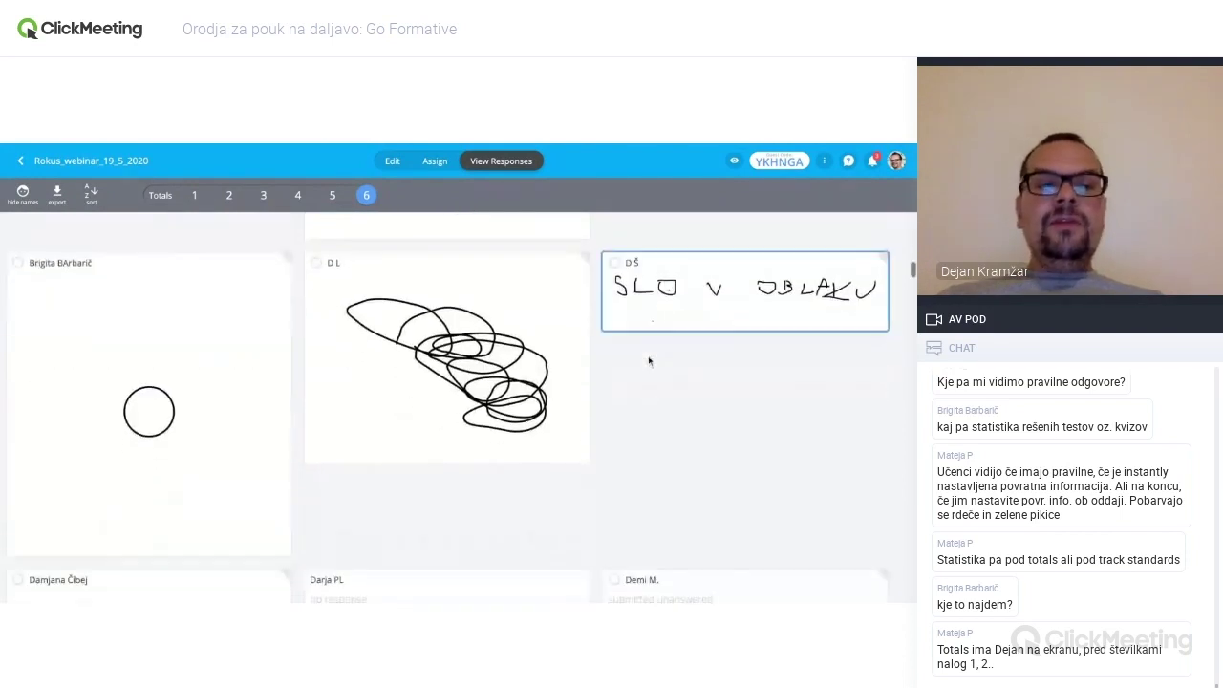
{"action": "scroll", "coordinate": [449, 402], "scroll_direction": "down", "scroll_amount": 1}
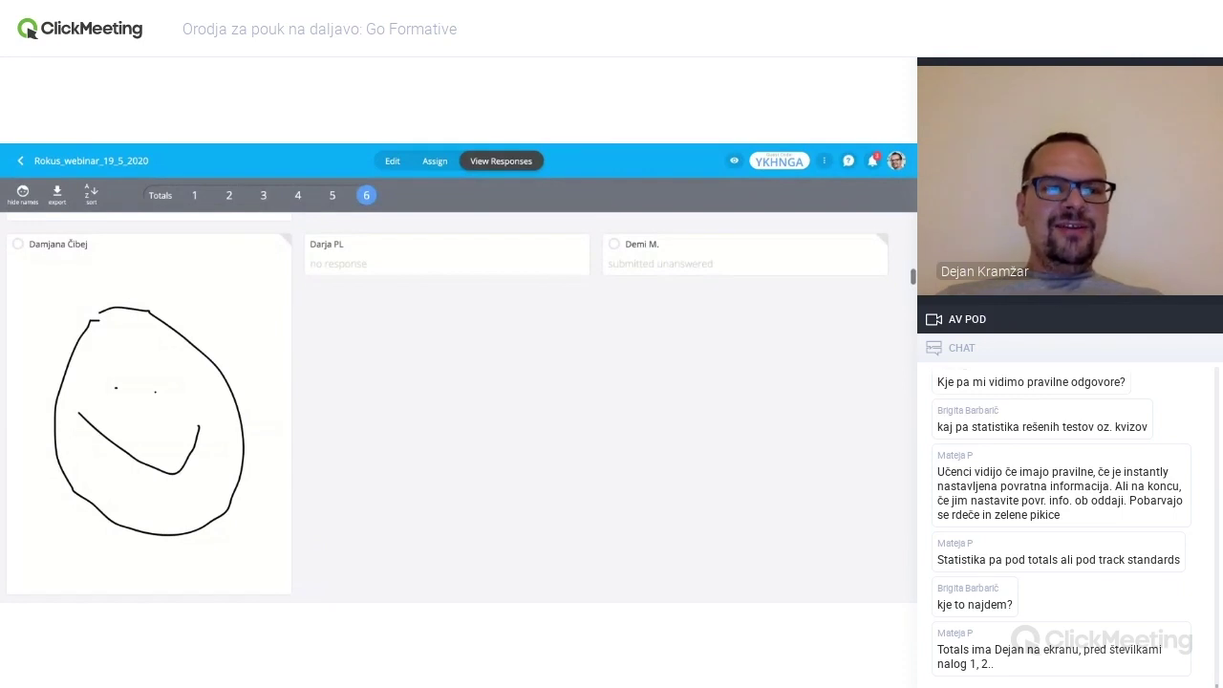
{"action": "scroll", "coordinate": [458, 429], "scroll_direction": "down", "scroll_amount": 1}
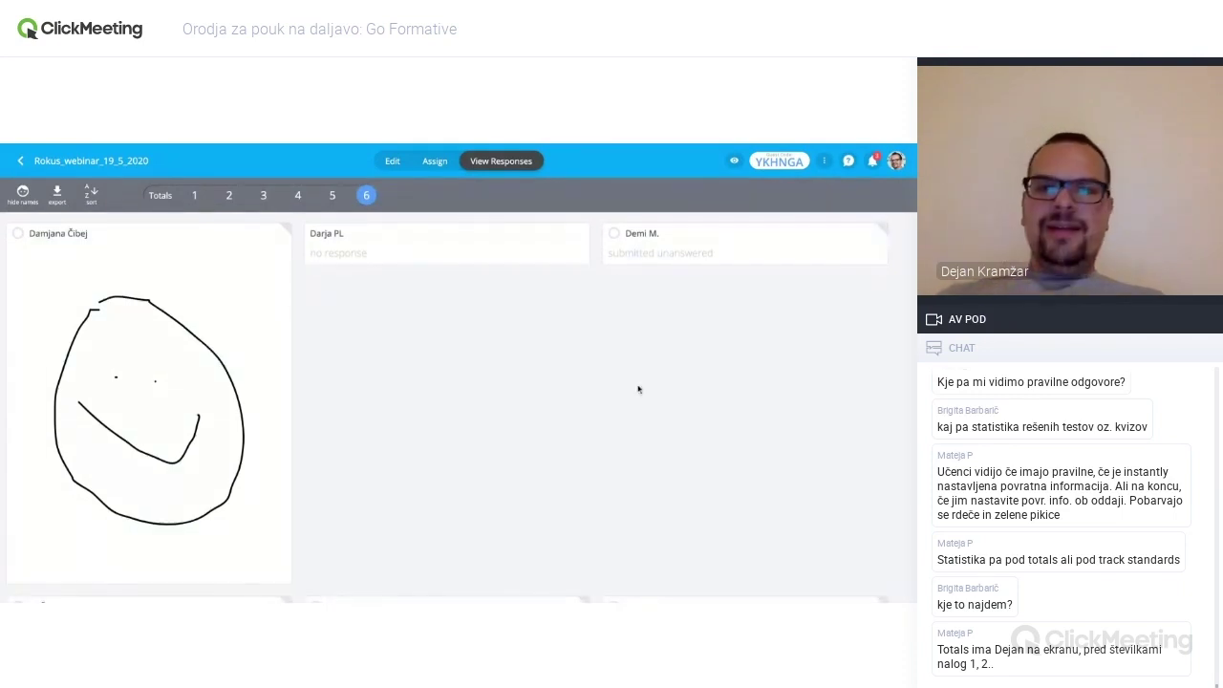
{"action": "scroll", "coordinate": [459, 408], "scroll_direction": "down", "scroll_amount": 4}
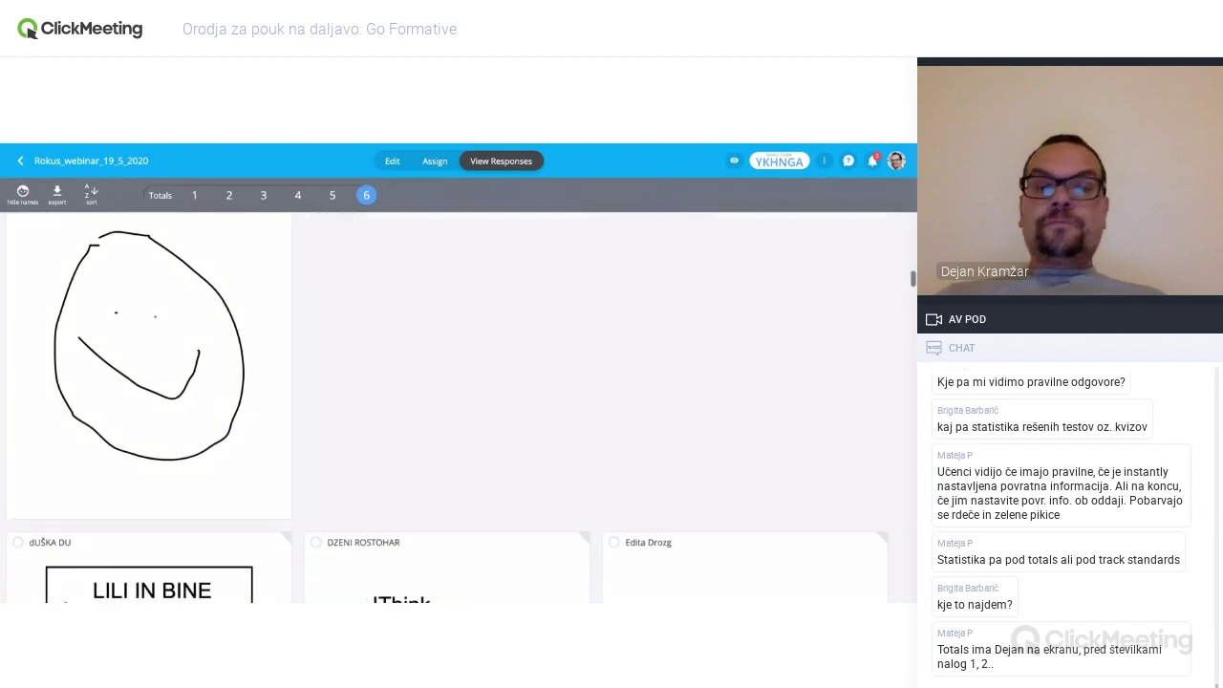
{"action": "scroll", "coordinate": [458, 411], "scroll_direction": "down", "scroll_amount": 2}
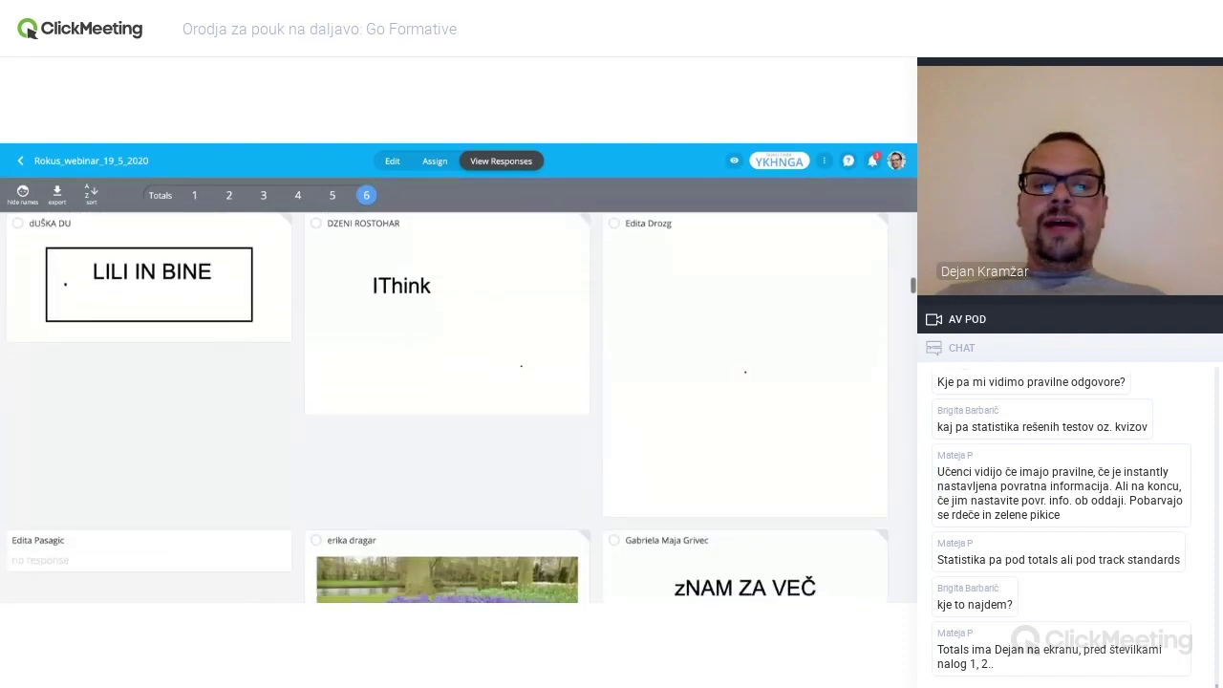
{"action": "scroll", "coordinate": [445, 410], "scroll_direction": "down", "scroll_amount": 1}
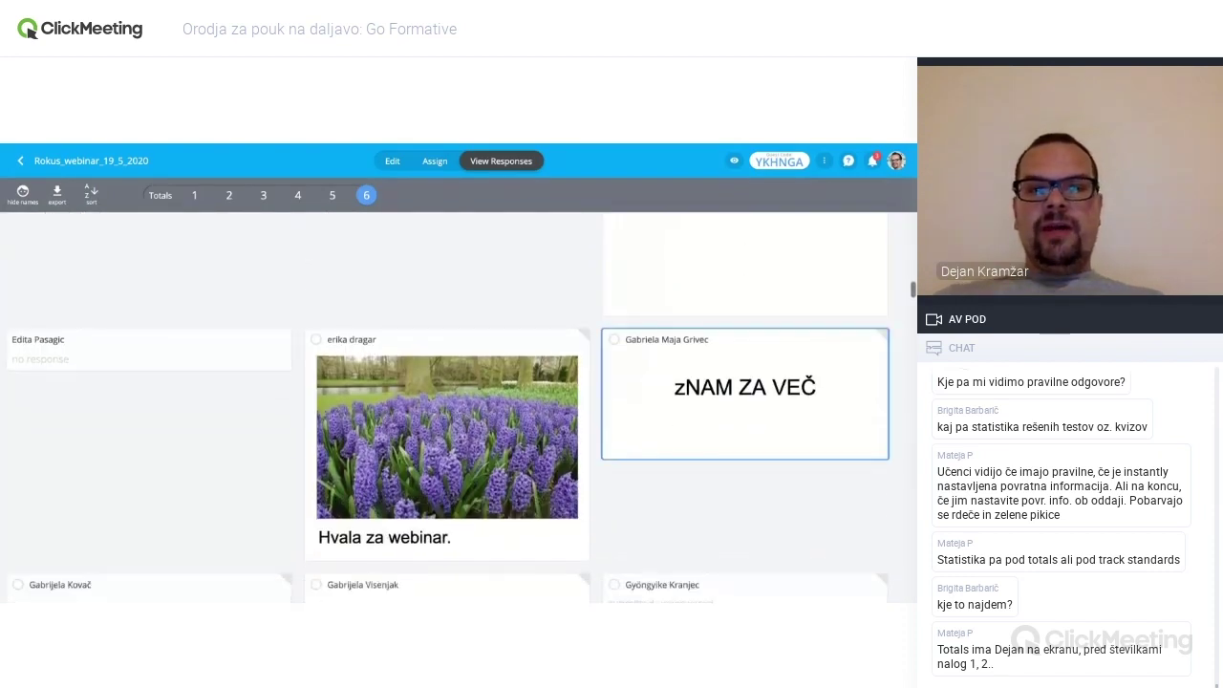
{"action": "scroll", "coordinate": [445, 411], "scroll_direction": "down", "scroll_amount": 3}
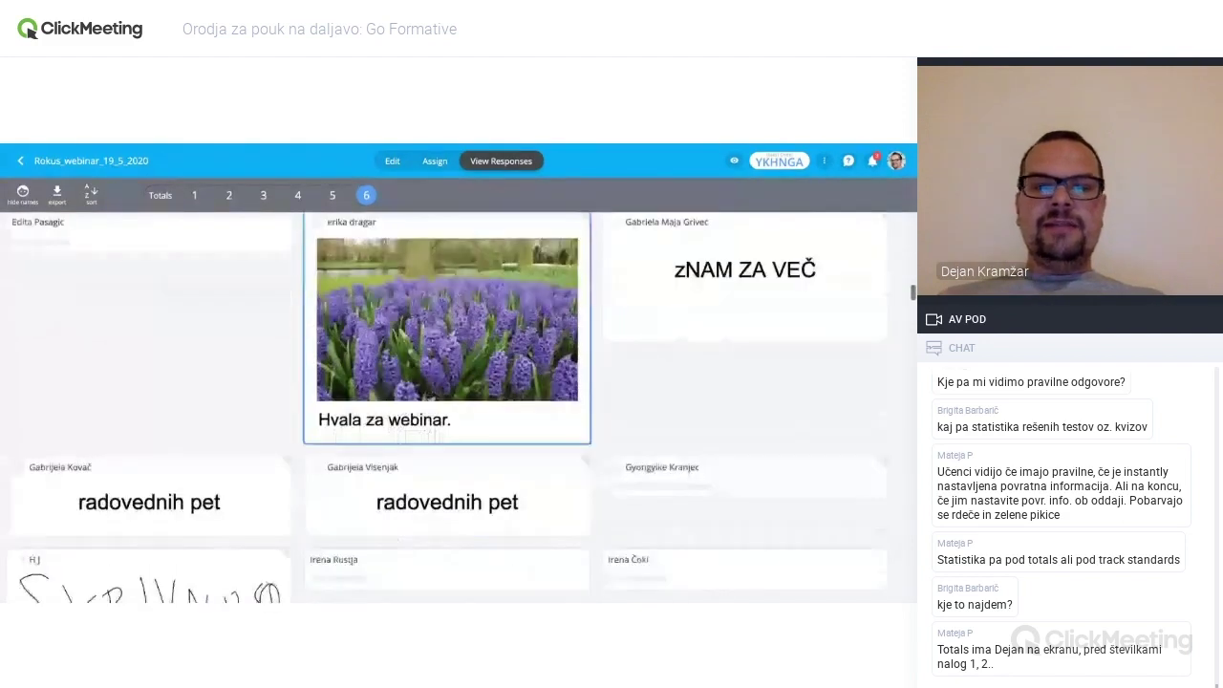
{"action": "scroll", "coordinate": [445, 411], "scroll_direction": "down", "scroll_amount": 4}
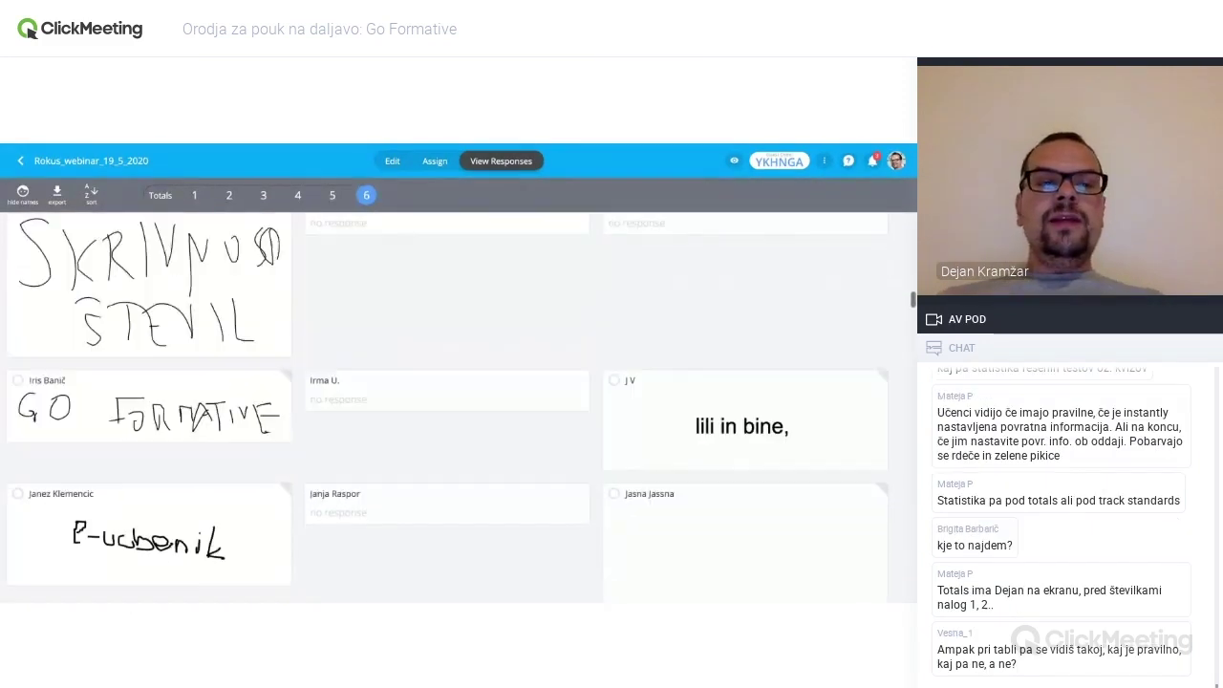
{"action": "scroll", "coordinate": [445, 411], "scroll_direction": "down", "scroll_amount": 2}
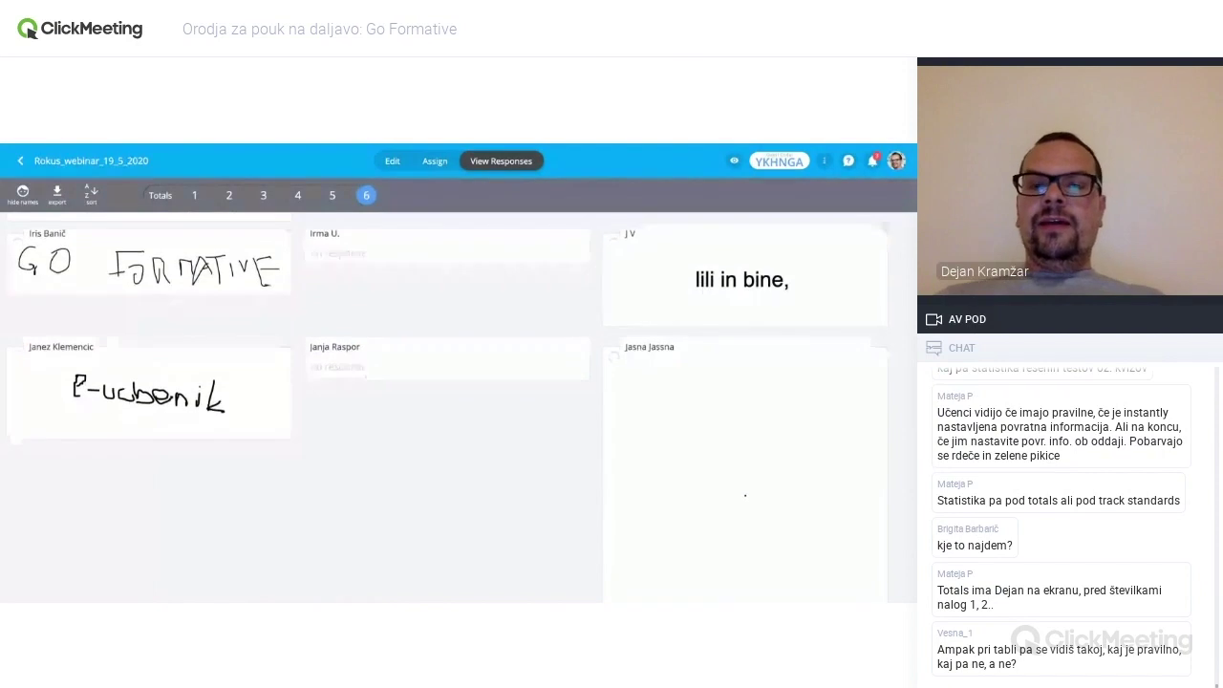
{"action": "scroll", "coordinate": [445, 411], "scroll_direction": "down", "scroll_amount": 10}
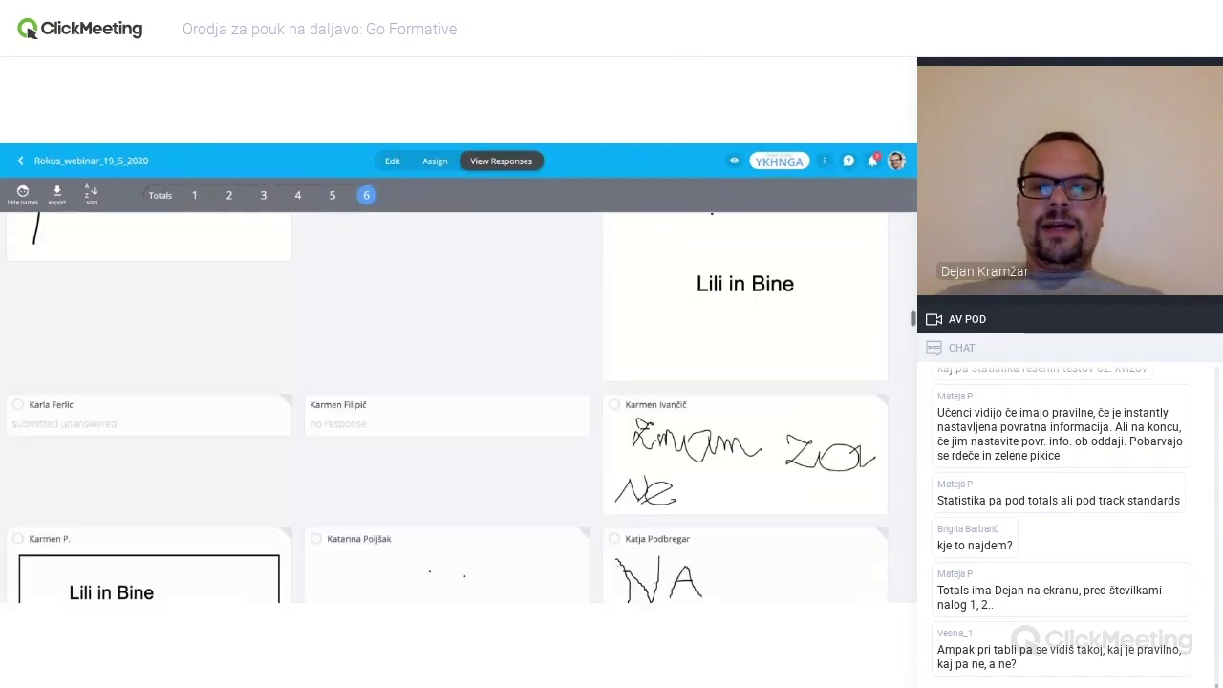
{"action": "scroll", "coordinate": [445, 410], "scroll_direction": "up", "scroll_amount": 15}
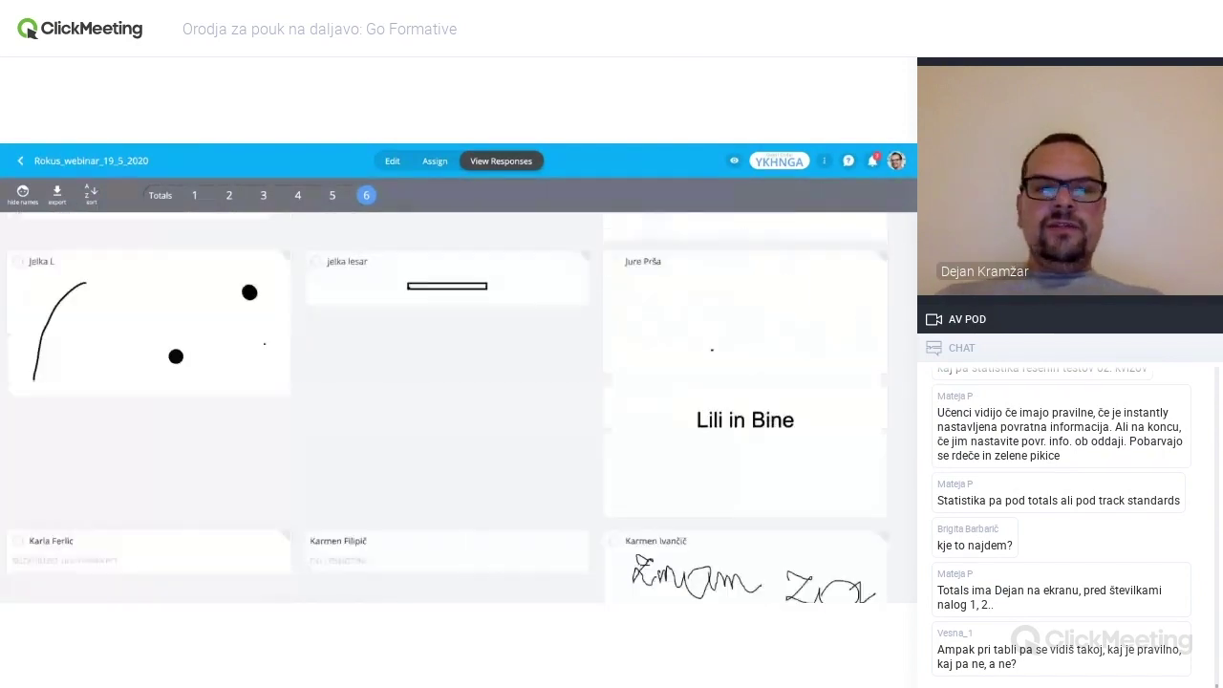
{"action": "scroll", "coordinate": [427, 236], "scroll_direction": "up", "scroll_amount": 3}
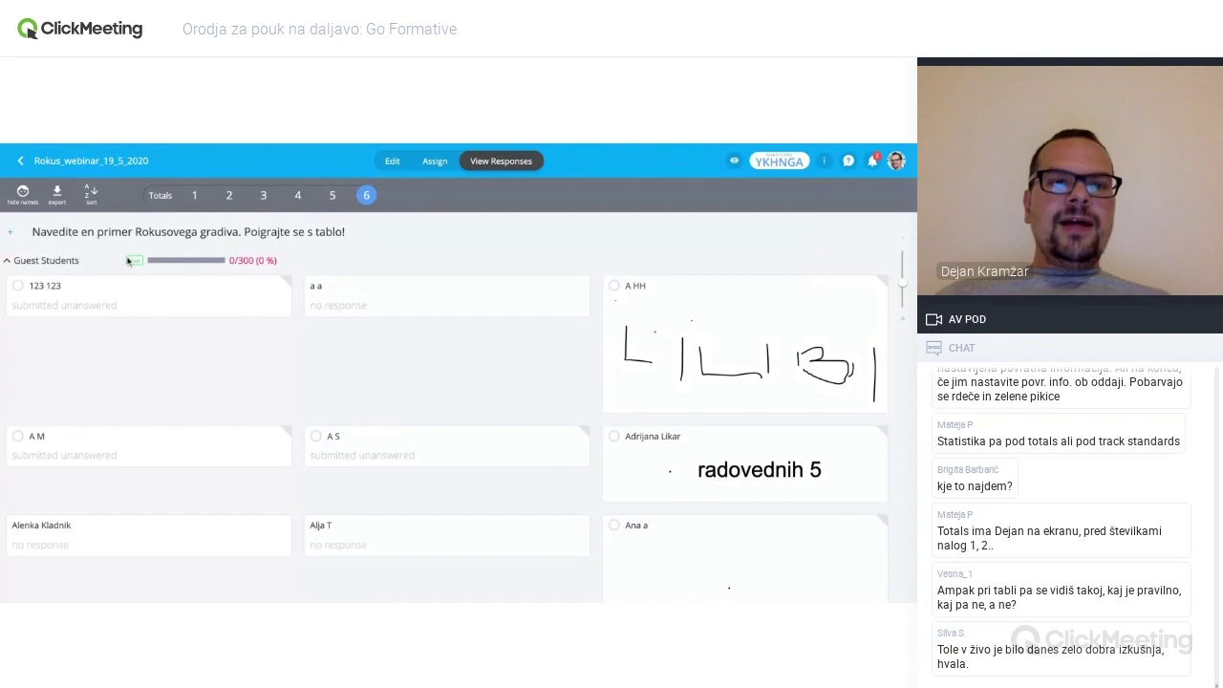
- Open the Totals tab and scroll through each student's score out of 10
{"action": "left_click", "coordinate": [164, 199]}
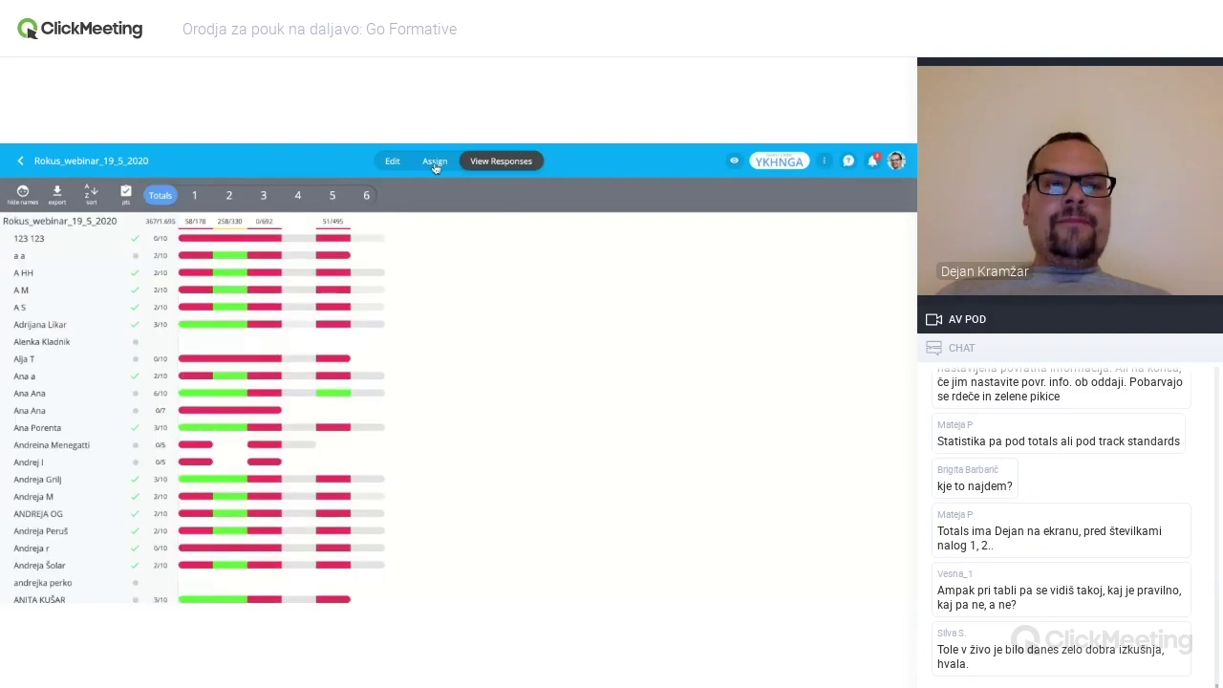
{"action": "scroll", "coordinate": [418, 300], "scroll_direction": "down", "scroll_amount": 2}
{"action": "scroll", "coordinate": [465, 408], "scroll_direction": "down", "scroll_amount": 20}
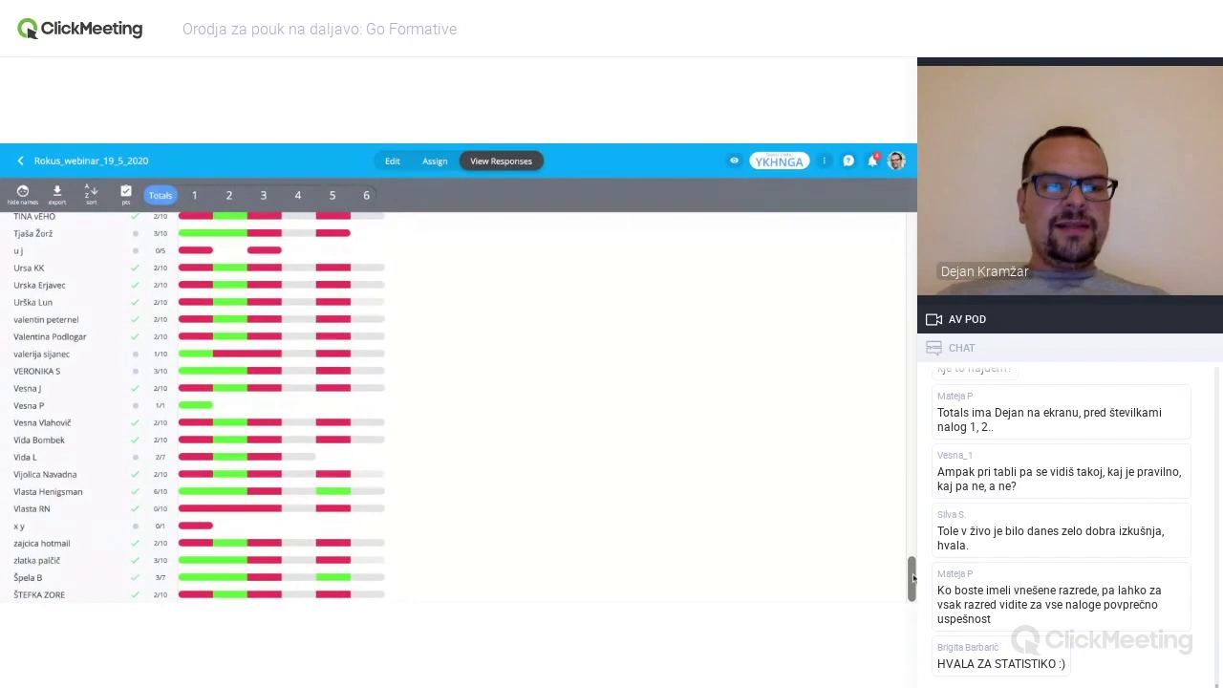
{"action": "scroll", "coordinate": [912, 577], "scroll_direction": "up", "scroll_amount": 5}
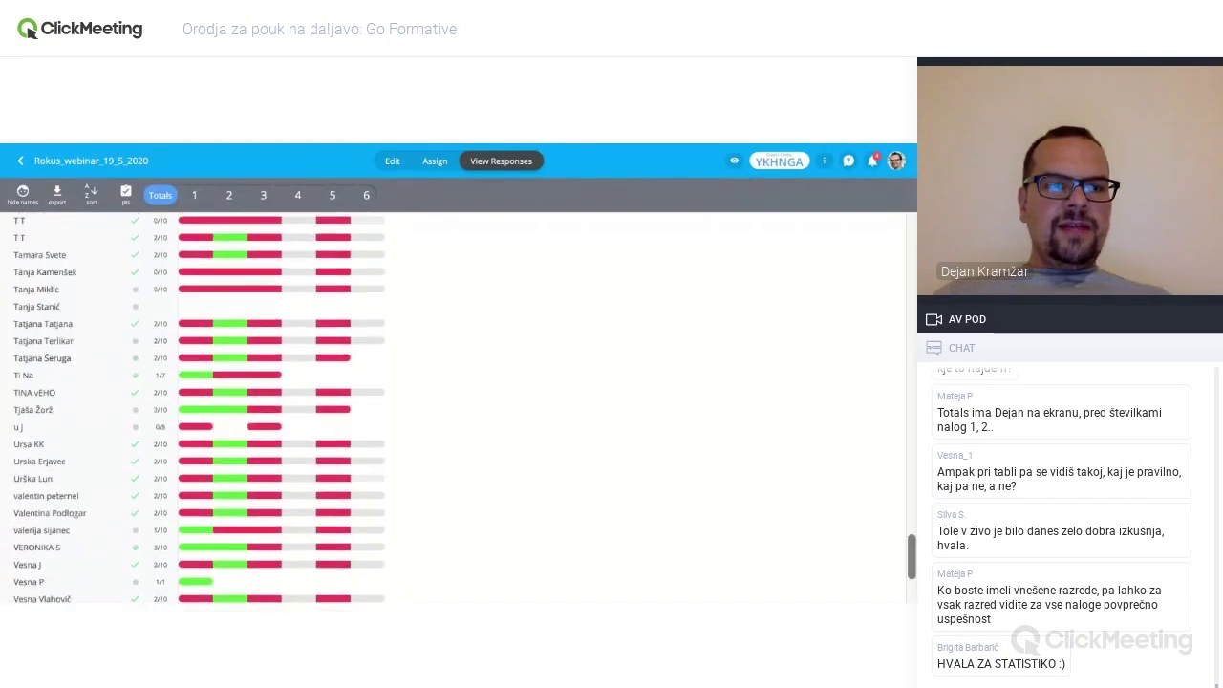
{"action": "scroll", "coordinate": [458, 406], "scroll_direction": "up", "scroll_amount": 15}
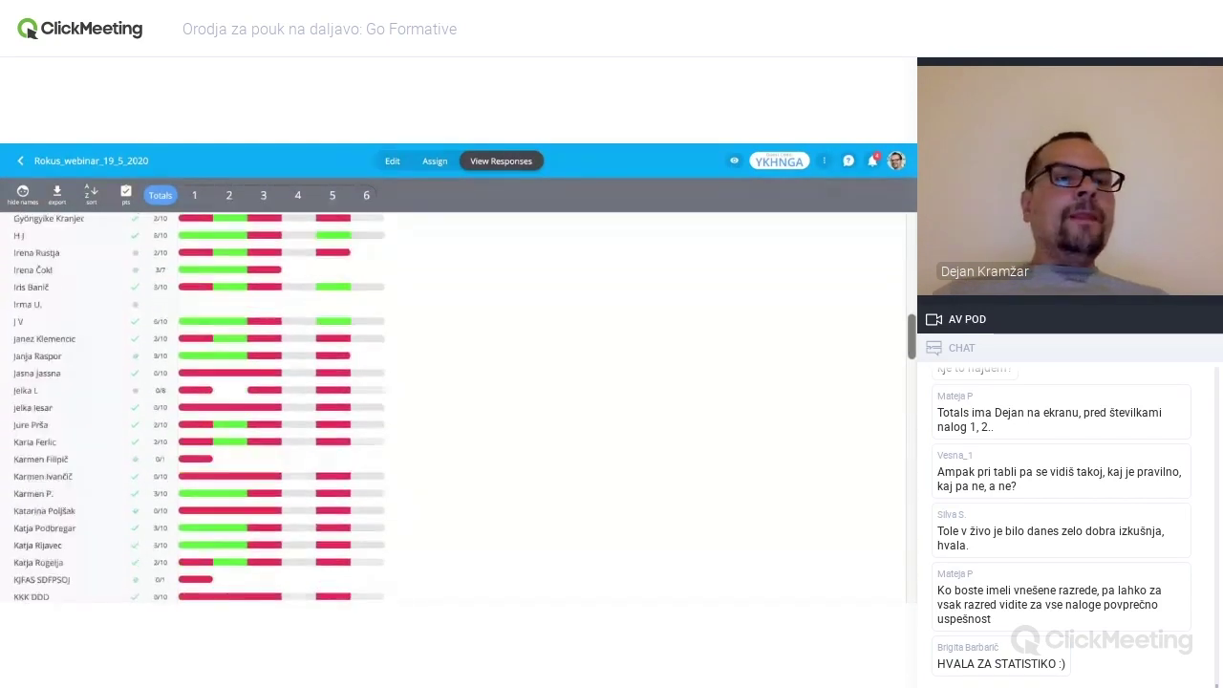
- Hide names in the totals overview and switch the scores from points to percentages
{"action": "left_click", "coordinate": [23, 195]}
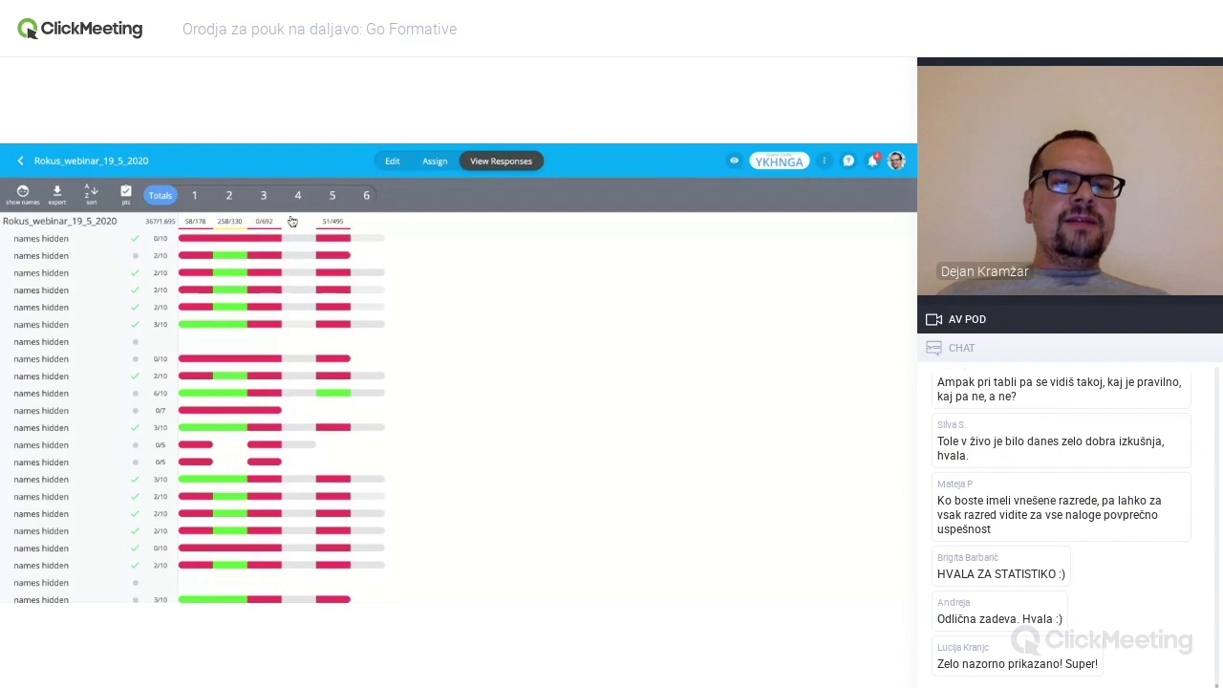
{"action": "left_click", "coordinate": [126, 195]}
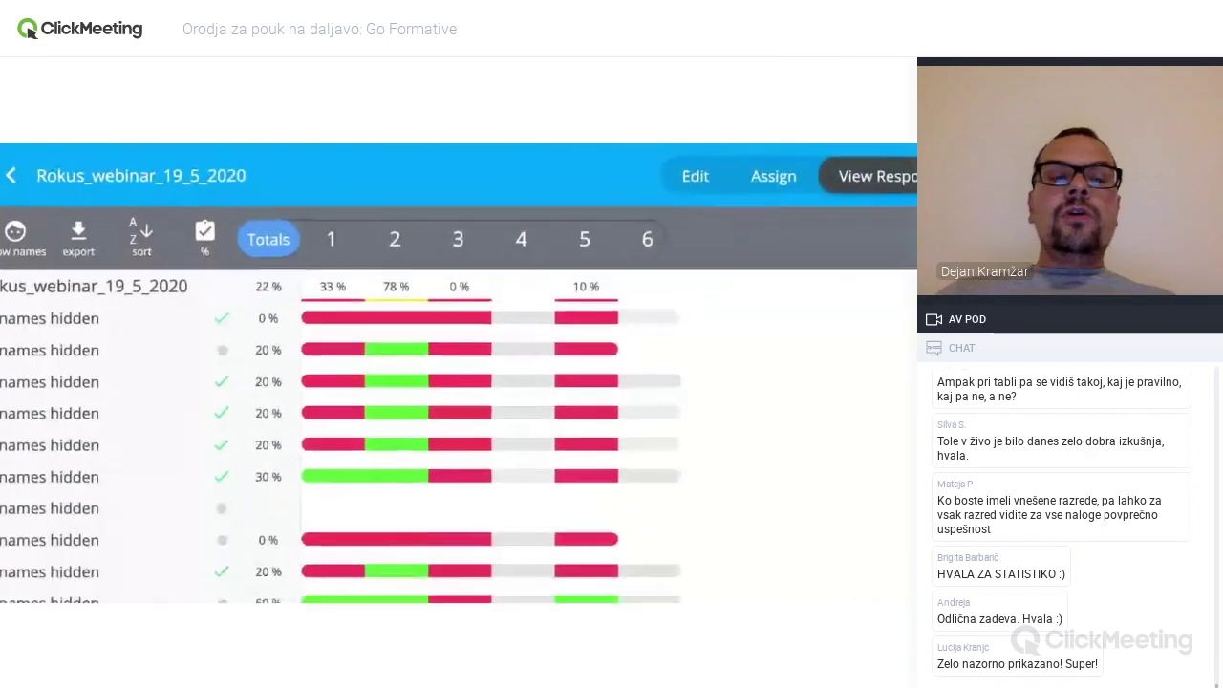
{"action": "left_click", "coordinate": [237, 241]}
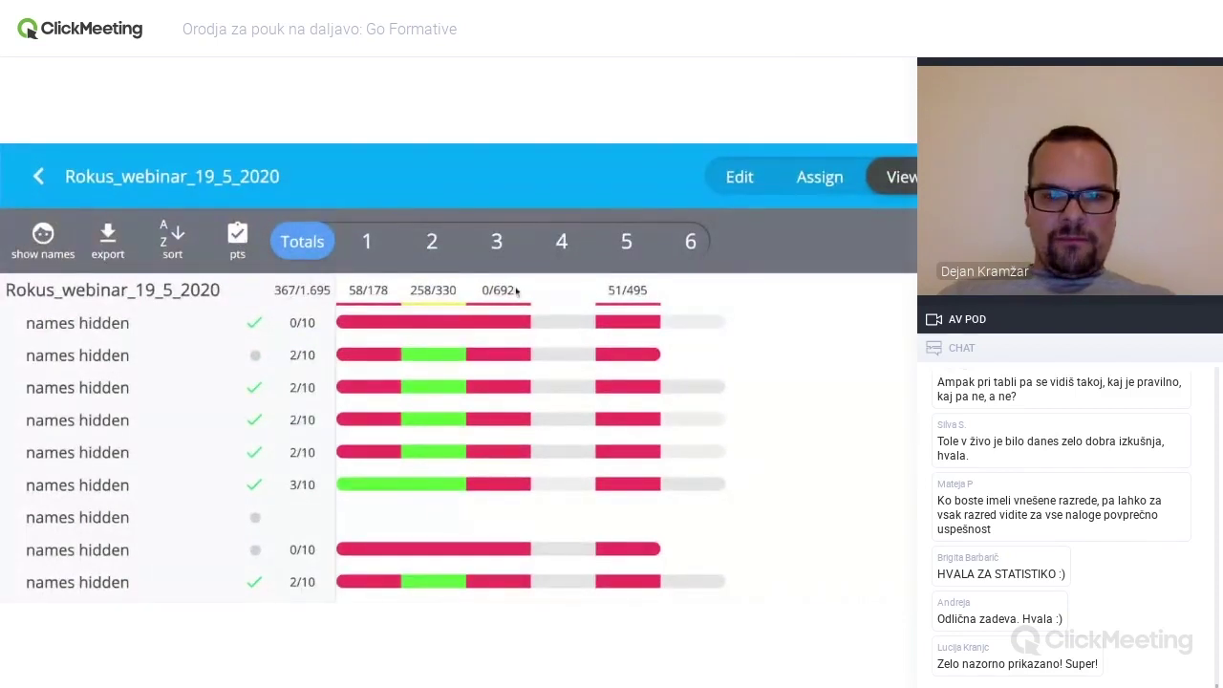
{"action": "left_click", "coordinate": [238, 241]}
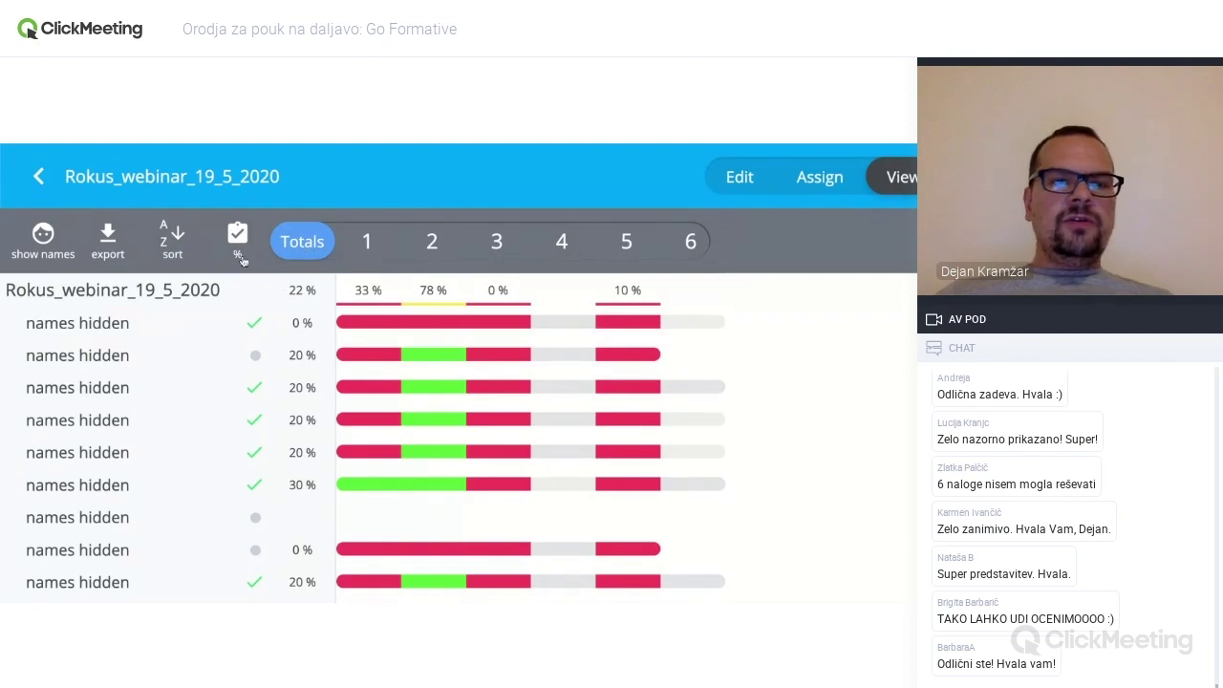
- Sort the results by Points (Hi-Low) and show the real student names
{"action": "left_click", "coordinate": [181, 241]}
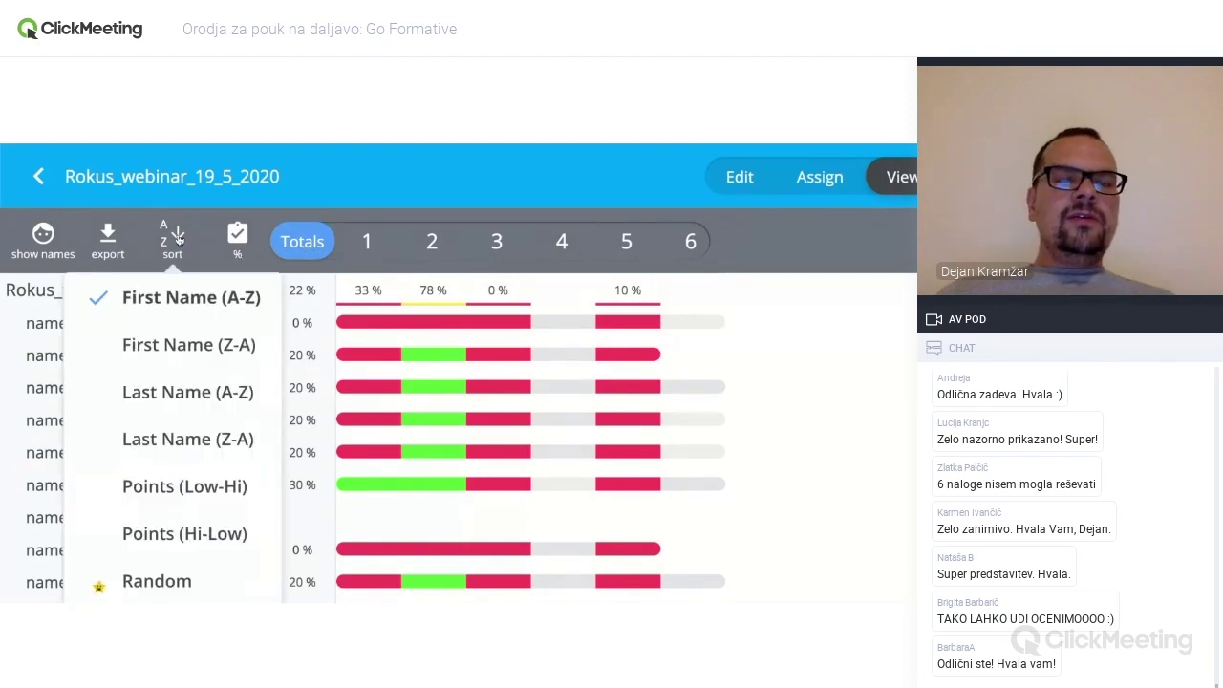
{"action": "scroll", "coordinate": [188, 304], "scroll_direction": "down", "scroll_amount": 1}
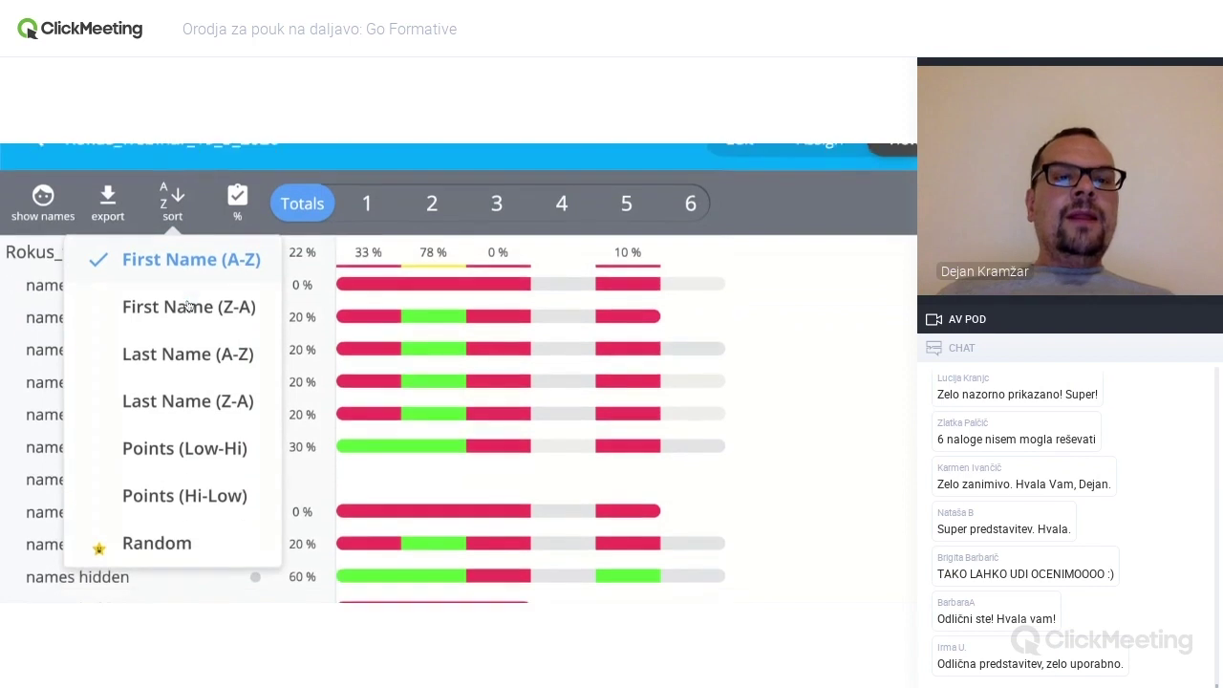
{"action": "left_click", "coordinate": [195, 260]}
{"action": "left_click", "coordinate": [174, 202]}
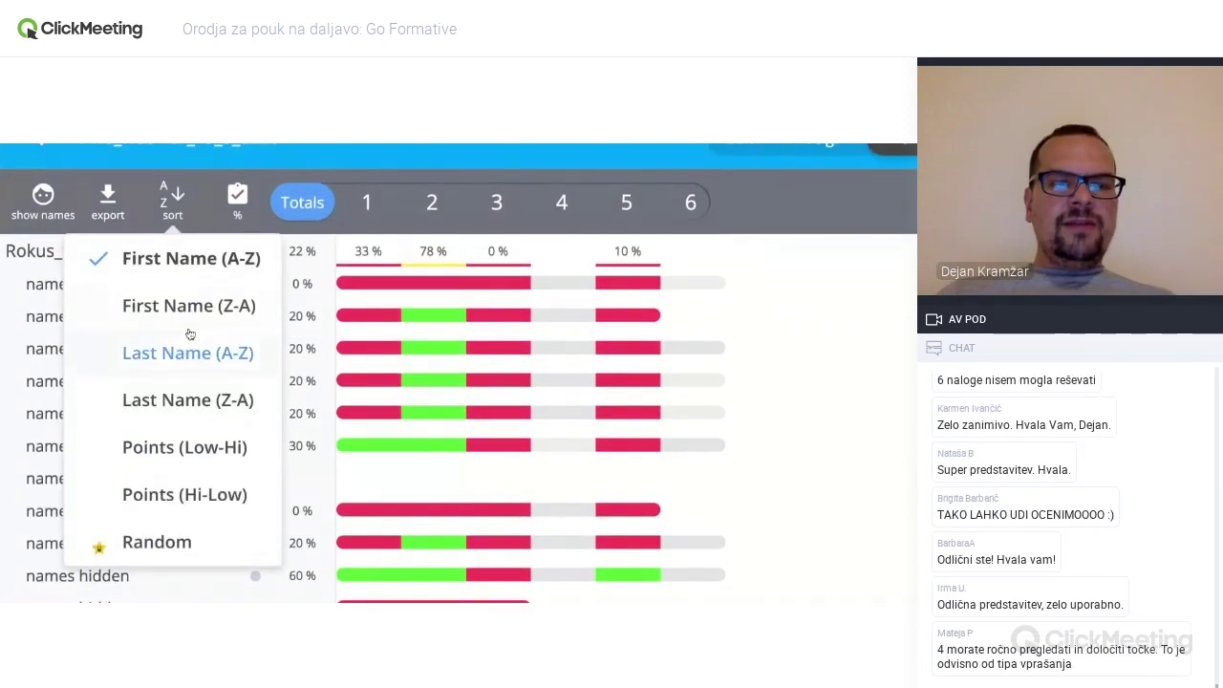
{"action": "left_click", "coordinate": [212, 495]}
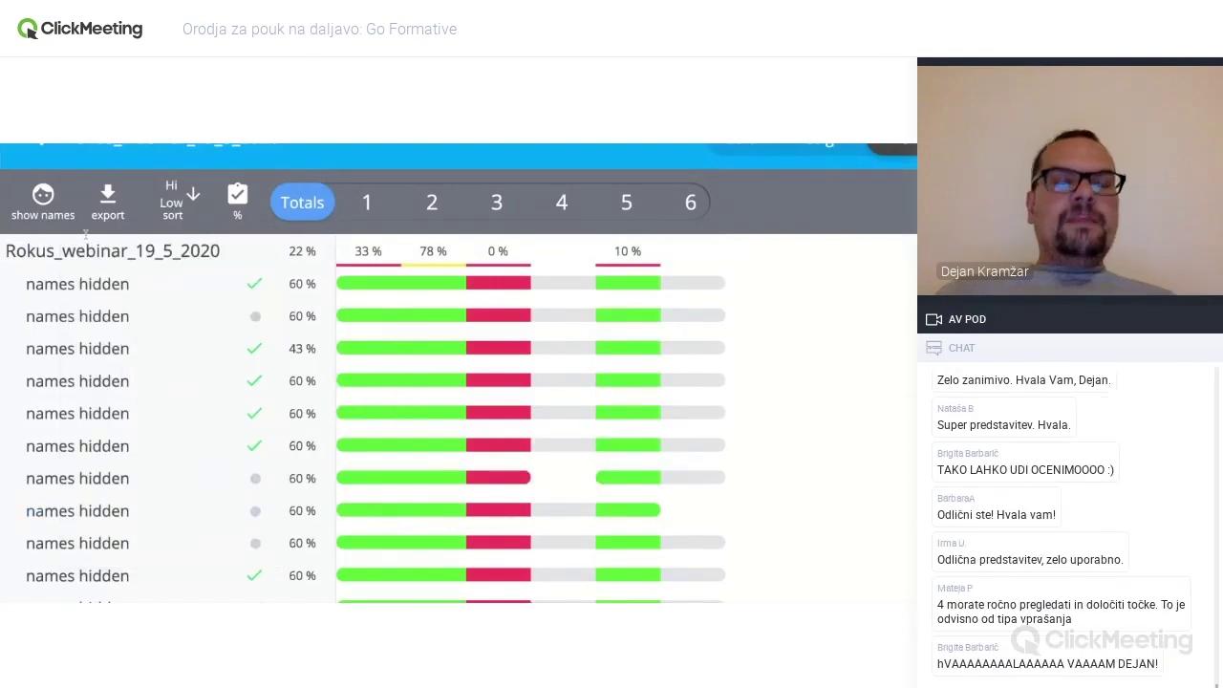
{"action": "left_click", "coordinate": [63, 215]}
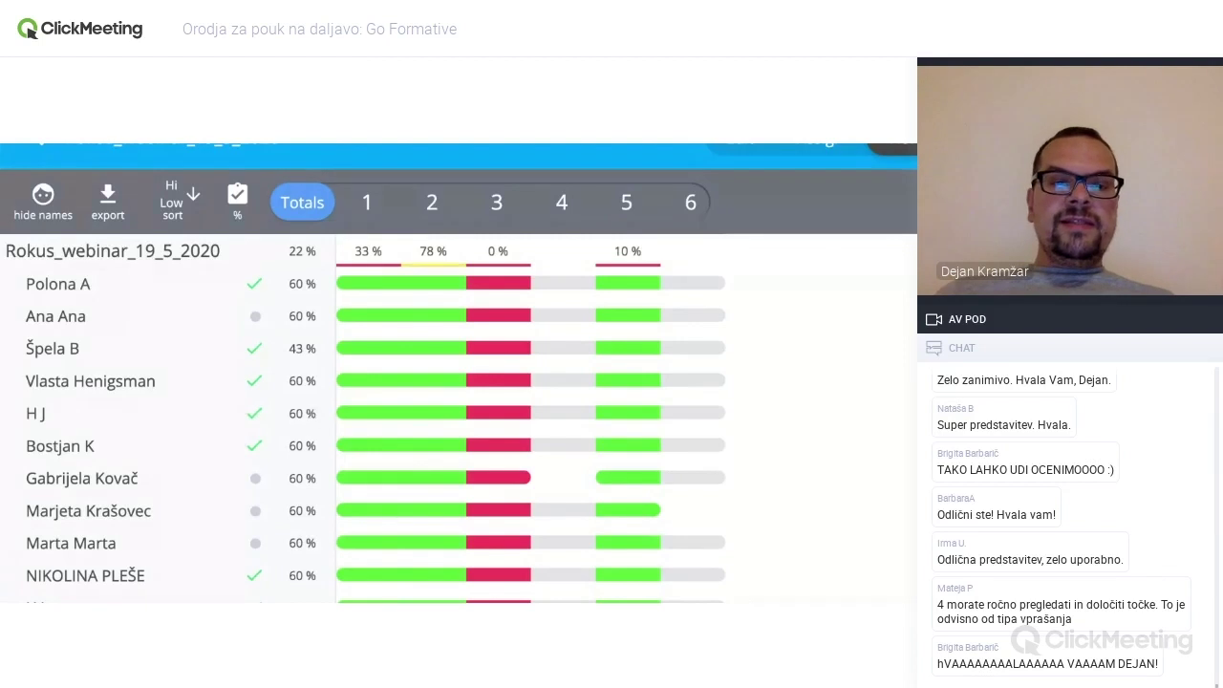
{"action": "scroll", "coordinate": [312, 412], "scroll_direction": "down", "scroll_amount": 5}
{"action": "scroll", "coordinate": [373, 419], "scroll_direction": "down", "scroll_amount": 6}
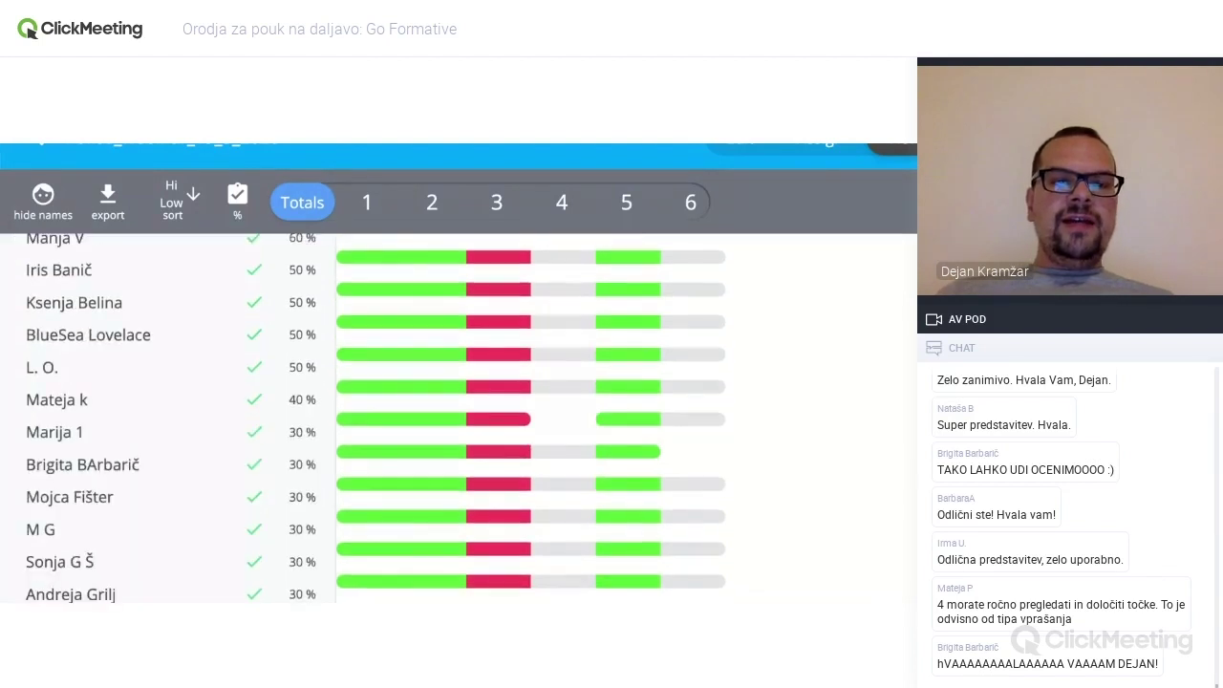
{"action": "scroll", "coordinate": [373, 418], "scroll_direction": "down", "scroll_amount": 10}
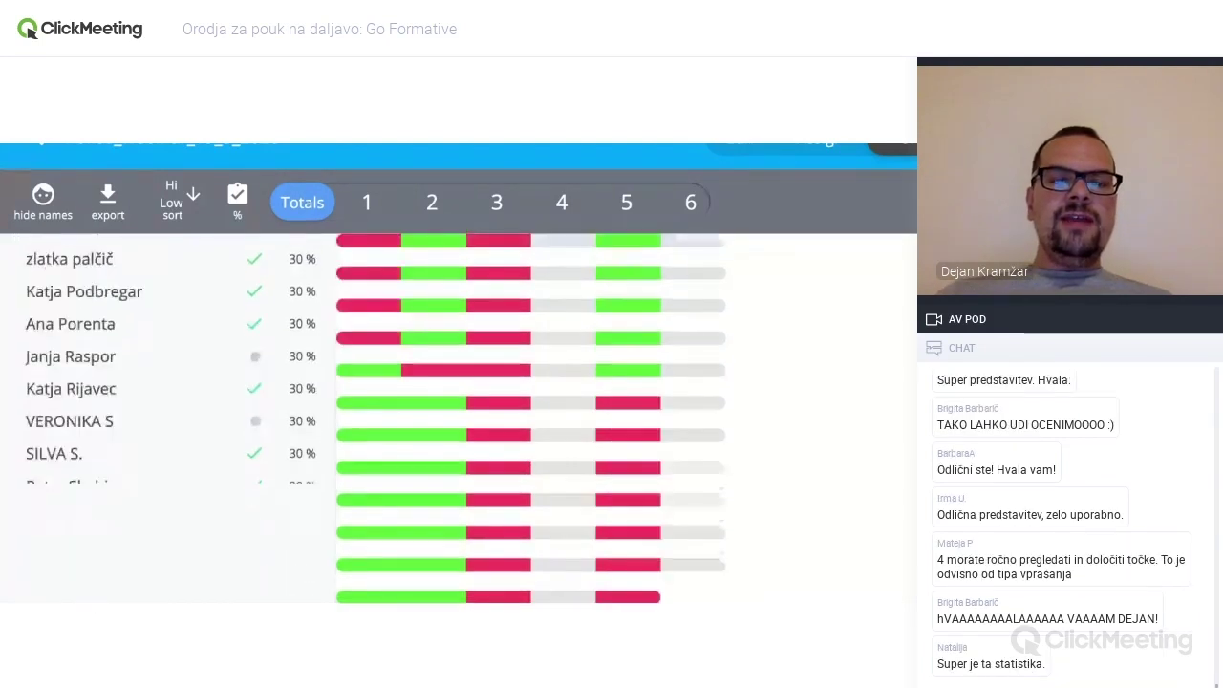
{"action": "scroll", "coordinate": [242, 308], "scroll_direction": "up", "scroll_amount": 20}
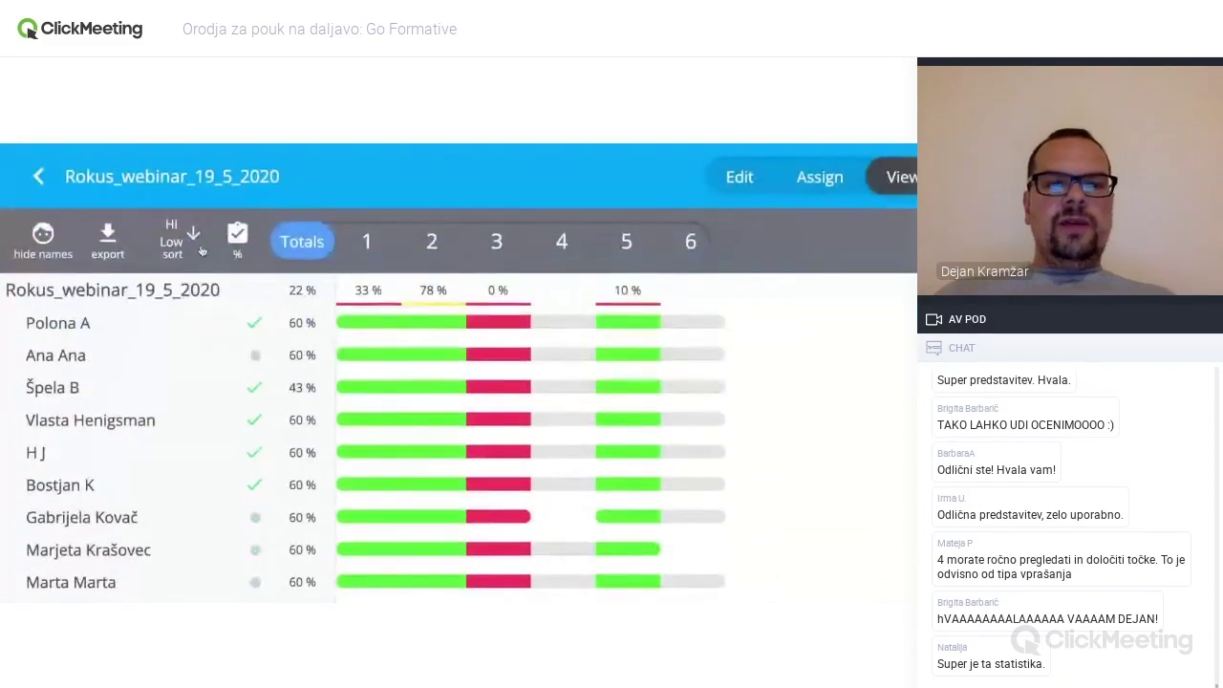
- Try Points (Low-Hi), return to Points (Hi-Low), and hide the student names
{"action": "left_click", "coordinate": [195, 243]}
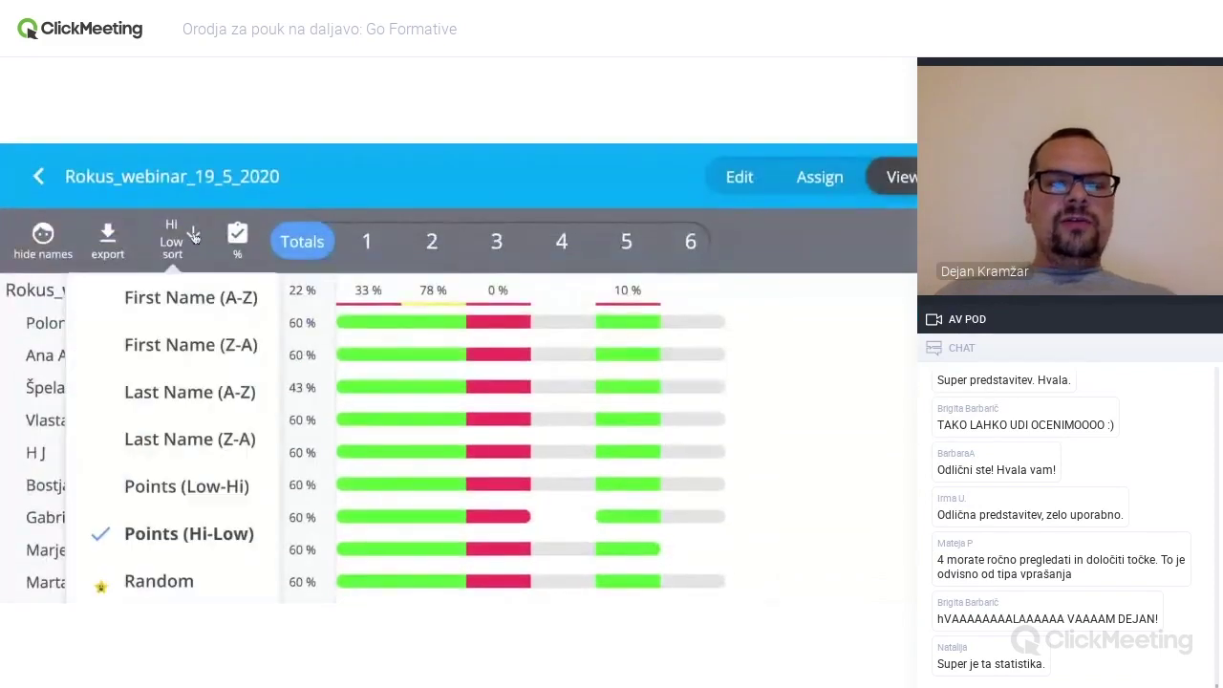
{"action": "left_click", "coordinate": [211, 489]}
{"action": "left_click", "coordinate": [180, 243]}
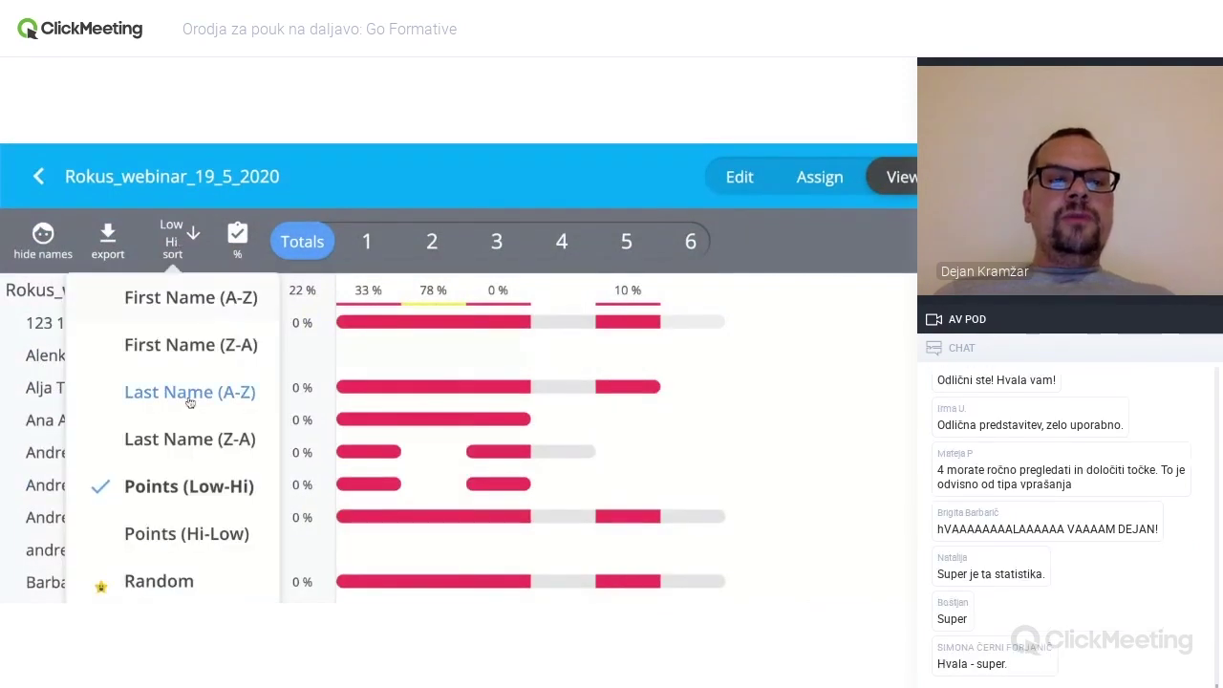
{"action": "left_click", "coordinate": [186, 533]}
{"action": "left_click", "coordinate": [43, 237]}
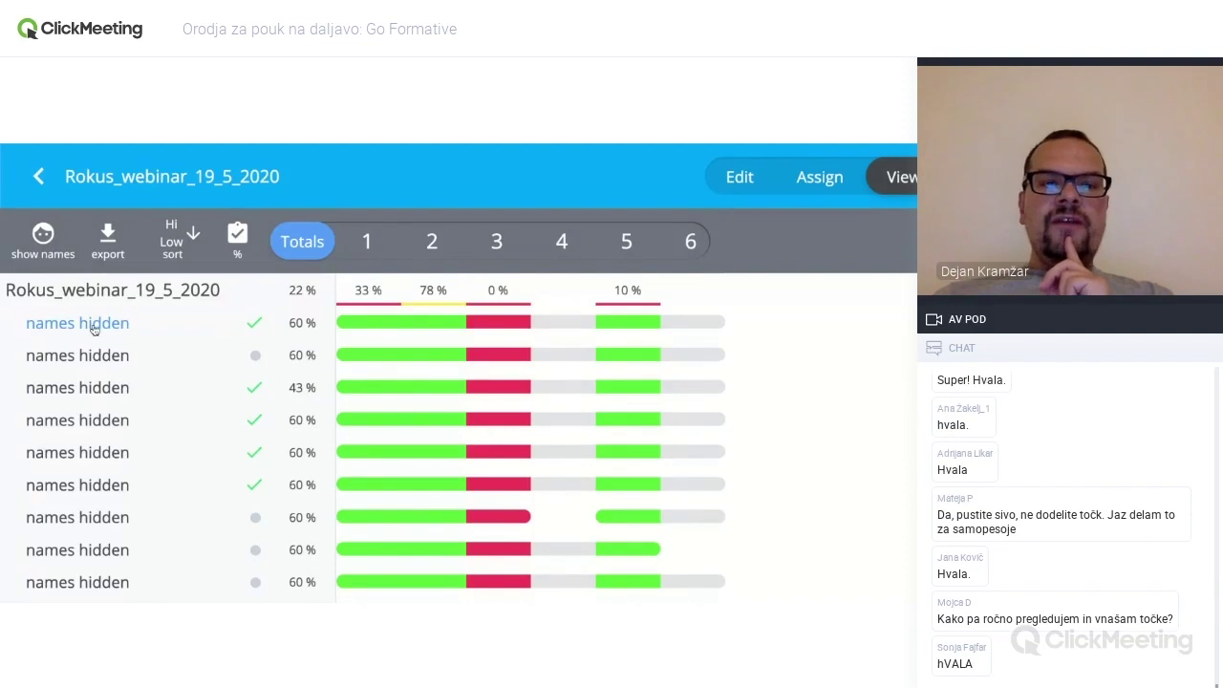
{"action": "key", "text": "ctrl+minus"}
{"action": "key", "text": "ctrl+minus"}
{"action": "key", "text": "ctrl+minus"}
{"action": "key", "text": "ctrl+minus"}
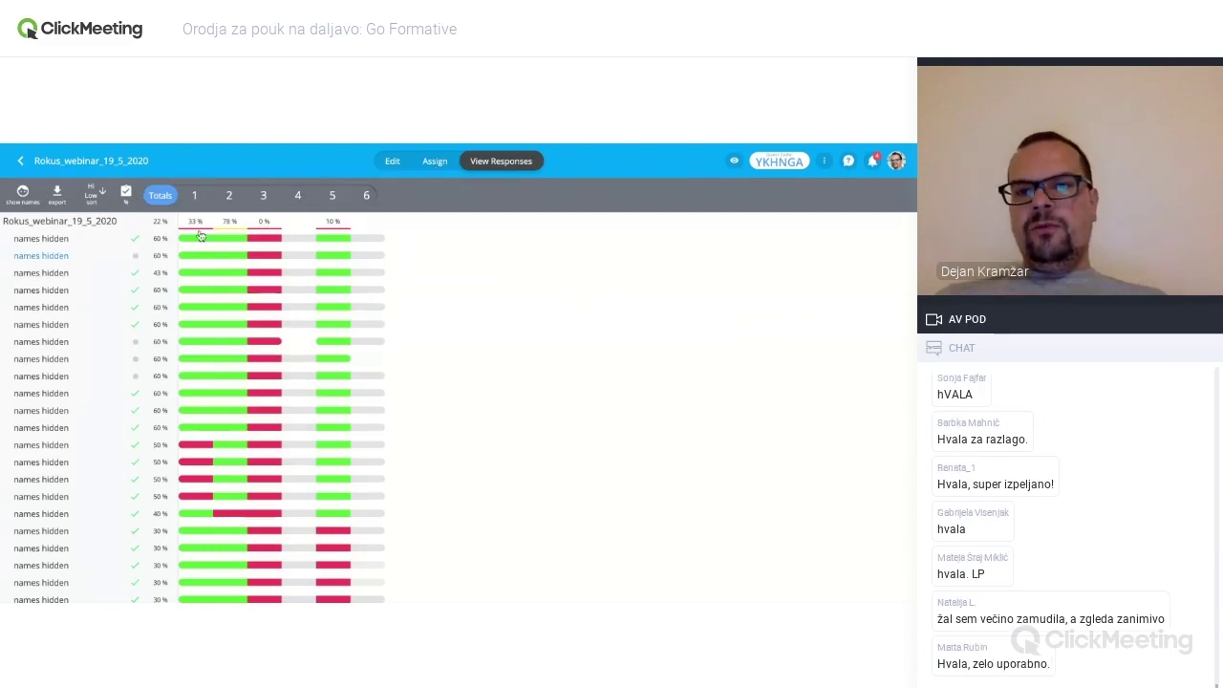
{"action": "left_click", "coordinate": [873, 164]}
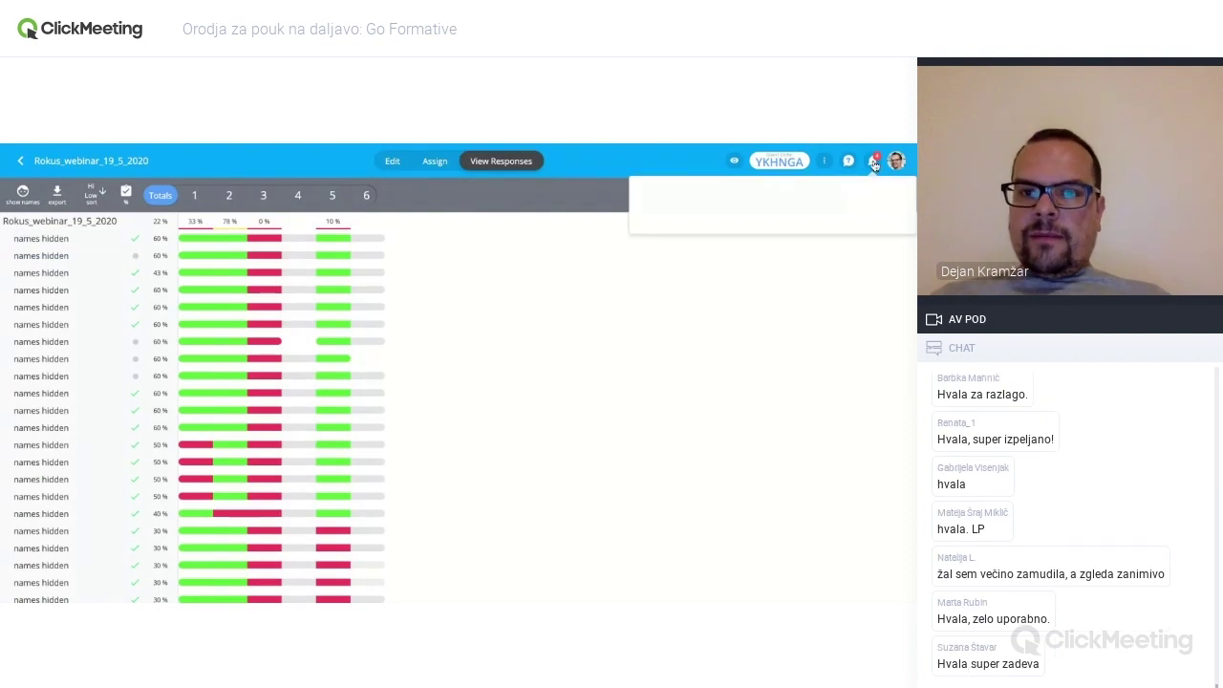
{"action": "scroll", "coordinate": [744, 287], "scroll_direction": "down", "scroll_amount": 1}
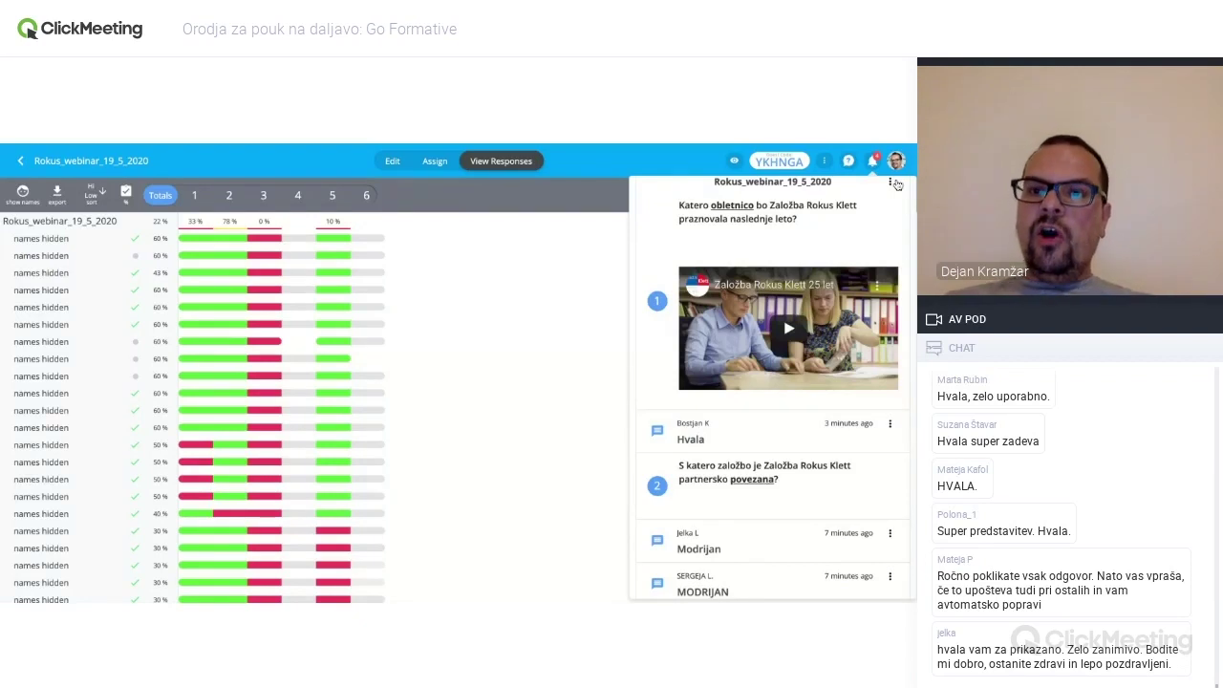
{"action": "left_click", "coordinate": [896, 161]}
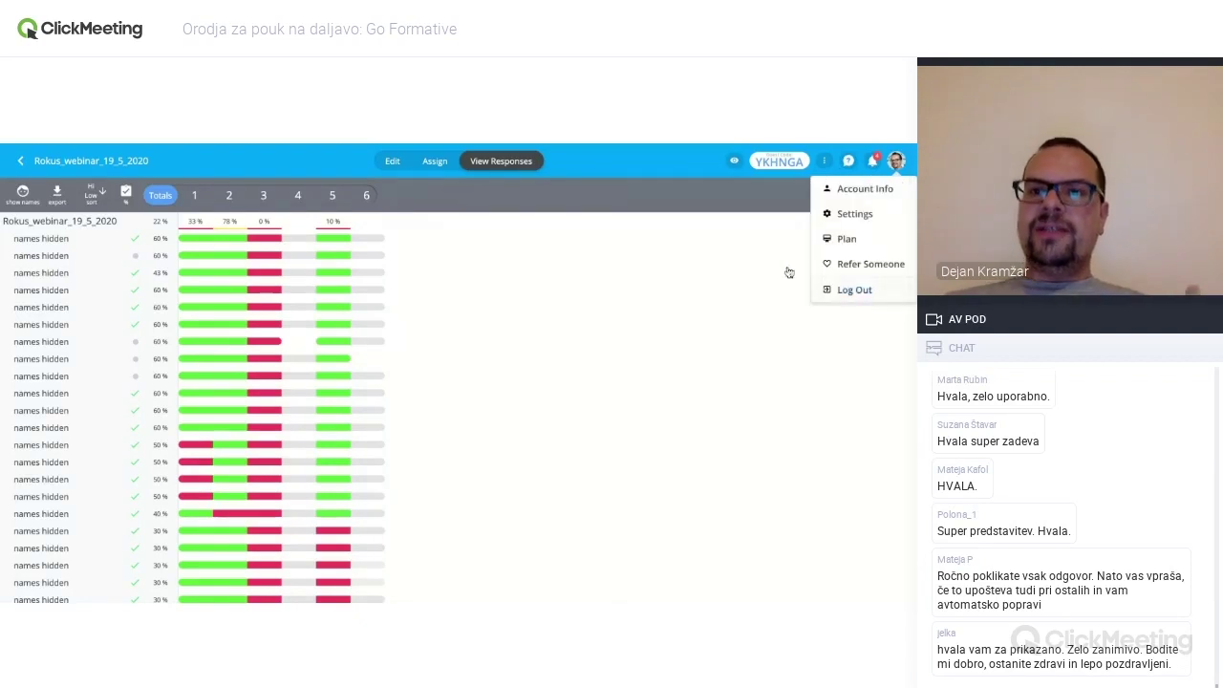
{"action": "left_click", "coordinate": [729, 259]}
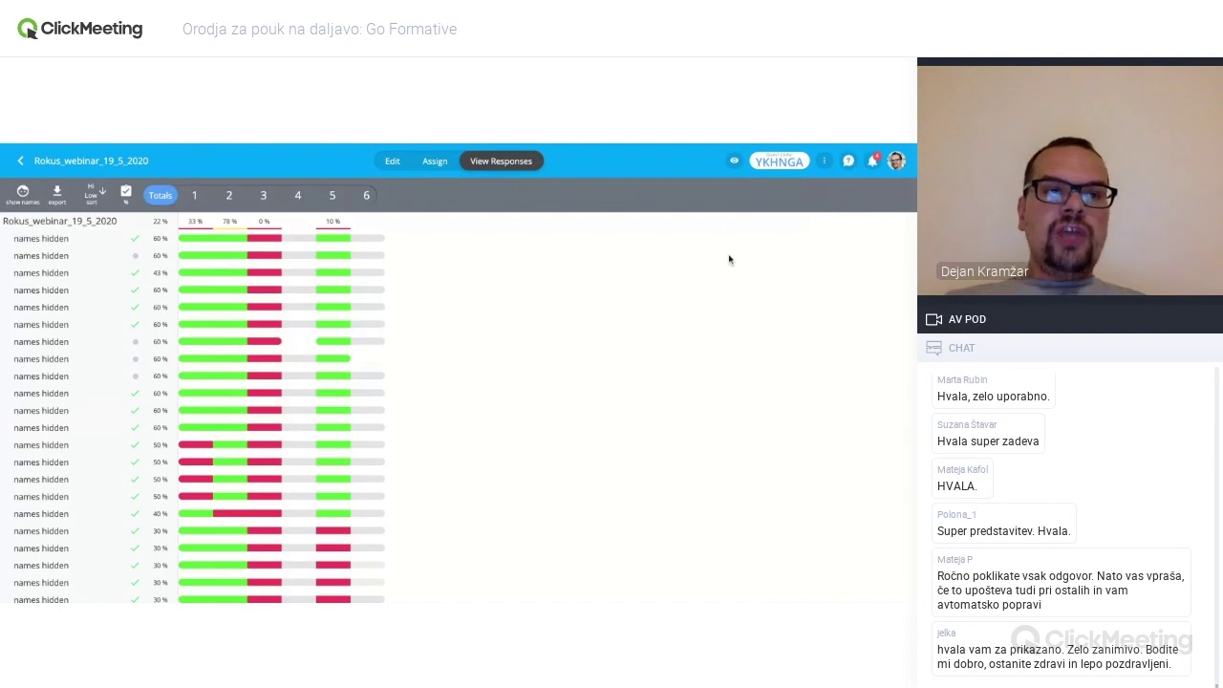
- Leave the formative, look at the Classes overview, and return to the Formatives list
{"action": "left_click", "coordinate": [20, 161]}
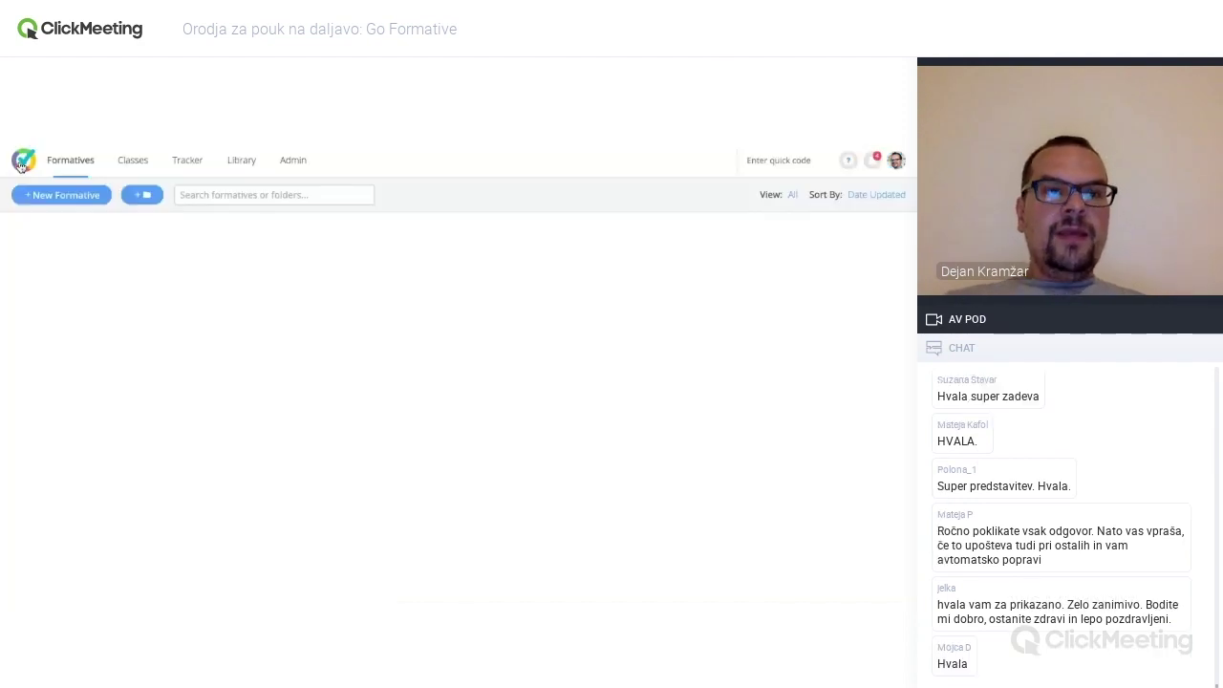
{"action": "left_click", "coordinate": [132, 160]}
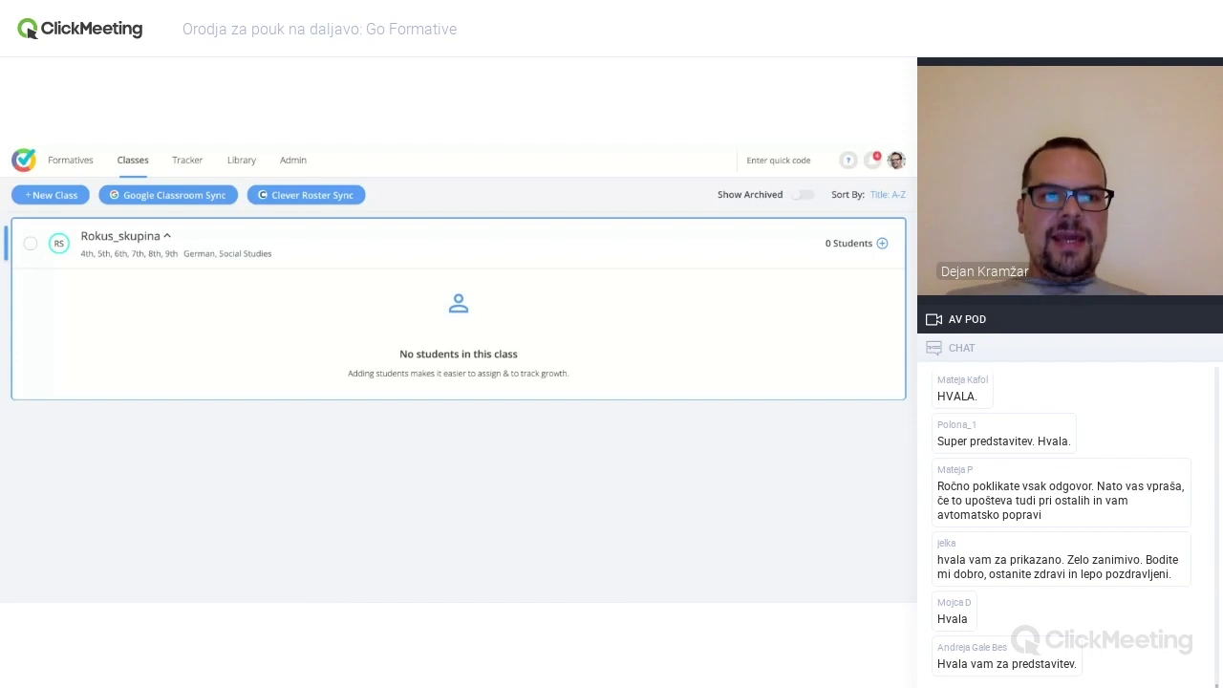
{"action": "left_click", "coordinate": [76, 164]}
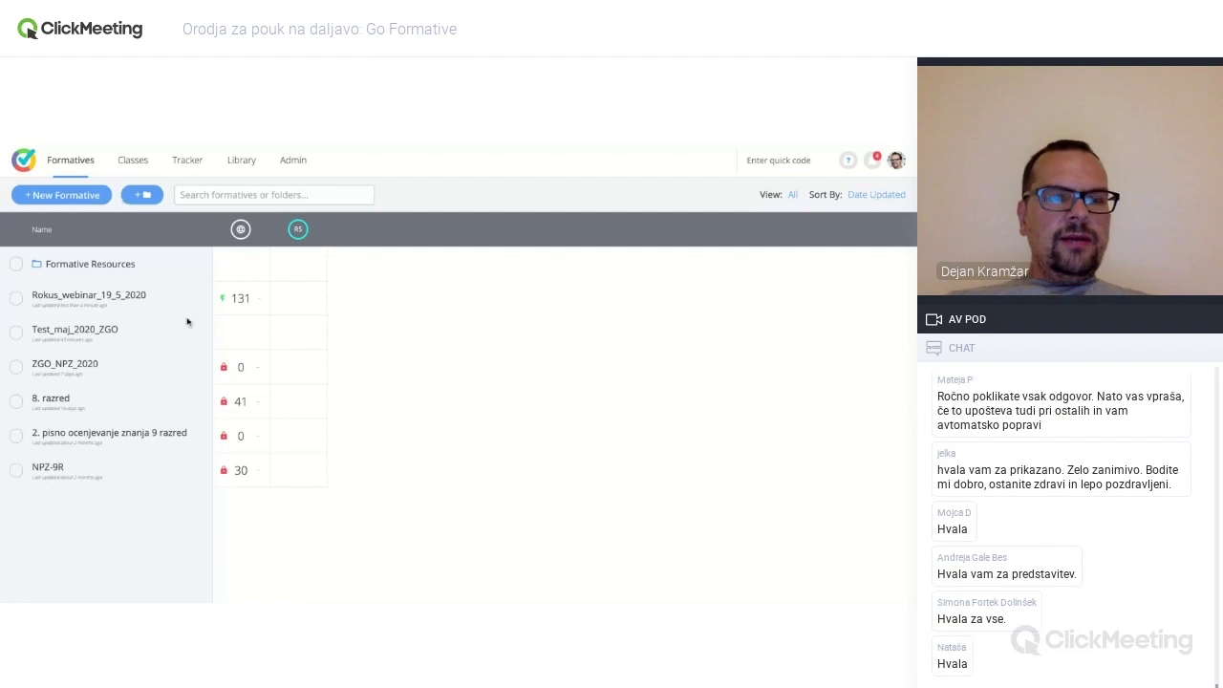
- Open Rokus_webinar_19_5_2020's response totals and bring up its Assign options
{"action": "left_click", "coordinate": [128, 299]}
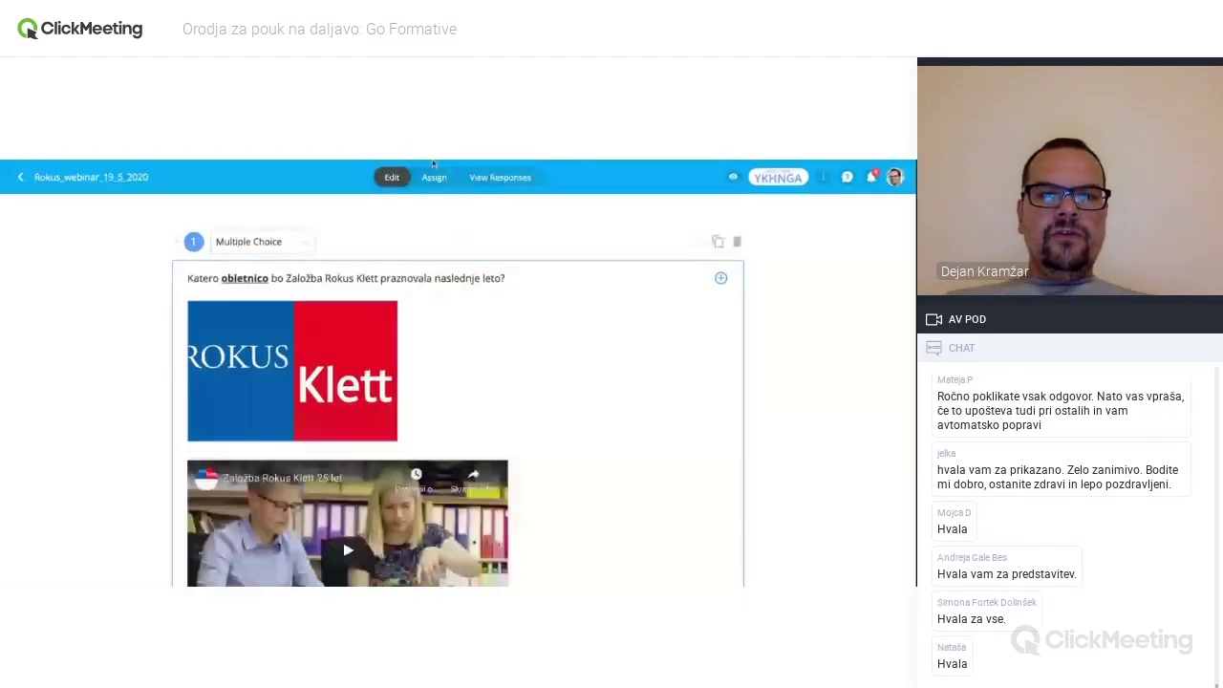
{"action": "left_click", "coordinate": [498, 176]}
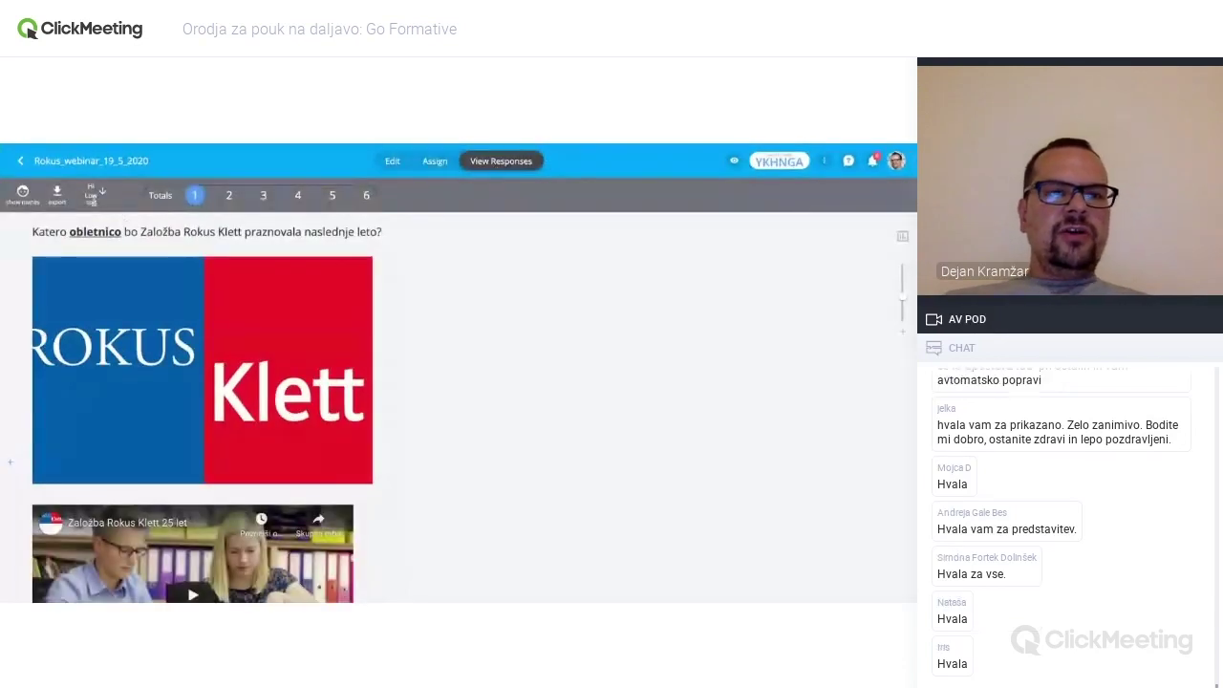
{"action": "left_click", "coordinate": [162, 198]}
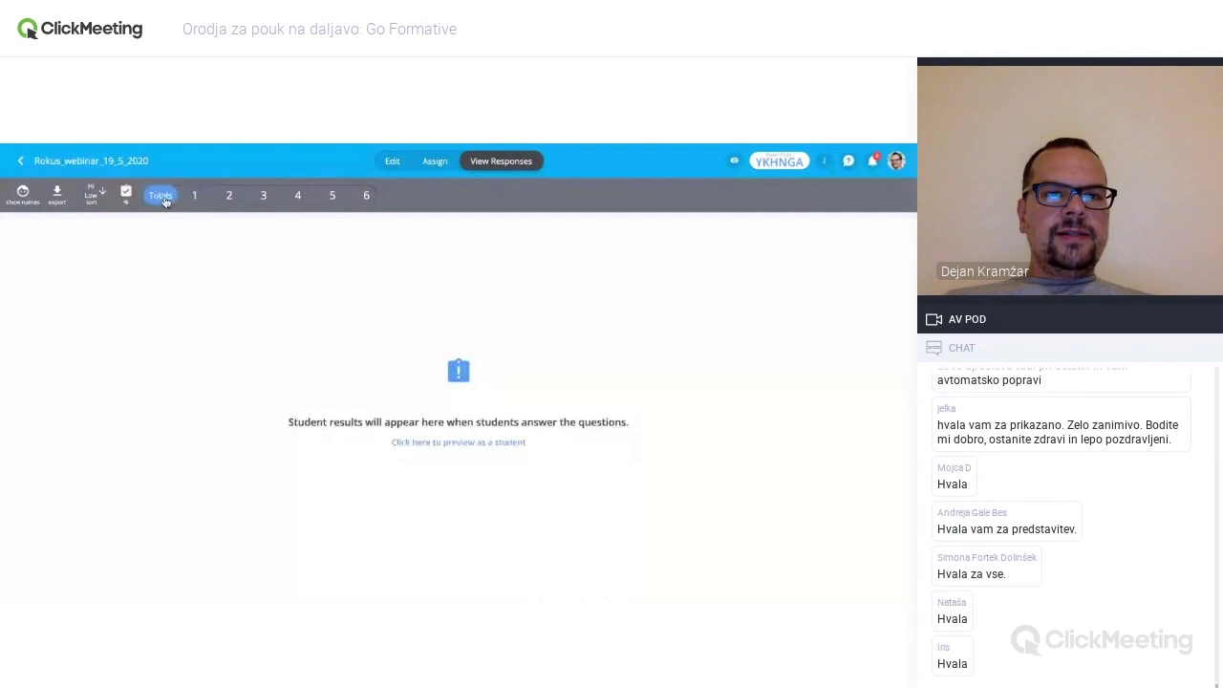
{"action": "left_click", "coordinate": [435, 162]}
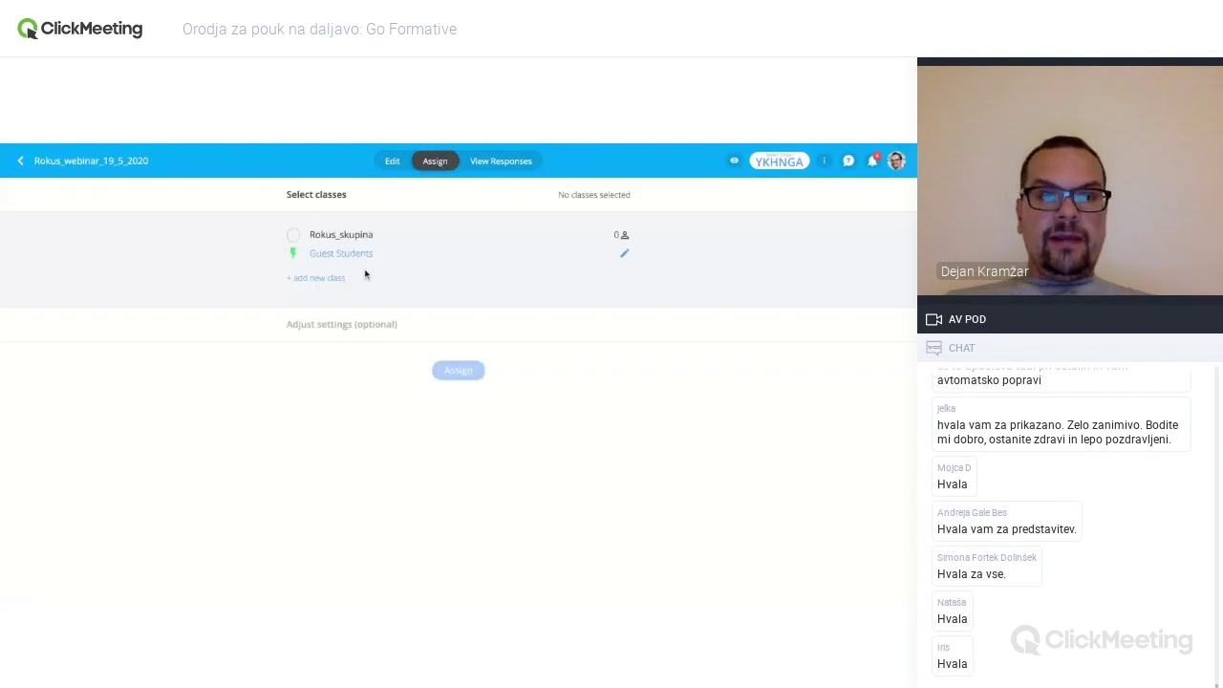
- Switch the Rokus_webinar_19_5_2020 assignment for Guest Students from Open to Closed
{"action": "left_click", "coordinate": [347, 254]}
{"action": "left_click", "coordinate": [347, 254]}
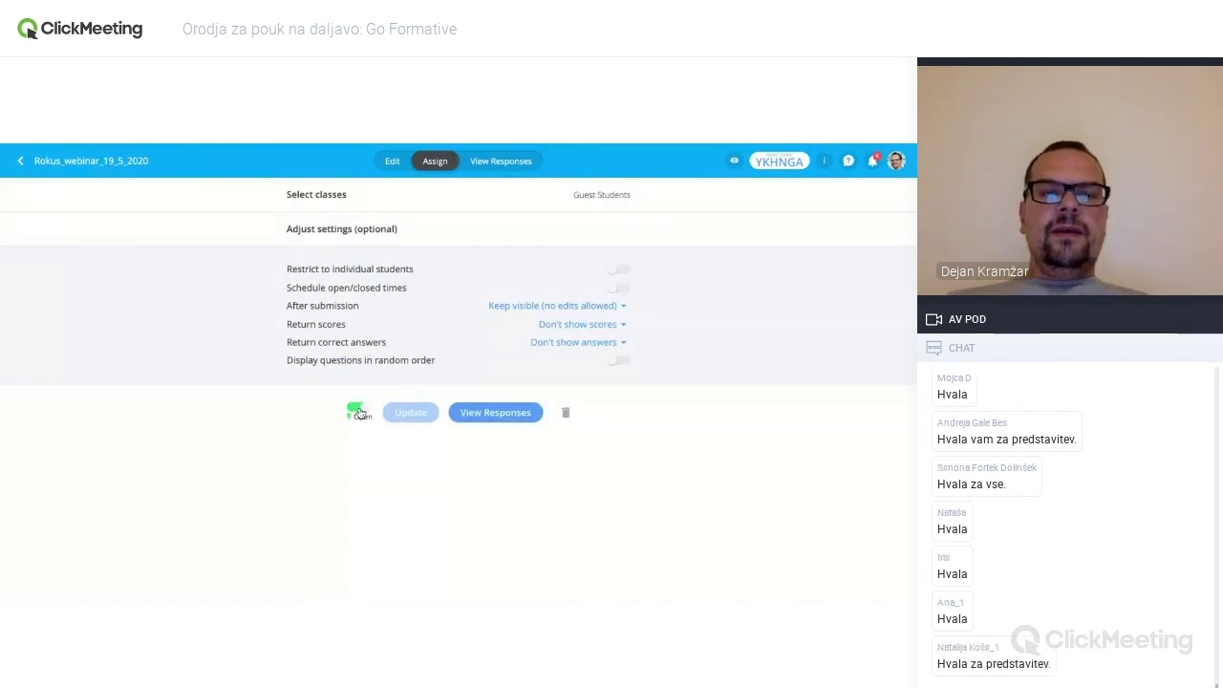
{"action": "left_click", "coordinate": [361, 412]}
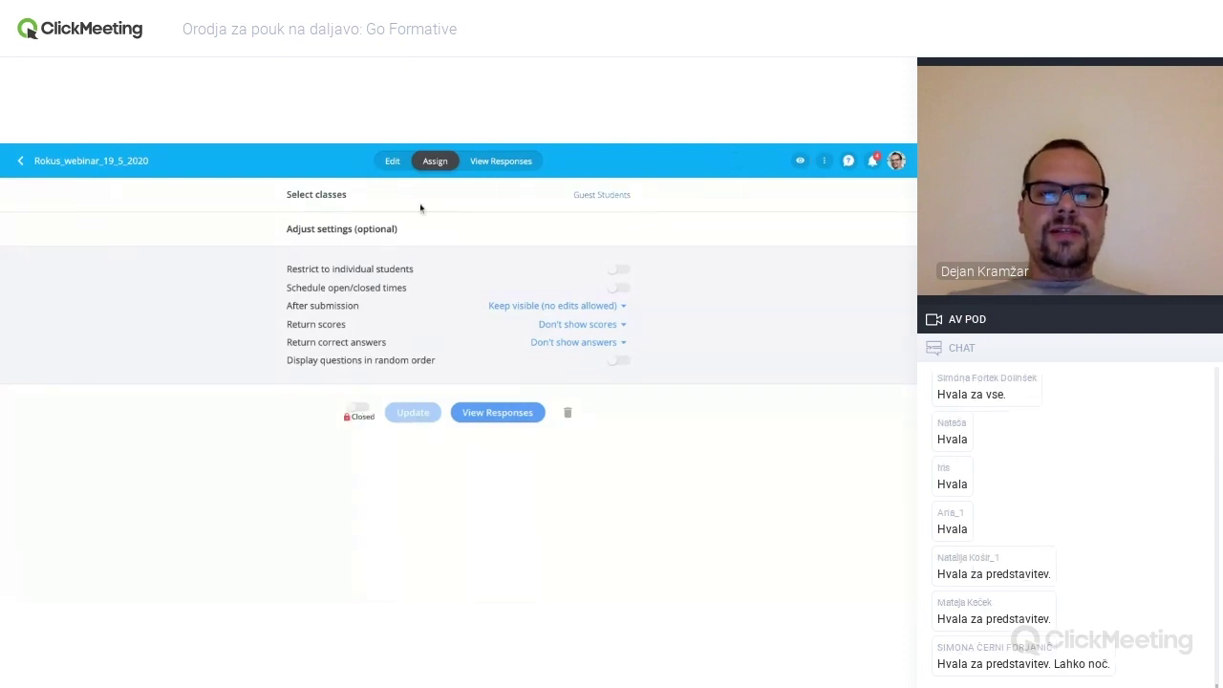
- Show the response grid for question 2 and scroll through the students' Modrijan answers
{"action": "left_click", "coordinate": [393, 162]}
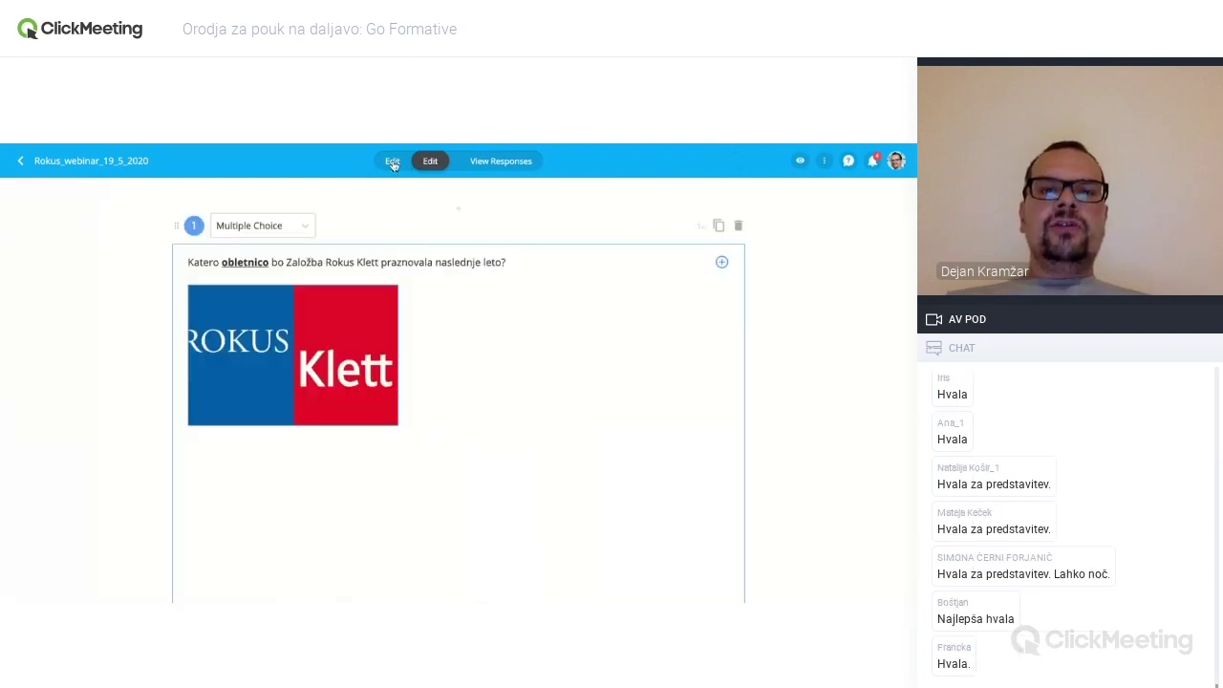
{"action": "left_click", "coordinate": [495, 161]}
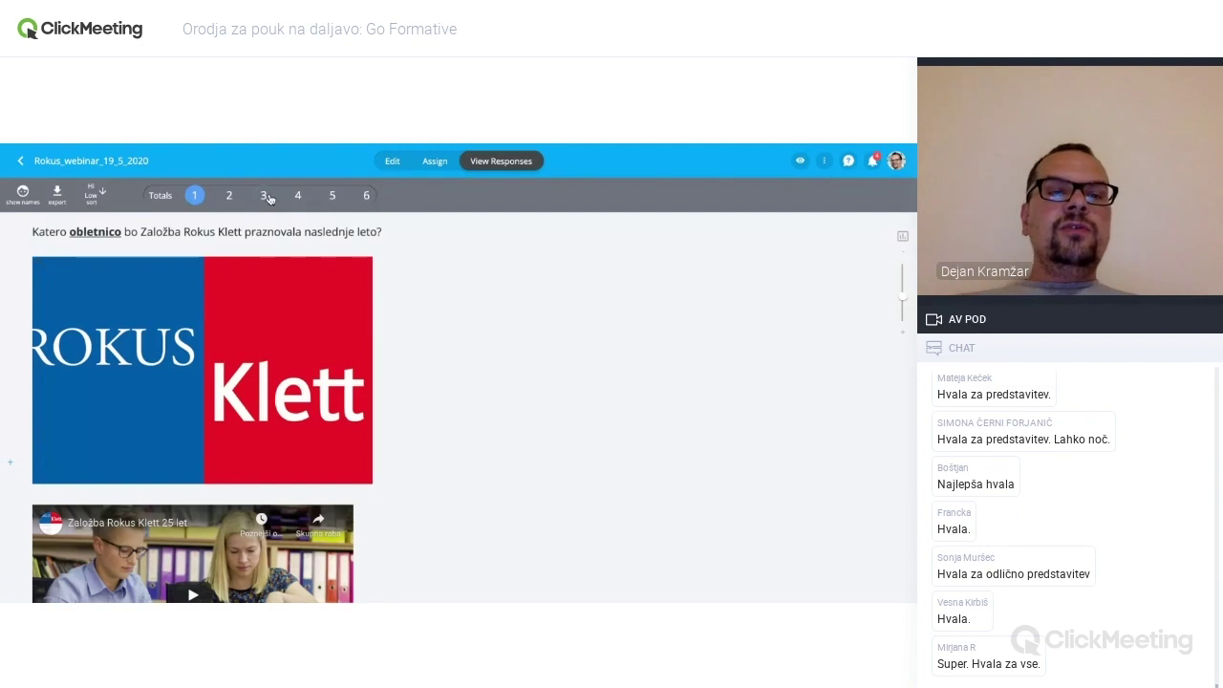
{"action": "left_click", "coordinate": [229, 196]}
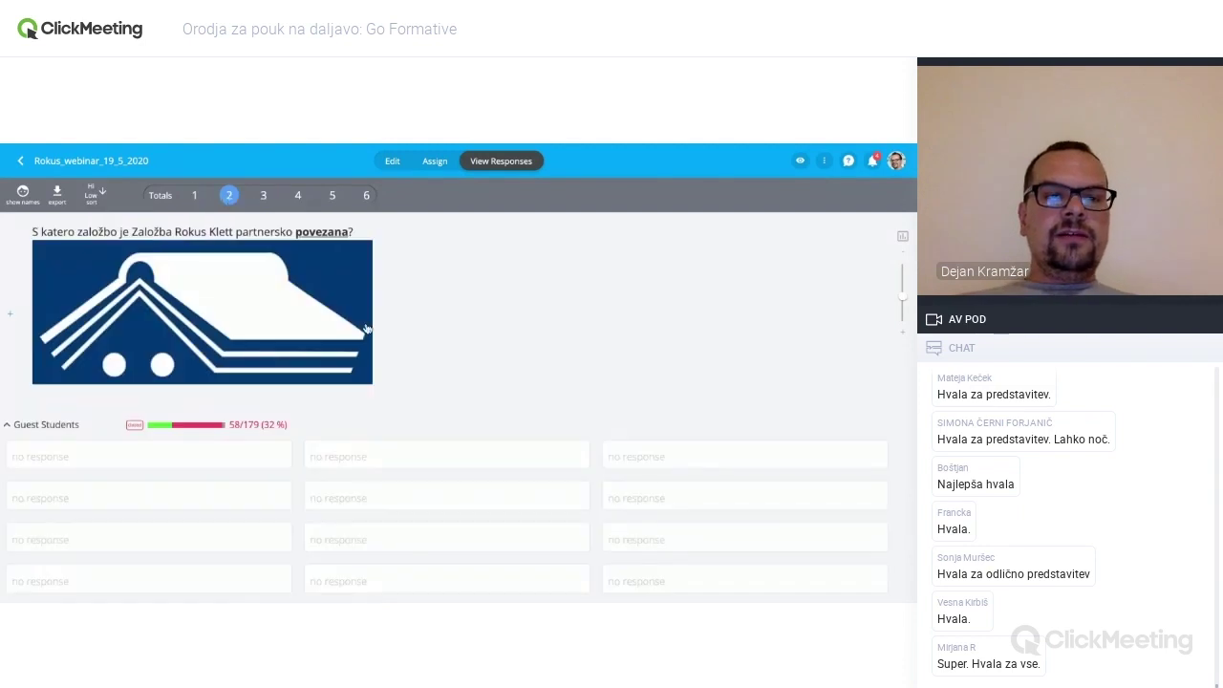
{"action": "scroll", "coordinate": [383, 374], "scroll_direction": "down", "scroll_amount": 1}
{"action": "scroll", "coordinate": [415, 357], "scroll_direction": "down", "scroll_amount": 1}
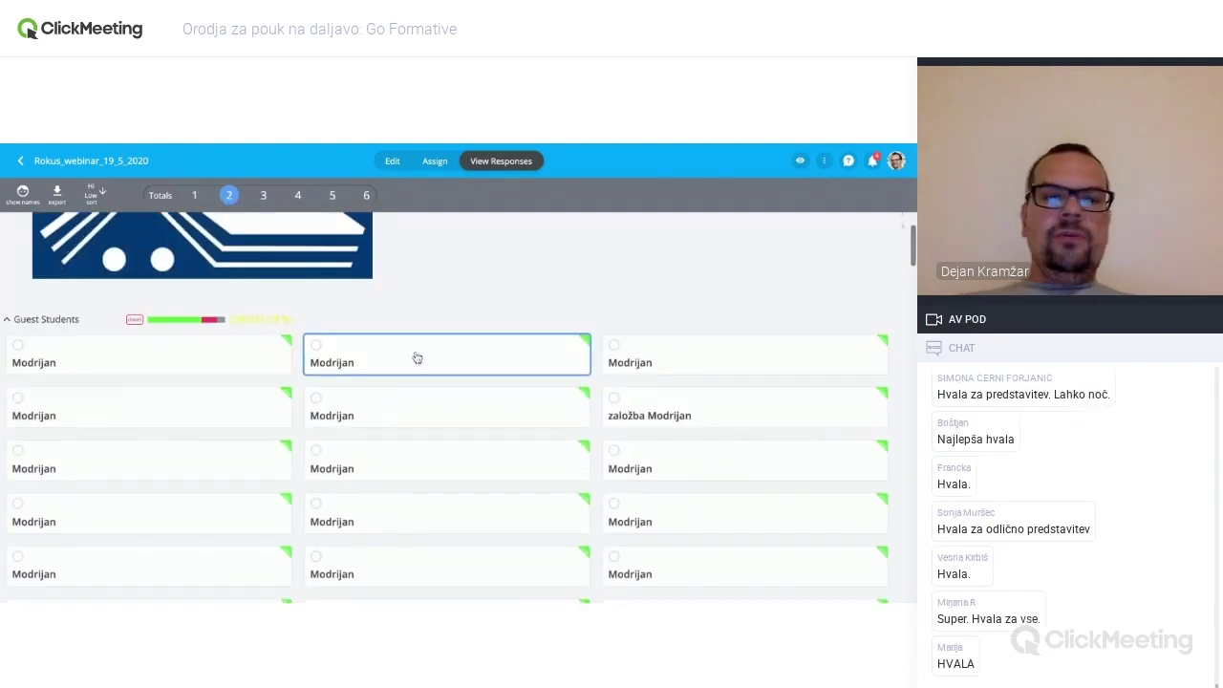
{"action": "scroll", "coordinate": [382, 354], "scroll_direction": "up", "scroll_amount": 2}
{"action": "scroll", "coordinate": [401, 330], "scroll_direction": "down", "scroll_amount": 2}
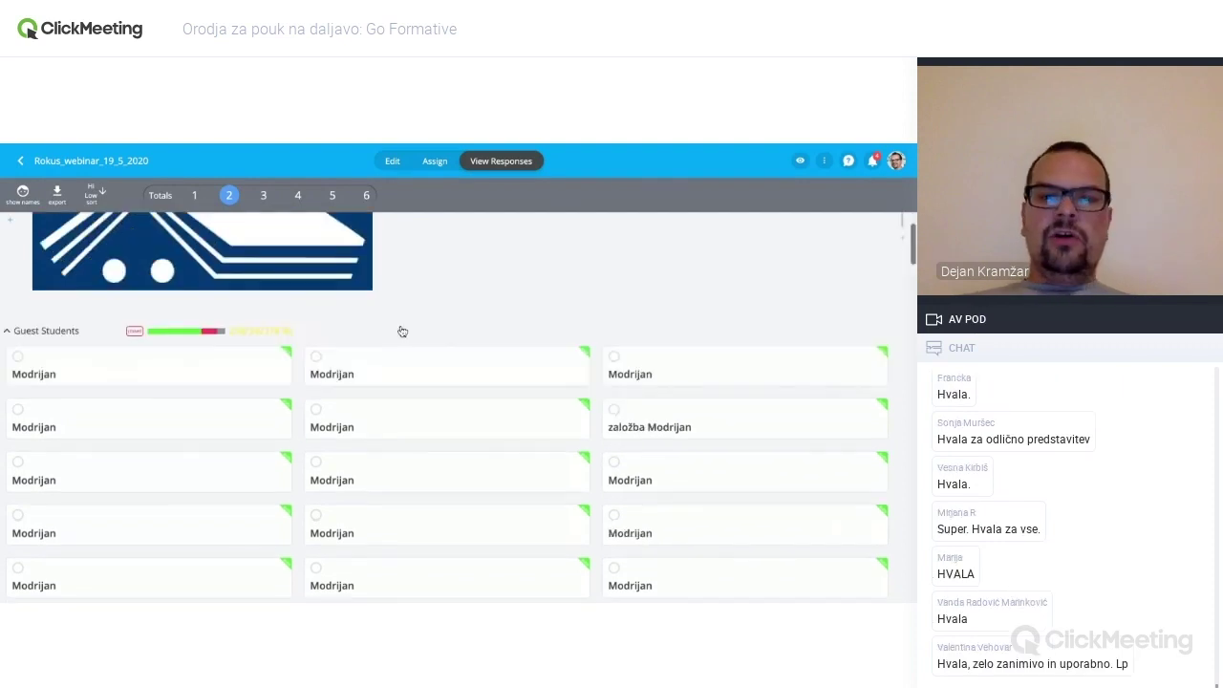
{"action": "scroll", "coordinate": [570, 348], "scroll_direction": "down", "scroll_amount": 3}
{"action": "scroll", "coordinate": [571, 347], "scroll_direction": "down", "scroll_amount": 5}
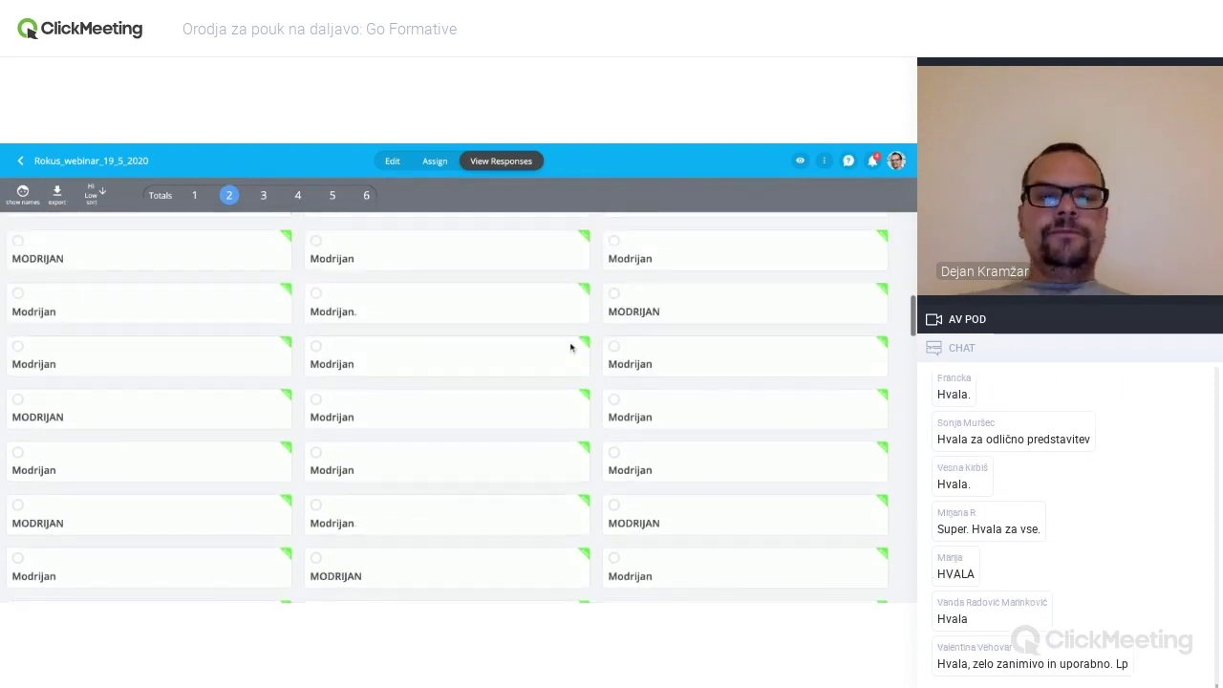
{"action": "scroll", "coordinate": [446, 573], "scroll_direction": "up", "scroll_amount": 10}
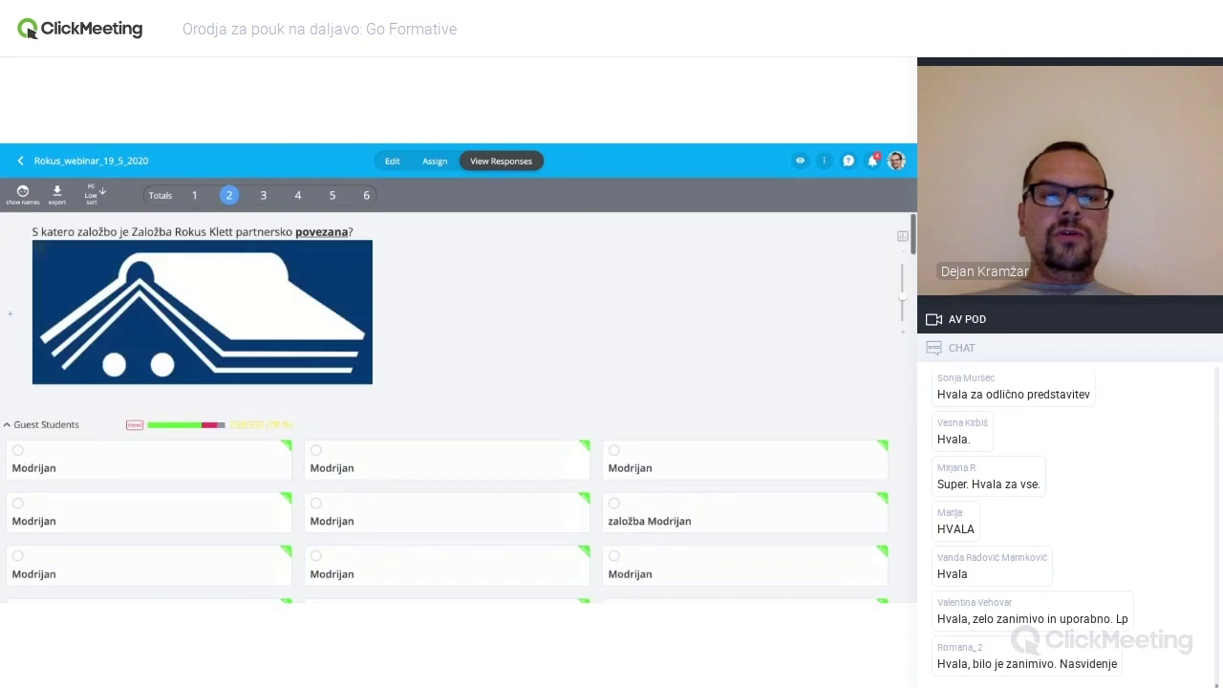
- Check question 3's responses, then open one student's Modrijan answer to question 2
{"action": "left_click", "coordinate": [263, 194]}
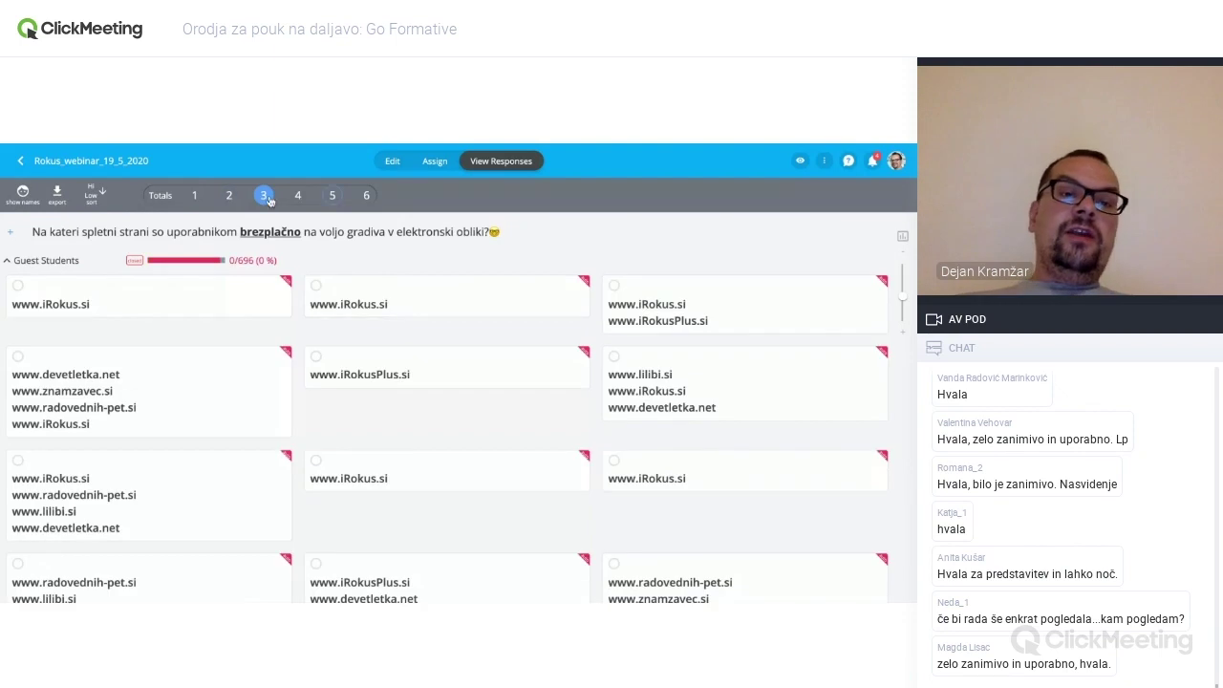
{"action": "left_click", "coordinate": [229, 196]}
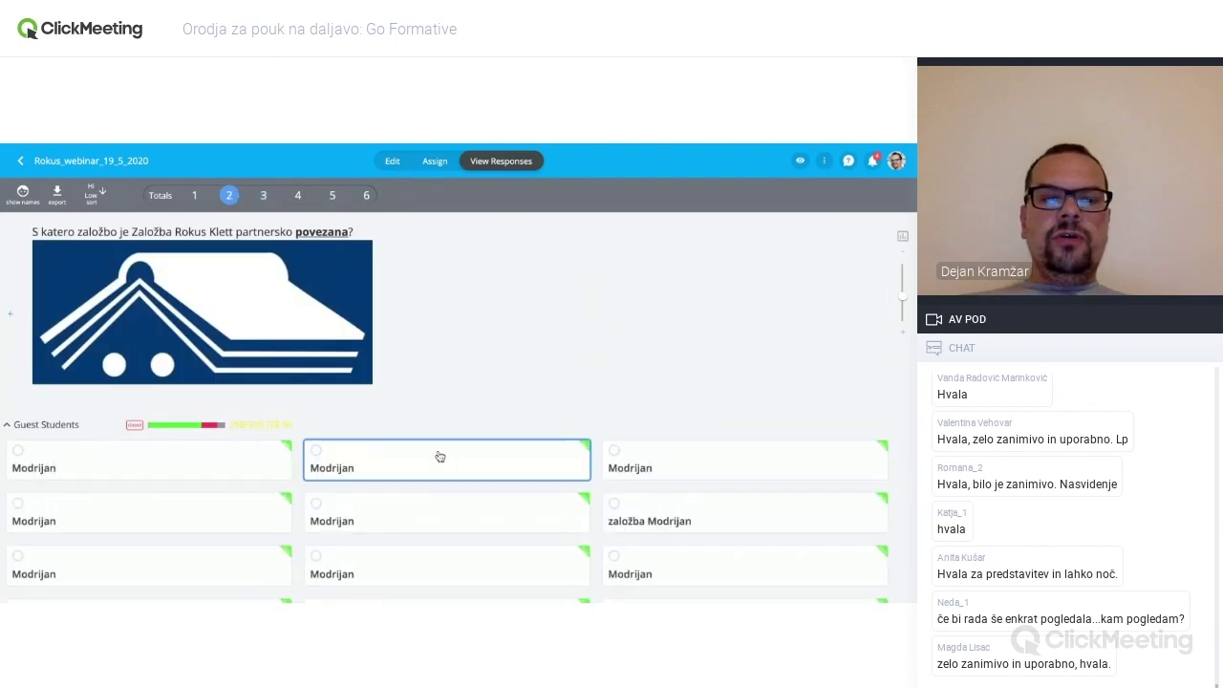
{"action": "left_click", "coordinate": [440, 457]}
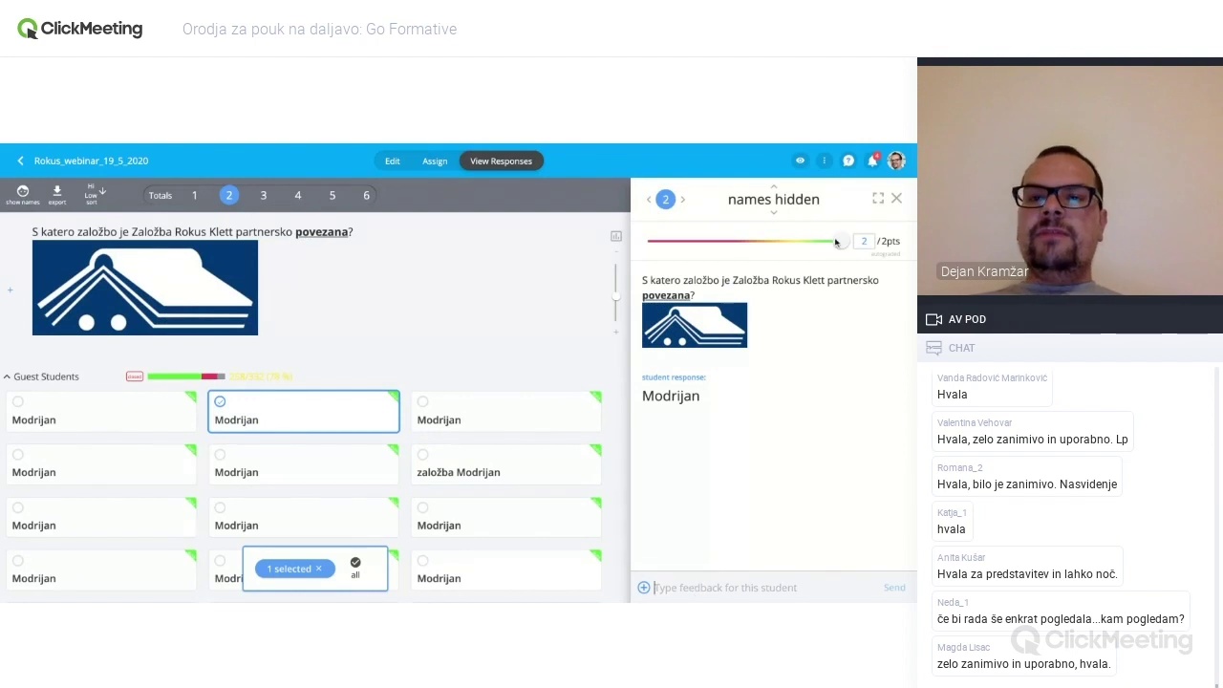
- Rescore the Modrijan answer to 1 of 2 points with feedback 'Prosim popravi odgovor.' and return to Formatives
{"action": "left_click_drag", "start_coordinate": [840, 244], "coordinate": [743, 244]}
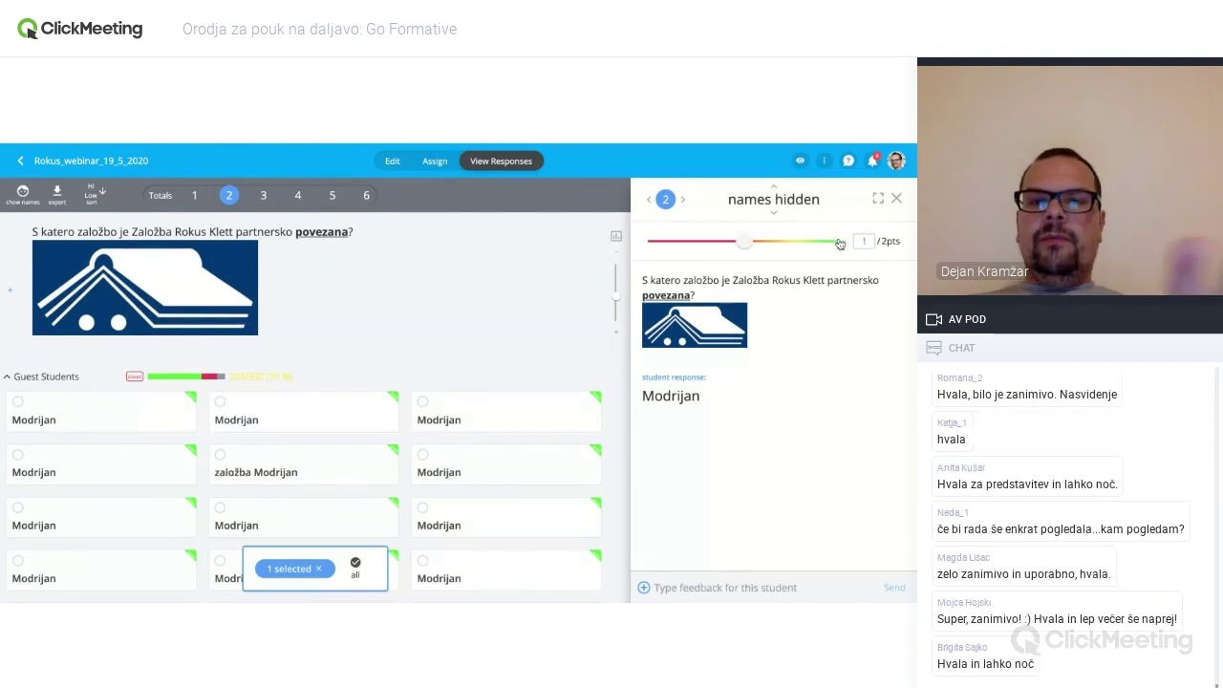
{"action": "left_click", "coordinate": [688, 581]}
{"action": "type", "text": "Prosim popravi odgovor."}
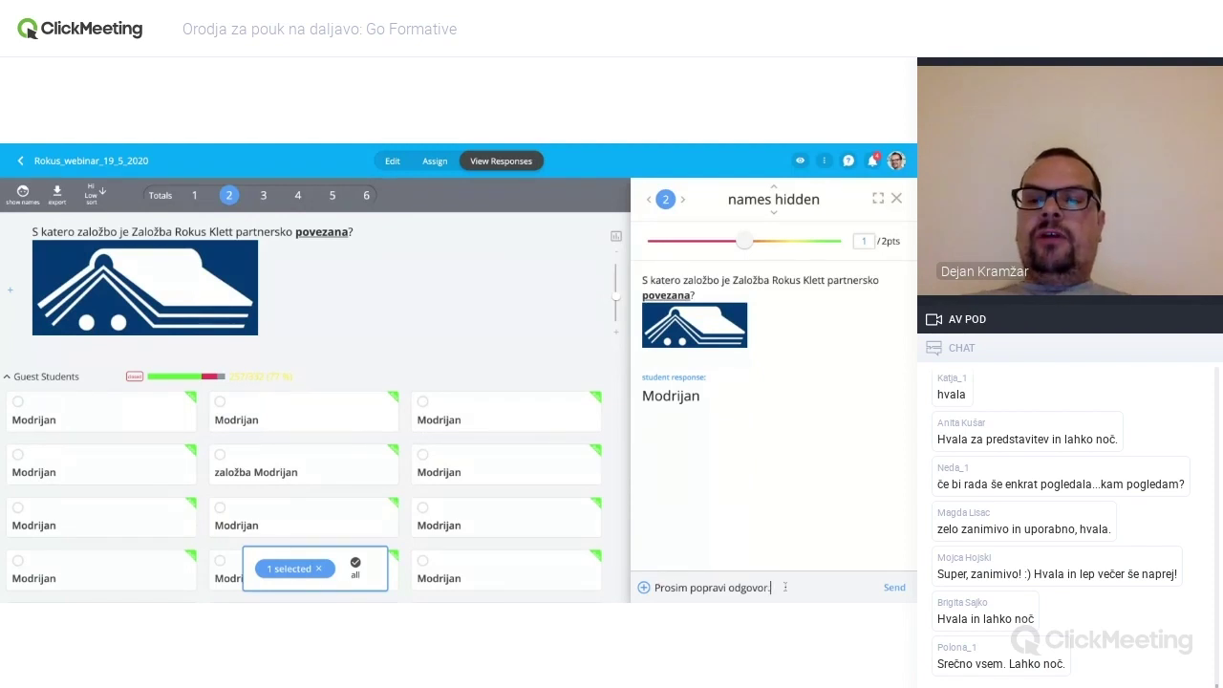
{"action": "left_click", "coordinate": [894, 587]}
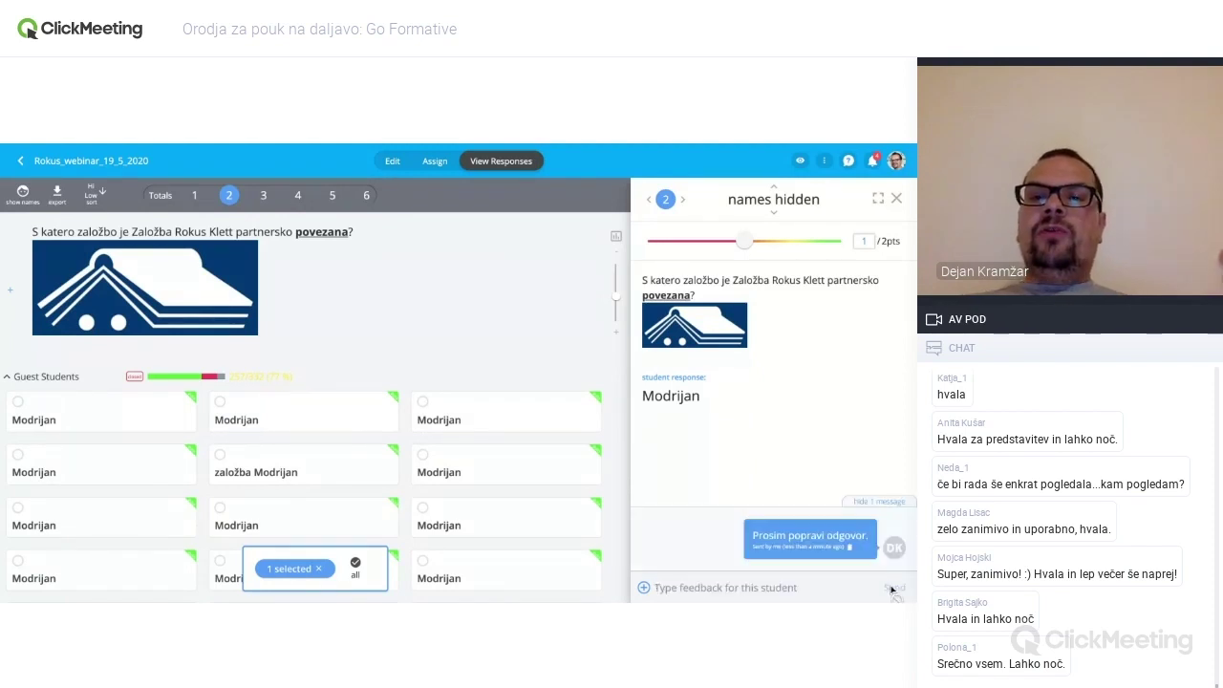
{"action": "left_click", "coordinate": [896, 198]}
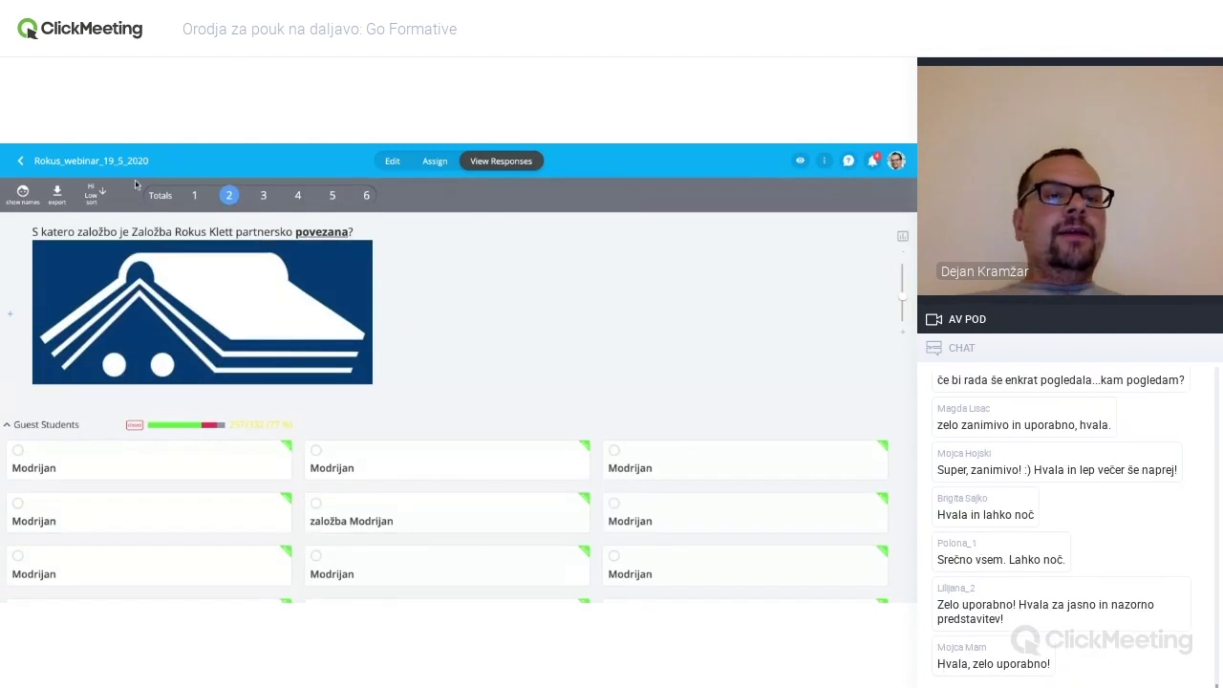
{"action": "left_click", "coordinate": [22, 161]}
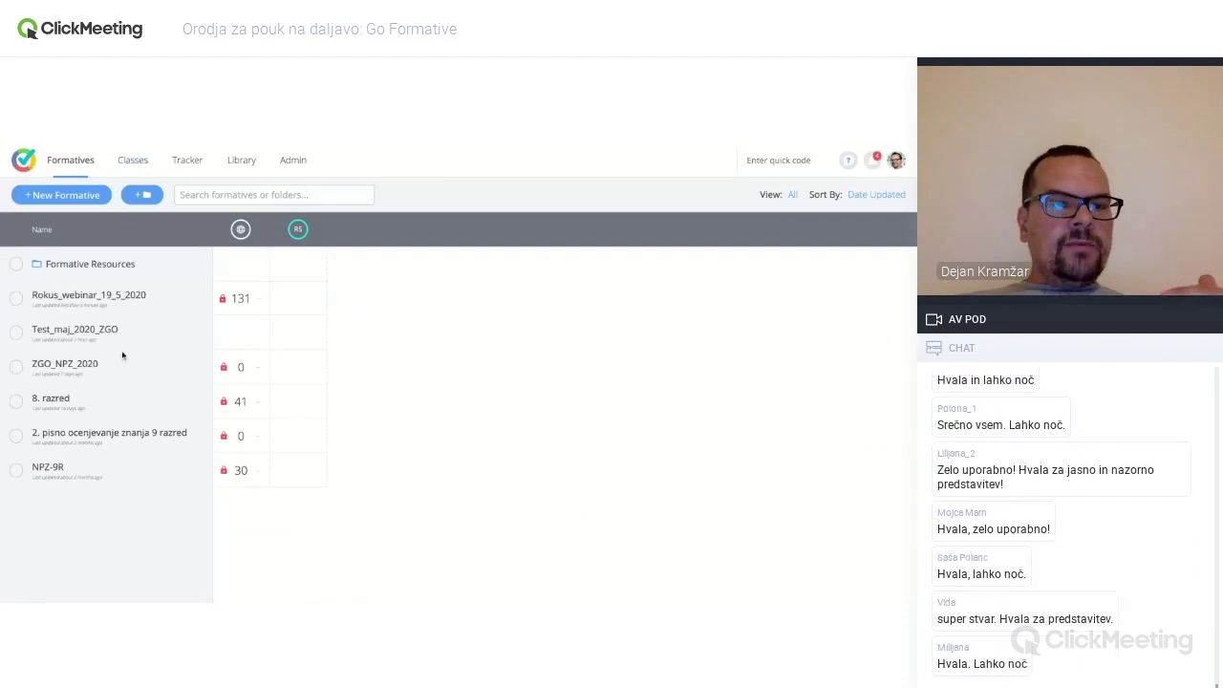
- Open the NPZ-9R formative's View Responses page
{"action": "left_click", "coordinate": [55, 469]}
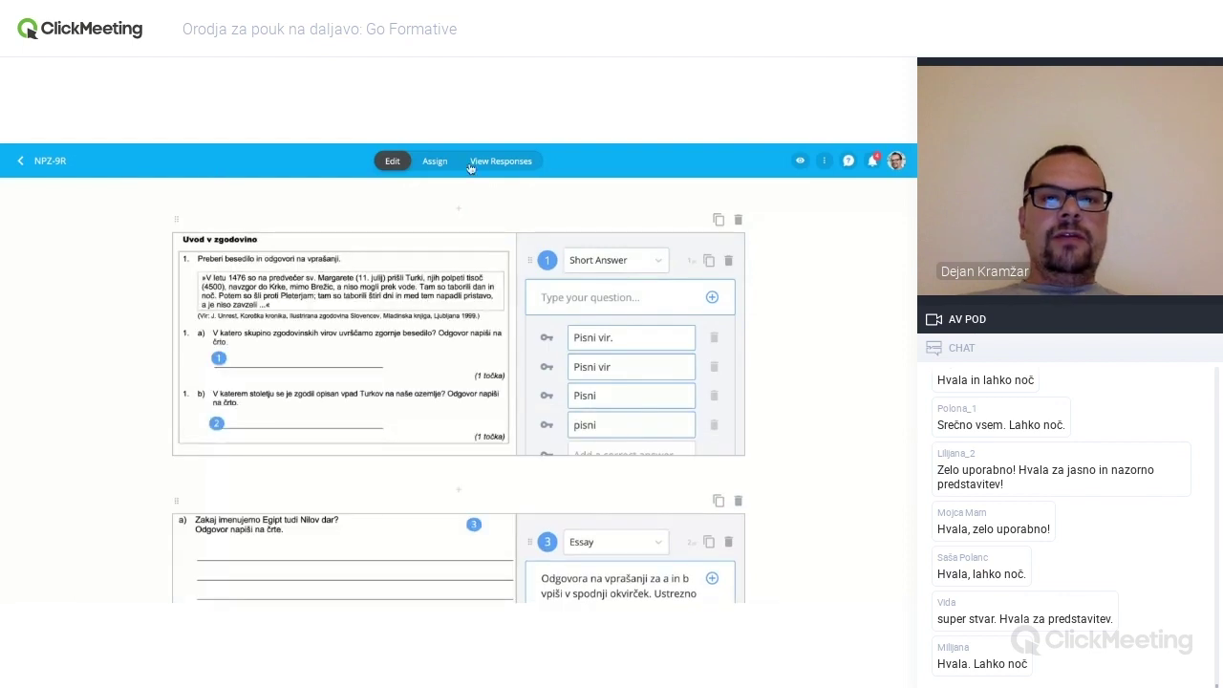
{"action": "left_click", "coordinate": [502, 162]}
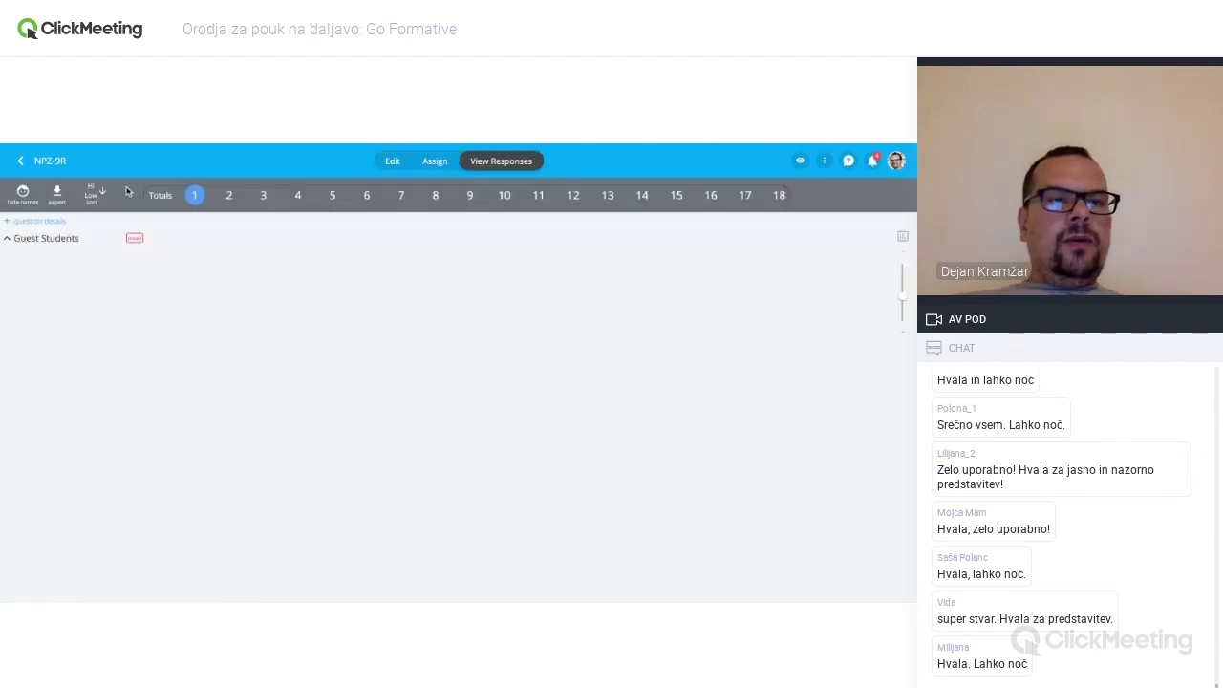
- Hide student names and review the PISNI VIT, Pisni vir and V pisne vire answers
{"action": "left_click", "coordinate": [26, 199]}
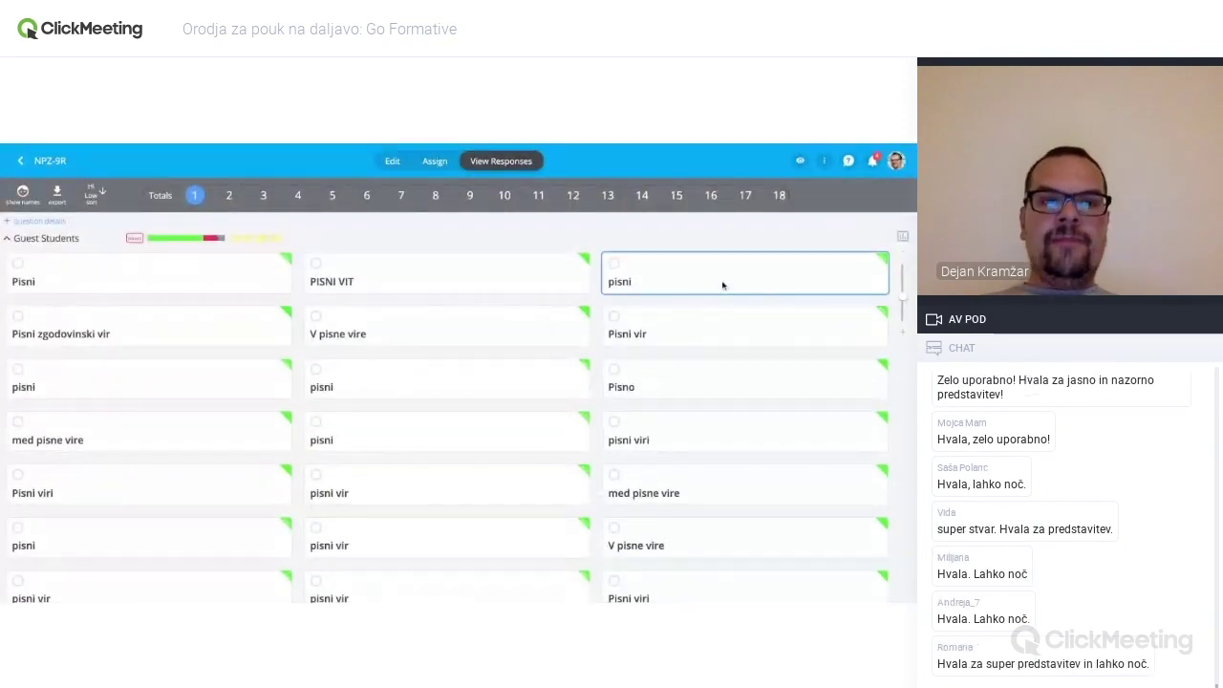
{"action": "left_click", "coordinate": [319, 274]}
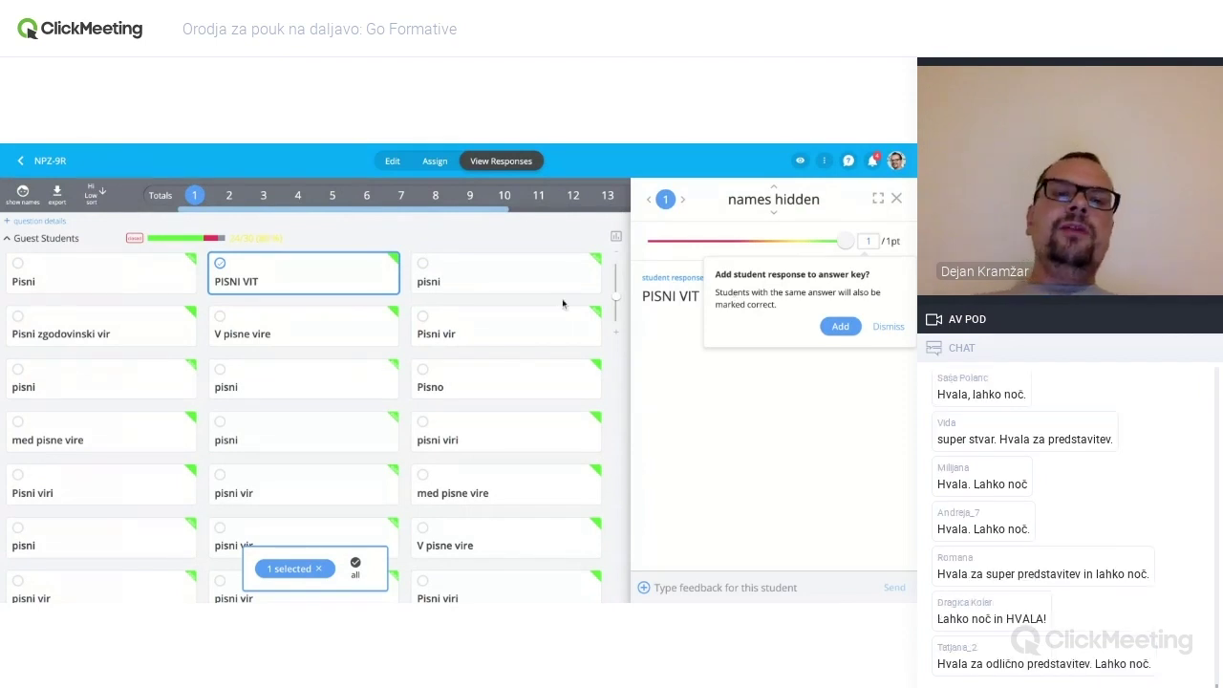
{"action": "left_click", "coordinate": [469, 333]}
{"action": "left_click", "coordinate": [306, 335]}
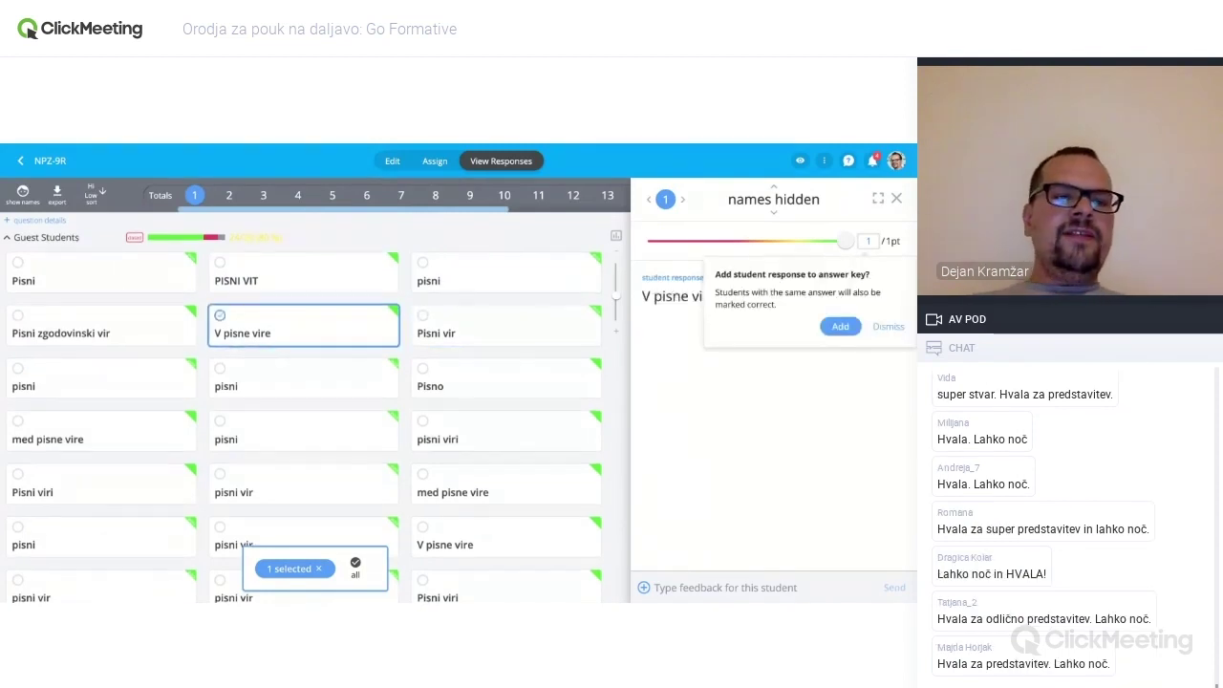
- Review the remaining question 1 answers: med pisne vire, pisni vir and pisni
{"action": "scroll", "coordinate": [307, 336], "scroll_direction": "down", "scroll_amount": 1}
{"action": "left_click", "coordinate": [143, 398]}
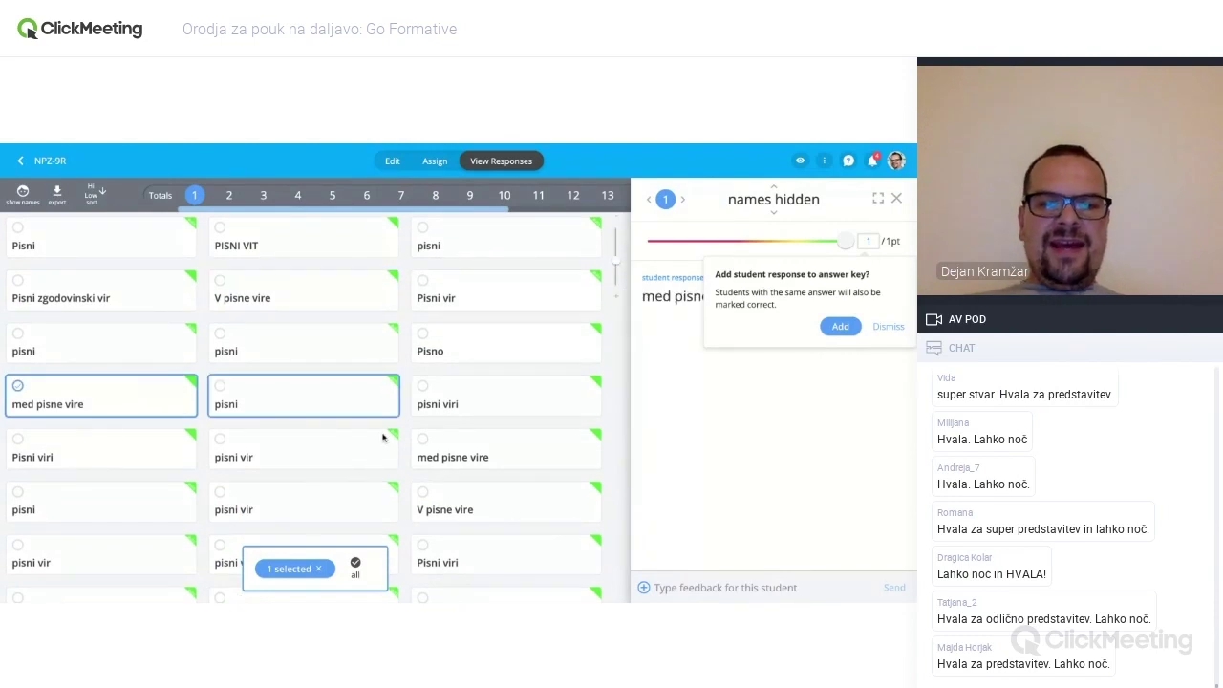
{"action": "left_click", "coordinate": [344, 505]}
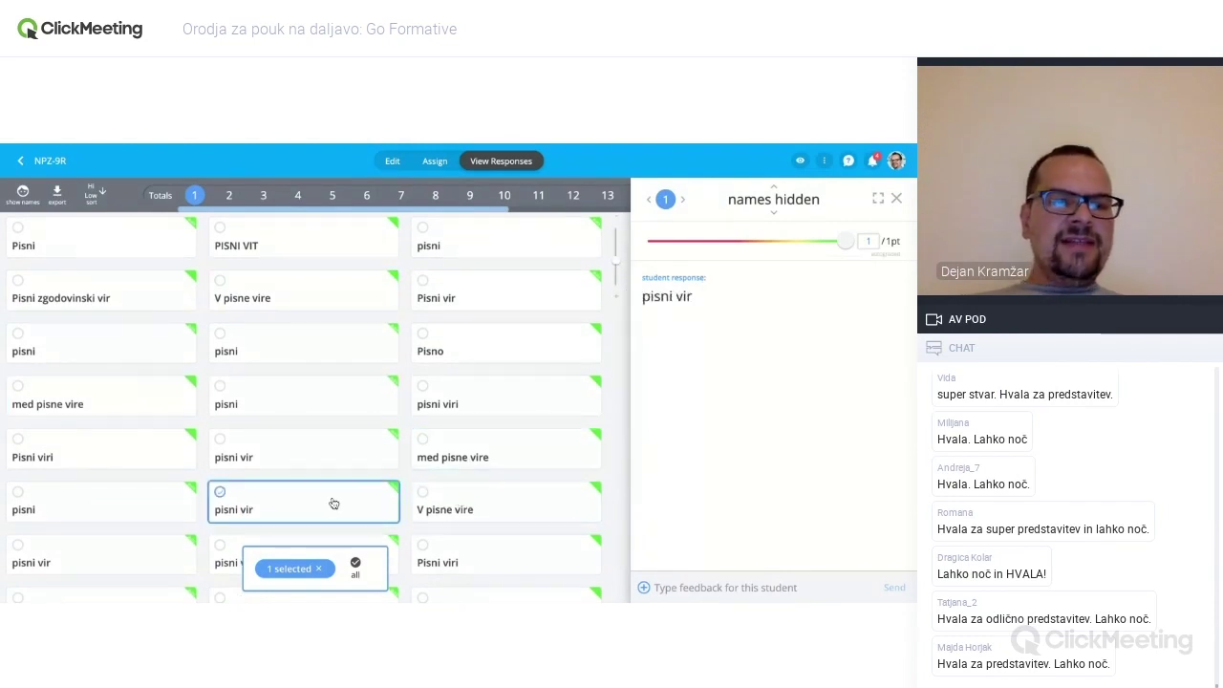
{"action": "left_click", "coordinate": [130, 498]}
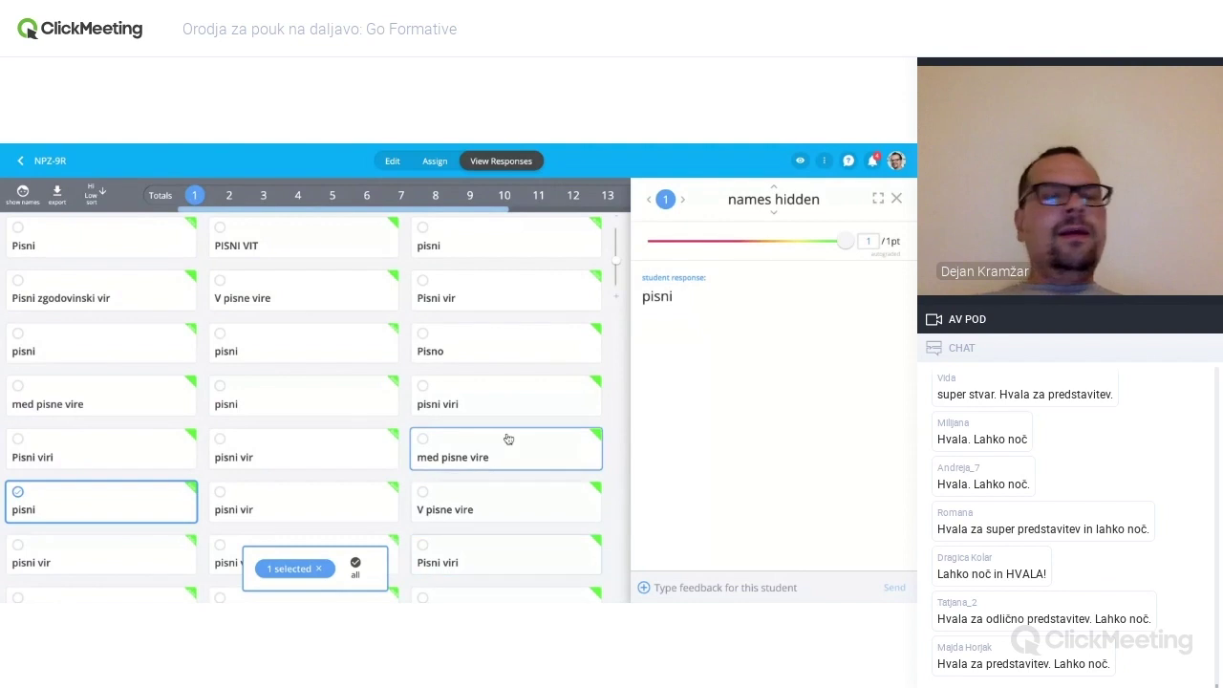
{"action": "scroll", "coordinate": [507, 437], "scroll_direction": "up", "scroll_amount": 1}
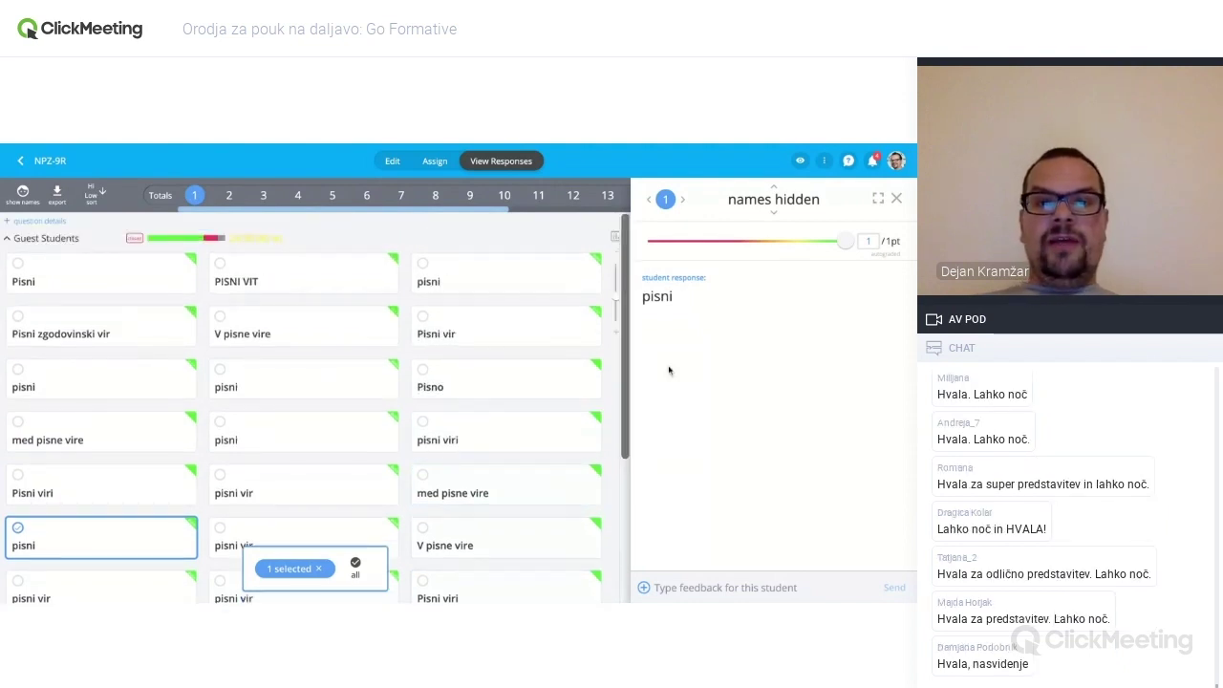
{"action": "left_click", "coordinate": [897, 200]}
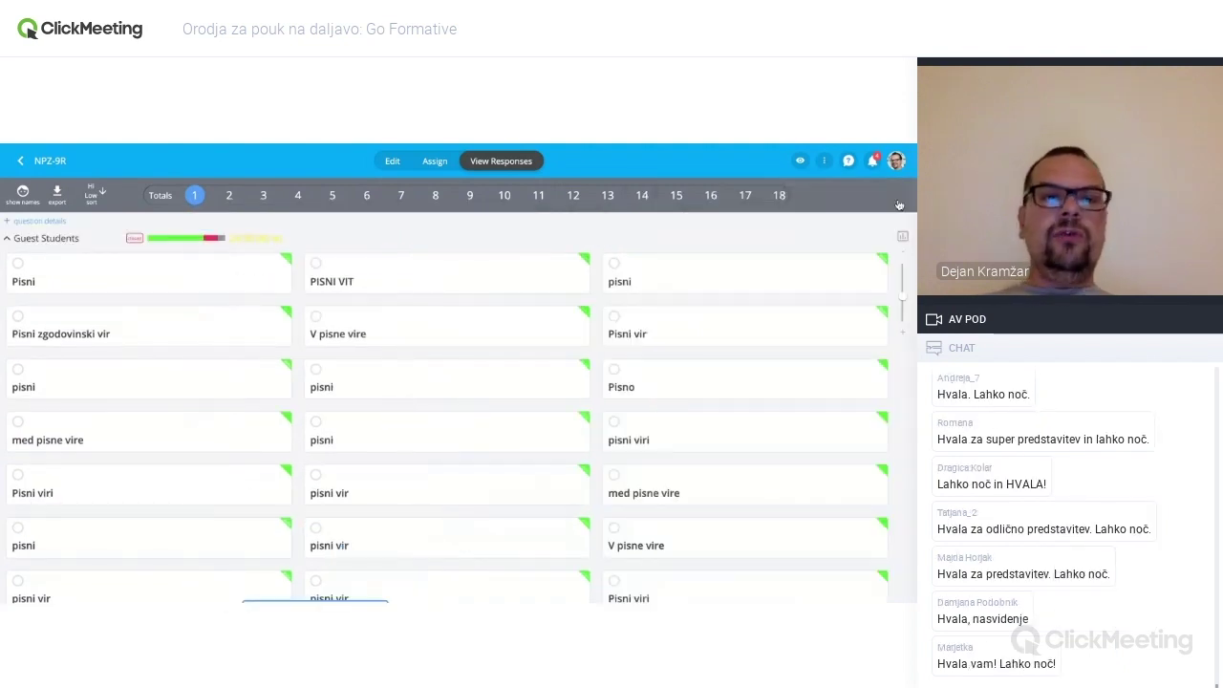
- Look over NPZ-9R's question 2 and 3 responses and the student preview of the assignment
{"action": "left_click", "coordinate": [229, 197]}
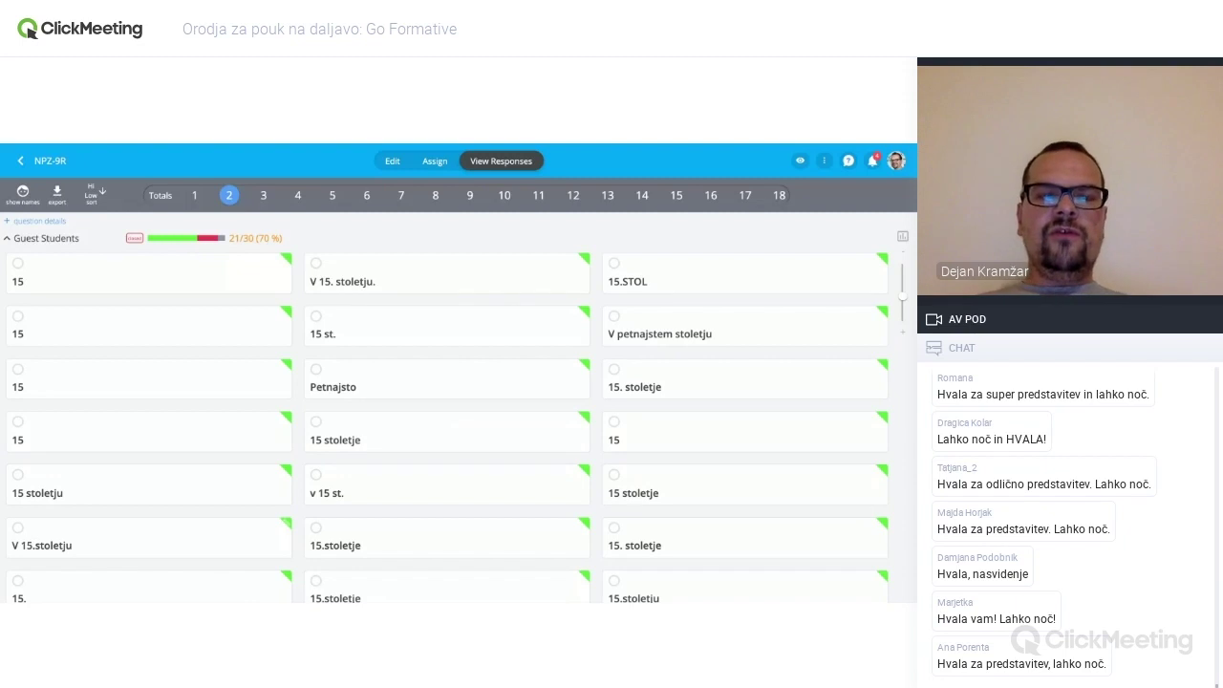
{"action": "left_click", "coordinate": [264, 196]}
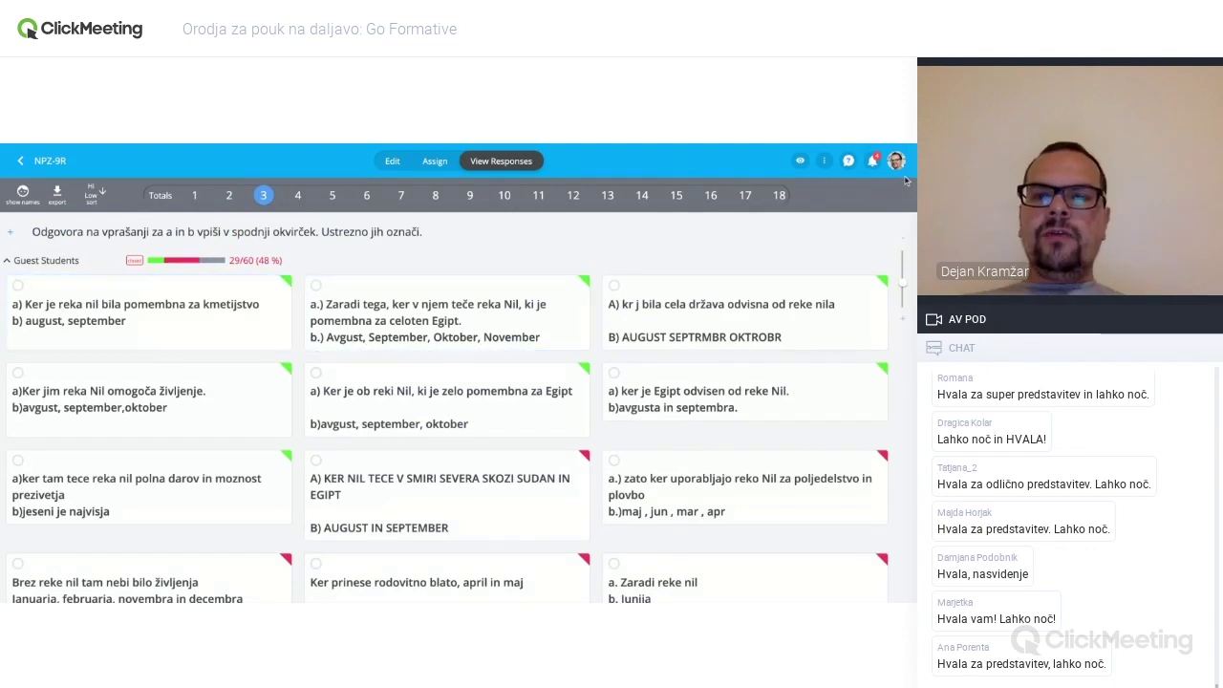
{"action": "left_click", "coordinate": [800, 162]}
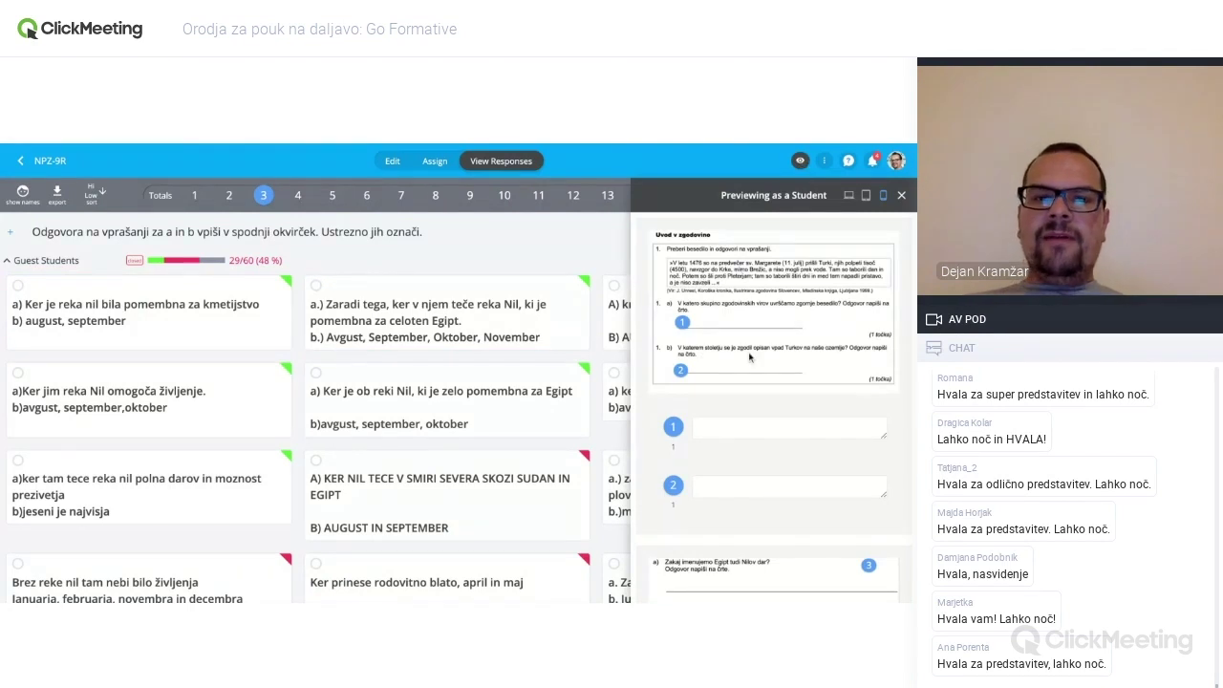
{"action": "scroll", "coordinate": [743, 365], "scroll_direction": "down", "scroll_amount": 1}
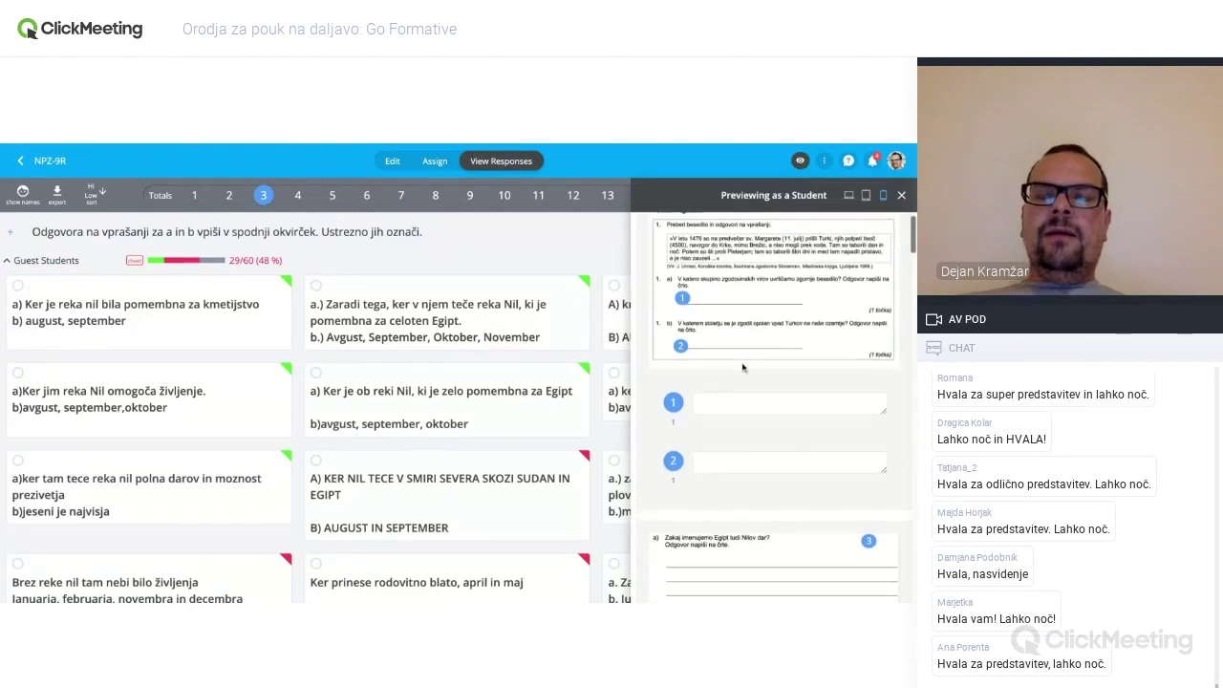
{"action": "scroll", "coordinate": [743, 367], "scroll_direction": "up", "scroll_amount": 1}
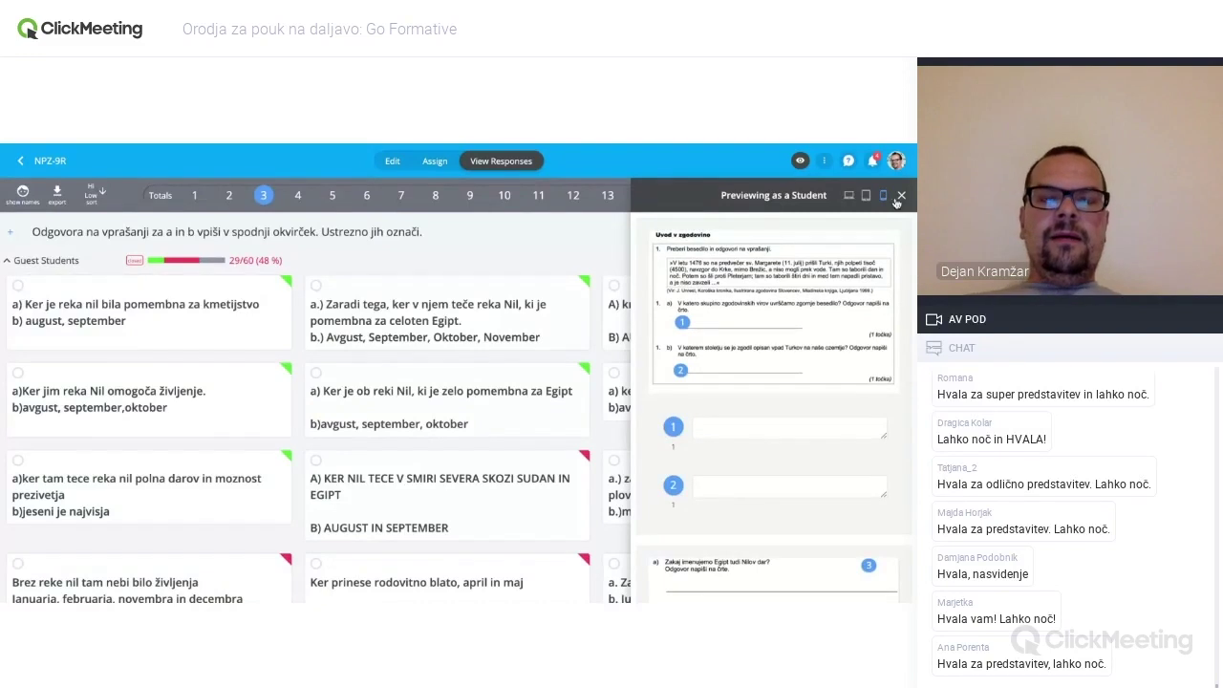
{"action": "left_click", "coordinate": [899, 196]}
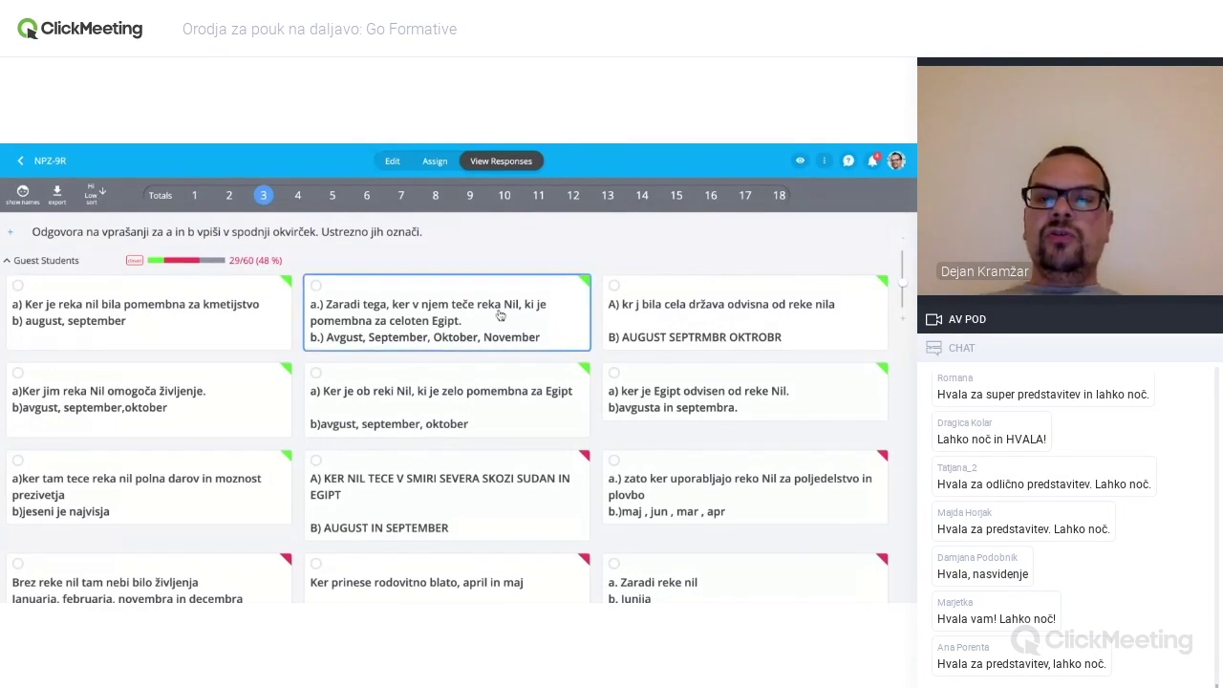
- Inspect the Nile answer with August–November, then return to the Formatives dashboard
{"action": "scroll", "coordinate": [415, 352], "scroll_direction": "down", "scroll_amount": 1}
{"action": "left_click", "coordinate": [416, 336]}
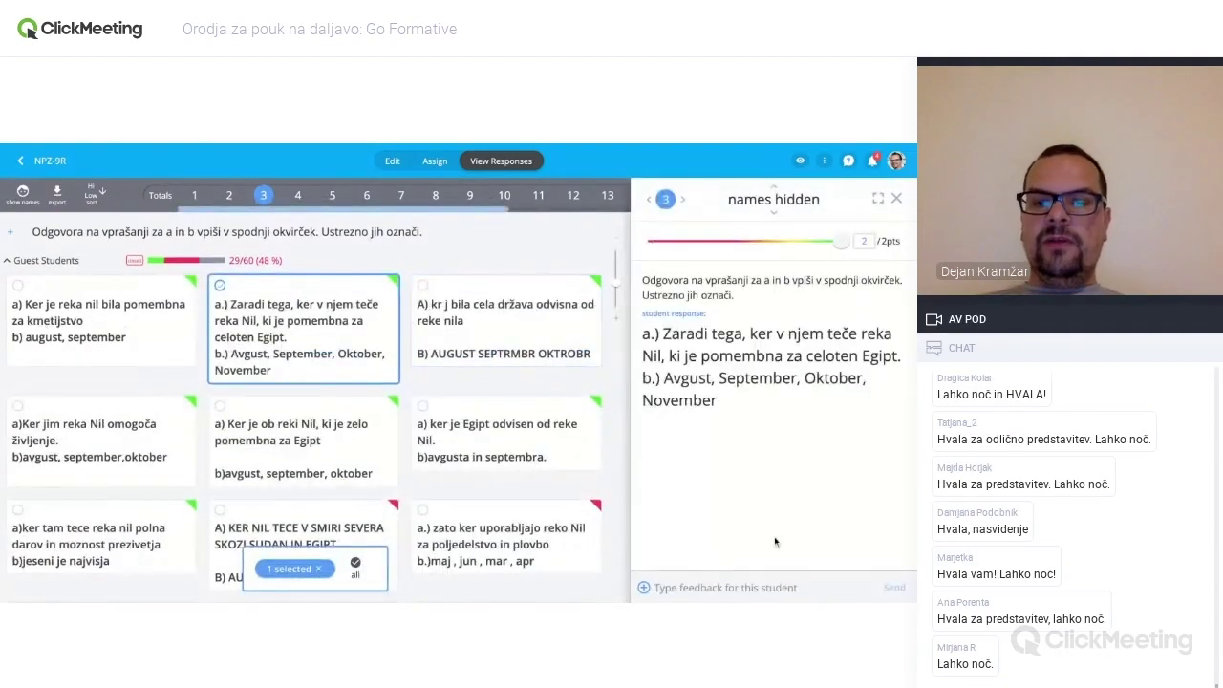
{"action": "left_click", "coordinate": [711, 584]}
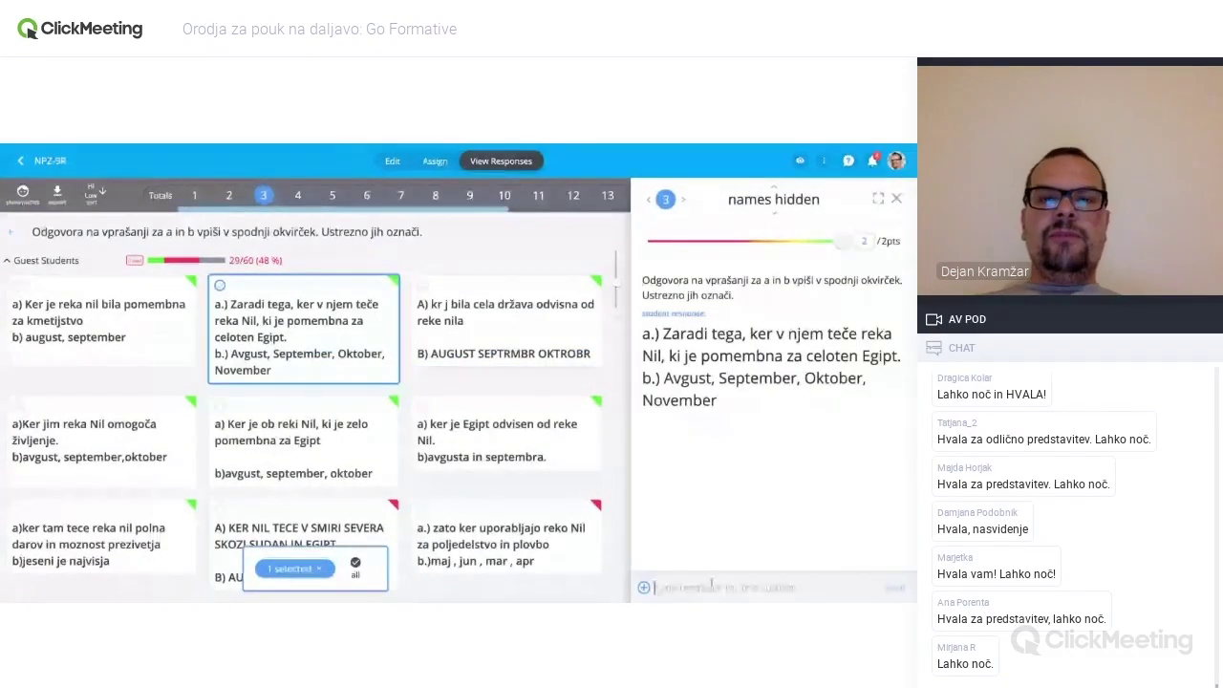
{"action": "left_click", "coordinate": [318, 568]}
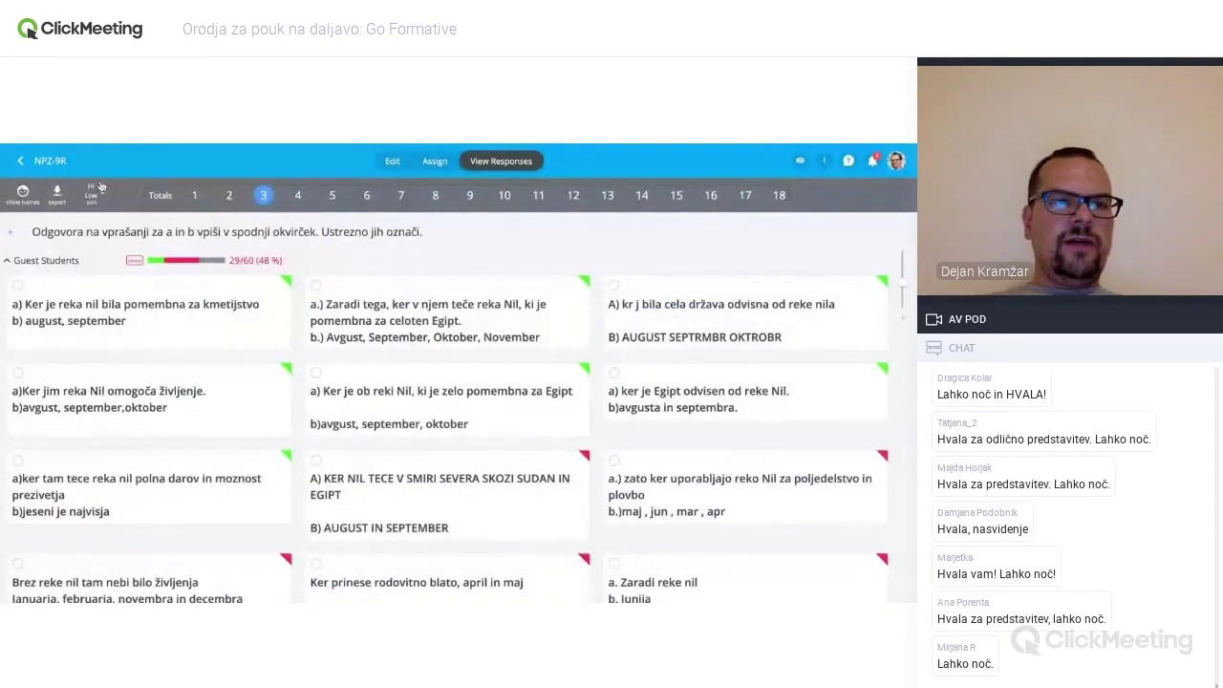
{"action": "left_click", "coordinate": [21, 165]}
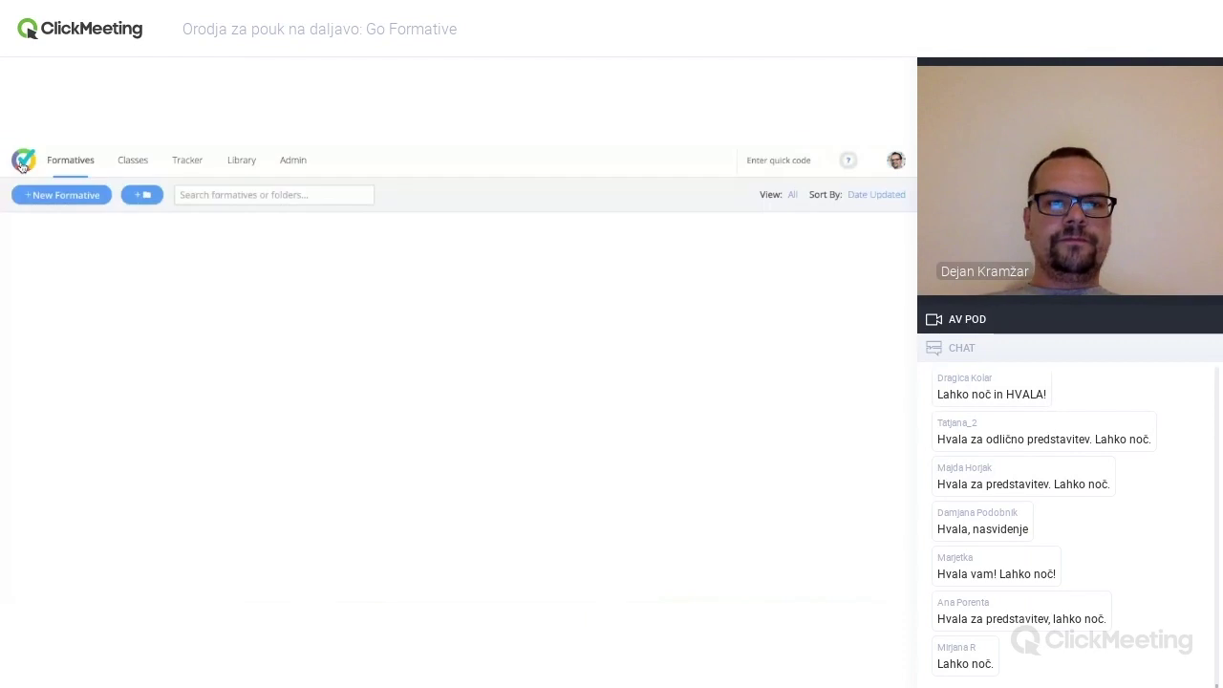